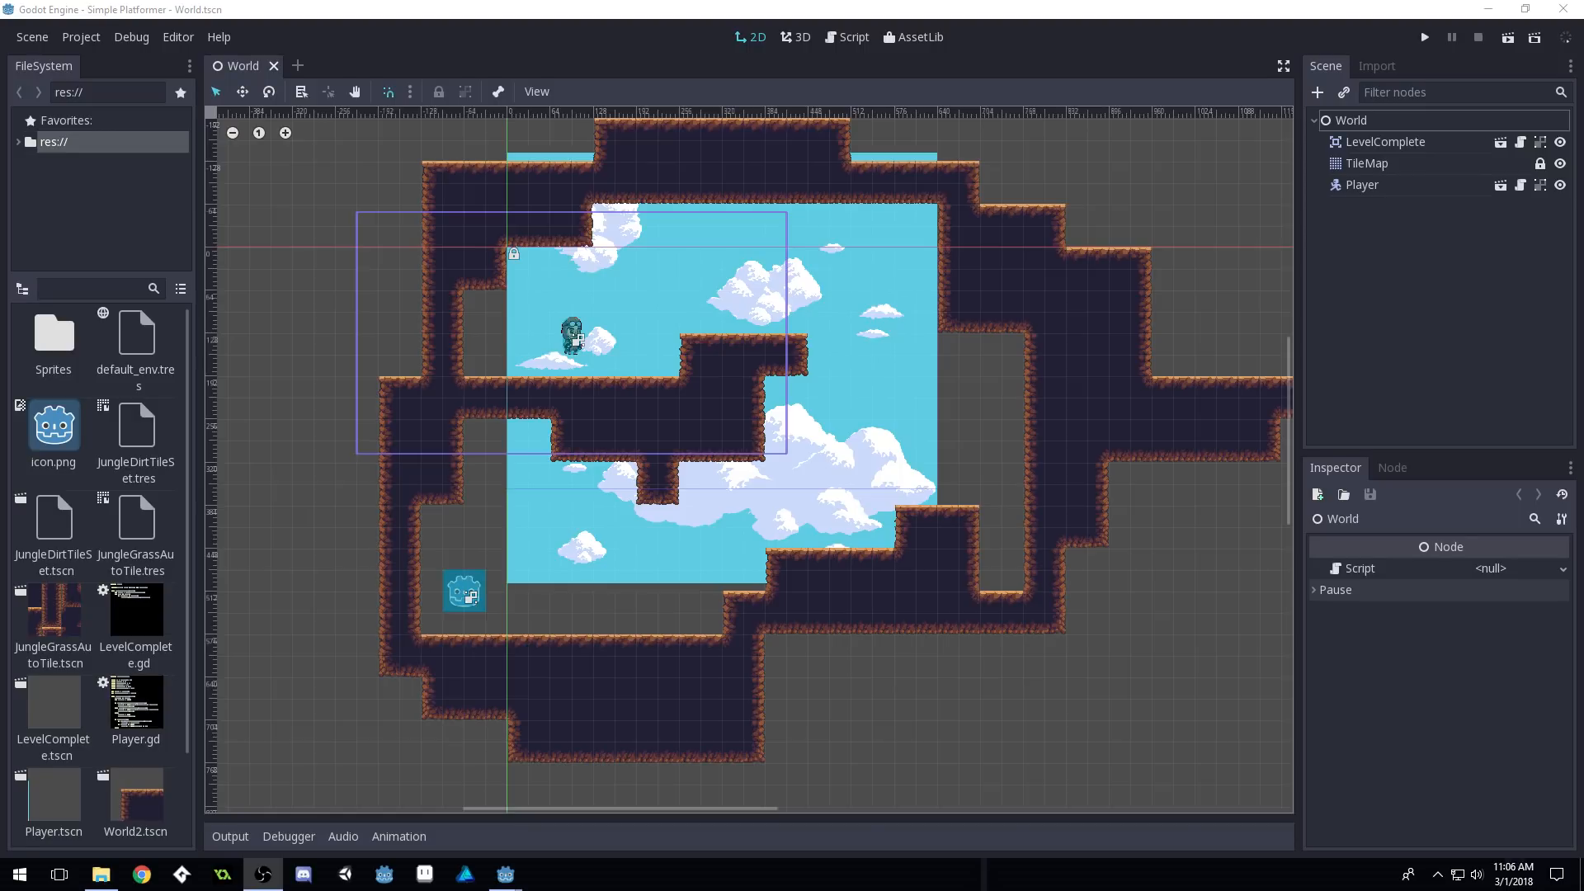
Paint extra autotiles on the TileMap around the level's left wall and middle platform, erasing part of the painted area
{"action": "left_click", "coordinate": [1372, 165]}
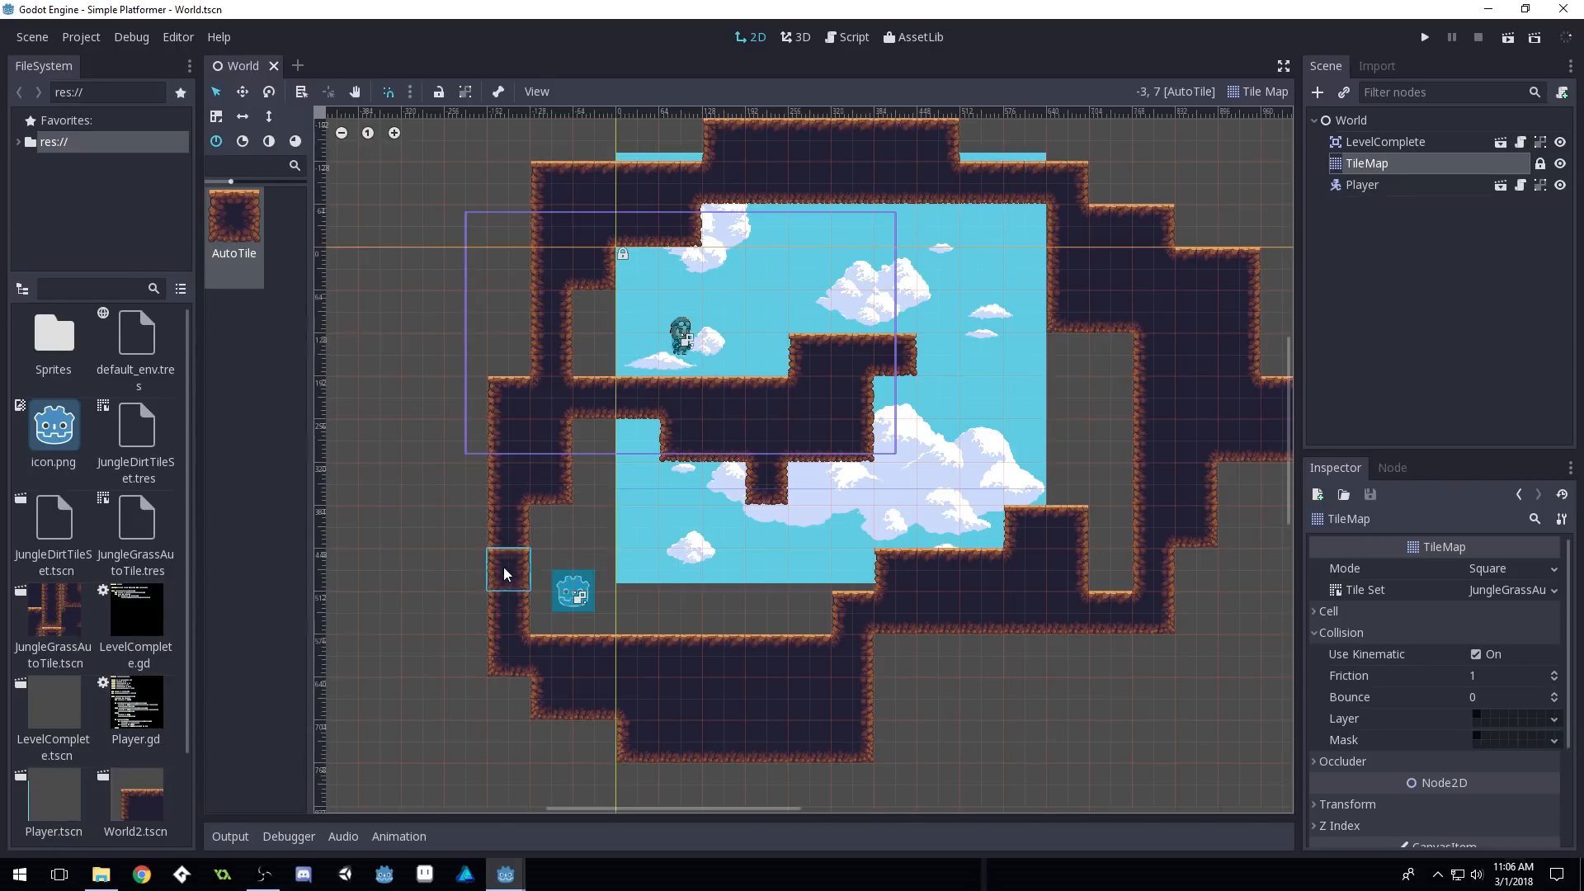
{"action": "mouse_move", "coordinate": [505, 569]}
{"action": "left_mouse_down"}
{"action": "mouse_move", "coordinate": [460, 474]}
{"action": "mouse_move", "coordinate": [429, 599]}
{"action": "mouse_move", "coordinate": [523, 343]}
{"action": "mouse_move", "coordinate": [584, 431]}
{"action": "mouse_move", "coordinate": [858, 475]}
{"action": "mouse_move", "coordinate": [697, 452]}
{"action": "mouse_move", "coordinate": [723, 483]}
{"action": "left_mouse_up"}
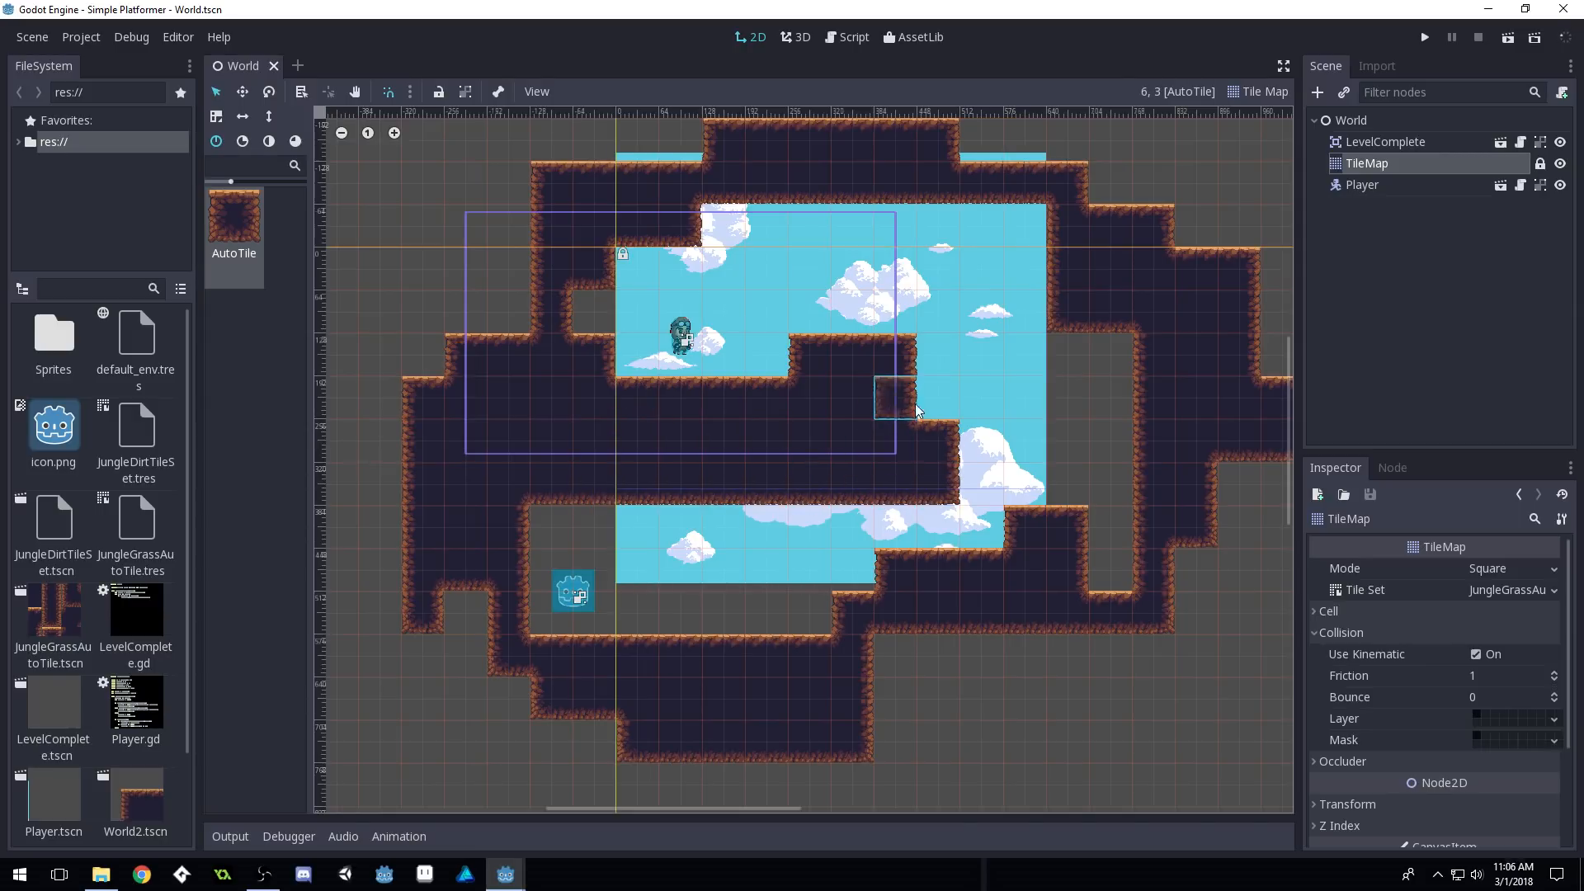
{"action": "mouse_move", "coordinate": [940, 429]}
{"action": "right_mouse_down"}
{"action": "mouse_move", "coordinate": [937, 470]}
{"action": "mouse_move", "coordinate": [916, 448]}
{"action": "mouse_move", "coordinate": [433, 503]}
{"action": "mouse_move", "coordinate": [423, 355]}
{"action": "right_mouse_up"}
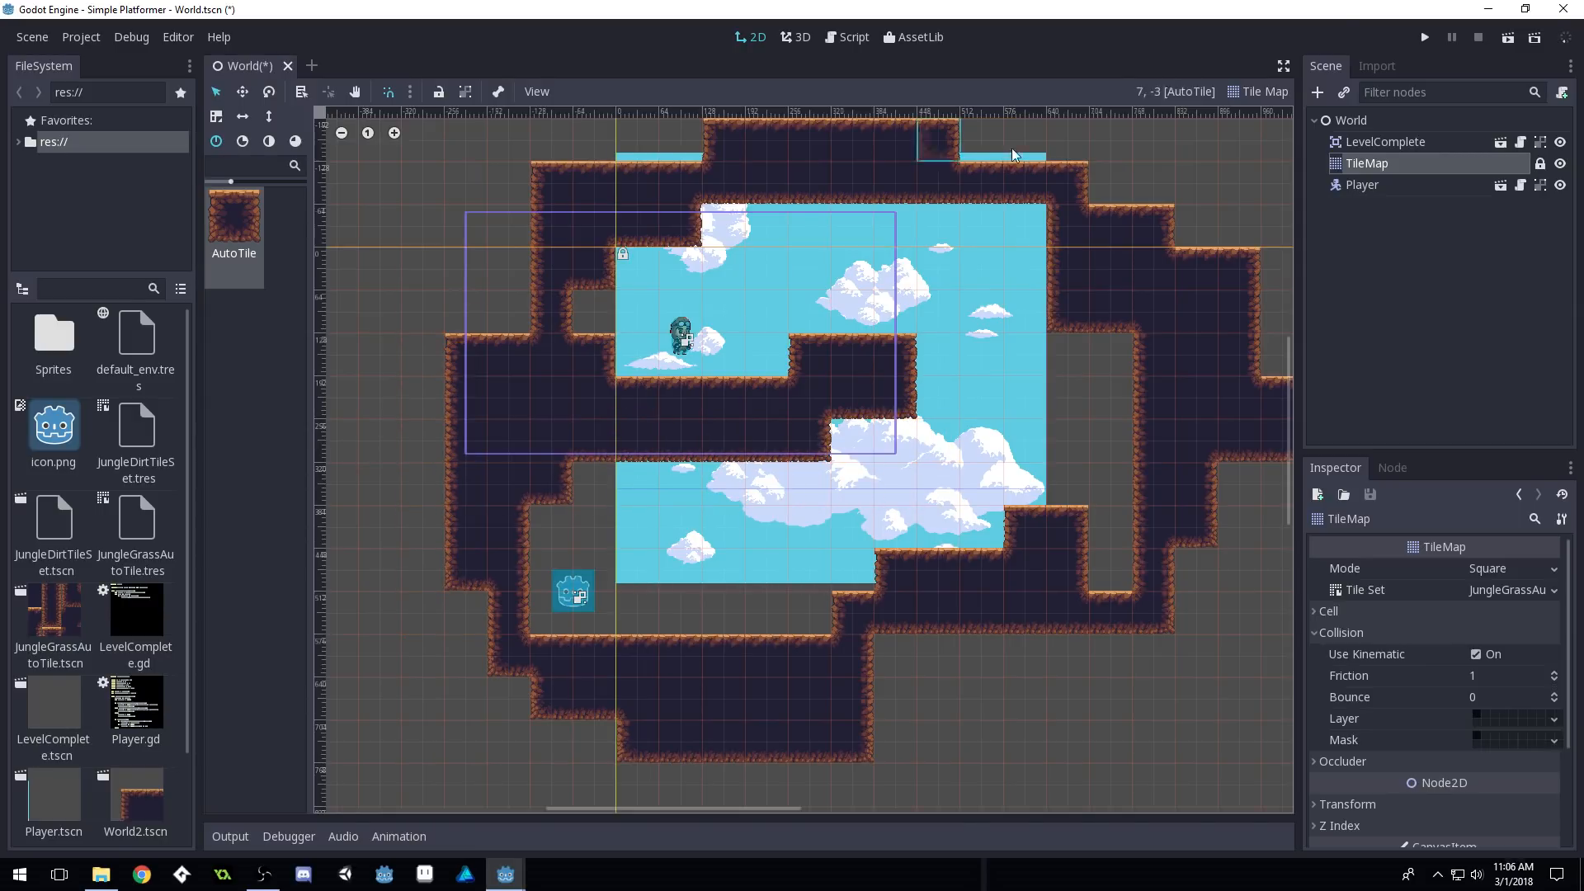
Run the project and test the repainted level by walking and jumping the character across its platforms
{"action": "left_click", "coordinate": [1424, 37]}
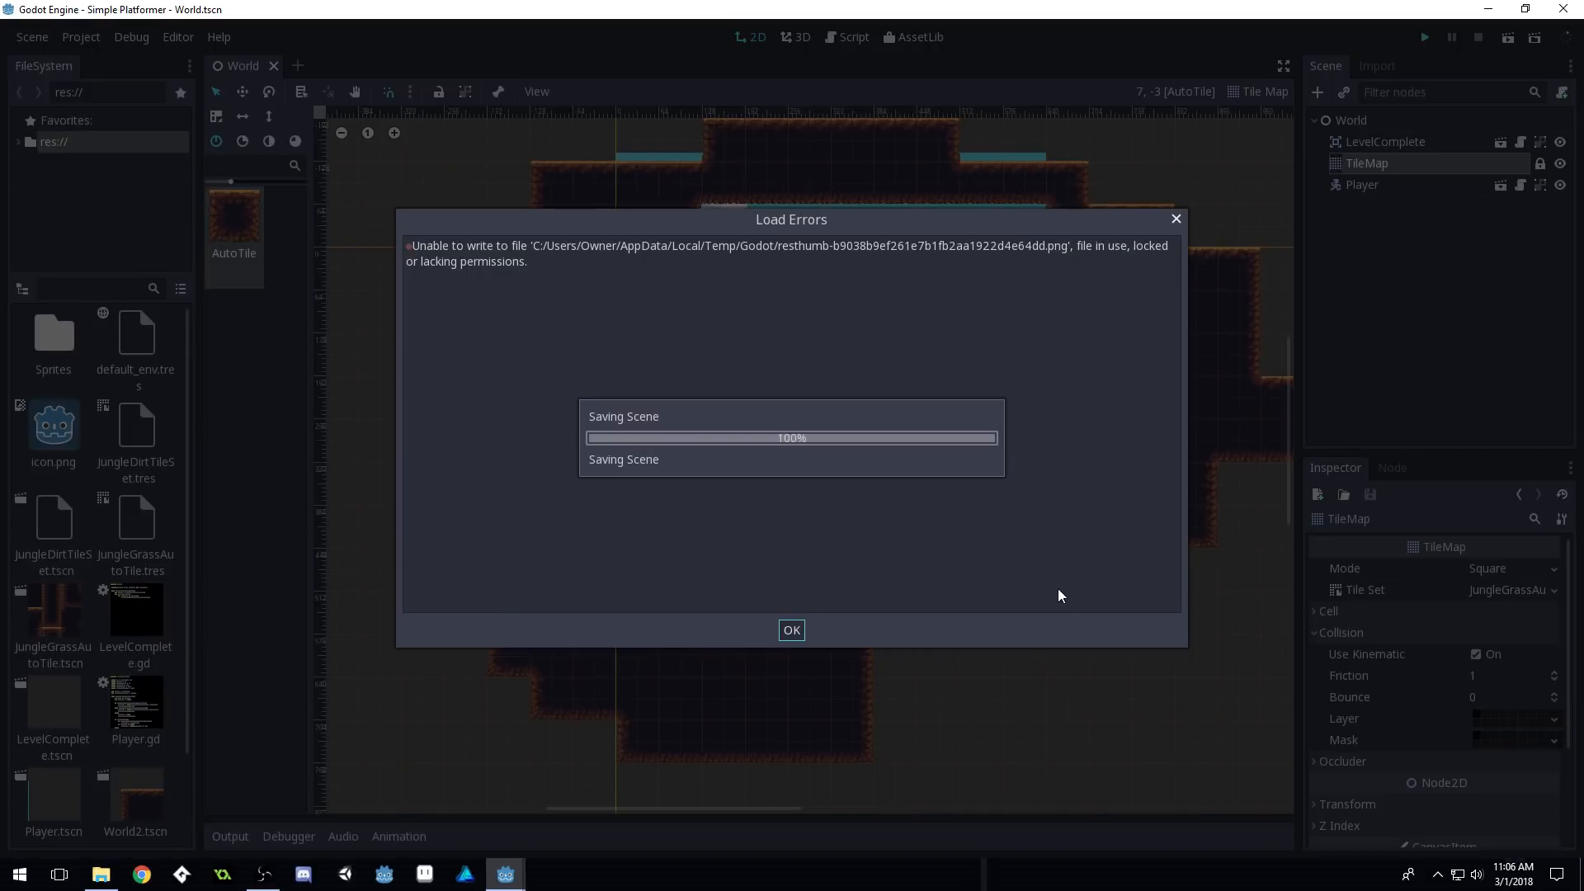
{"action": "left_click", "coordinate": [795, 631]}
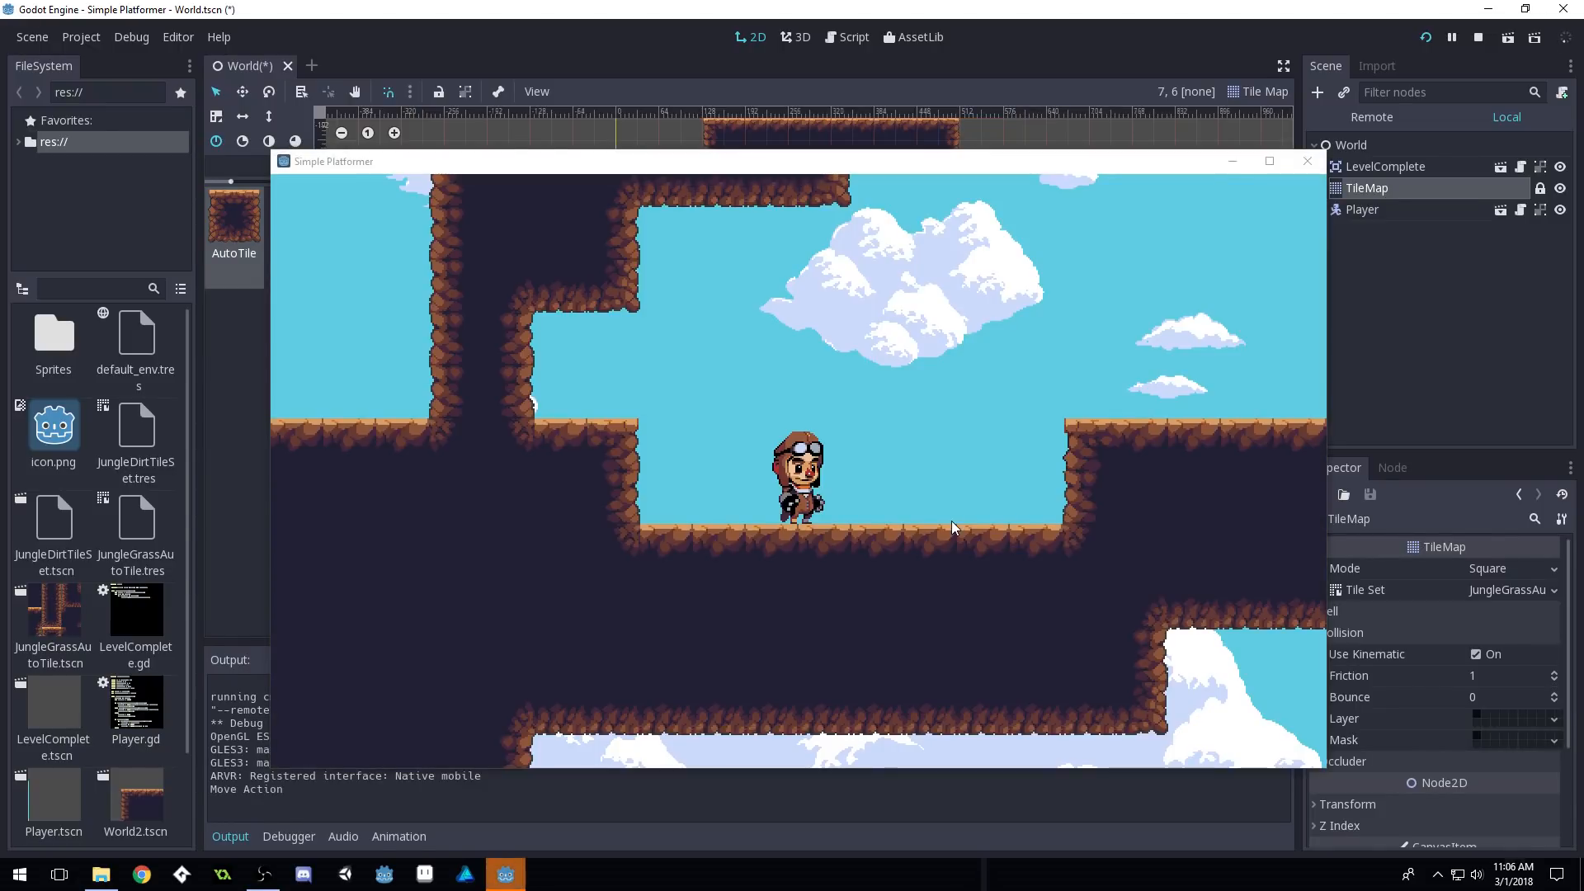
{"action": "left_click", "coordinate": [1020, 635]}
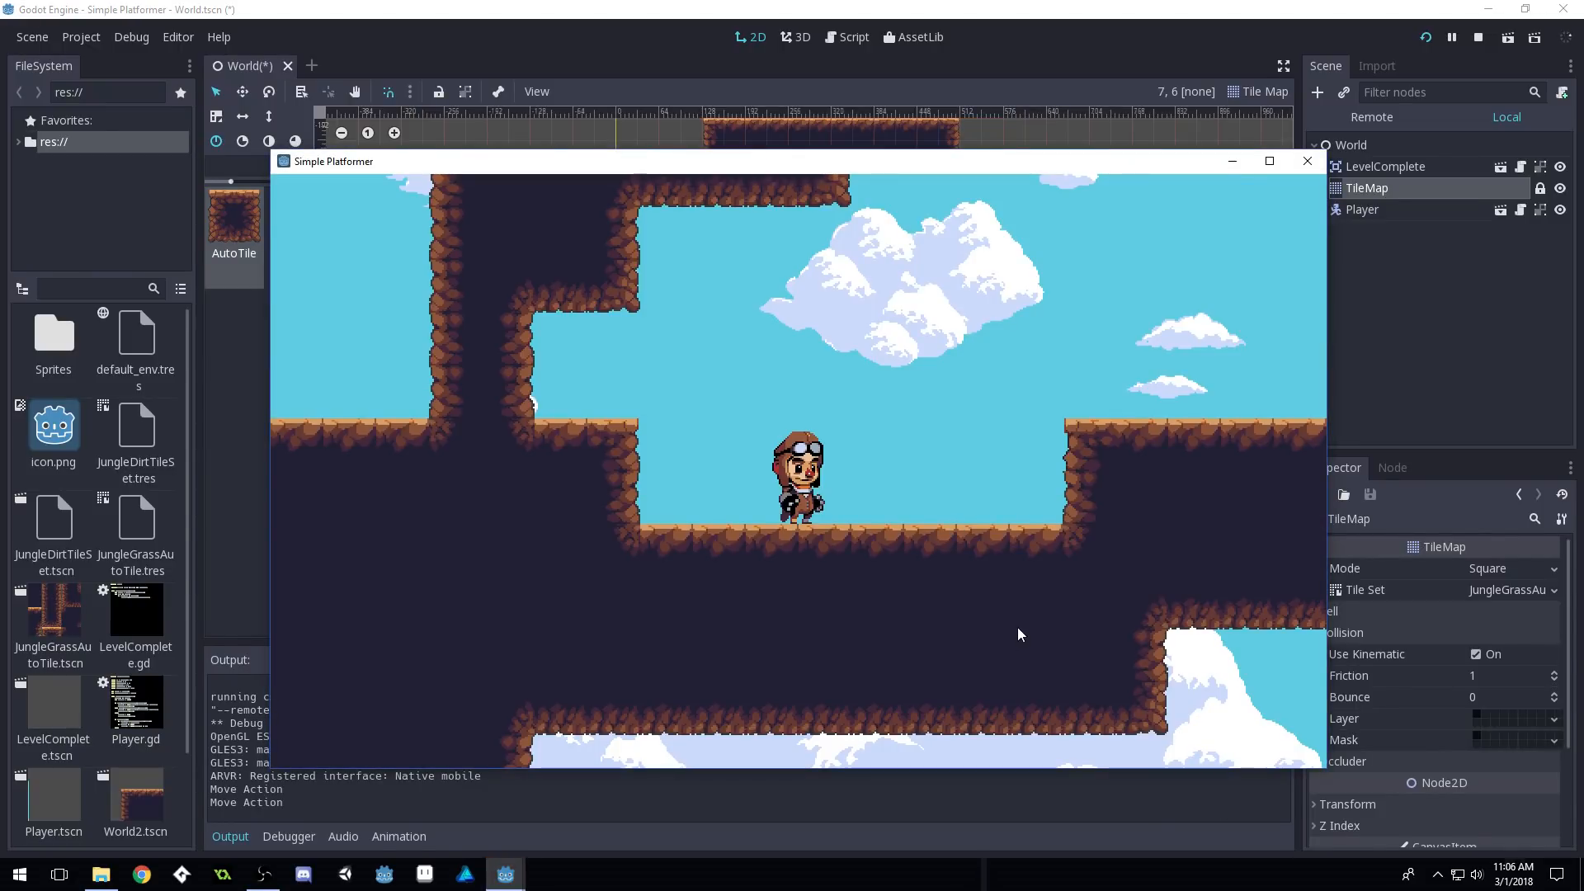
{"action": "key", "text": "Right"}
{"action": "key", "text": "Up"}
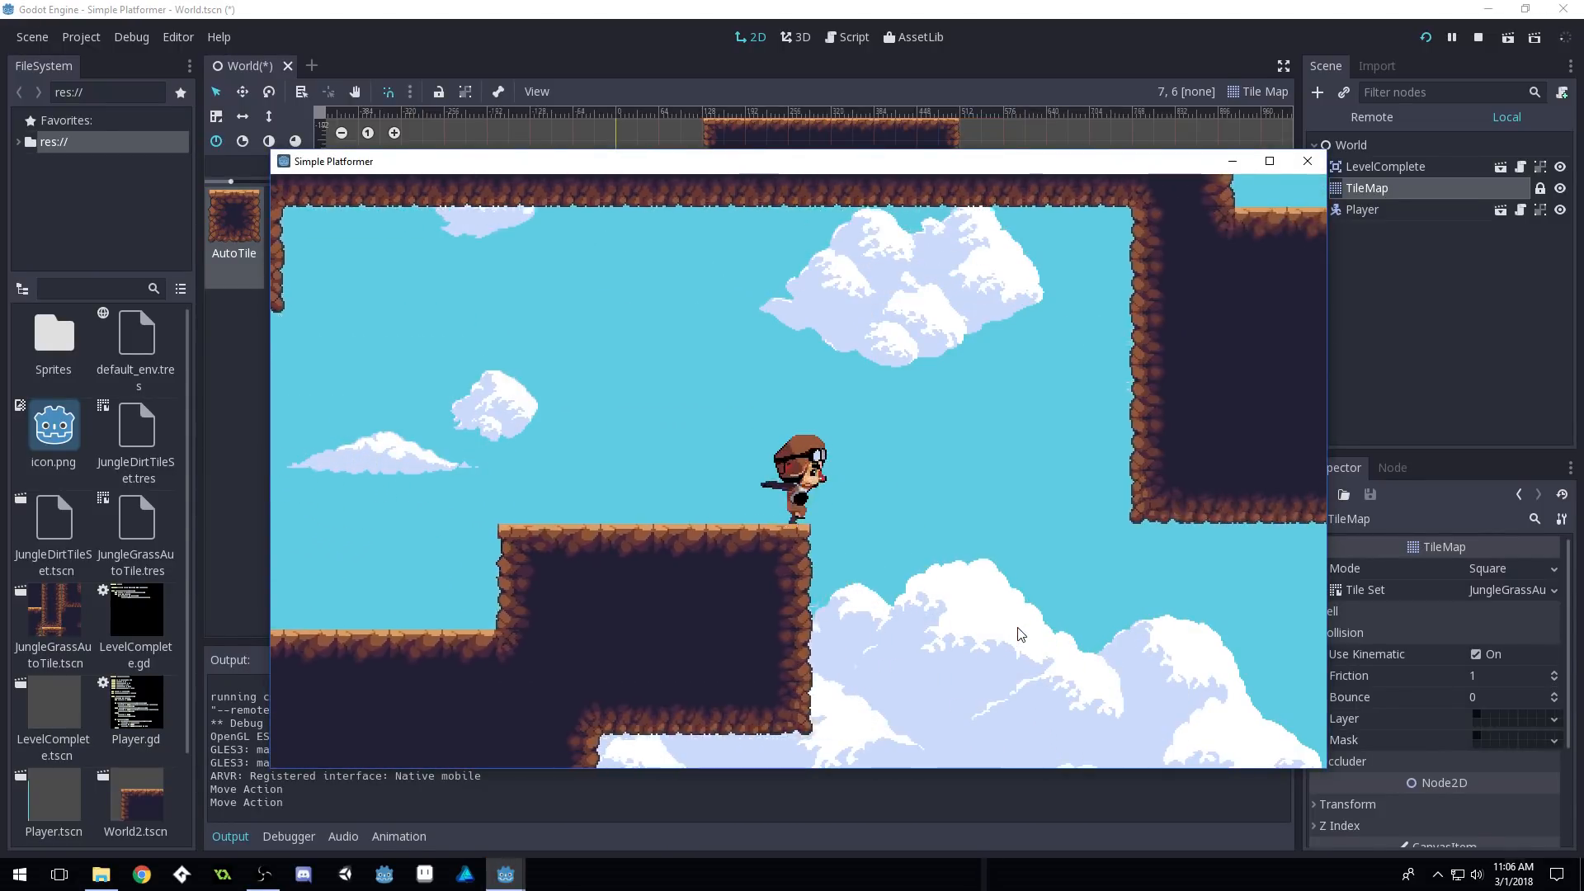
{"action": "key", "text": "Left"}
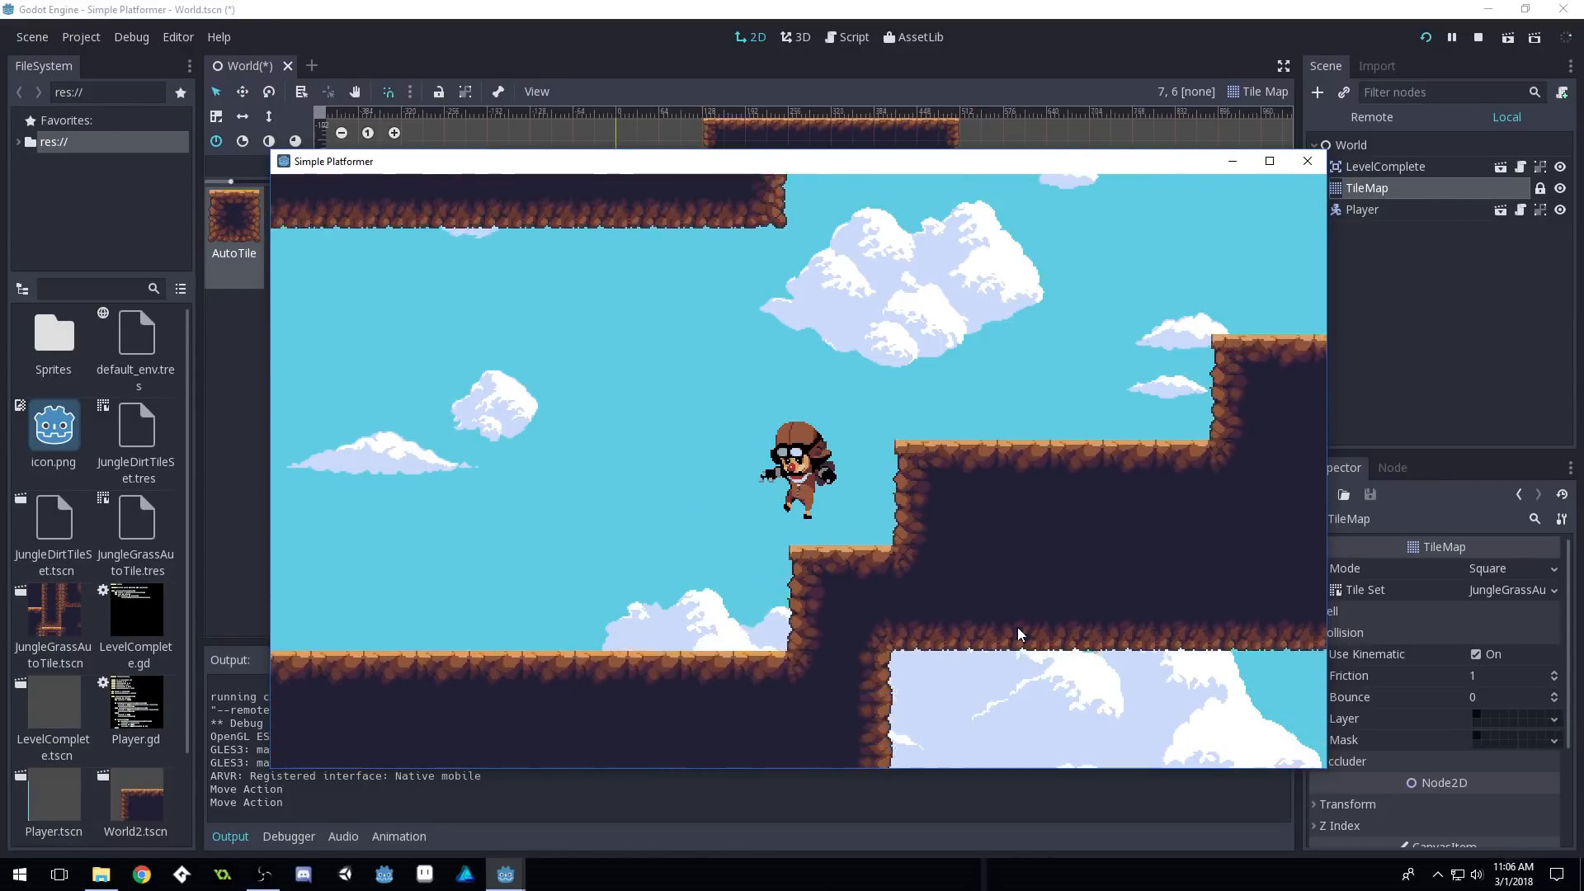
{"action": "key", "text": "Right"}
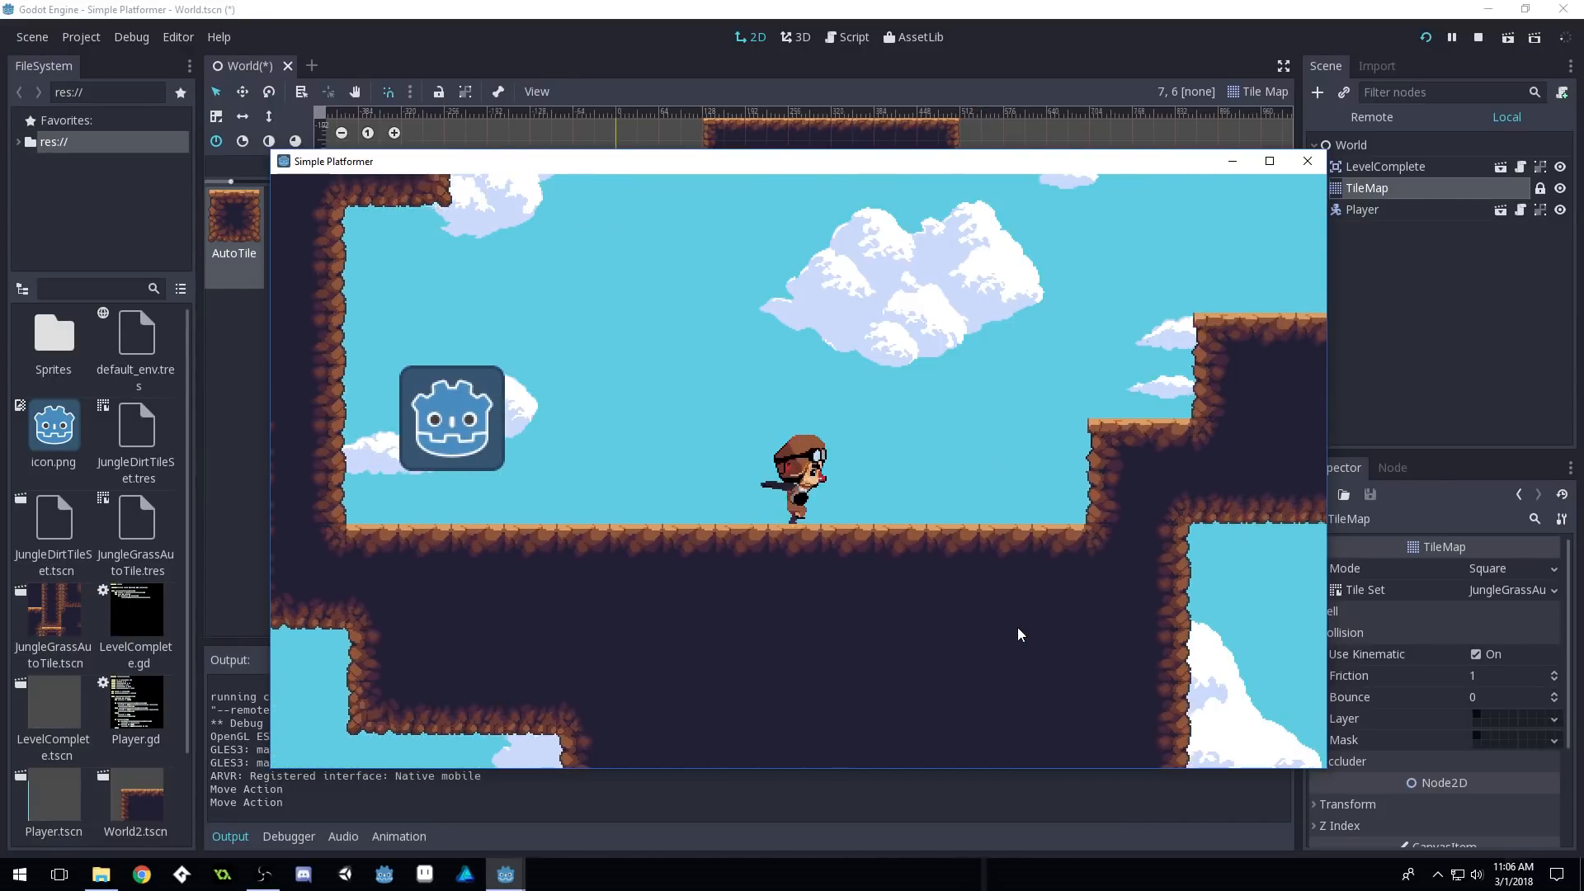
{"action": "key", "text": "Up"}
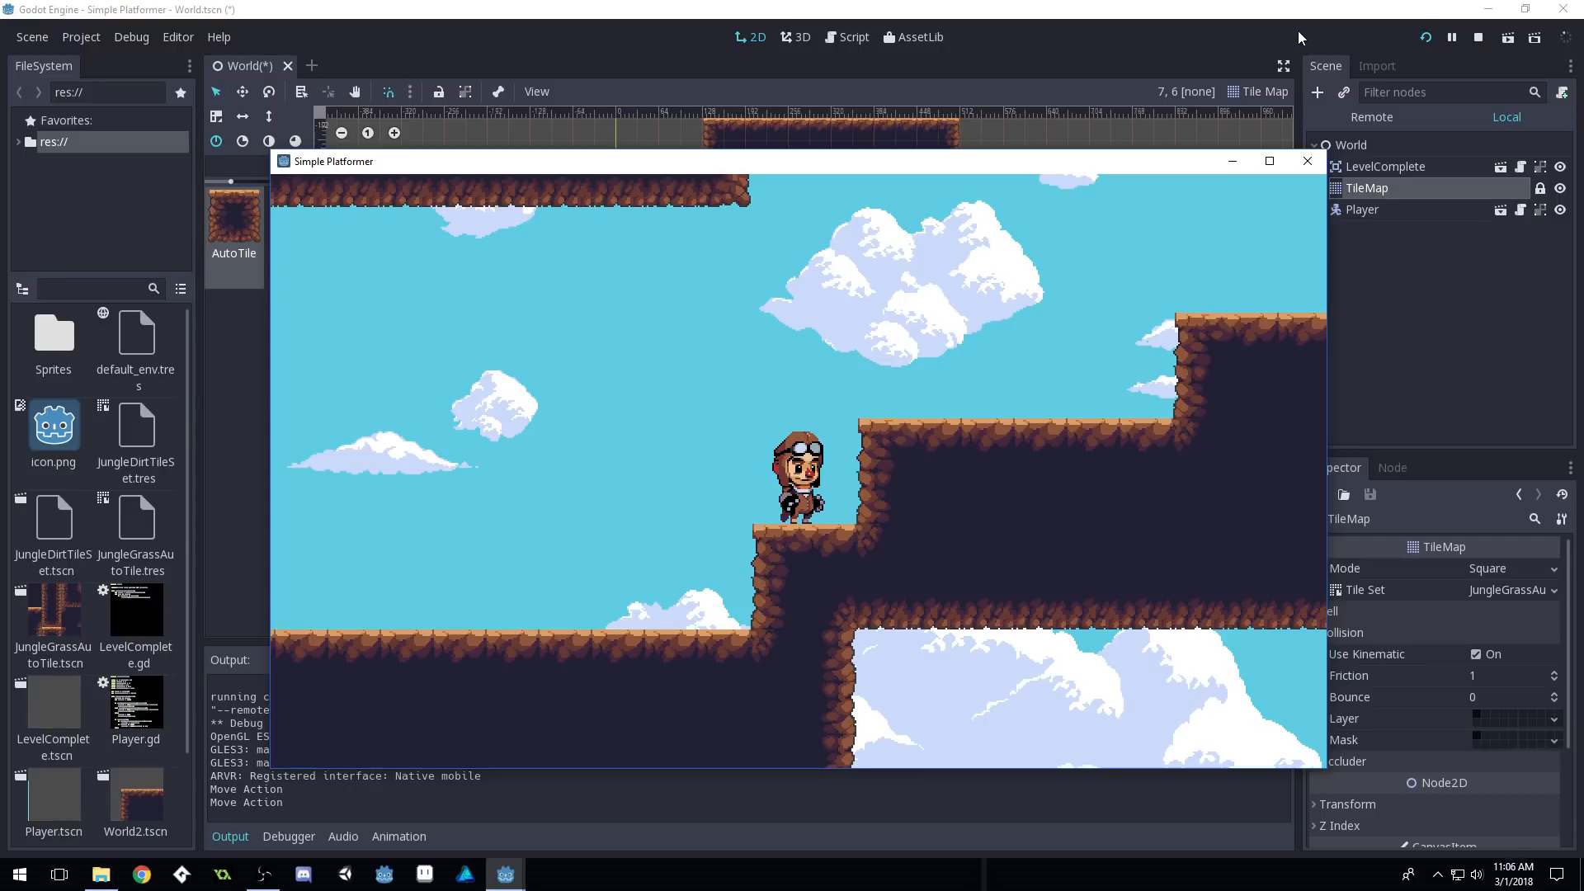
Close the running game and save the World scene
{"action": "left_click", "coordinate": [1305, 162]}
{"action": "key", "text": "ctrl+s"}
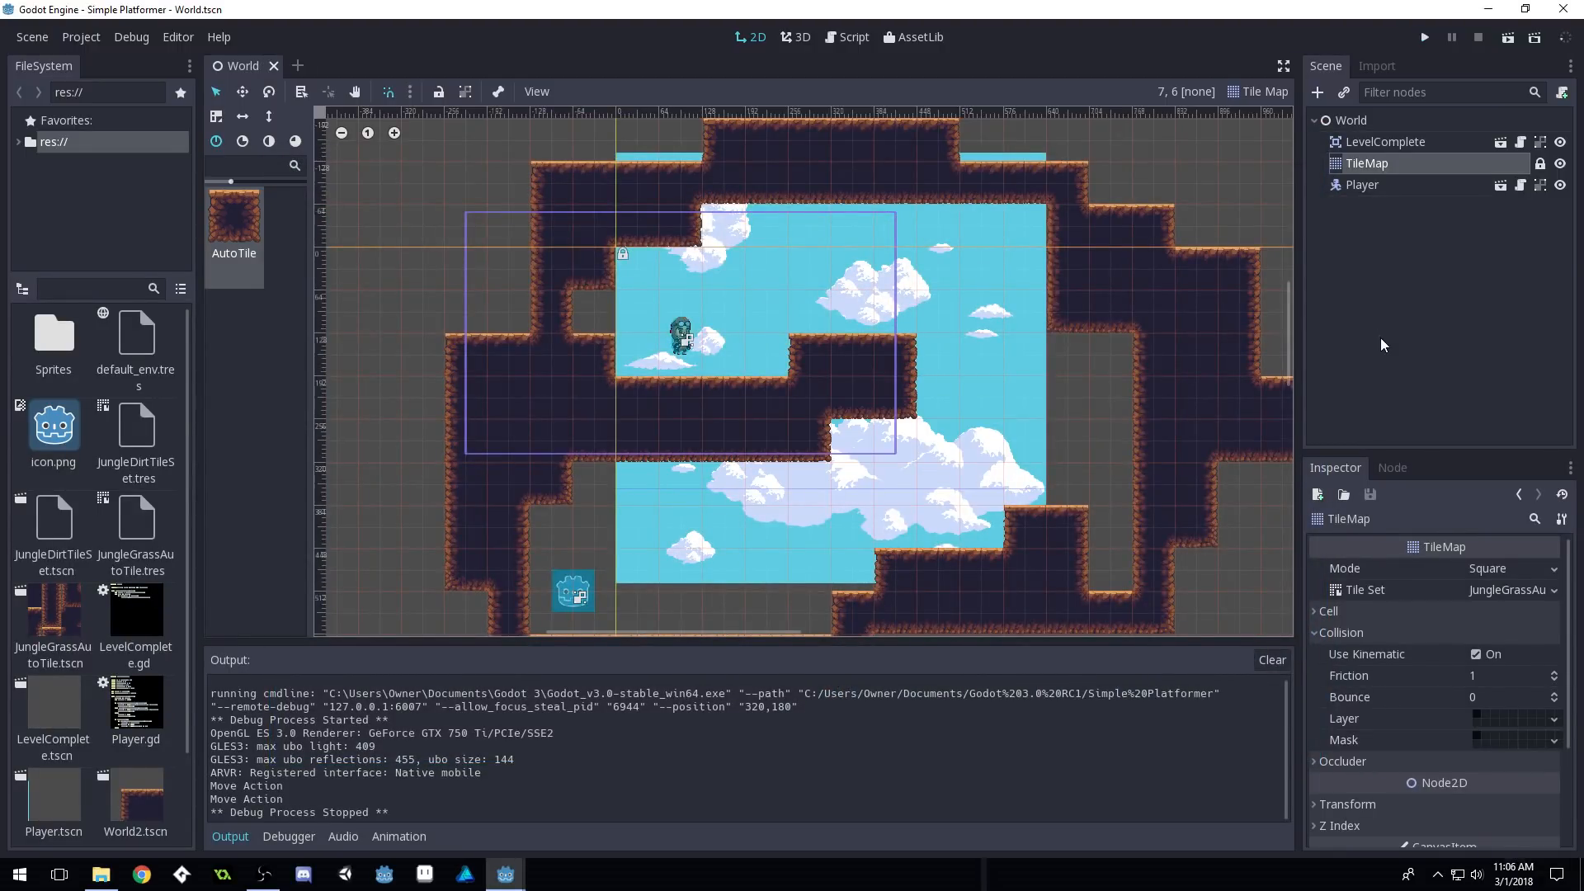
{"action": "left_click", "coordinate": [66, 623]}
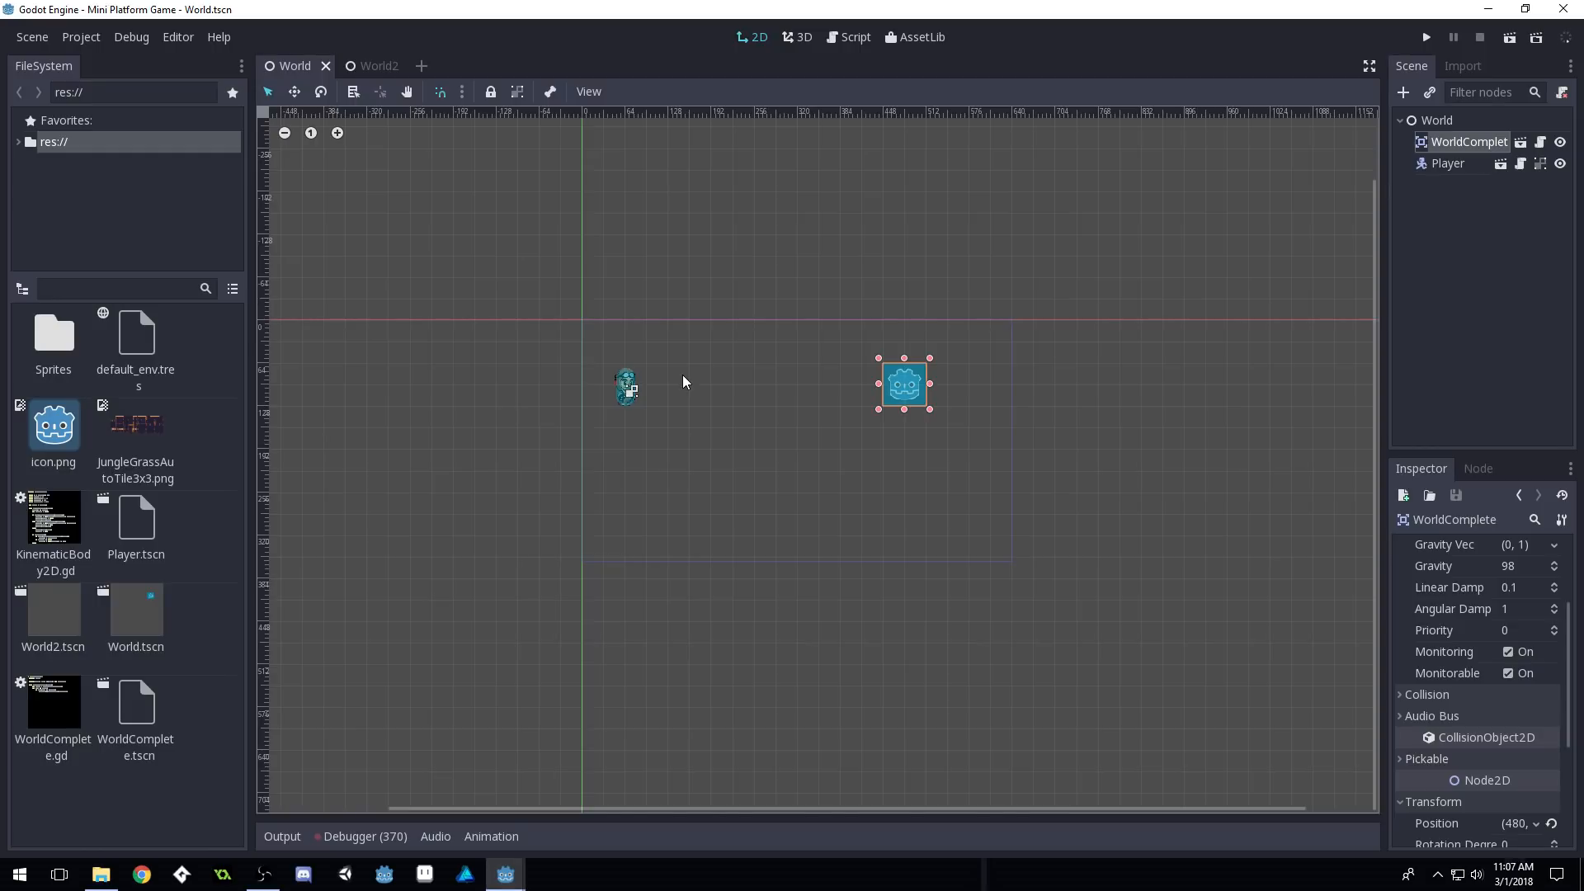
In the Mini Platform Game project, move JungleGrassAutoTile3x3.png from the project root into the Sprites/Tiles folder
{"action": "scroll", "coordinate": [579, 376], "scroll_direction": "up", "scroll_amount": 2}
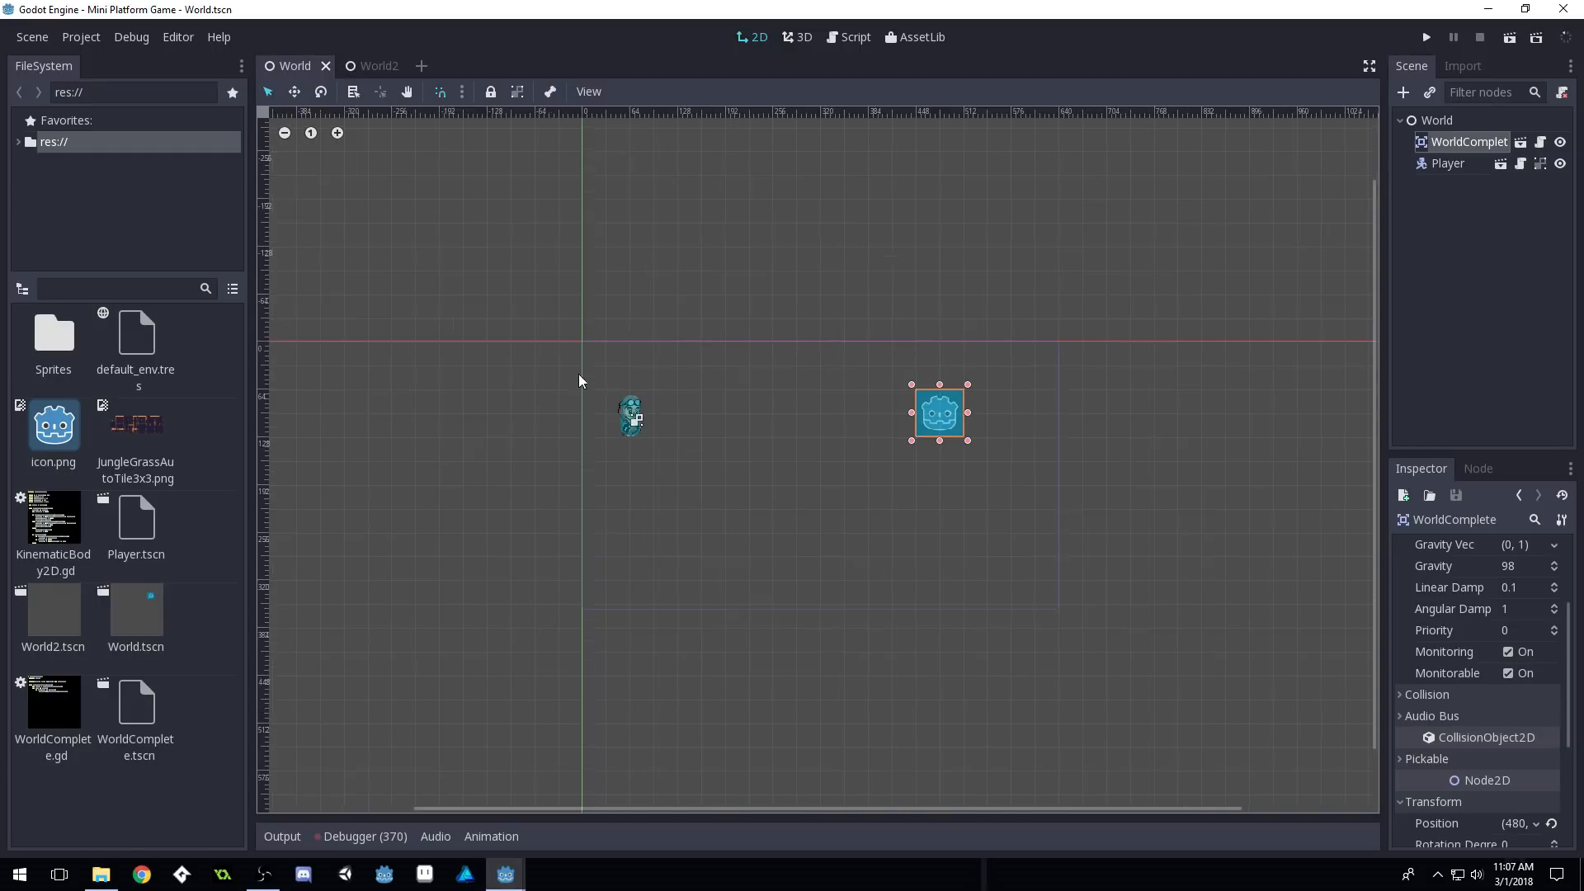
{"action": "scroll", "coordinate": [693, 454], "scroll_direction": "up", "scroll_amount": 1}
{"action": "scroll", "coordinate": [776, 528], "scroll_direction": "up", "scroll_amount": 1}
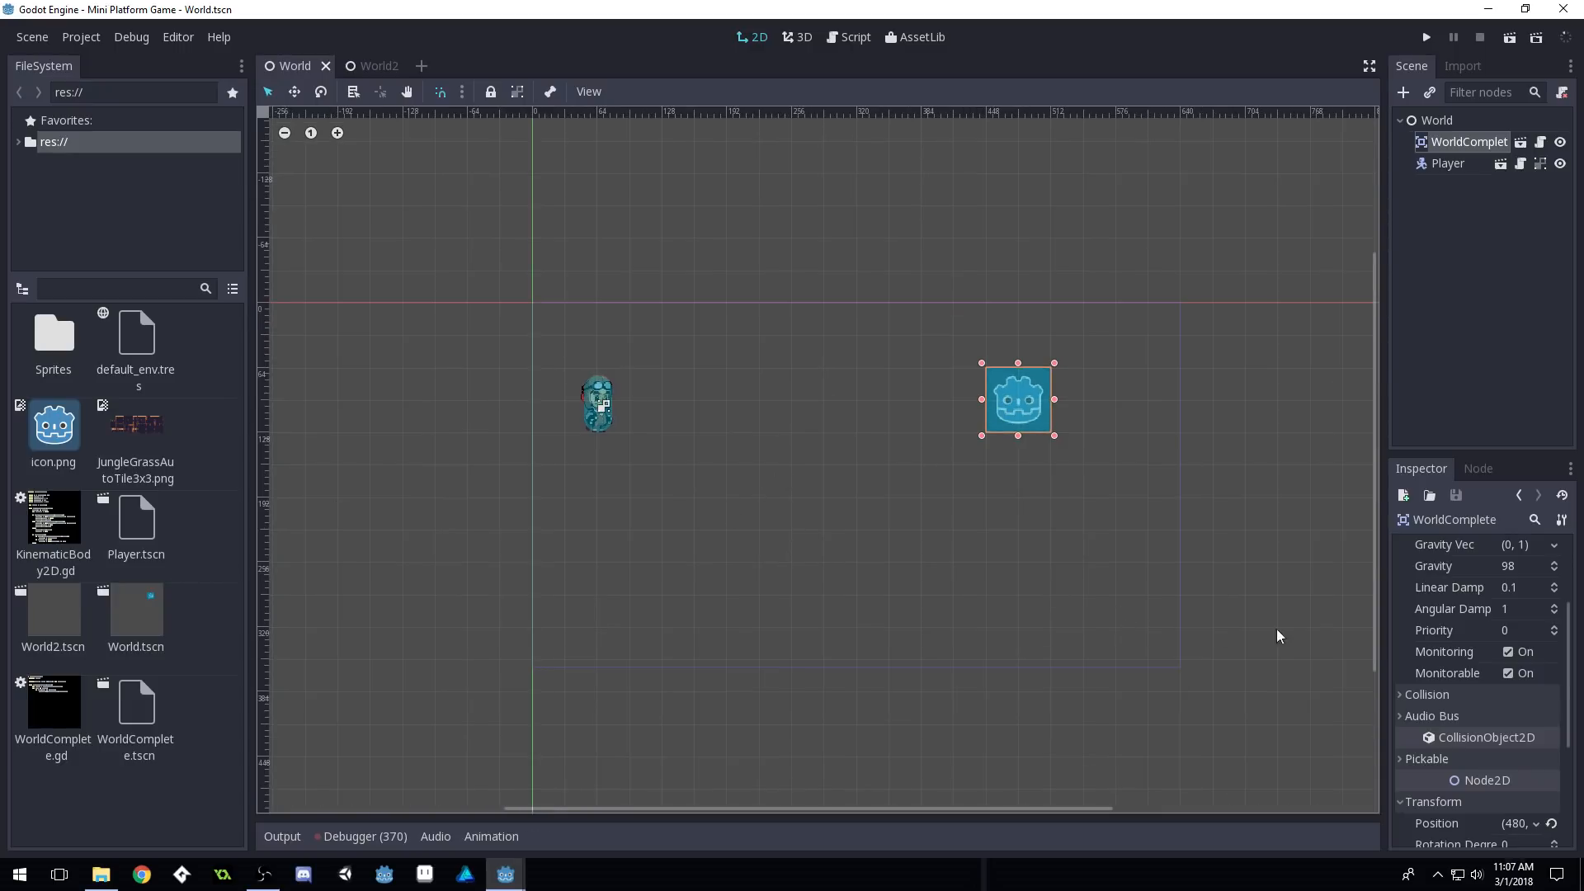
{"action": "left_click_drag", "start_coordinate": [135, 425], "coordinate": [51, 349]}
{"action": "double_click", "coordinate": [51, 348]}
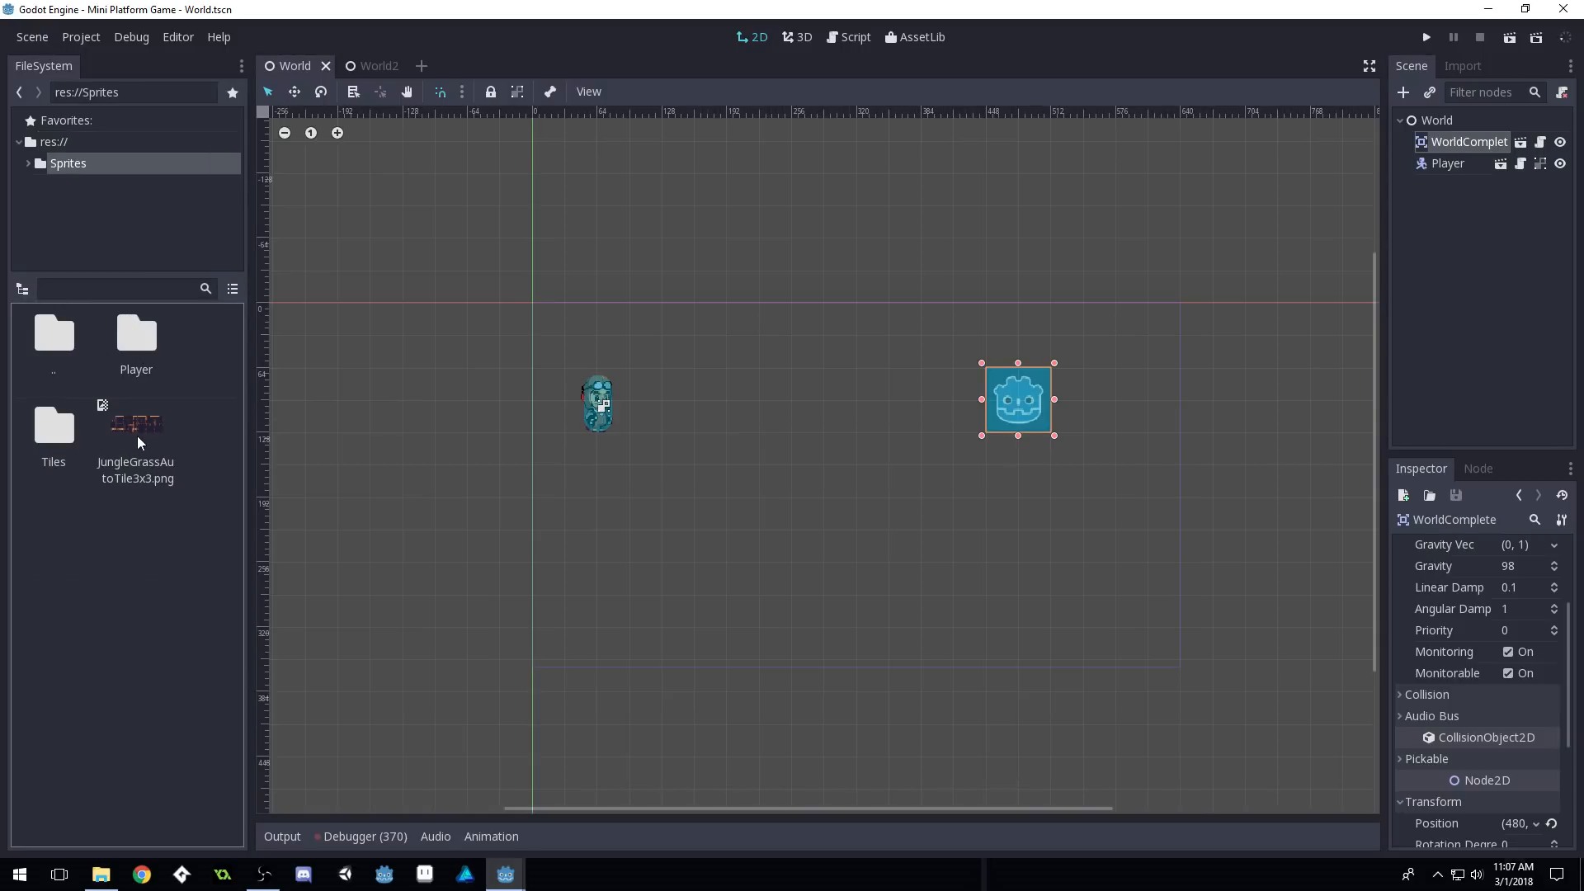
{"action": "left_click_drag", "start_coordinate": [138, 443], "coordinate": [58, 438]}
{"action": "double_click", "coordinate": [56, 437]}
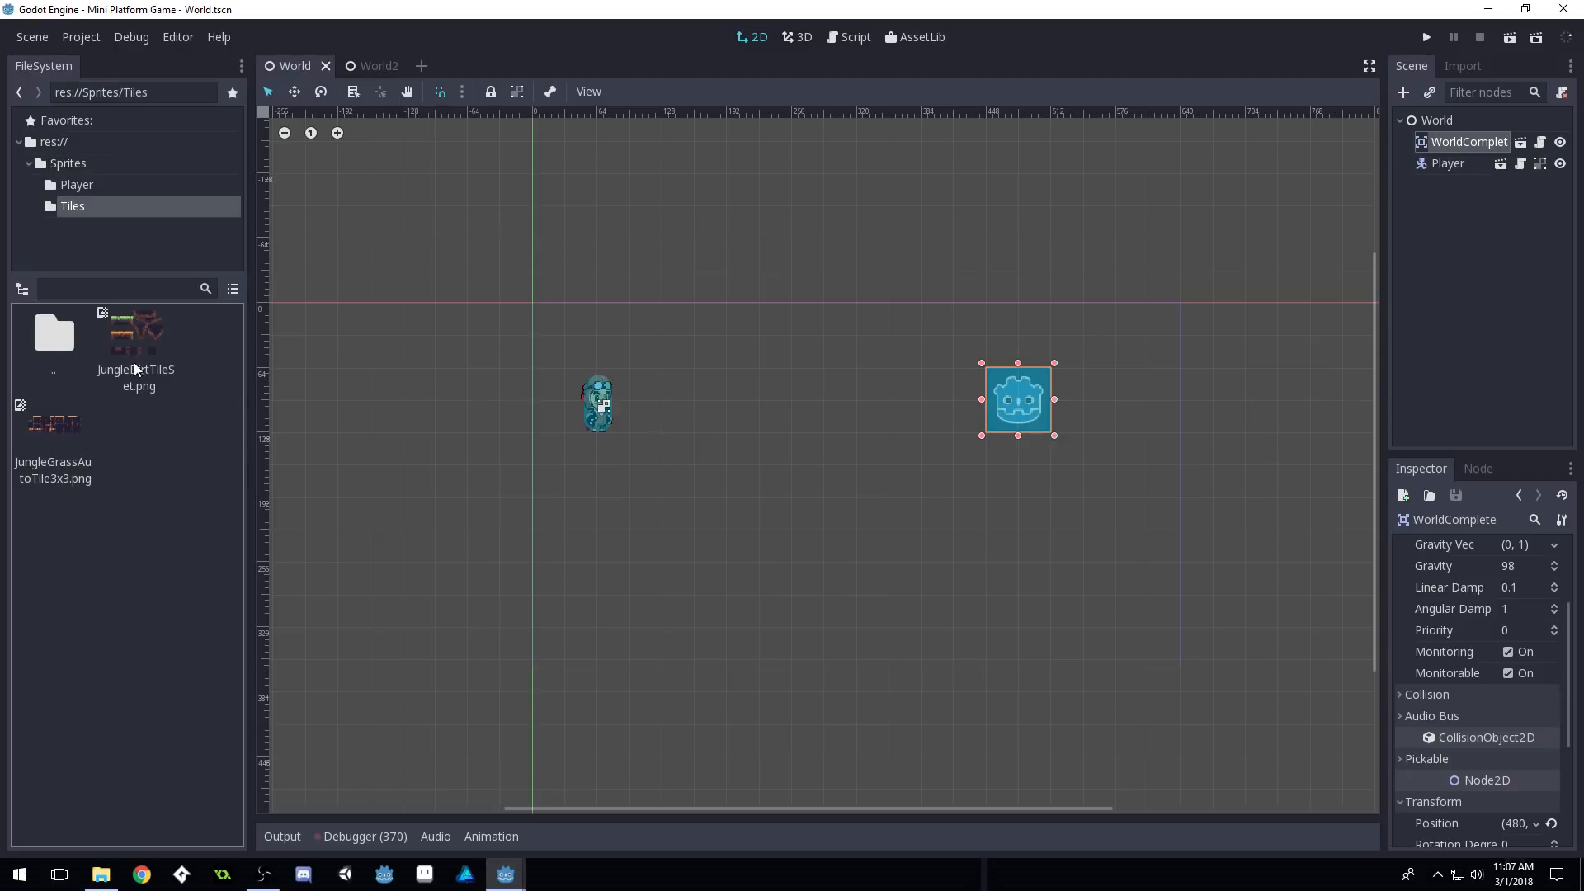
Rename JungleGrassAutoTile3x3.png in the Tiles folder to DirtAutoTile3x3.png and dismiss the load error
{"action": "left_click", "coordinate": [62, 435]}
{"action": "left_click", "coordinate": [138, 365]}
{"action": "left_click", "coordinate": [88, 437]}
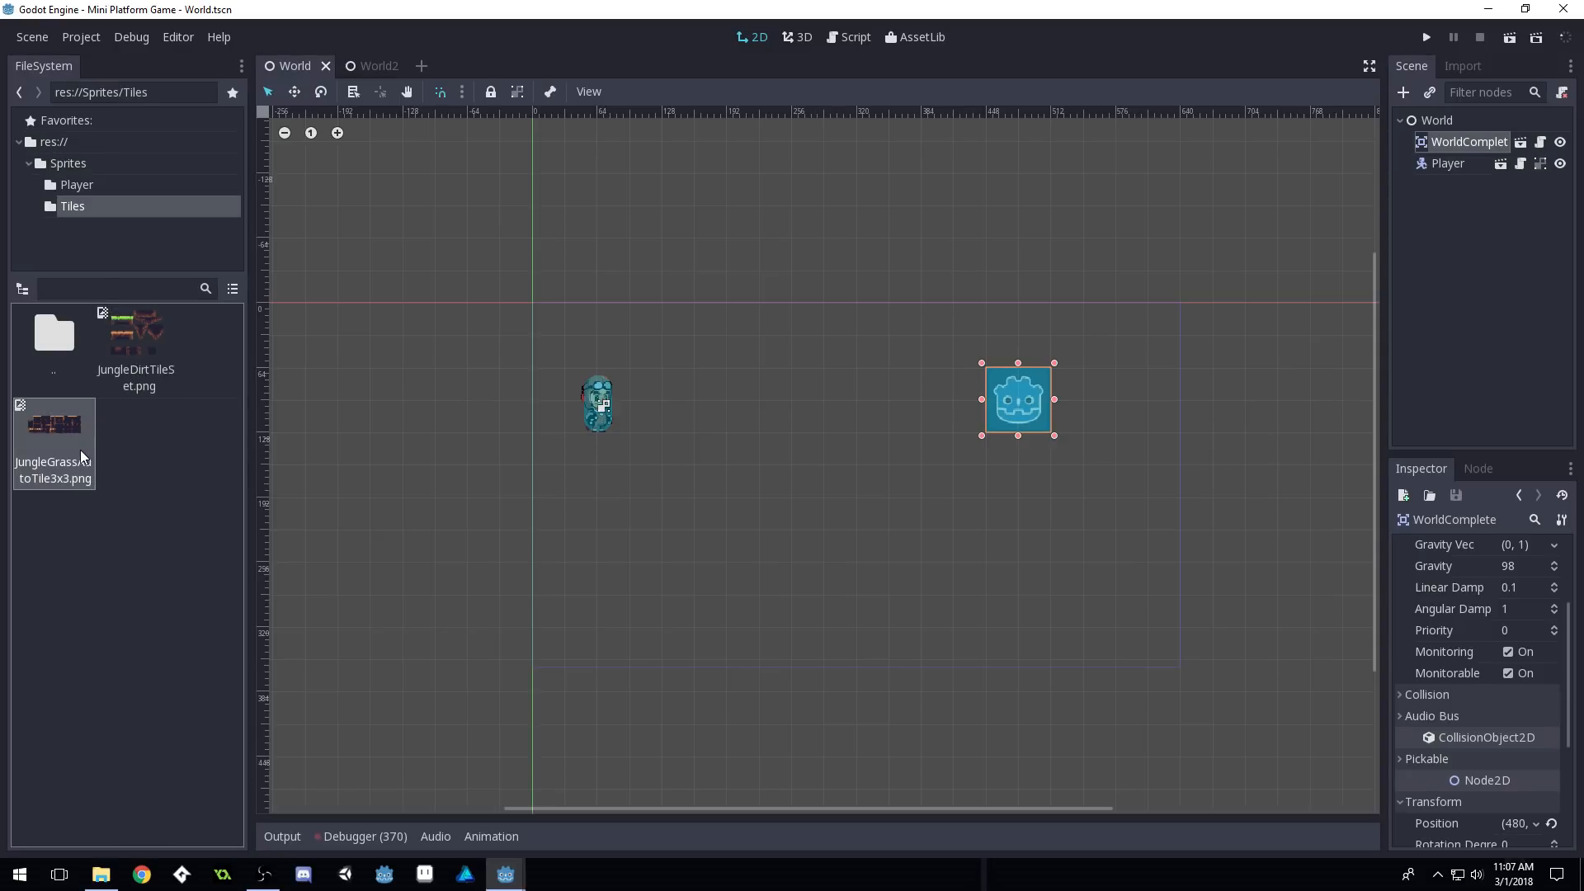
{"action": "right_click", "coordinate": [83, 457]}
{"action": "left_click", "coordinate": [115, 578]}
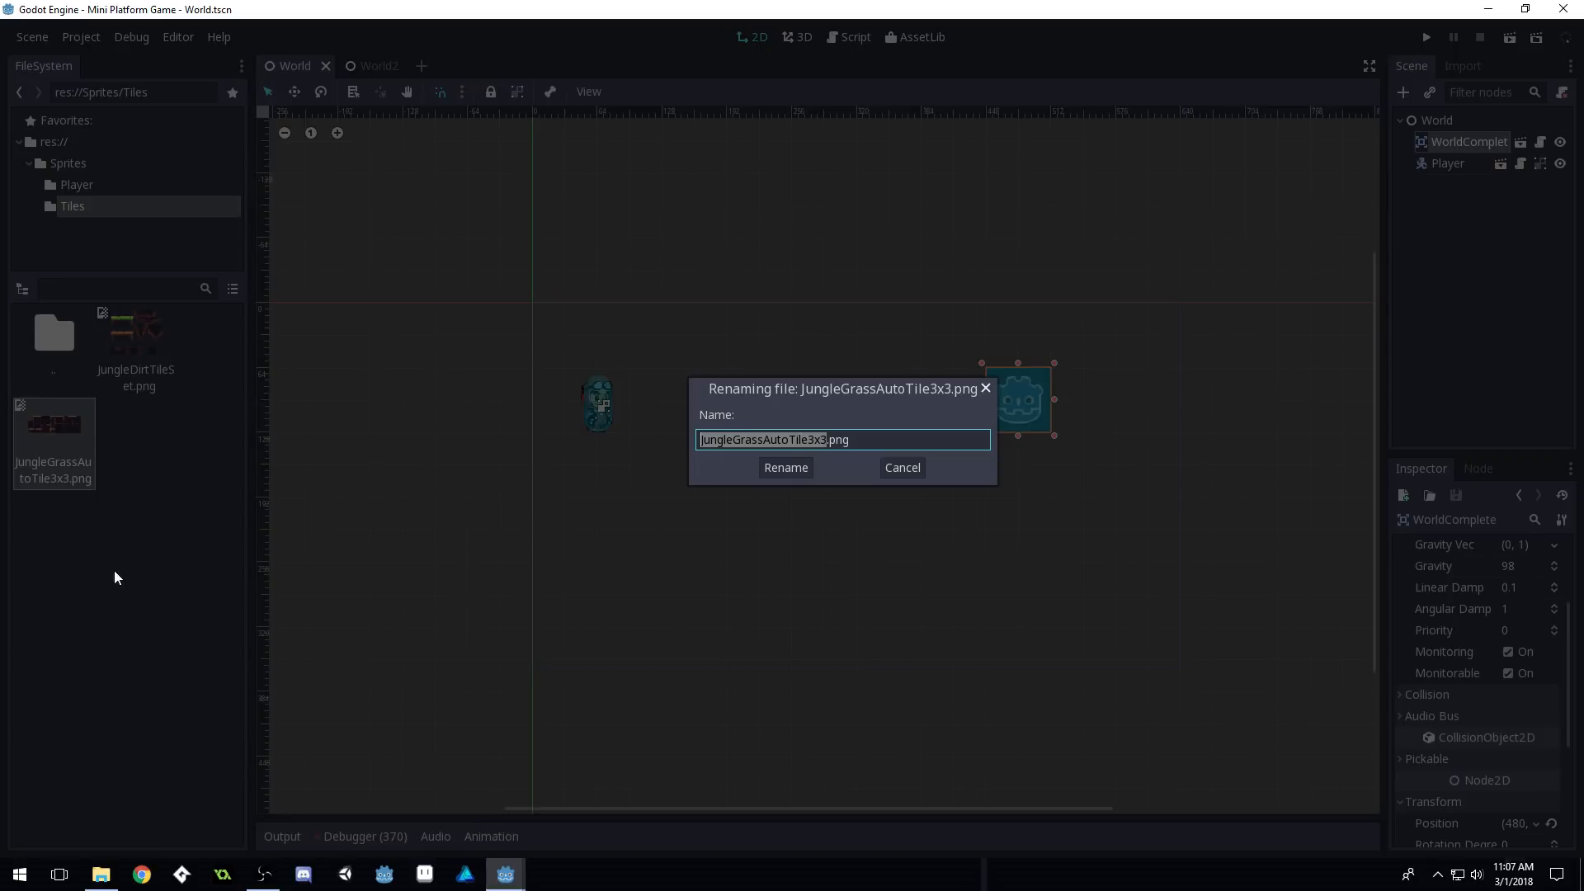
{"action": "left_click", "coordinate": [771, 439]}
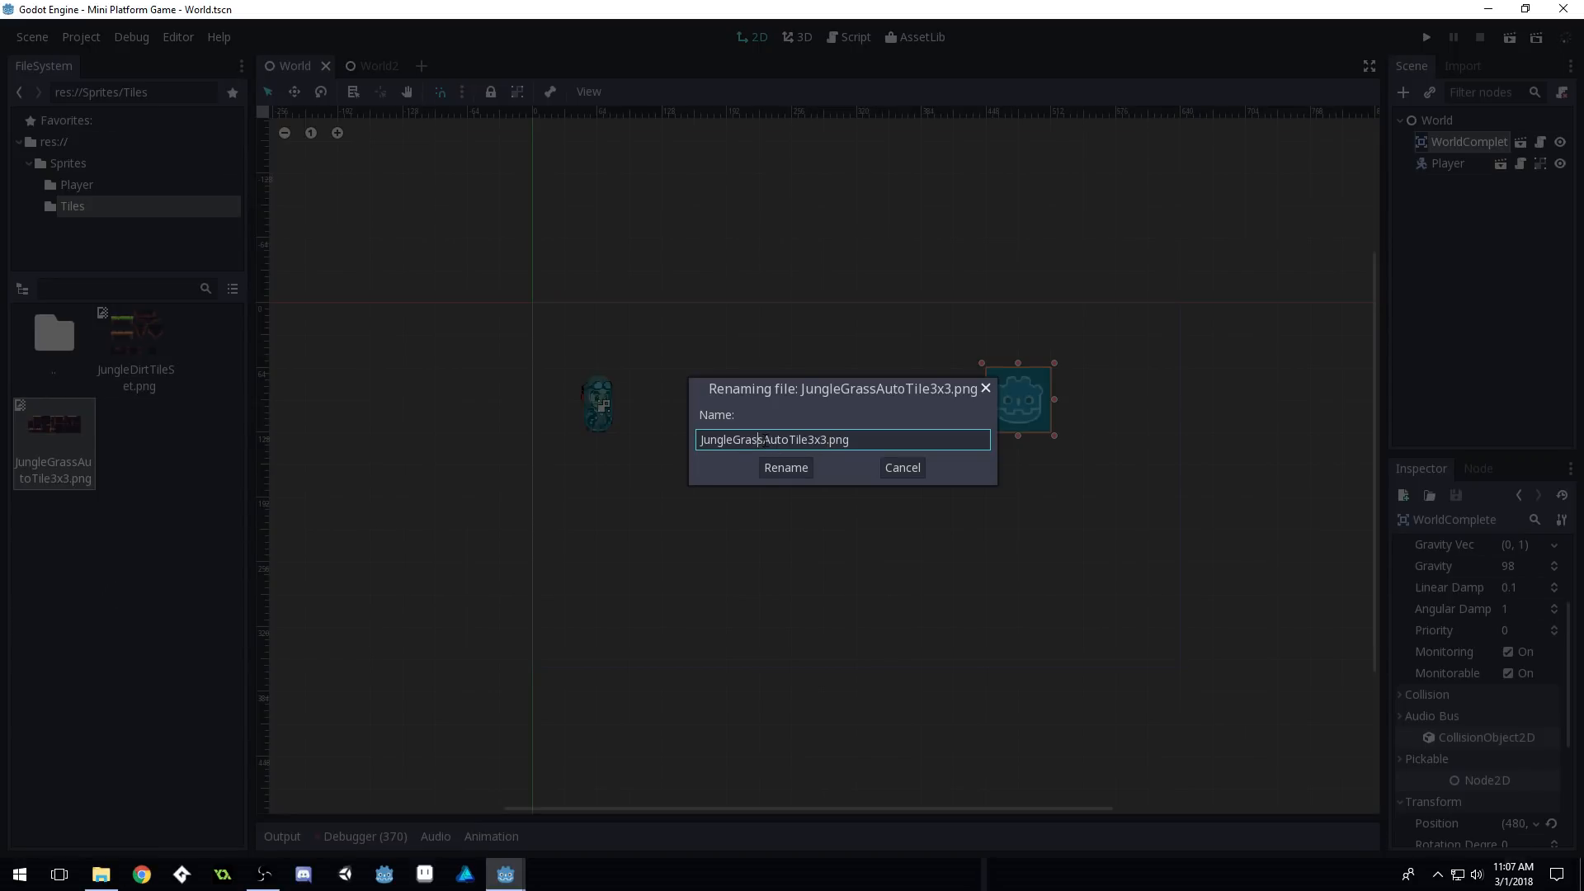
{"action": "left_click_drag", "start_coordinate": [764, 439], "coordinate": [697, 440]}
{"action": "type", "text": "Dirt"}
{"action": "left_click", "coordinate": [792, 468]}
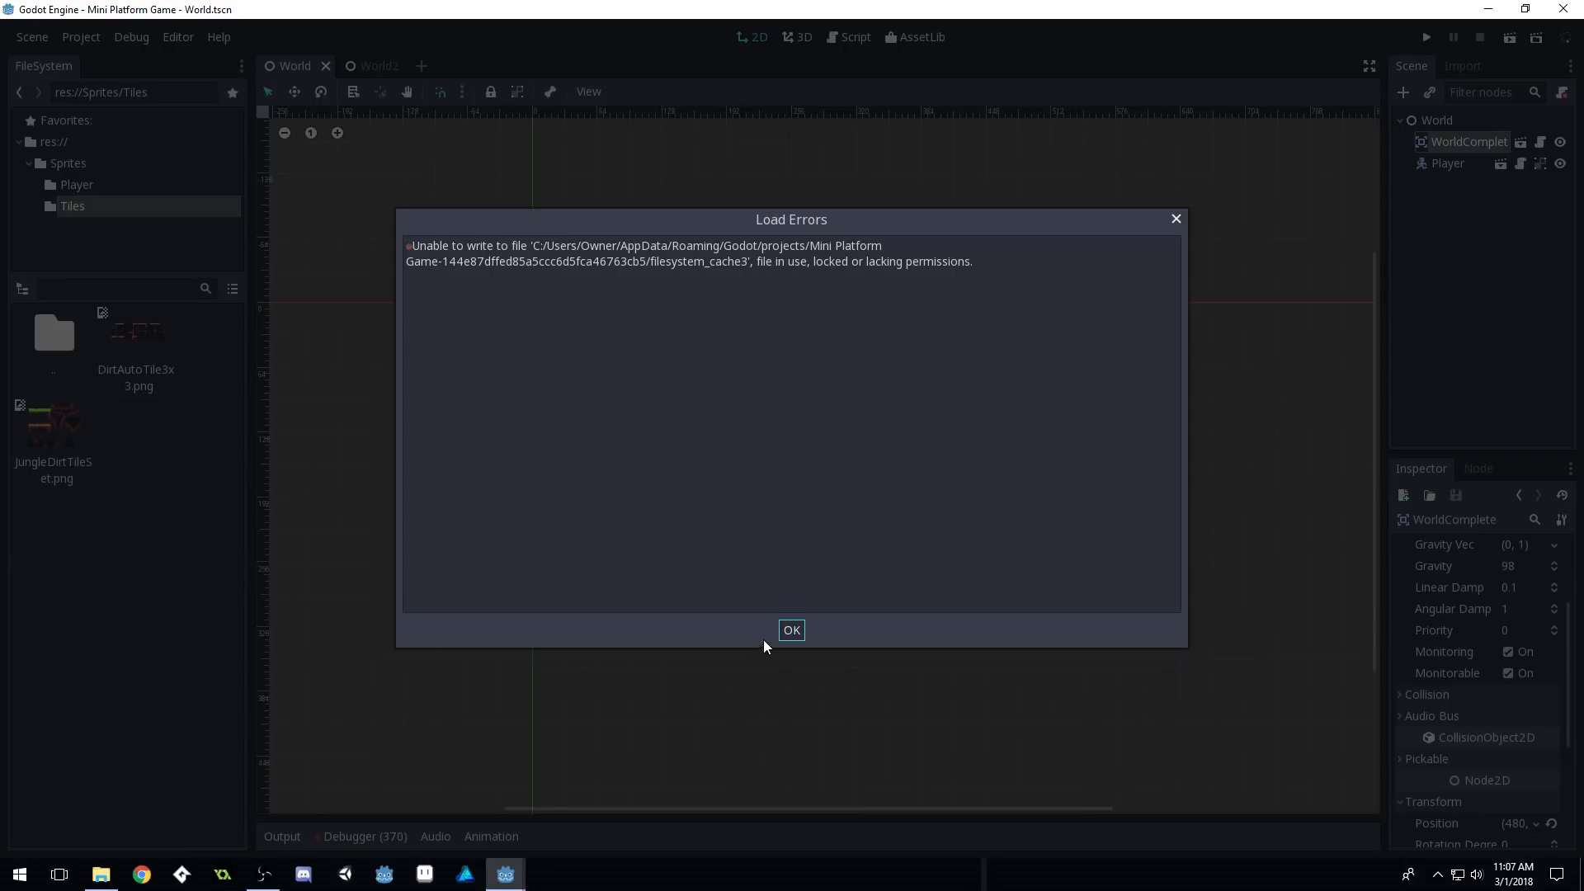
{"action": "left_click", "coordinate": [792, 630]}
{"action": "left_click", "coordinate": [43, 460]}
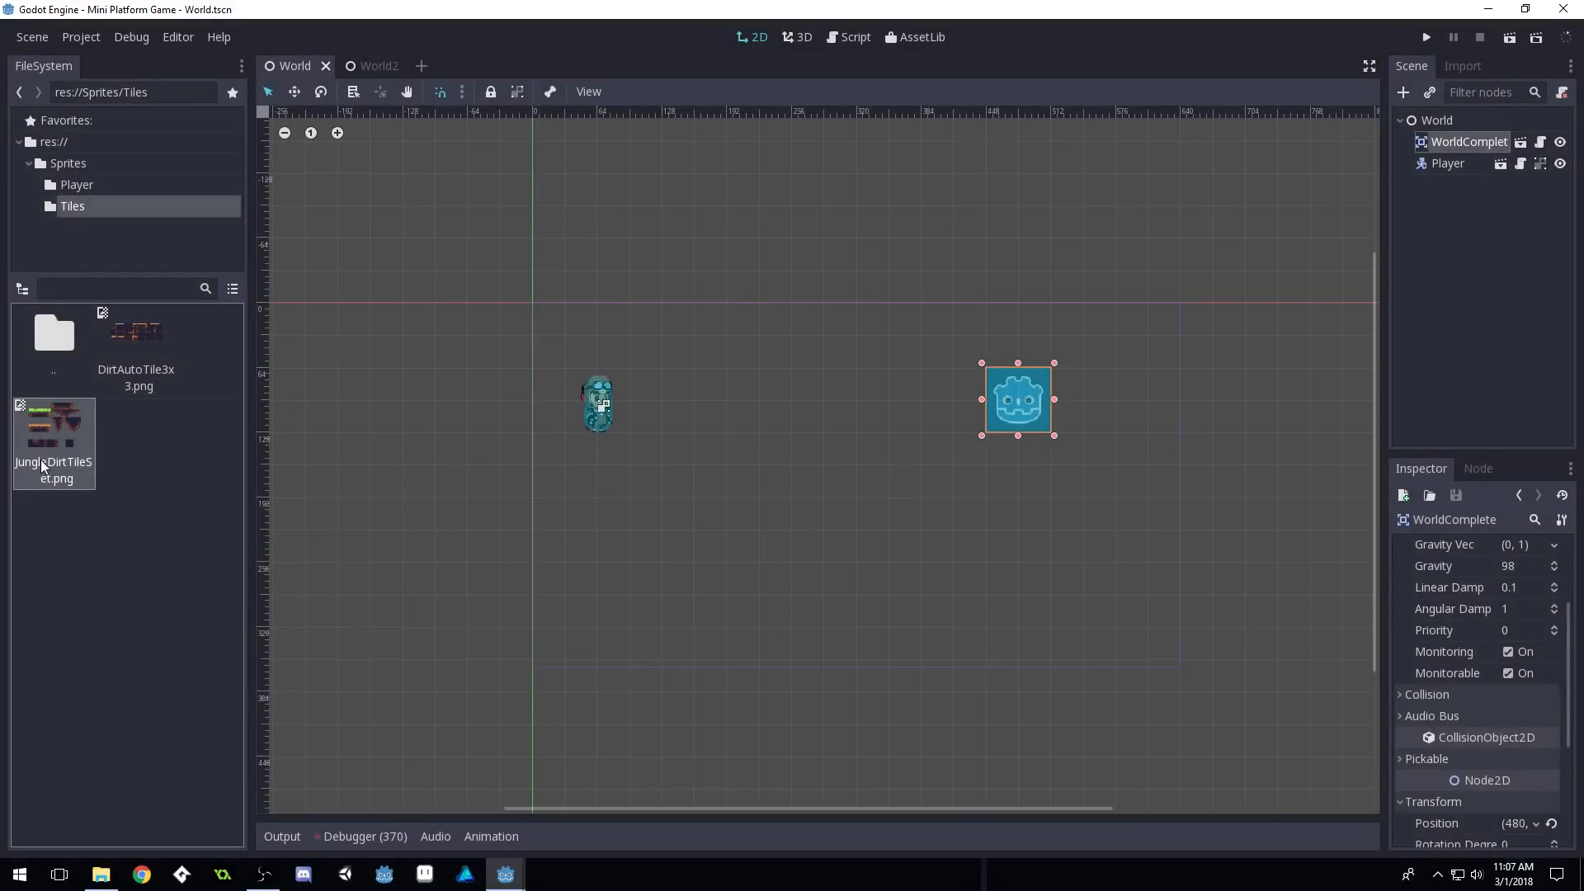
{"action": "right_click", "coordinate": [74, 452]}
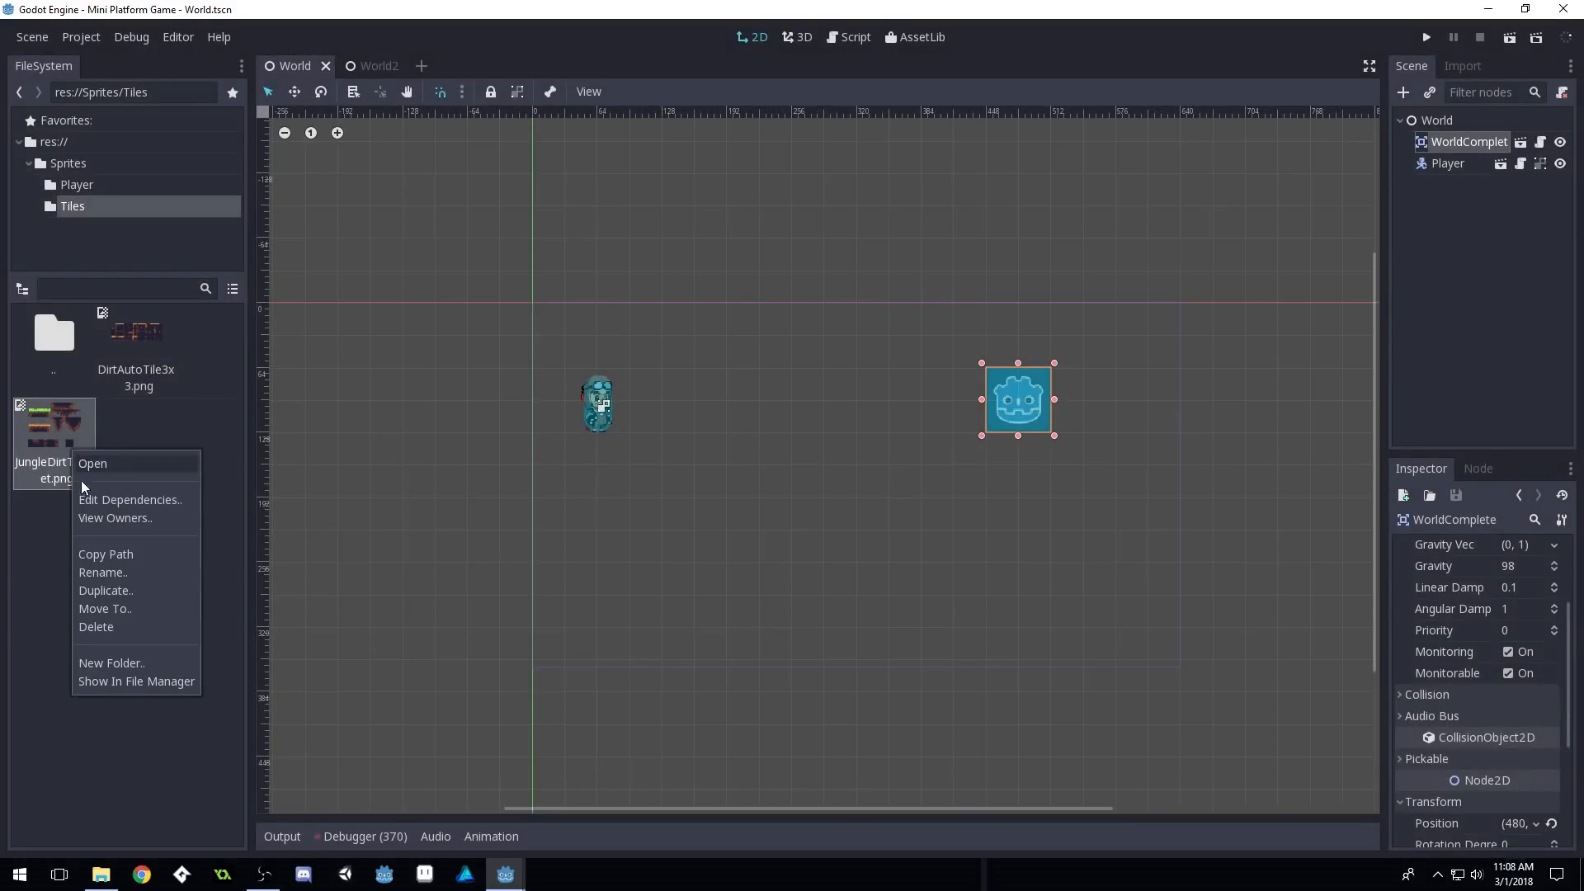
{"action": "left_click", "coordinate": [99, 627]}
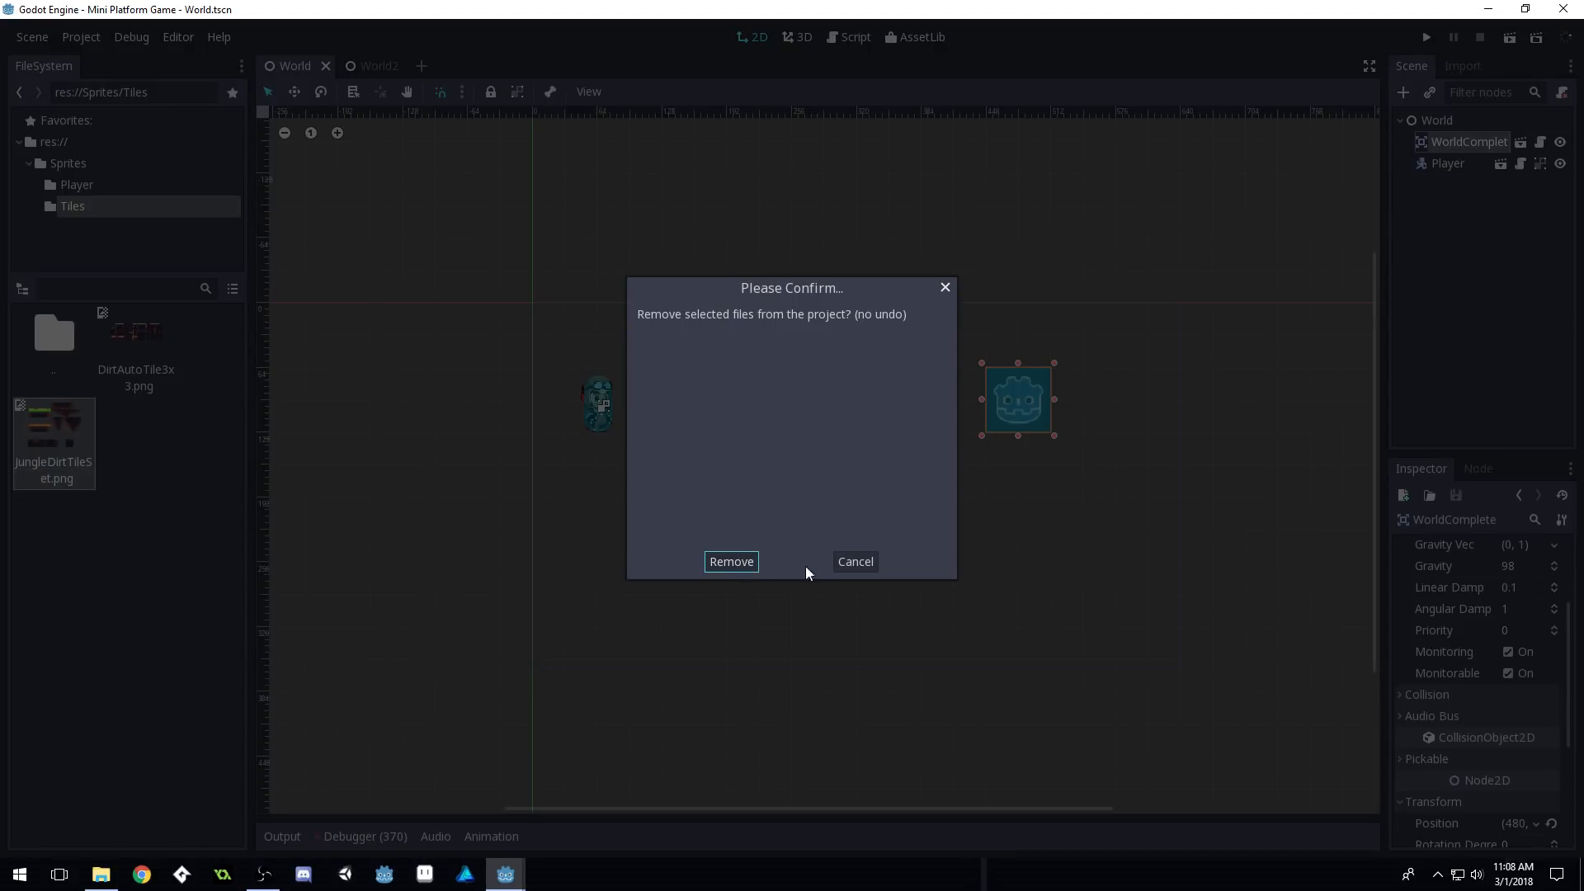
{"action": "left_click", "coordinate": [856, 563]}
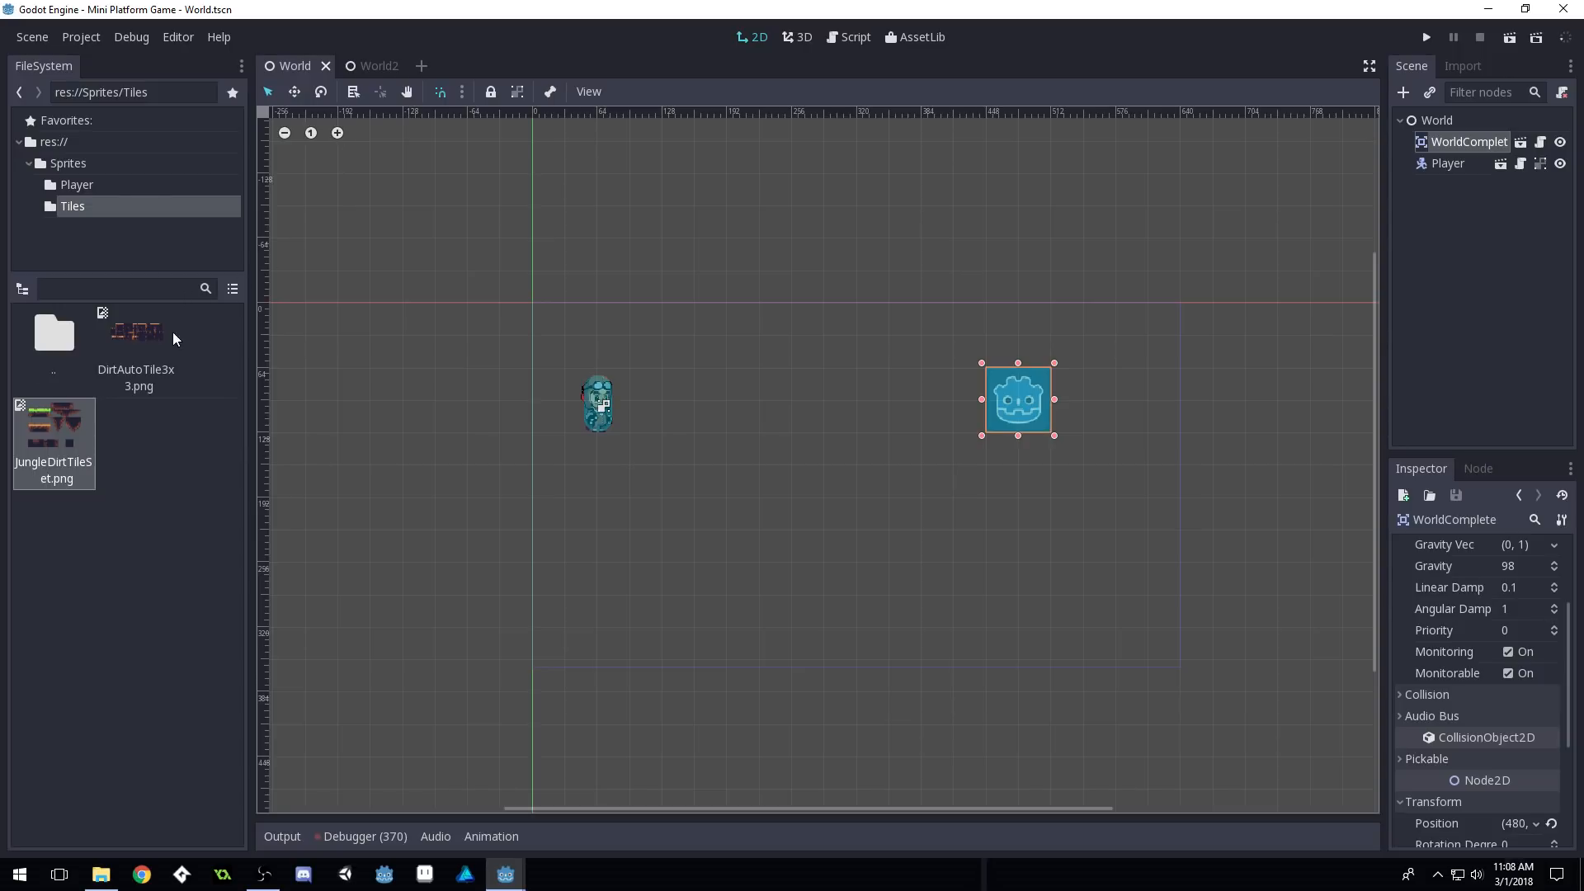
Return to the project root folder and compare the contents of the World and World2 scenes
{"action": "left_click", "coordinate": [64, 142]}
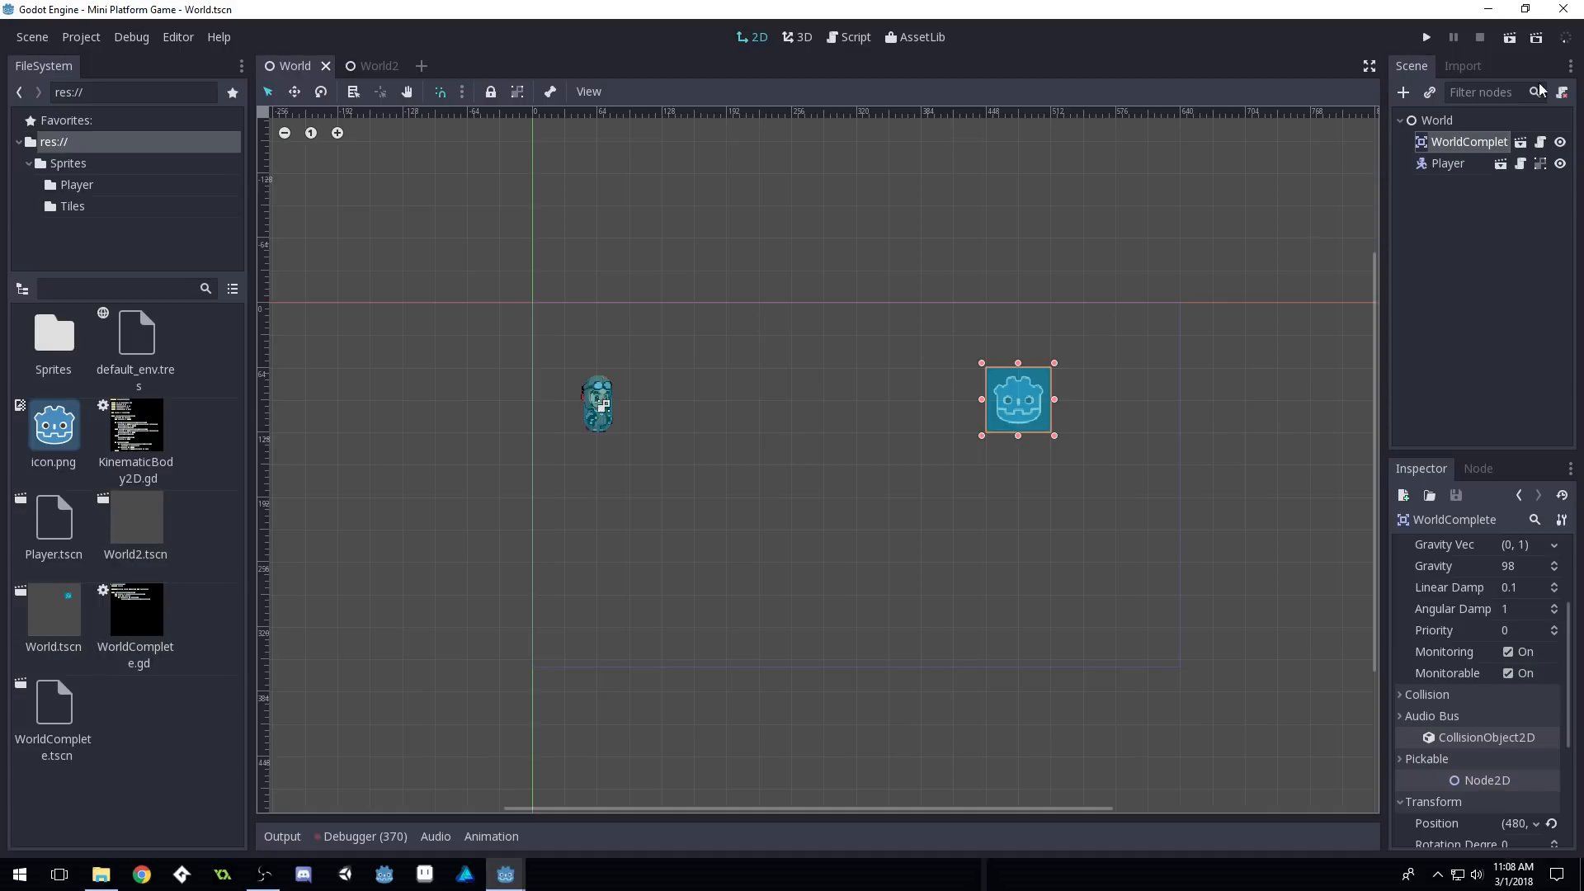
{"action": "left_click", "coordinate": [388, 66]}
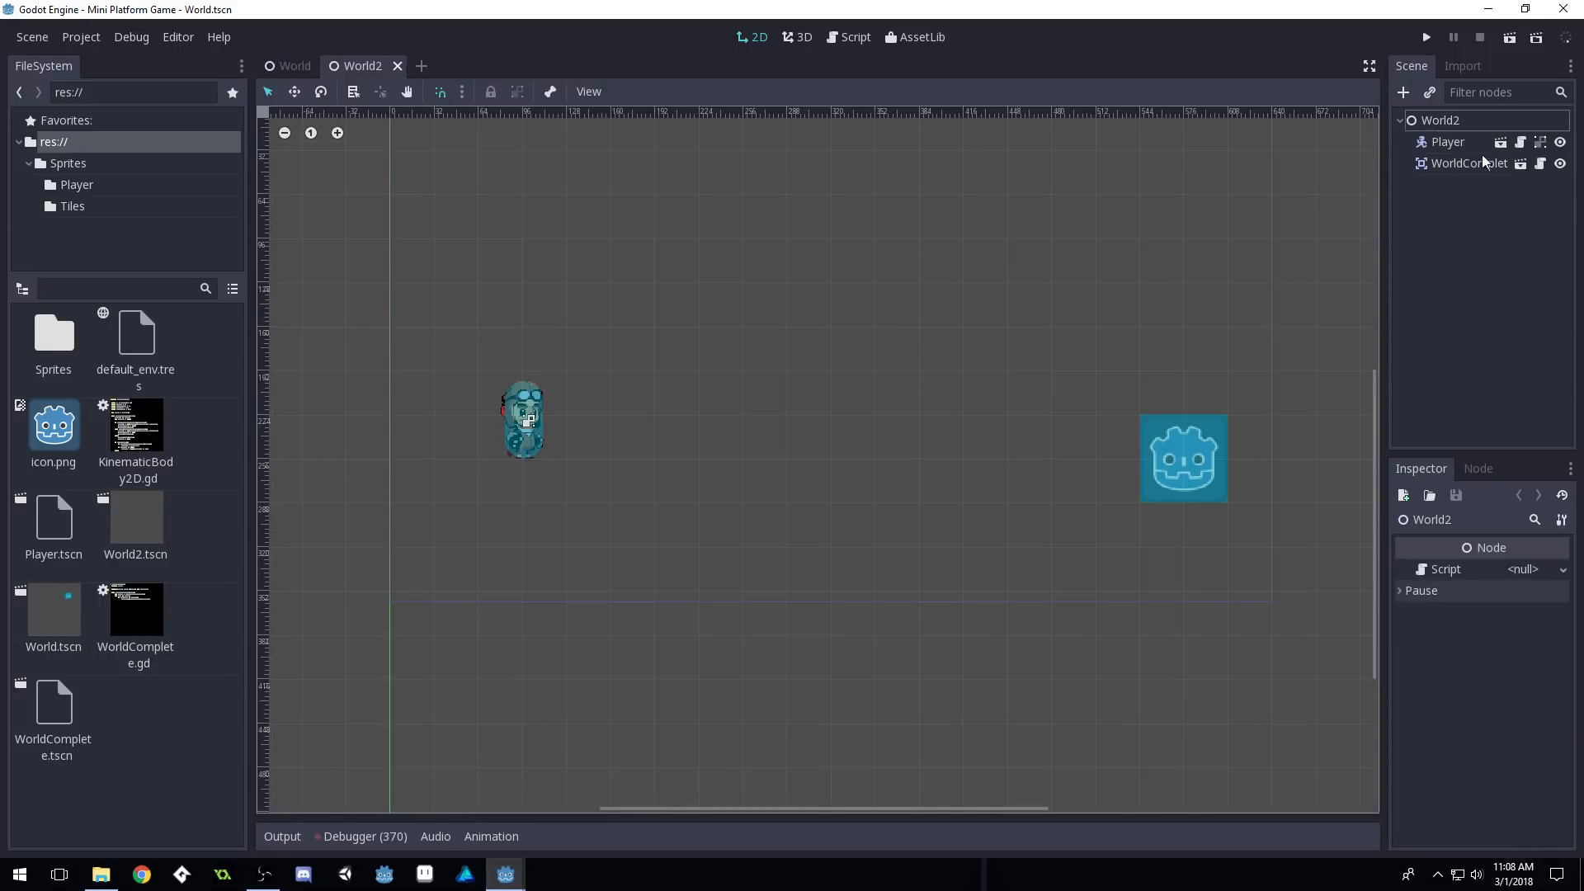
{"action": "left_click", "coordinate": [291, 66]}
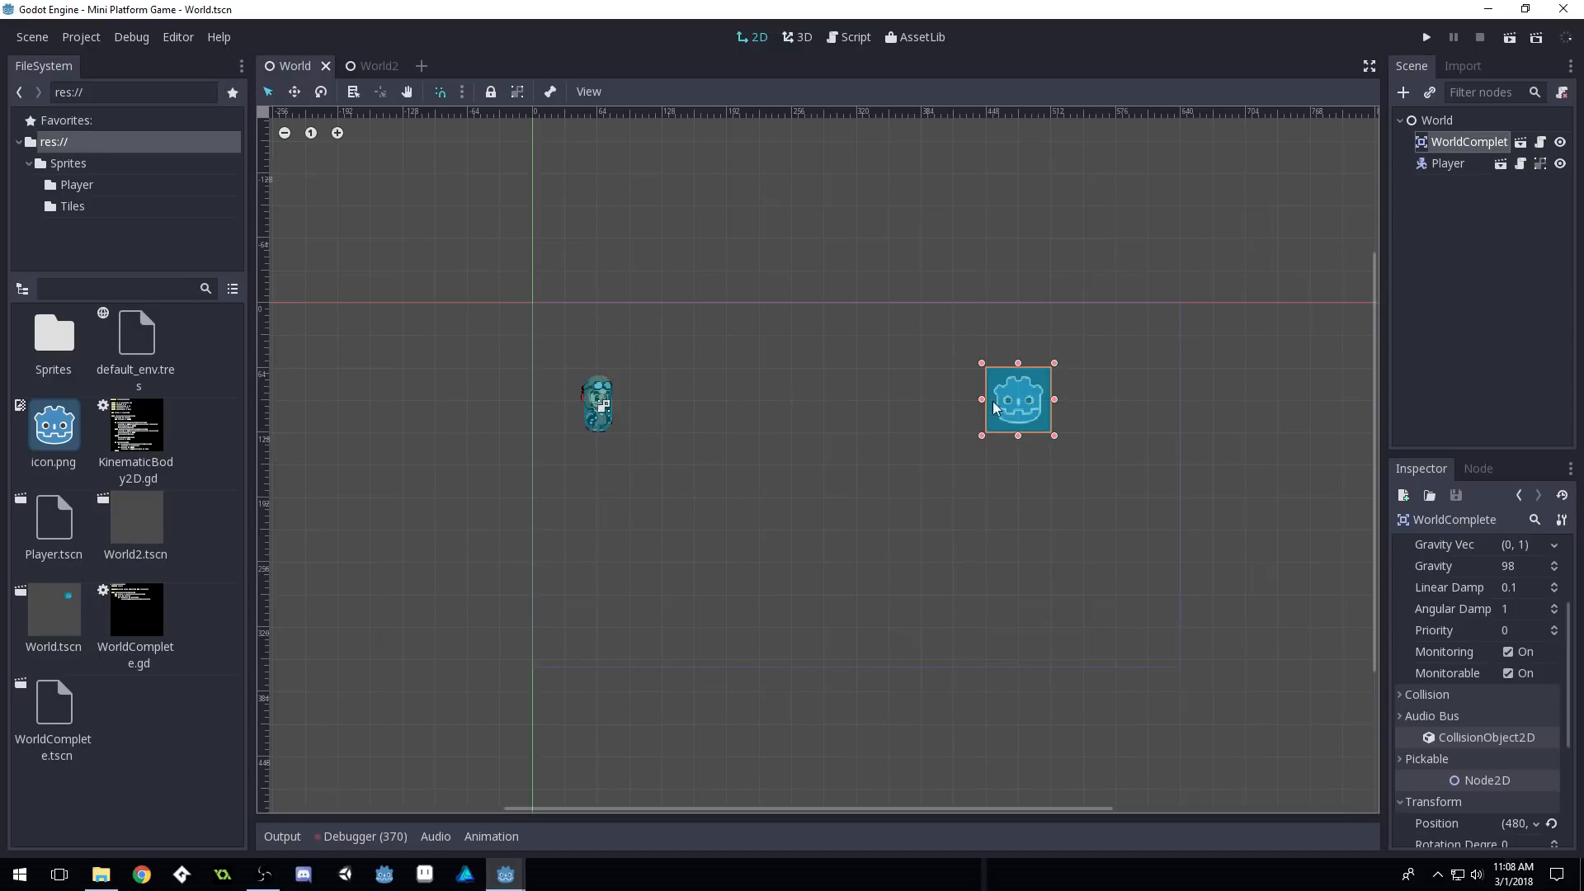
{"action": "left_click", "coordinate": [376, 66]}
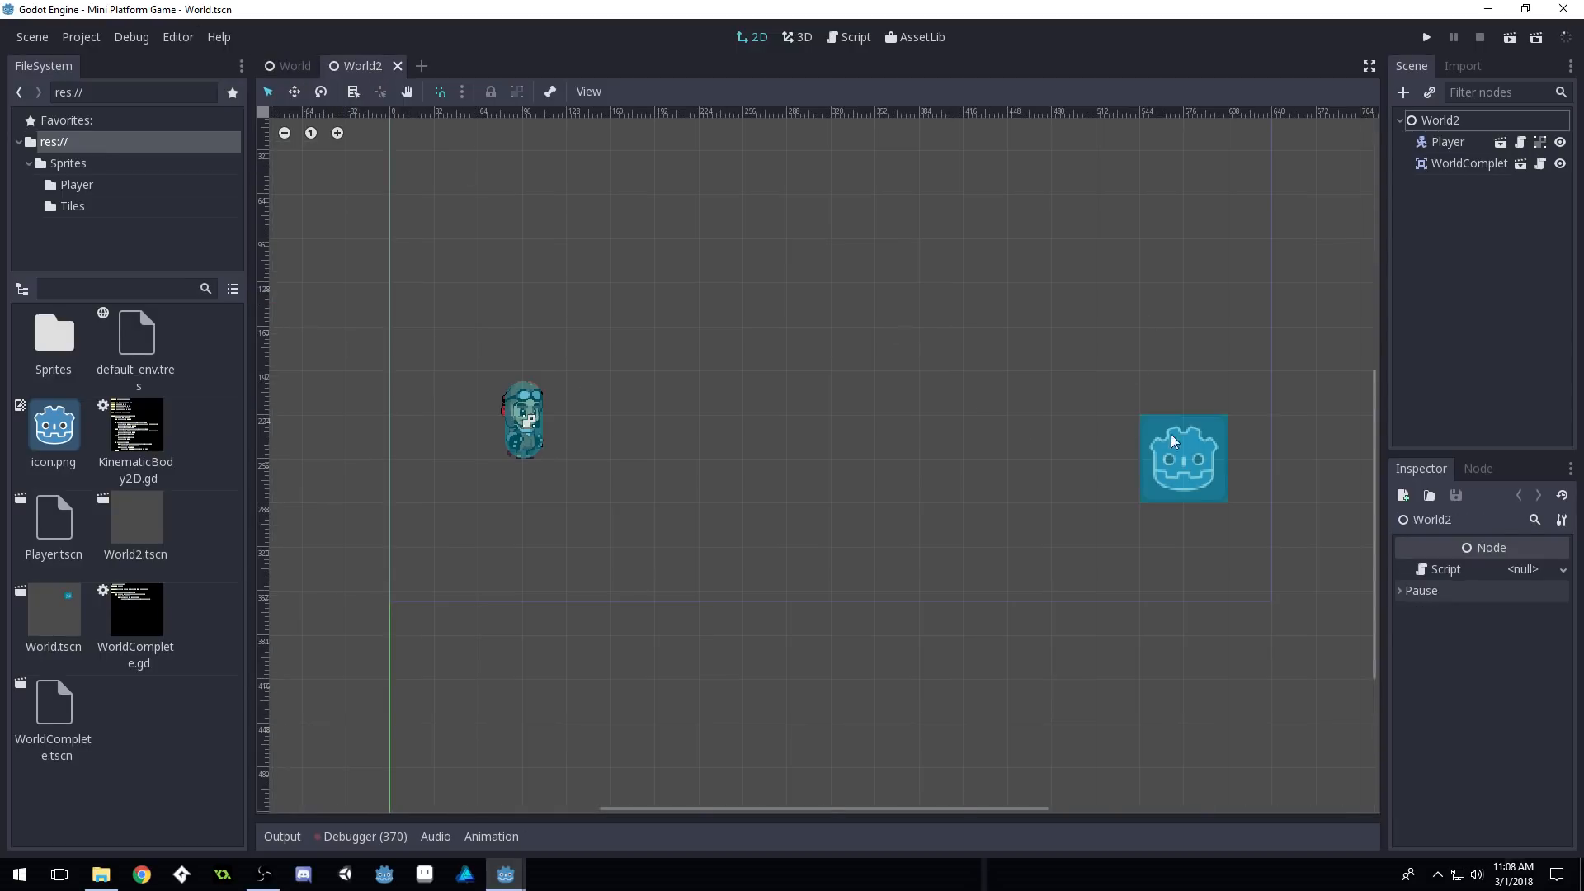
{"action": "left_click", "coordinate": [296, 66]}
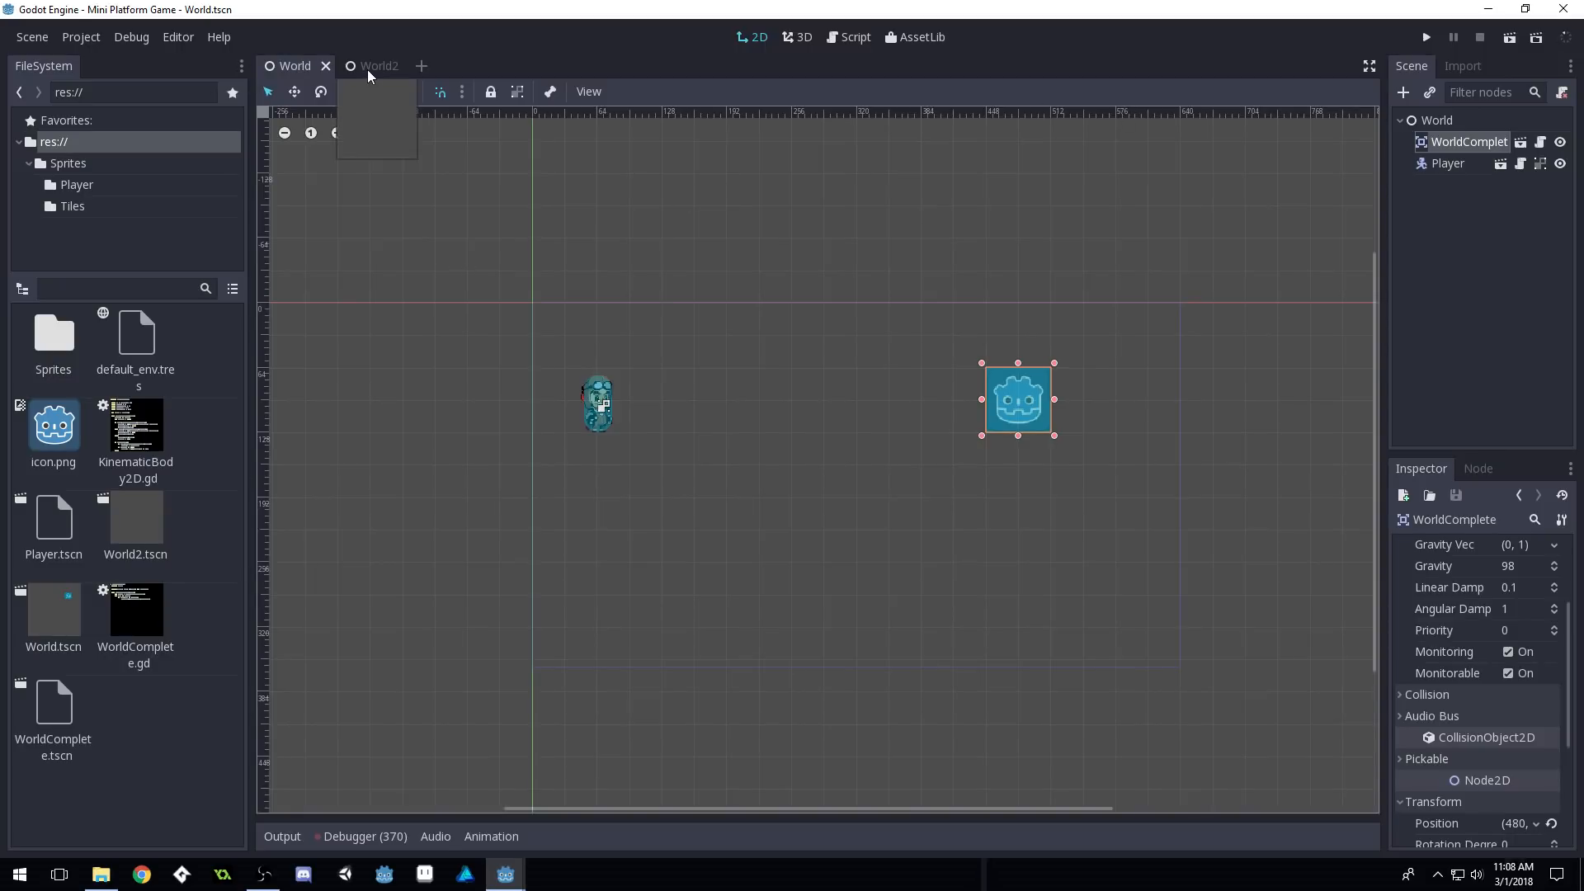
Create a new scene with a plain Node as its root and name the root DirtAutoTile
{"action": "left_click", "coordinate": [422, 66]}
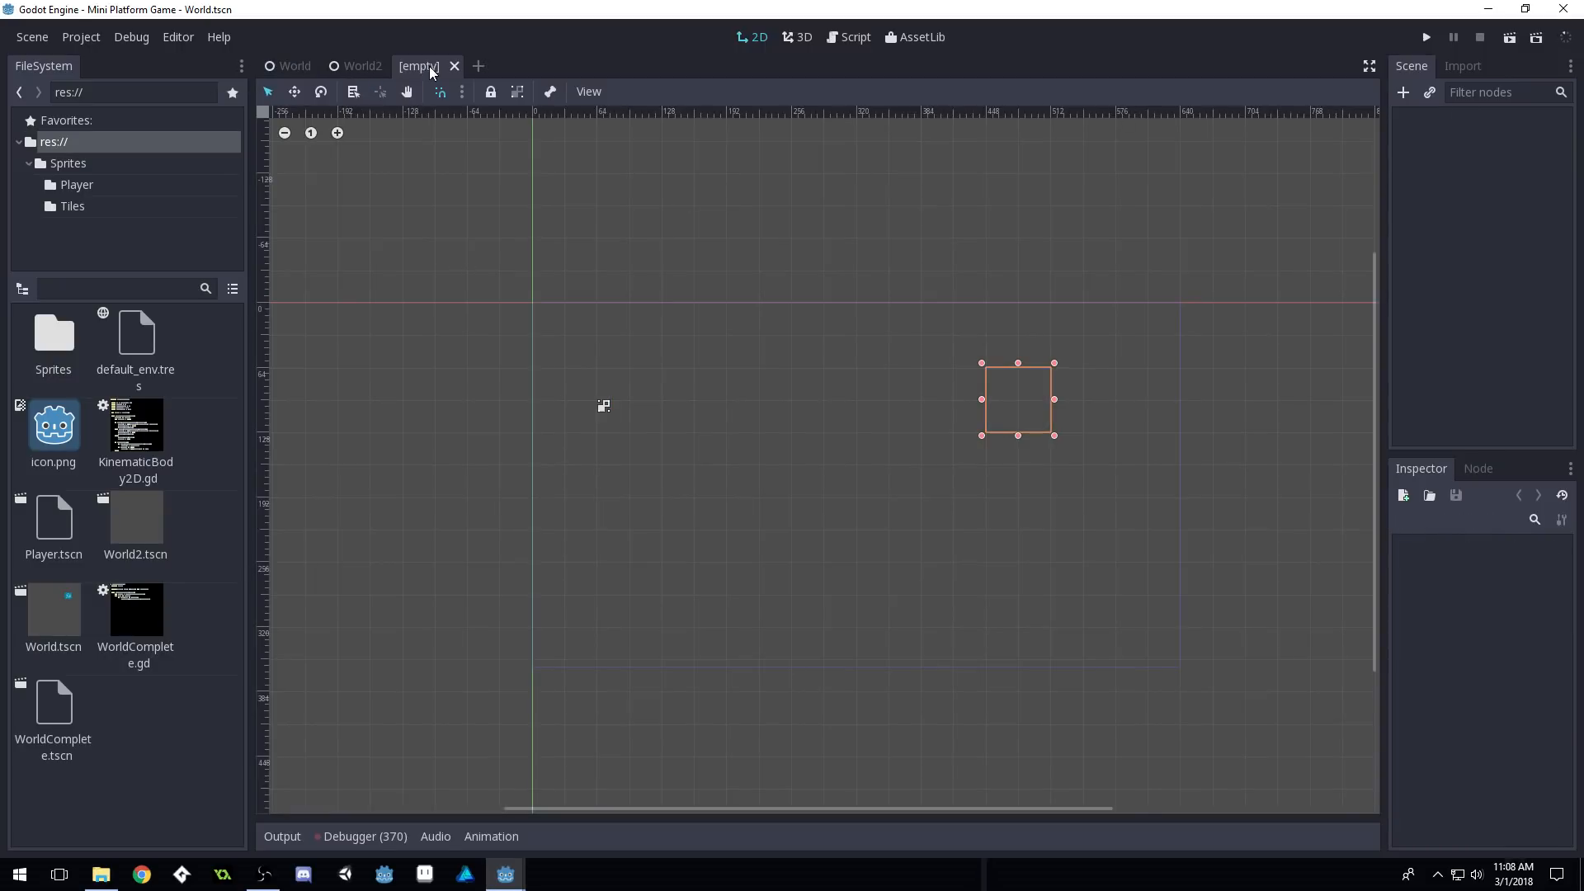
{"action": "left_click", "coordinate": [1403, 92]}
{"action": "double_click", "coordinate": [391, 218]}
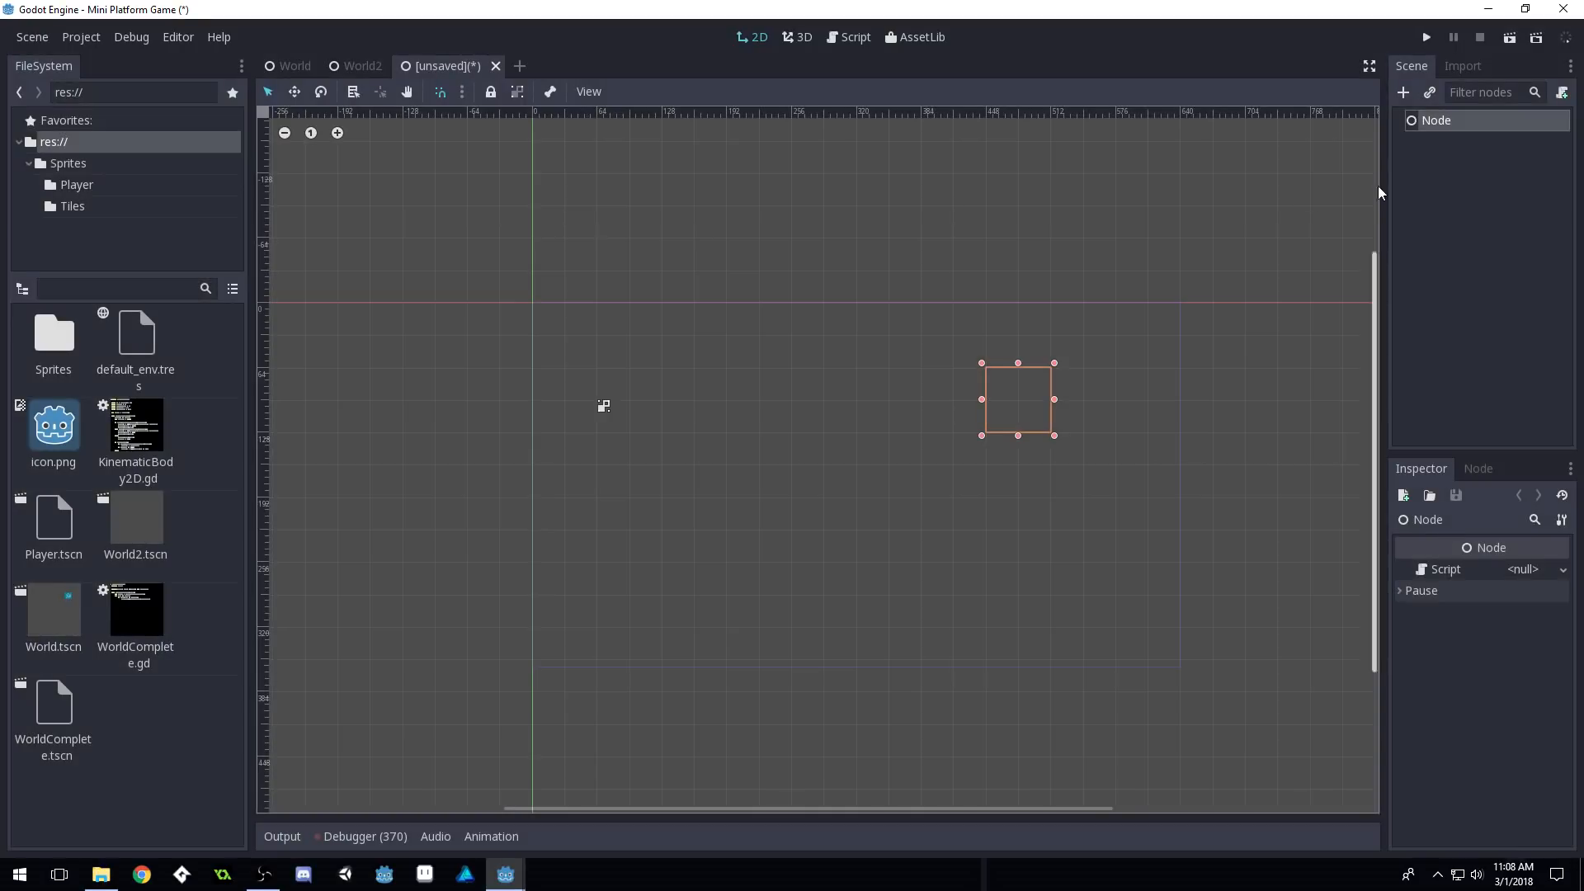
{"action": "double_click", "coordinate": [1466, 120]}
{"action": "type", "text": "DirtAutoTile"}
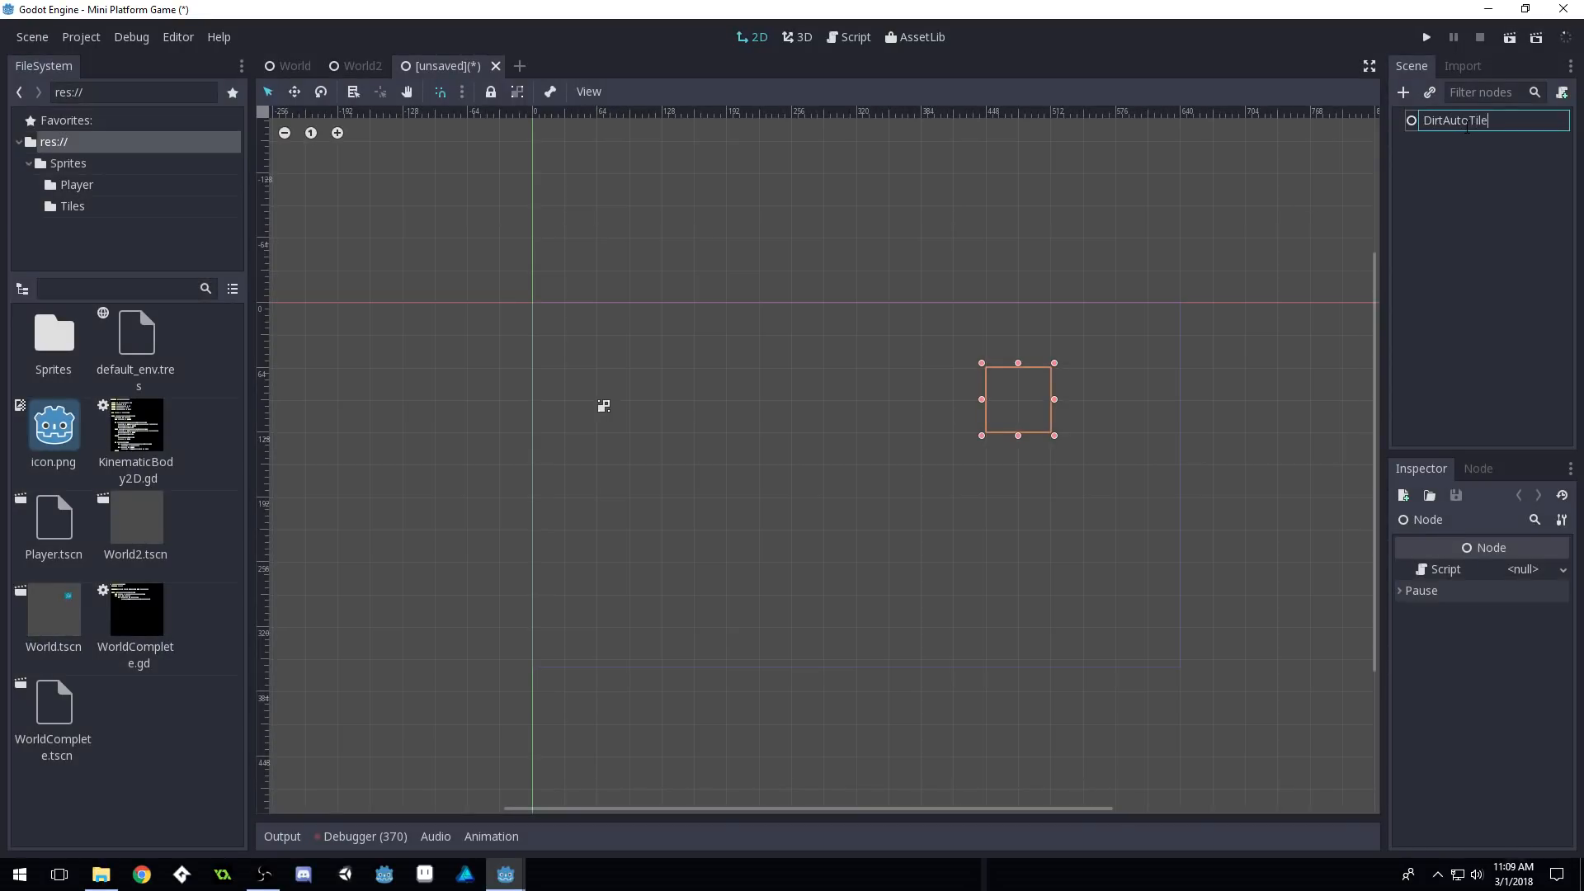
{"action": "key", "text": "Return"}
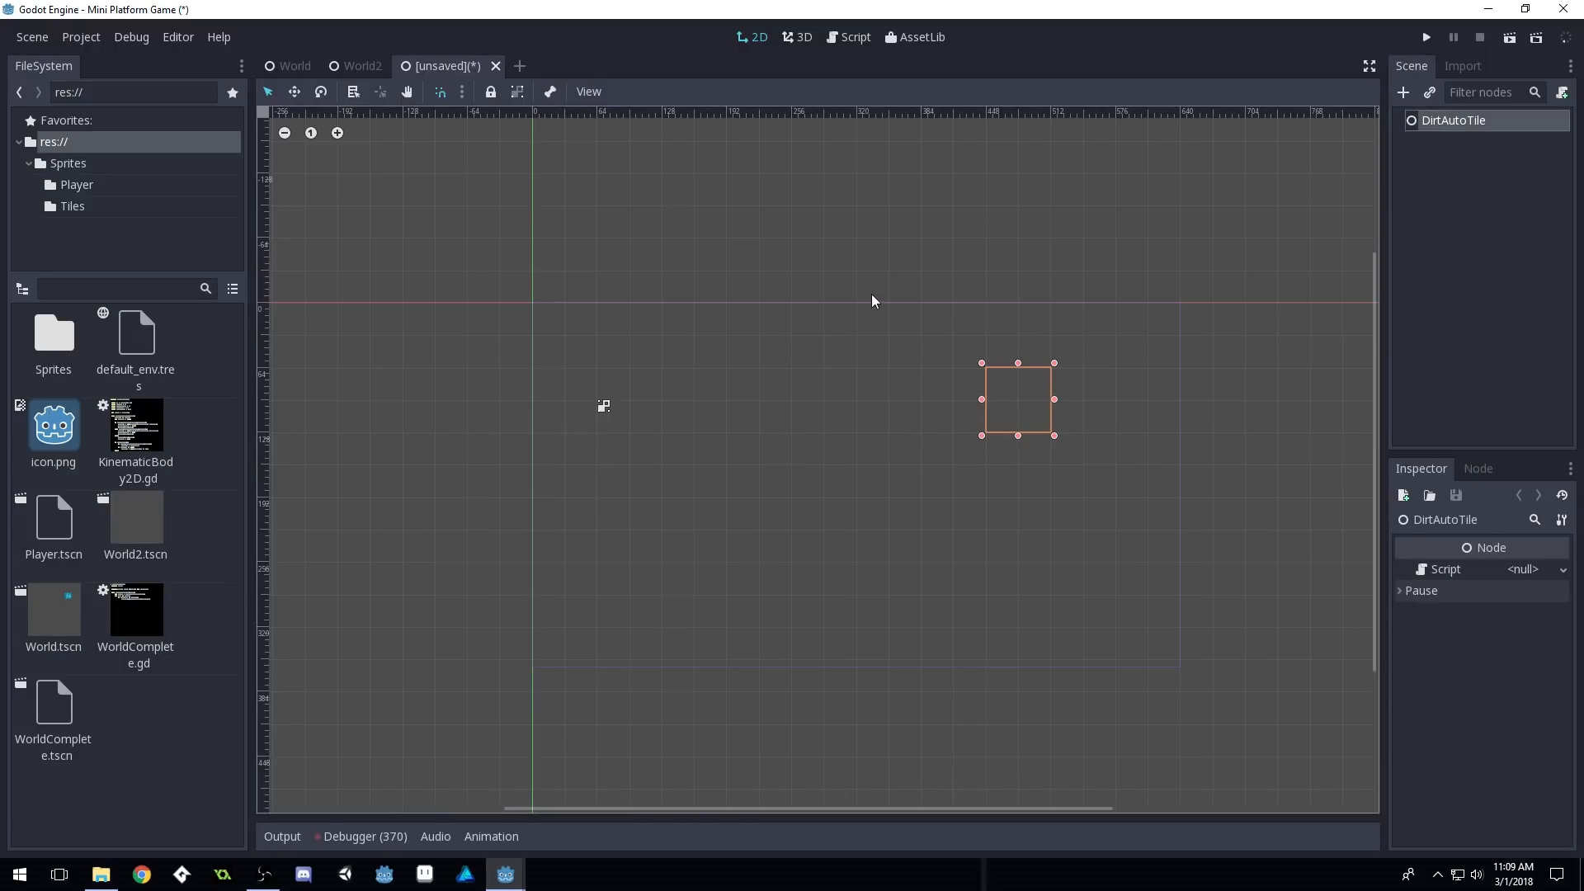
Add DirtAutoTile3x3.png from the Sprites/Tiles folder to the scene as a sprite under the DirtAutoTile root node
{"action": "left_click", "coordinate": [789, 369]}
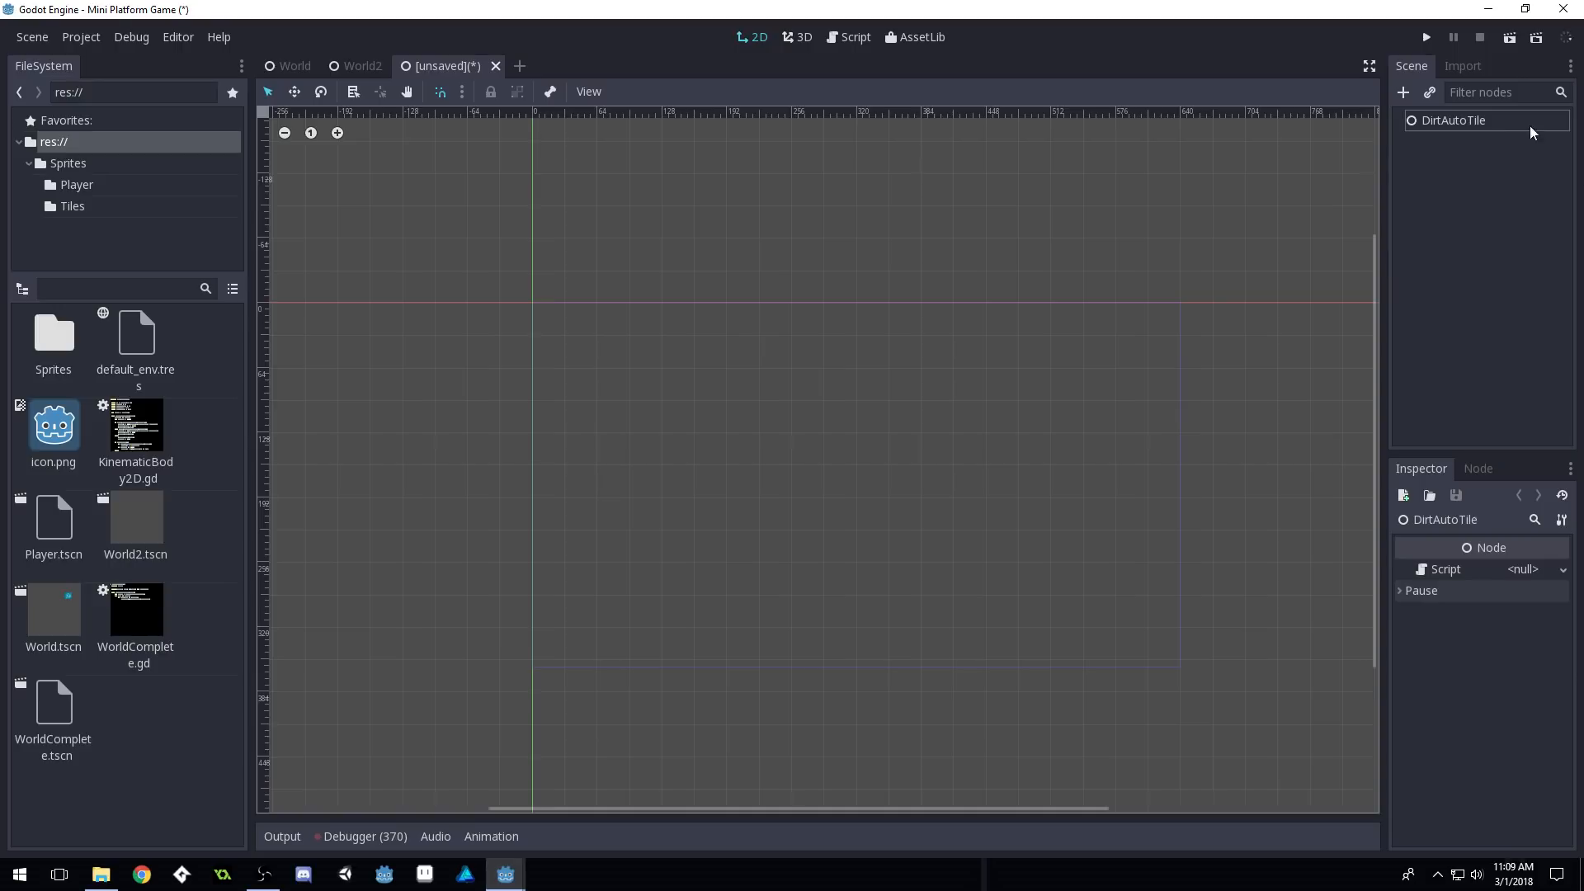
{"action": "left_click", "coordinate": [1456, 124]}
{"action": "left_click", "coordinate": [72, 206]}
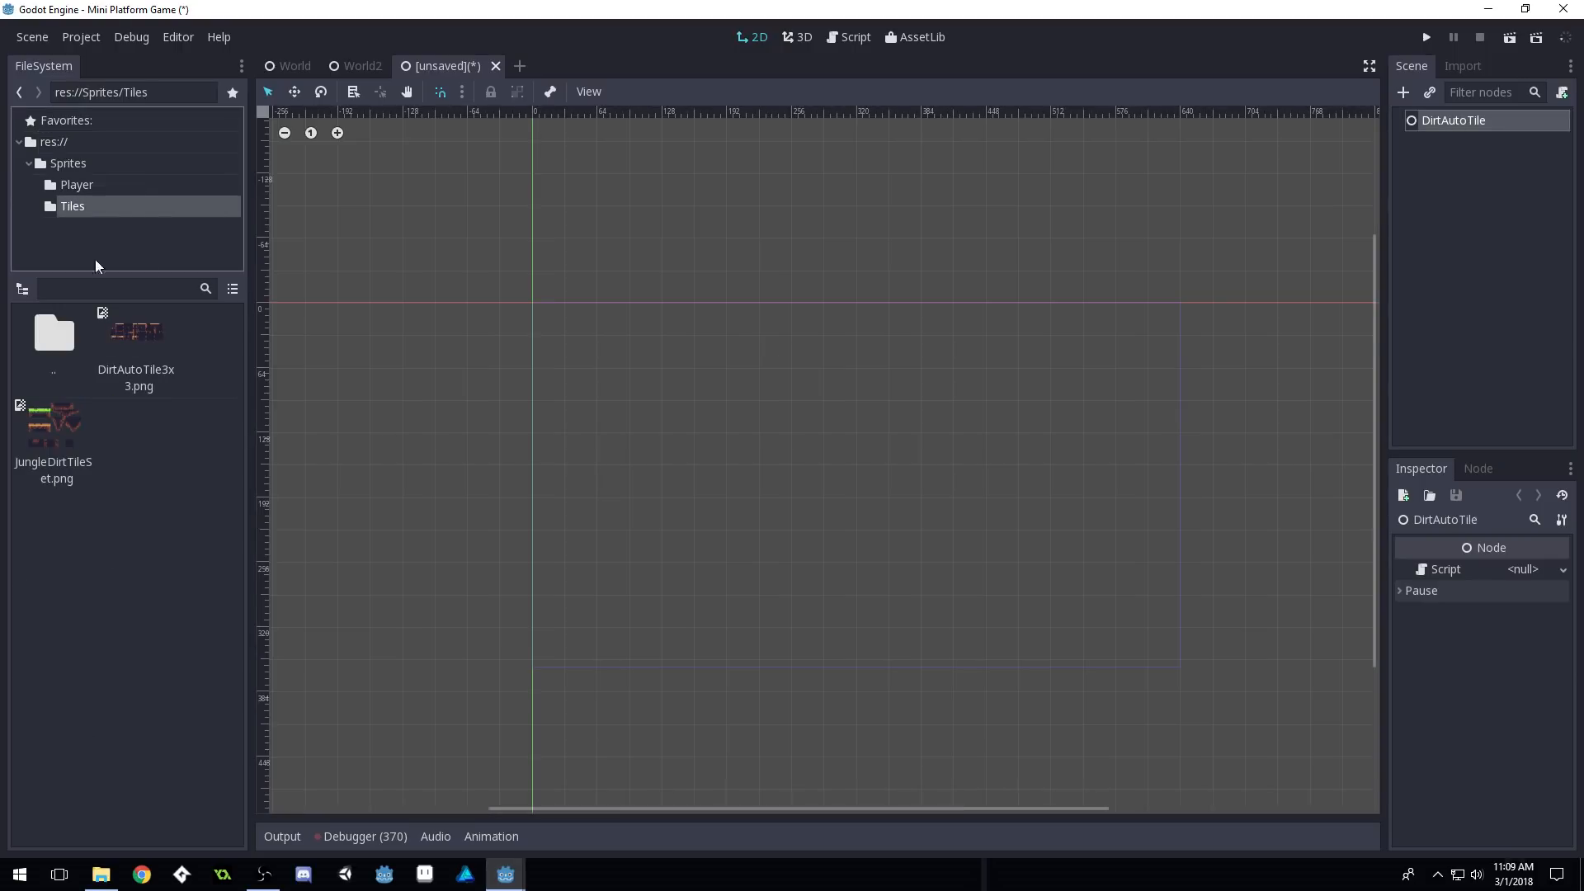
{"action": "left_click_drag", "start_coordinate": [152, 346], "coordinate": [533, 302]}
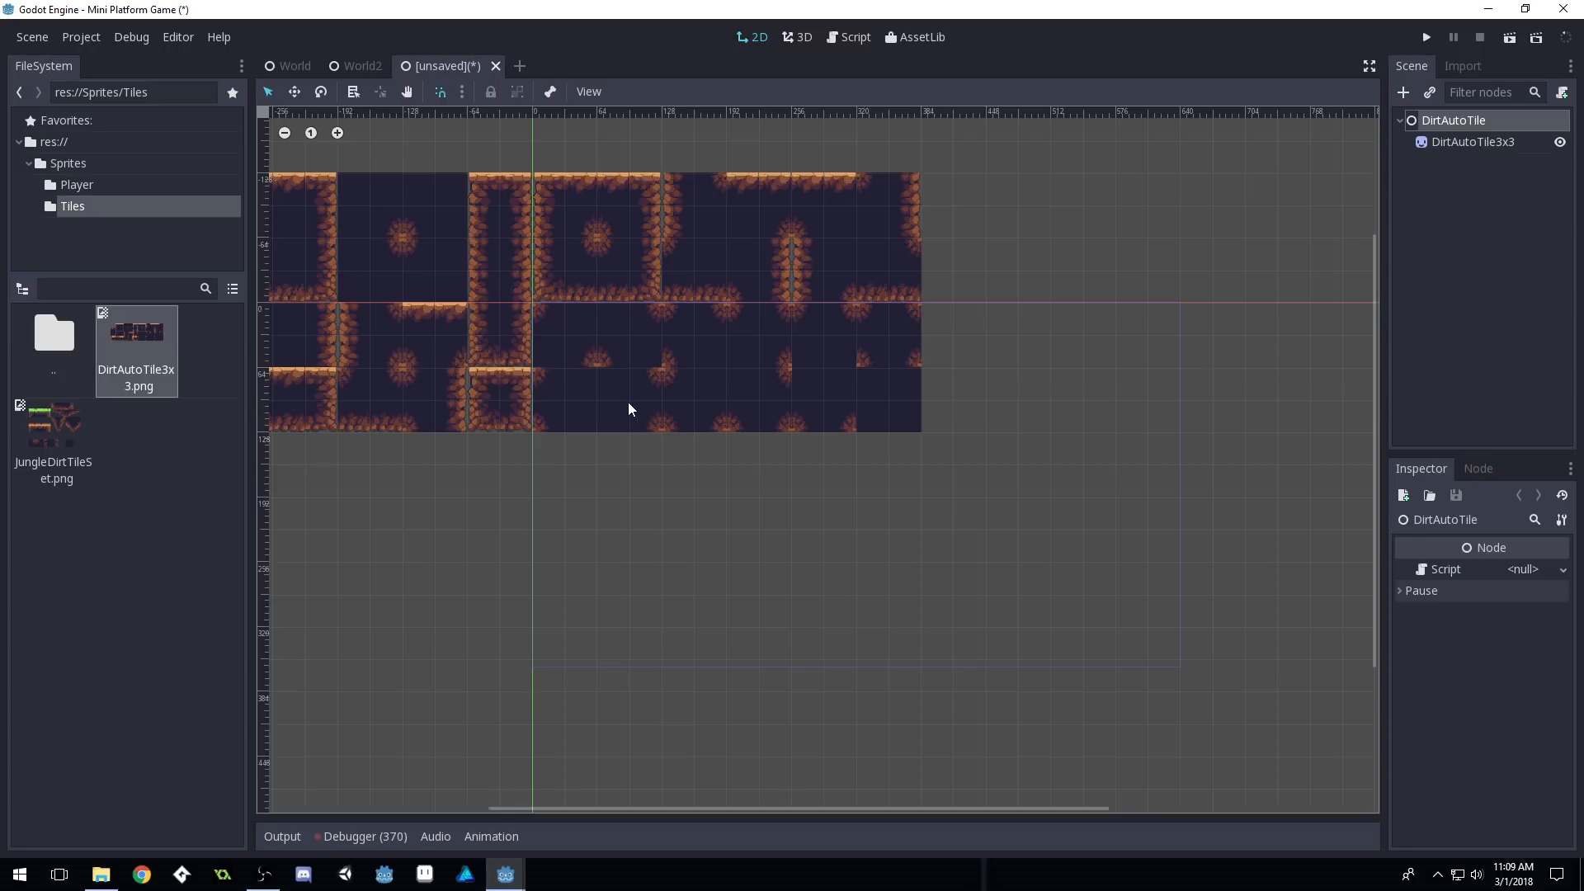
Examine the dirt tile sheet's pixel edges up close and as a whole
{"action": "middle_click_drag", "start_coordinate": [629, 410], "coordinate": [844, 486]}
{"action": "scroll", "coordinate": [913, 357], "scroll_direction": "up", "scroll_amount": 8}
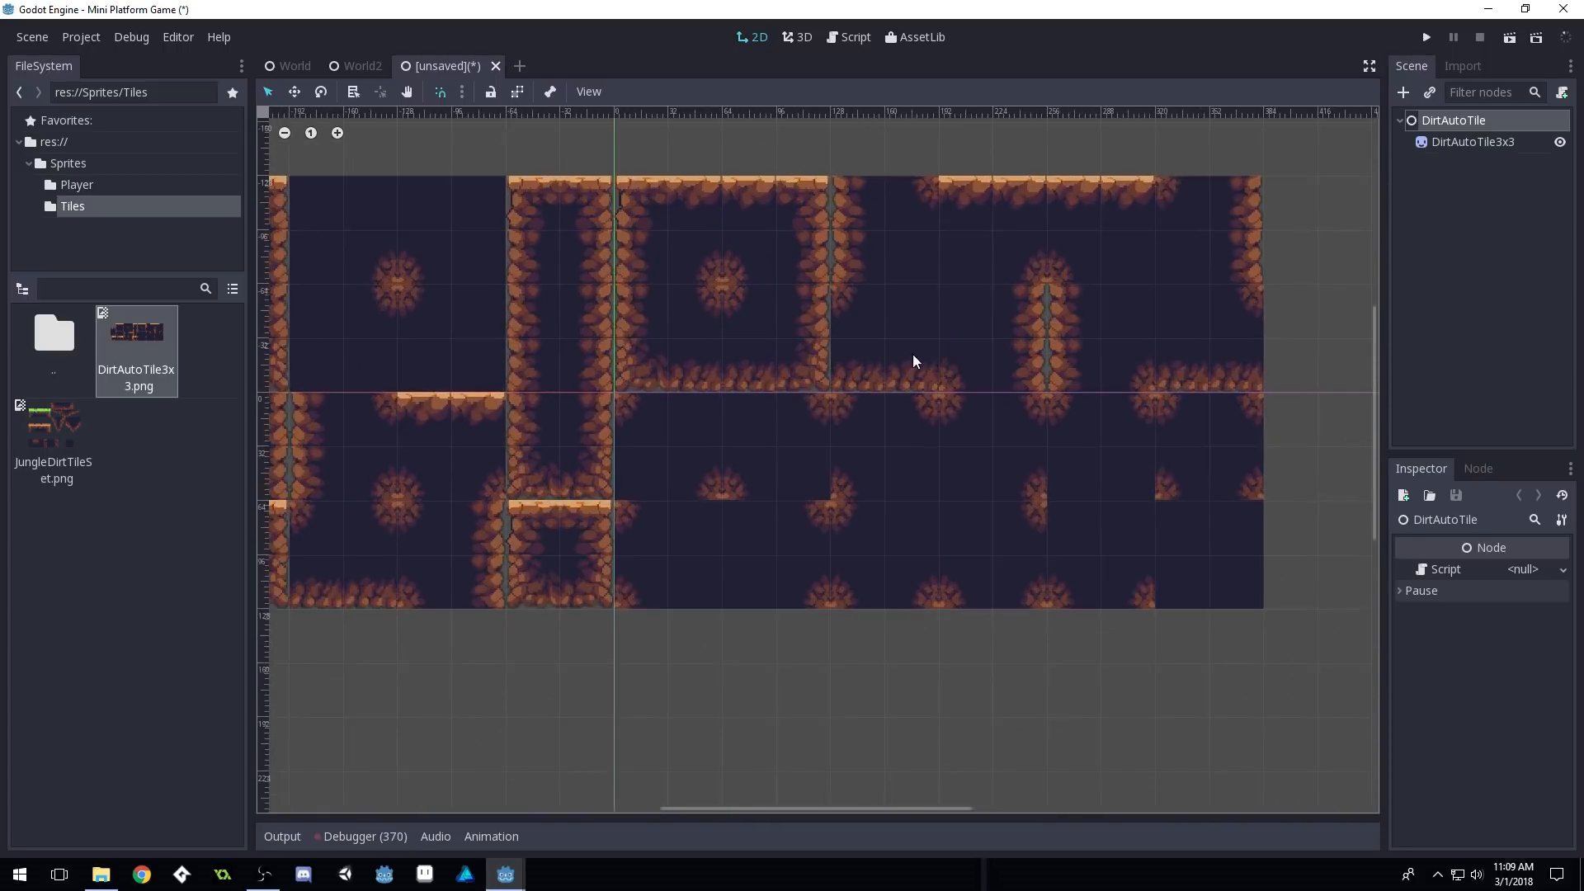
{"action": "scroll", "coordinate": [830, 411], "scroll_direction": "down", "scroll_amount": 7}
{"action": "scroll", "coordinate": [407, 495], "scroll_direction": "up", "scroll_amount": 20}
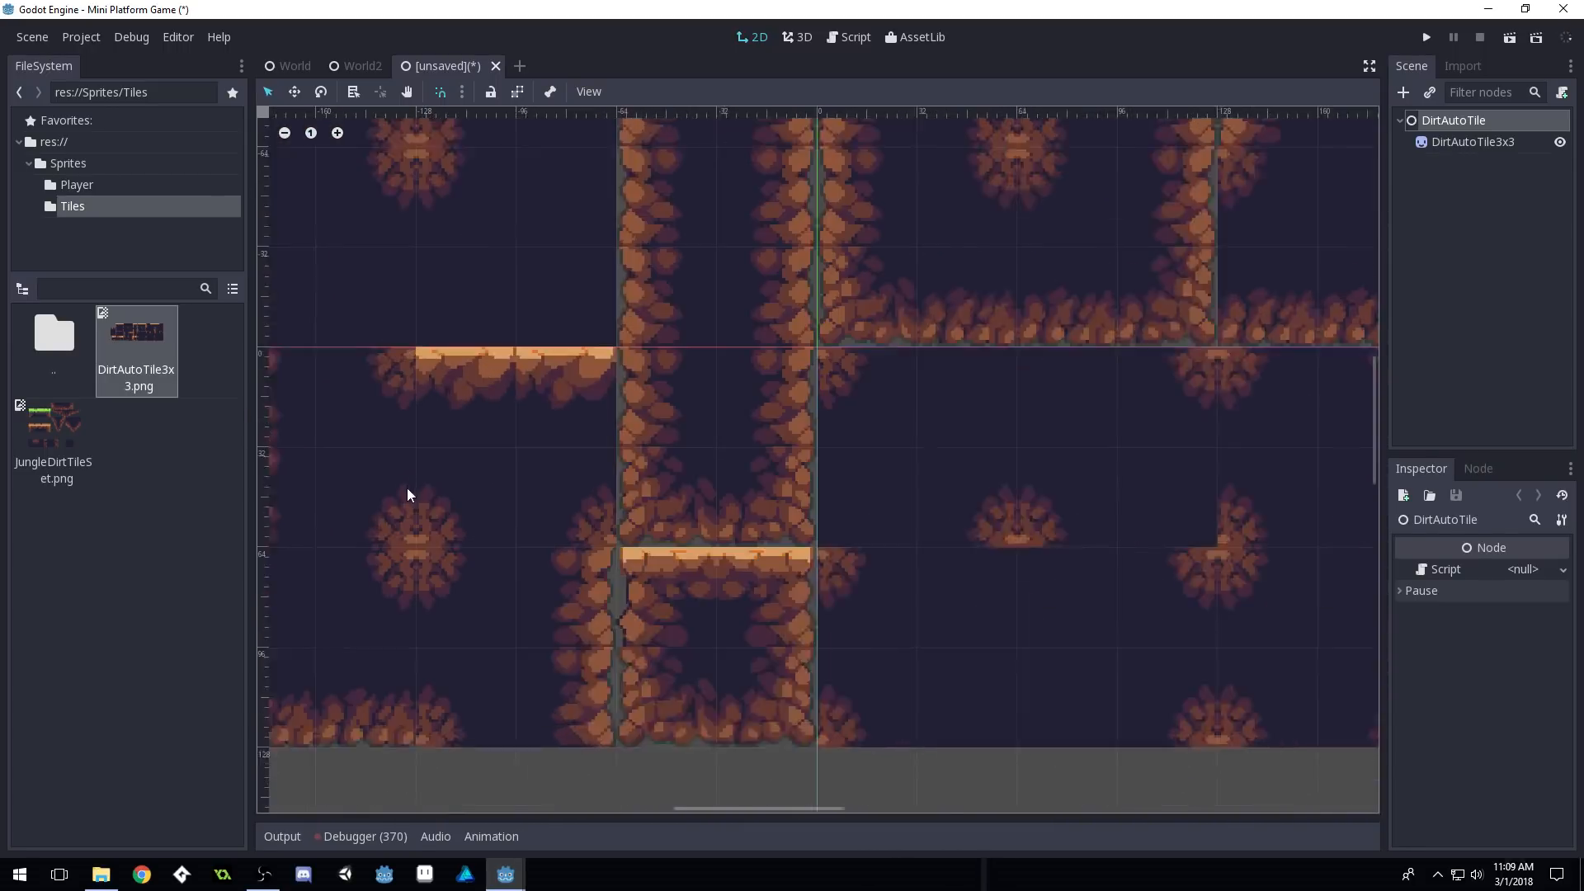
{"action": "scroll", "coordinate": [701, 486], "scroll_direction": "down", "scroll_amount": 20}
{"action": "scroll", "coordinate": [658, 449], "scroll_direction": "down", "scroll_amount": 5}
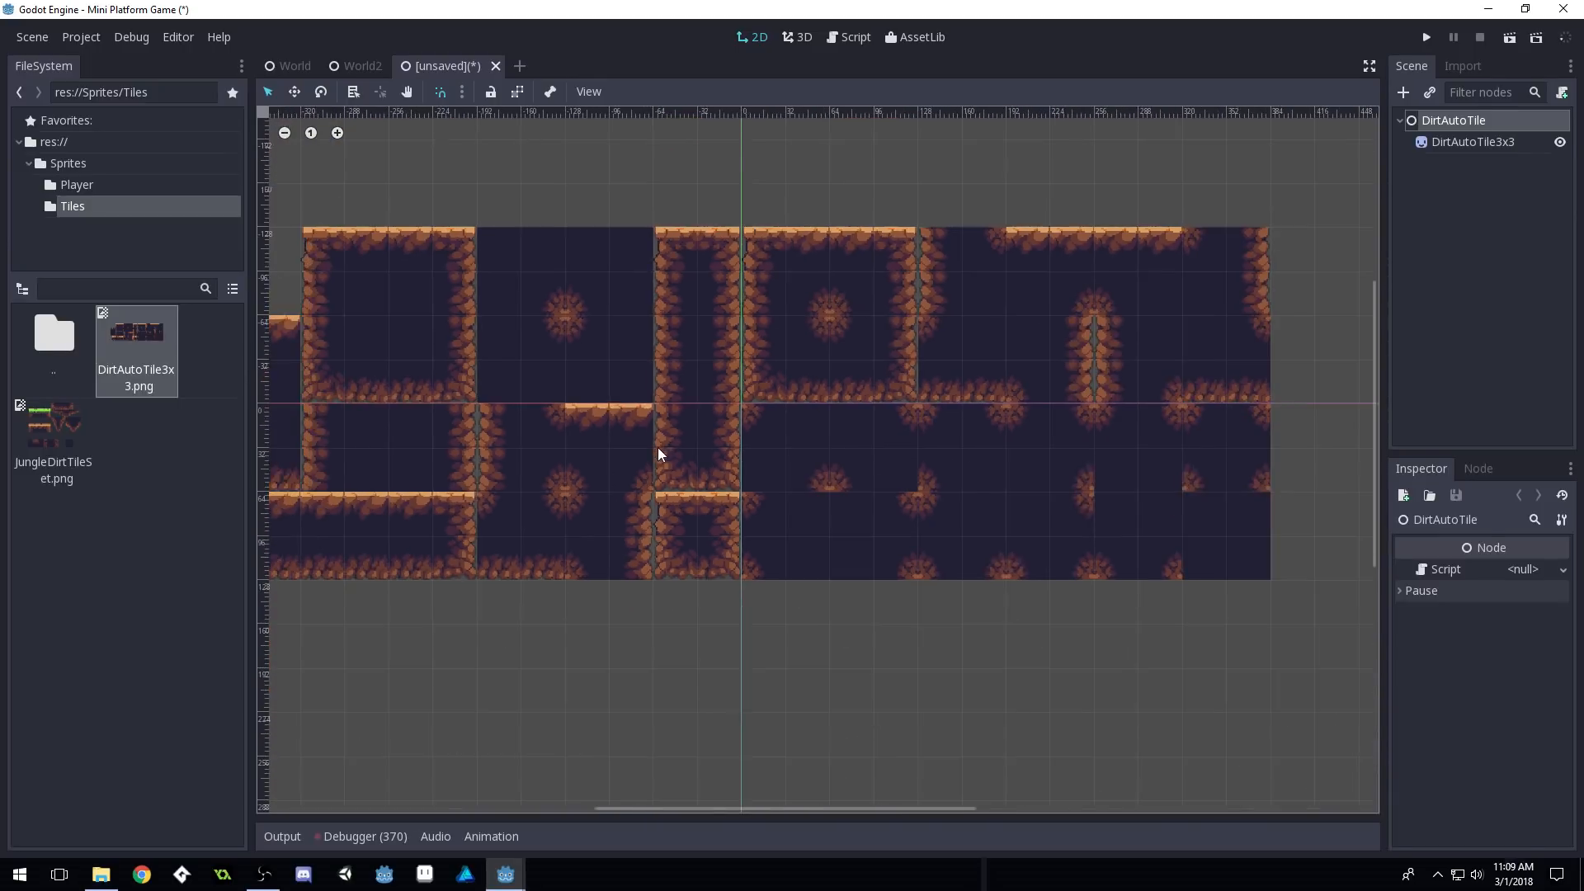
{"action": "scroll", "coordinate": [693, 439], "scroll_direction": "up", "scroll_amount": 1}
Select the 2D Pixel import preset for DirtAutoTile3x3.png and check the sprite's sharpness
{"action": "left_click", "coordinate": [1462, 66]}
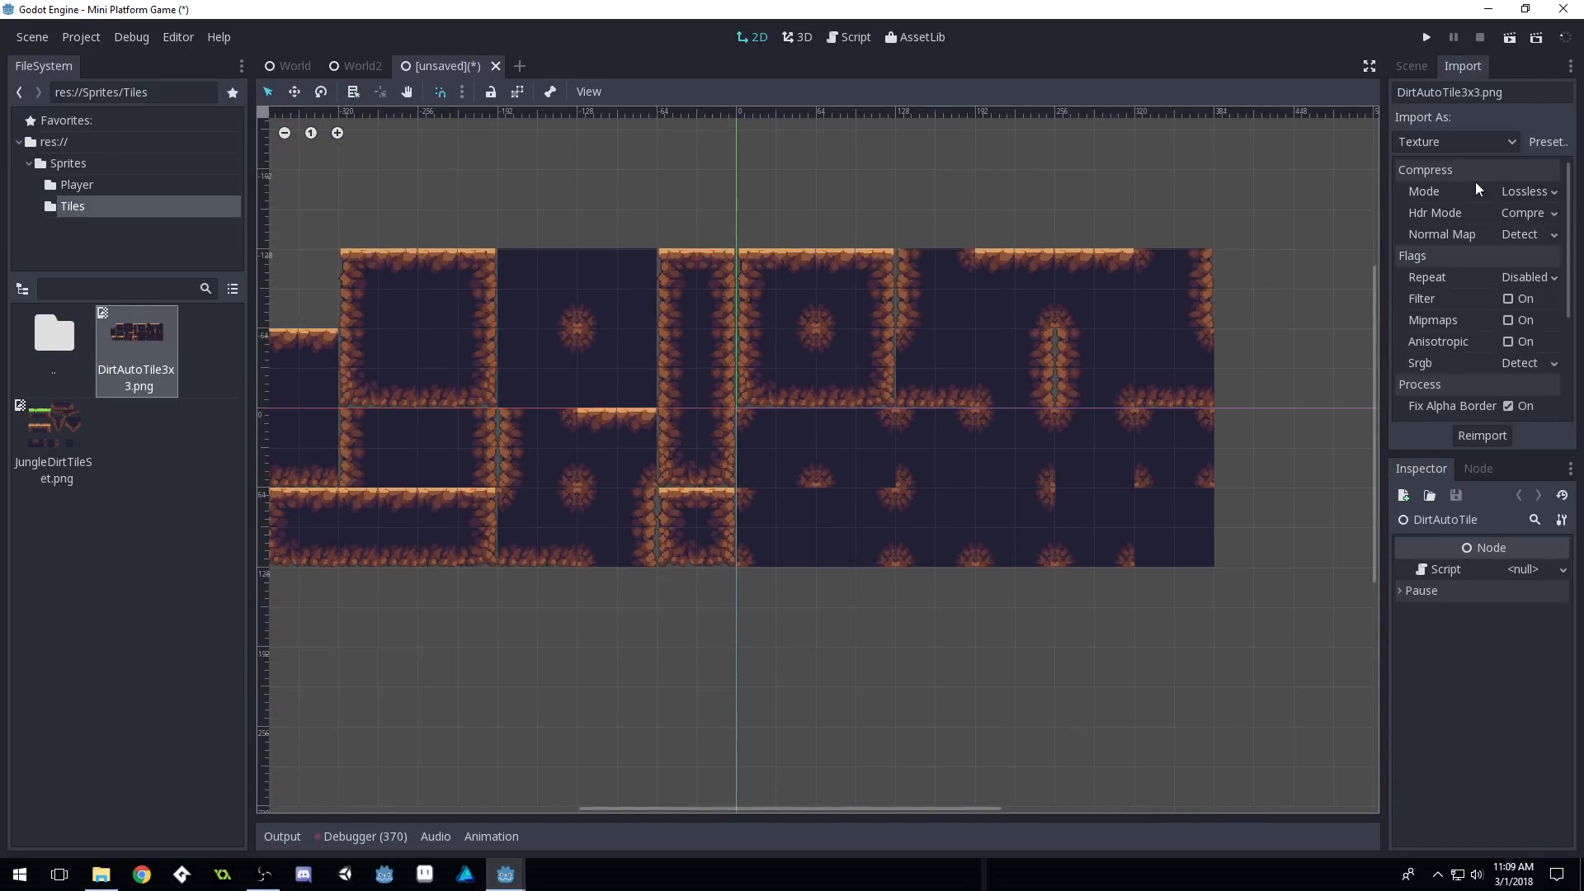
{"action": "left_click", "coordinate": [1508, 141]}
{"action": "left_click", "coordinate": [1510, 131]}
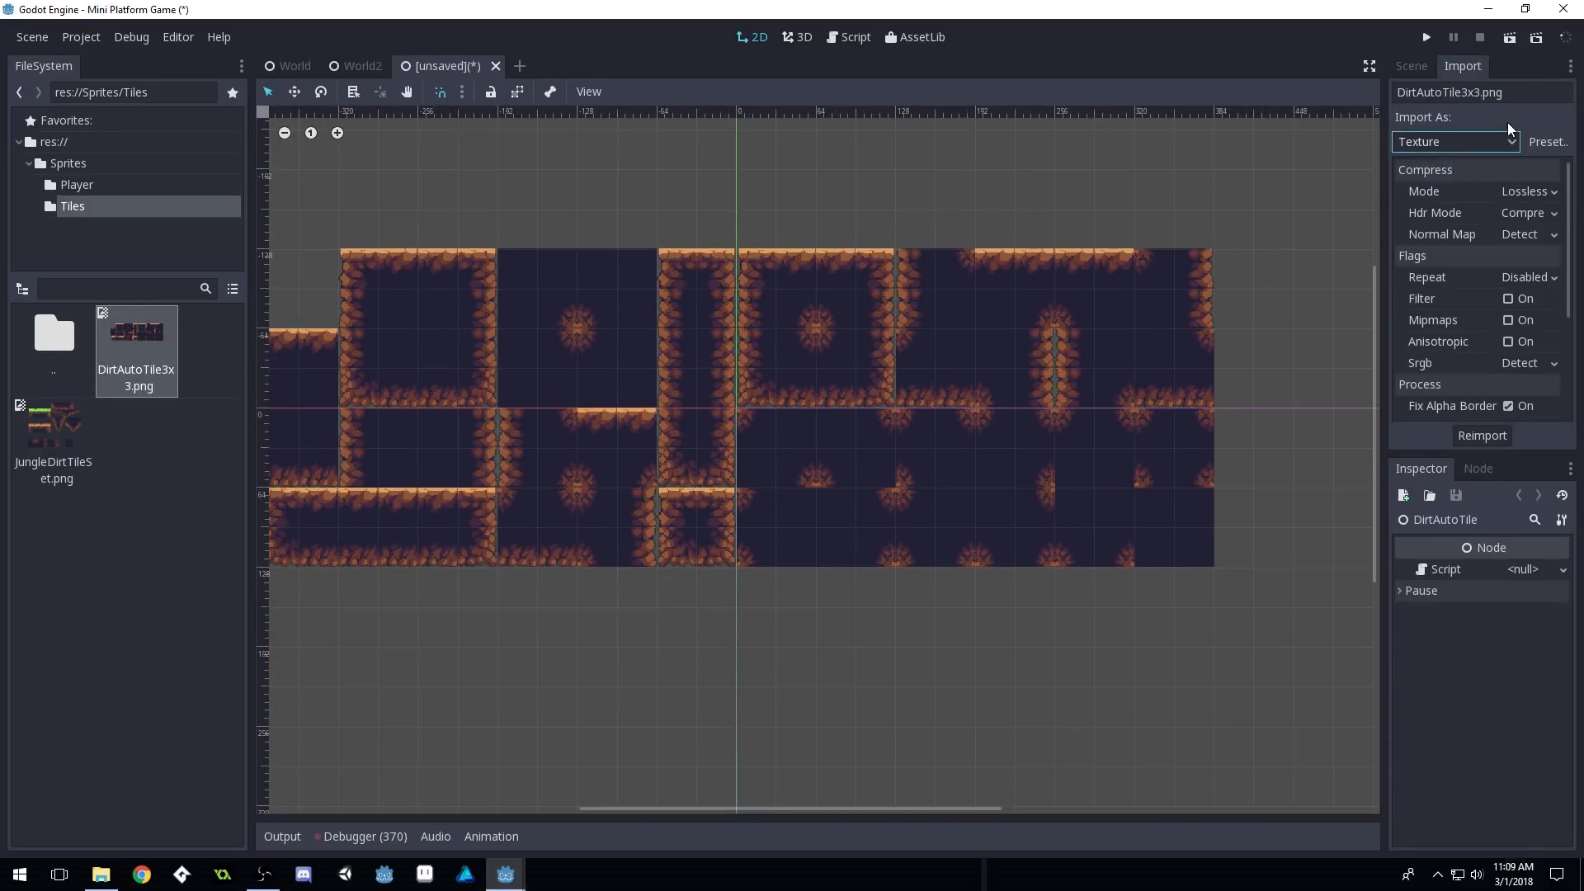
{"action": "left_click", "coordinate": [1547, 145]}
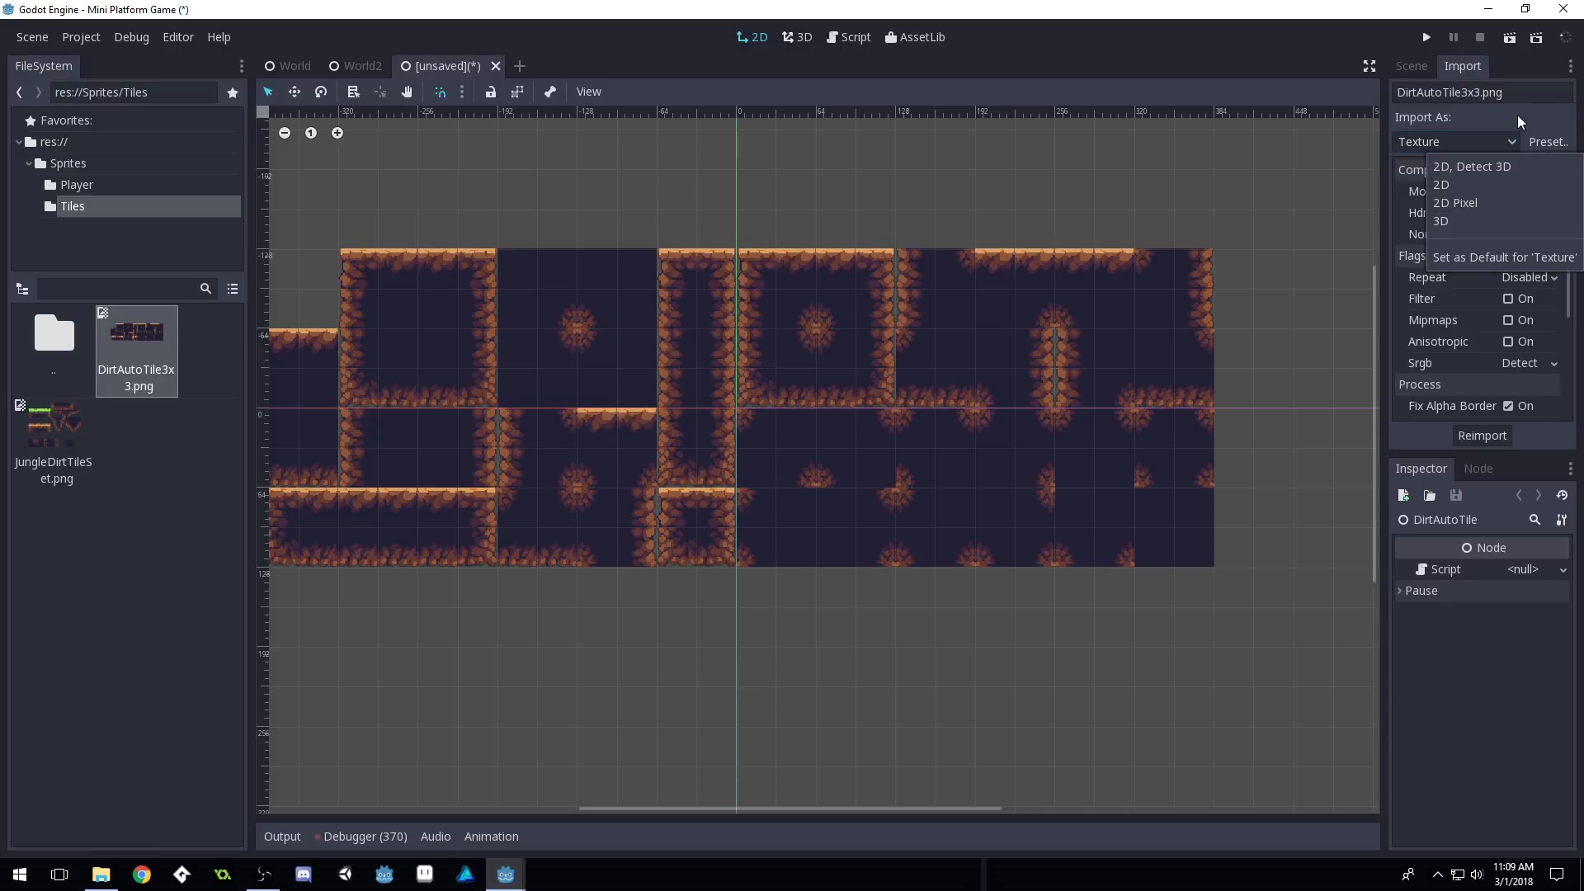
{"action": "left_click", "coordinate": [1465, 203]}
{"action": "scroll", "coordinate": [740, 488], "scroll_direction": "up", "scroll_amount": 6}
{"action": "scroll", "coordinate": [743, 487], "scroll_direction": "up", "scroll_amount": 3}
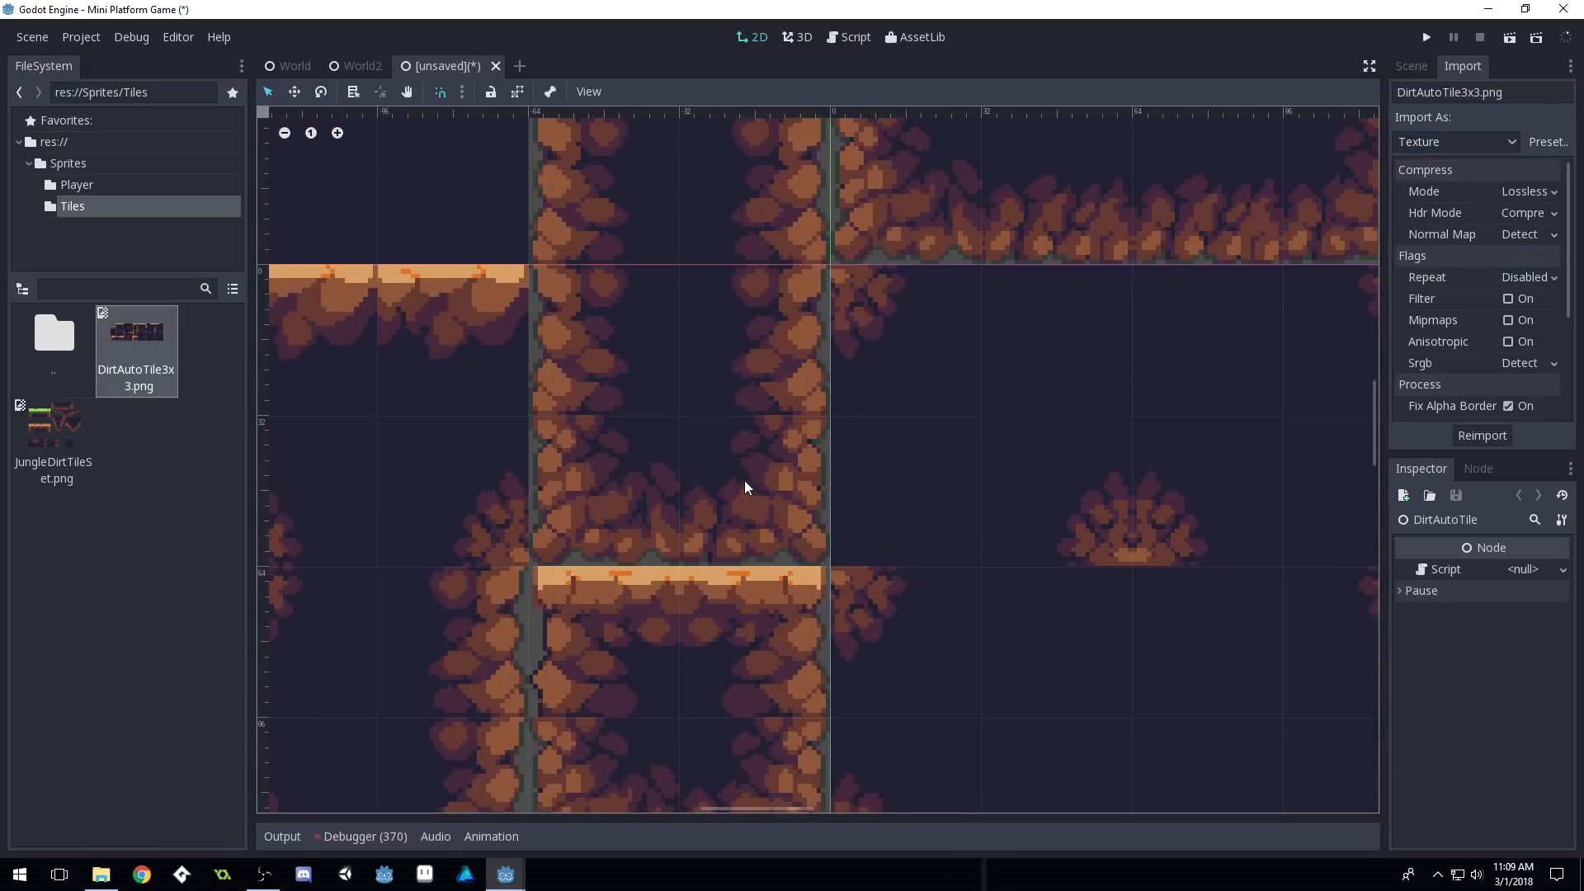
{"action": "scroll", "coordinate": [856, 470], "scroll_direction": "up", "scroll_amount": 1}
{"action": "scroll", "coordinate": [855, 488], "scroll_direction": "down", "scroll_amount": 4}
{"action": "scroll", "coordinate": [854, 495], "scroll_direction": "down", "scroll_amount": 7}
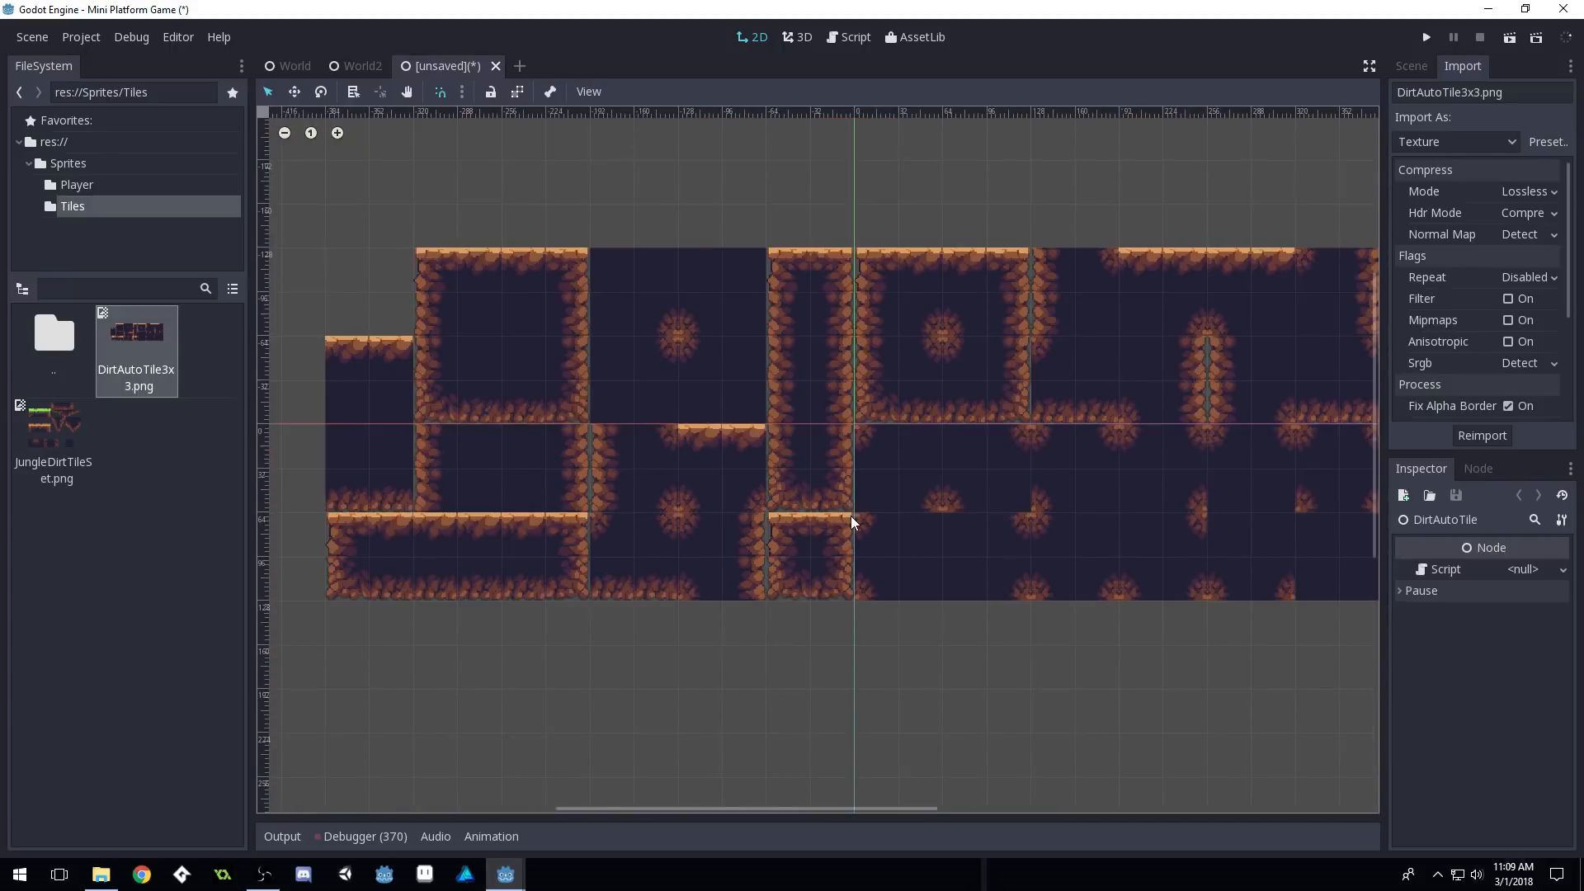
{"action": "scroll", "coordinate": [919, 421], "scroll_direction": "up", "scroll_amount": 2}
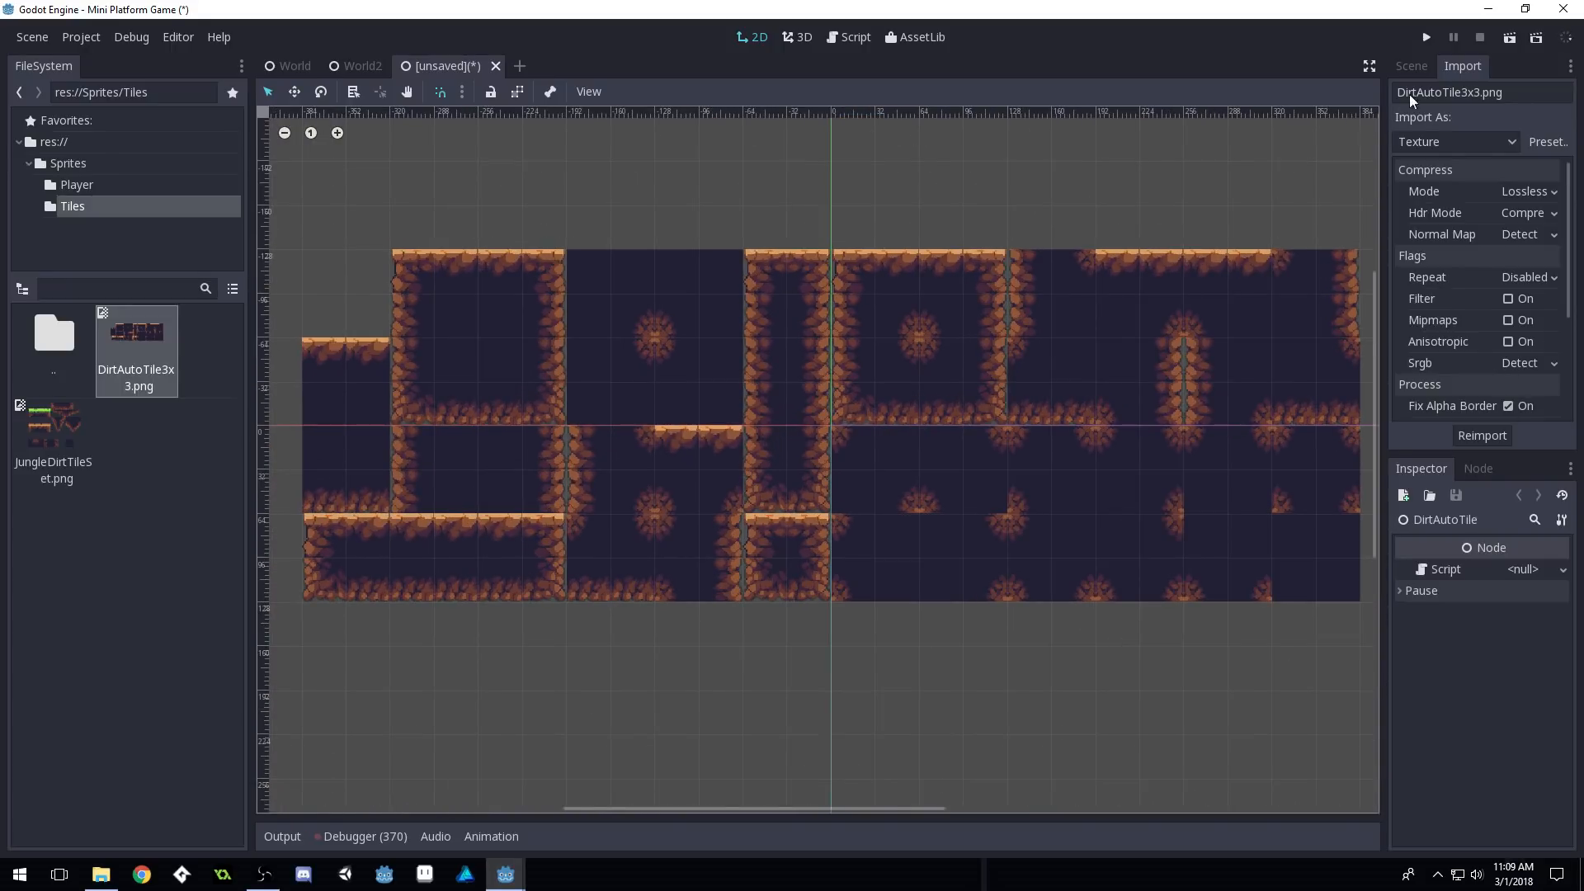
Turn off the Centered offset option on the DirtAutoTile3x3 sprite so it starts at the origin
{"action": "left_click", "coordinate": [1419, 67]}
{"action": "left_click", "coordinate": [1473, 144]}
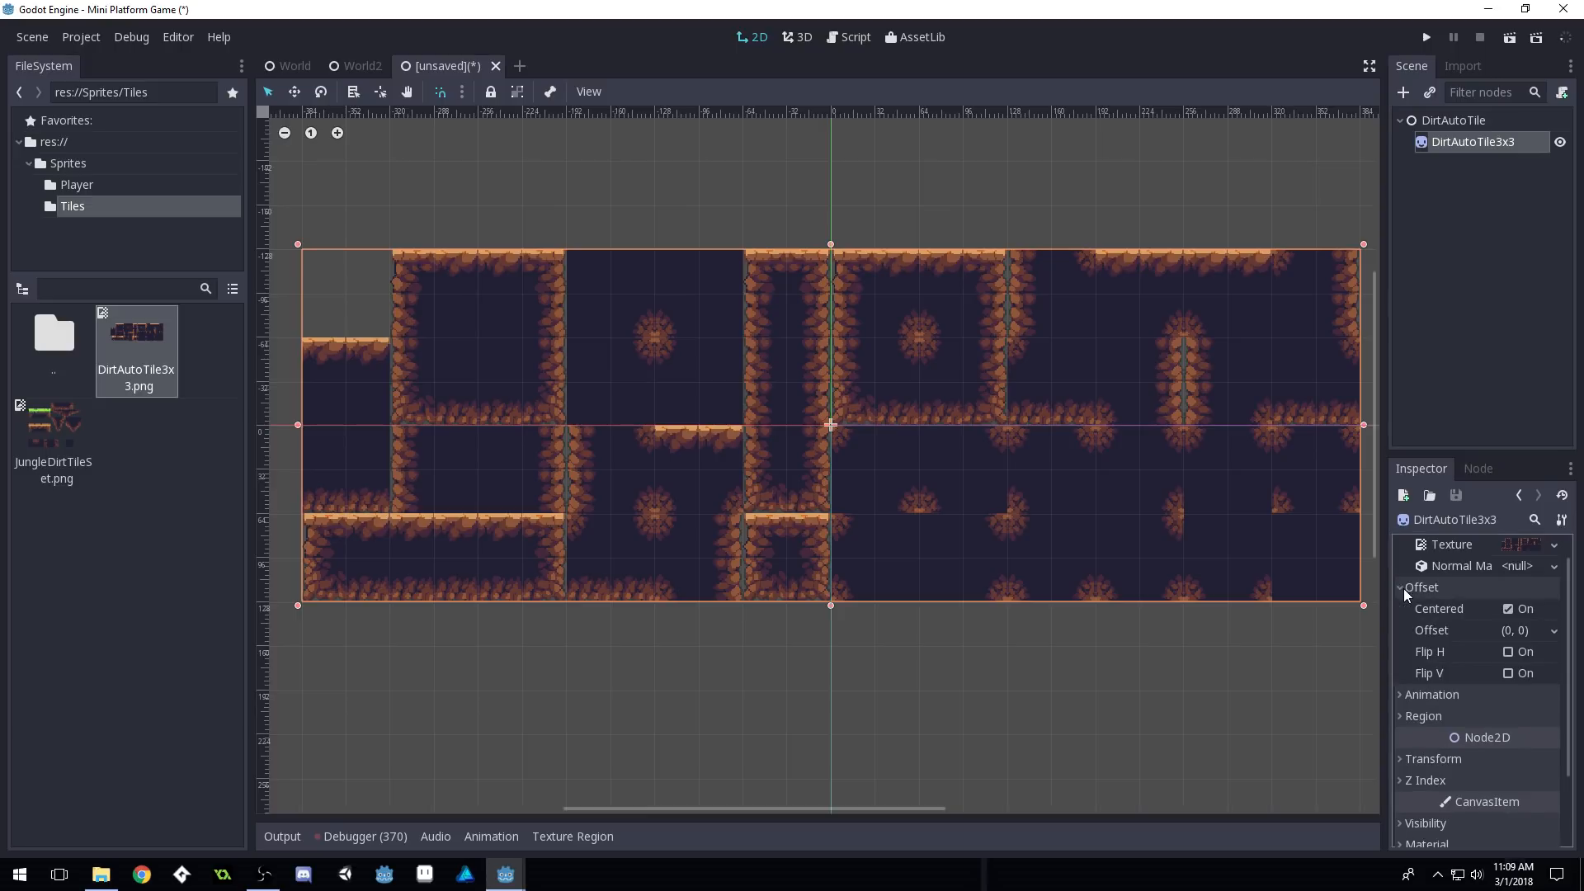
{"action": "left_click", "coordinate": [1509, 608]}
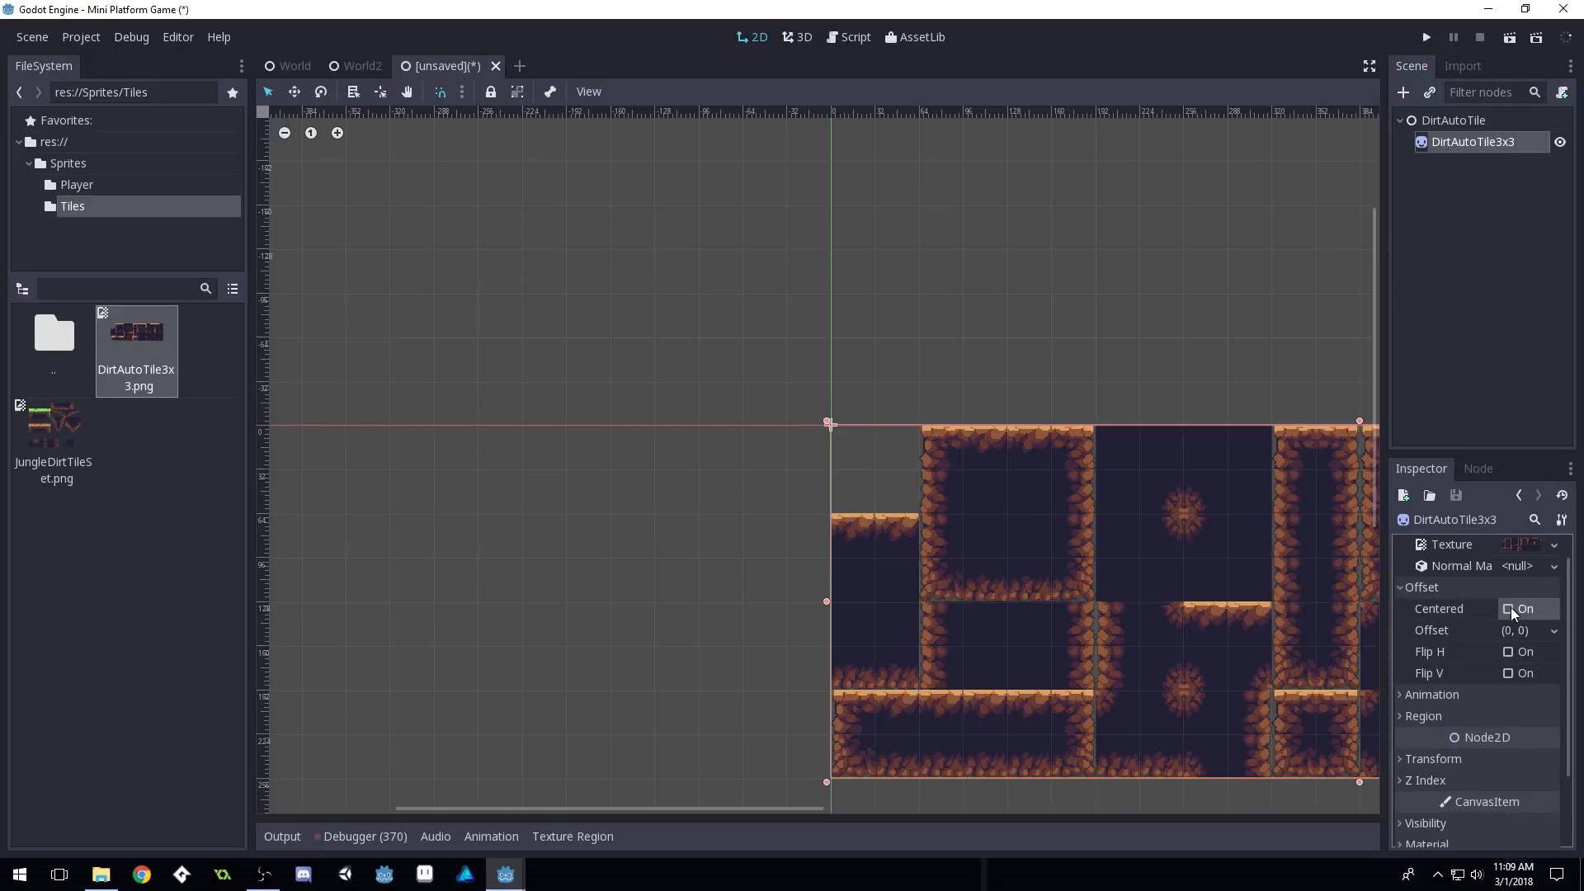
{"action": "left_click", "coordinate": [1405, 586]}
{"action": "left_click", "coordinate": [1404, 587]}
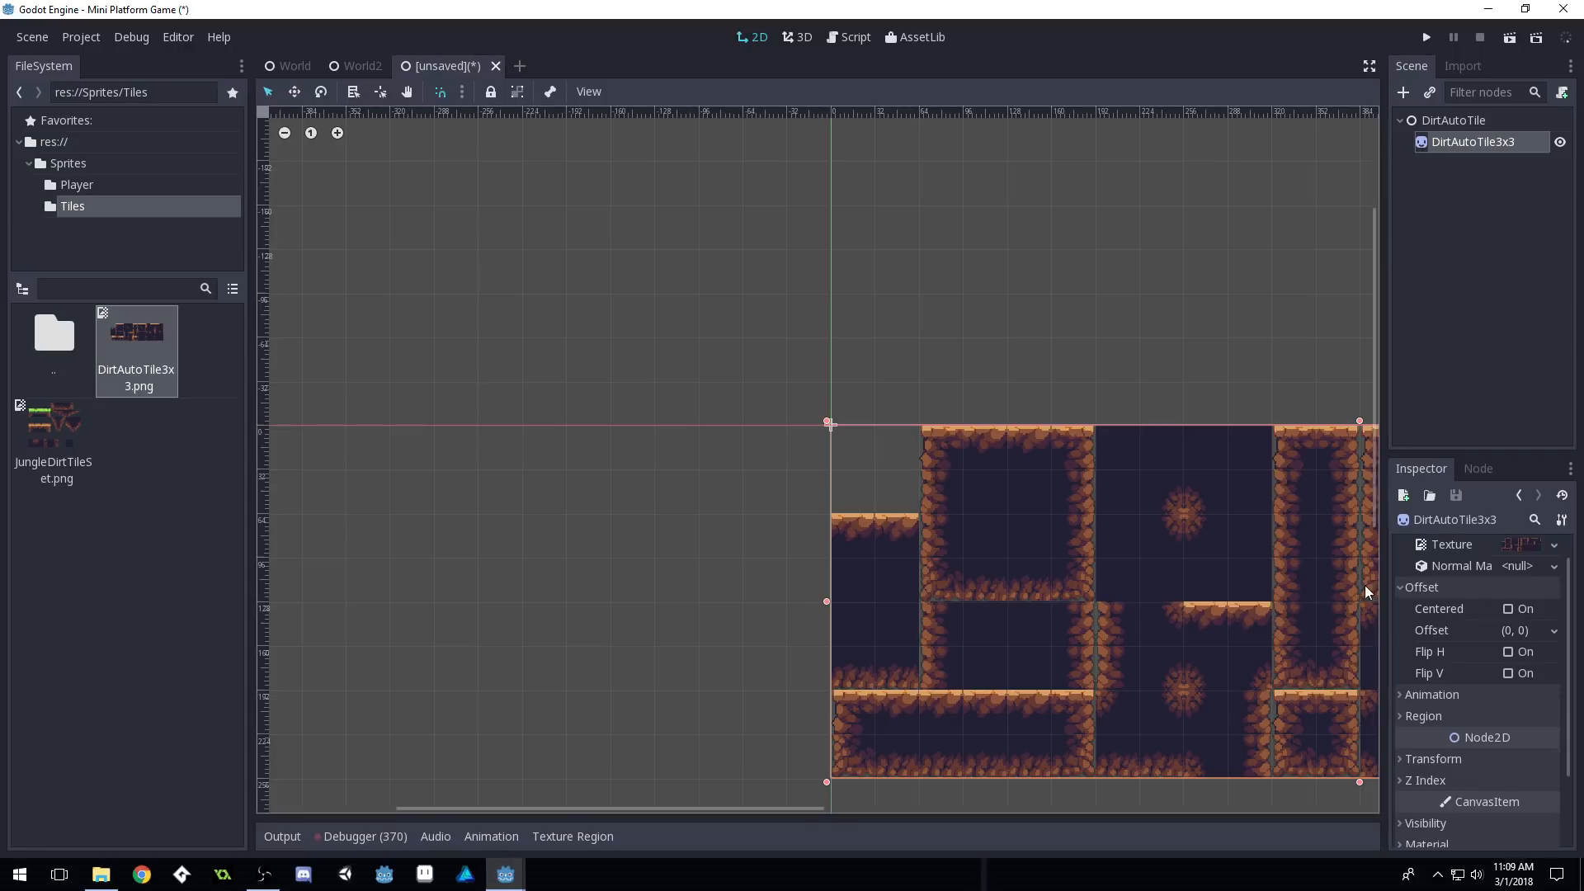
{"action": "left_click", "coordinate": [1401, 586]}
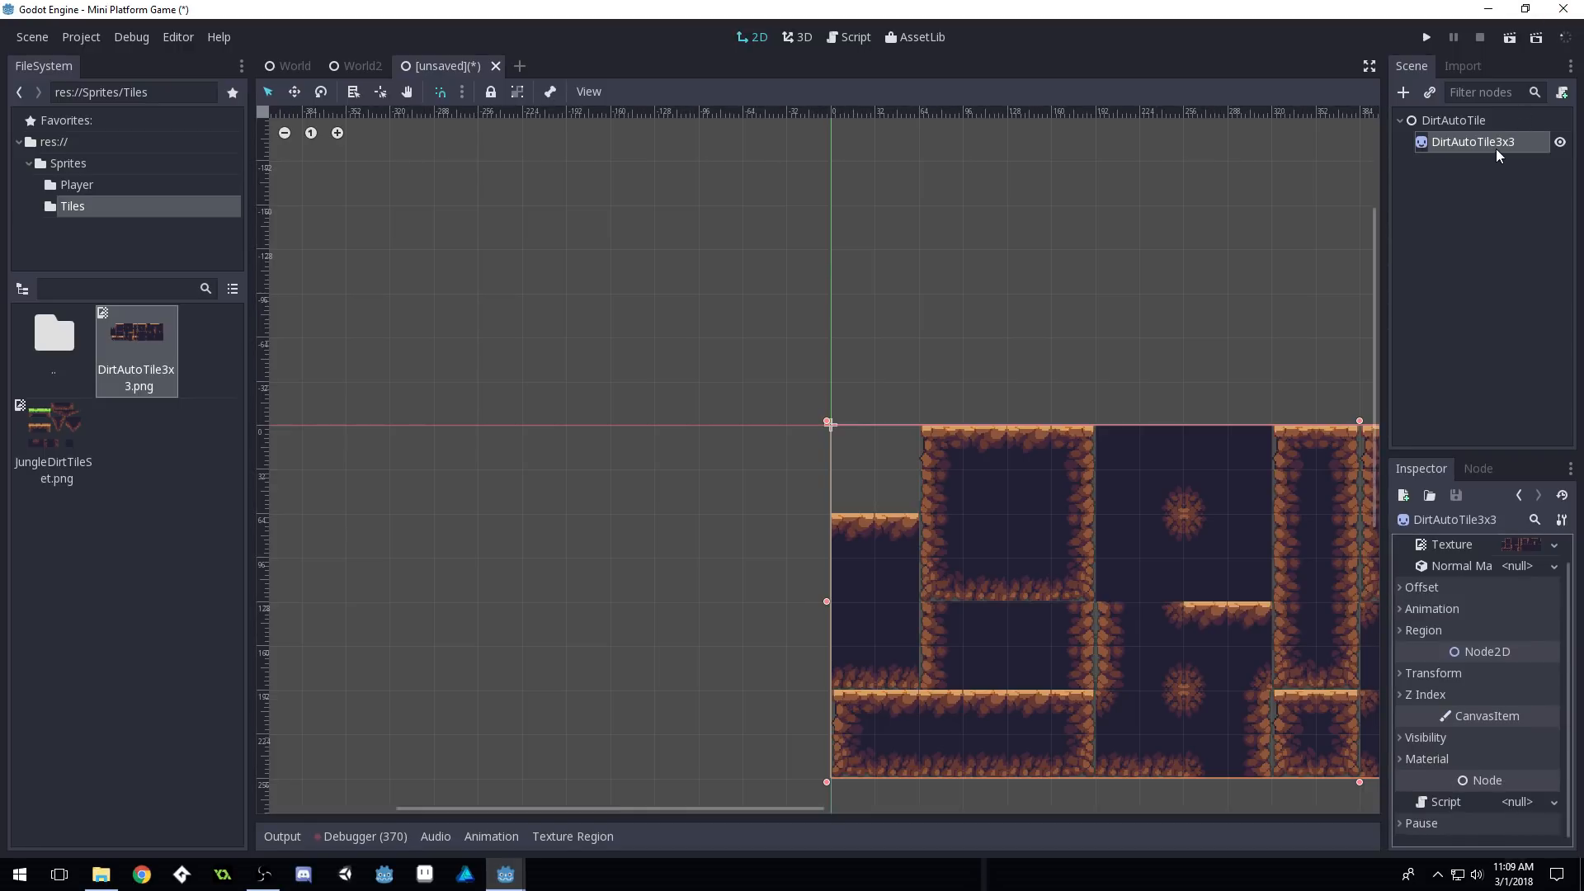
{"action": "left_click", "coordinate": [1408, 673]}
{"action": "left_click", "coordinate": [1409, 673]}
Save the scene as DirtAutoTile.tscn in the project root and convert it to a tile set exported as DirtAutoTile.tres
{"action": "key", "text": "ctrl+s"}
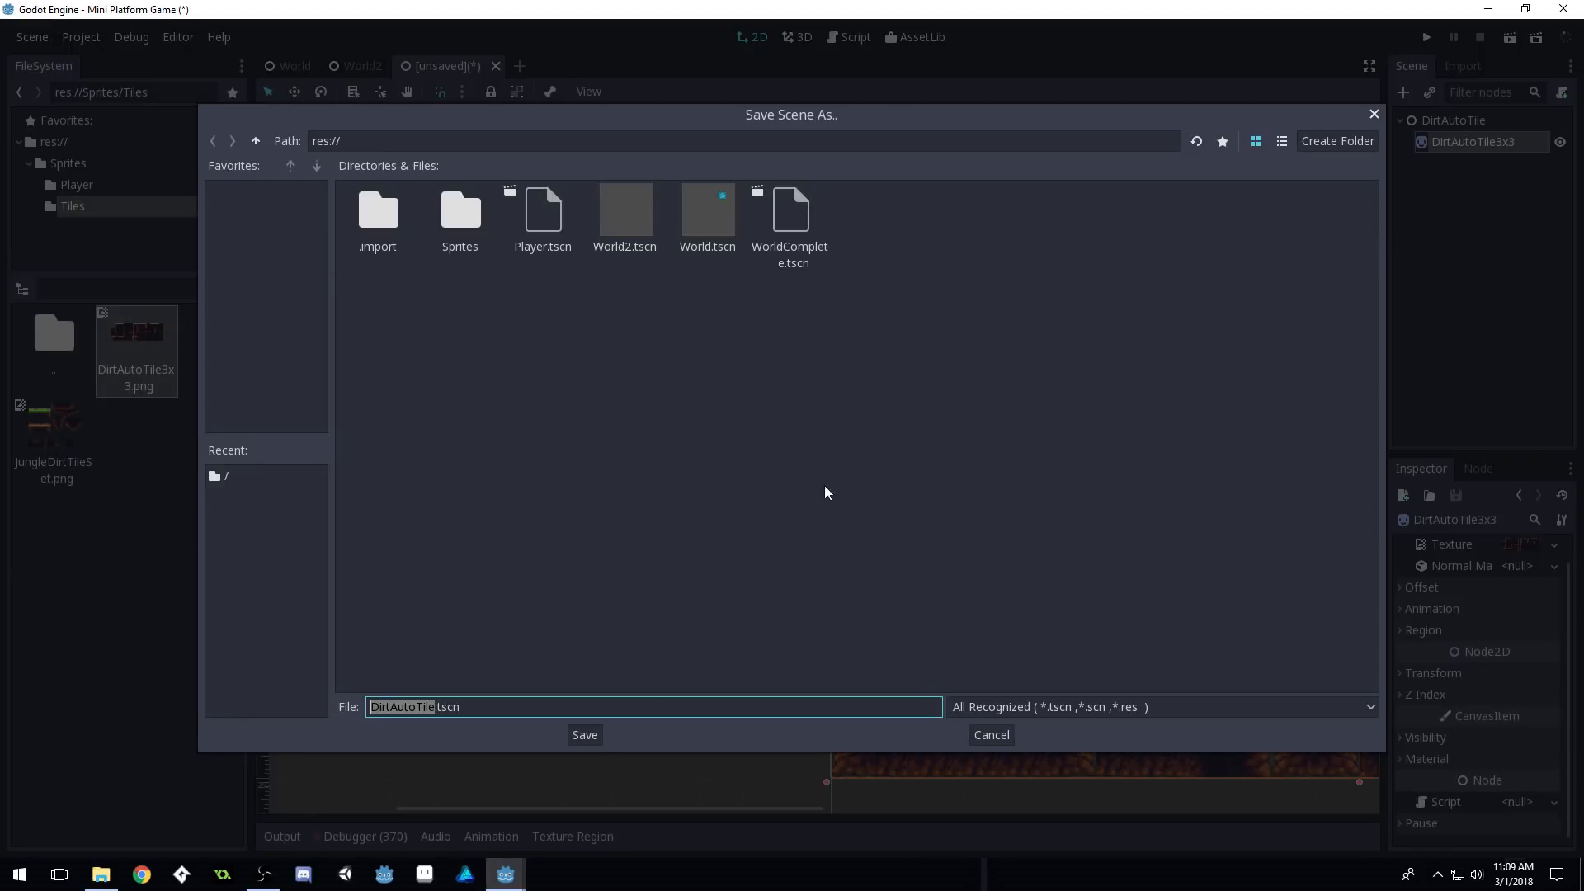
{"action": "left_click", "coordinate": [585, 735]}
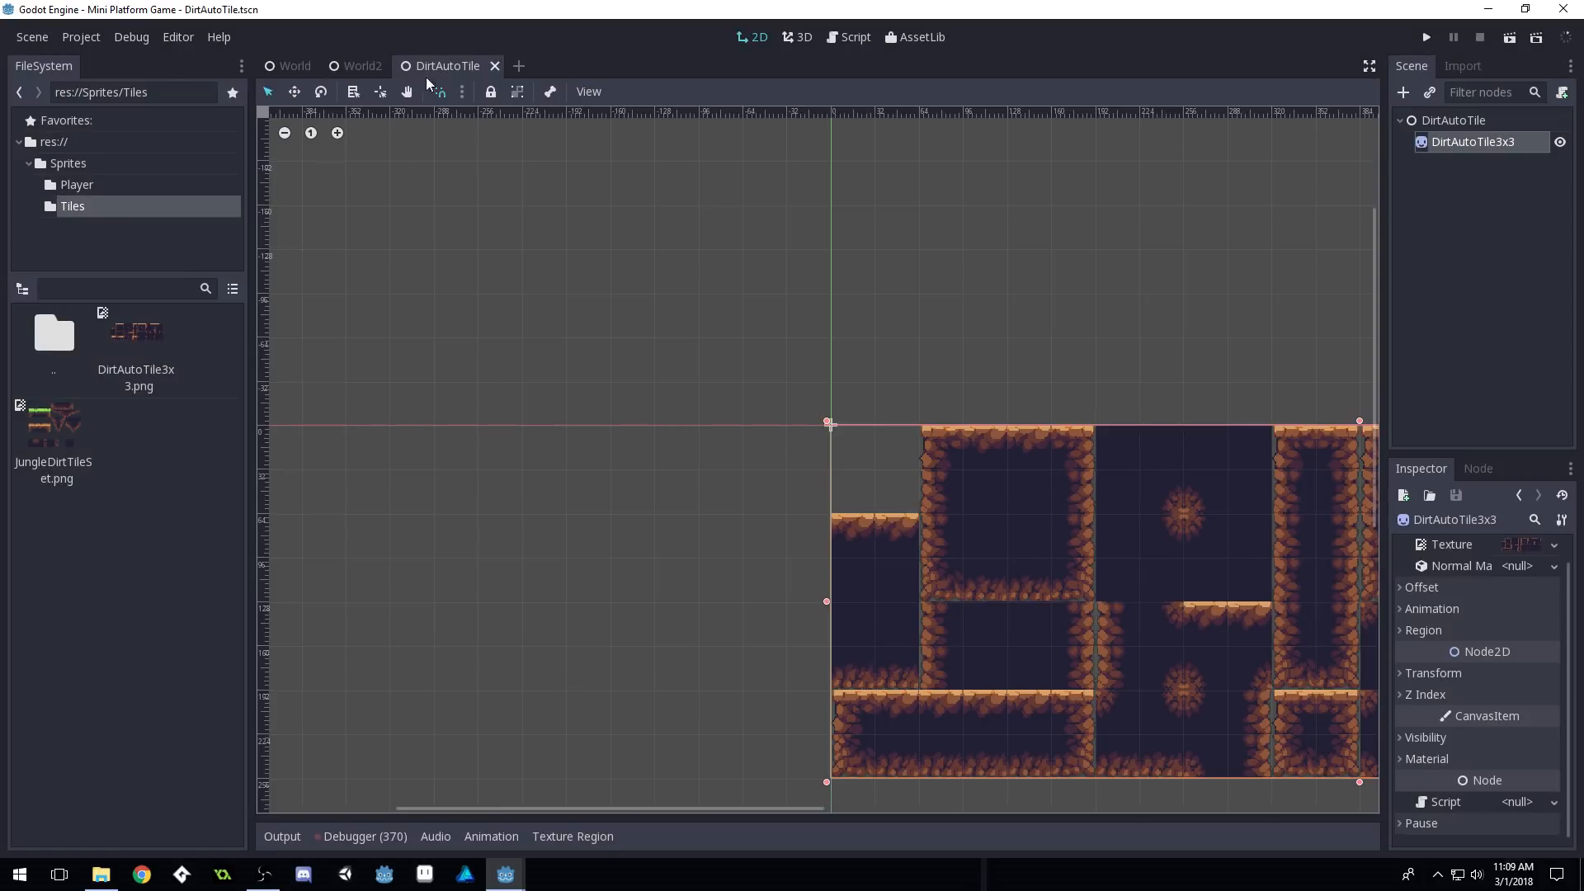
{"action": "left_click", "coordinate": [37, 38]}
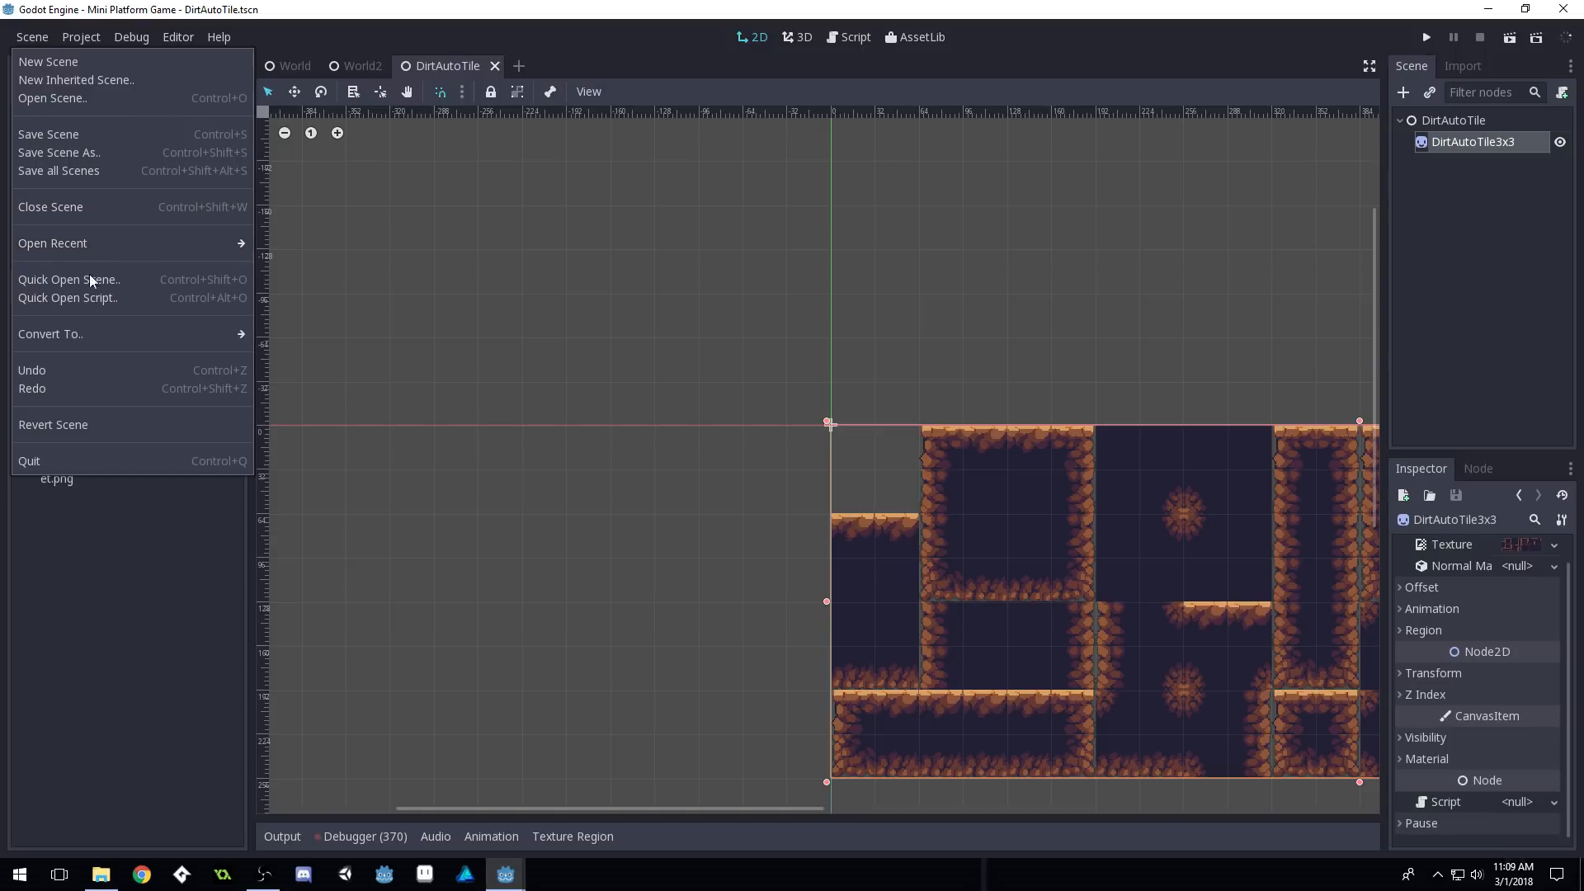
{"action": "mouse_move", "coordinate": [114, 345]}
{"action": "left_click", "coordinate": [306, 352]}
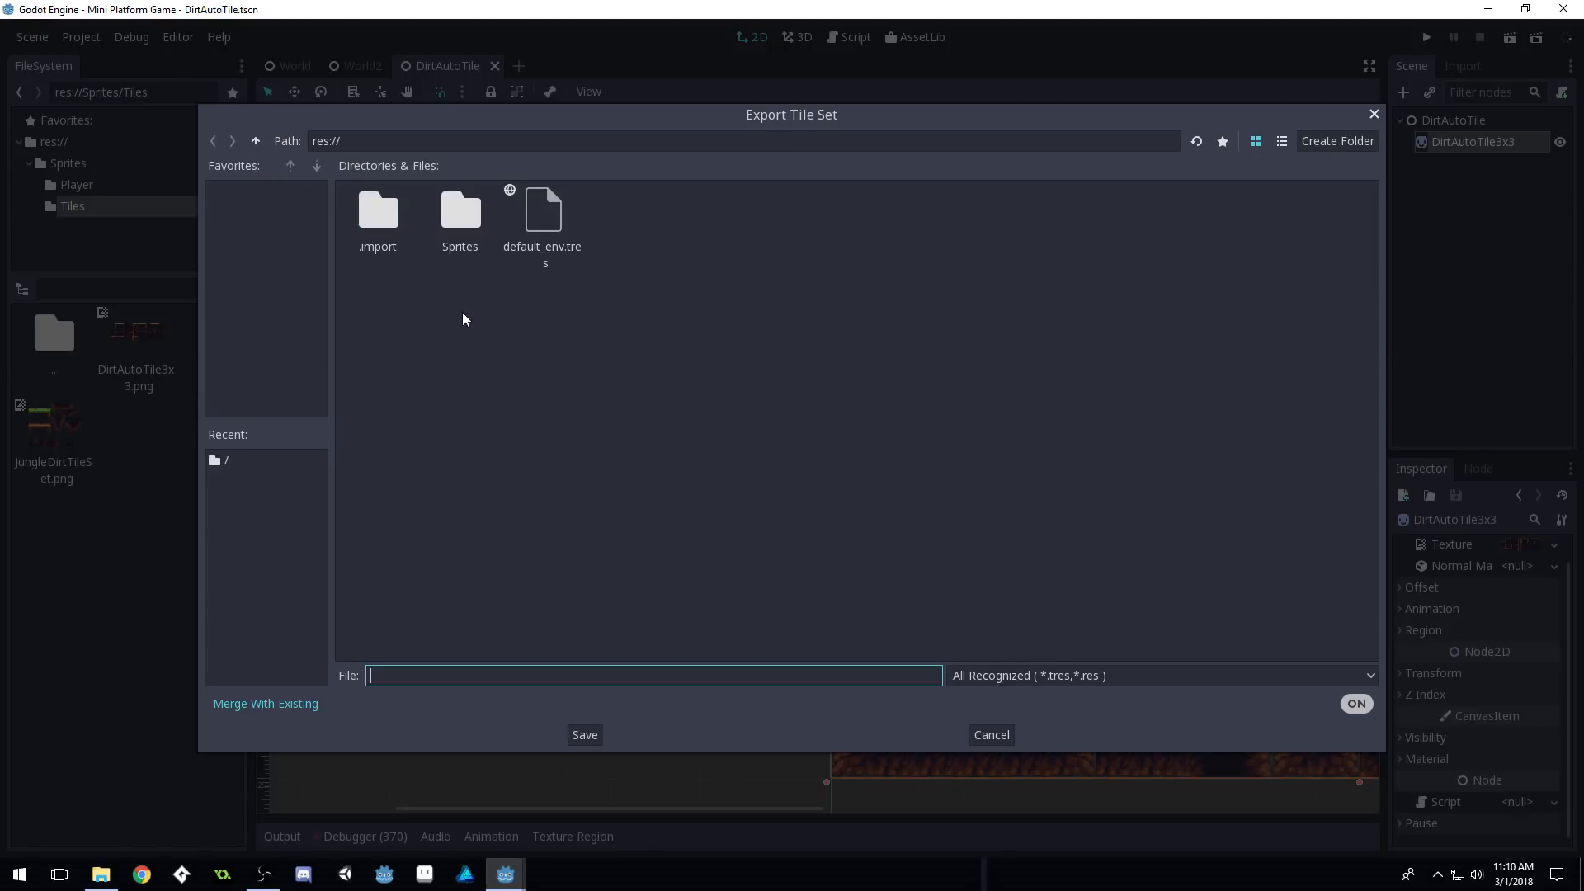
{"action": "type", "text": "DirtAutoTile.tres"}
{"action": "left_click", "coordinate": [585, 734]}
{"action": "left_click", "coordinate": [795, 635]}
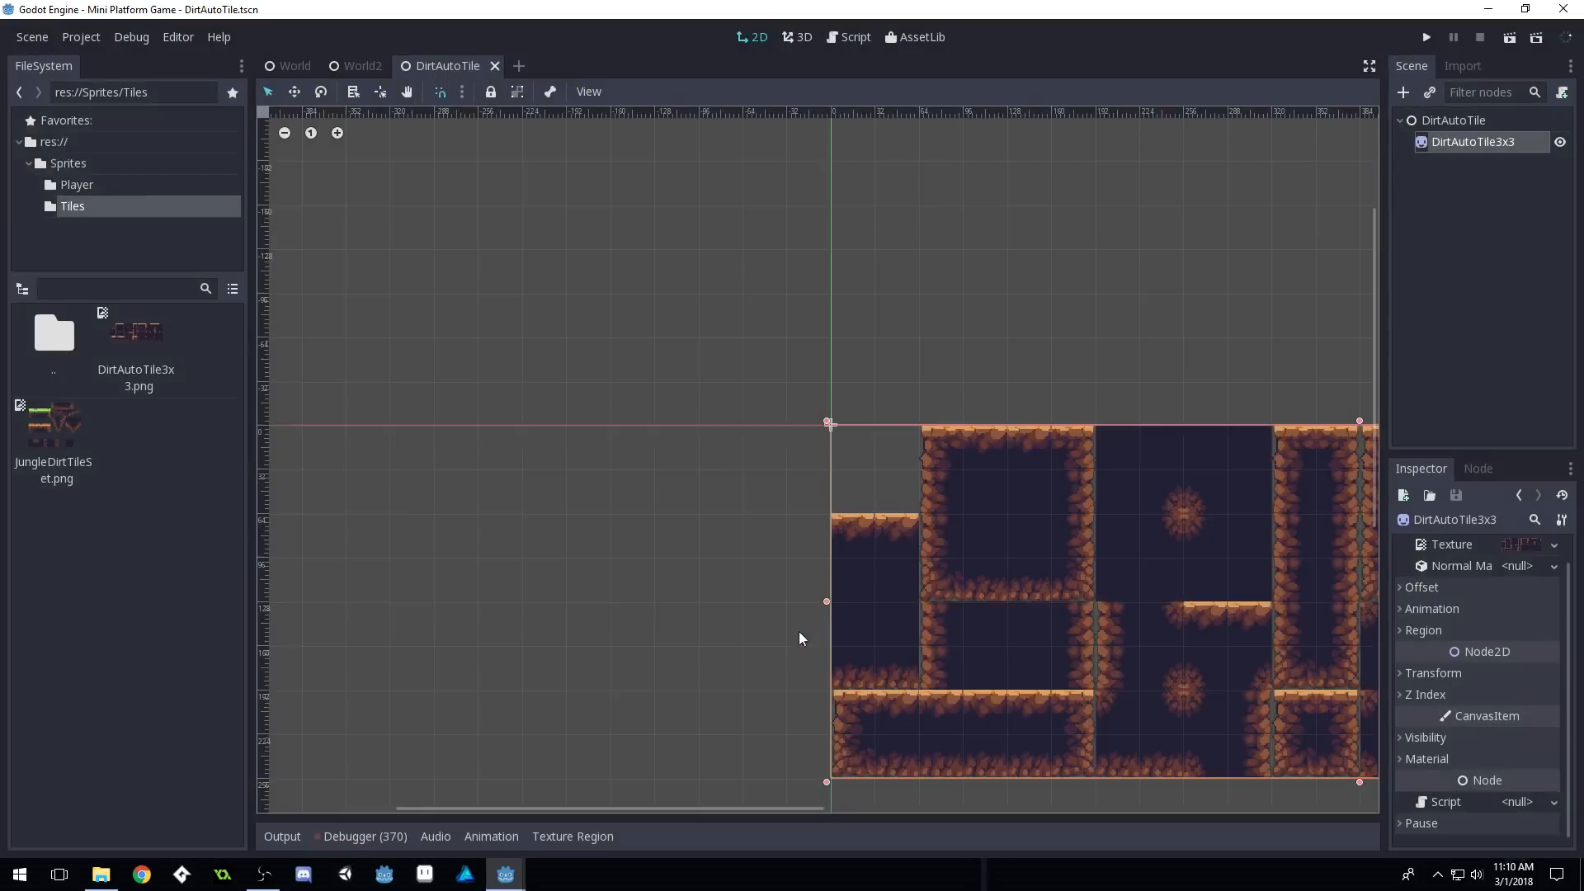
Close the DirtAutoTile scene and go to the World scene, with DirtAutoTile.tres selected in the project root folder
{"action": "left_click", "coordinate": [495, 67]}
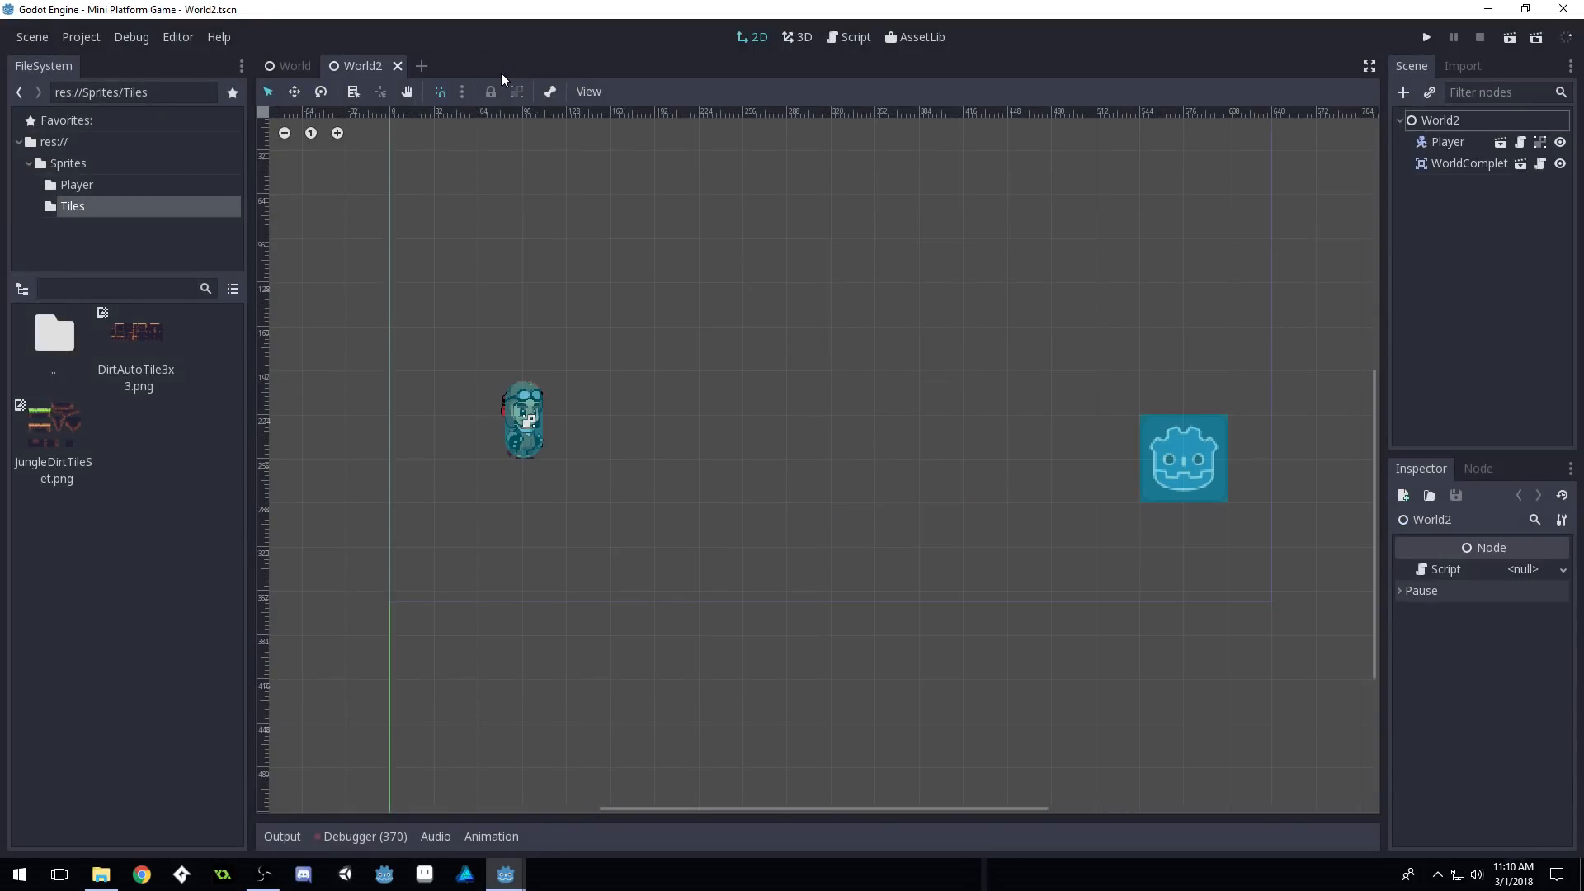
{"action": "left_click", "coordinate": [294, 66]}
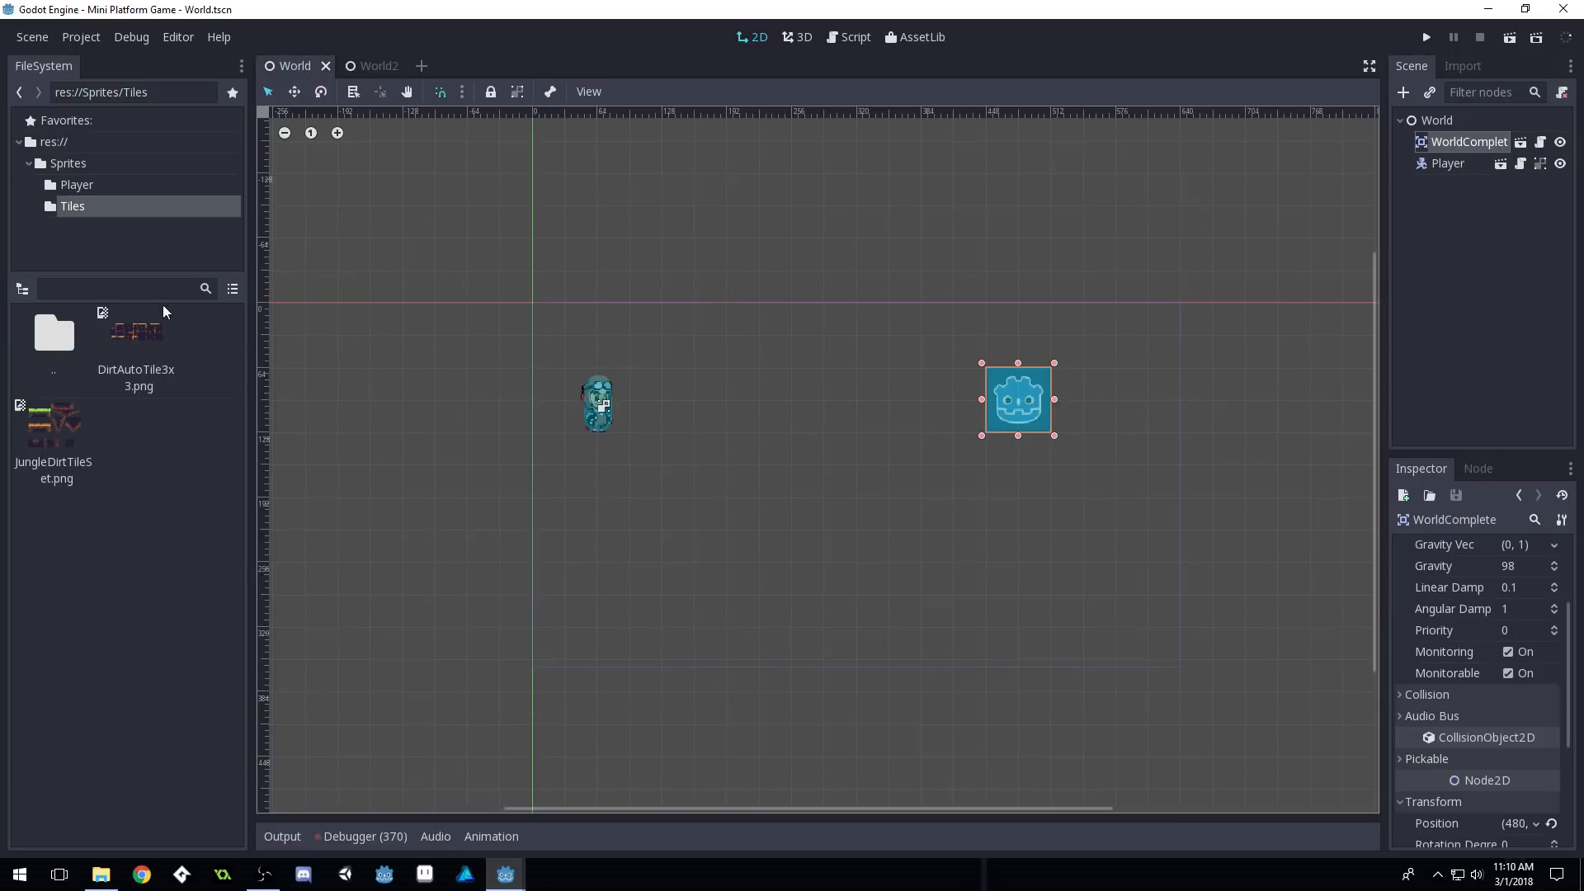
{"action": "left_click", "coordinate": [55, 143]}
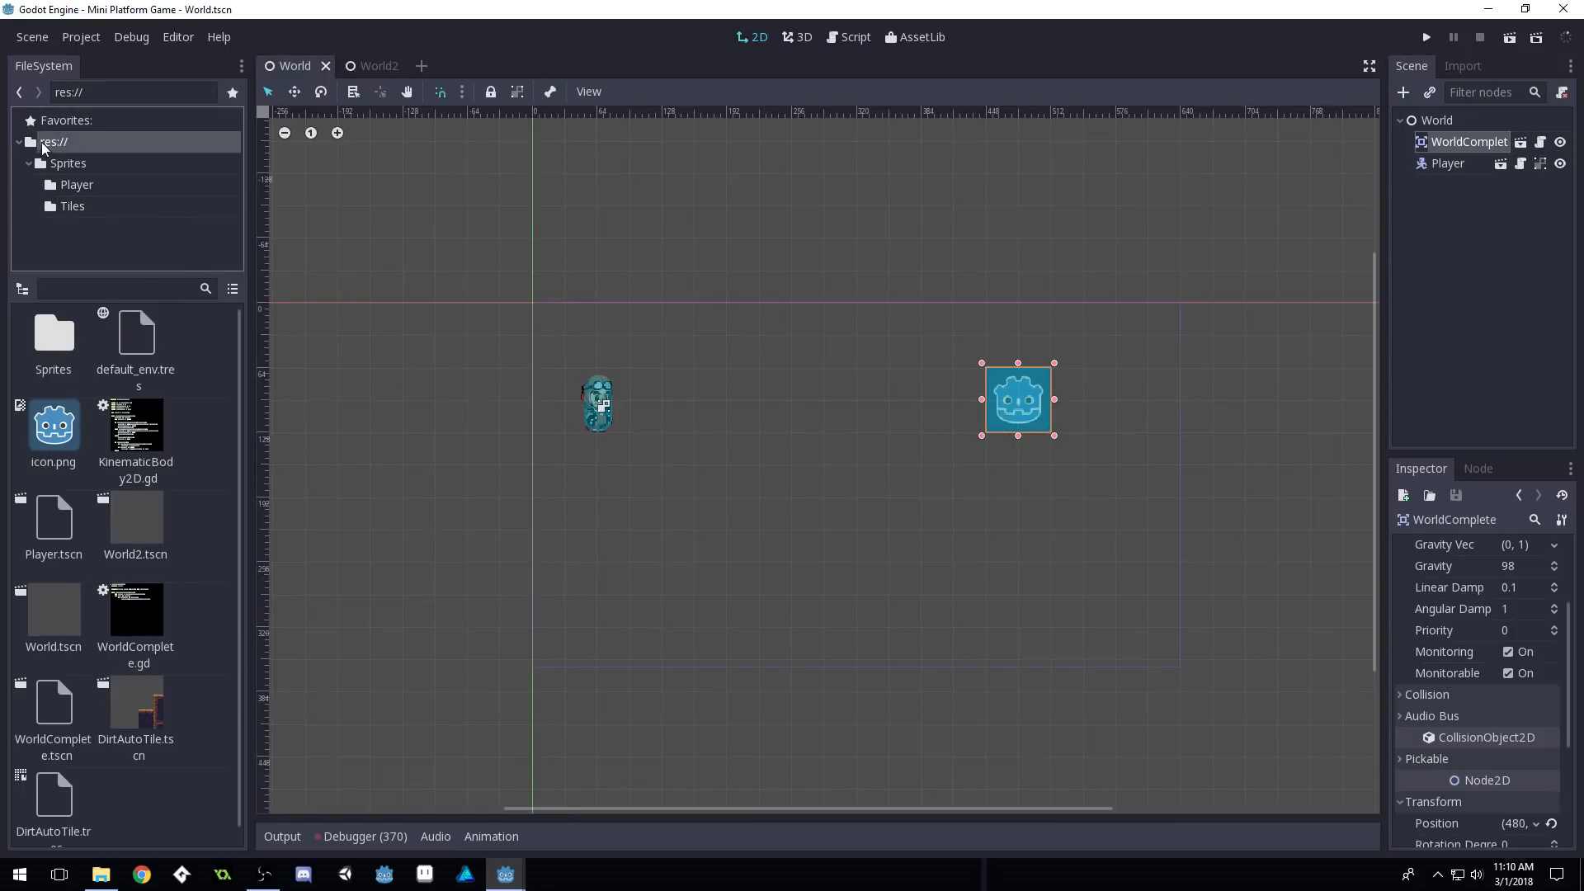
{"action": "left_click", "coordinate": [30, 163]}
{"action": "scroll", "coordinate": [141, 632], "scroll_direction": "down", "scroll_amount": 1}
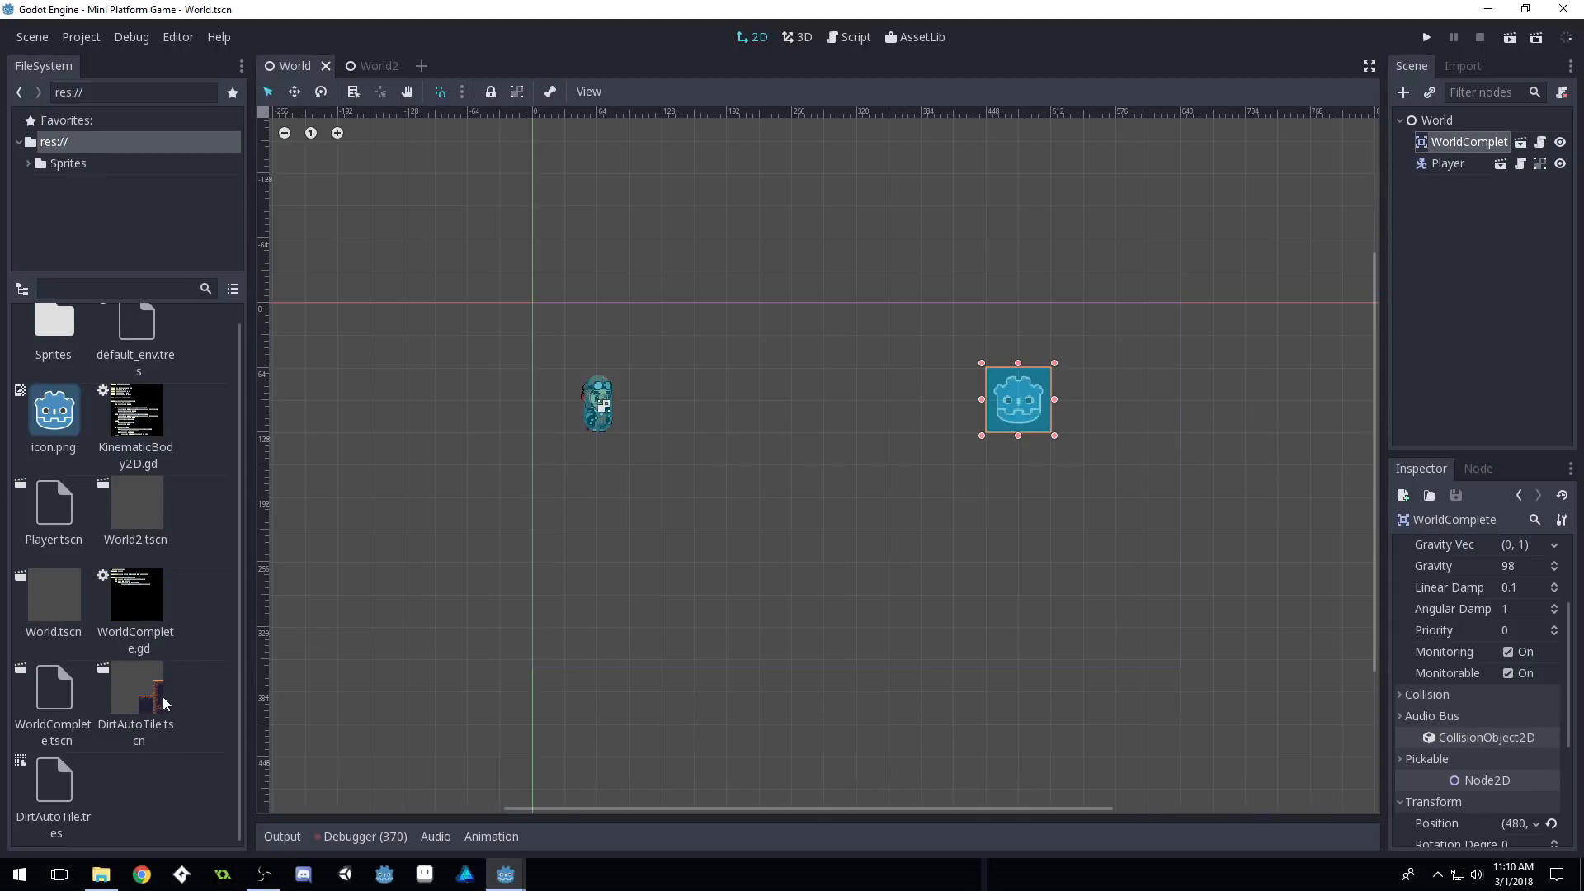
{"action": "left_click", "coordinate": [147, 713]}
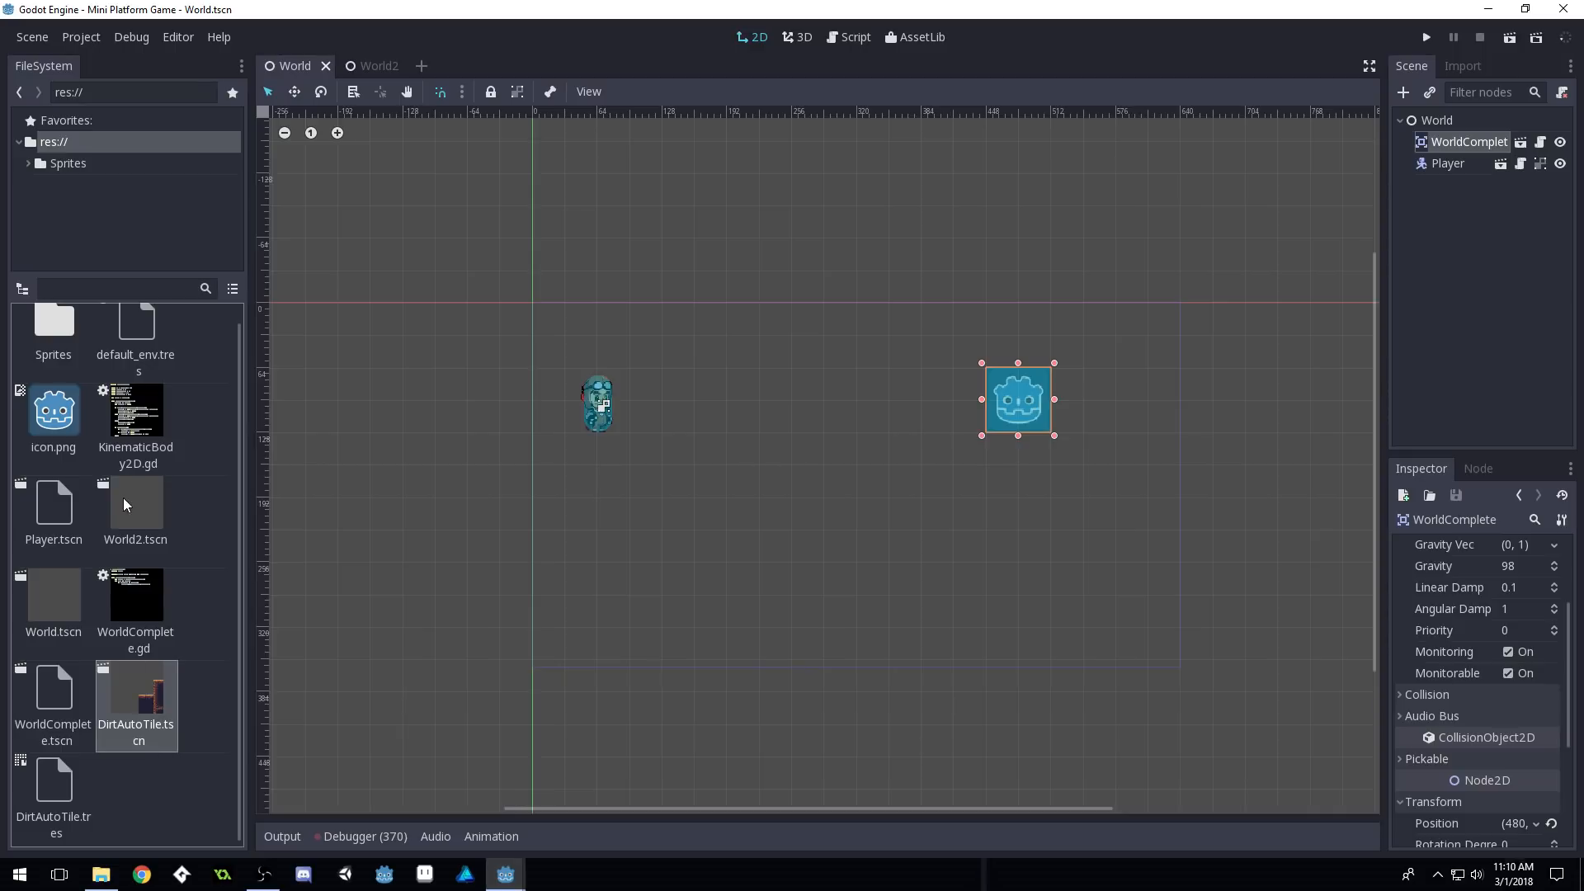
{"action": "left_click", "coordinate": [58, 802]}
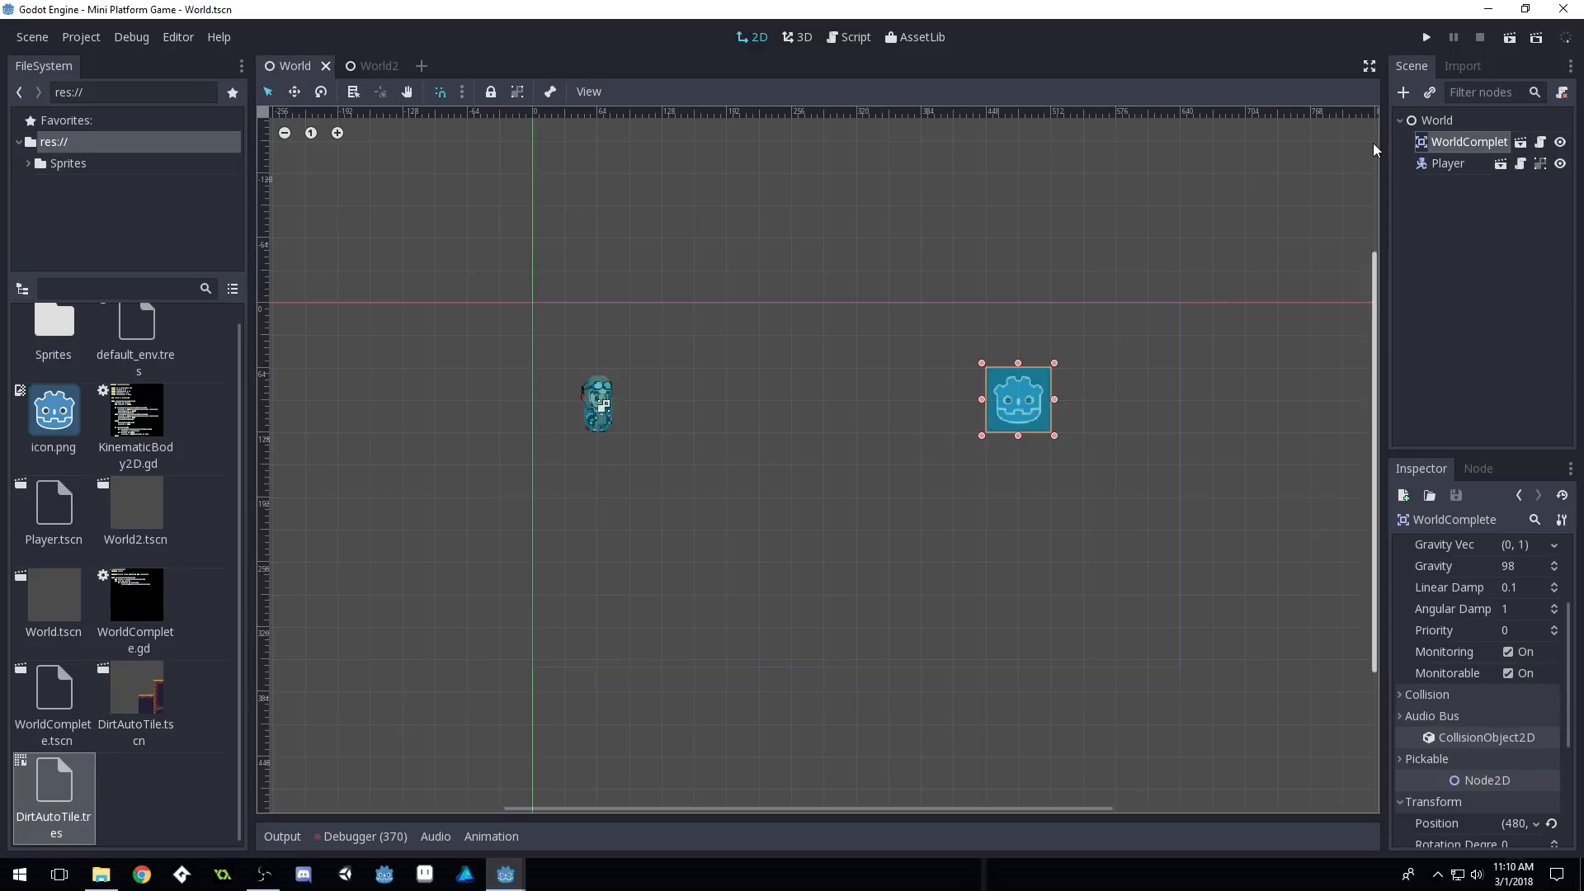
Add a TileMap node under the World root node
{"action": "left_click", "coordinate": [1437, 121]}
{"action": "left_click", "coordinate": [1405, 94]}
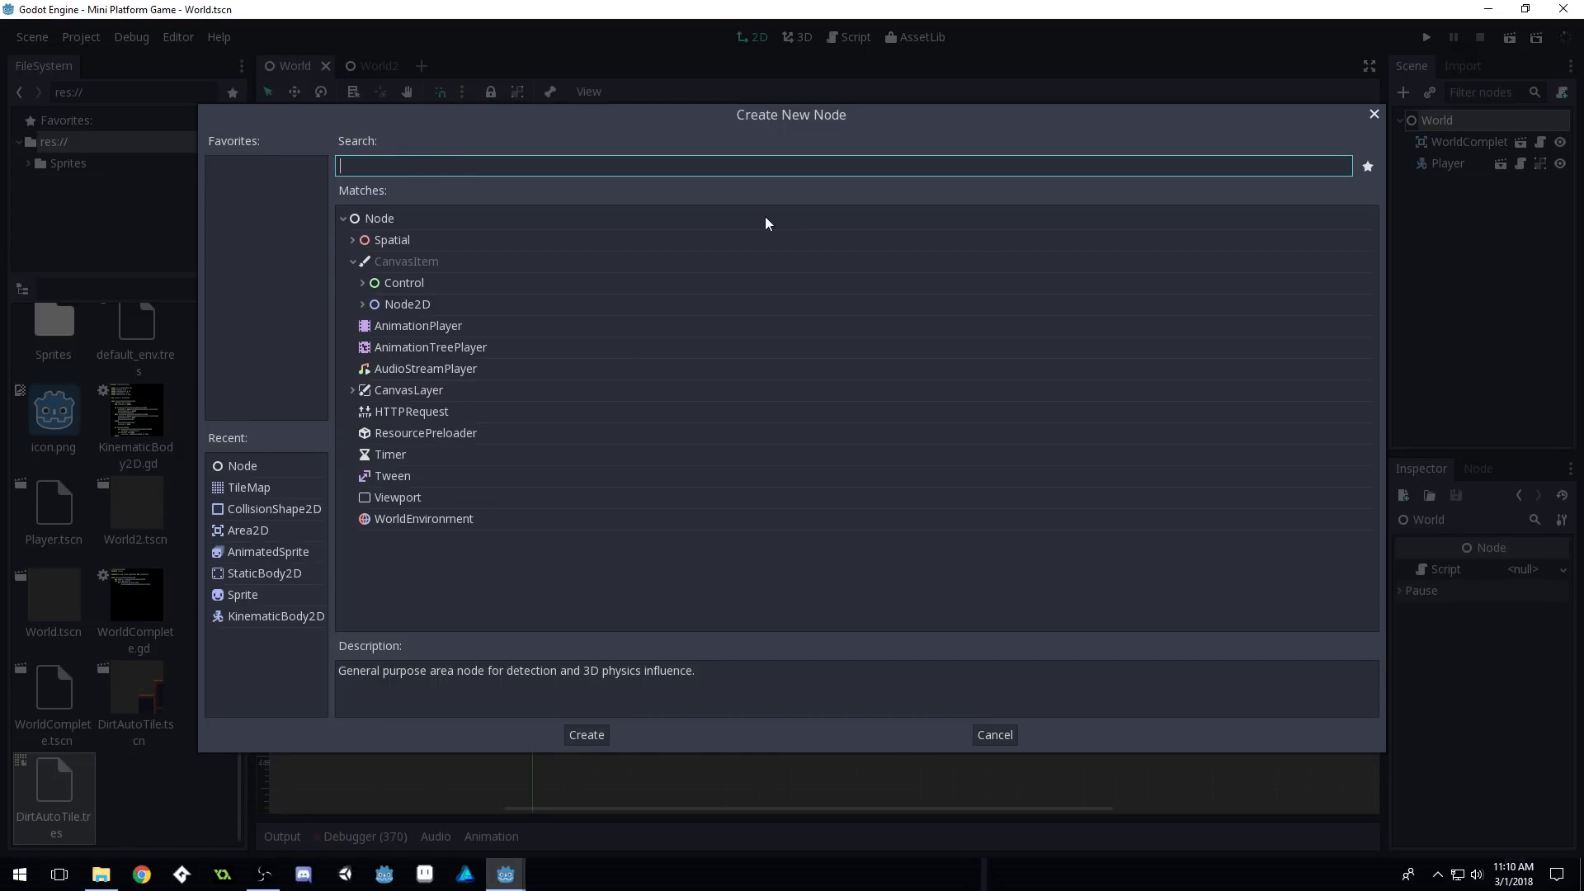
{"action": "type", "text": "TileMap"}
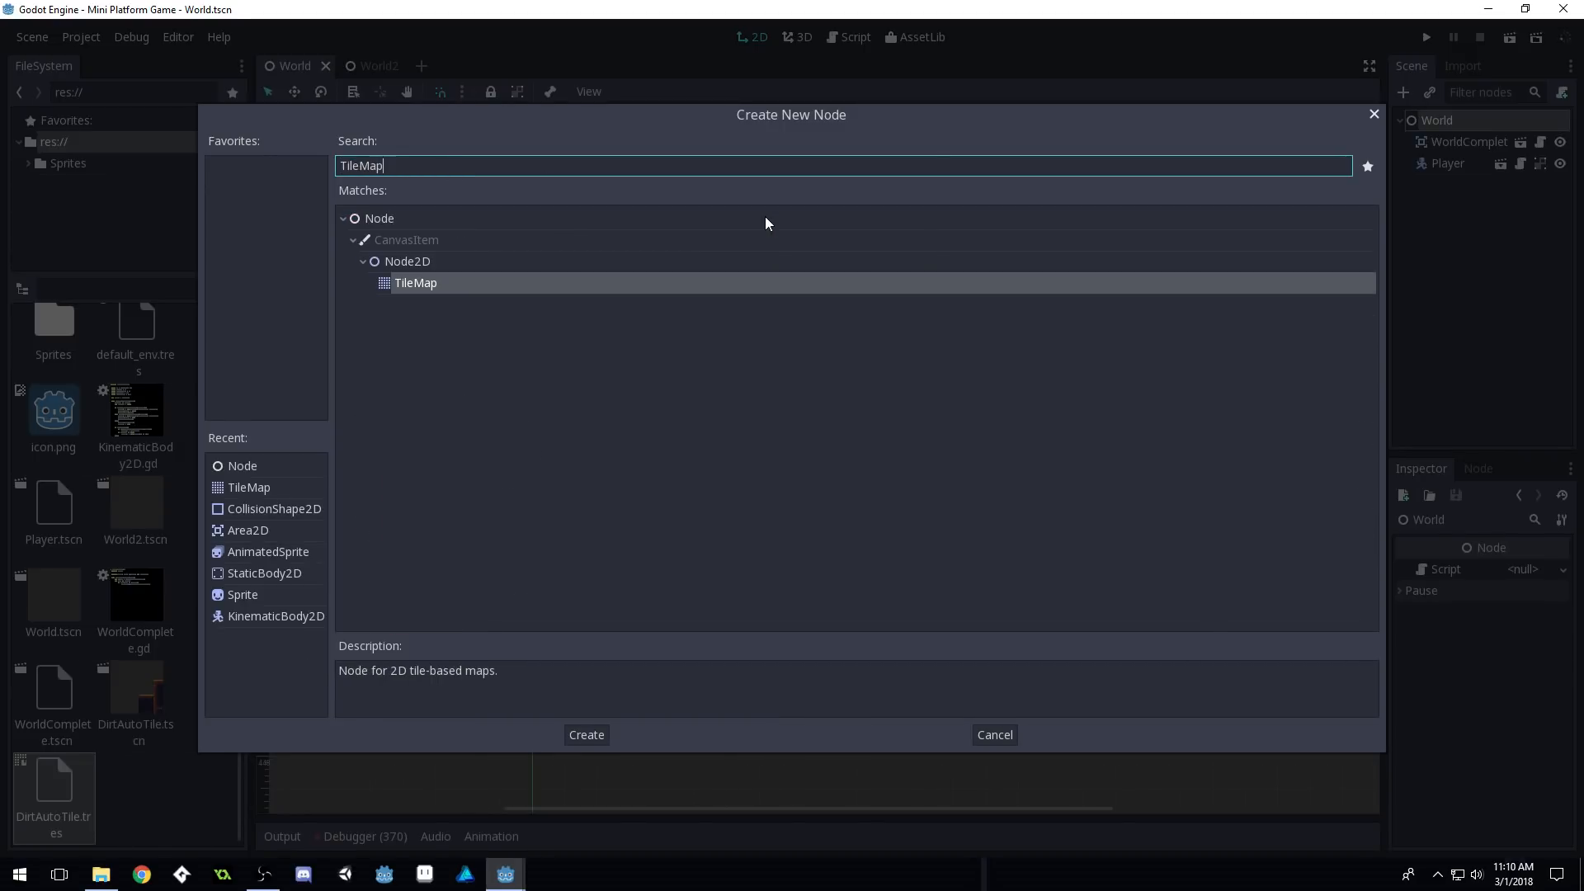
{"action": "key", "text": "Return"}
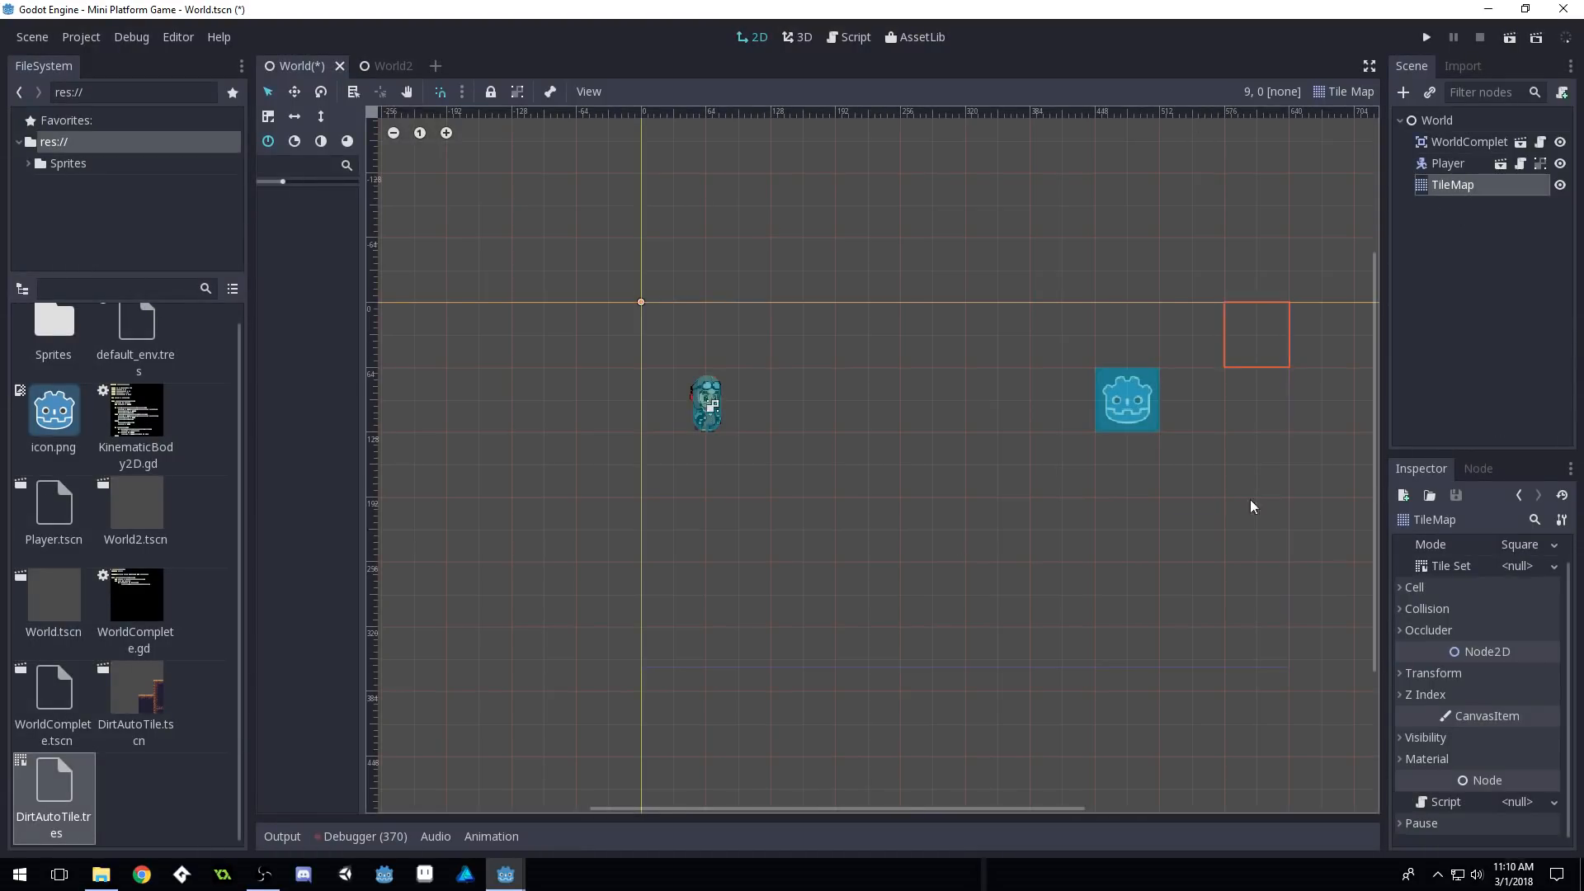
Assign DirtAutoTile.tres as the TileMap's tile set and widen the tile palette and the Inspector
{"action": "left_click_drag", "start_coordinate": [74, 761], "coordinate": [1525, 568]}
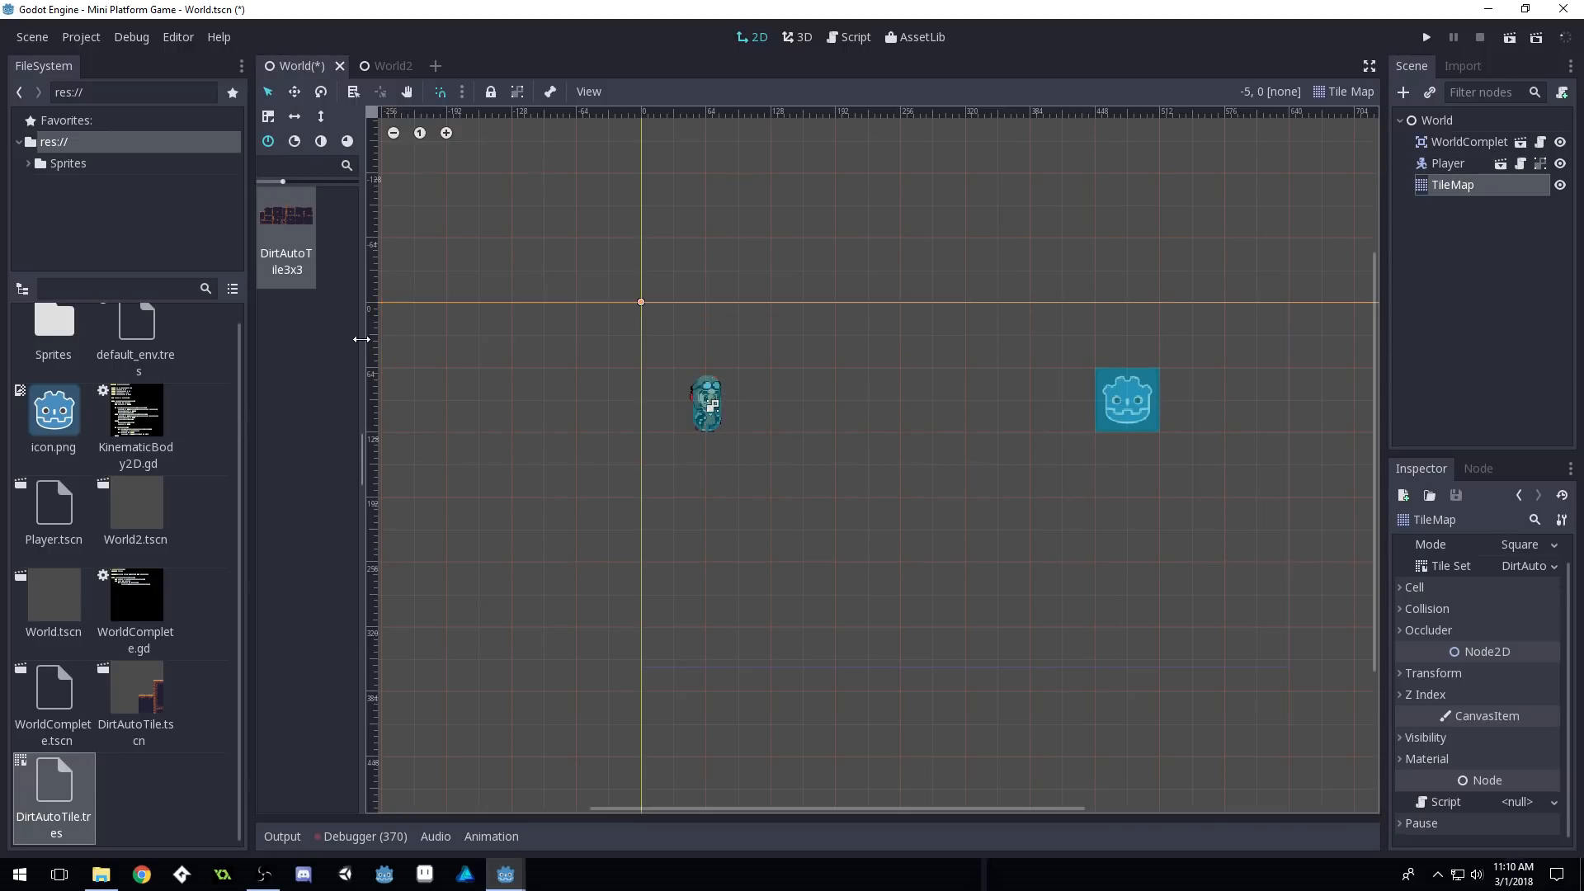
{"action": "left_click_drag", "start_coordinate": [373, 335], "coordinate": [445, 335]}
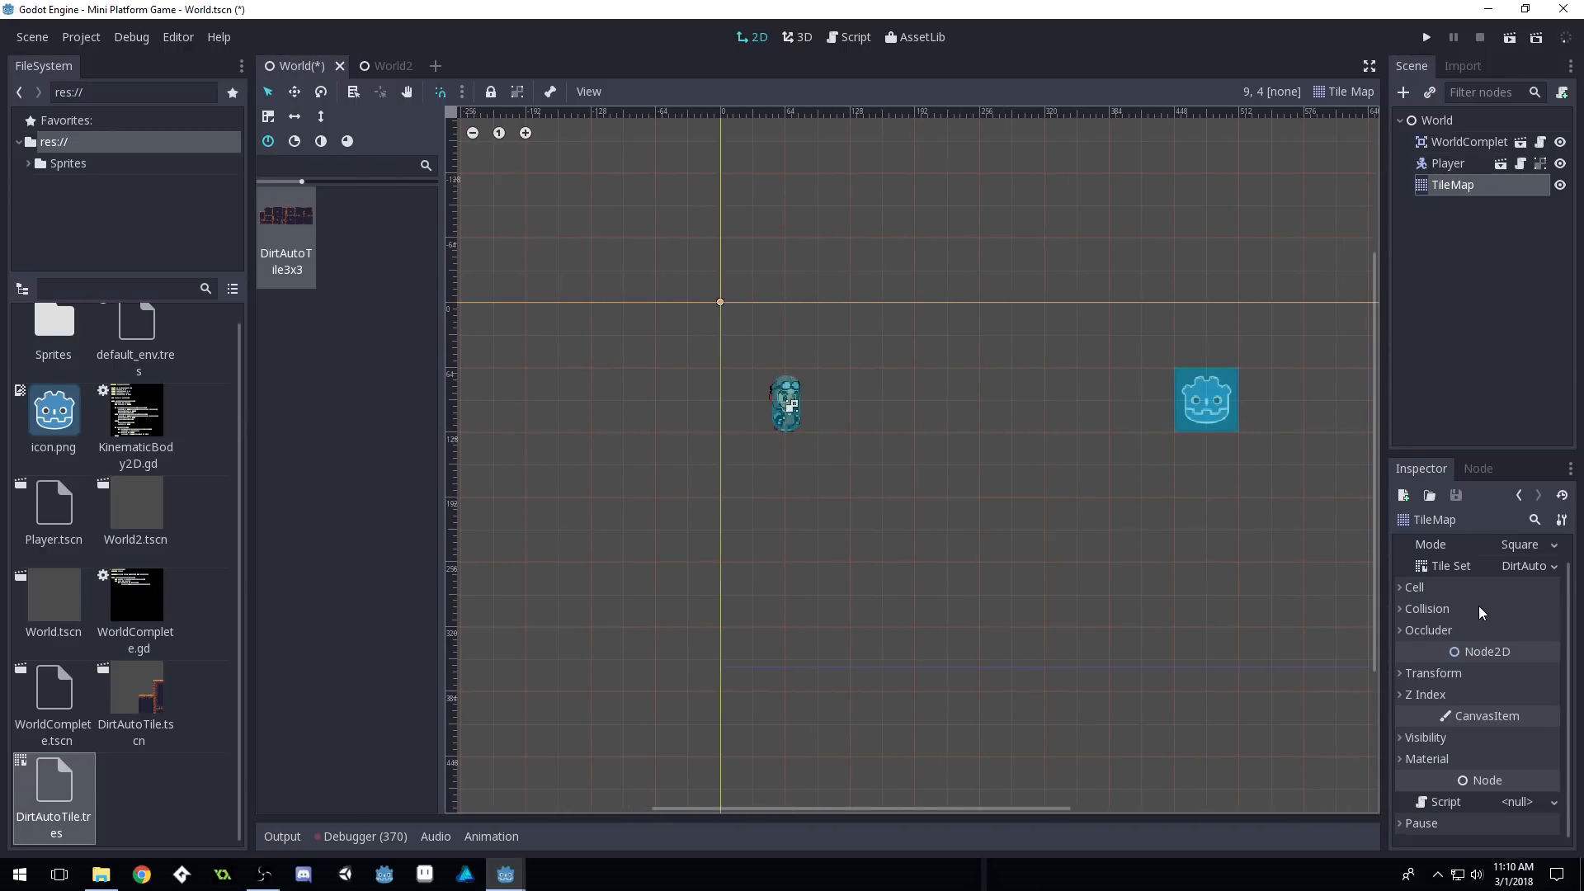
{"action": "left_click", "coordinate": [1411, 587]}
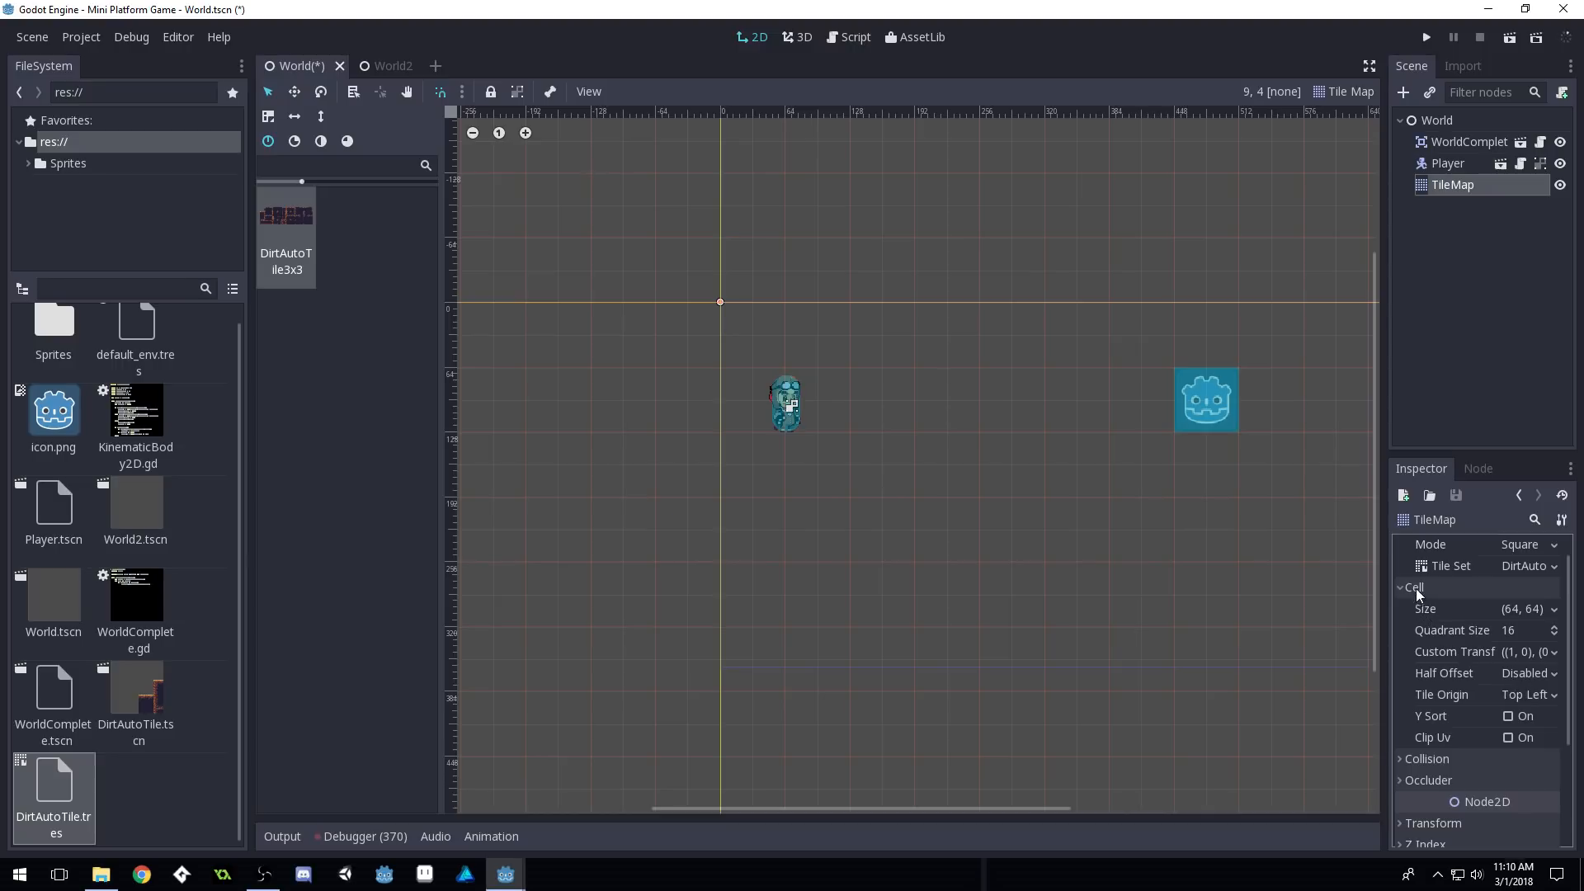
{"action": "left_click", "coordinate": [1404, 588]}
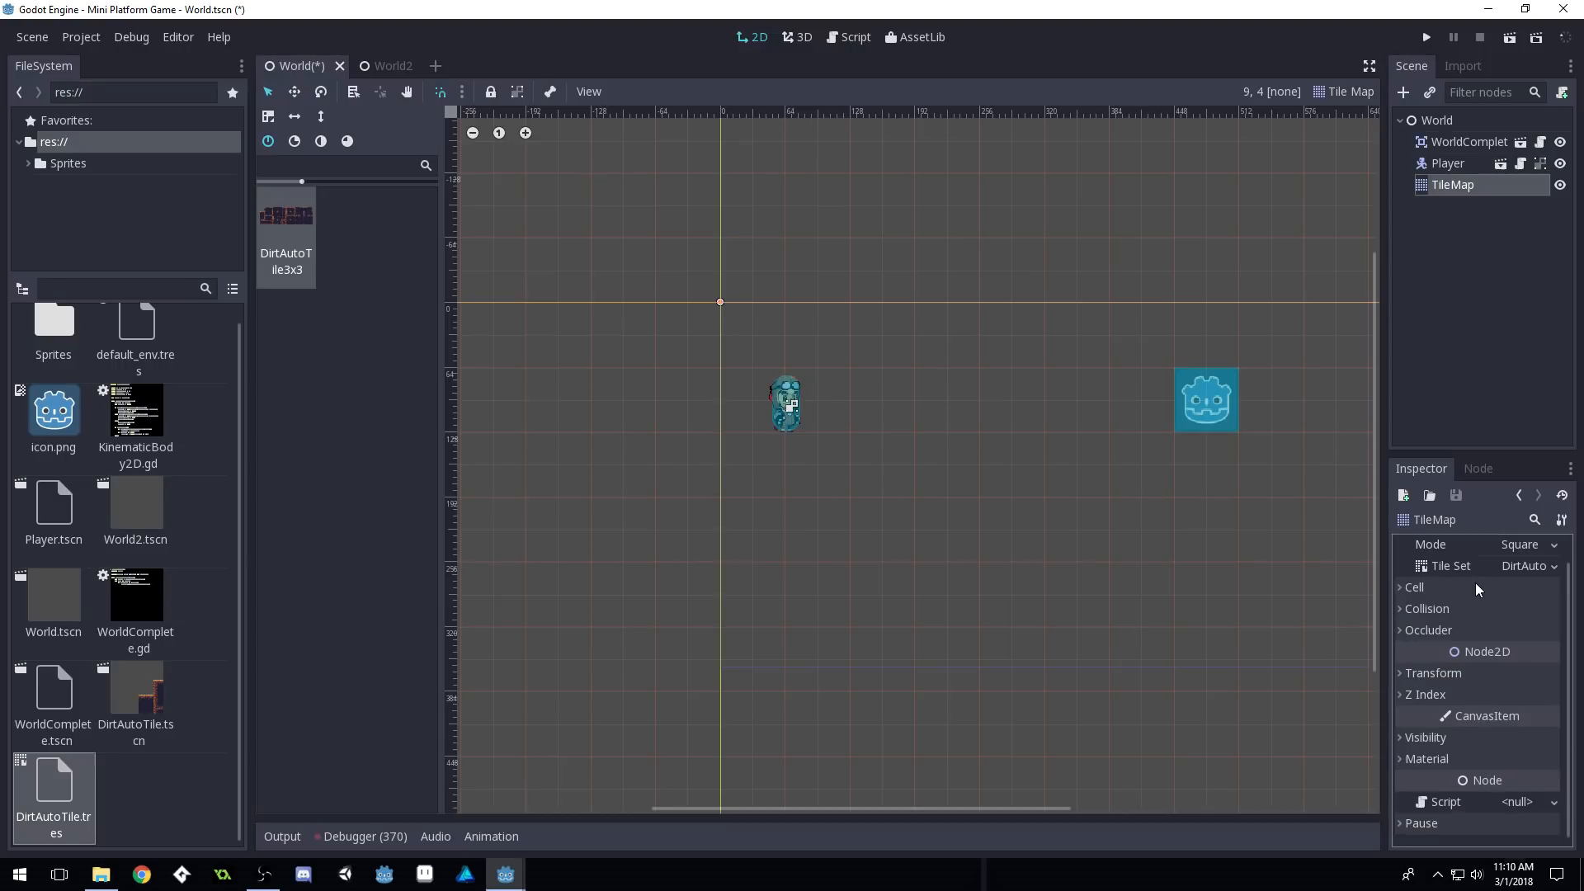
{"action": "left_click_drag", "start_coordinate": [1382, 570], "coordinate": [1320, 570]}
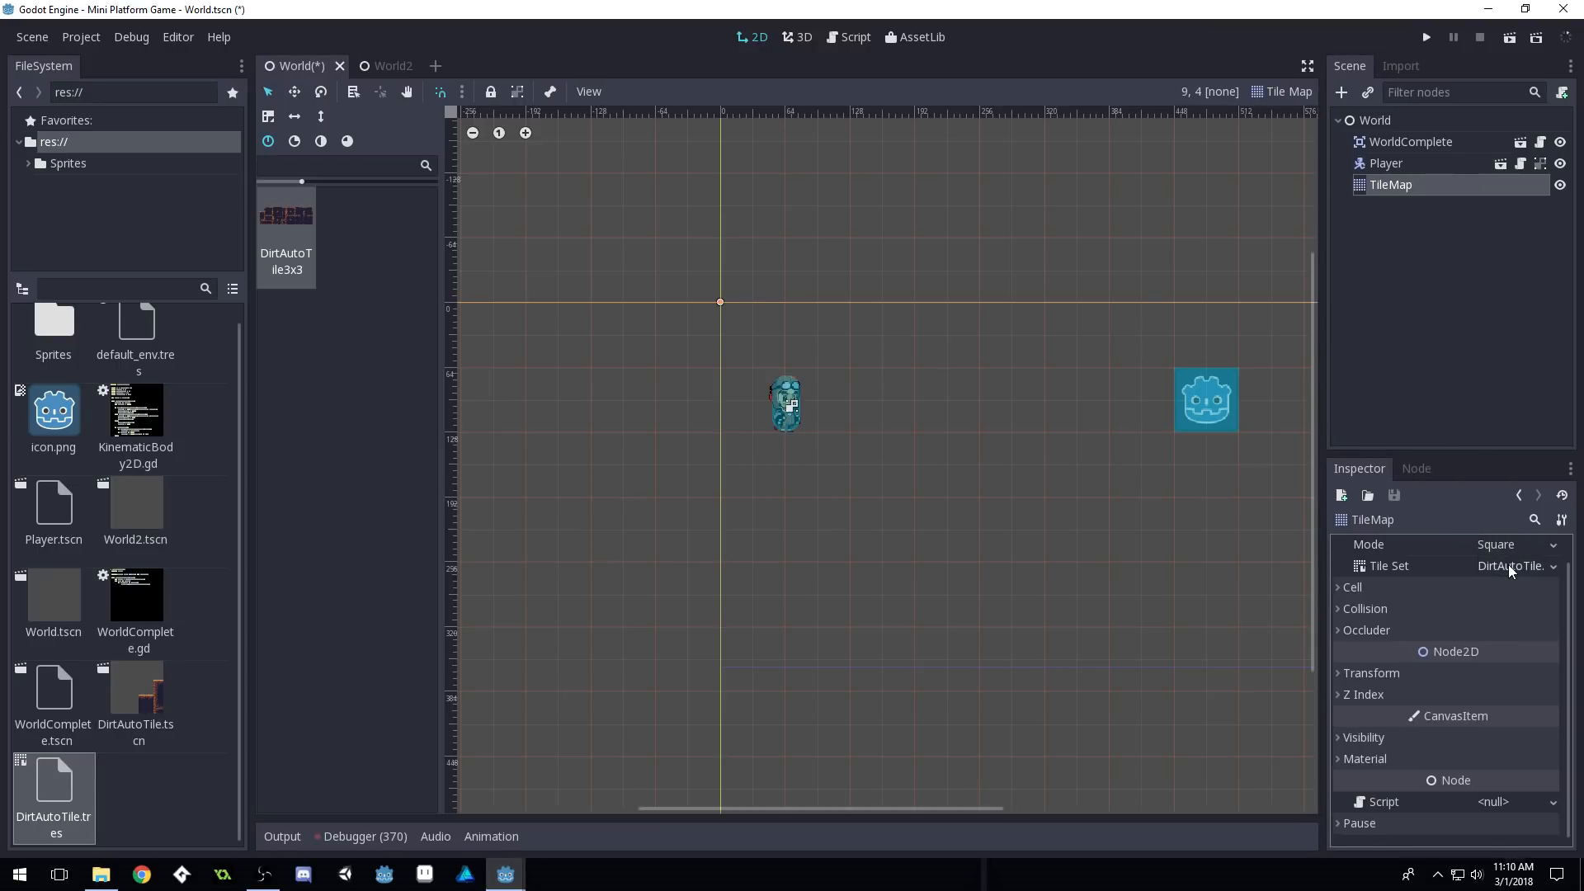
Open the TileMap's DirtAutoTile.tres tile set for editing and enable Is Autotile for tile 0
{"action": "left_click", "coordinate": [1512, 566]}
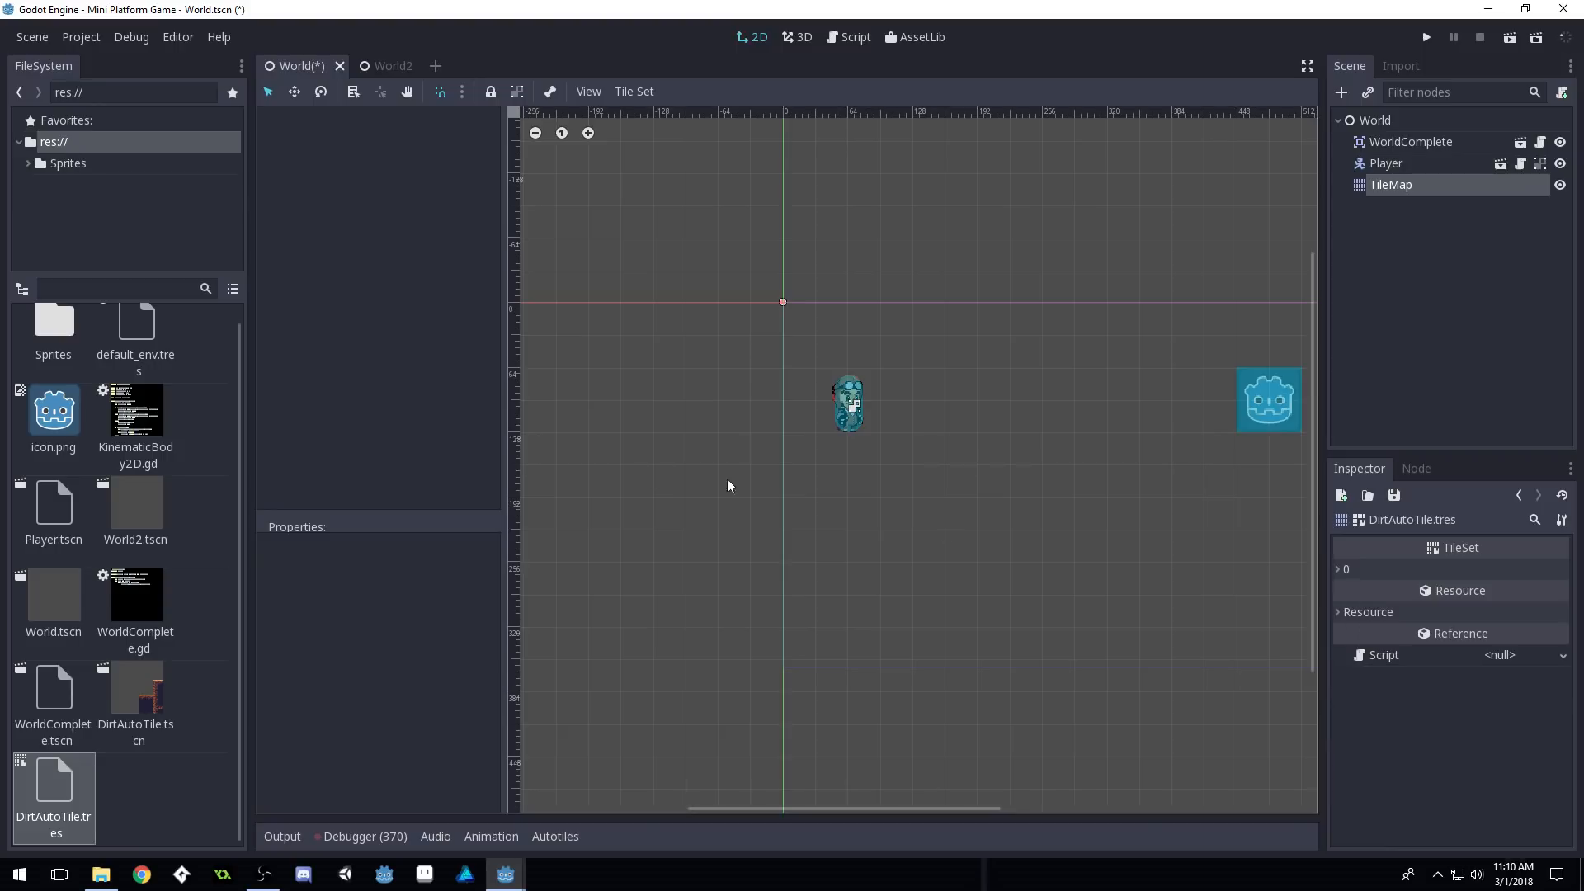
{"action": "left_click", "coordinate": [1344, 571]}
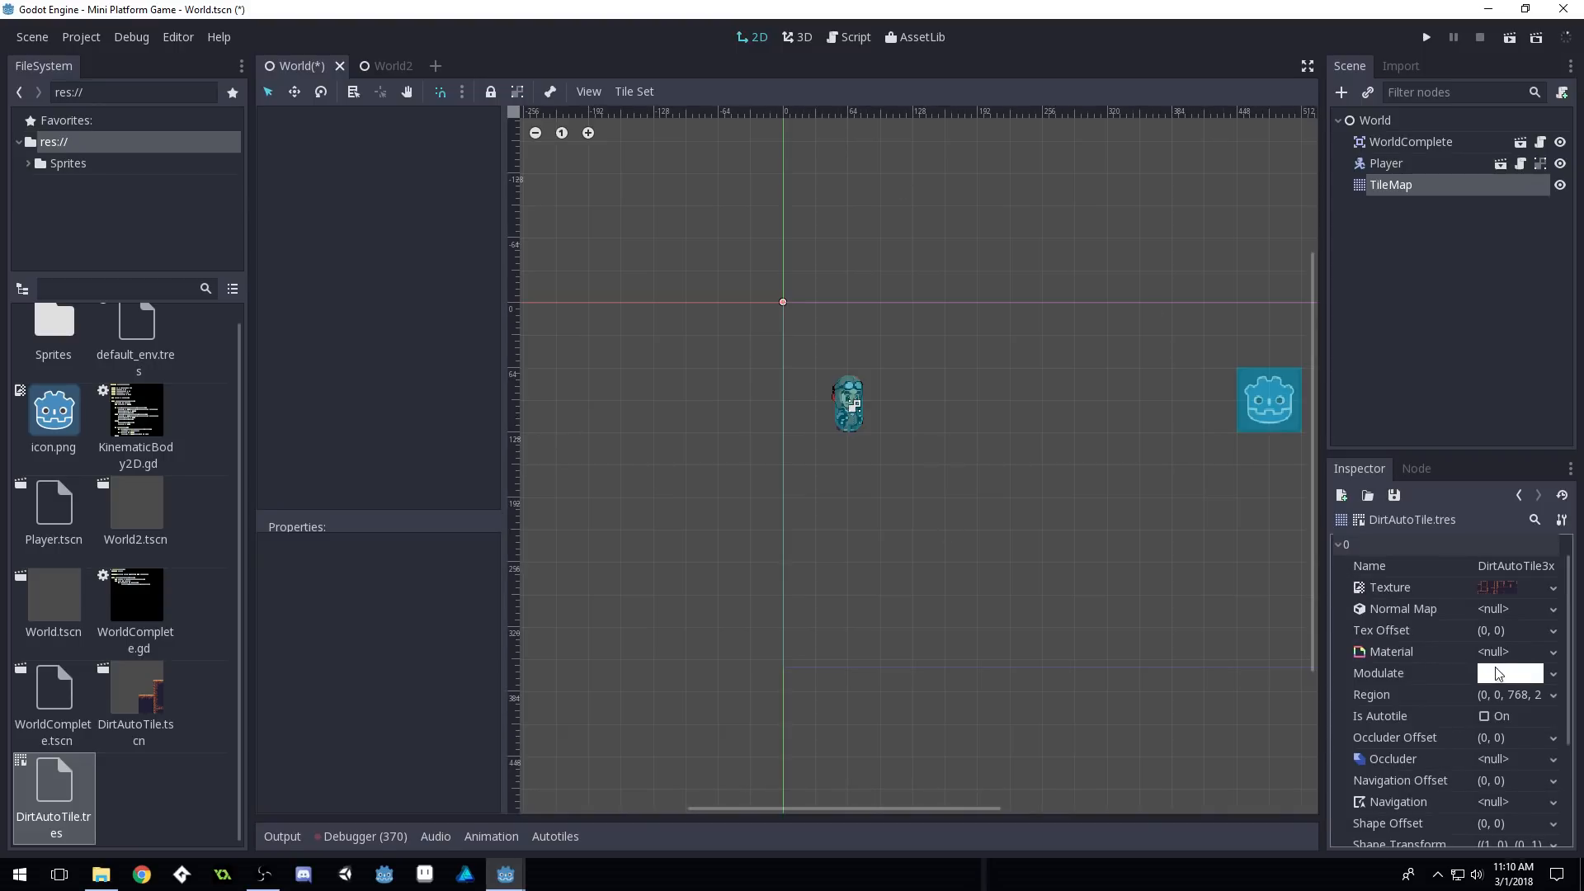
{"action": "left_click", "coordinate": [1485, 717]}
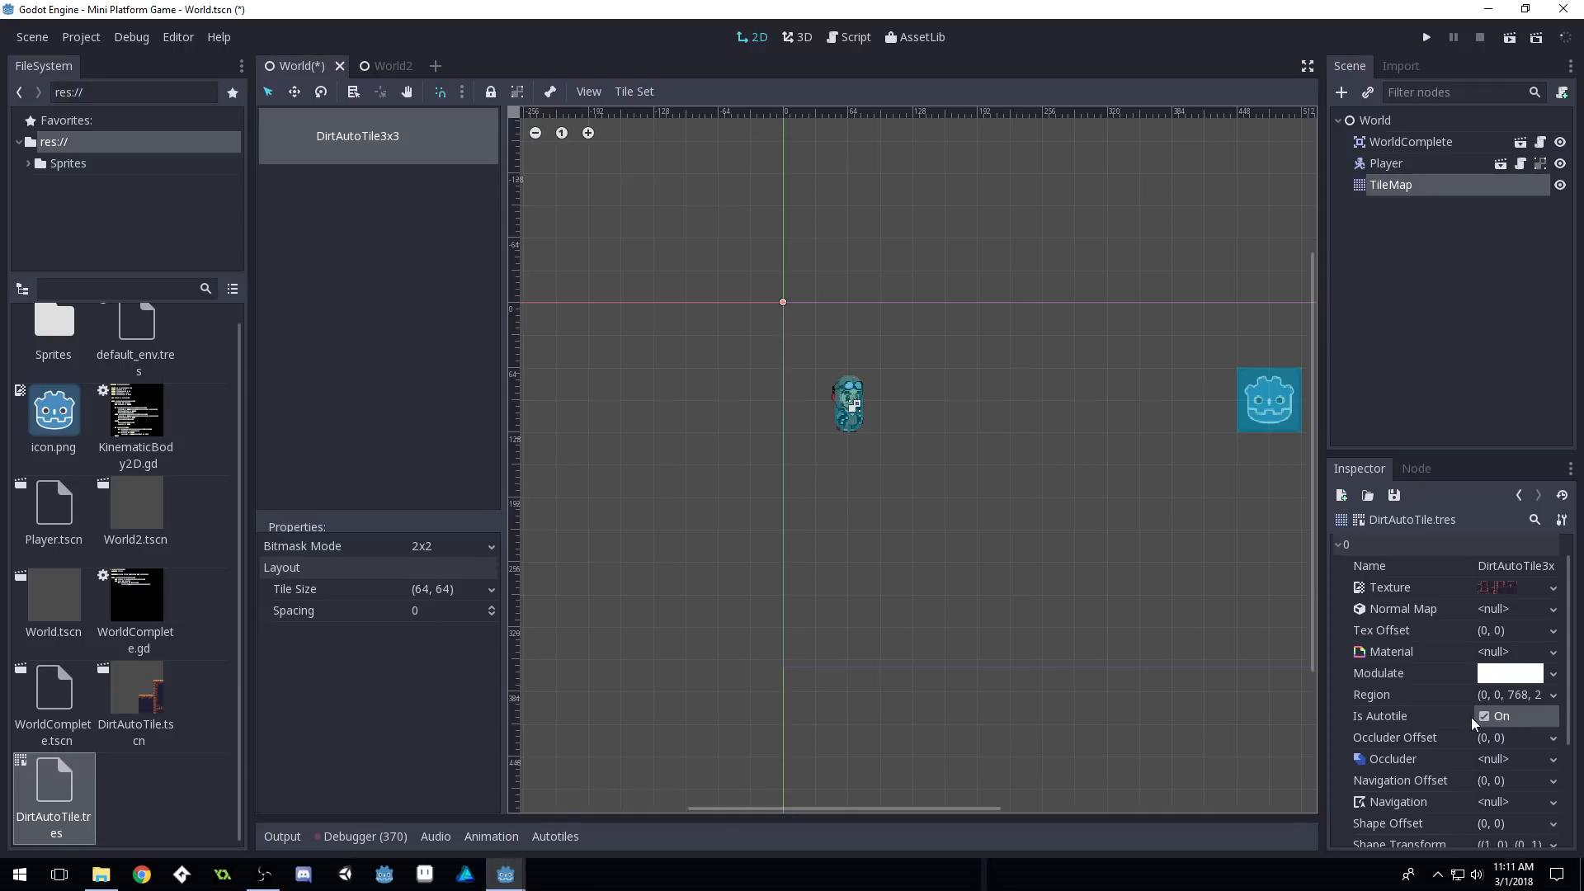
Open the autotile editor with more room for the tiles and set the icon to the sixth tile in the bottom row
{"action": "left_click", "coordinate": [556, 837]}
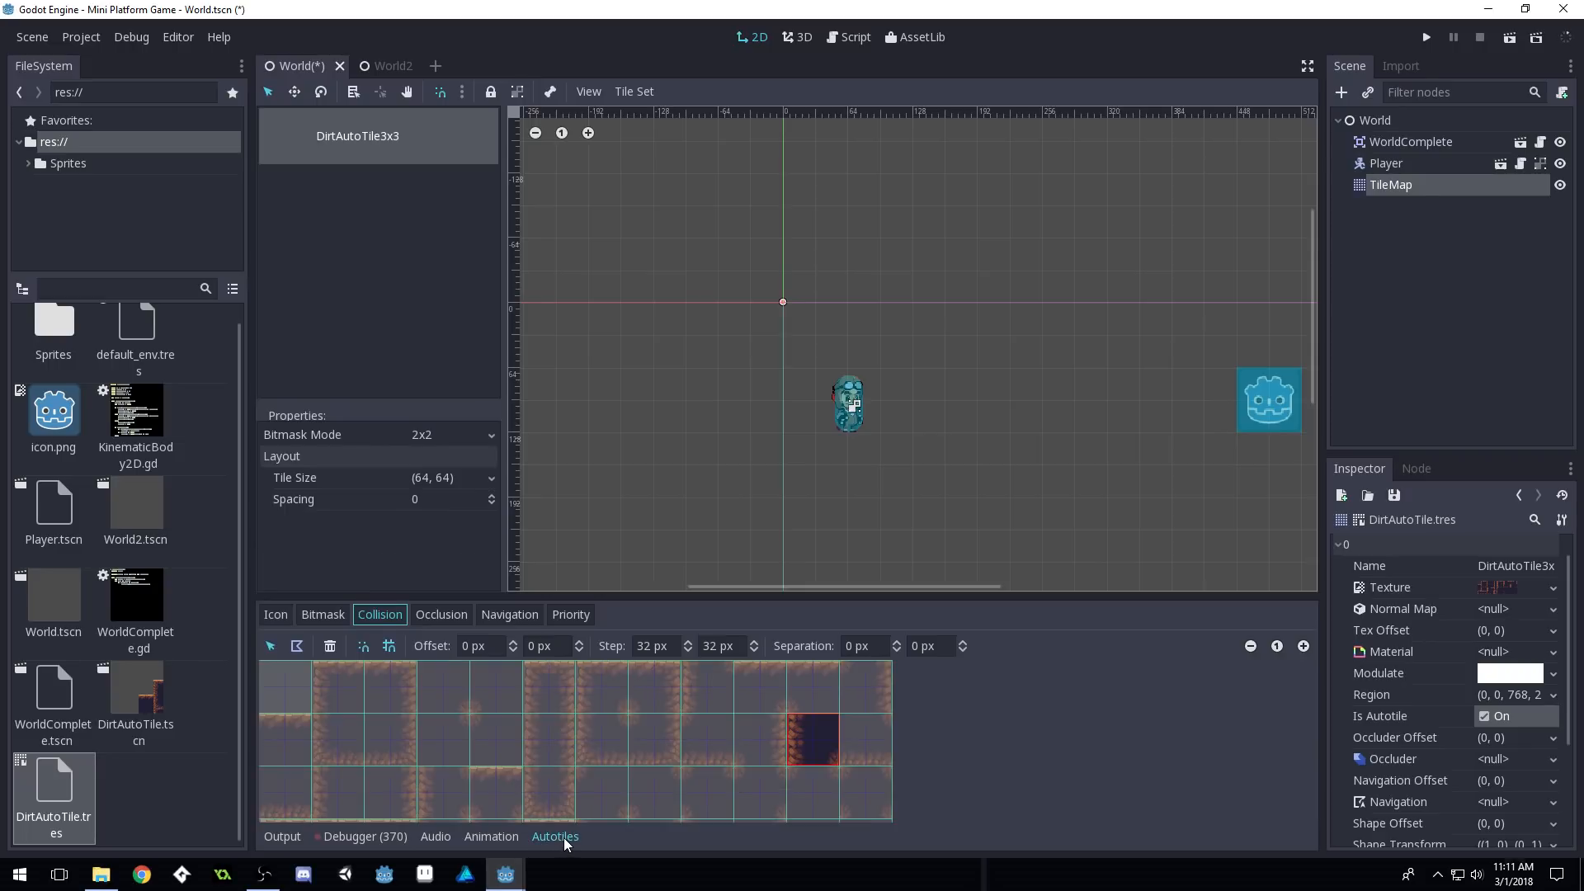
{"action": "left_click_drag", "start_coordinate": [504, 397], "coordinate": [450, 397]}
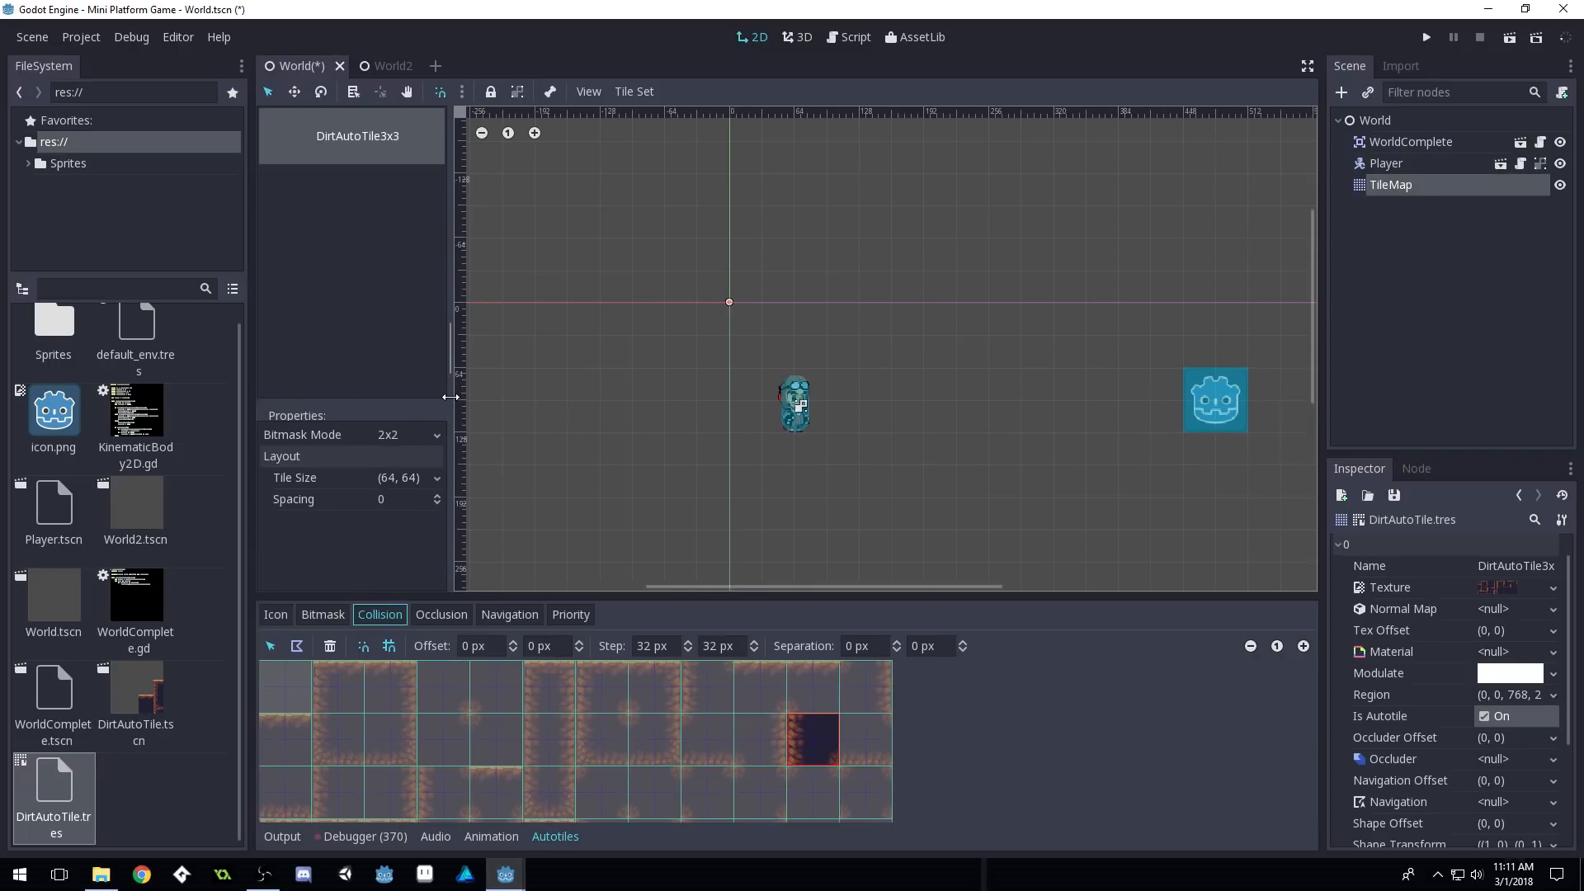
{"action": "left_click_drag", "start_coordinate": [788, 597], "coordinate": [806, 515]}
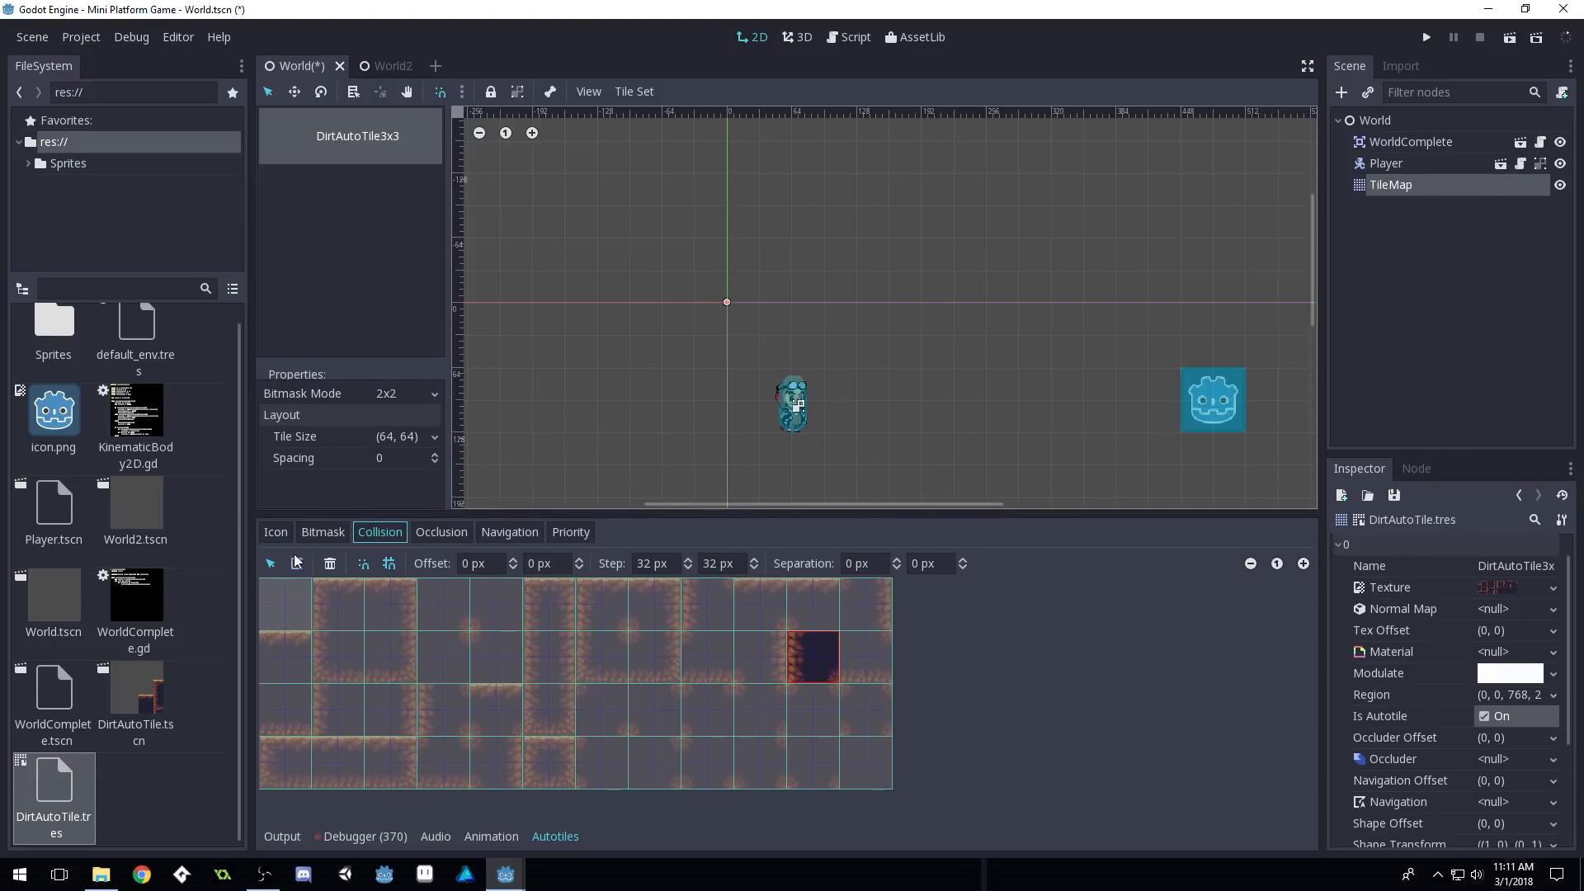
{"action": "left_click", "coordinate": [266, 535]}
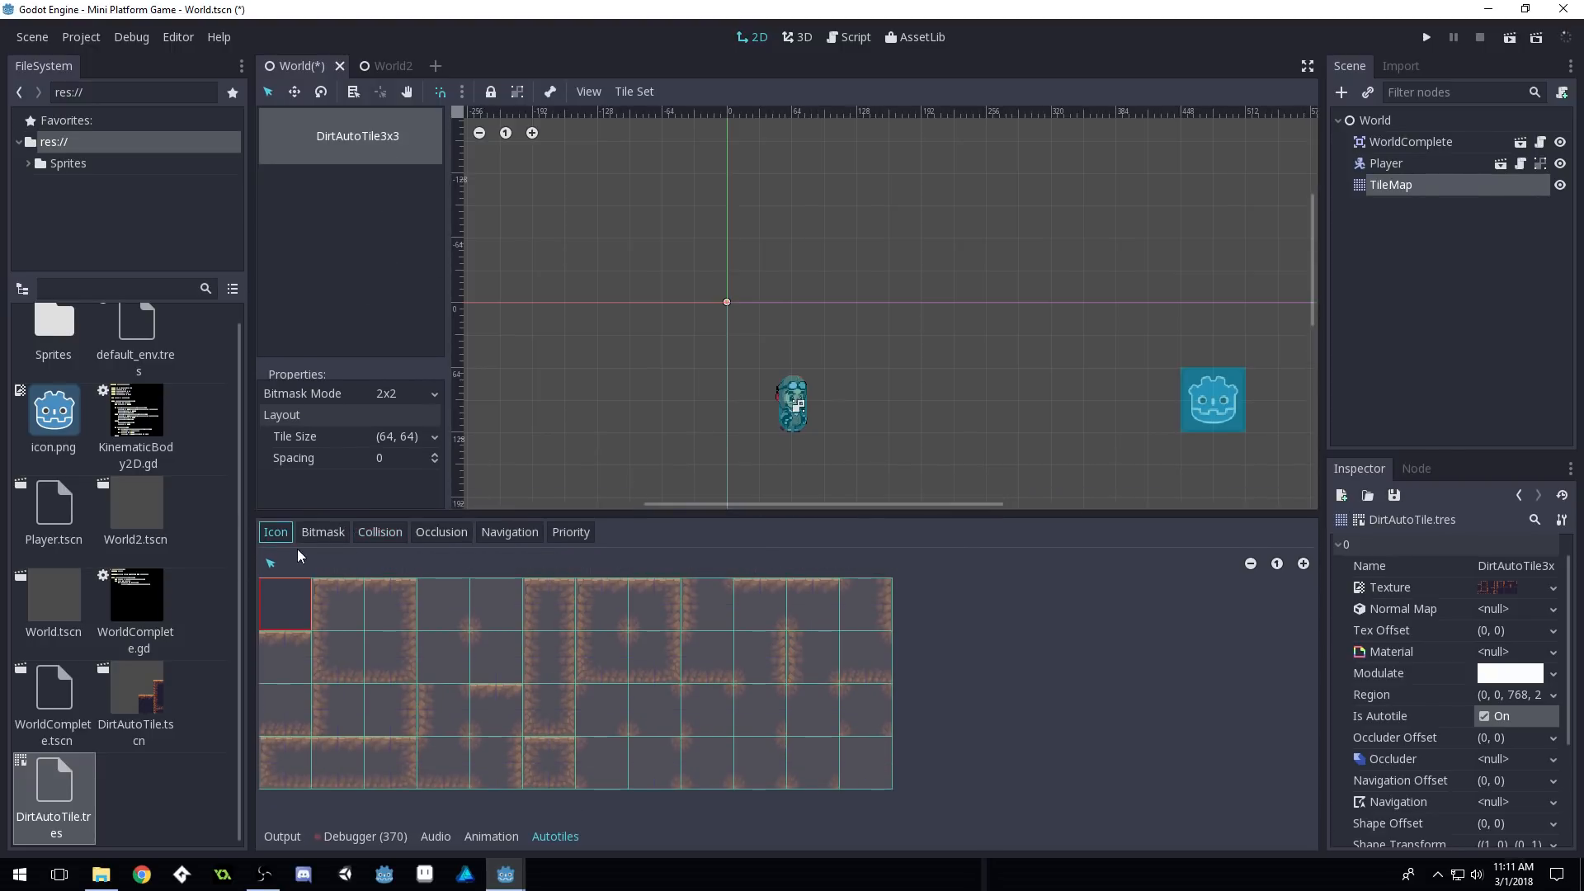
{"action": "left_click", "coordinate": [557, 776]}
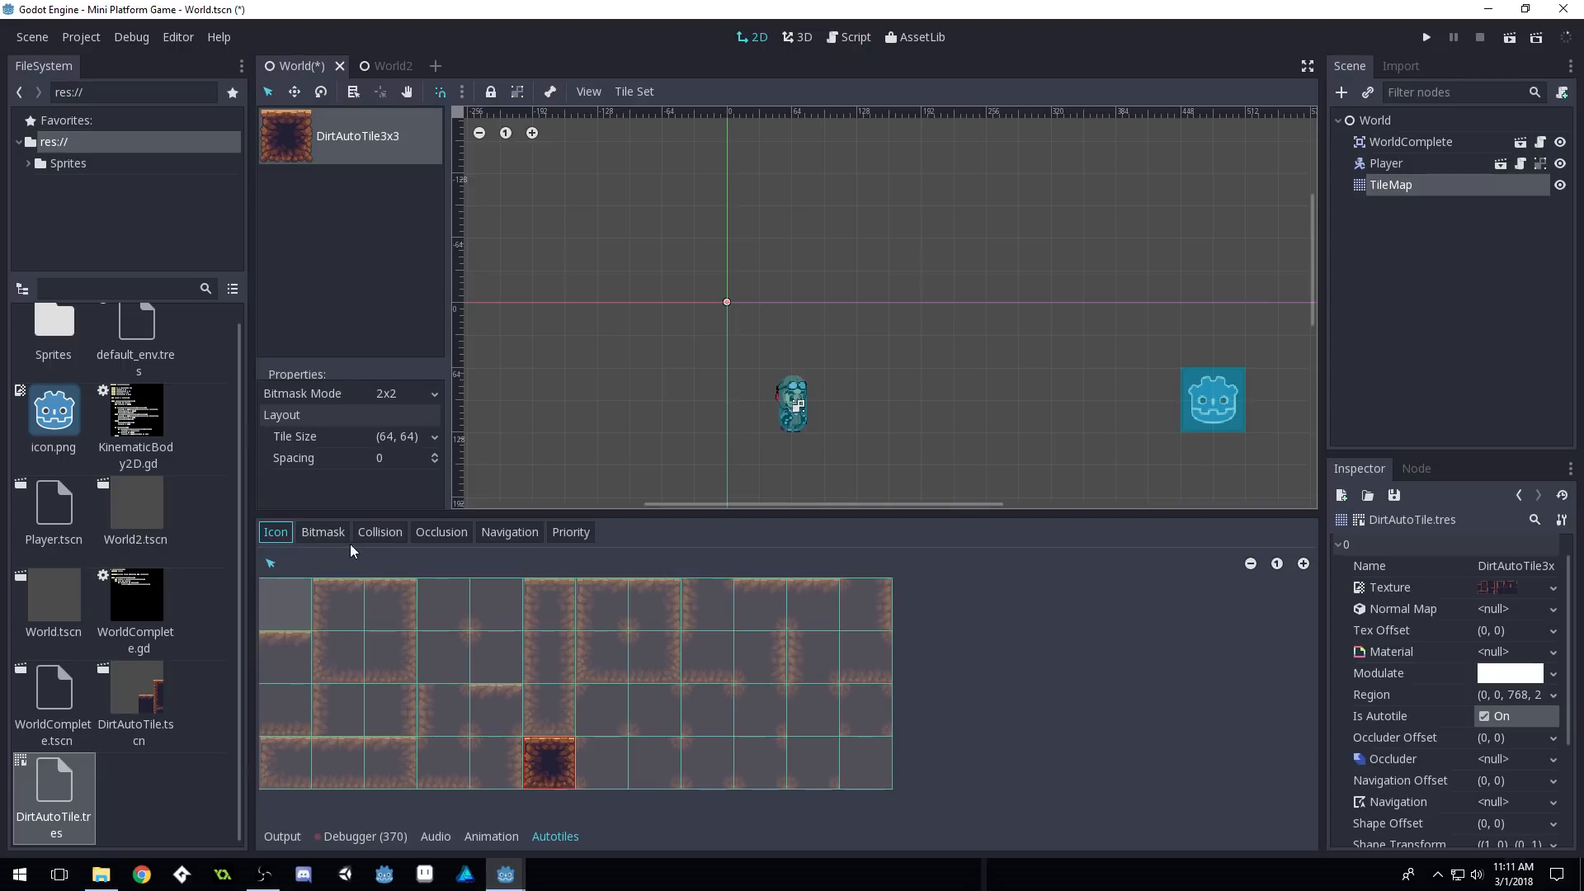
Switch to bitmask editing for DirtAutoTile3x3 and set the Bitmask Mode to 3x3
{"action": "left_click", "coordinate": [324, 536]}
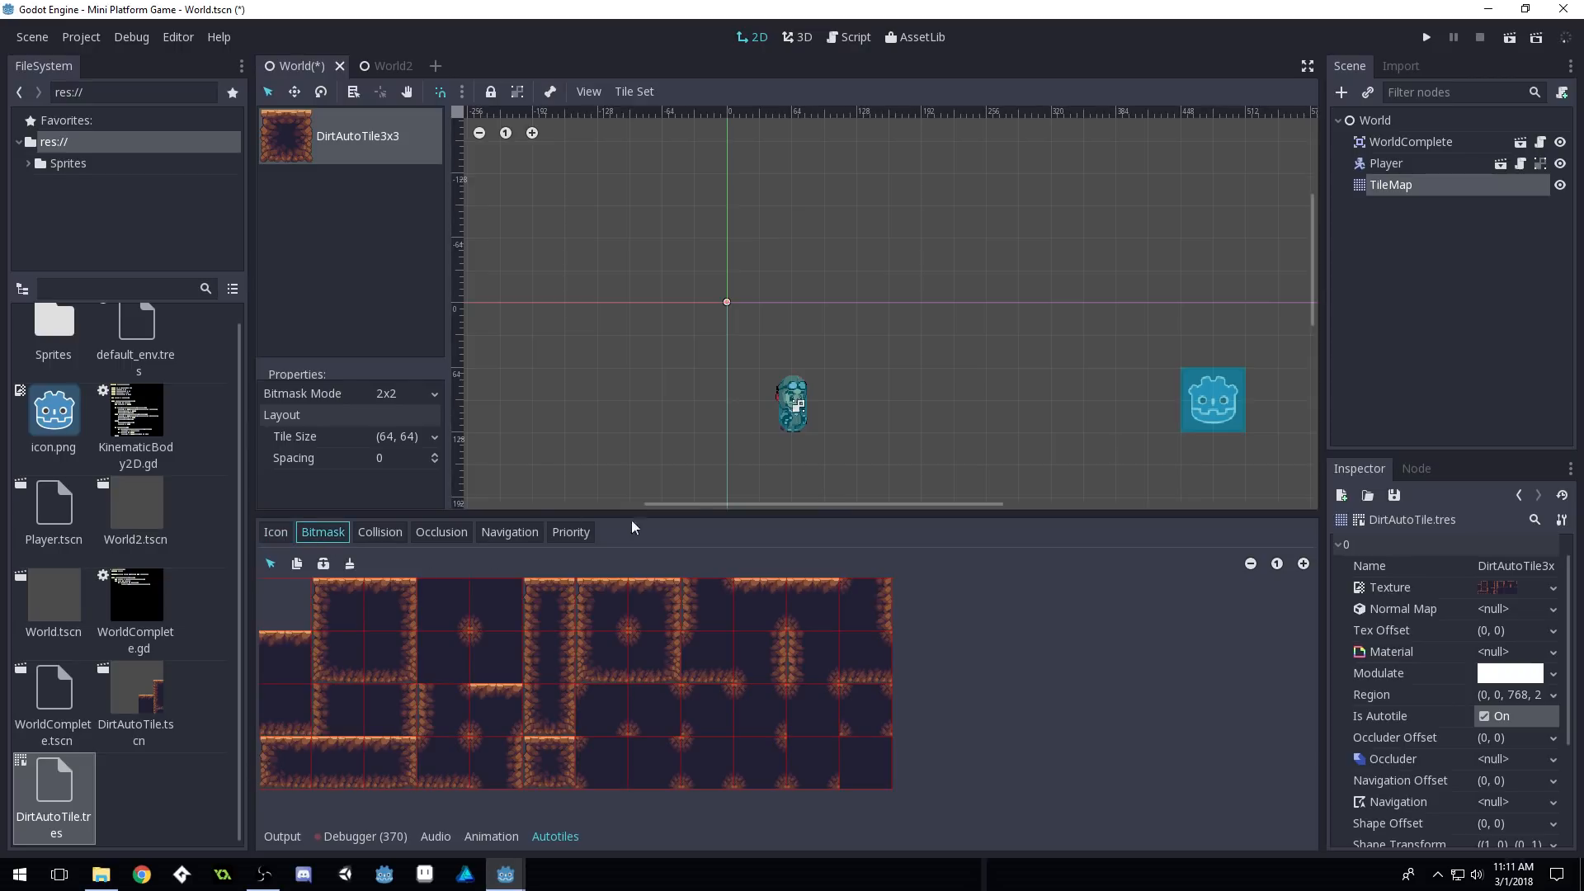
{"action": "mouse_move", "coordinate": [694, 515]}
{"action": "left_mouse_down"}
{"action": "mouse_move", "coordinate": [704, 429]}
{"action": "mouse_move", "coordinate": [701, 511]}
{"action": "mouse_move", "coordinate": [719, 532]}
{"action": "left_mouse_up"}
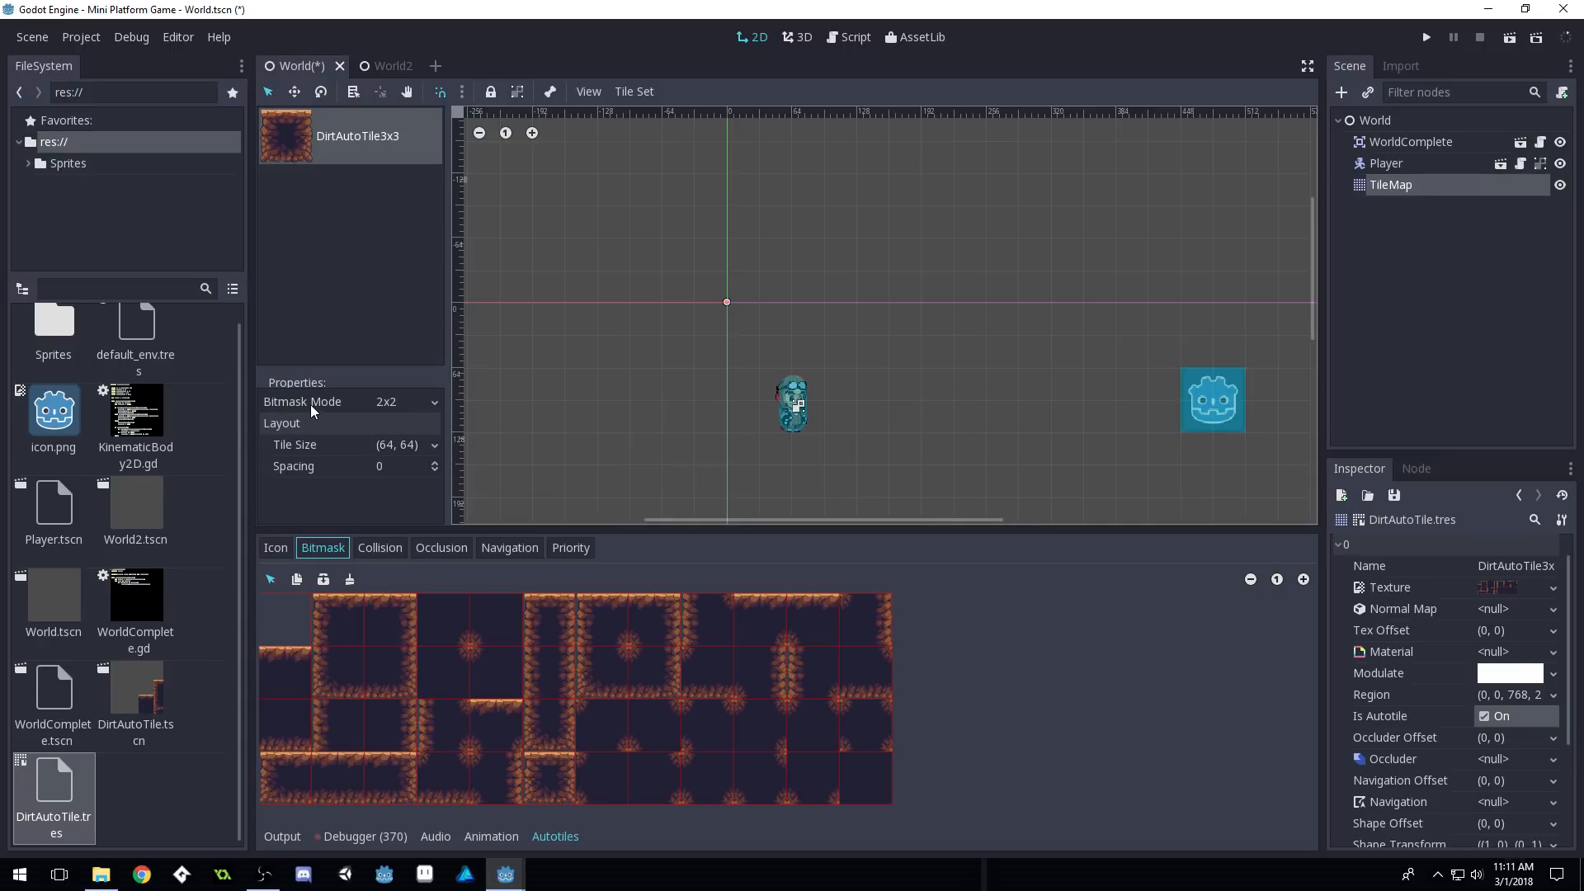
{"action": "left_click", "coordinate": [388, 403]}
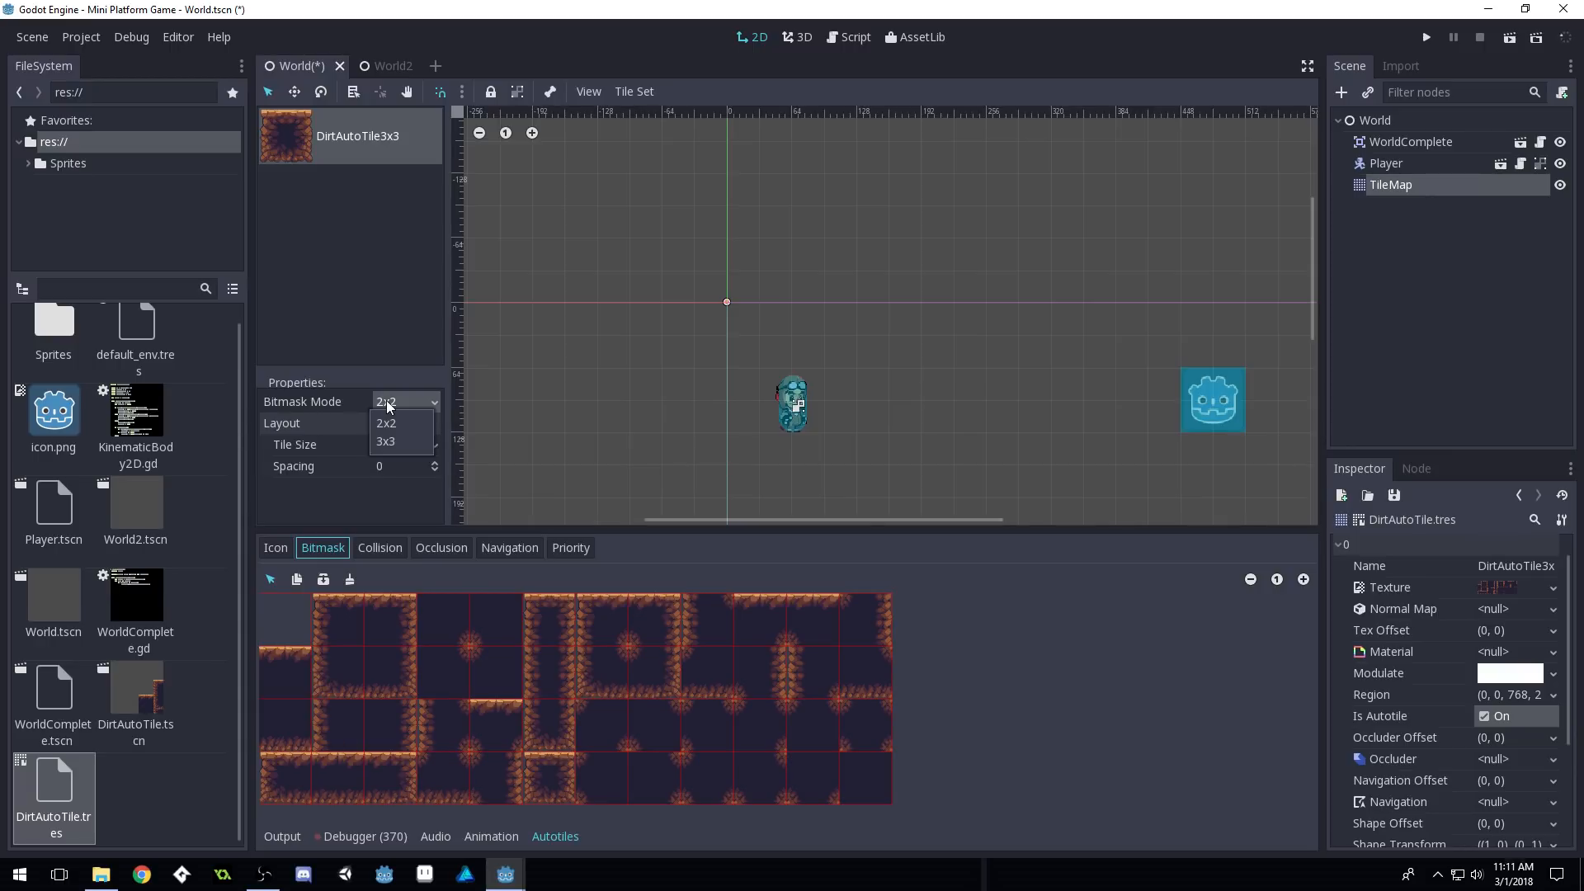
{"action": "left_click", "coordinate": [391, 443]}
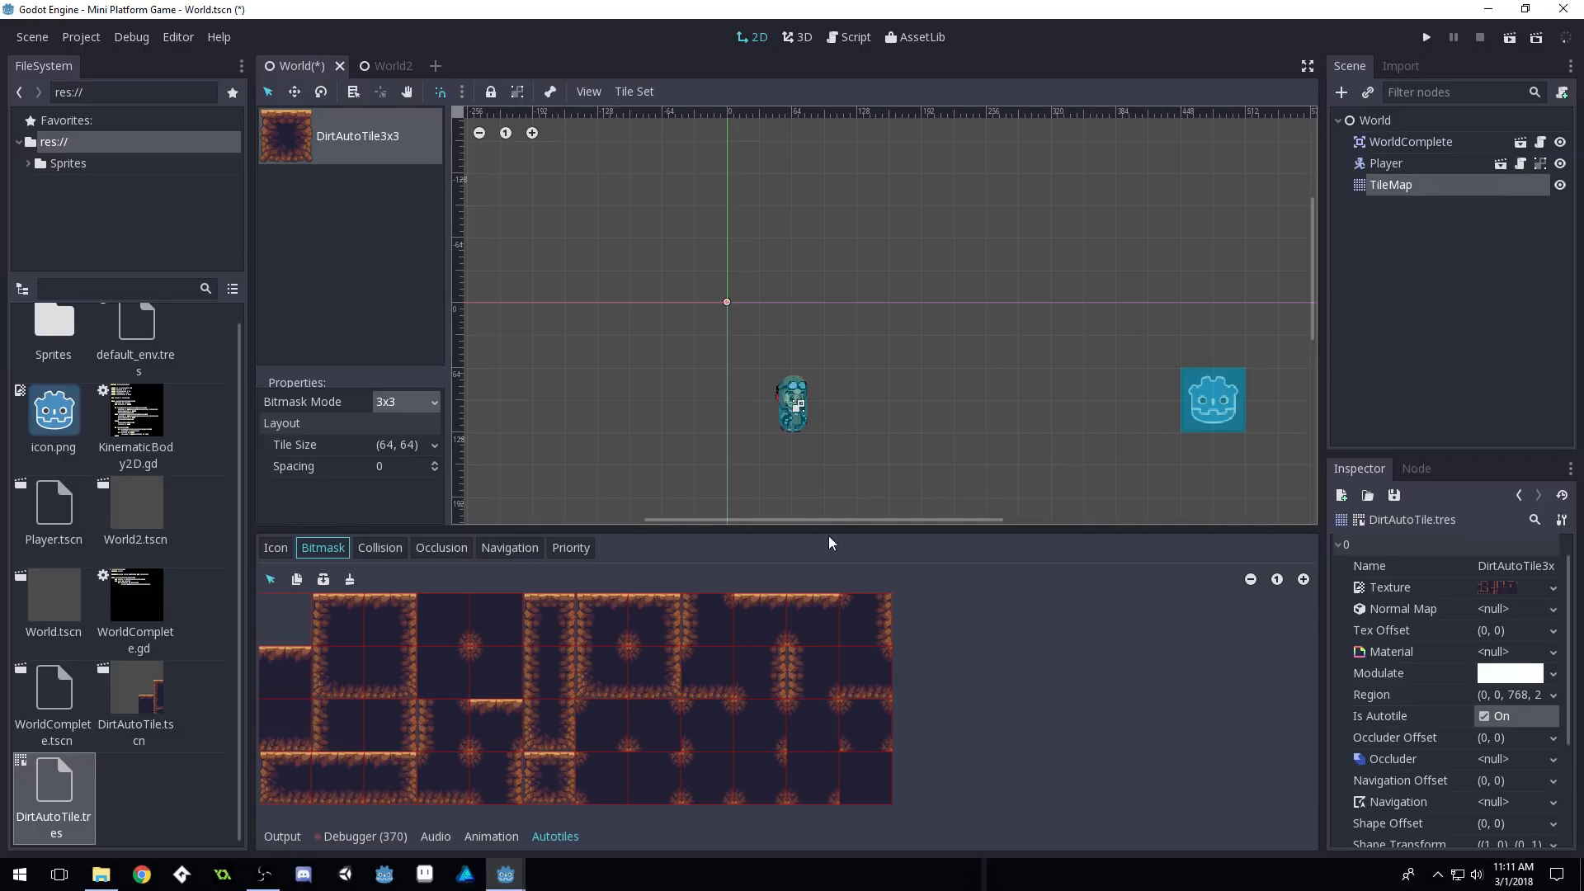
Paint the 3x3 bitmask over the dirt areas of all the tiles, leaving out borders and corner rocks, and save the scene
{"action": "left_click_drag", "start_coordinate": [793, 527], "coordinate": [811, 424]}
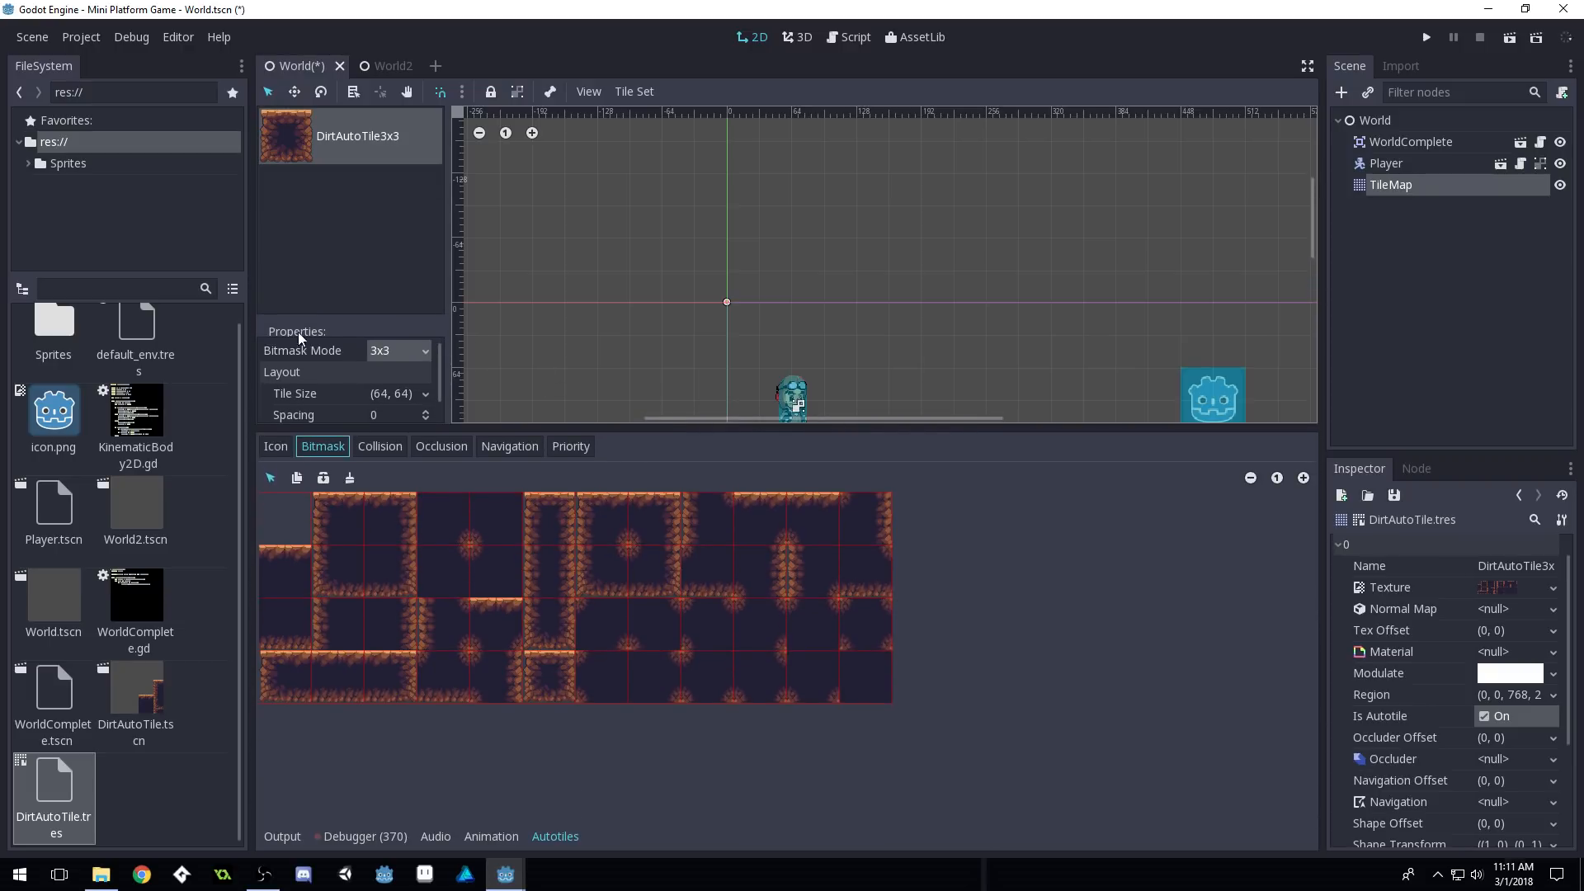
{"action": "left_click_drag", "start_coordinate": [325, 325], "coordinate": [335, 235]}
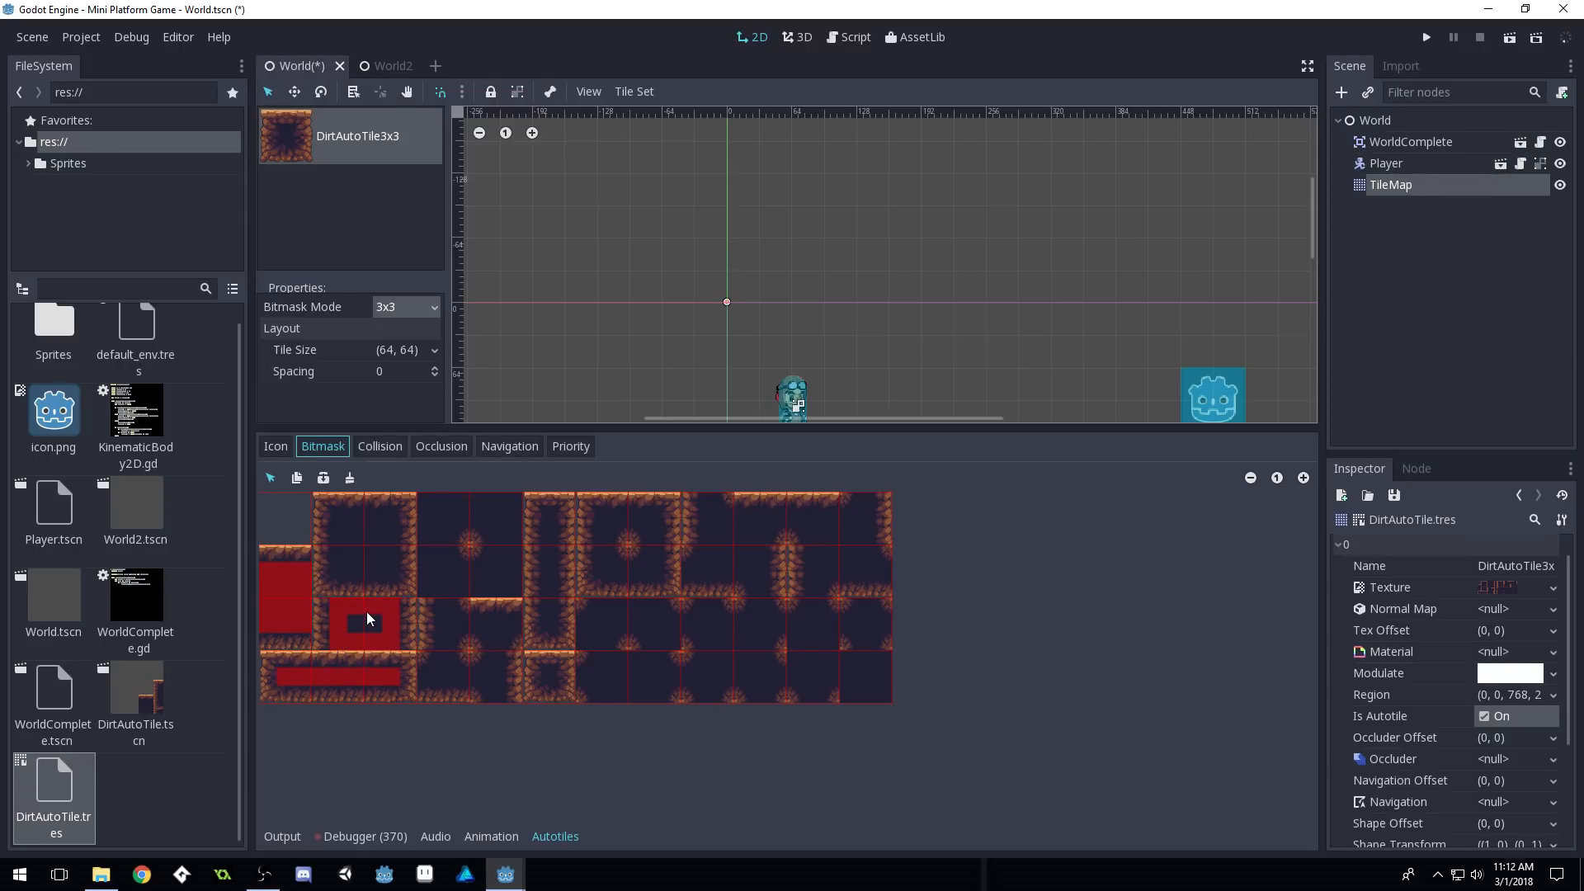
{"action": "left_click", "coordinate": [339, 558]}
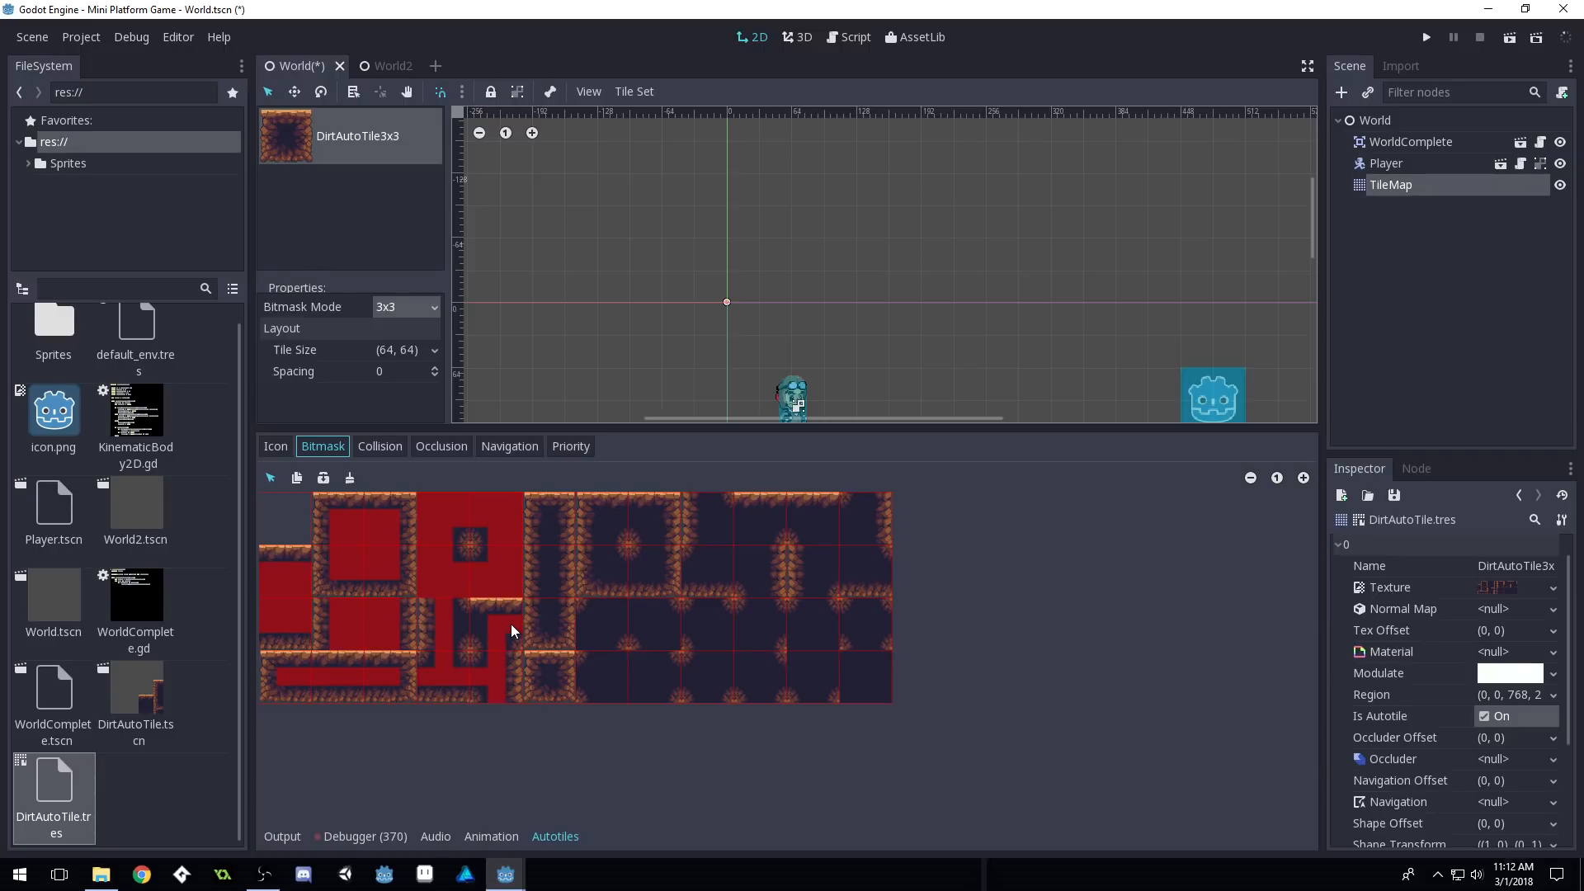
{"action": "mouse_move", "coordinate": [548, 630]}
{"action": "left_mouse_down"}
{"action": "mouse_move", "coordinate": [556, 521]}
{"action": "mouse_move", "coordinate": [606, 577]}
{"action": "mouse_move", "coordinate": [656, 573]}
{"action": "mouse_move", "coordinate": [653, 518]}
{"action": "mouse_move", "coordinate": [629, 531]}
{"action": "left_mouse_up"}
{"action": "left_click", "coordinate": [553, 681]}
{"action": "mouse_move", "coordinate": [583, 625]}
{"action": "left_mouse_down"}
{"action": "mouse_move", "coordinate": [599, 638]}
{"action": "mouse_move", "coordinate": [605, 617]}
{"action": "mouse_move", "coordinate": [631, 620]}
{"action": "left_mouse_up"}
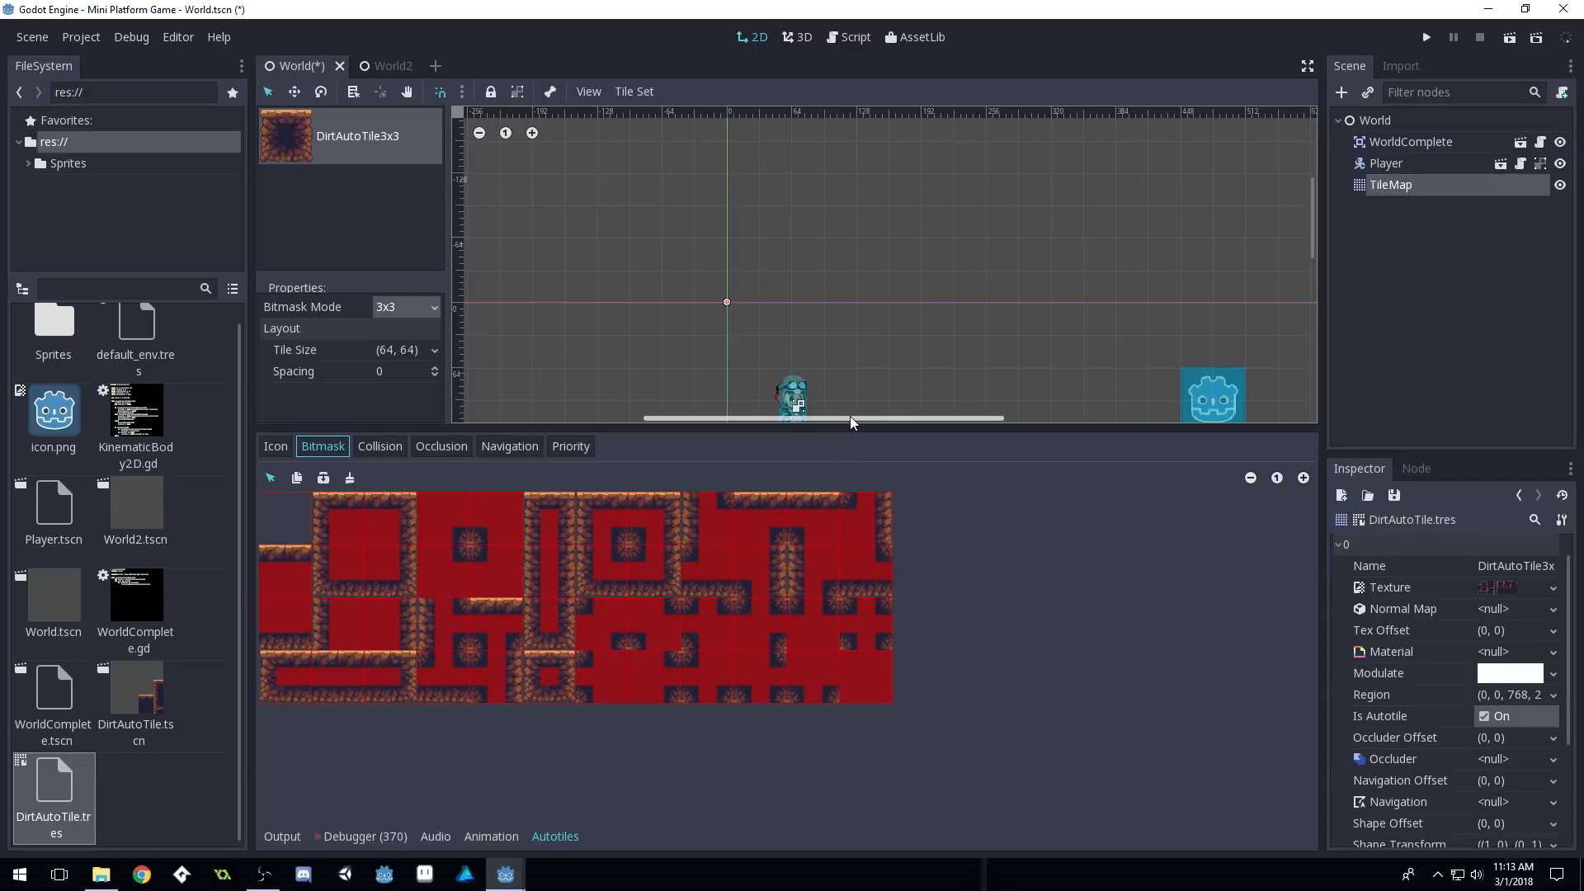
{"action": "key", "text": "ctrl+s"}
Paint dirt autotile platforms above and below the player in the TileMap, and test-run the game to check them
{"action": "left_click", "coordinate": [1403, 188]}
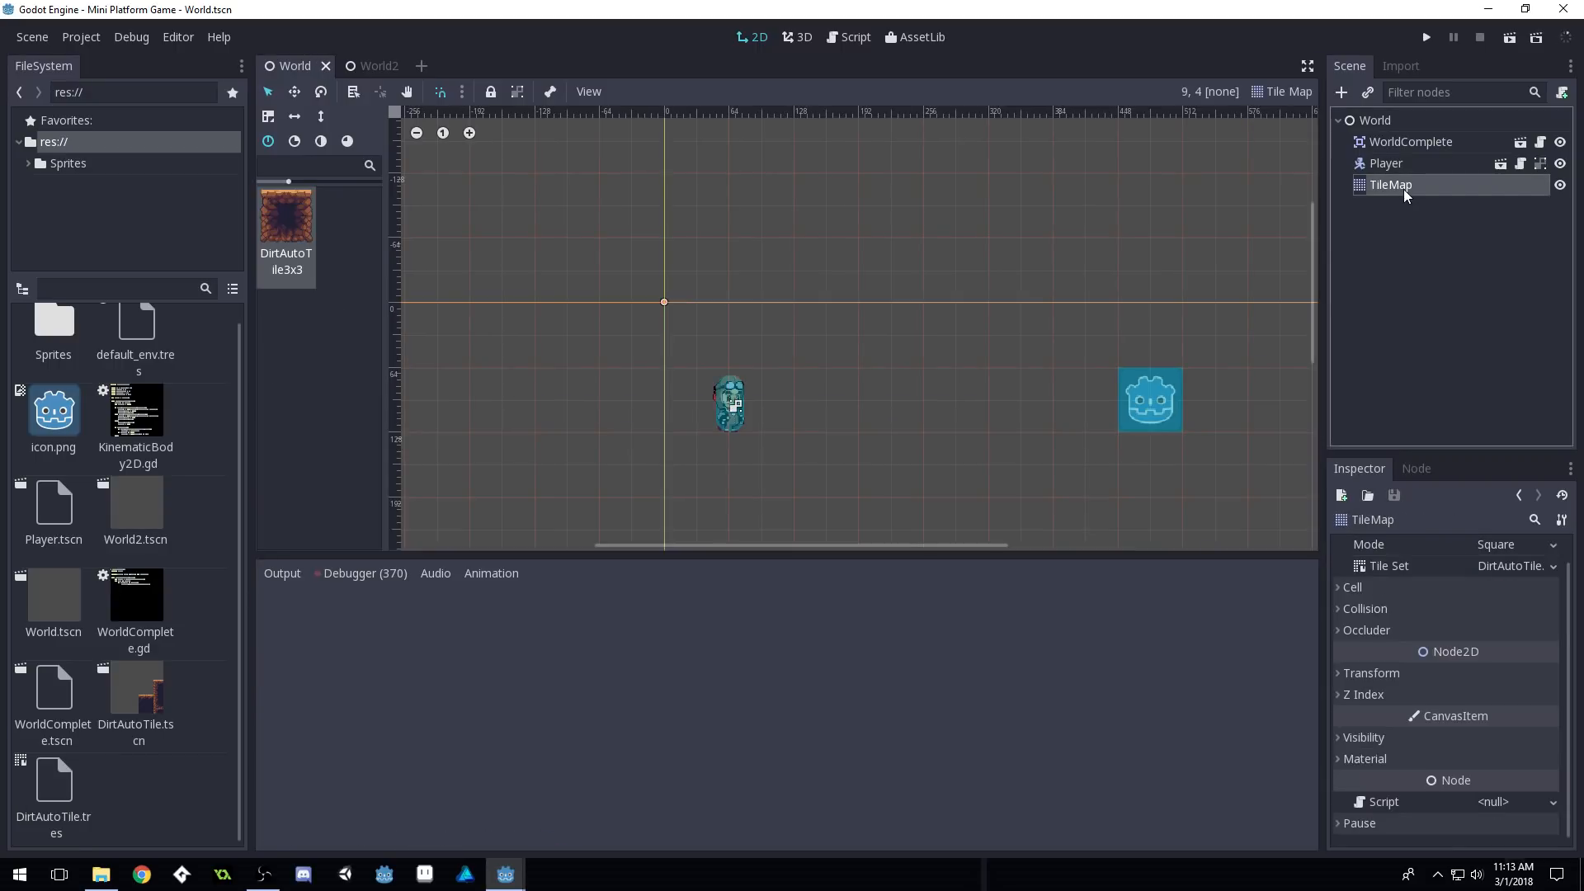
{"action": "mouse_move", "coordinate": [799, 315]}
{"action": "left_mouse_down"}
{"action": "mouse_move", "coordinate": [726, 340]}
{"action": "mouse_move", "coordinate": [924, 340]}
{"action": "mouse_move", "coordinate": [843, 308]}
{"action": "mouse_move", "coordinate": [924, 259]}
{"action": "mouse_move", "coordinate": [977, 363]}
{"action": "mouse_move", "coordinate": [655, 287]}
{"action": "mouse_move", "coordinate": [545, 233]}
{"action": "mouse_move", "coordinate": [523, 432]}
{"action": "mouse_move", "coordinate": [789, 502]}
{"action": "left_mouse_up"}
{"action": "scroll", "coordinate": [749, 236], "scroll_direction": "down", "scroll_amount": 5}
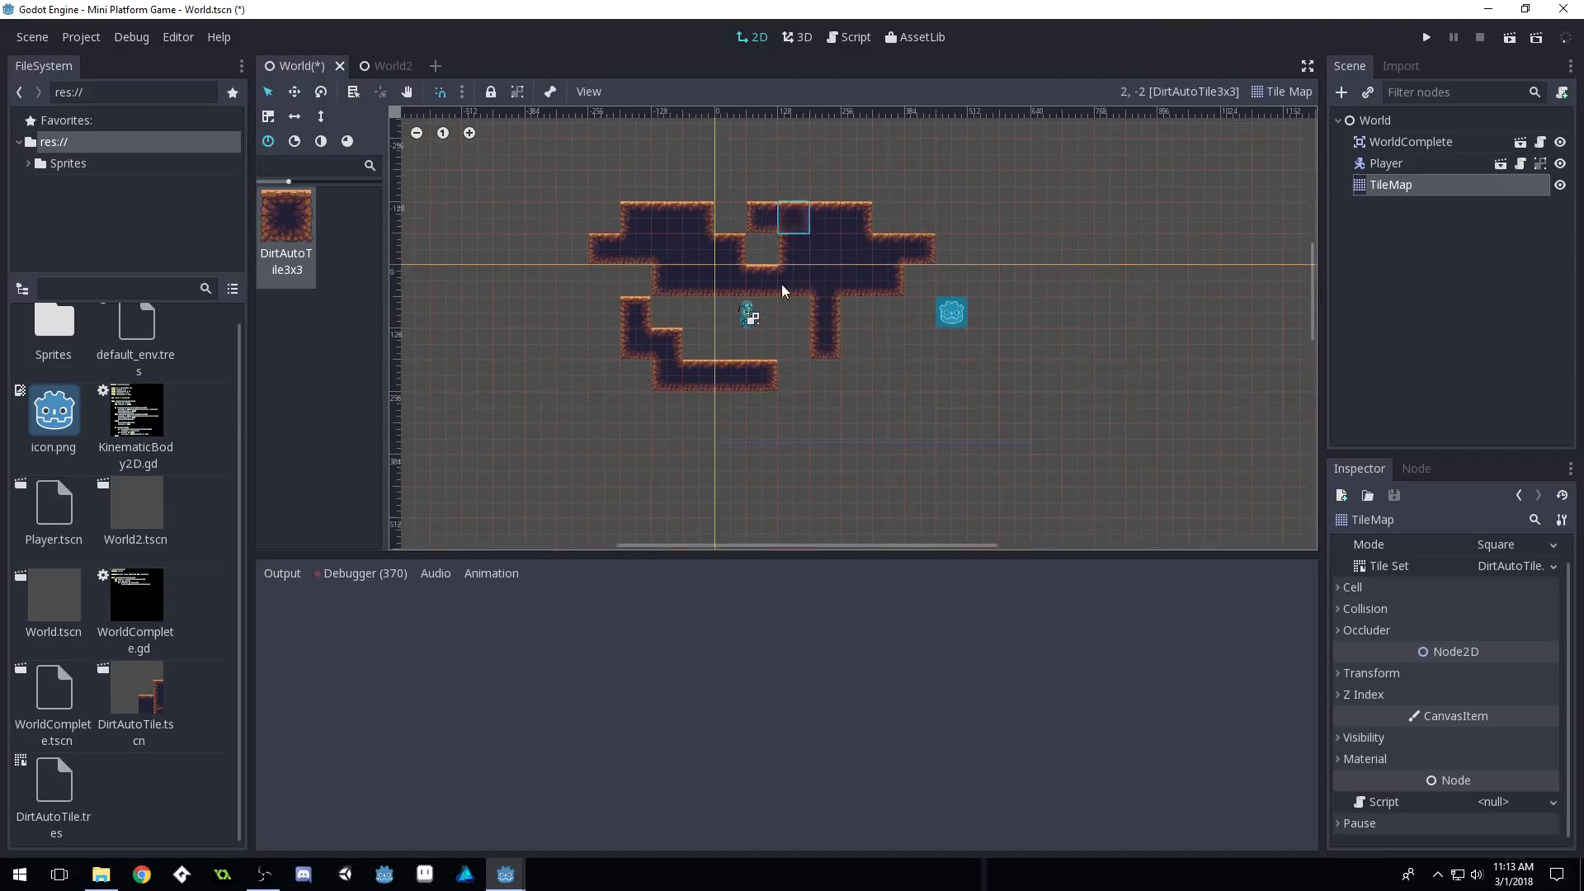
{"action": "scroll", "coordinate": [796, 458], "scroll_direction": "up", "scroll_amount": 3}
{"action": "scroll", "coordinate": [798, 424], "scroll_direction": "down", "scroll_amount": 2}
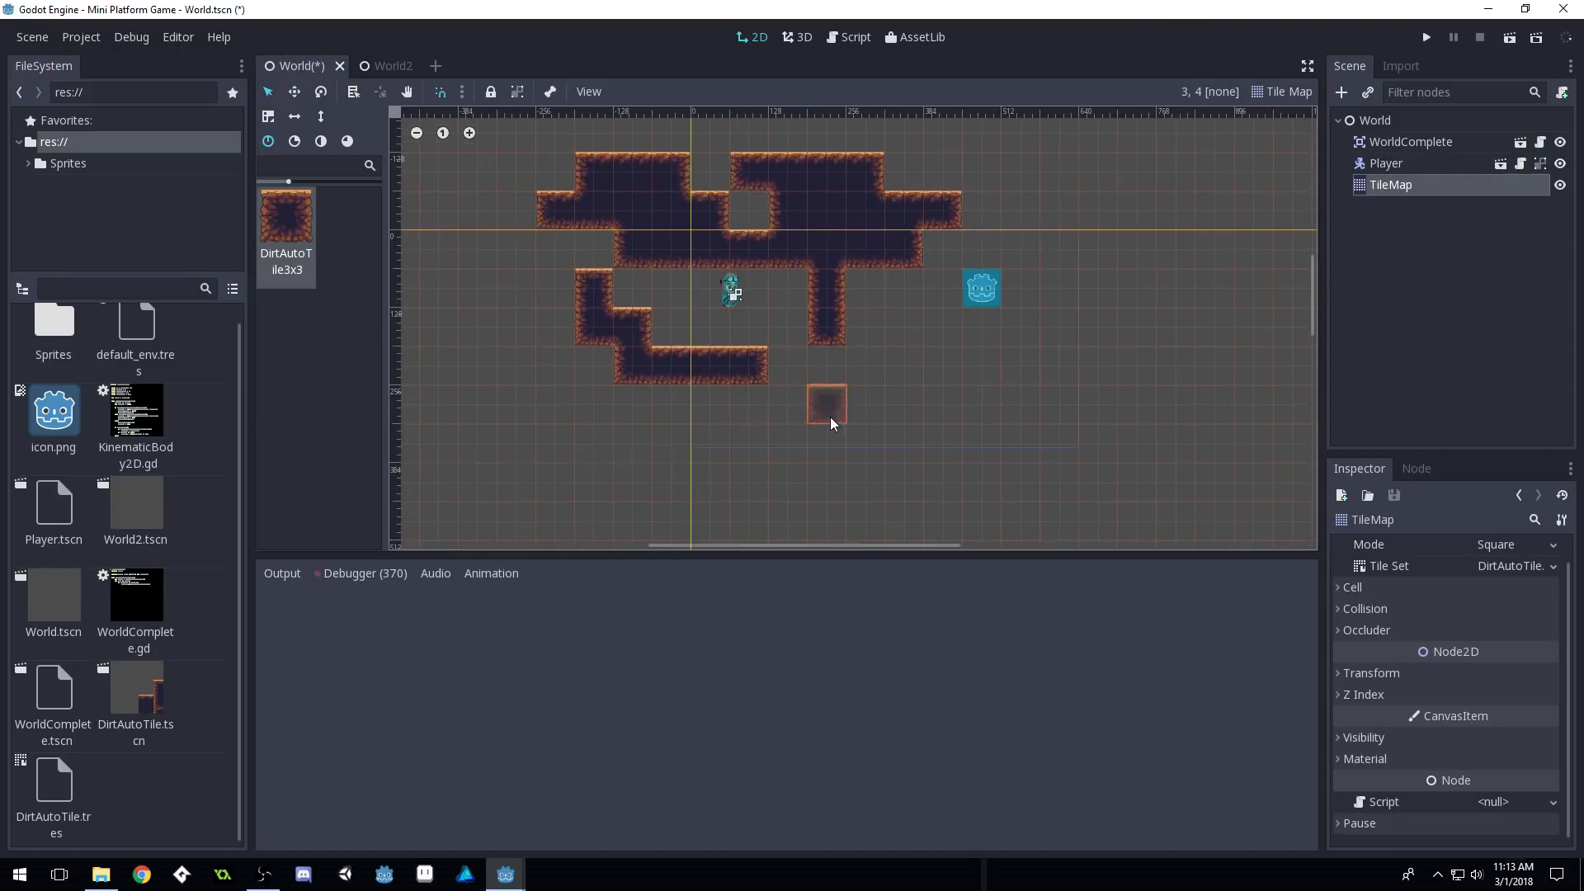
{"action": "mouse_move", "coordinate": [831, 419]}
{"action": "left_mouse_down"}
{"action": "mouse_move", "coordinate": [793, 413]}
{"action": "mouse_move", "coordinate": [877, 439]}
{"action": "mouse_move", "coordinate": [904, 317]}
{"action": "left_mouse_up"}
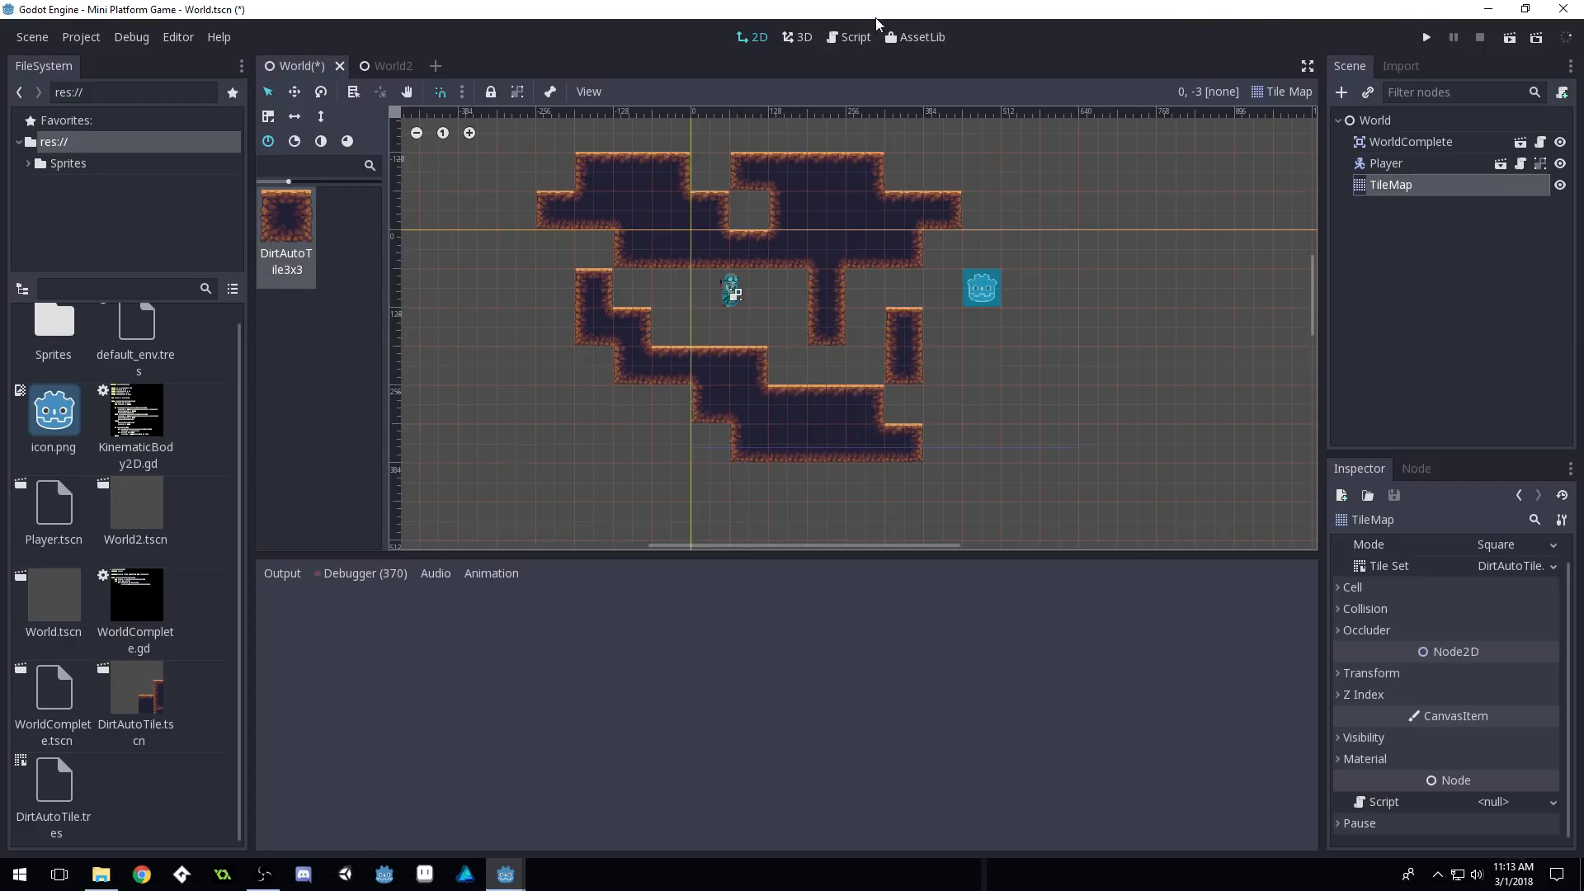
{"action": "left_click", "coordinate": [1426, 38]}
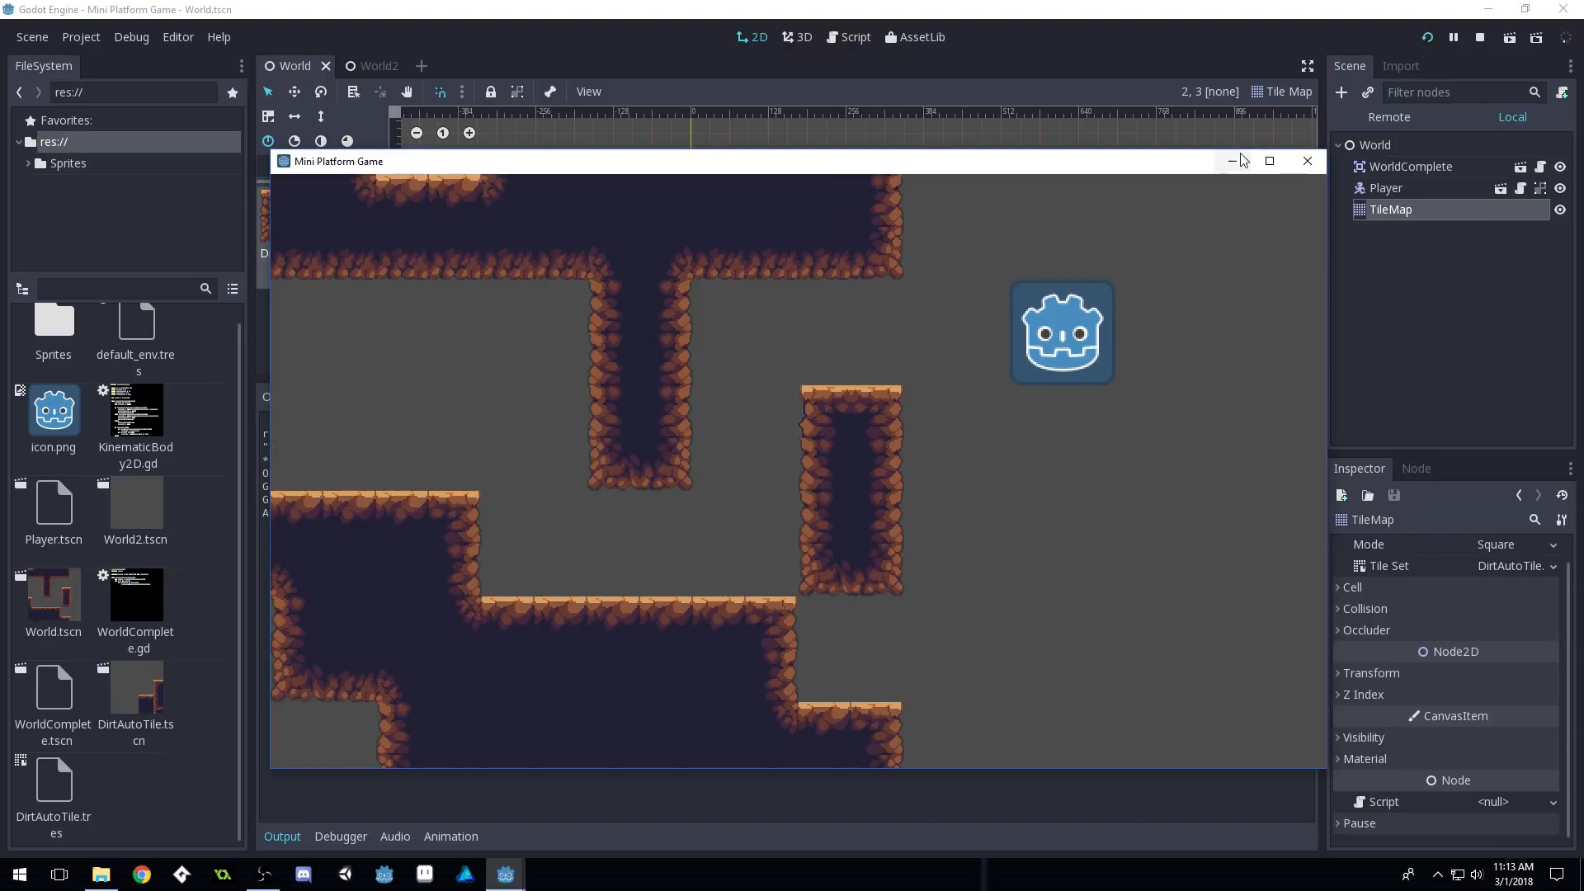
{"action": "left_click", "coordinate": [1308, 161]}
Erase the upper dirt platforms and hanging pillar, and extend the lower ground with raised columns under and beyond the Godot icon
{"action": "mouse_move", "coordinate": [739, 193]}
{"action": "right_mouse_down"}
{"action": "mouse_move", "coordinate": [780, 176]}
{"action": "mouse_move", "coordinate": [692, 210]}
{"action": "mouse_move", "coordinate": [594, 190]}
{"action": "right_mouse_up"}
{"action": "scroll", "coordinate": [817, 159], "scroll_direction": "down", "scroll_amount": 2}
{"action": "scroll", "coordinate": [807, 223], "scroll_direction": "down", "scroll_amount": 6}
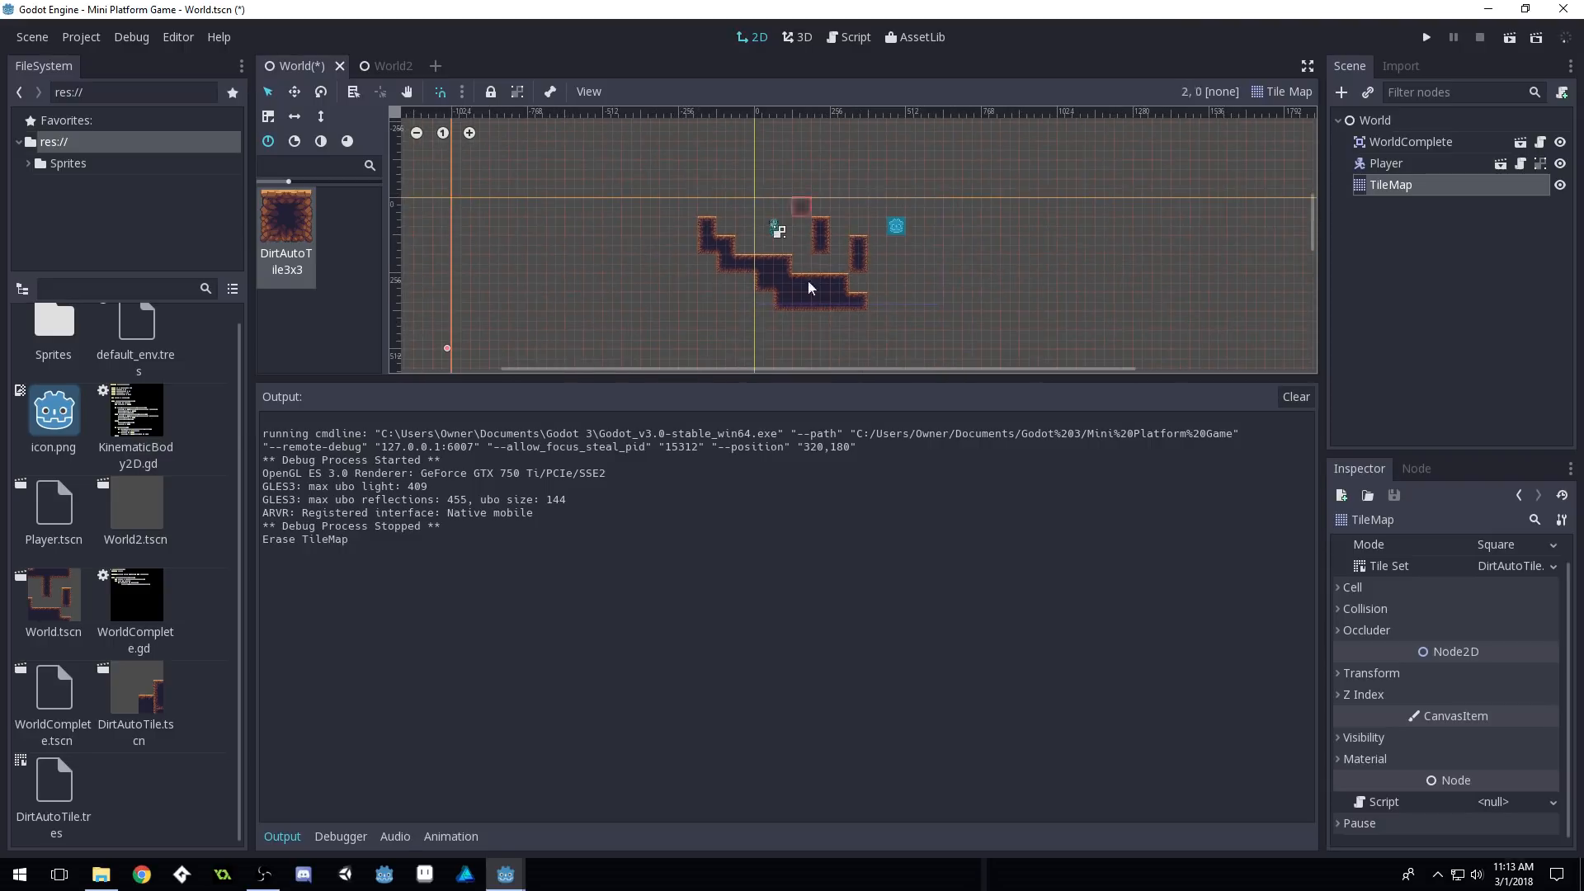
{"action": "scroll", "coordinate": [809, 281], "scroll_direction": "up", "scroll_amount": 6}
{"action": "scroll", "coordinate": [875, 280], "scroll_direction": "up", "scroll_amount": 2}
{"action": "scroll", "coordinate": [999, 148], "scroll_direction": "up", "scroll_amount": 2}
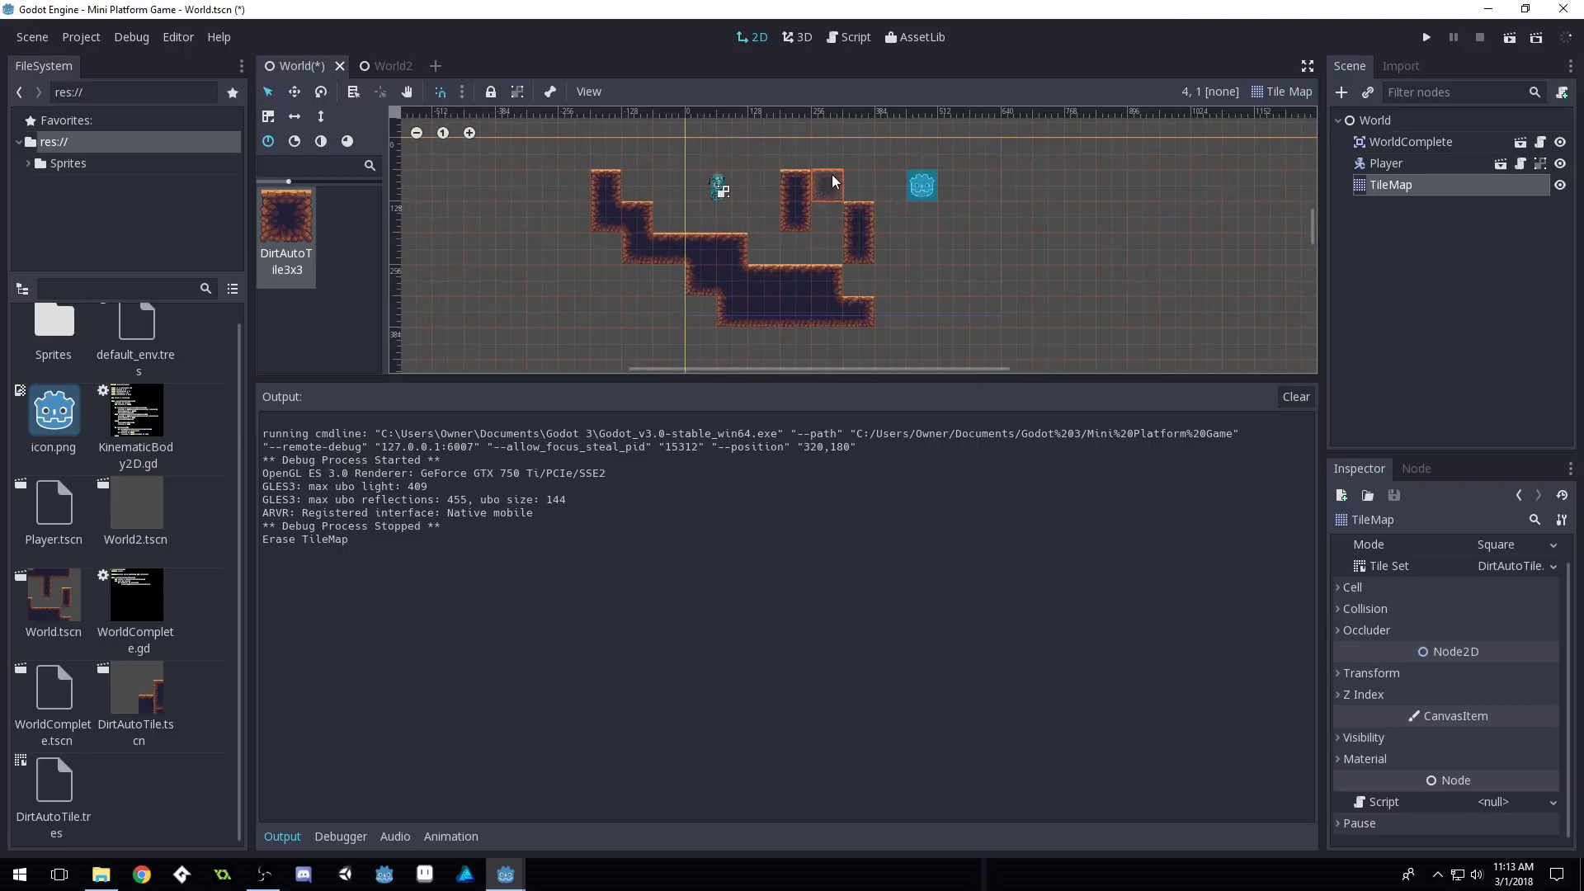
{"action": "scroll", "coordinate": [817, 184], "scroll_direction": "up", "scroll_amount": 1}
{"action": "mouse_move", "coordinate": [898, 266]}
{"action": "left_mouse_down"}
{"action": "mouse_move", "coordinate": [947, 255]}
{"action": "mouse_move", "coordinate": [908, 322]}
{"action": "mouse_move", "coordinate": [985, 301]}
{"action": "mouse_move", "coordinate": [1008, 181]}
{"action": "mouse_move", "coordinate": [1001, 313]}
{"action": "mouse_move", "coordinate": [1025, 221]}
{"action": "left_mouse_up"}
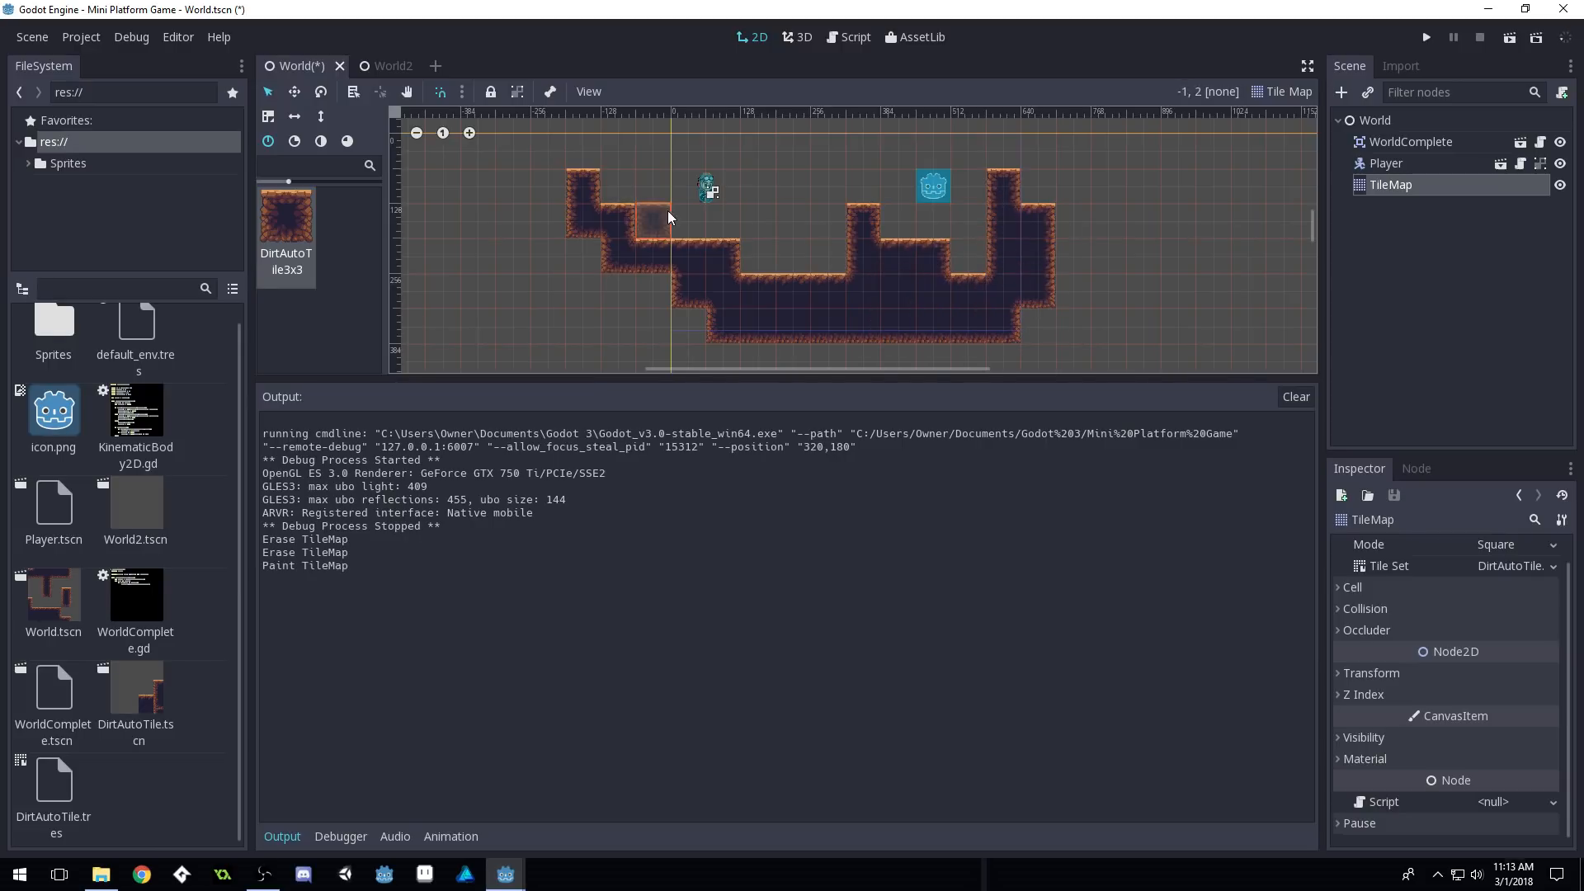
Erase the dirt tiles left of the vertical axis, enlarge the viewport and save the scene
{"action": "left_click_drag", "start_coordinate": [666, 210], "coordinate": [651, 146]}
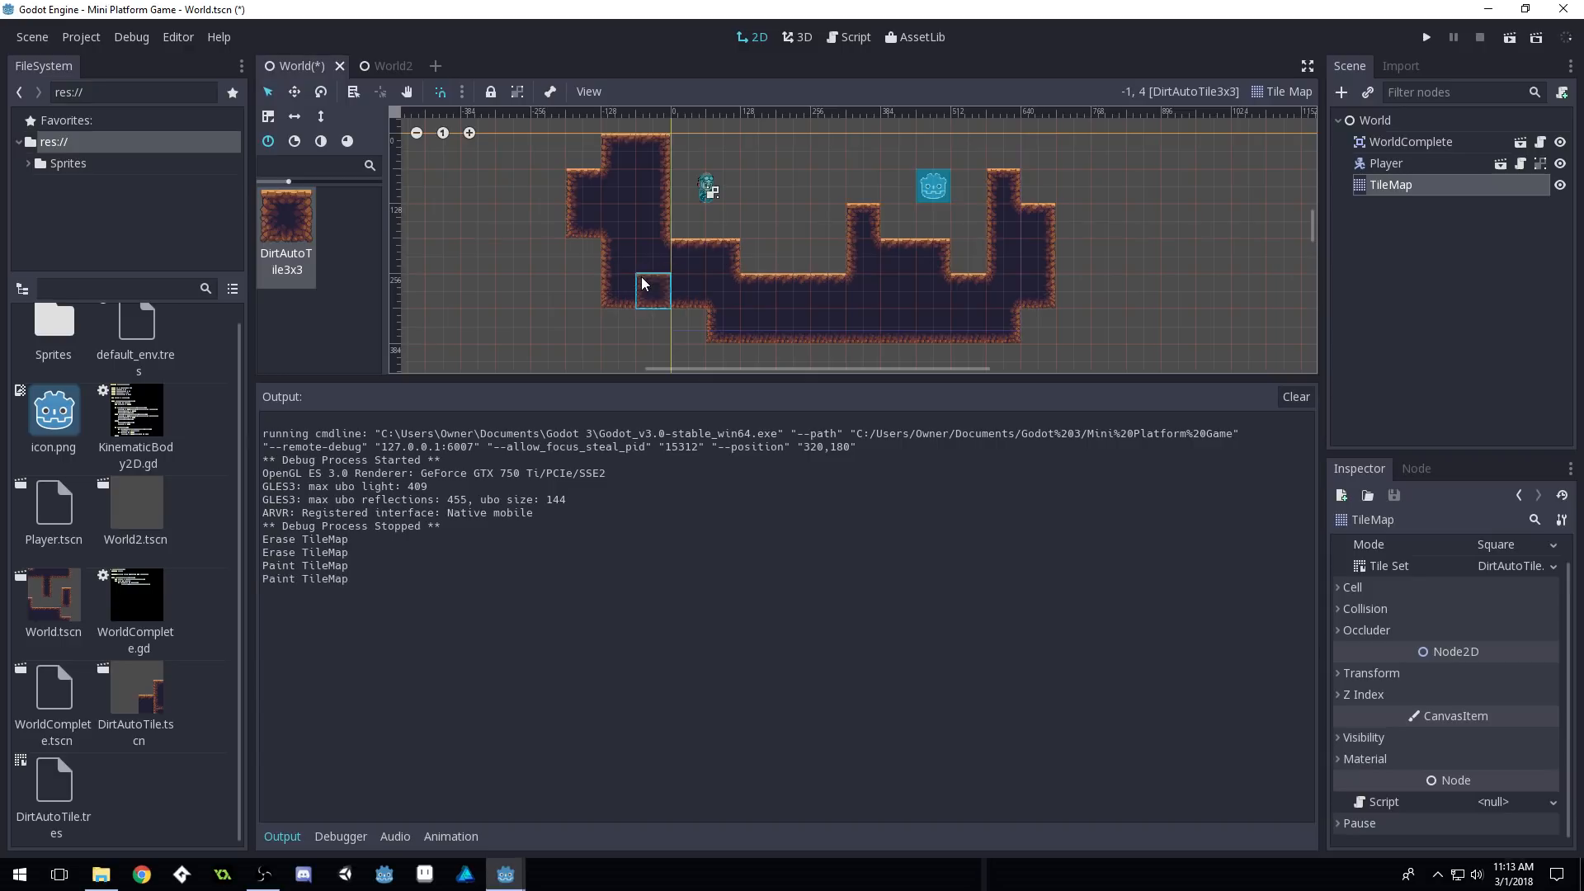
{"action": "mouse_move", "coordinate": [641, 275]}
{"action": "right_mouse_down"}
{"action": "mouse_move", "coordinate": [644, 151]}
{"action": "mouse_move", "coordinate": [597, 301]}
{"action": "right_mouse_up"}
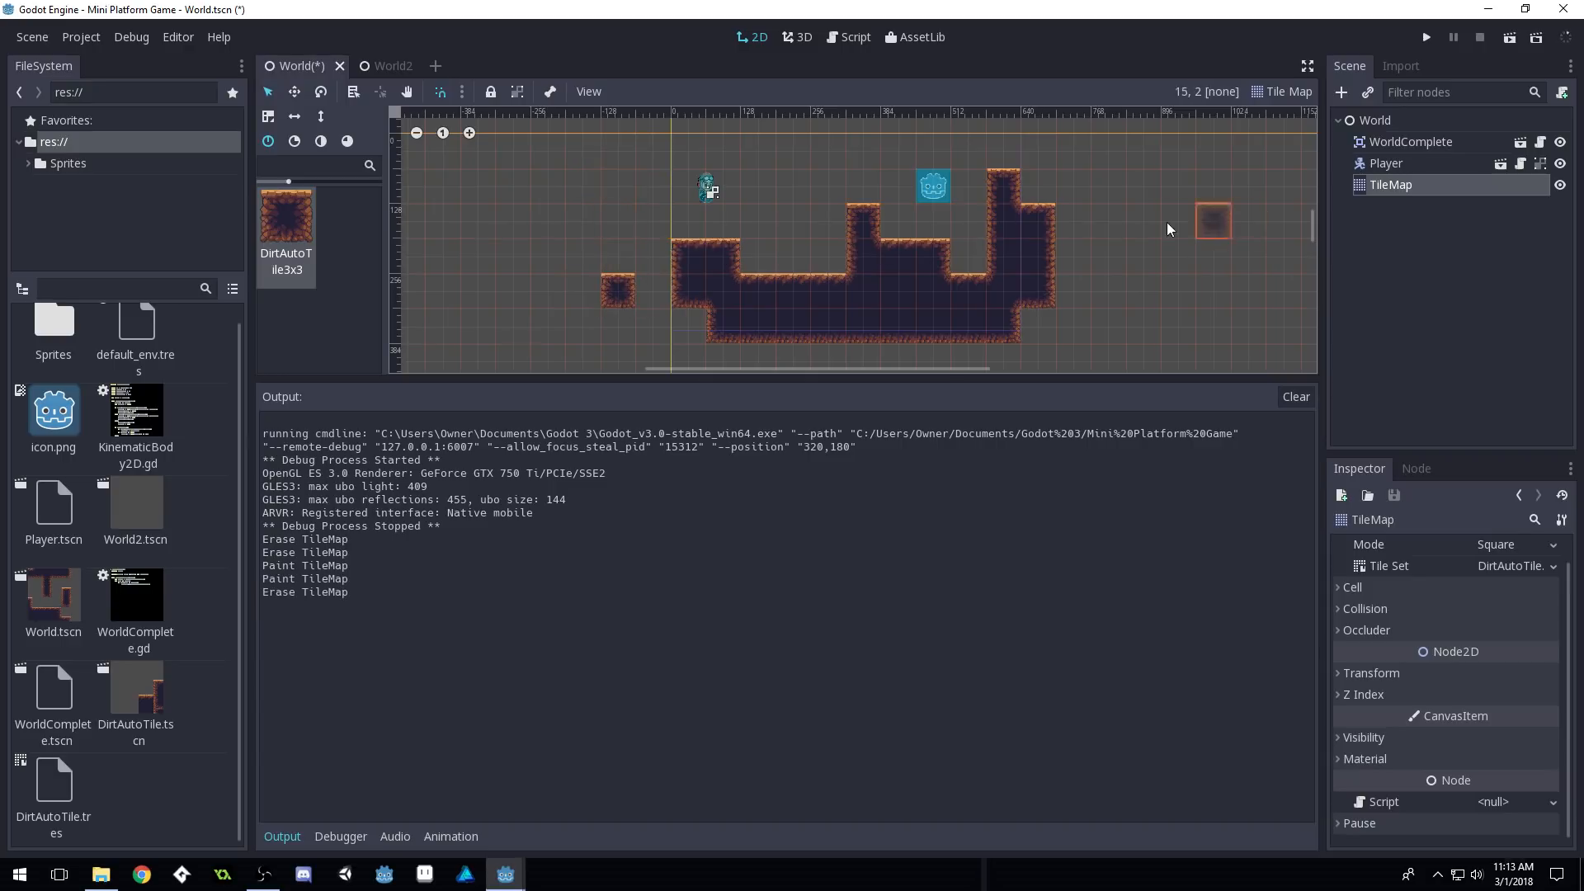
{"action": "right_click", "coordinate": [626, 290]}
{"action": "left_click_drag", "start_coordinate": [772, 381], "coordinate": [773, 642]}
{"action": "scroll", "coordinate": [1017, 170], "scroll_direction": "up", "scroll_amount": 5}
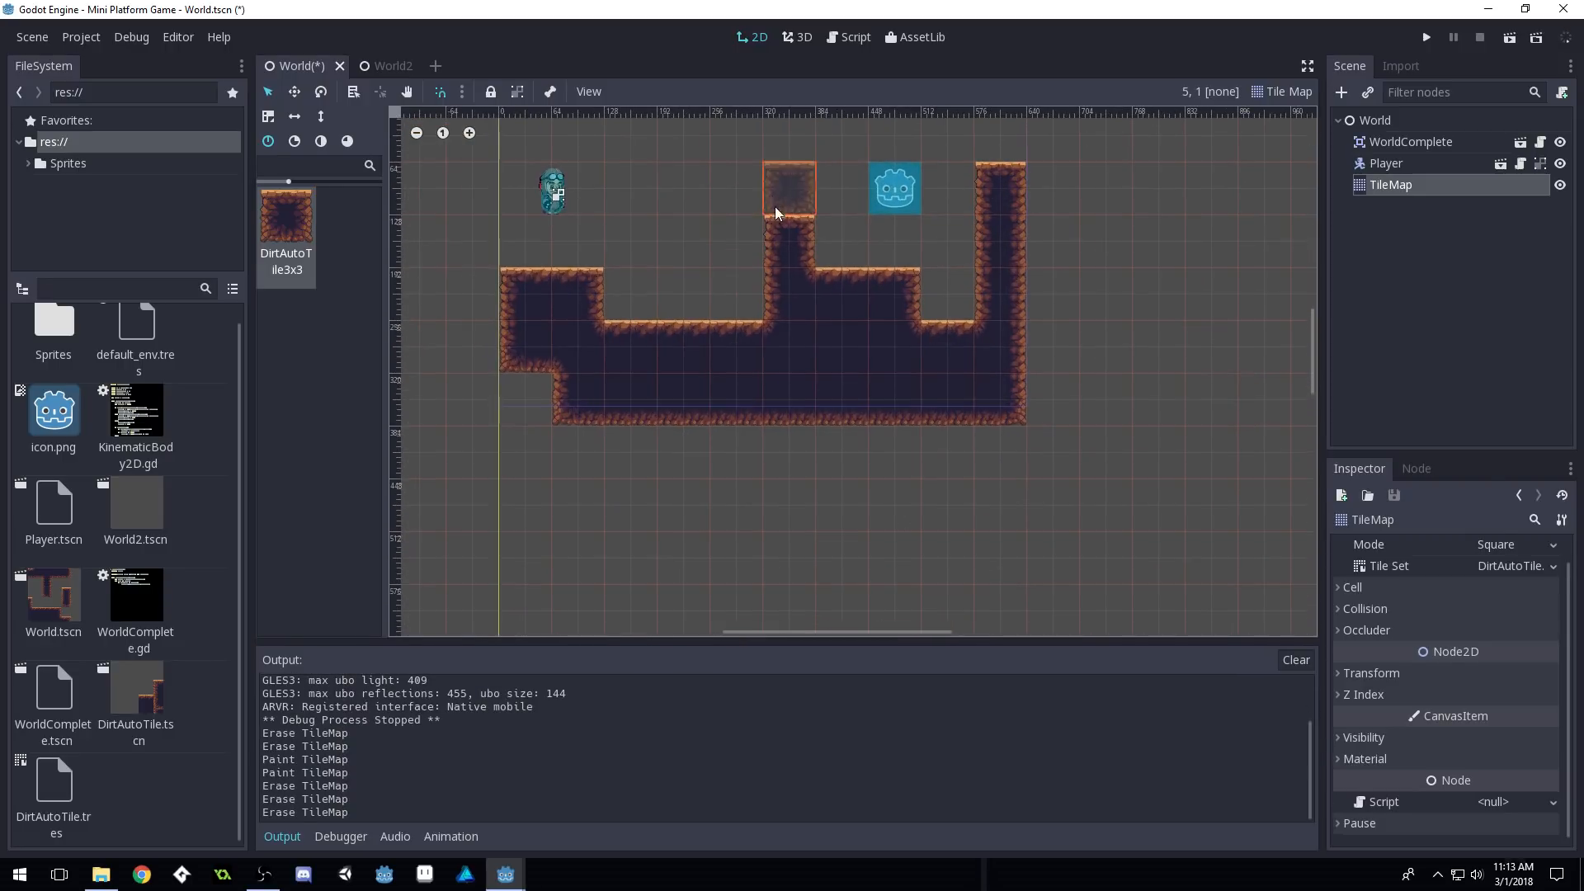
{"action": "middle_click_drag", "start_coordinate": [775, 206], "coordinate": [819, 299]}
{"action": "key", "text": "ctrl+s"}
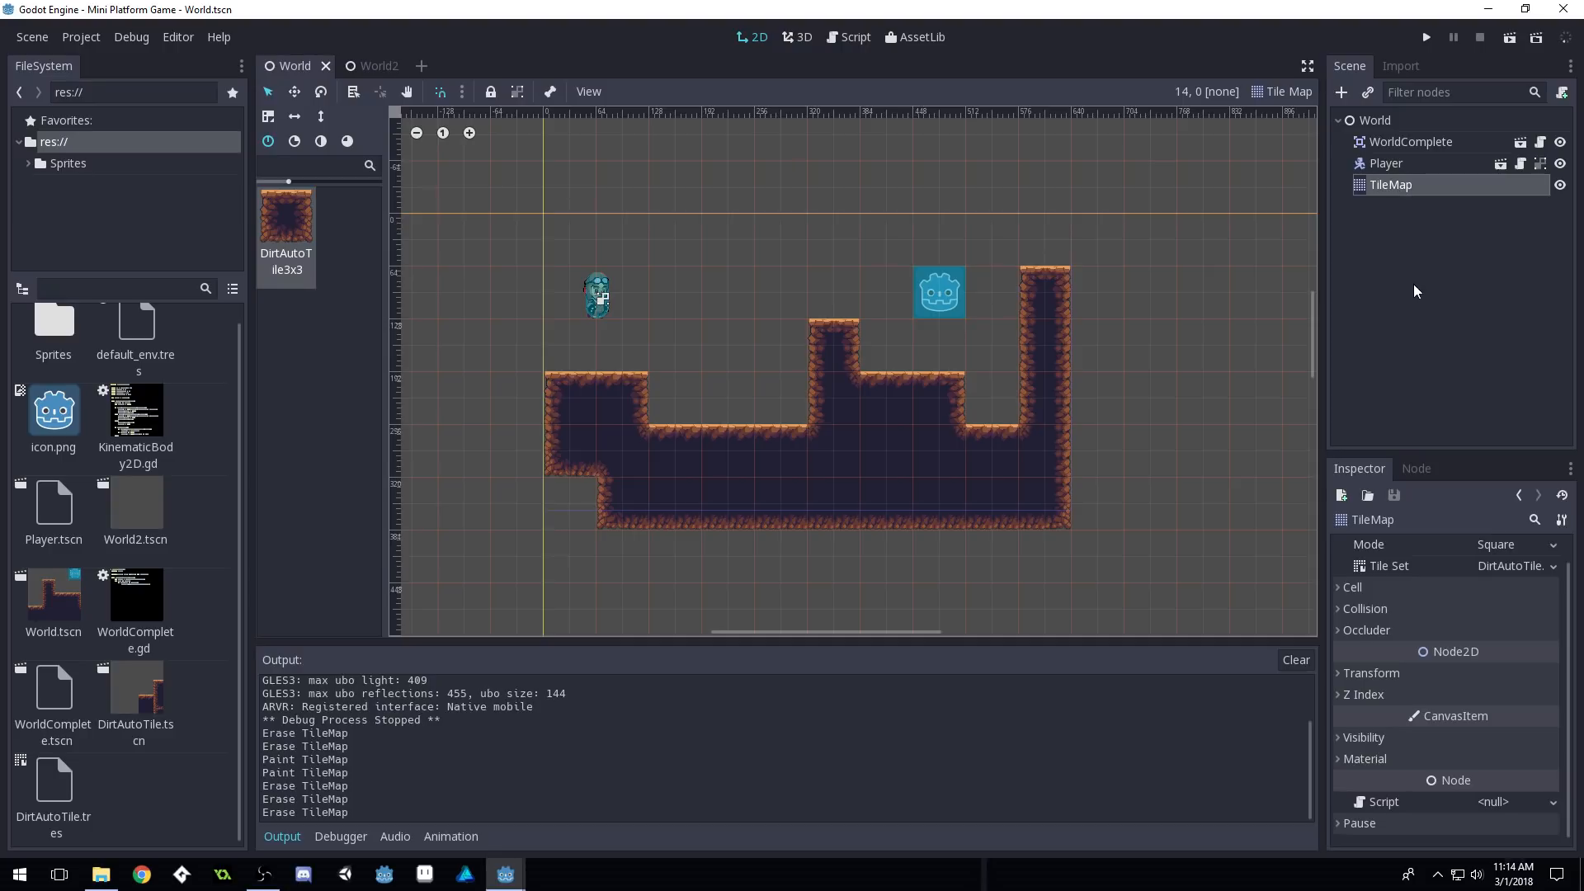
Reopen DirtAutoTile.tres with an enlarged Inspector and select the second tile of the top row in the autotile collision editor
{"action": "left_click", "coordinate": [1504, 568]}
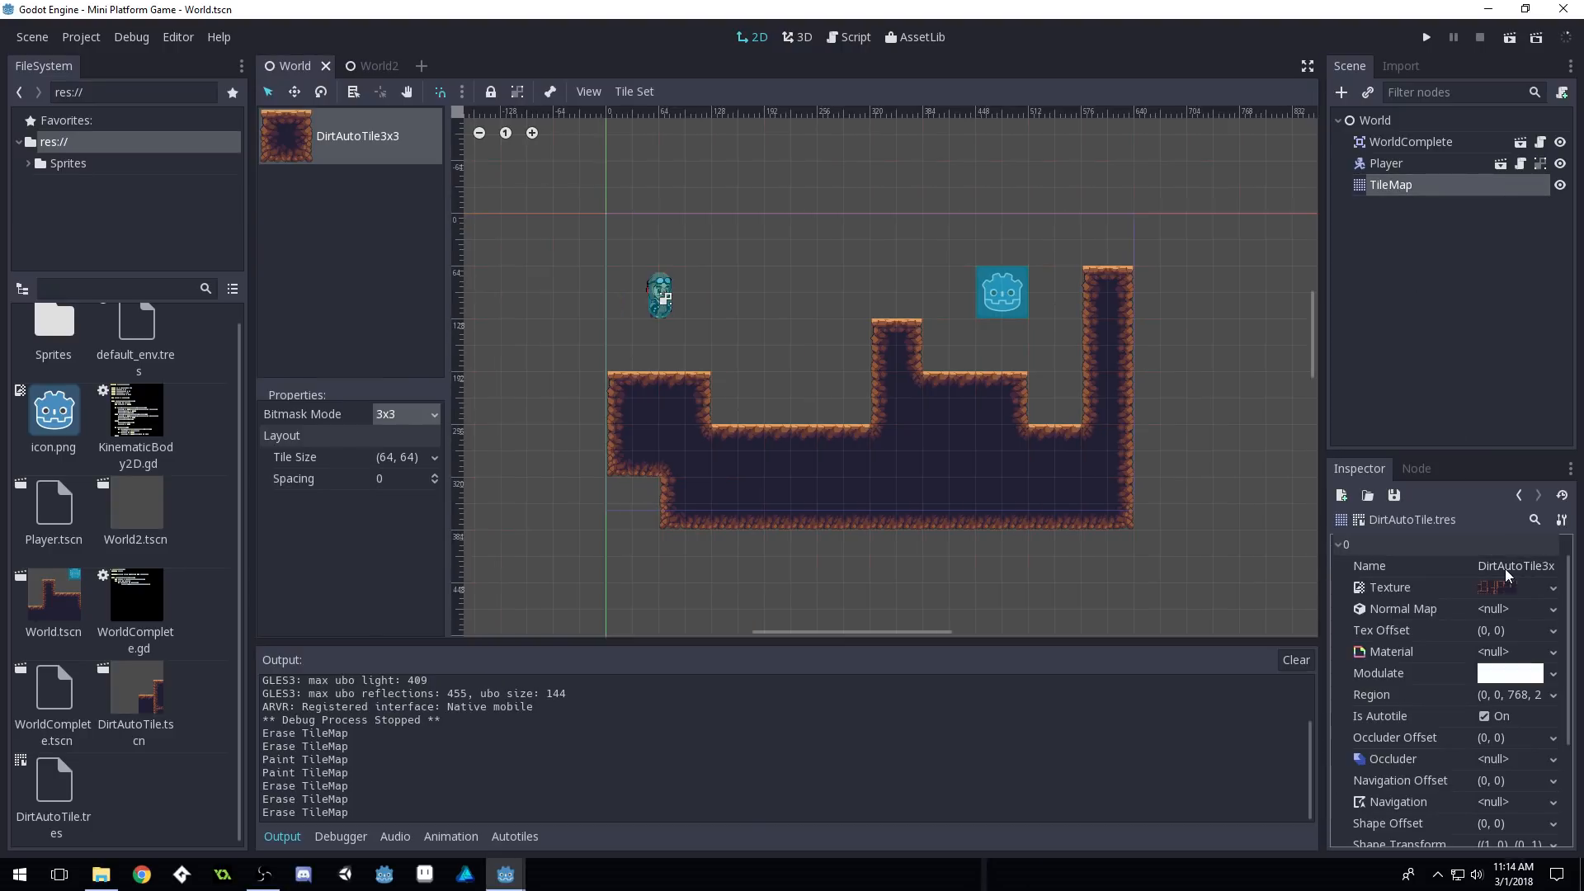
{"action": "left_click_drag", "start_coordinate": [1480, 453], "coordinate": [1477, 248]}
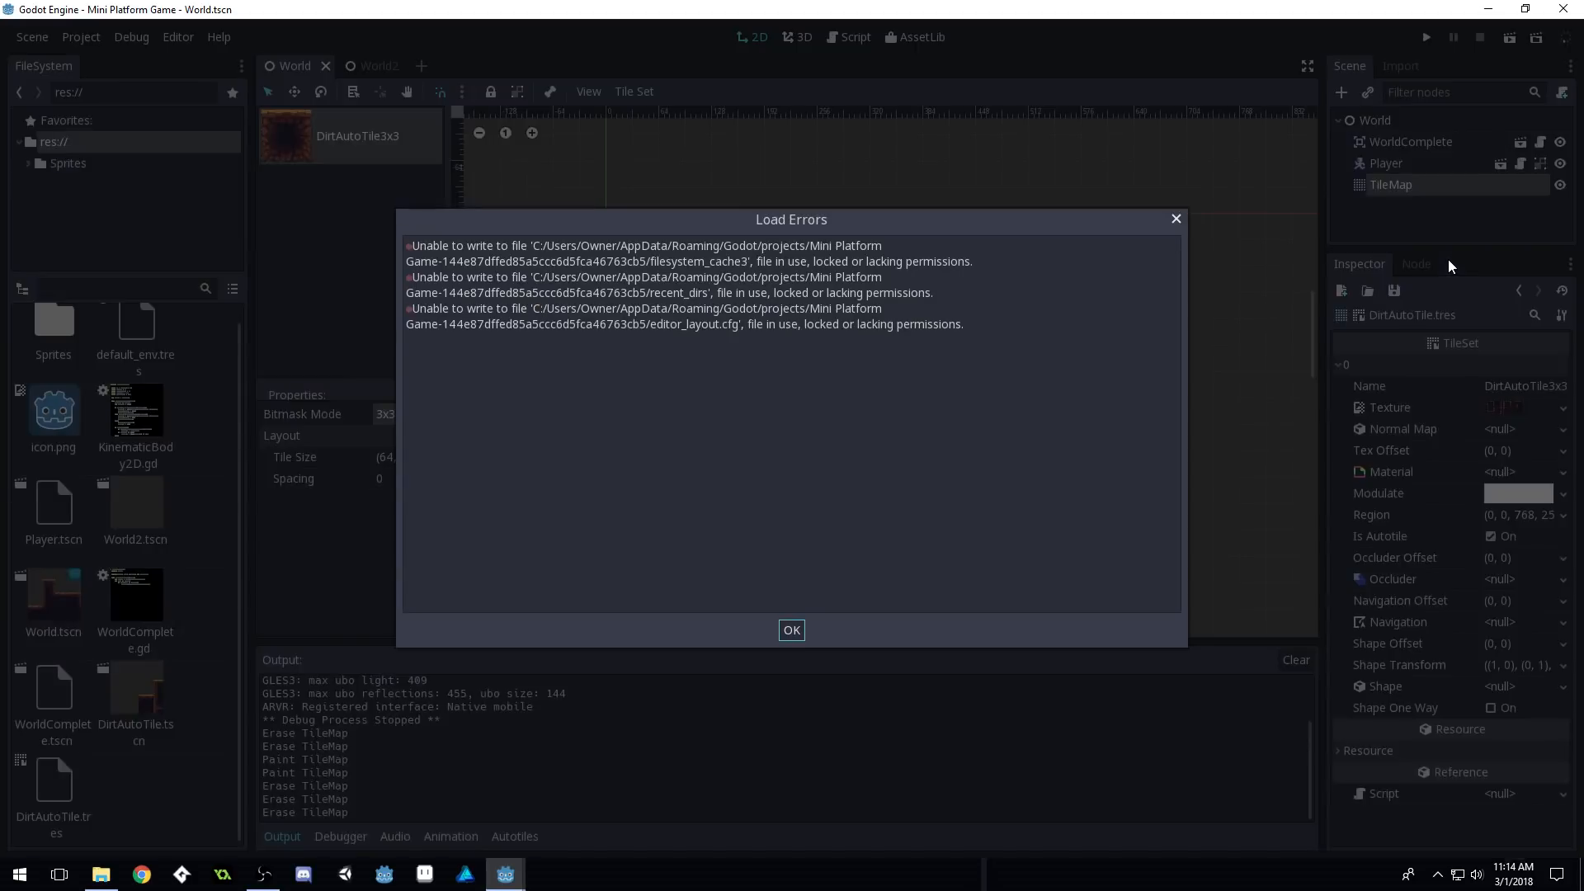
{"action": "left_click", "coordinate": [793, 631]}
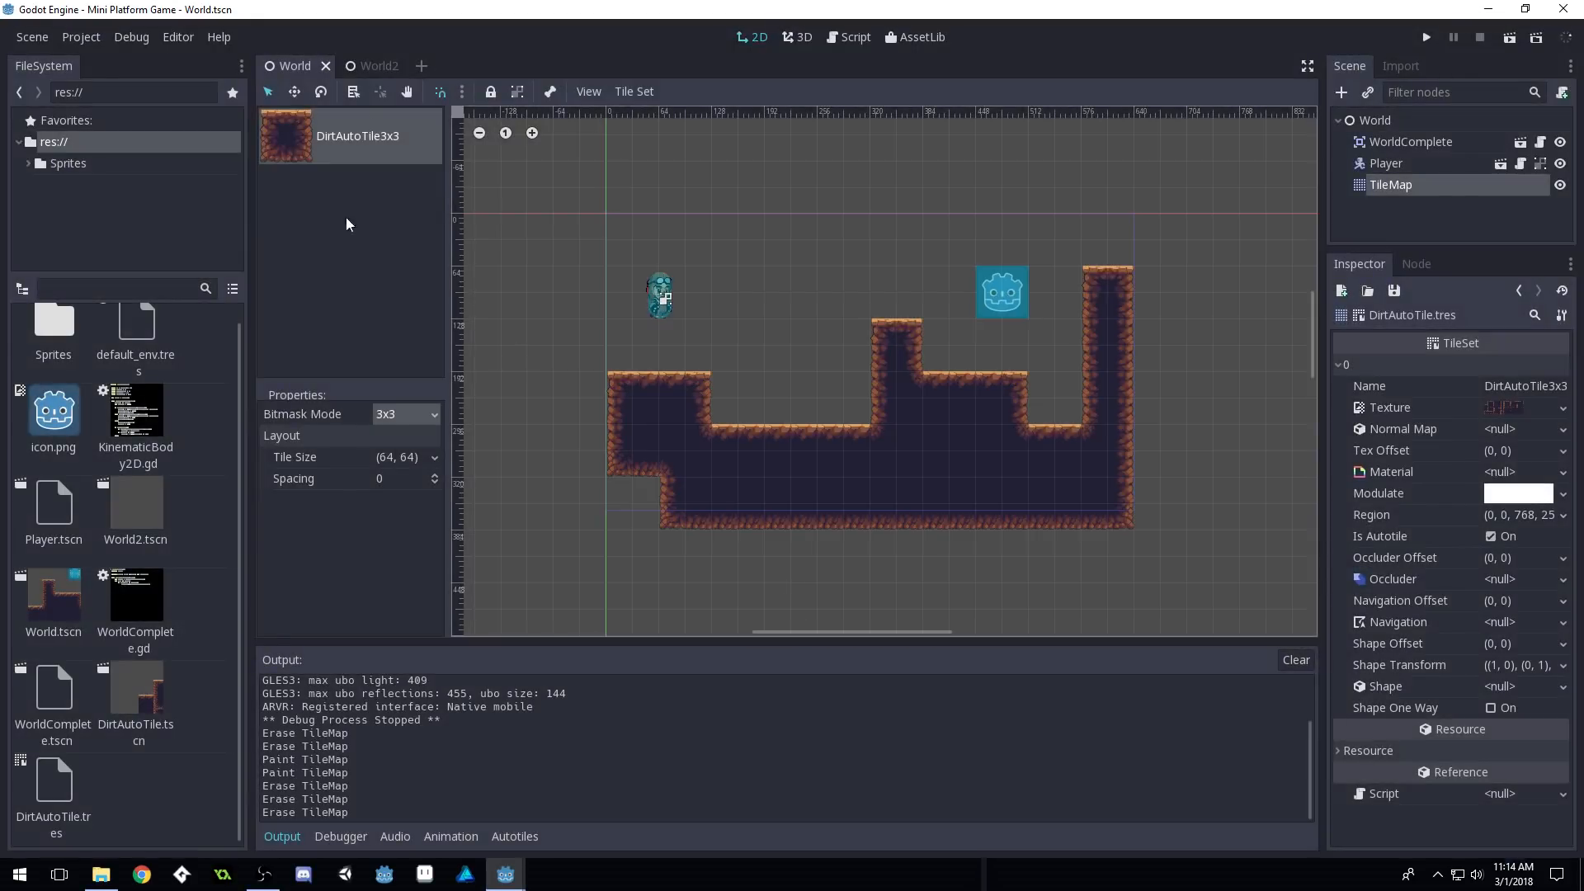
{"action": "left_click", "coordinate": [518, 830]}
{"action": "left_click_drag", "start_coordinate": [669, 692], "coordinate": [701, 402]}
{"action": "left_click", "coordinate": [374, 418]}
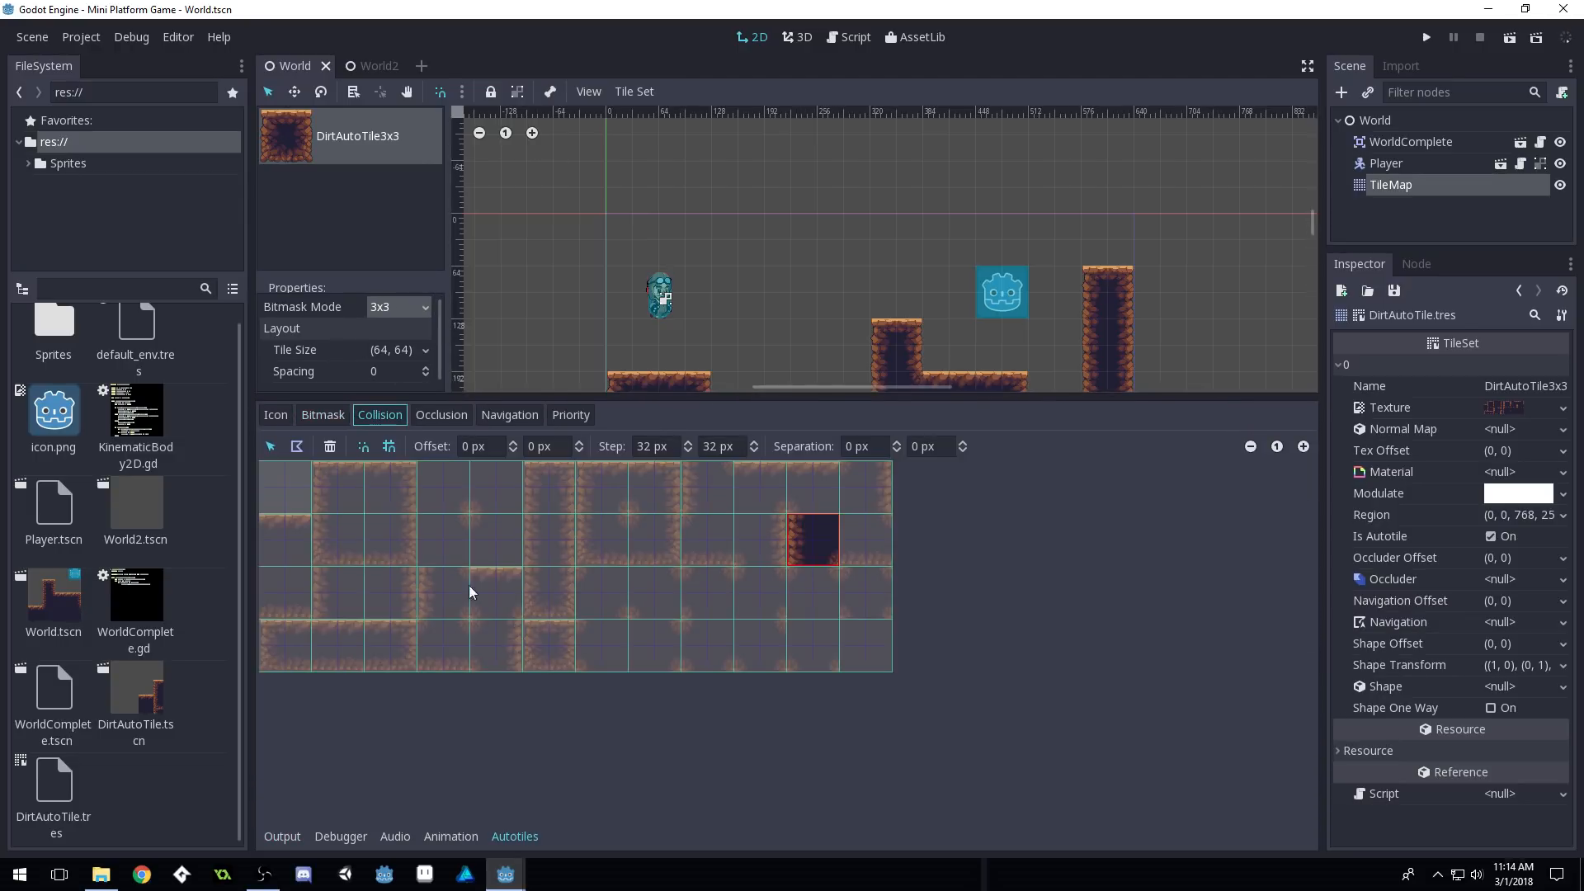
{"action": "left_click", "coordinate": [318, 504]}
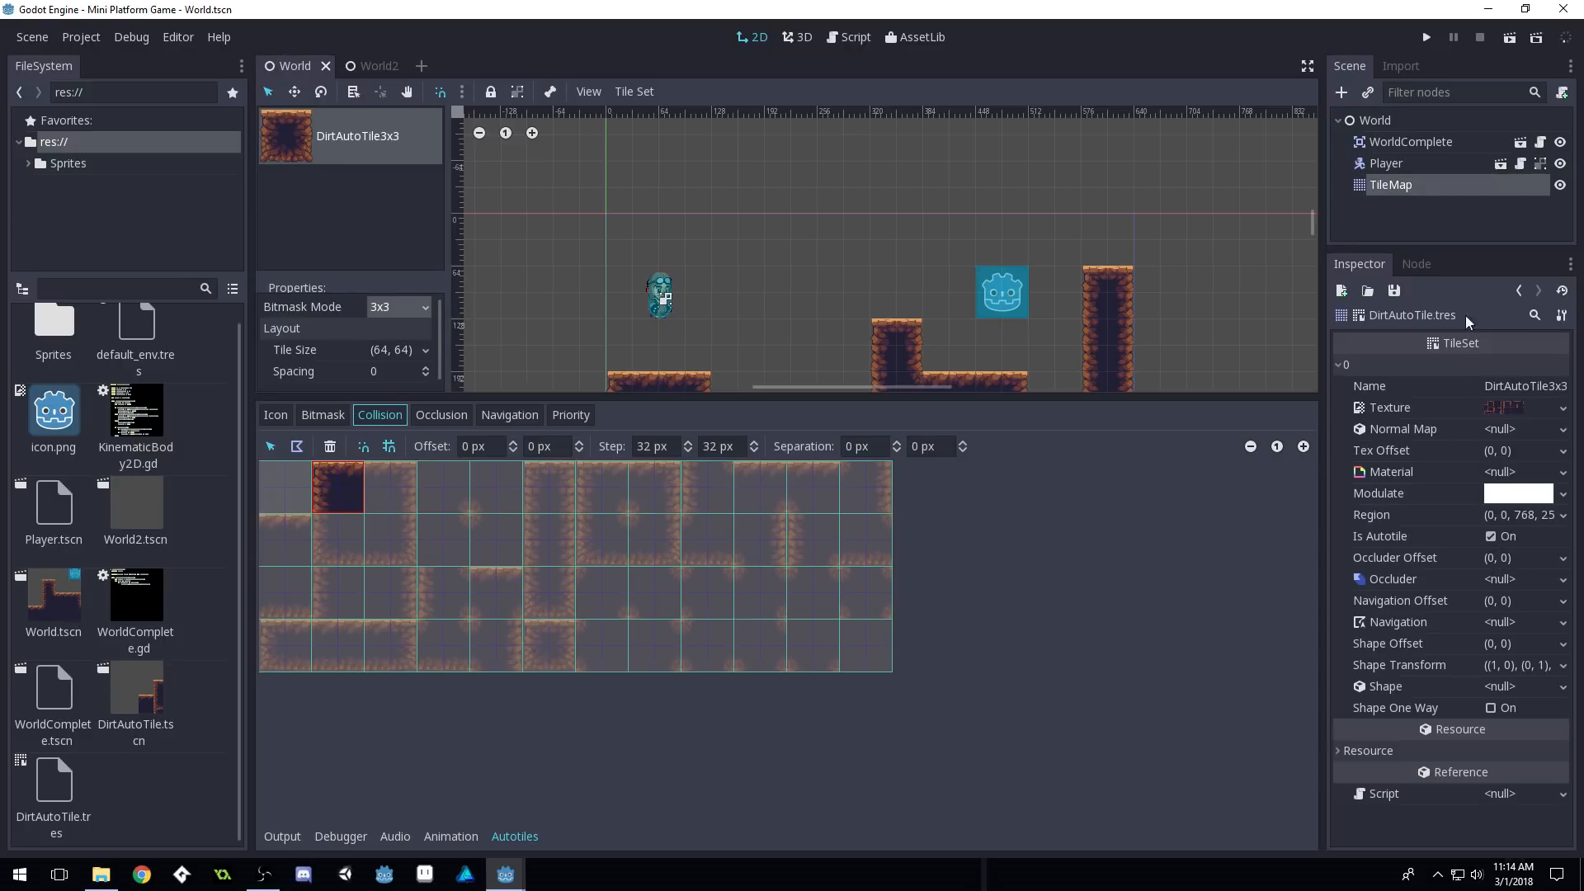
Return to the TileMap node and expand its Occluder and Collision properties
{"action": "left_click", "coordinate": [1422, 185]}
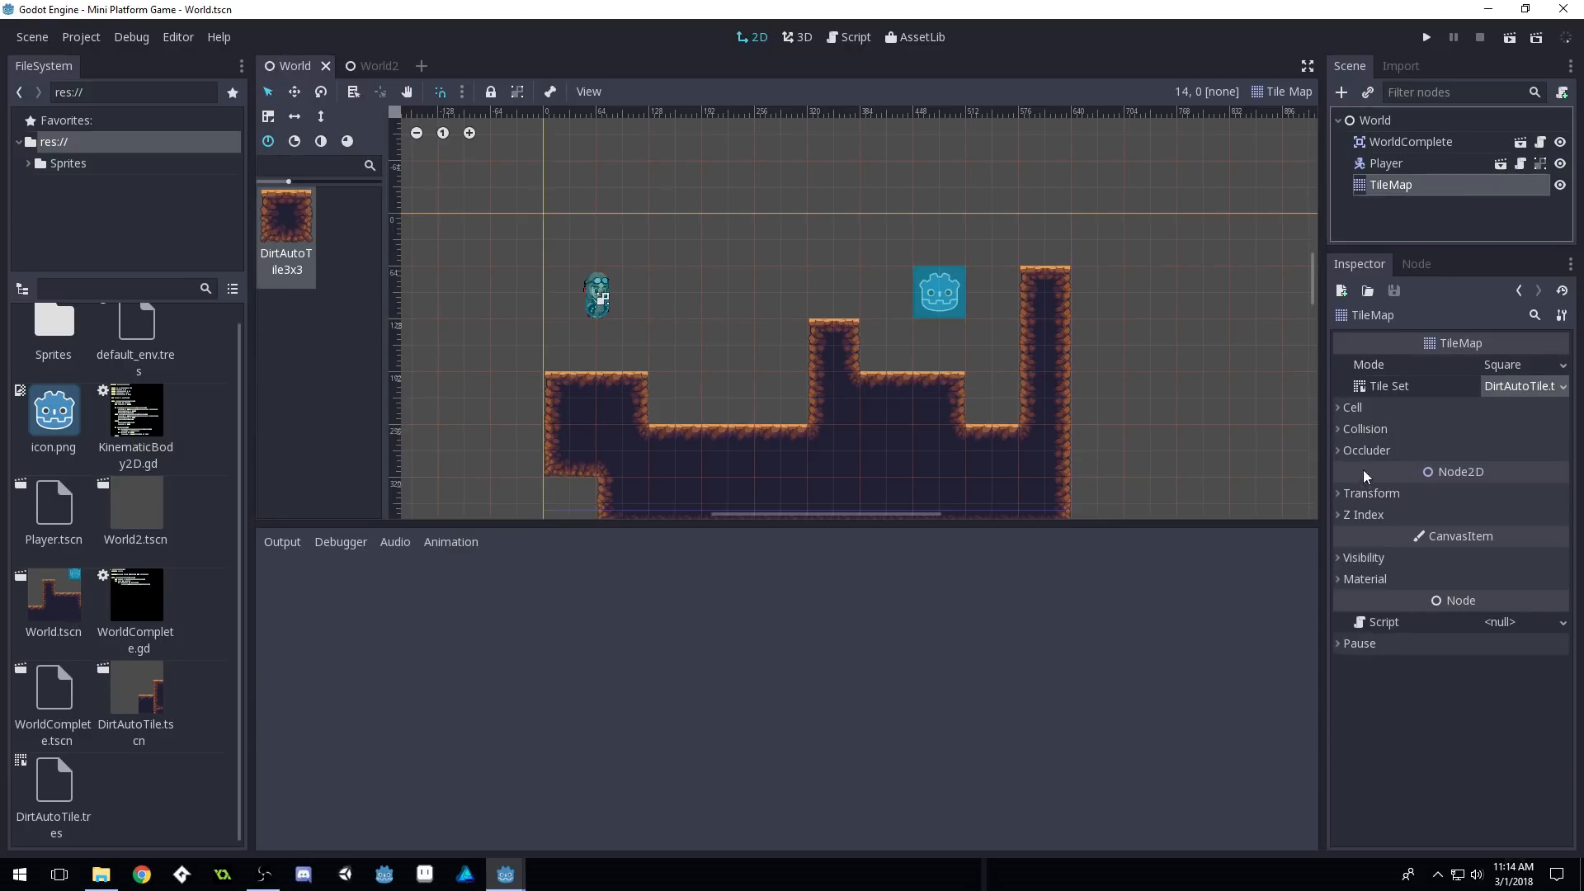
{"action": "left_click", "coordinate": [1339, 449]}
{"action": "left_click", "coordinate": [1338, 430]}
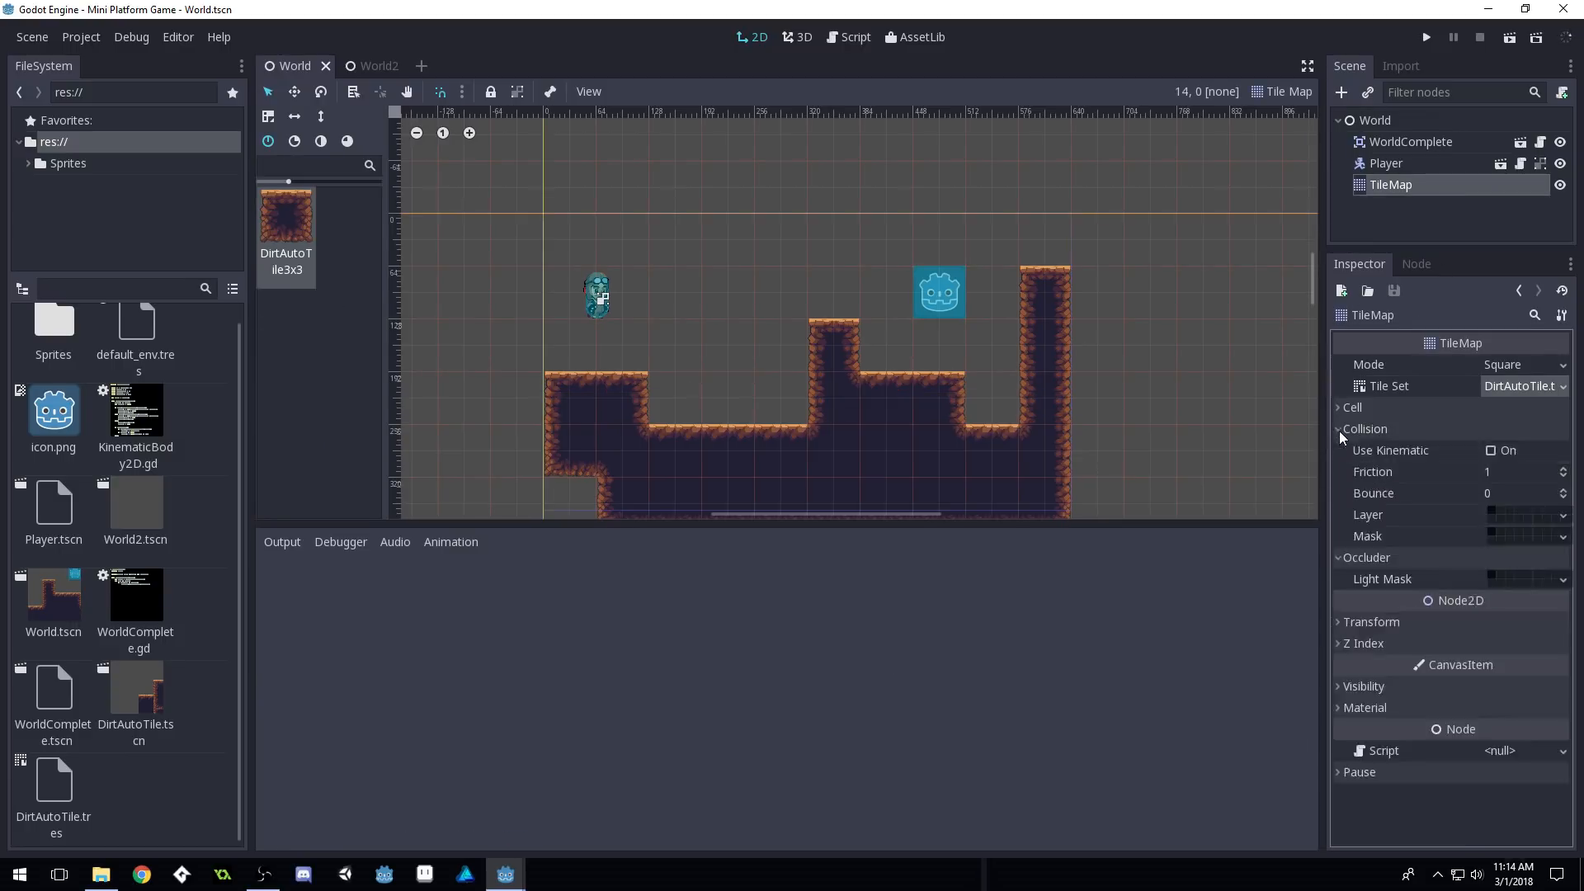
Turn the TileMap's Use Kinematic option on and off again, and collapse its Collision properties
{"action": "left_click", "coordinate": [1490, 451]}
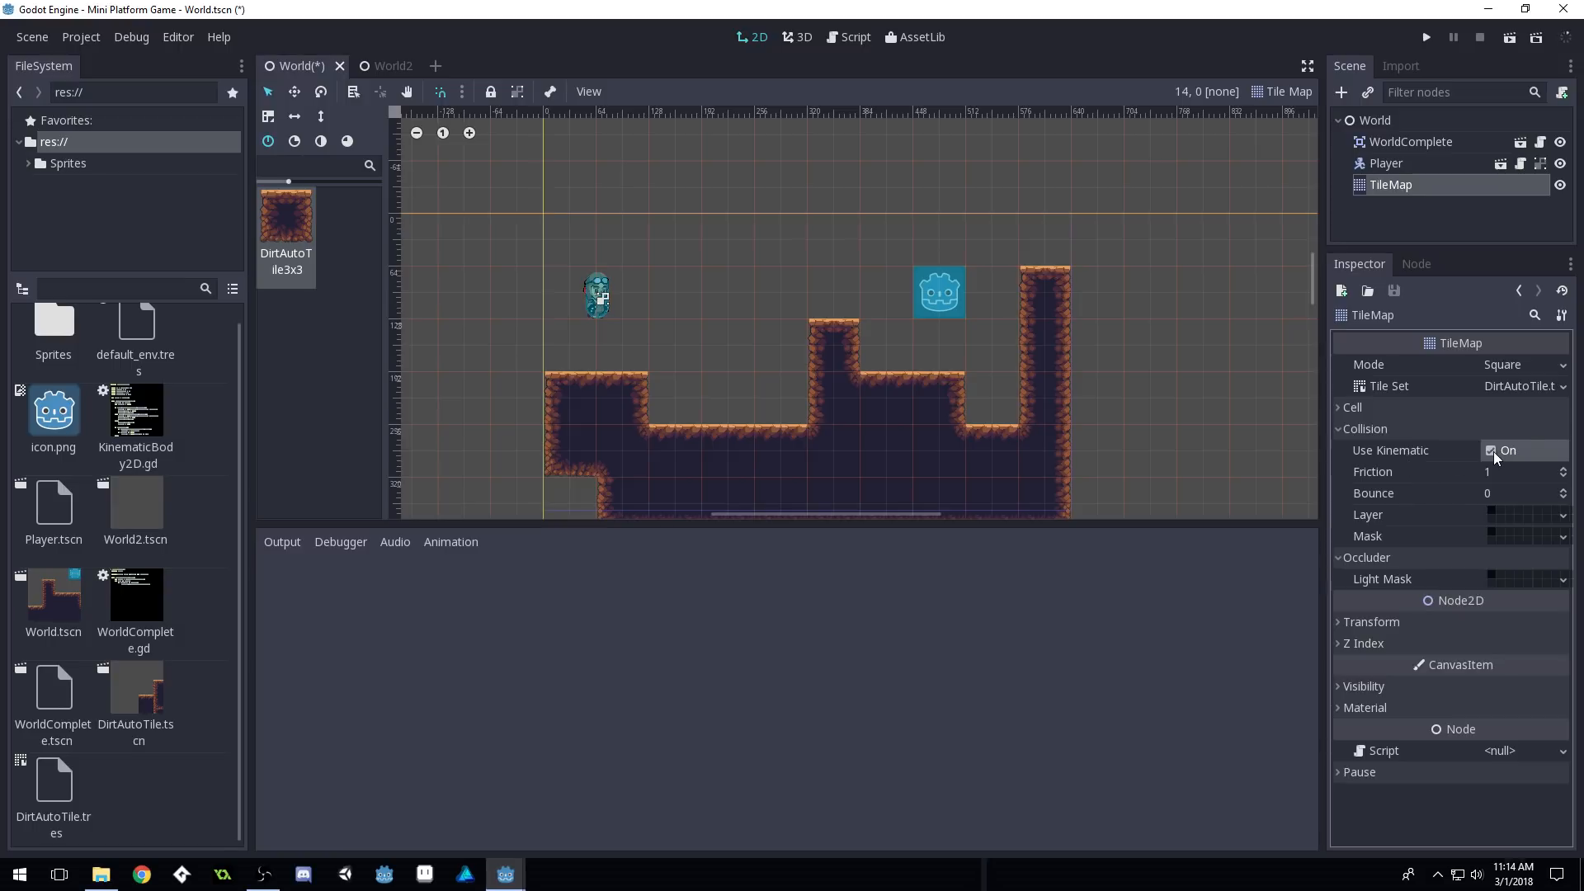
{"action": "left_click", "coordinate": [1491, 451]}
{"action": "left_click", "coordinate": [1353, 429]}
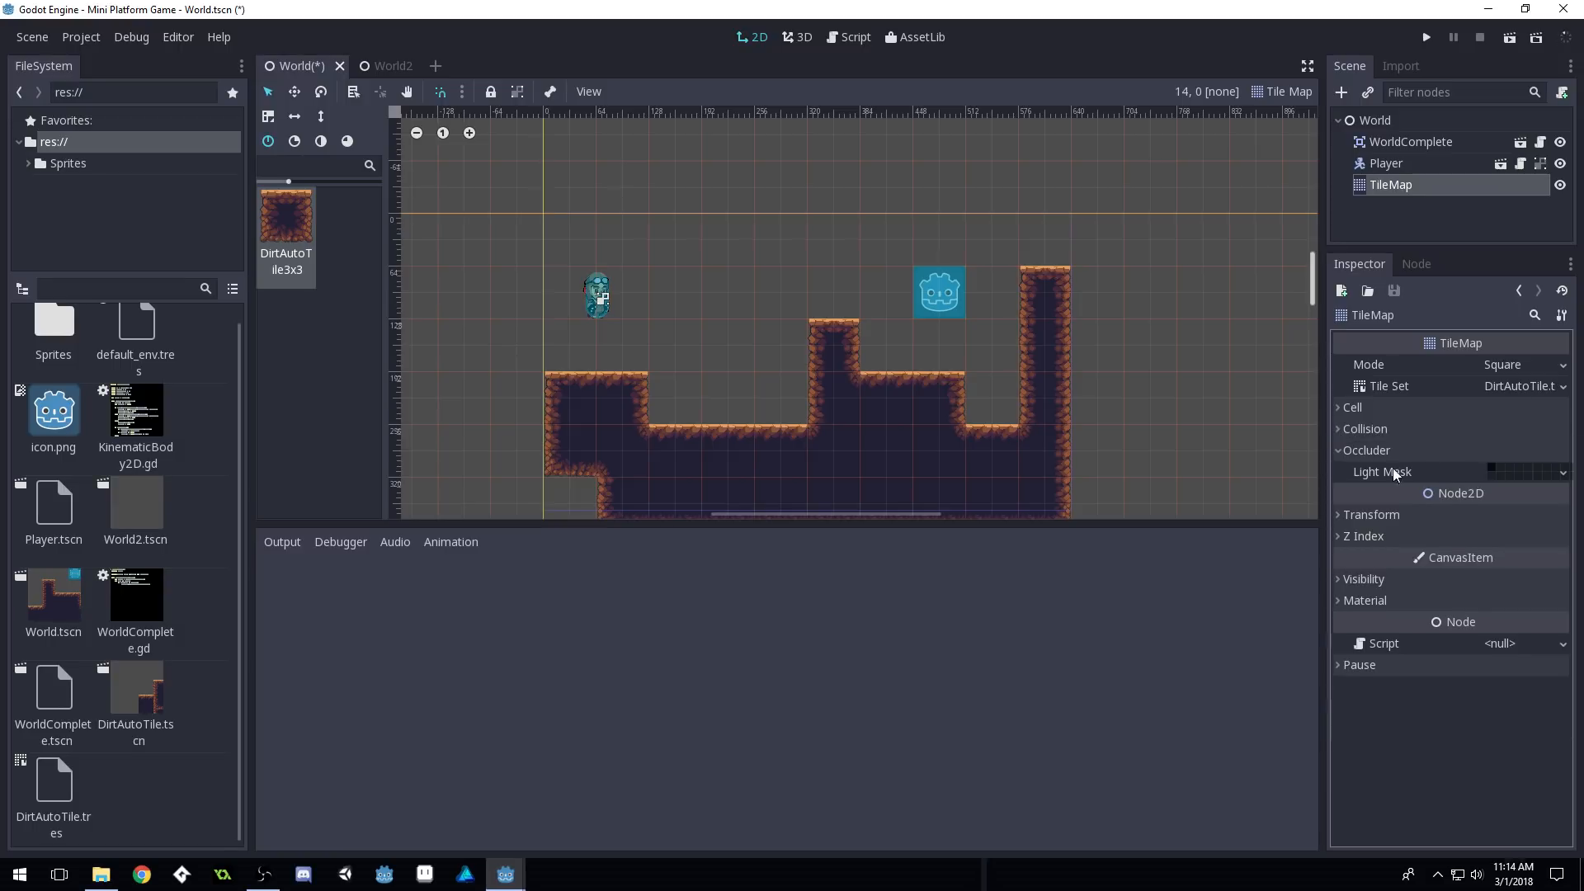
{"action": "left_click", "coordinate": [1353, 429]}
{"action": "left_click", "coordinate": [1353, 429]}
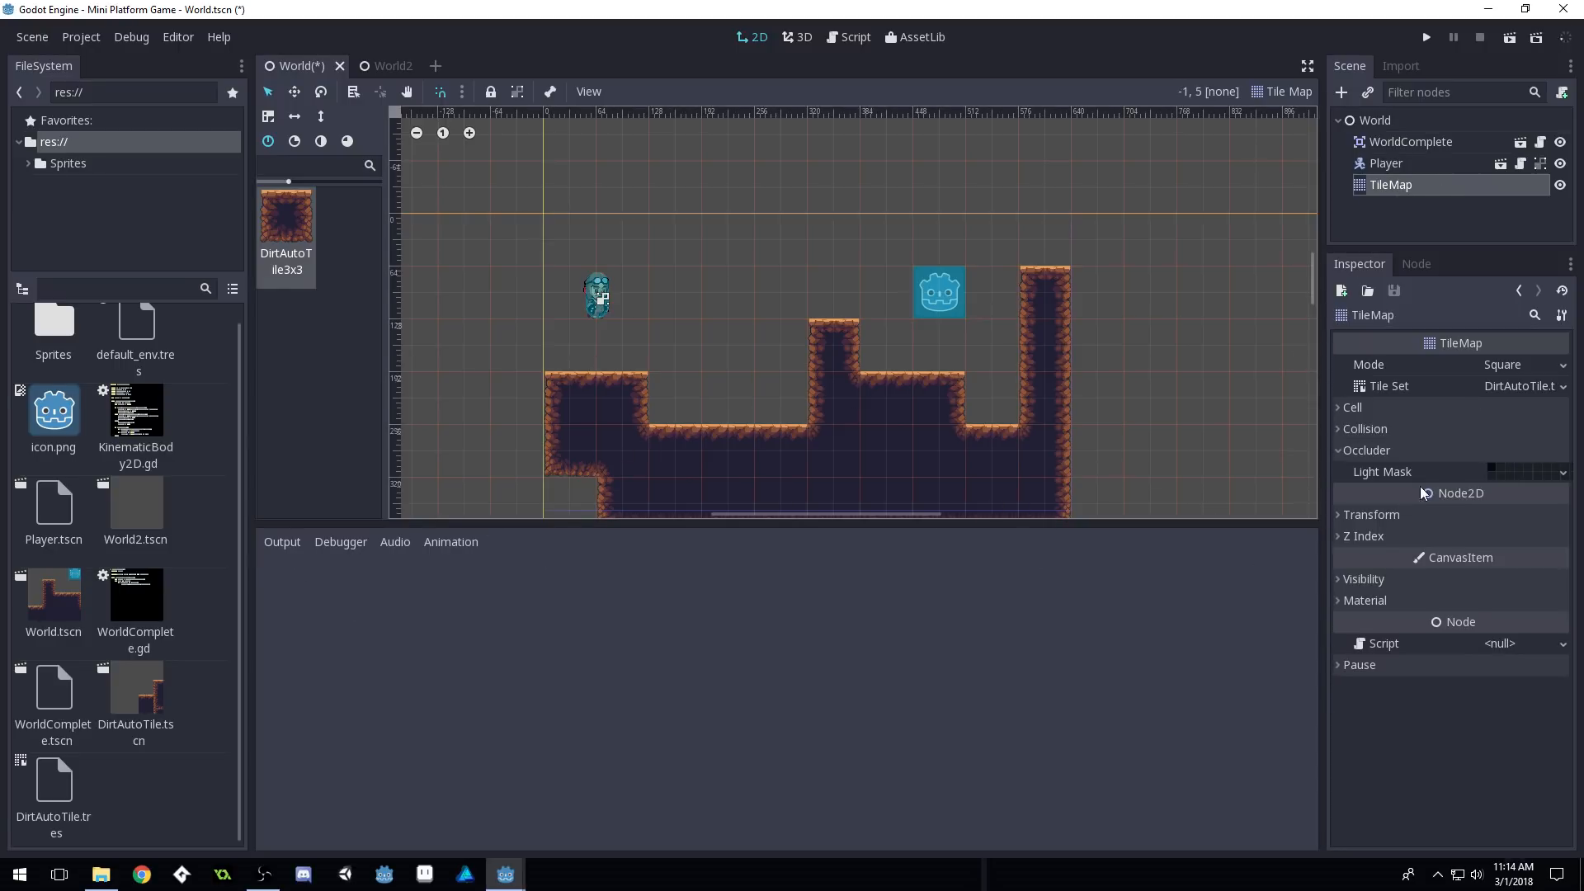
Open the TileMap's DirtAutoTile tile set and assign a new ConvexPolygonShape2D as its Shape
{"action": "left_click", "coordinate": [1532, 384]}
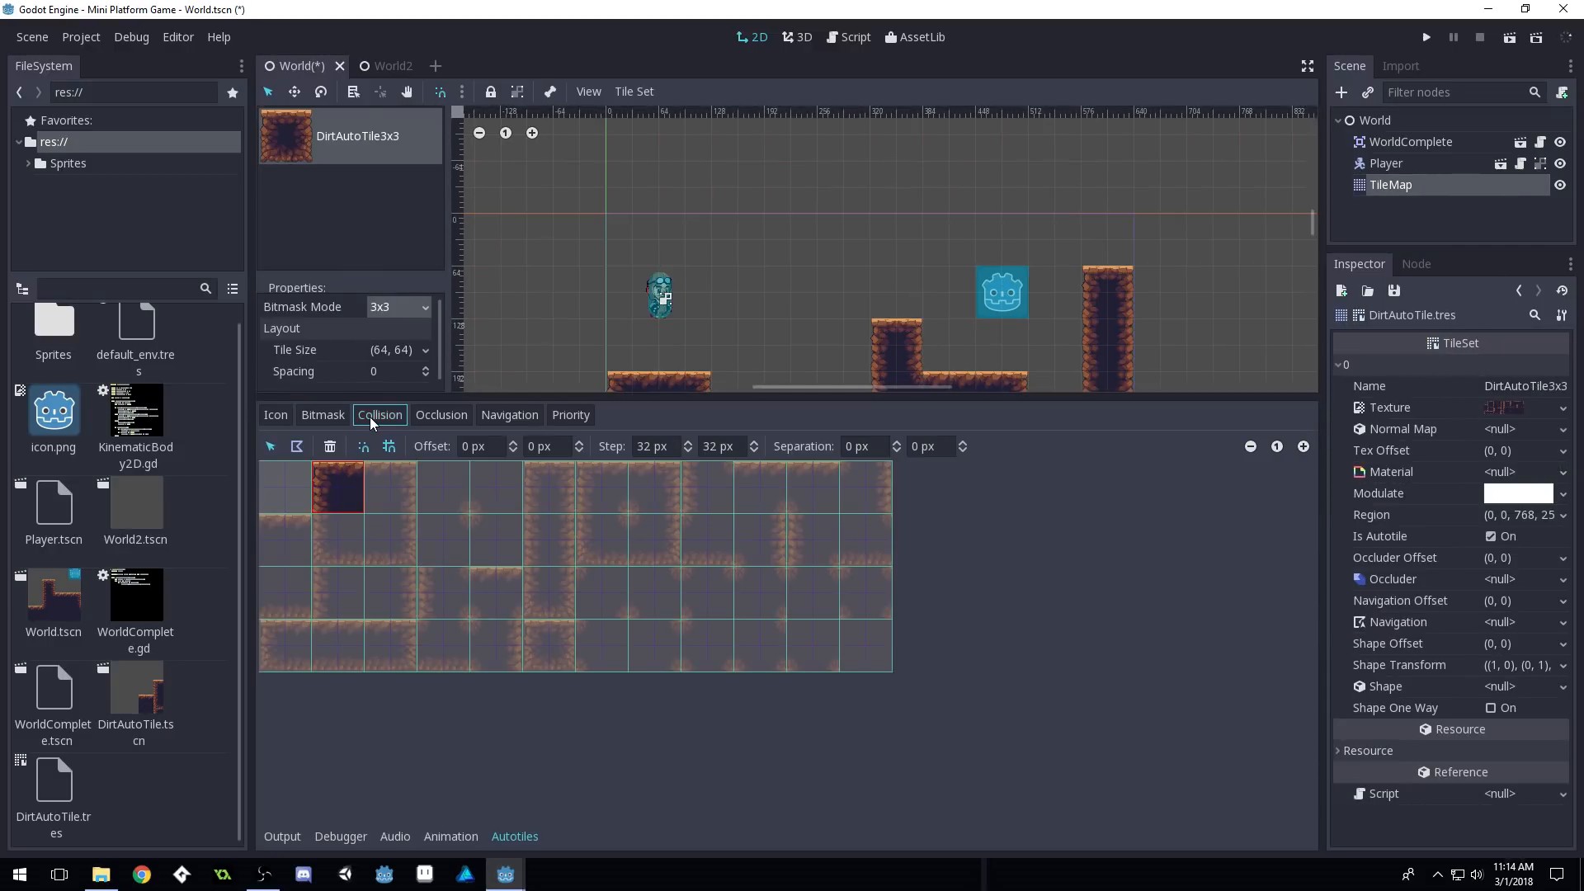
{"action": "left_click", "coordinate": [1511, 686]}
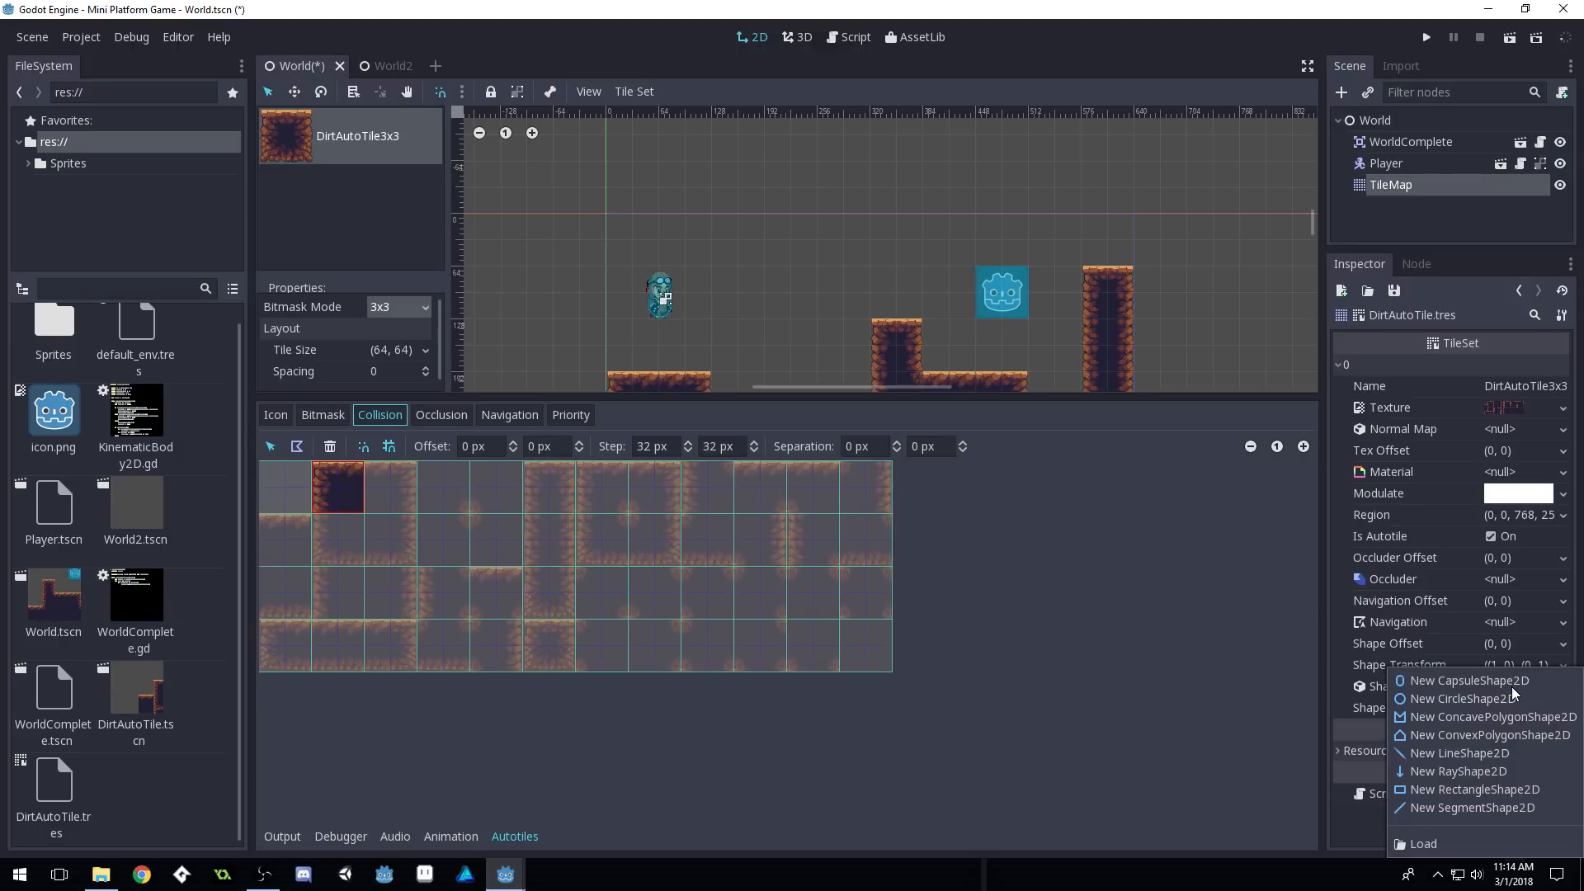
{"action": "left_click", "coordinate": [1502, 738]}
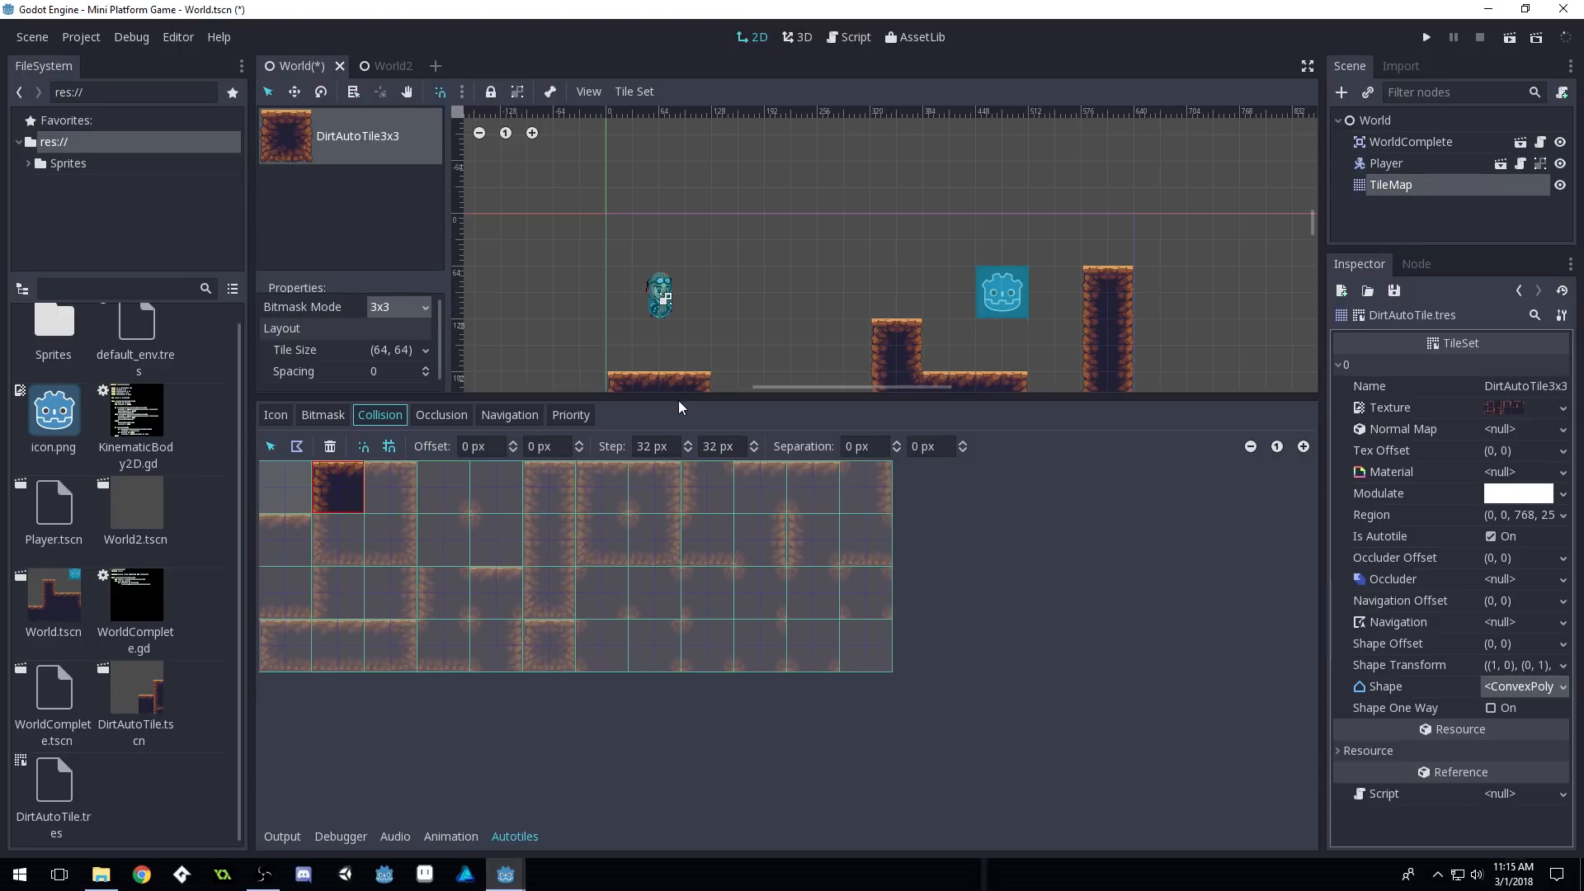
Delete the stray collision shape from the empty top-left tile and draw a full-tile collision polygon on the tile below it
{"action": "left_click_drag", "start_coordinate": [714, 398], "coordinate": [711, 361]}
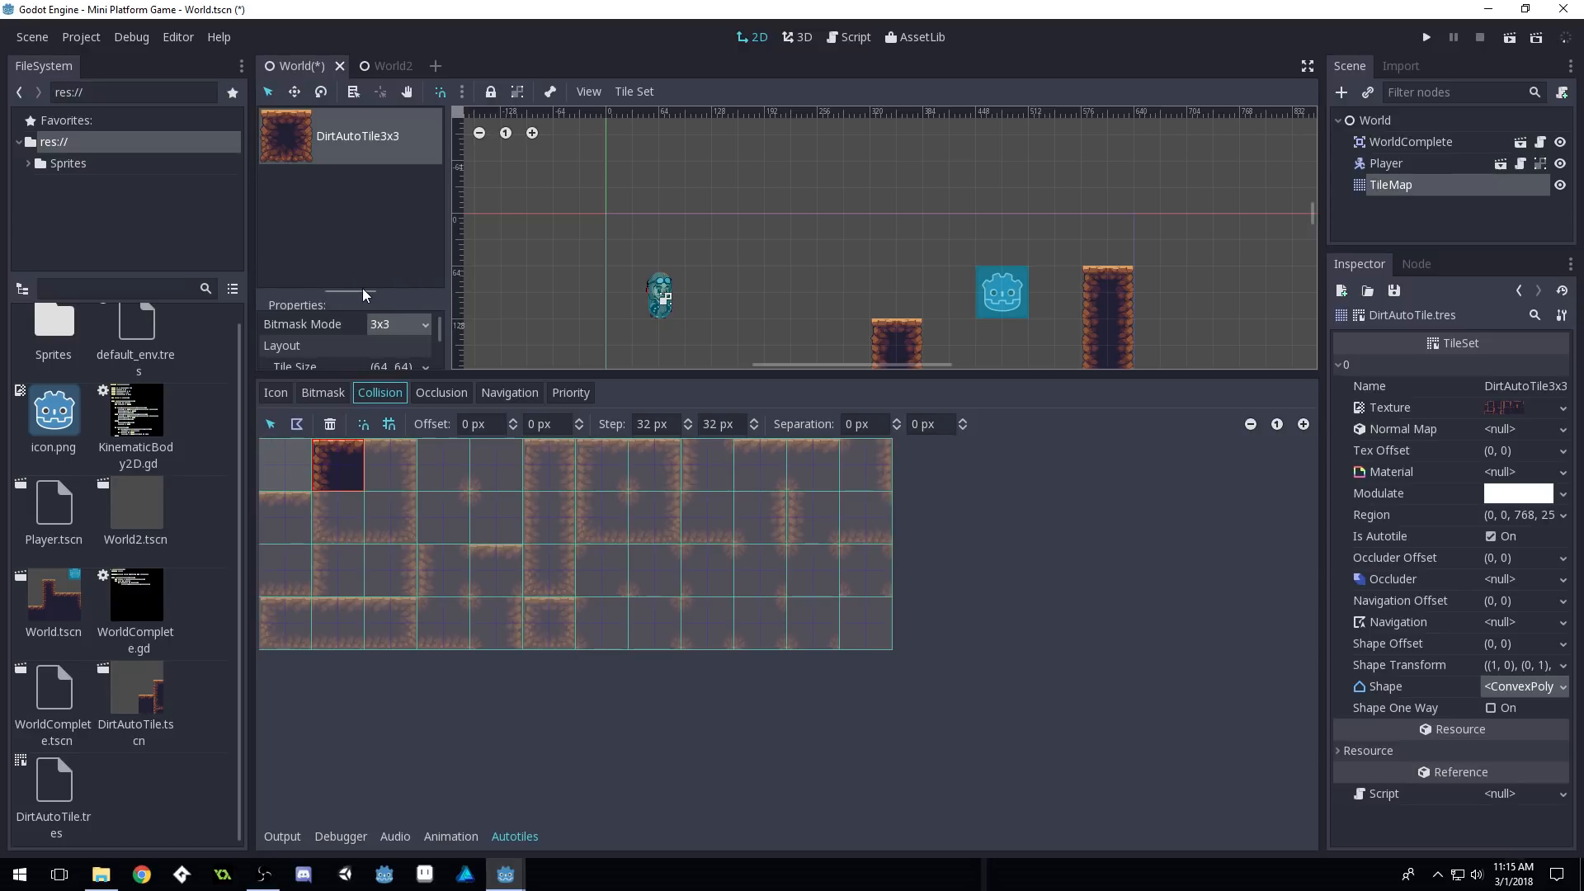
{"action": "left_click_drag", "start_coordinate": [363, 290], "coordinate": [363, 273]}
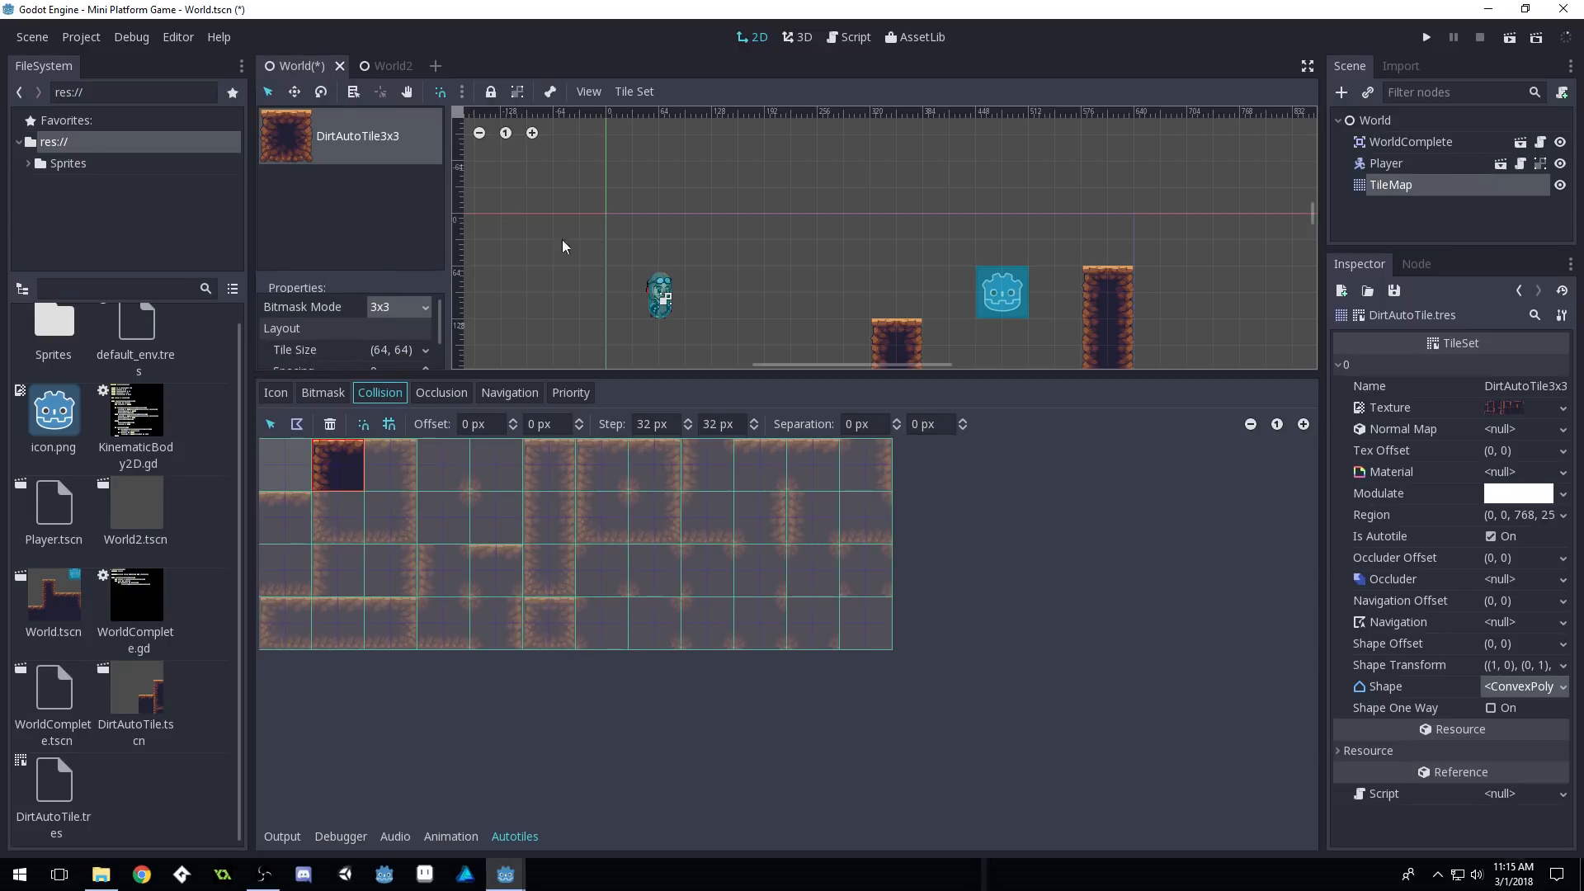
{"action": "left_click", "coordinate": [1304, 424]}
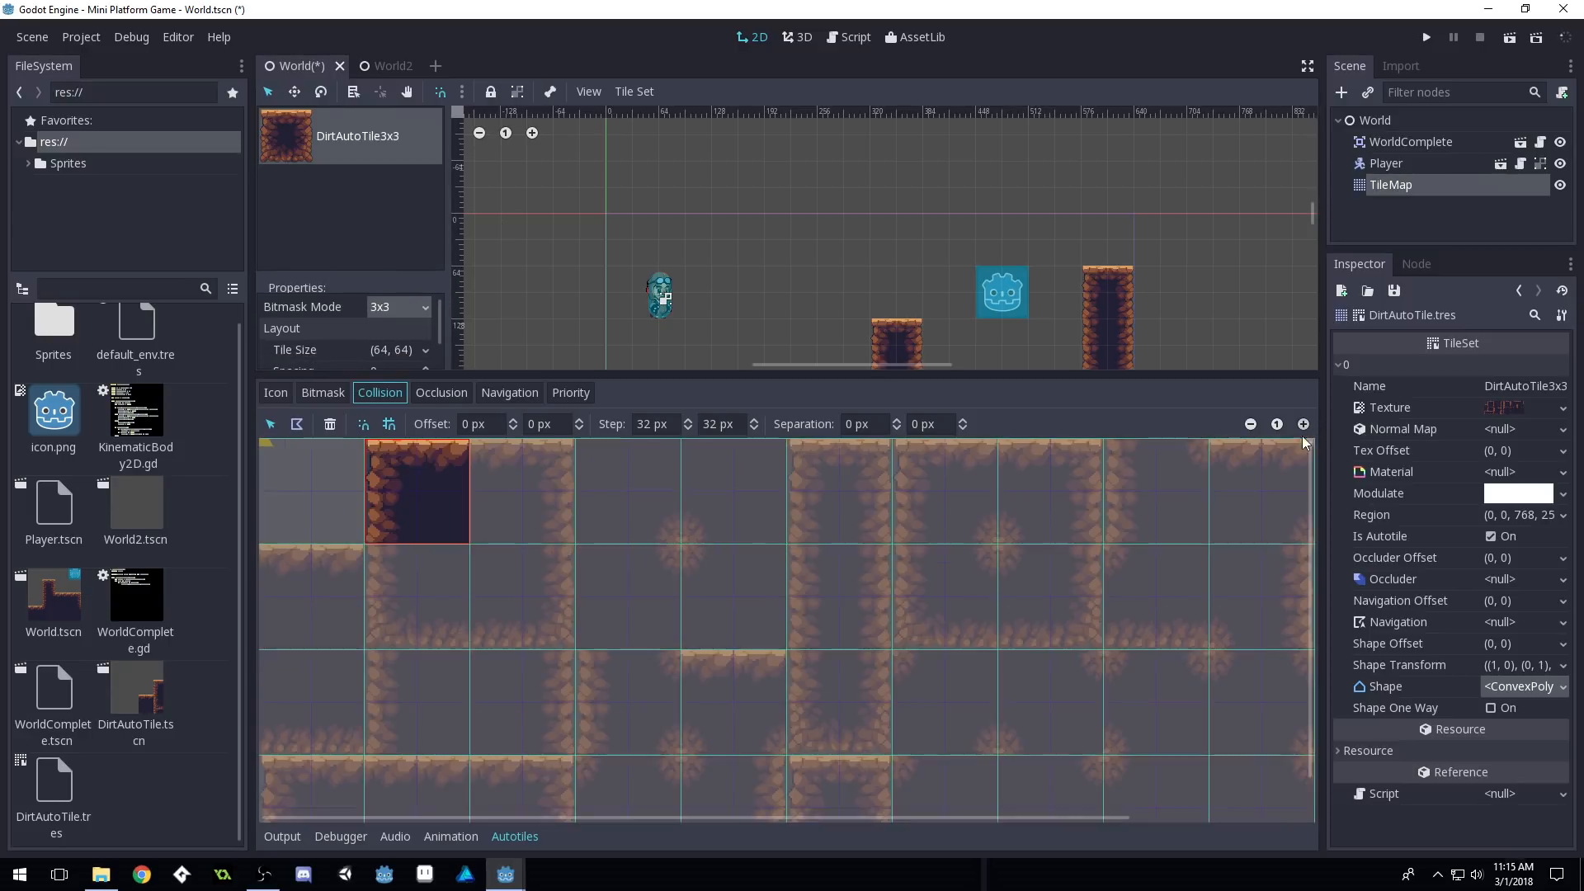
{"action": "left_click_drag", "start_coordinate": [762, 373], "coordinate": [750, 276]}
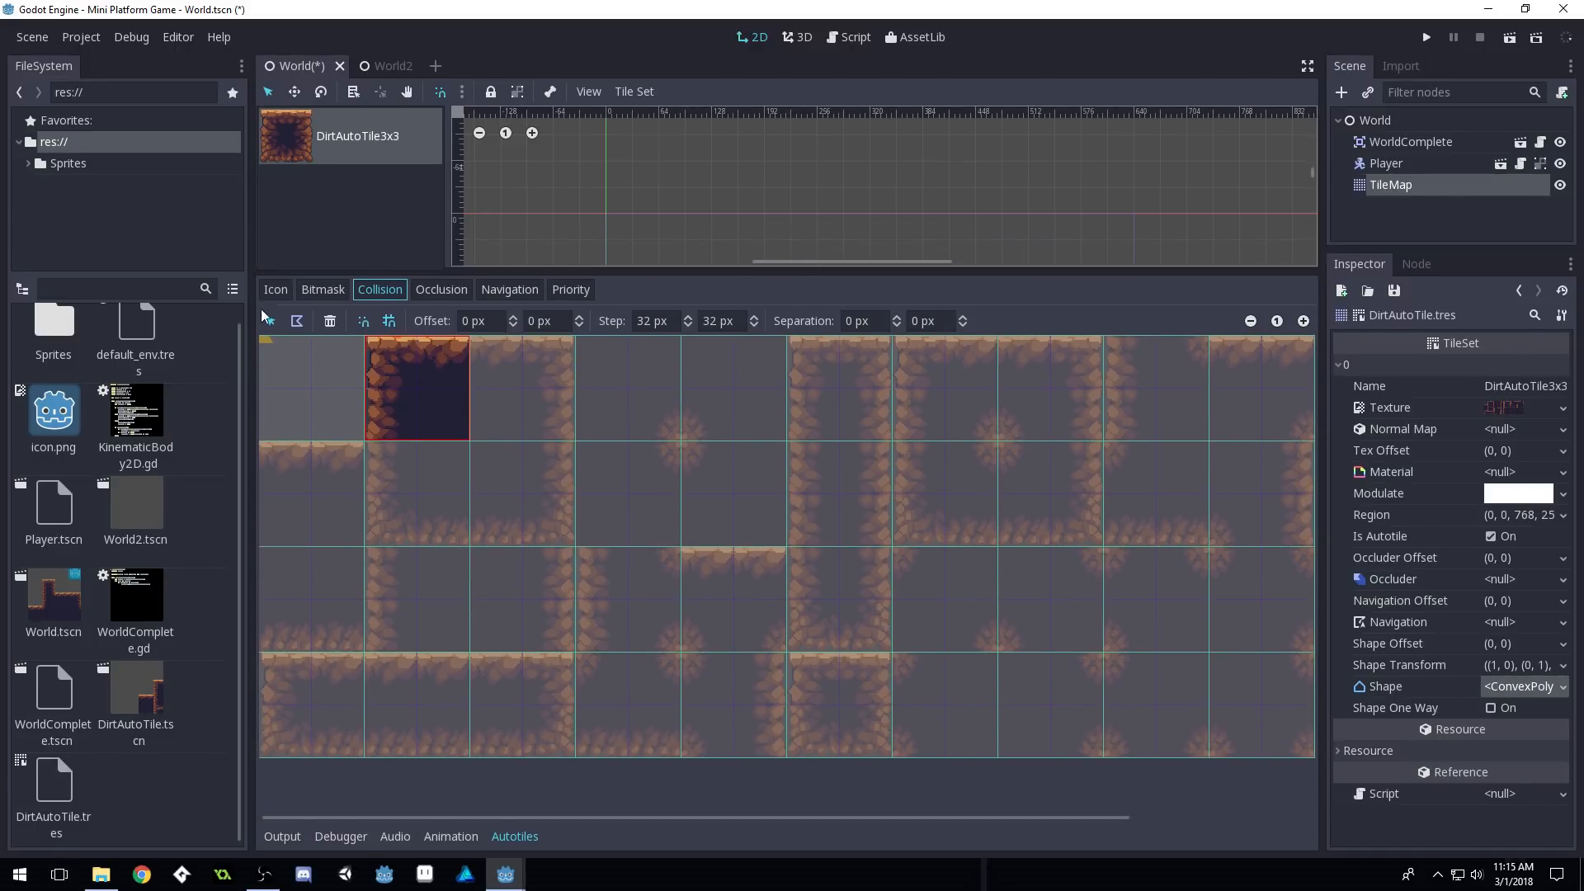
{"action": "left_click", "coordinate": [266, 370]}
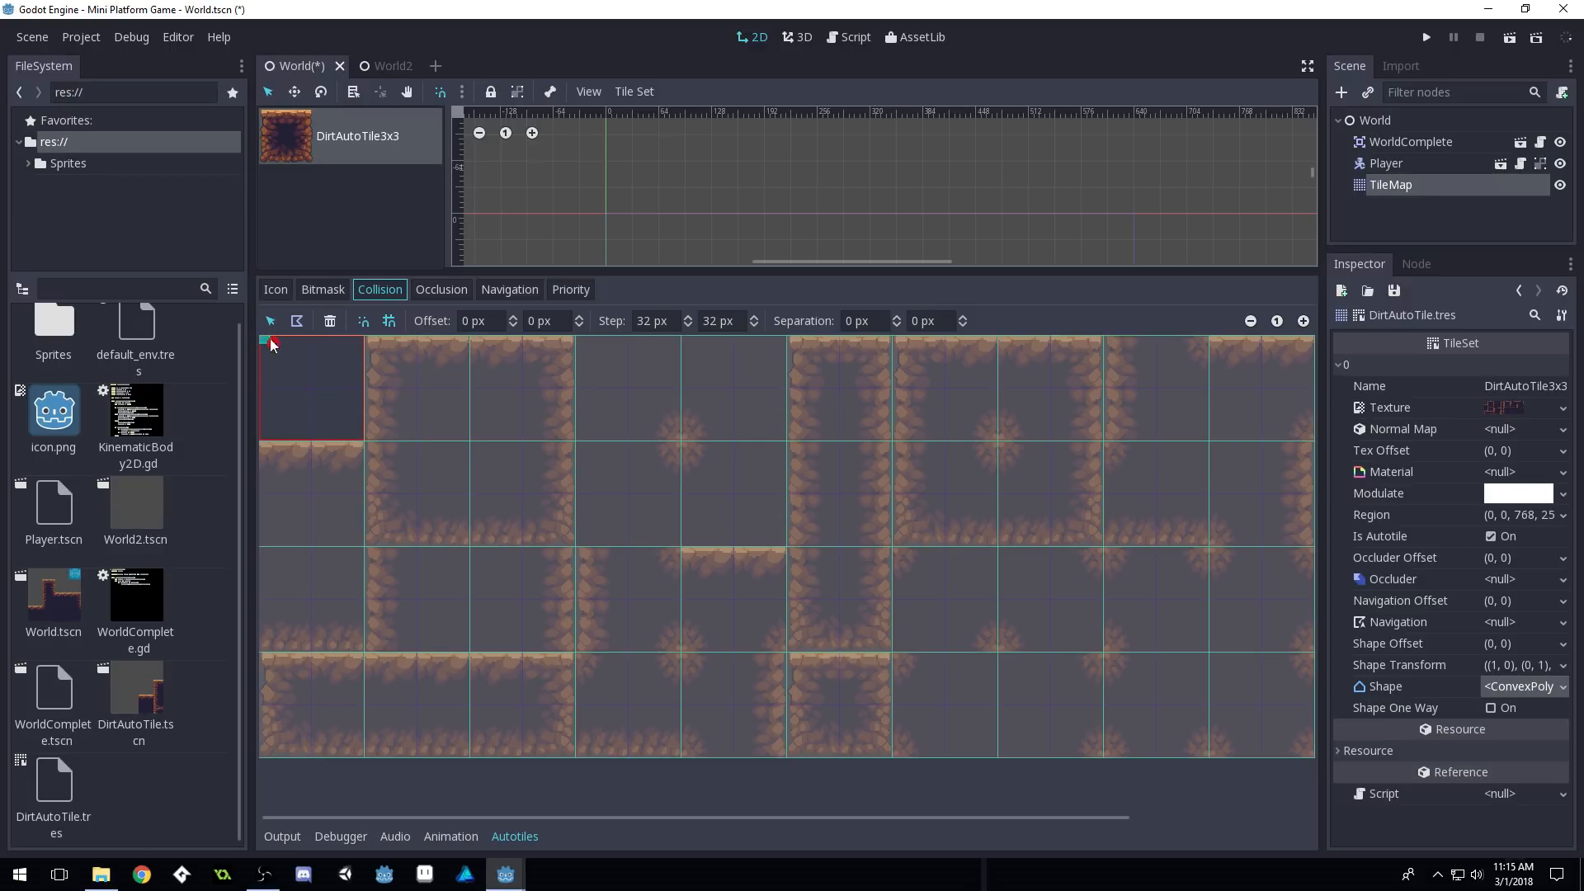
{"action": "left_click", "coordinate": [333, 322]}
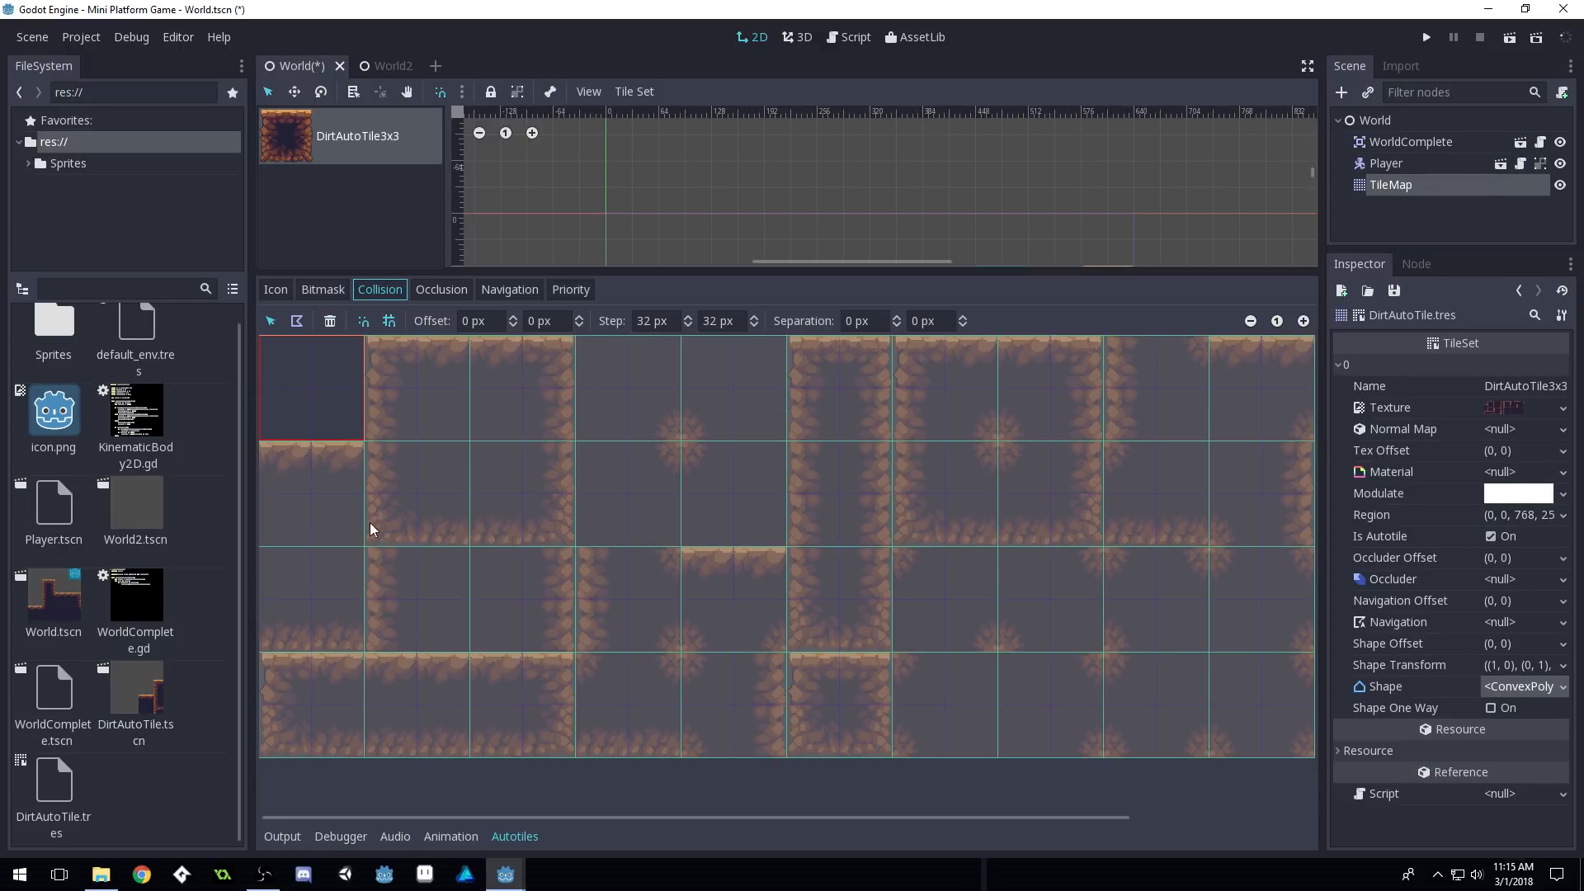
{"action": "left_click", "coordinate": [338, 522]}
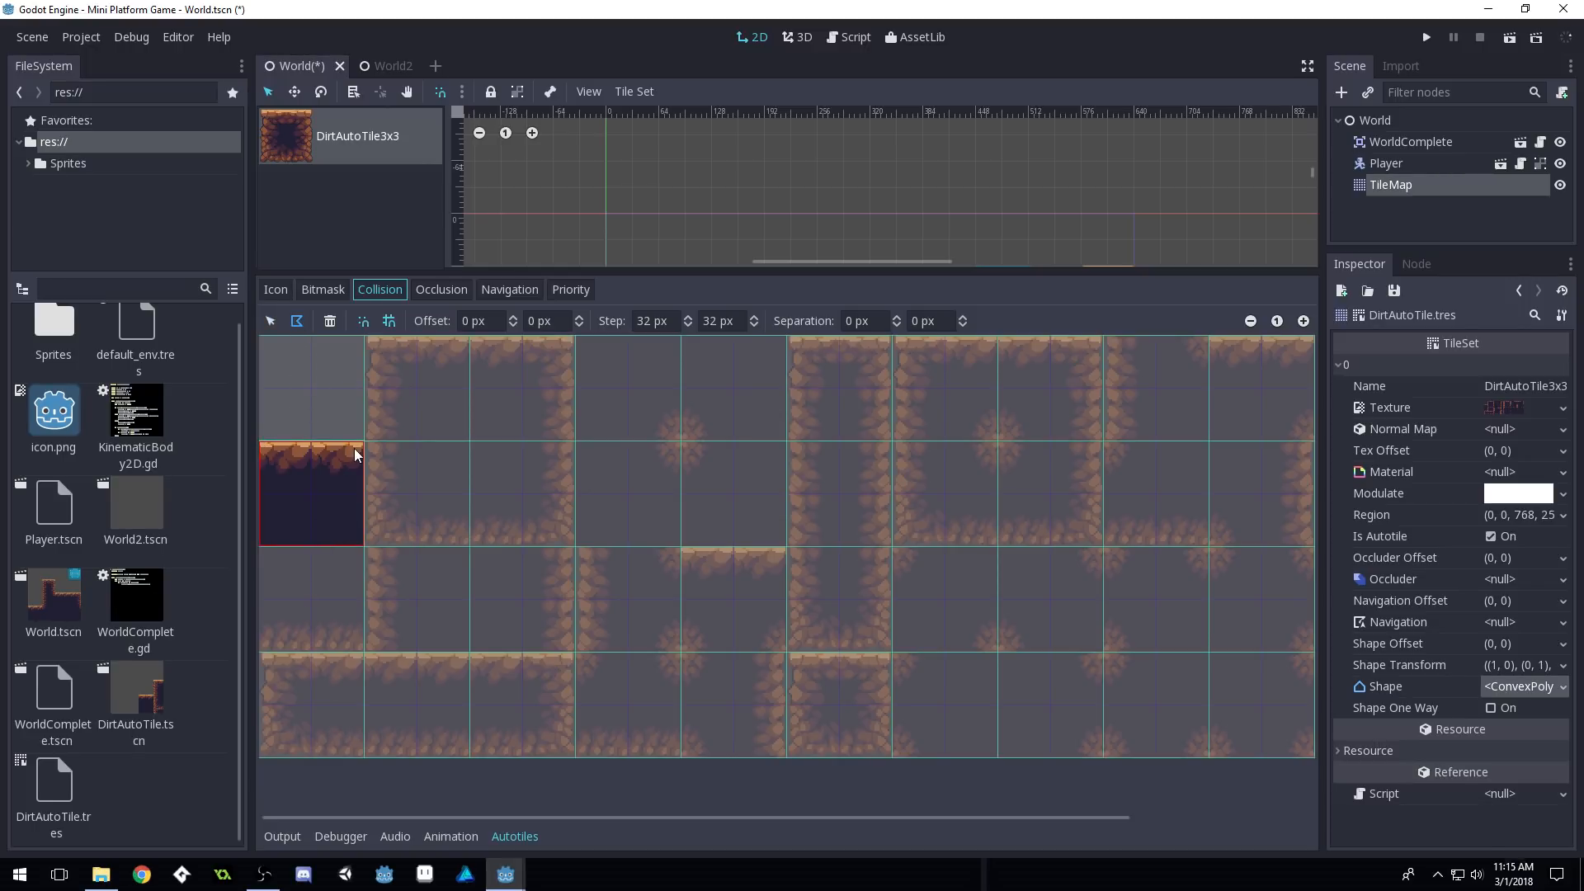
{"action": "left_click", "coordinate": [280, 456]}
Set the collision editor's snapping grid step to 64 px by 64 px
{"action": "left_click", "coordinate": [392, 319]}
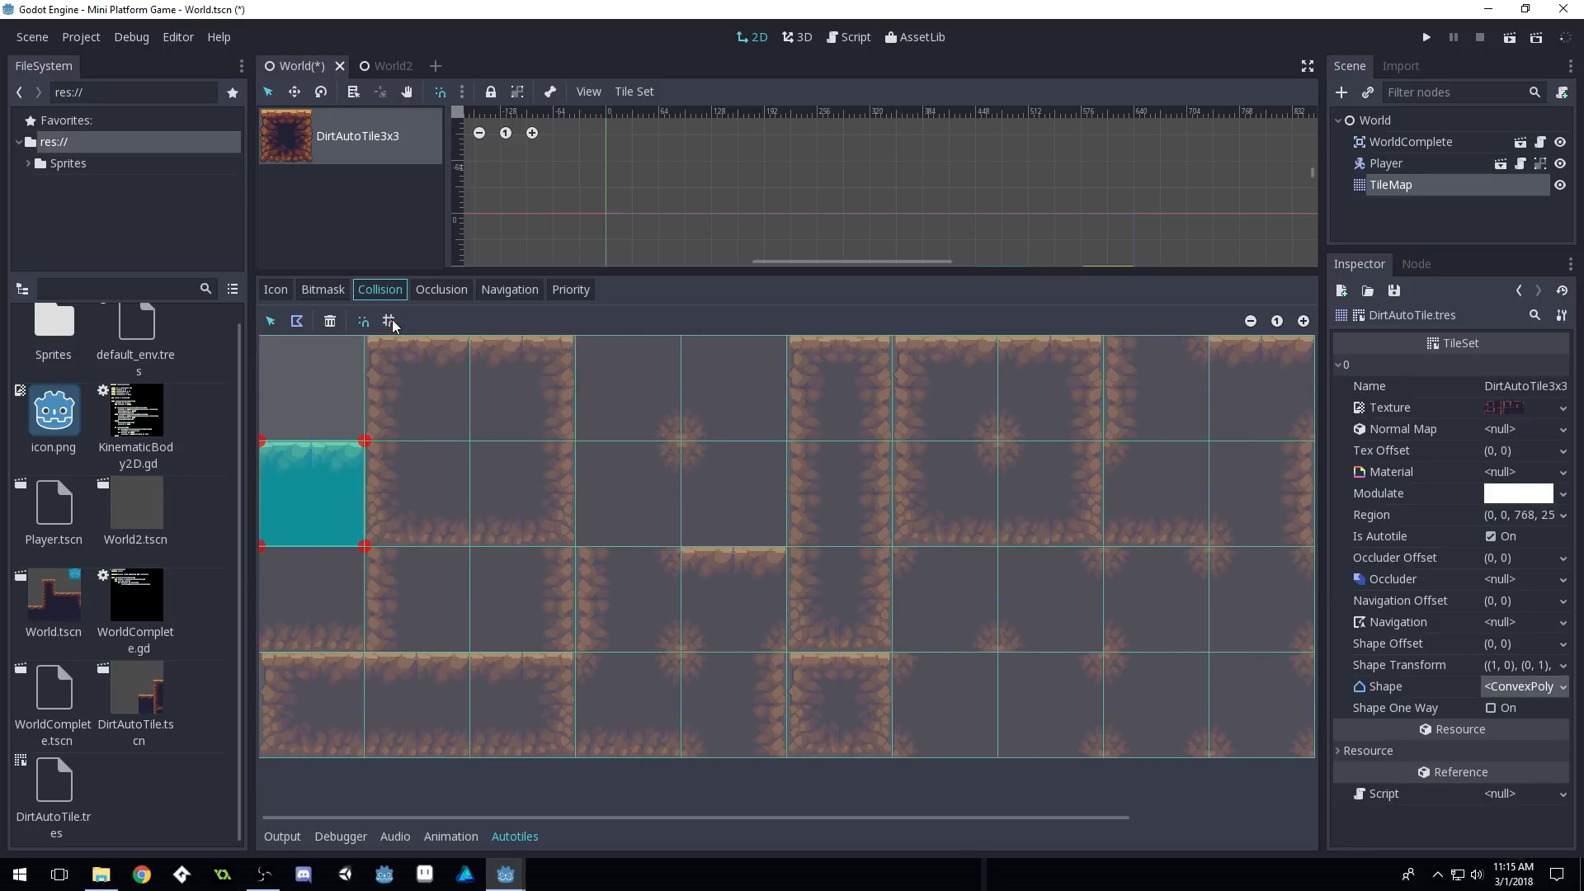
{"action": "left_click", "coordinate": [396, 323]}
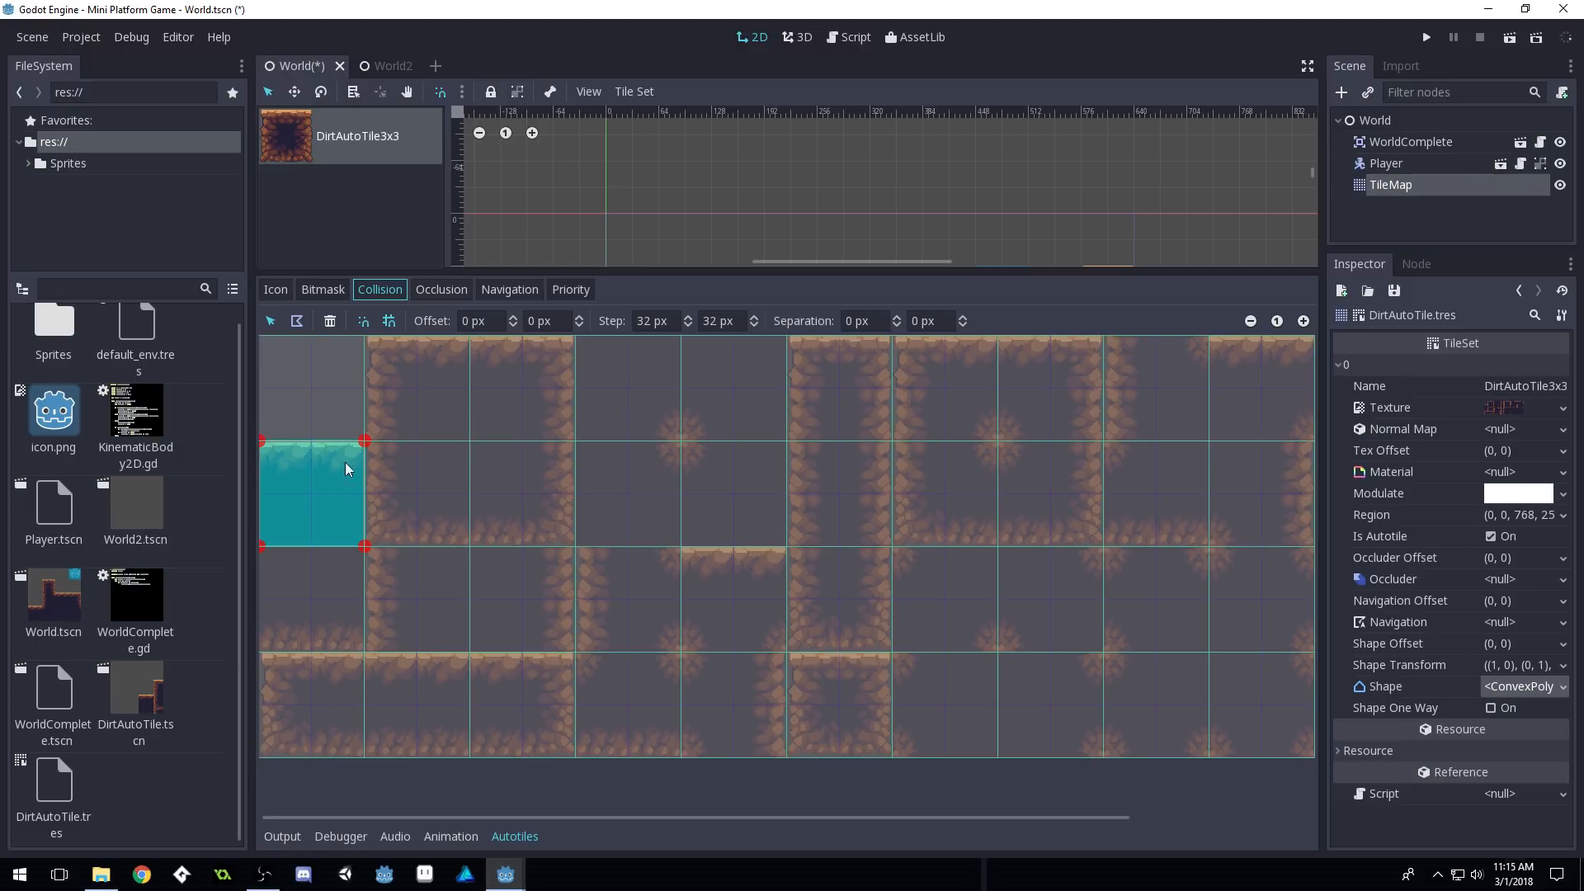
{"action": "left_click", "coordinate": [650, 325]}
{"action": "double_click", "coordinate": [644, 321]}
{"action": "type", "text": "64"}
{"action": "double_click", "coordinate": [702, 328]}
{"action": "left_click", "coordinate": [728, 419]}
Draw full-tile collision polygons on the third- and fourth-row tiles of the first column
{"action": "left_click", "coordinate": [398, 379]}
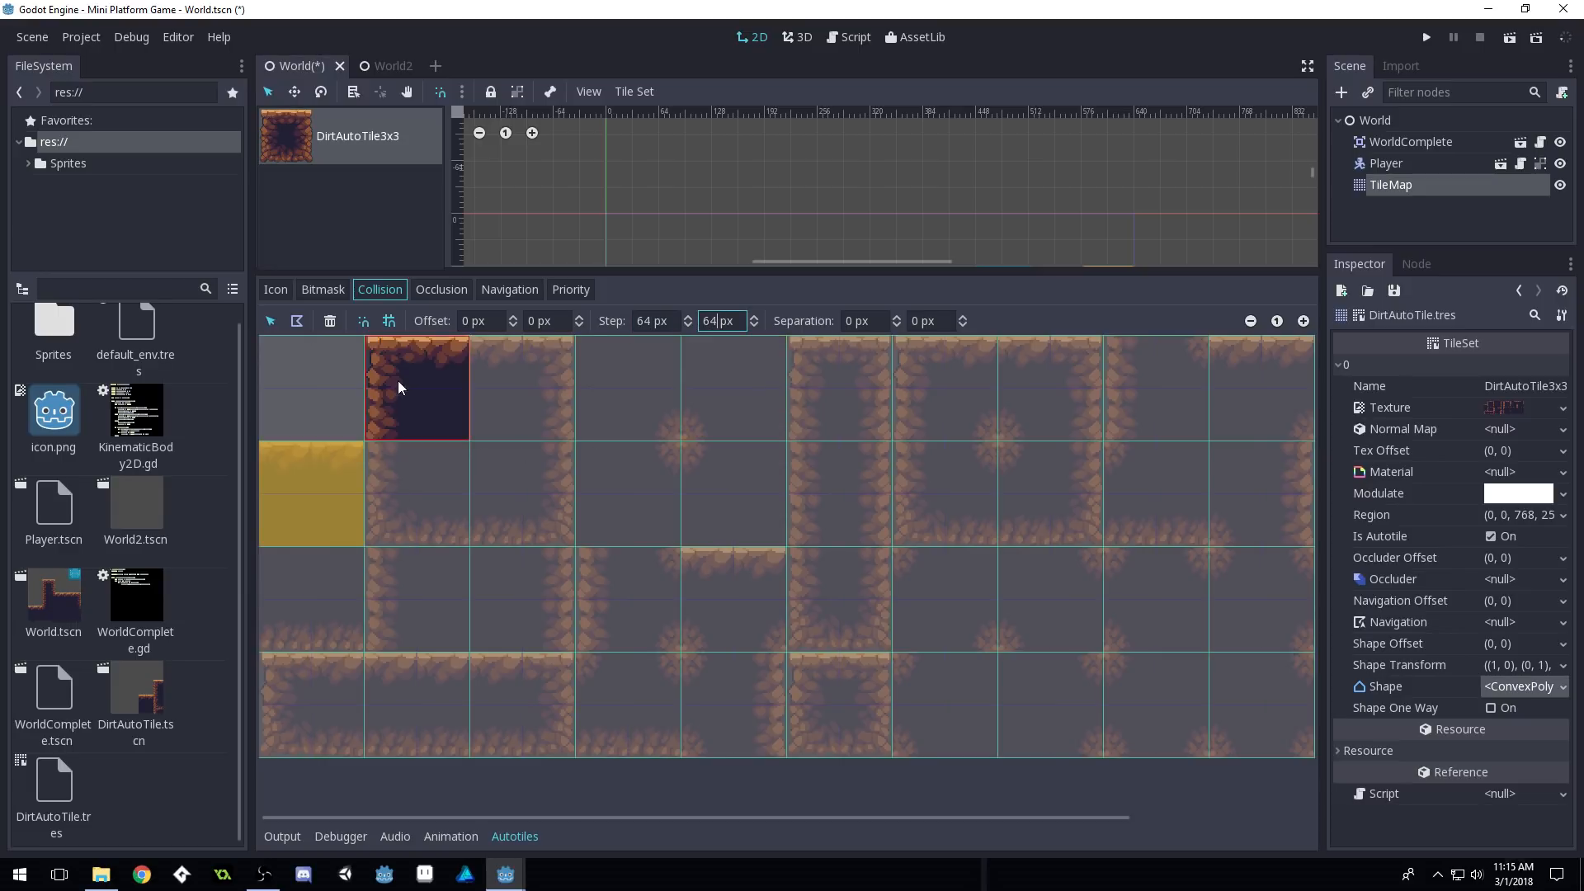
{"action": "left_click", "coordinate": [359, 486]}
{"action": "left_click", "coordinate": [396, 477]}
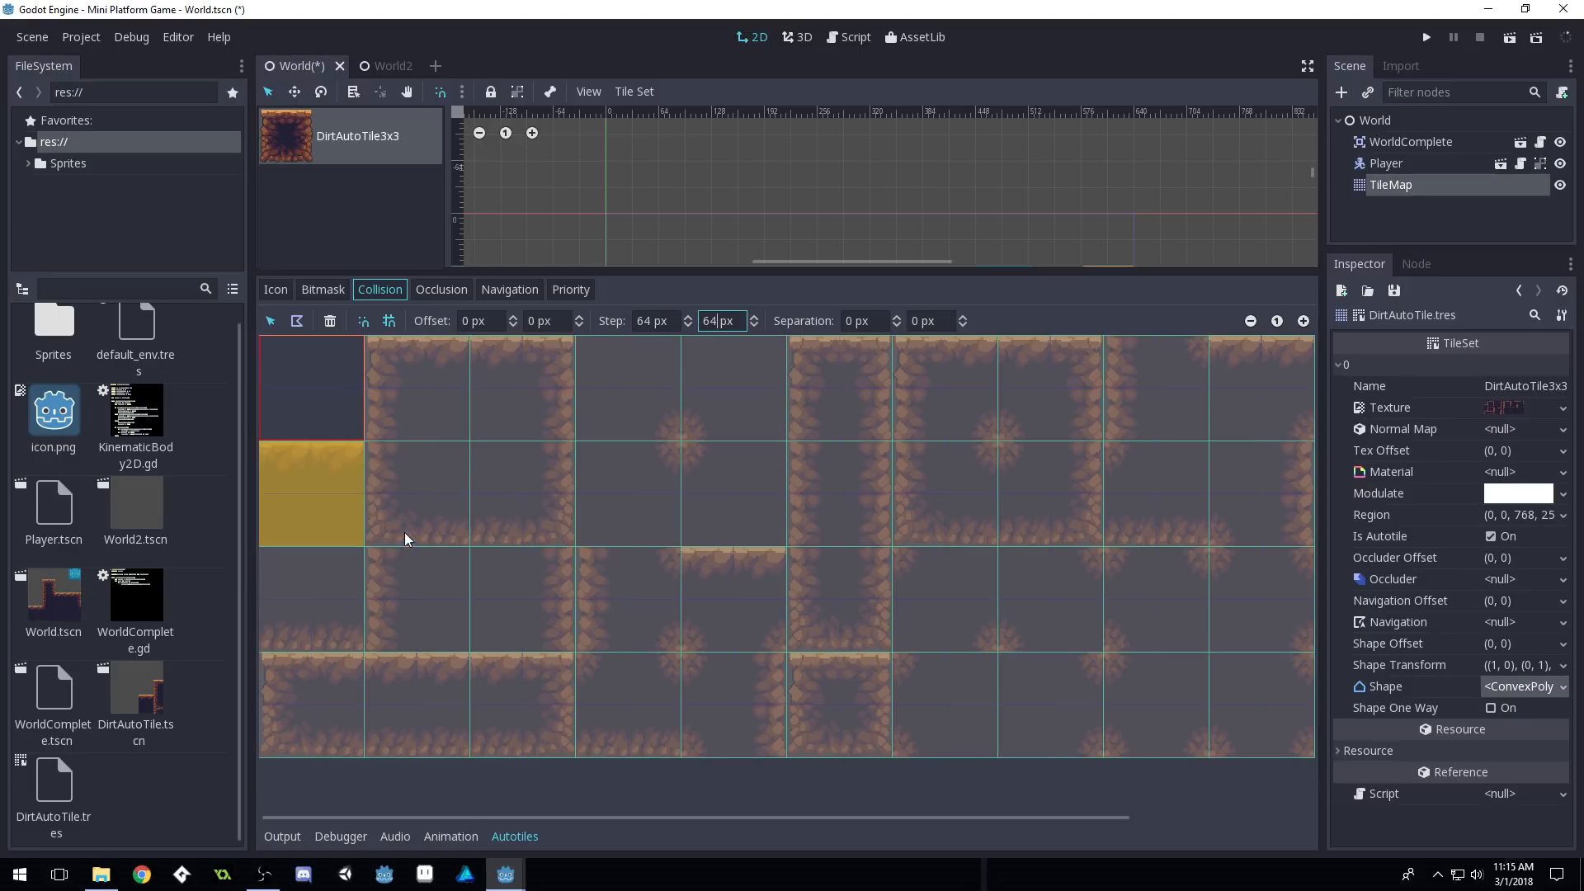
{"action": "left_click", "coordinate": [338, 610]}
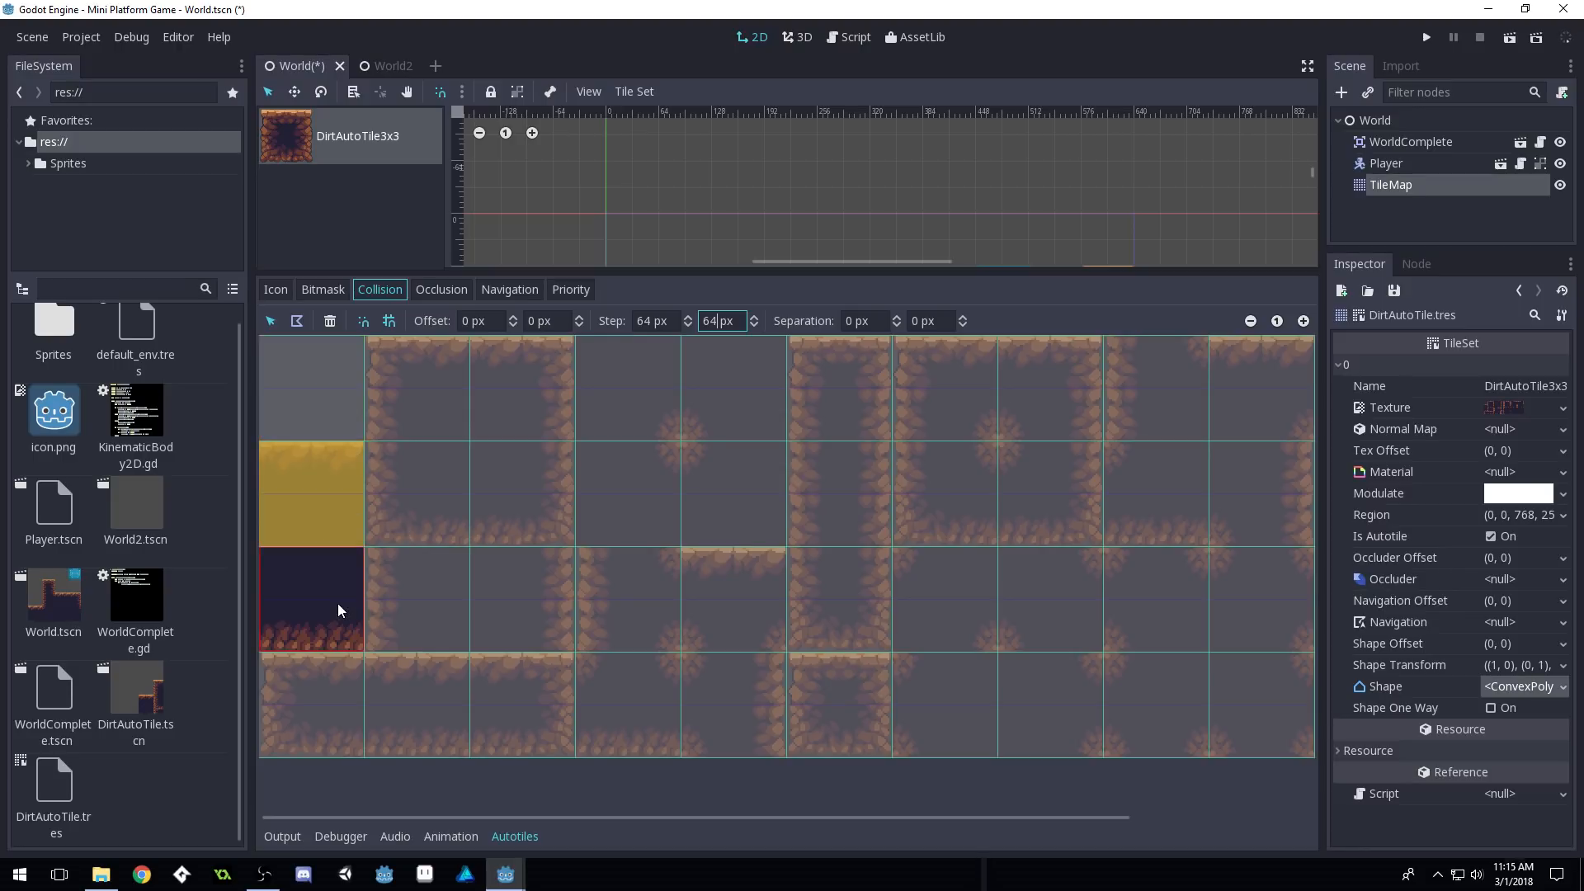
{"action": "left_click", "coordinate": [302, 323]}
{"action": "left_click", "coordinate": [272, 567]}
{"action": "left_click", "coordinate": [307, 670]}
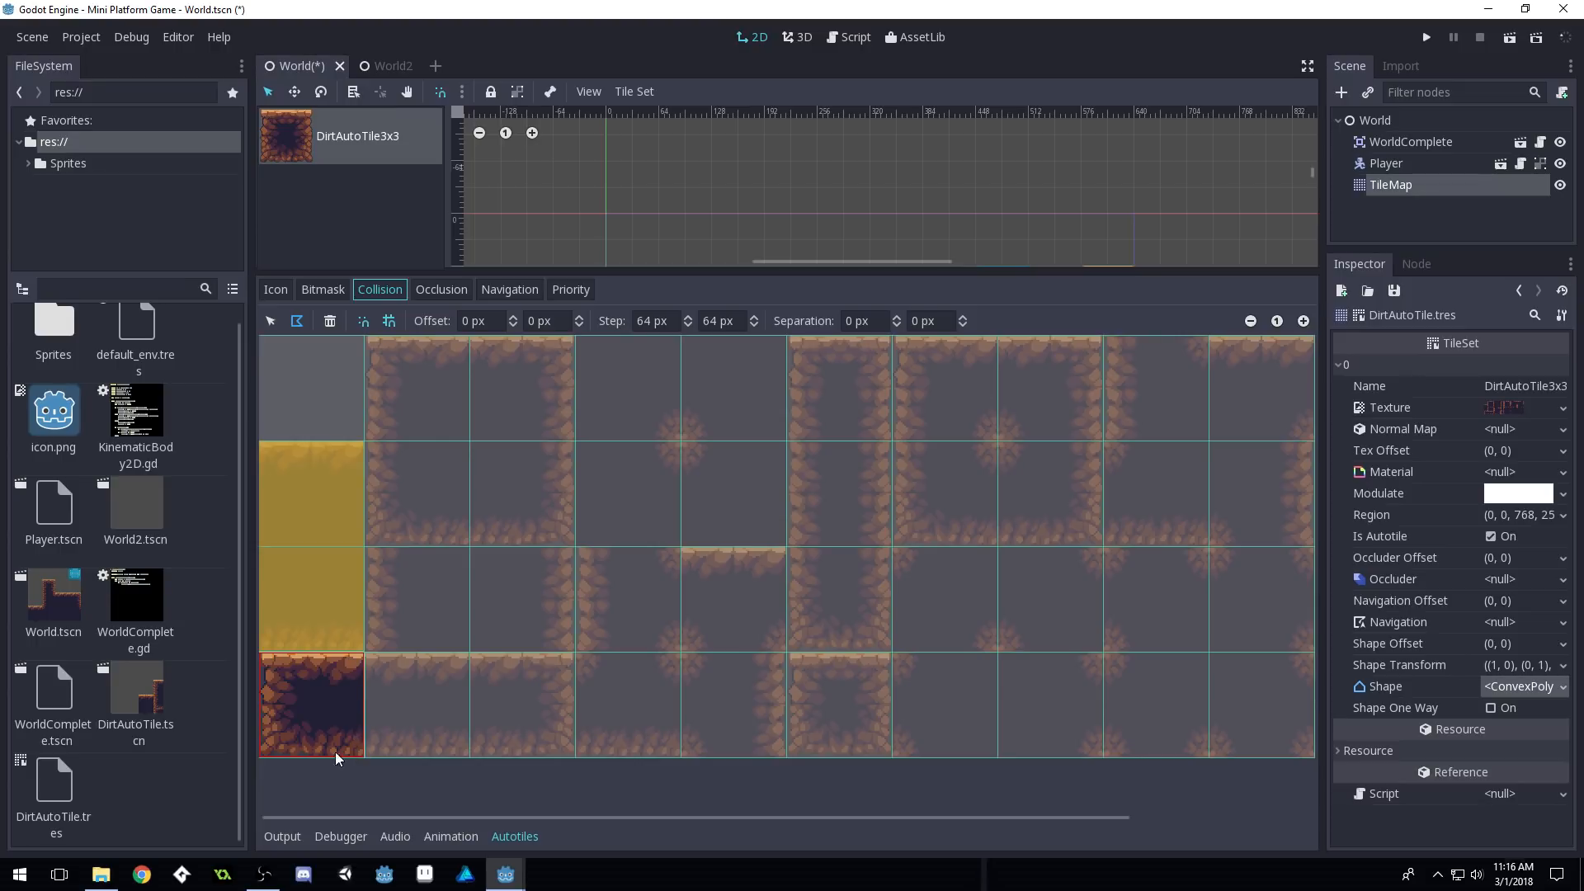
{"action": "left_click", "coordinate": [276, 652]}
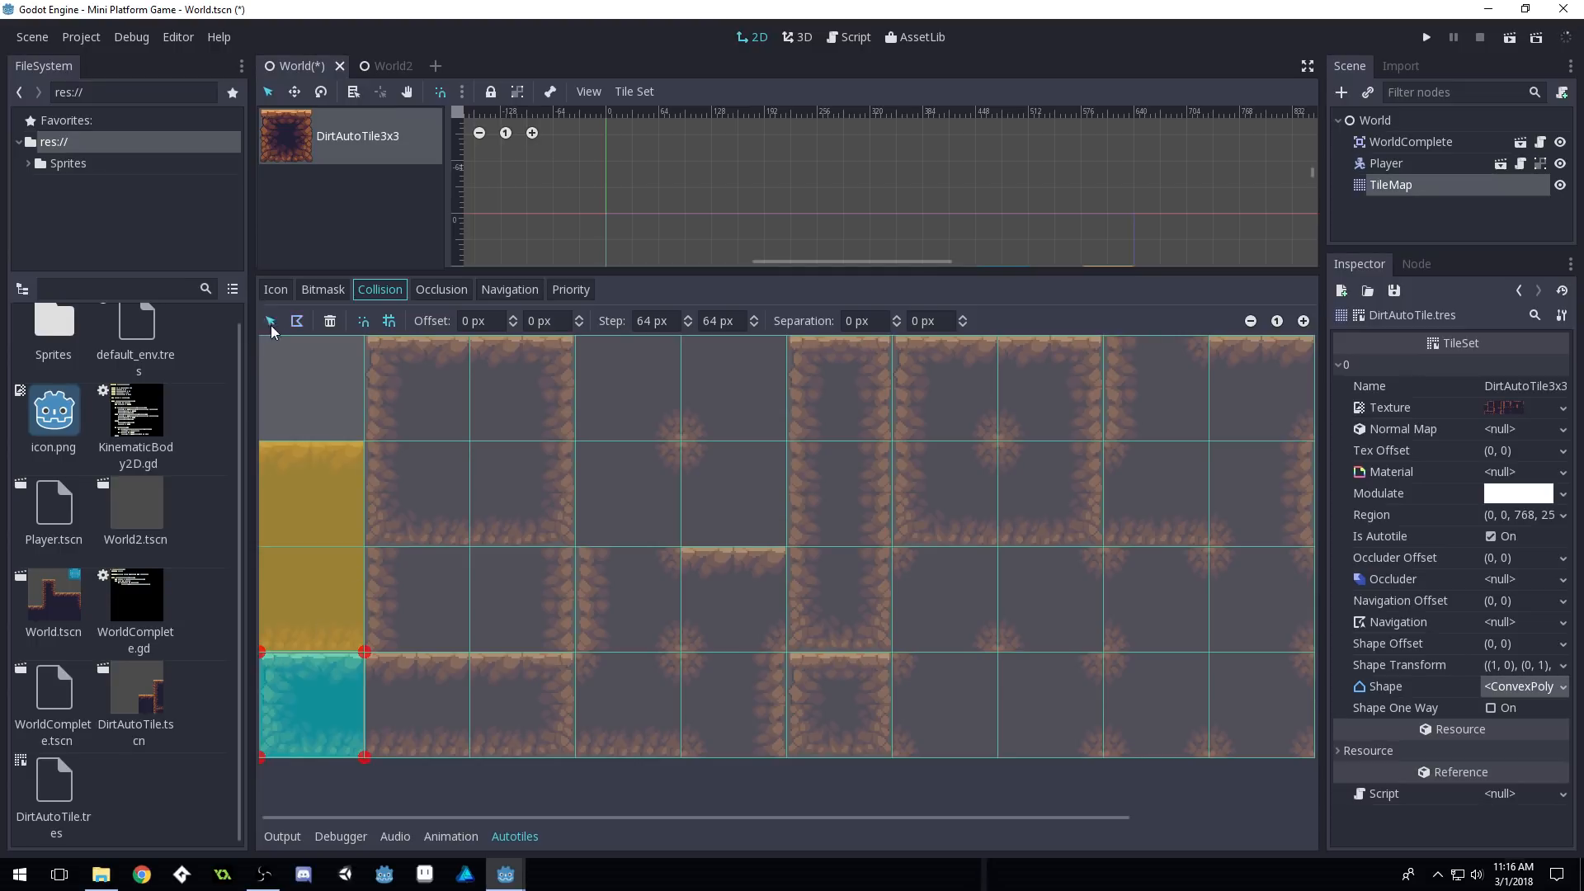
Draw full-tile collision polygons on all four tiles of the second column
{"action": "left_click", "coordinate": [427, 376]}
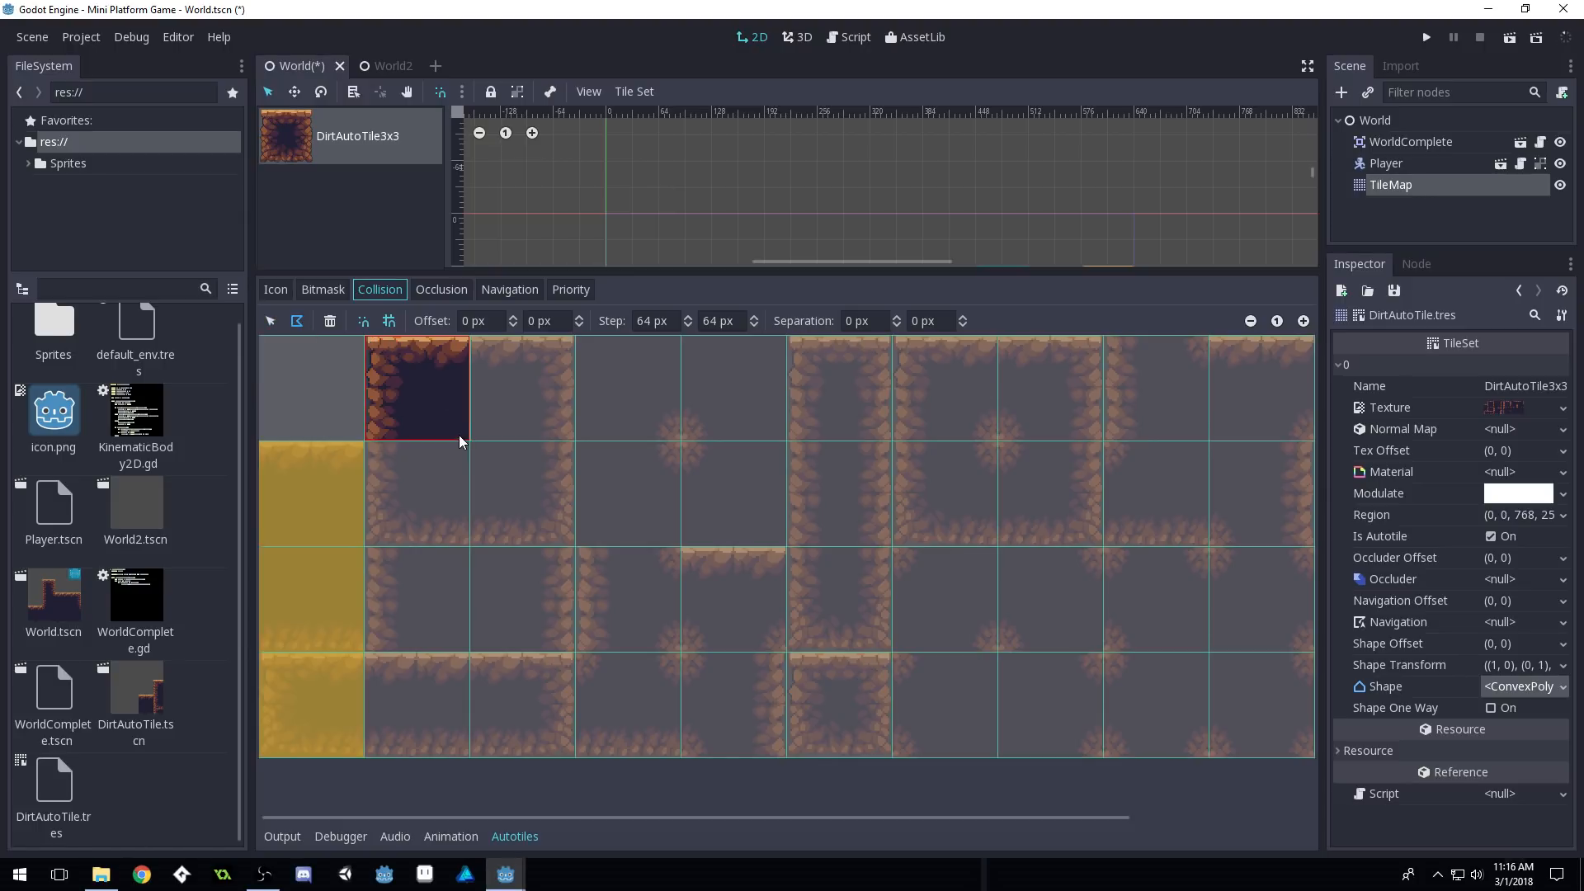
{"action": "left_click", "coordinate": [371, 360]}
{"action": "left_click", "coordinate": [372, 445]}
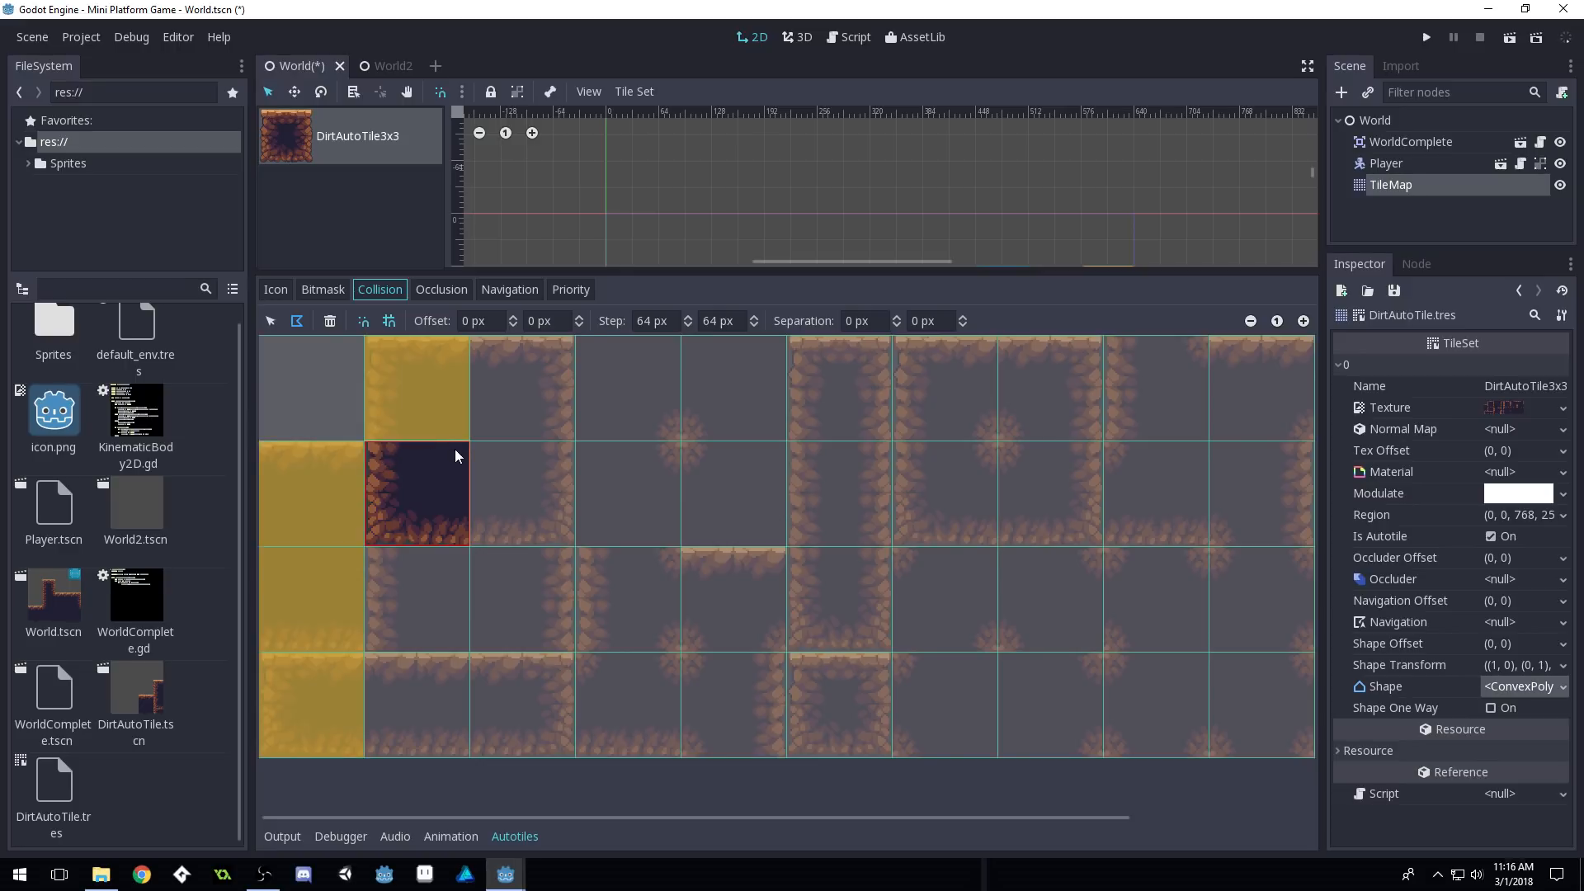
{"action": "left_click", "coordinate": [369, 441]}
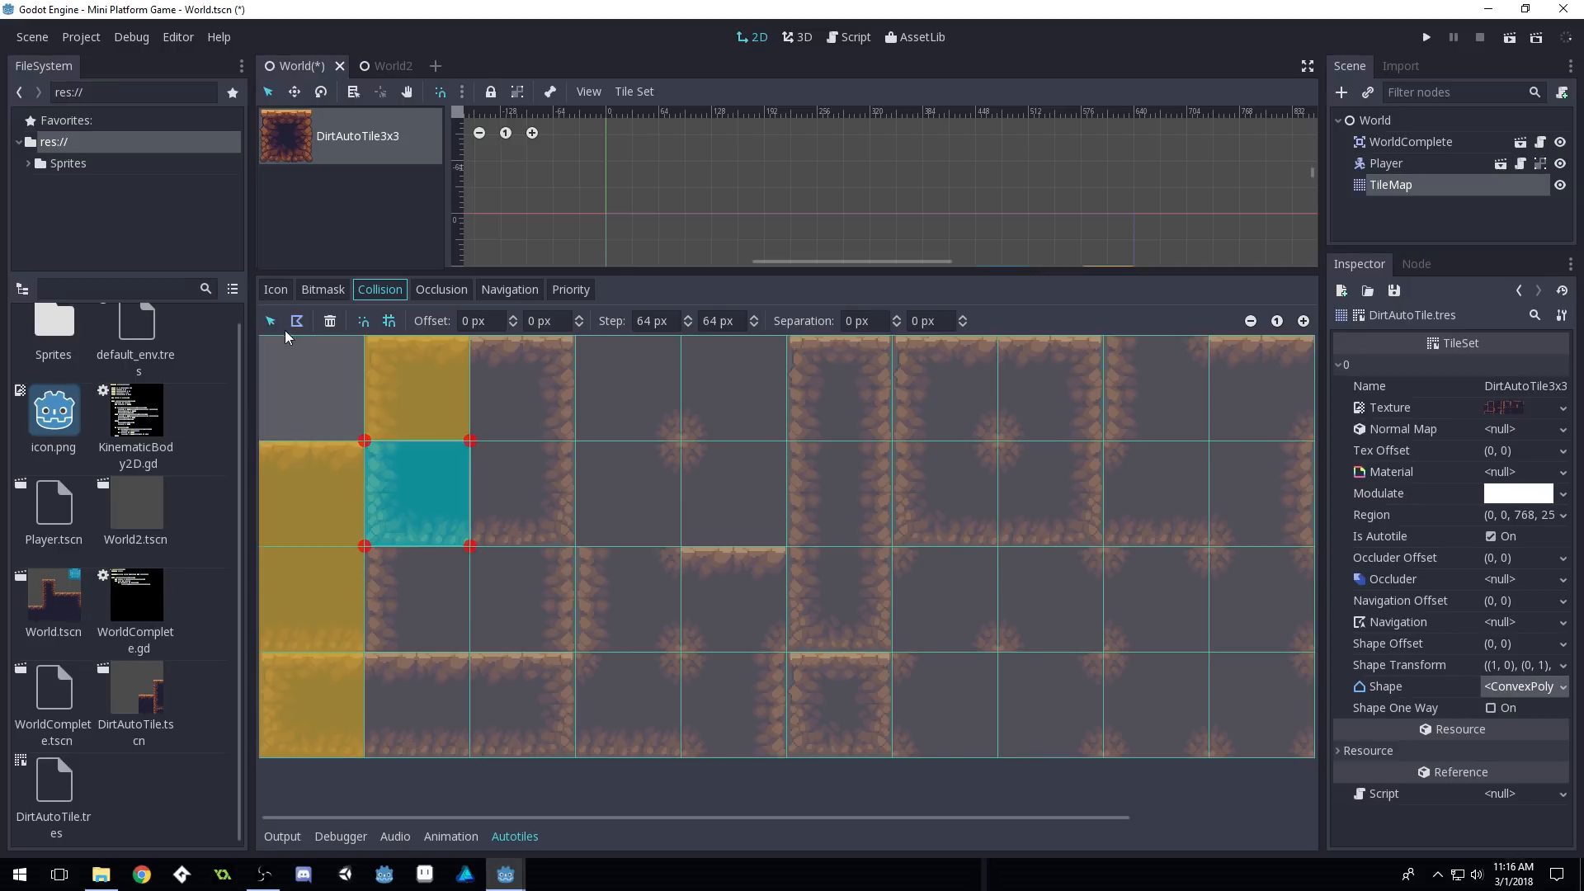
{"action": "left_click", "coordinate": [417, 572]}
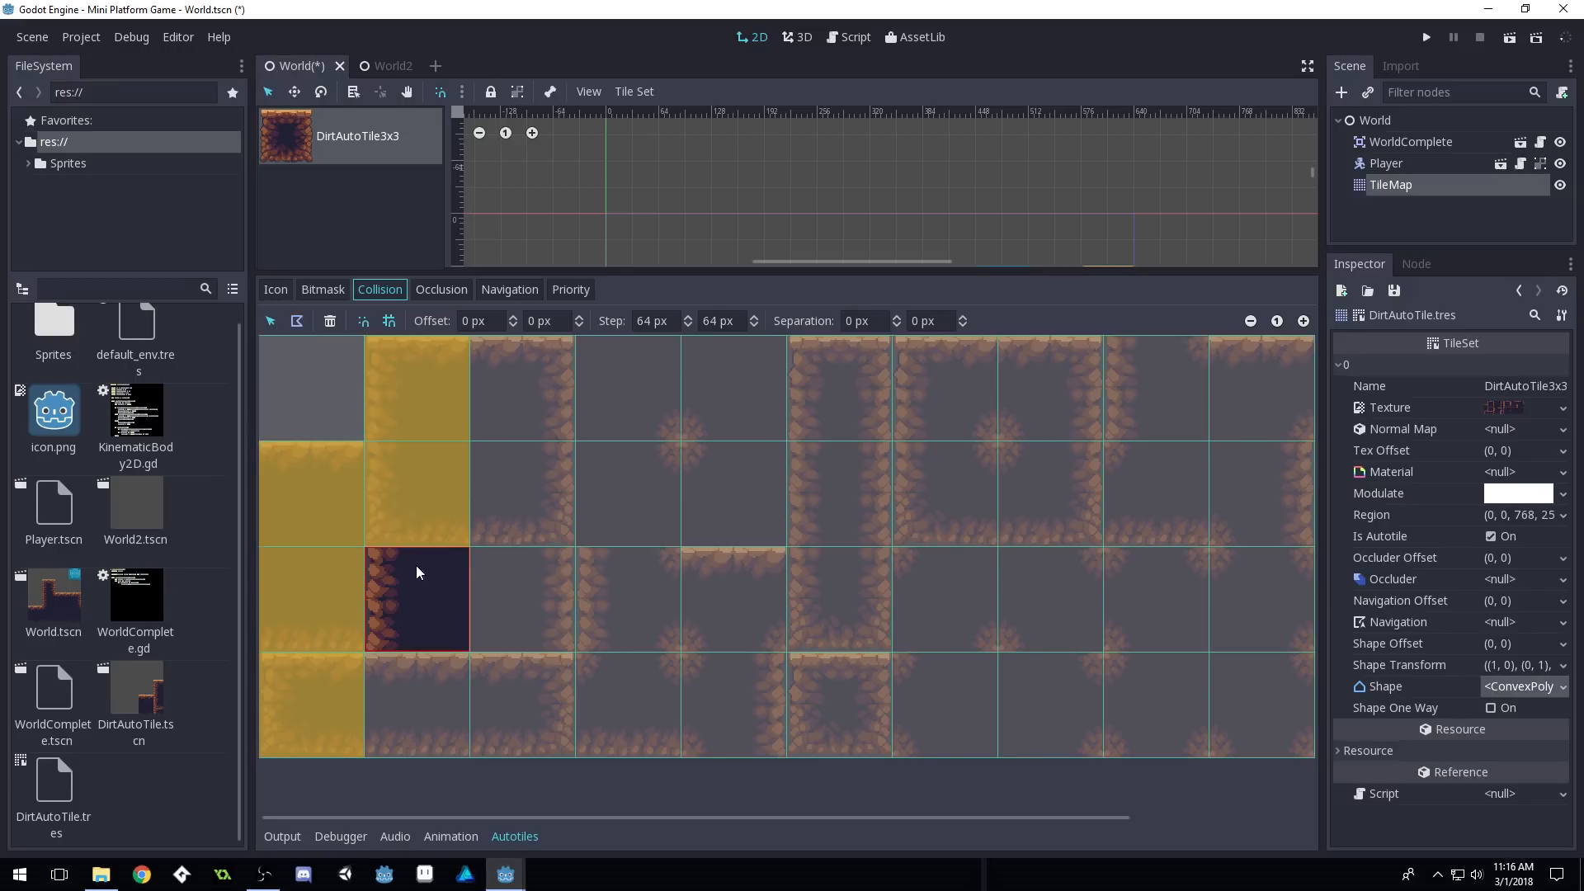
{"action": "left_click", "coordinate": [297, 322]}
{"action": "left_click", "coordinate": [365, 548]}
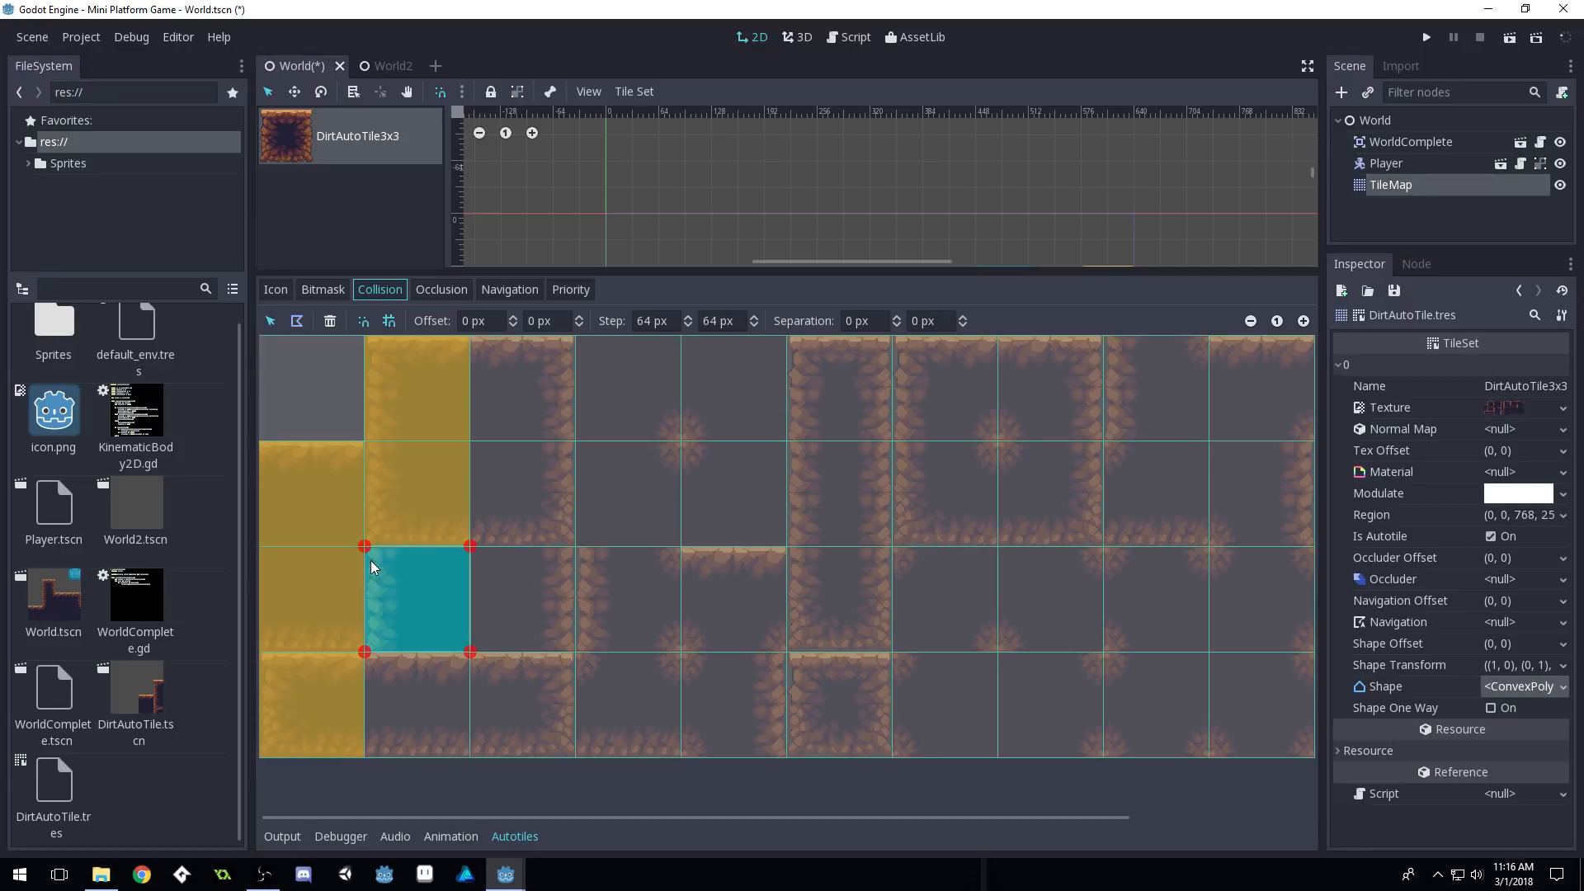
{"action": "left_click", "coordinate": [405, 705]}
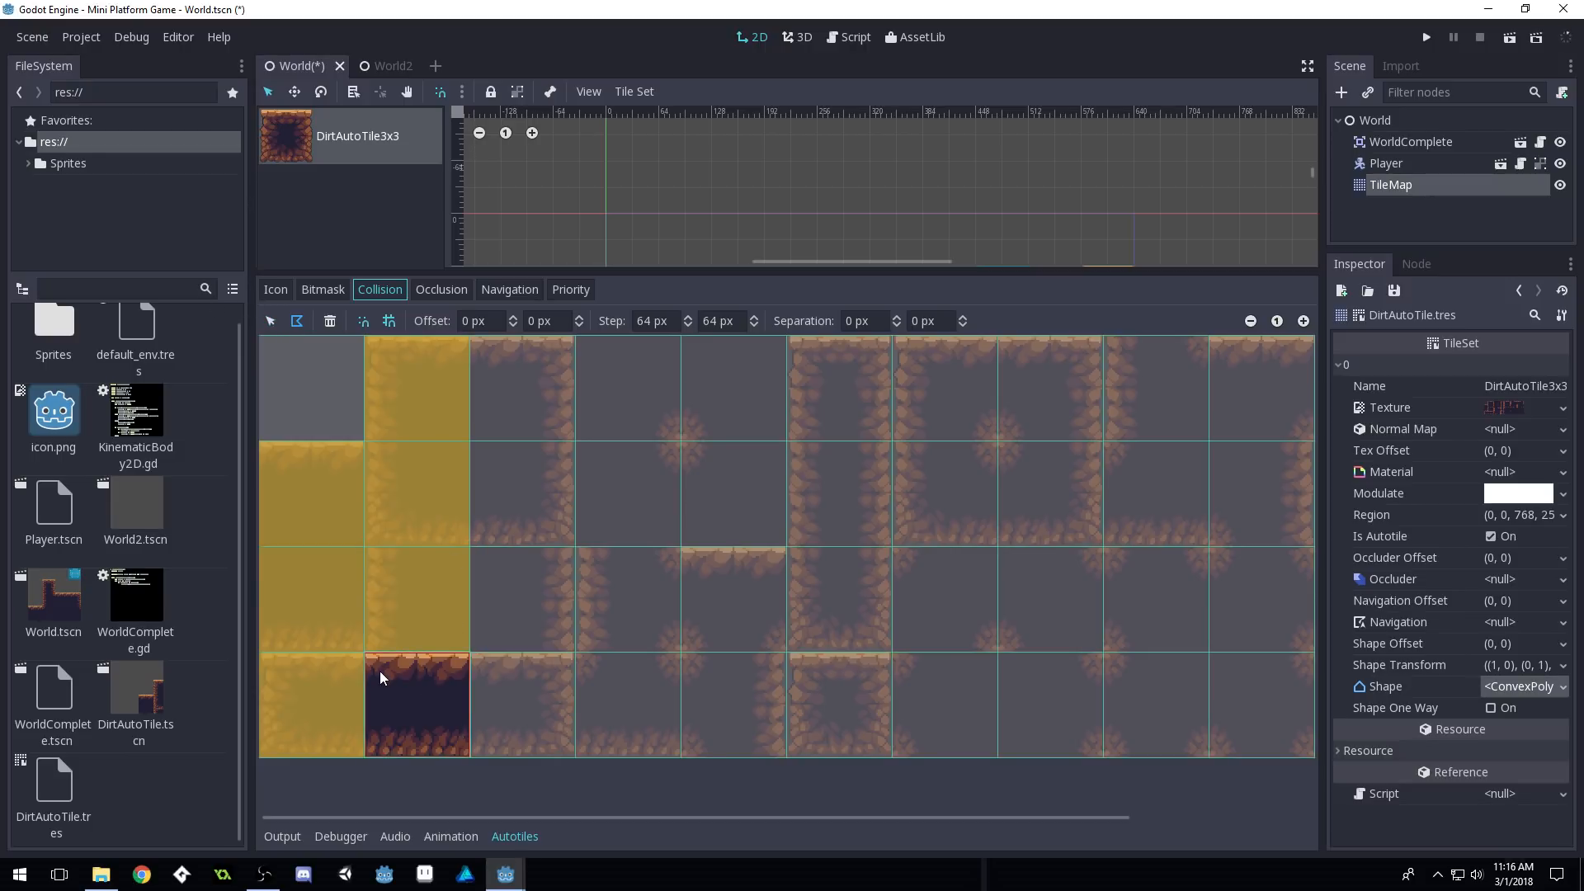
{"action": "left_click", "coordinate": [367, 655]}
Draw full-tile collision polygons on all four tiles of the third column
{"action": "left_click", "coordinate": [495, 389]}
{"action": "left_click", "coordinate": [298, 321]}
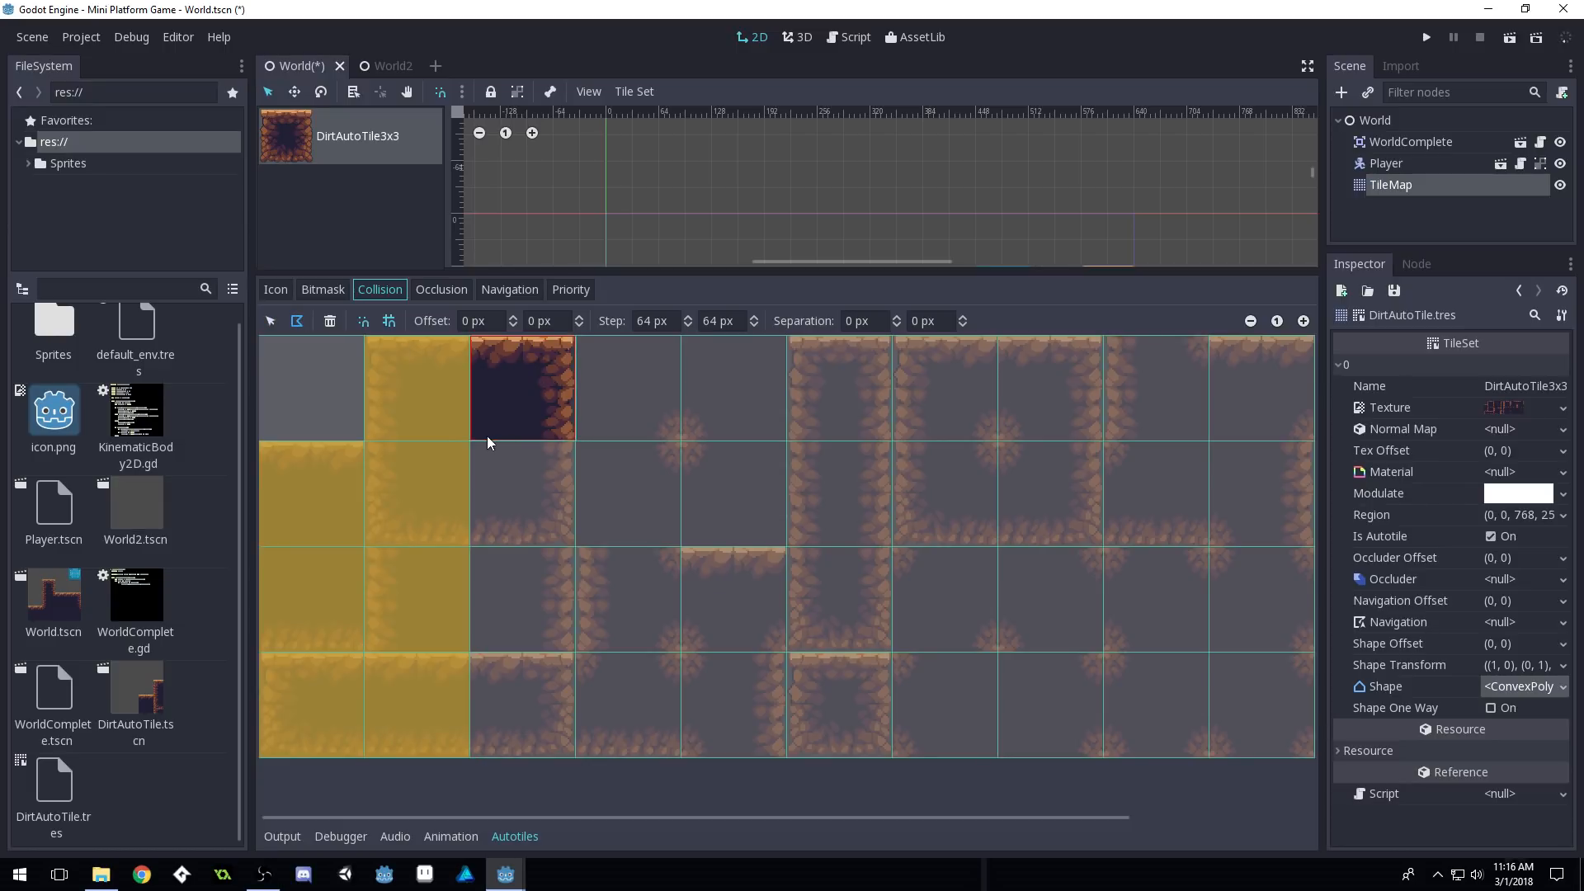
{"action": "left_click", "coordinate": [482, 355]}
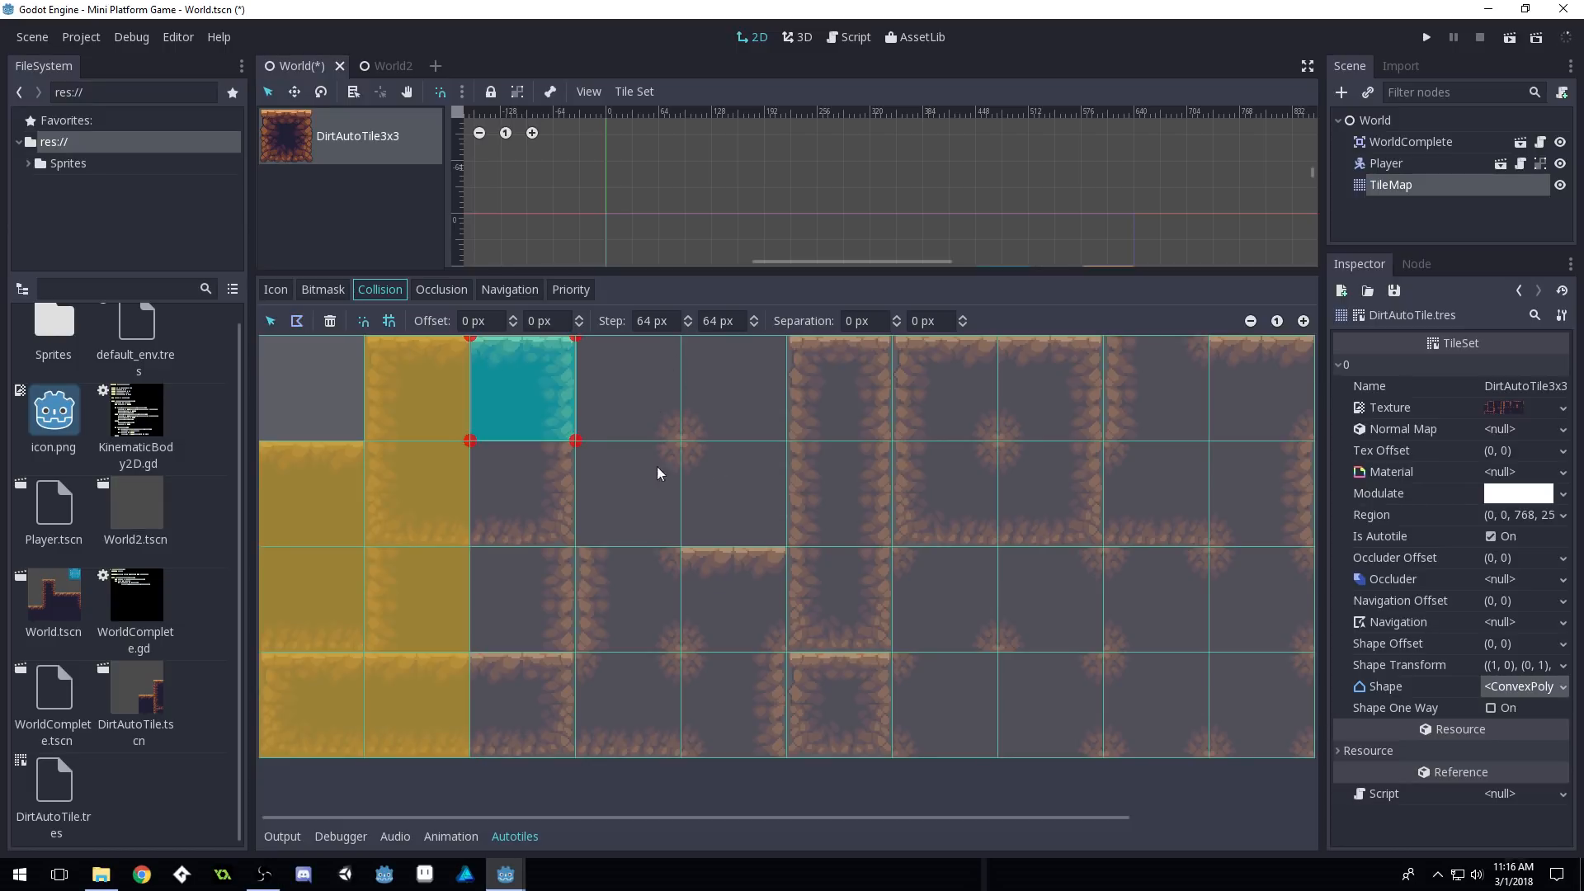
{"action": "left_click", "coordinate": [495, 492]}
{"action": "left_click", "coordinate": [298, 322]}
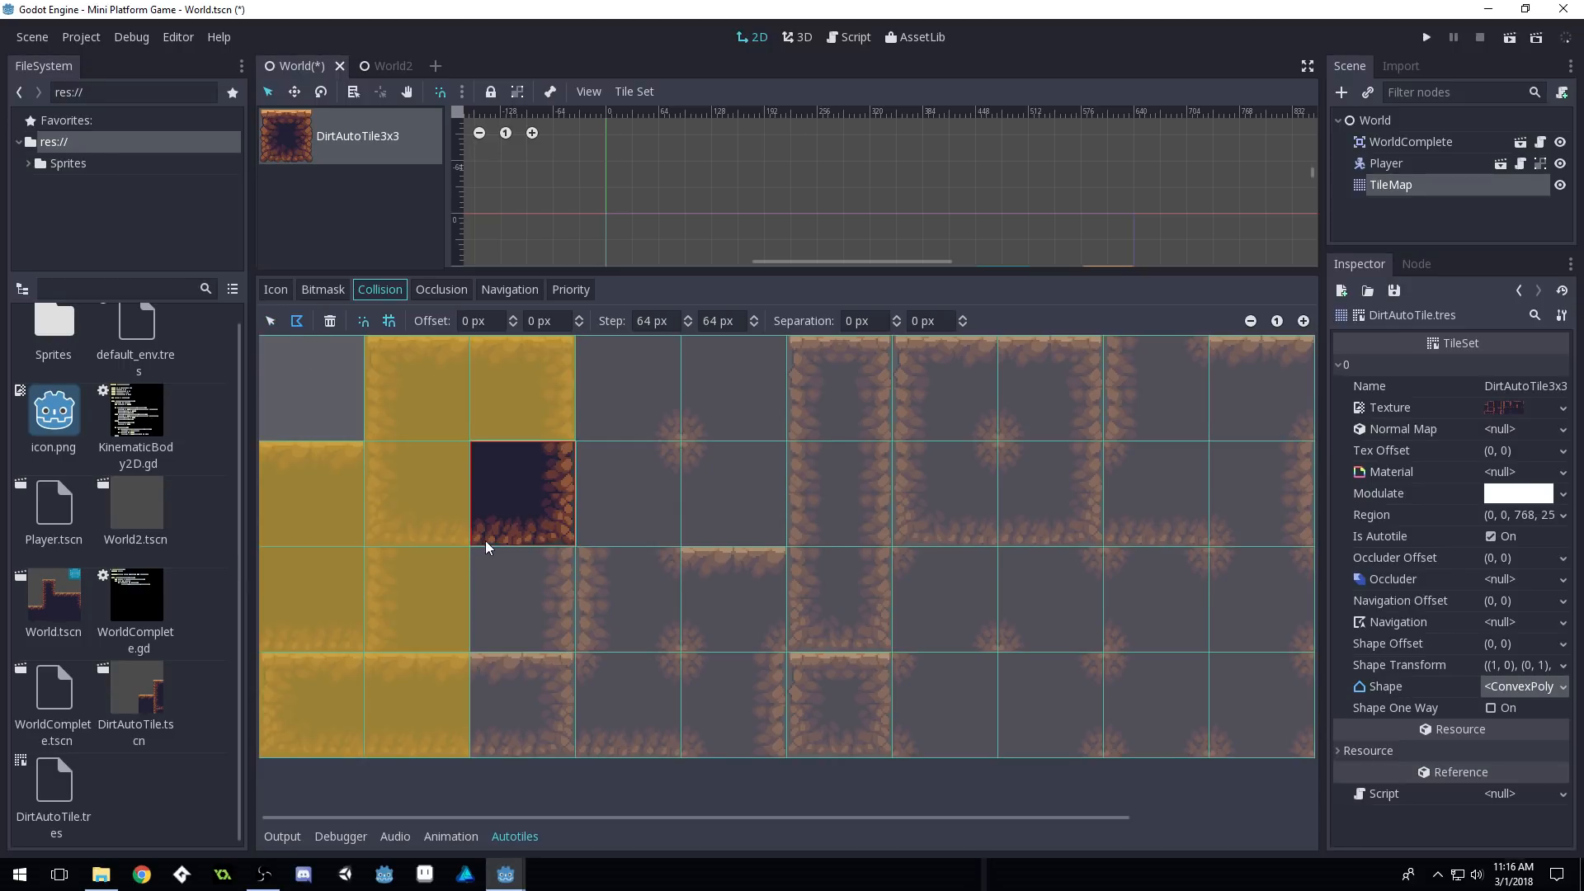
{"action": "left_click", "coordinate": [499, 499]}
{"action": "left_click", "coordinate": [516, 577]}
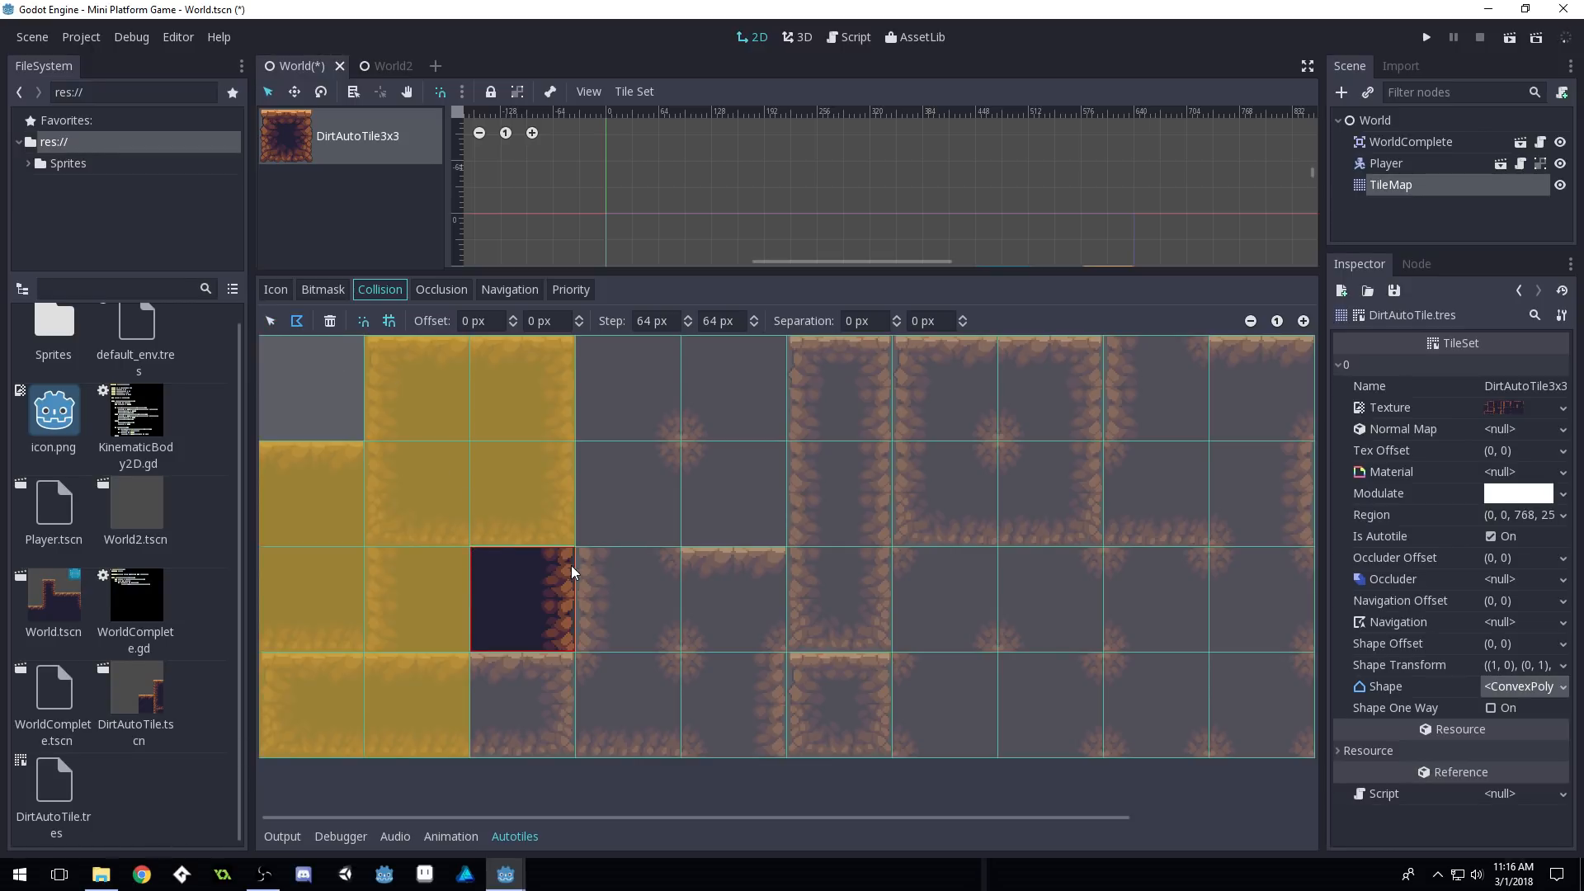
{"action": "left_click", "coordinate": [475, 563]}
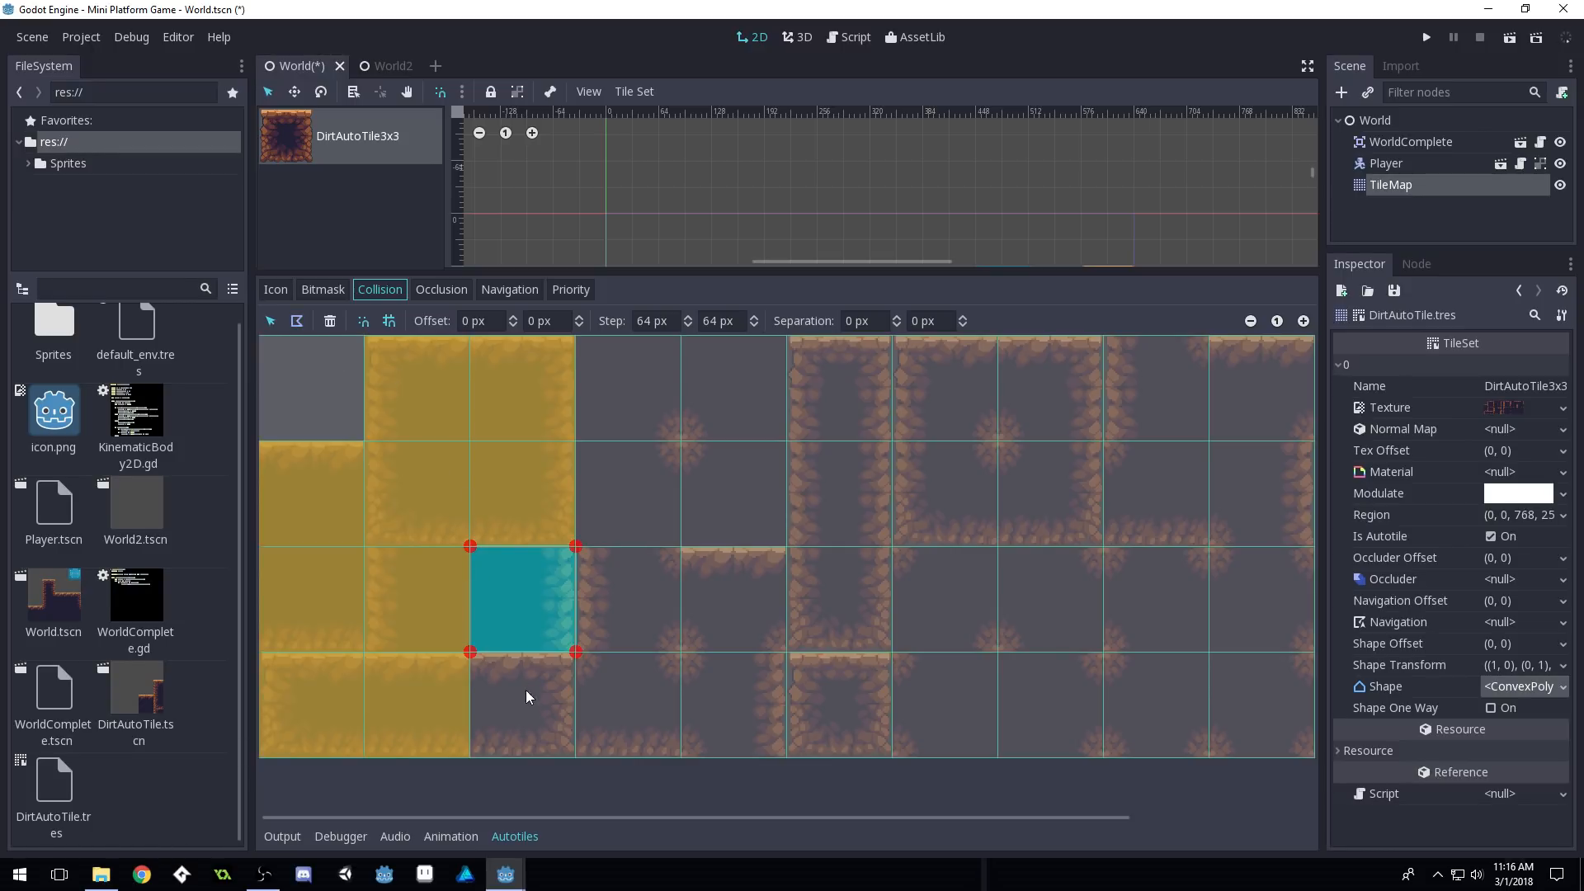
{"action": "left_click", "coordinate": [527, 690]}
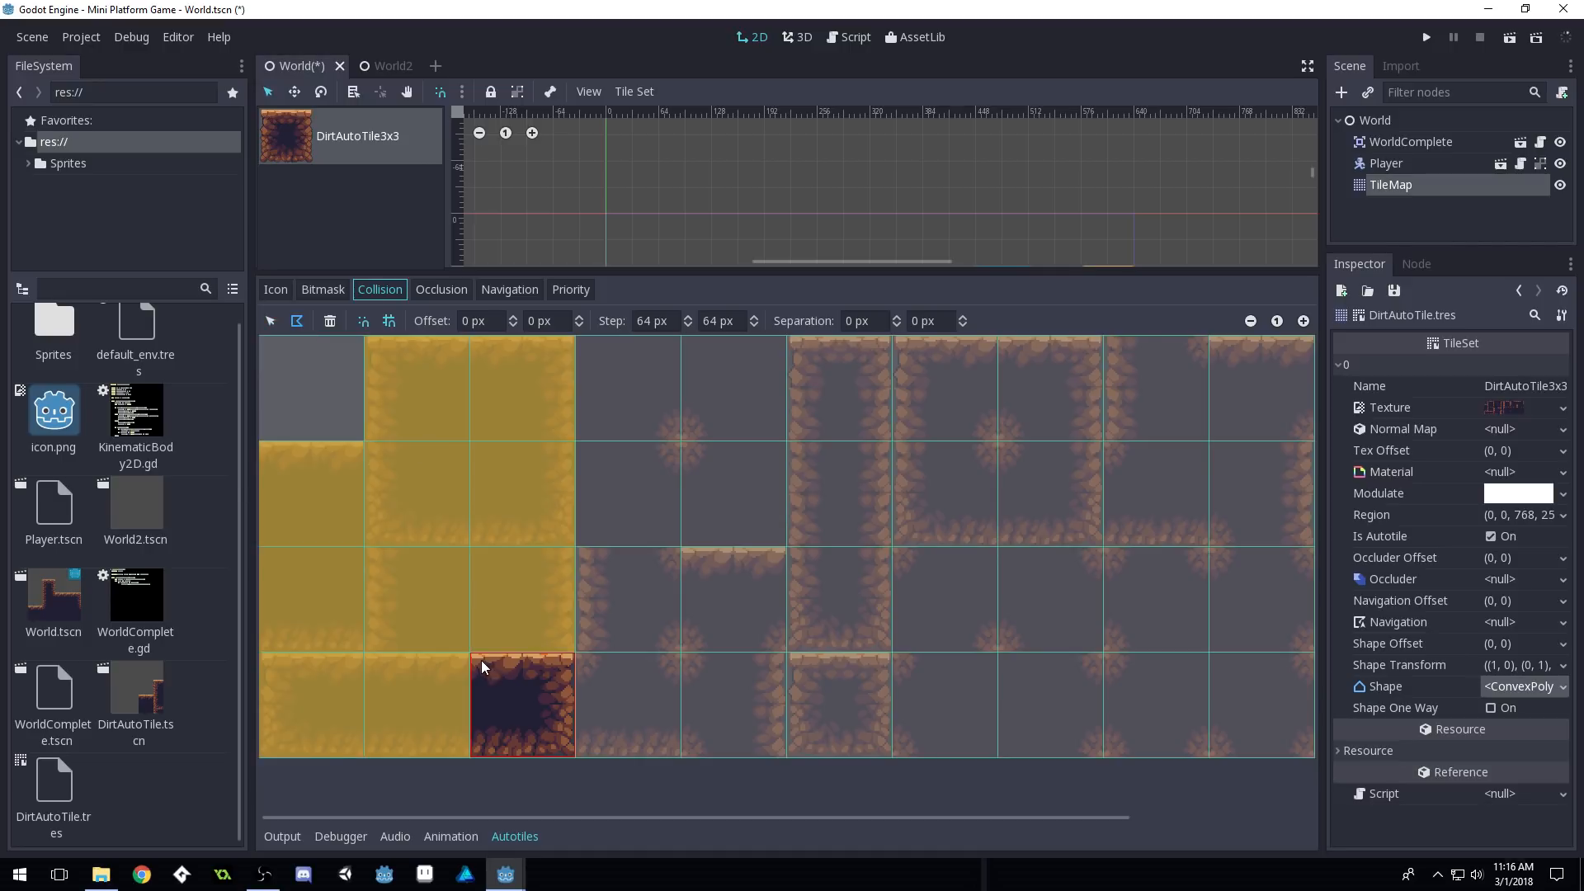
{"action": "left_click", "coordinate": [484, 716]}
Draw a full-tile collision polygon on the third-row tile of the fourth column
{"action": "scroll", "coordinate": [828, 640], "scroll_direction": "right", "scroll_amount": 3}
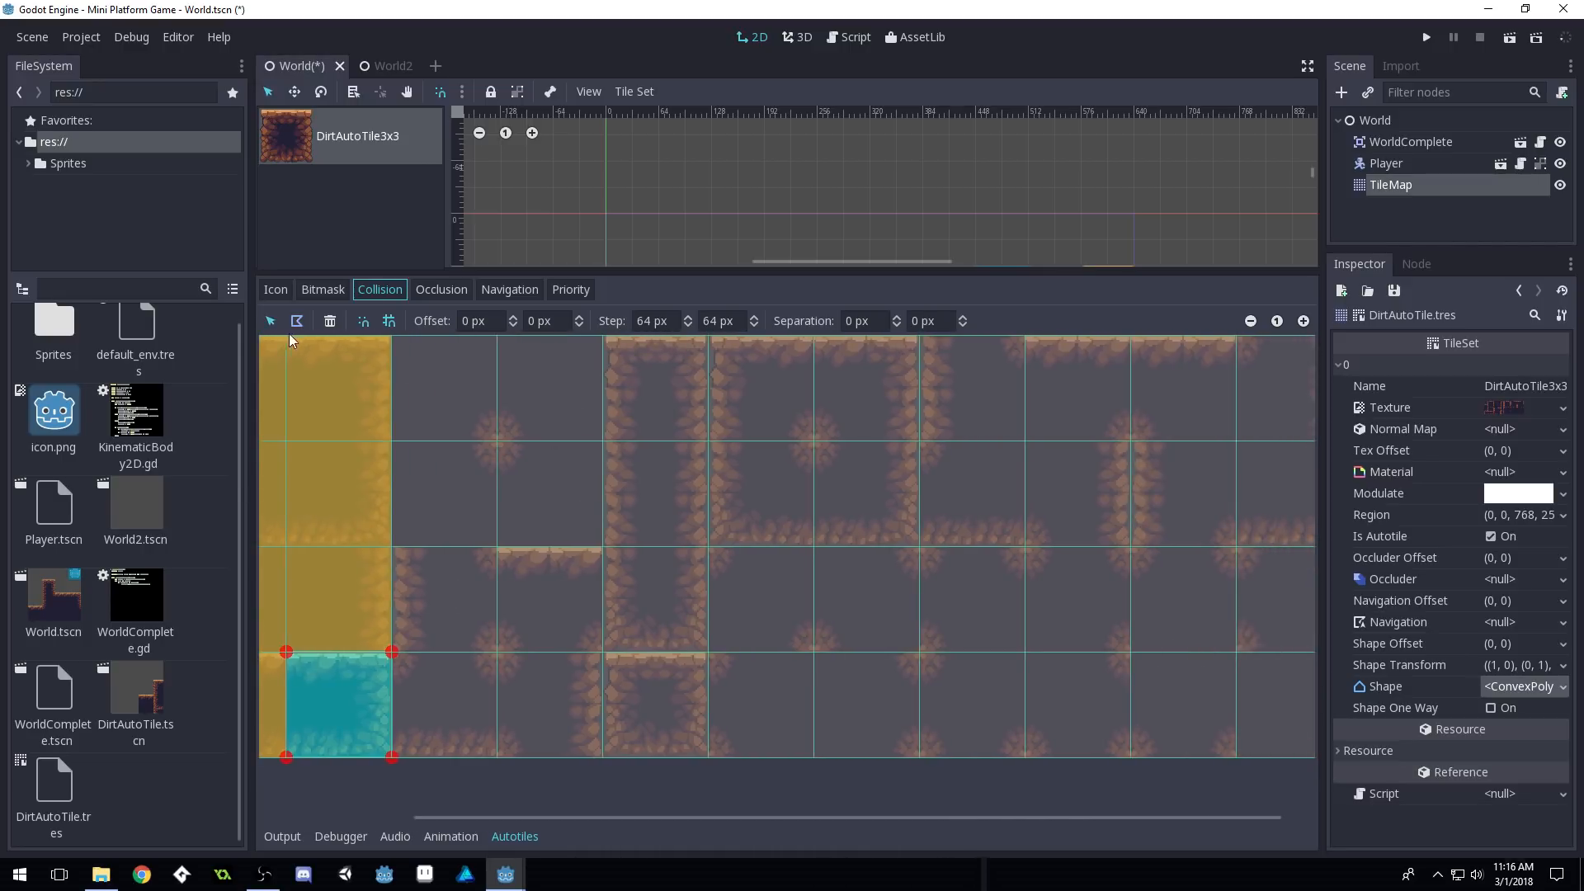
{"action": "left_click", "coordinate": [299, 328]}
{"action": "left_click", "coordinate": [275, 324]}
{"action": "left_click", "coordinate": [470, 620]}
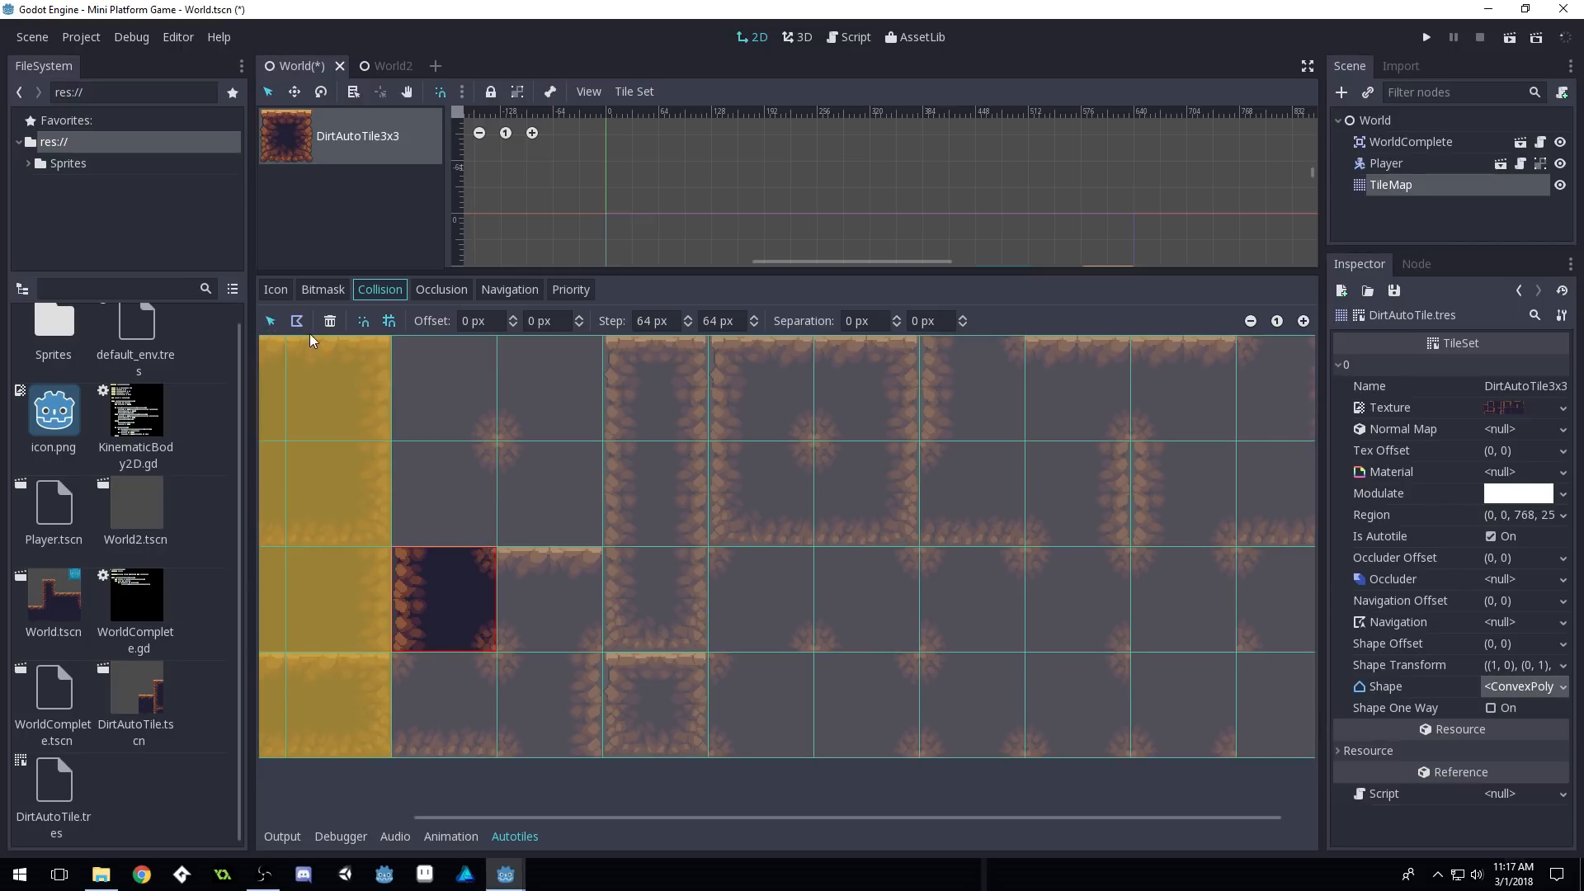
{"action": "left_click", "coordinate": [402, 550]}
{"action": "left_click", "coordinate": [493, 554]}
{"action": "left_click", "coordinate": [398, 636]}
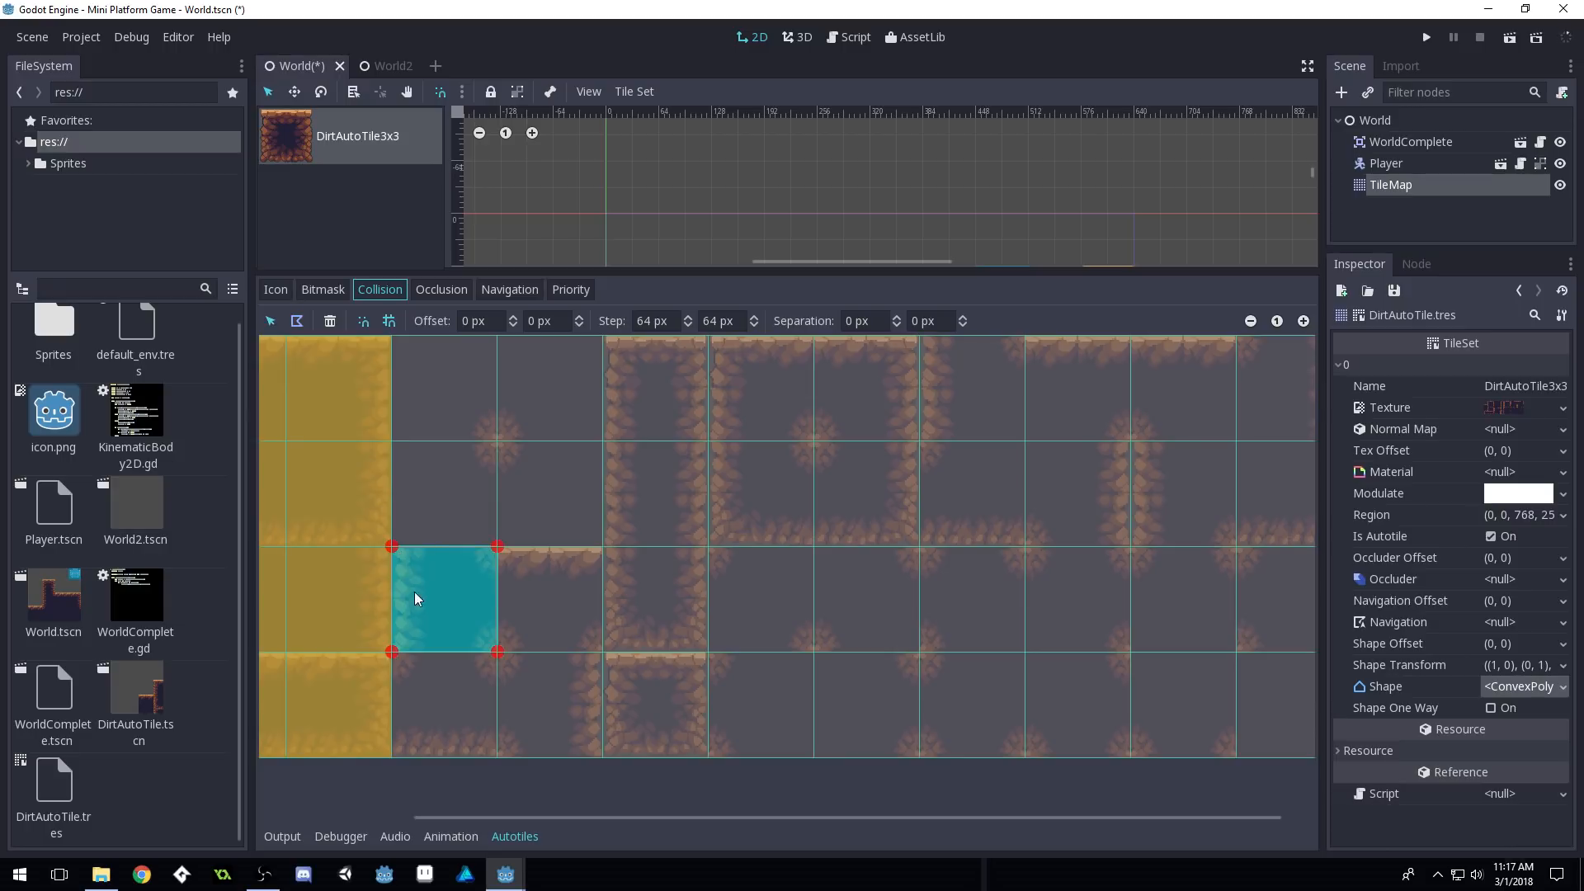
Draw full-tile collision polygons on the fourth column's fourth-row tile and the fifth column's third- and fourth-row tiles
{"action": "left_click", "coordinate": [432, 710]}
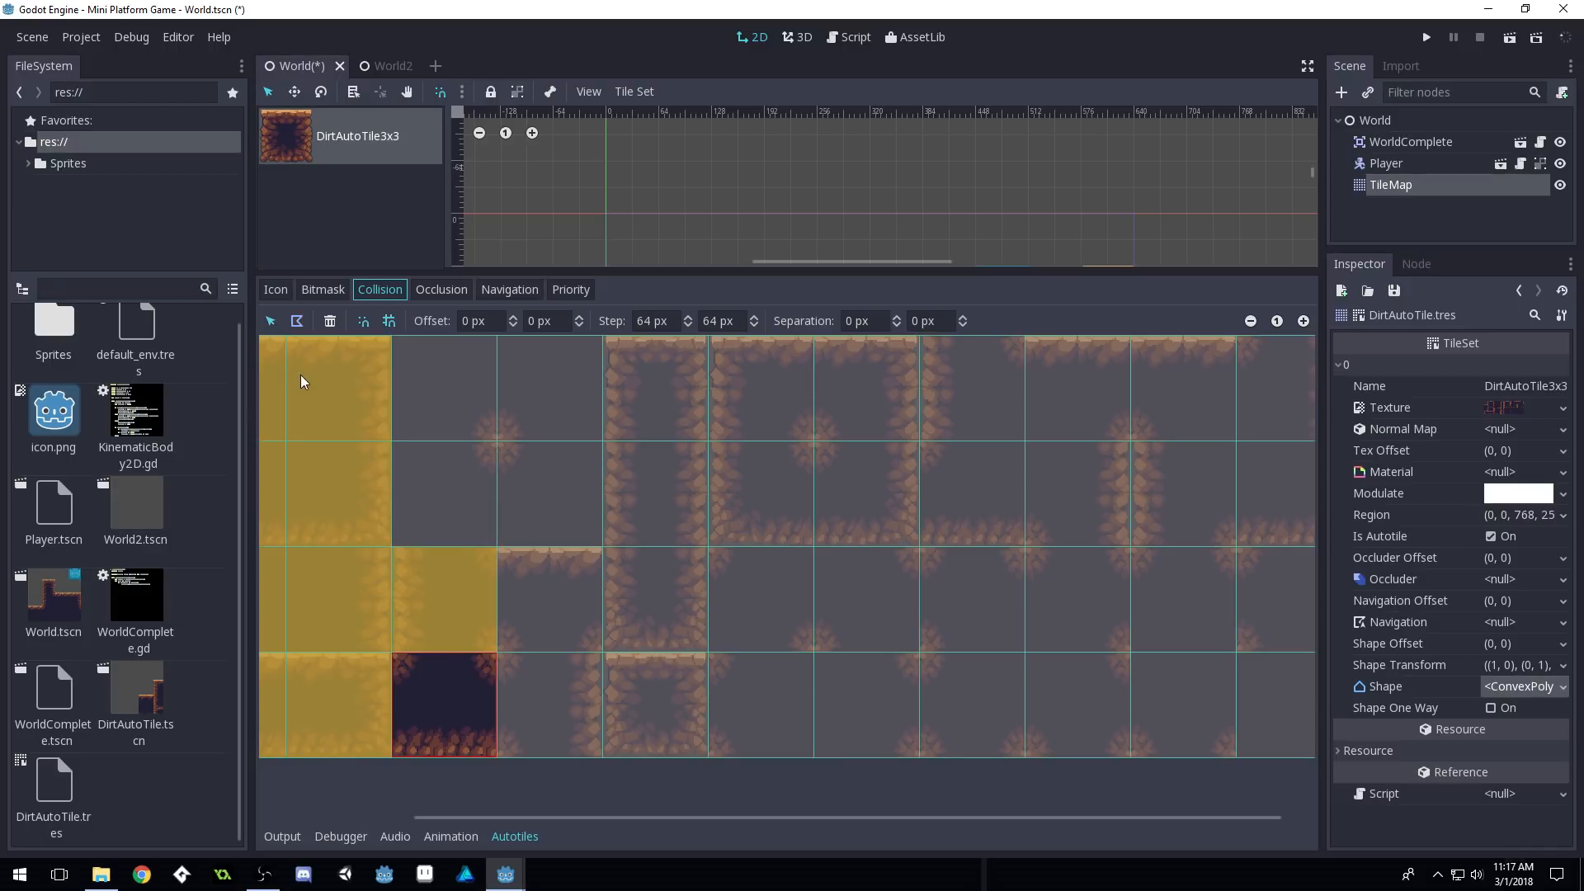
{"action": "left_click", "coordinate": [400, 674]}
{"action": "left_click", "coordinate": [513, 611]}
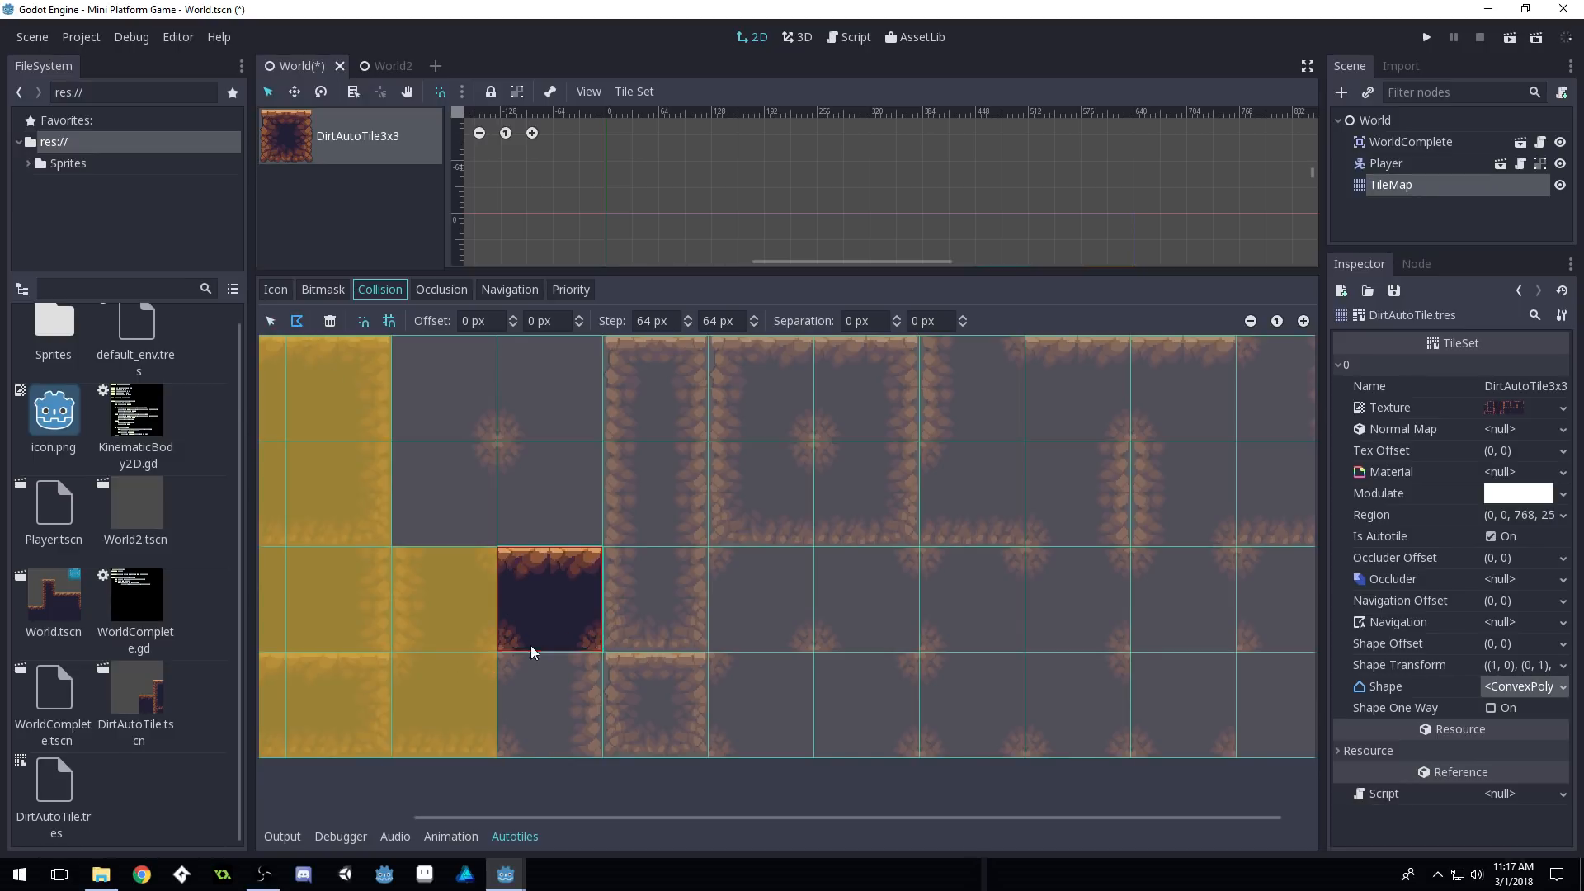
{"action": "left_click", "coordinate": [502, 558]}
{"action": "left_click", "coordinate": [520, 679]}
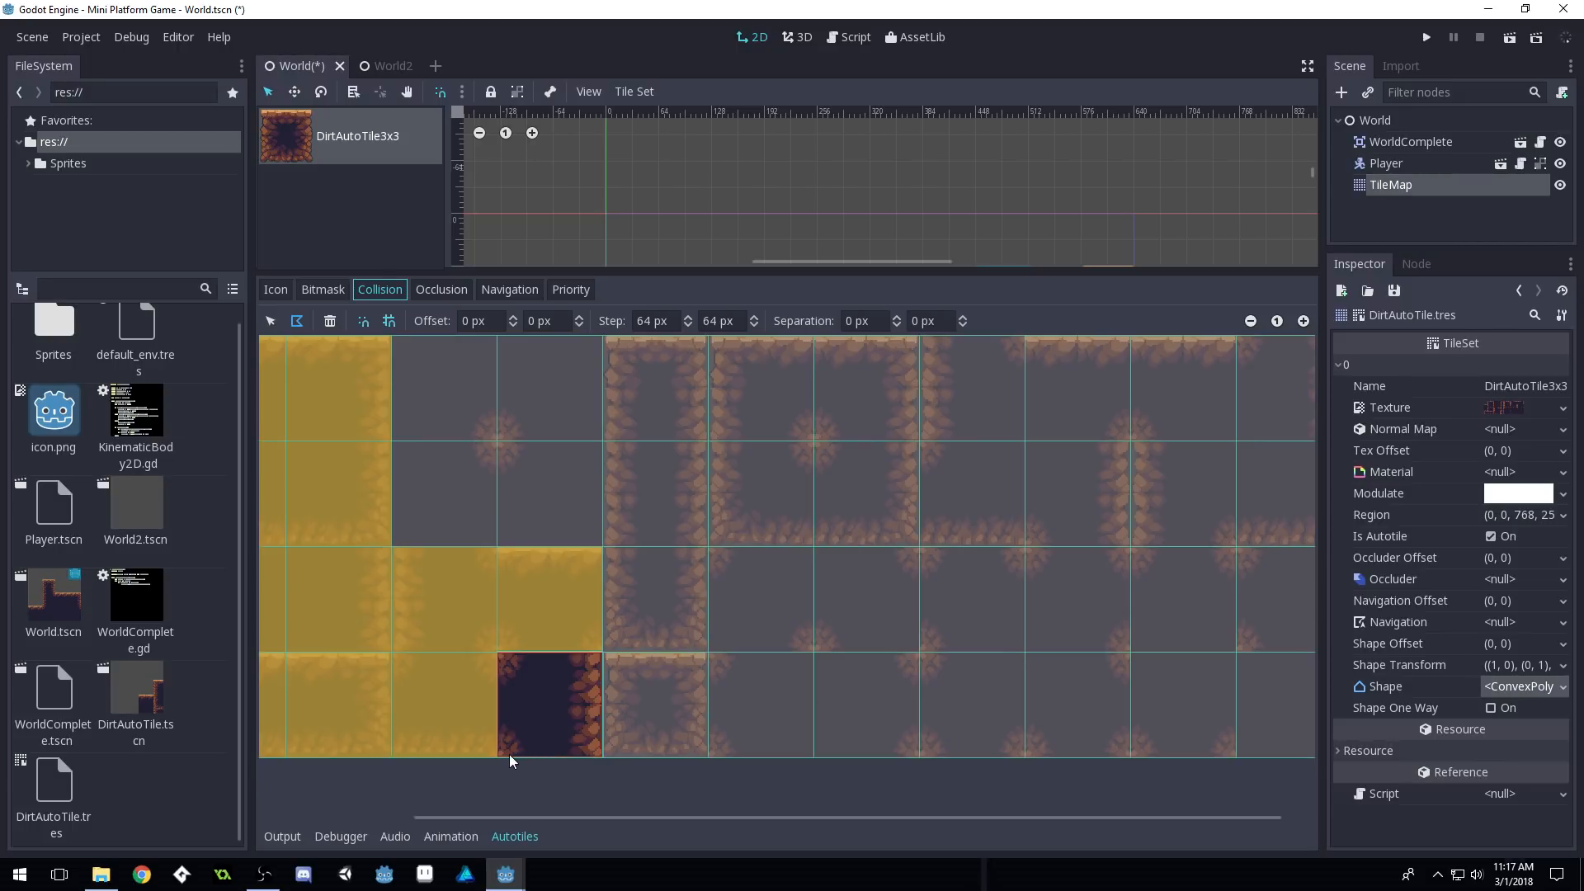
{"action": "left_click", "coordinate": [508, 673]}
Draw full-tile collision polygons on all four tiles of the sixth column
{"action": "left_click", "coordinate": [627, 429]}
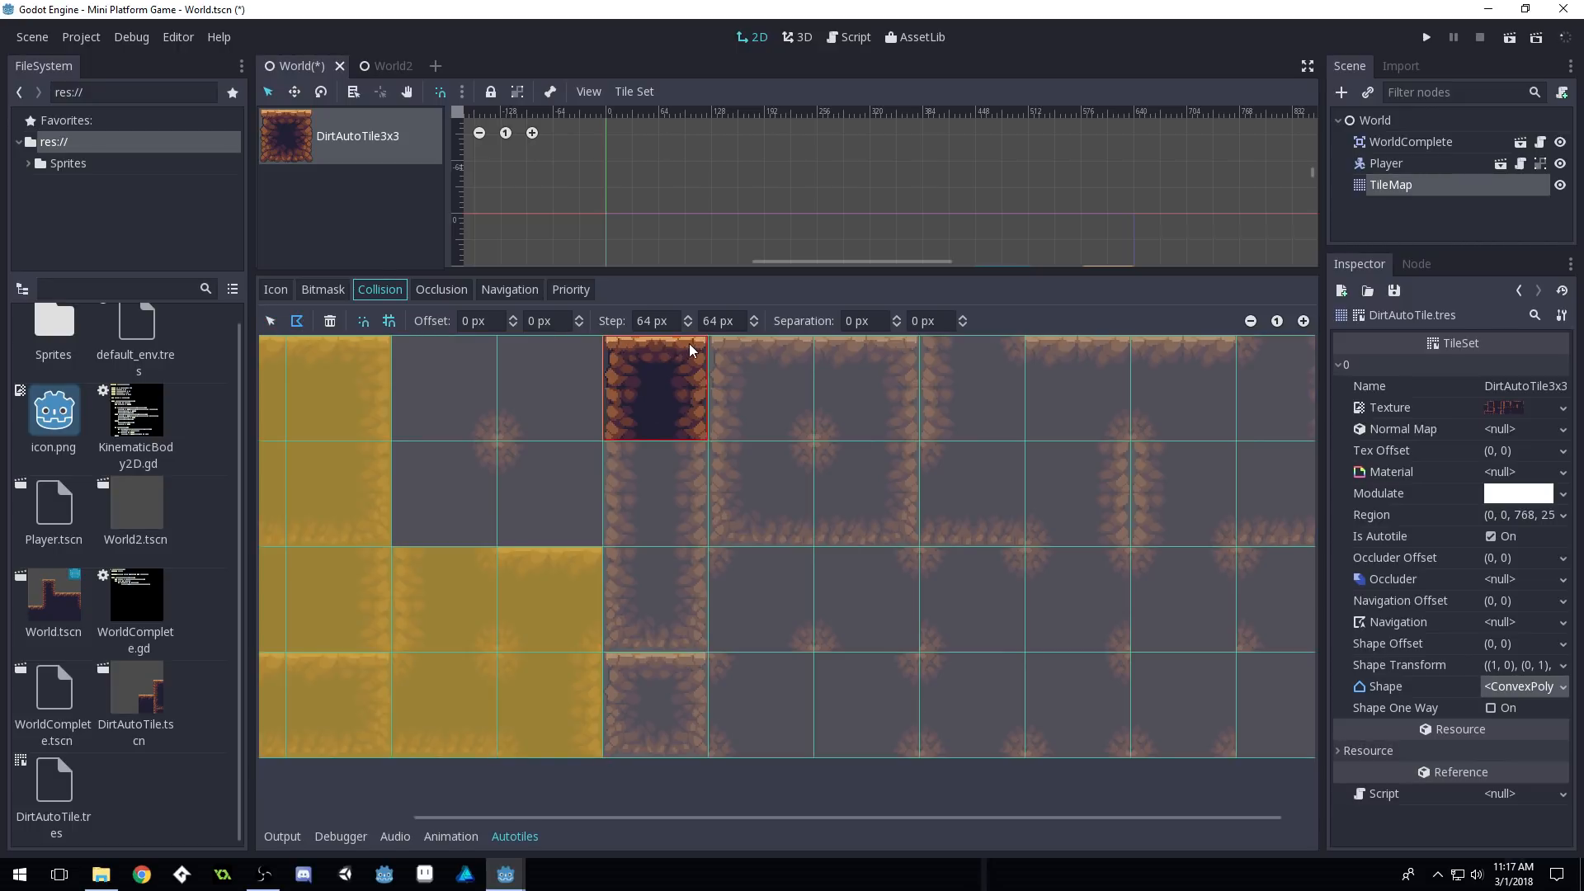
{"action": "left_click", "coordinate": [607, 348]}
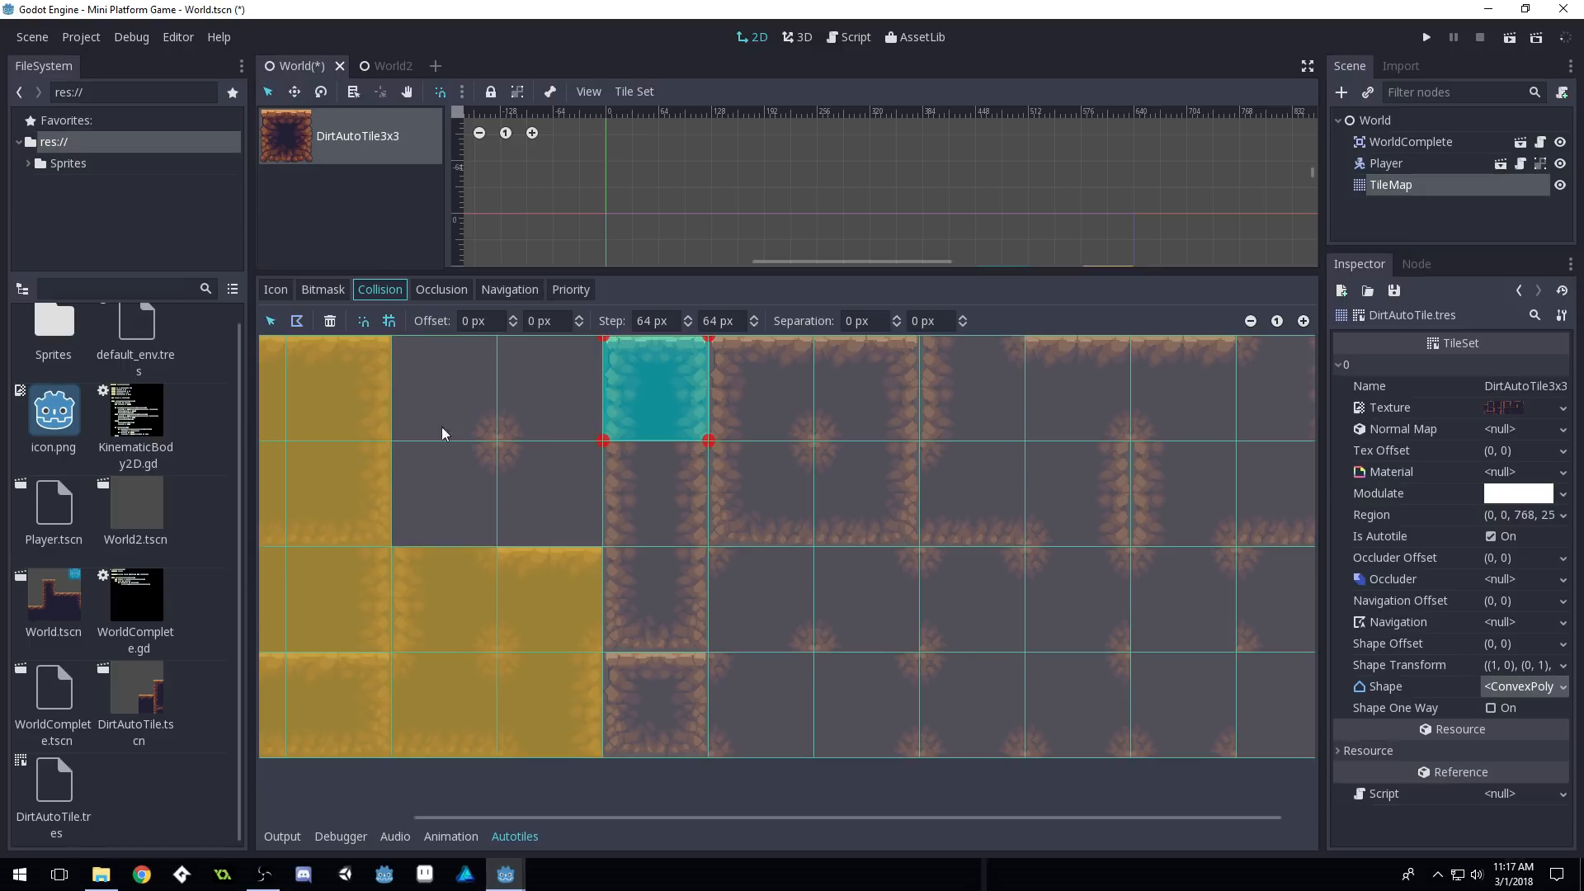
{"action": "left_click", "coordinate": [665, 521]}
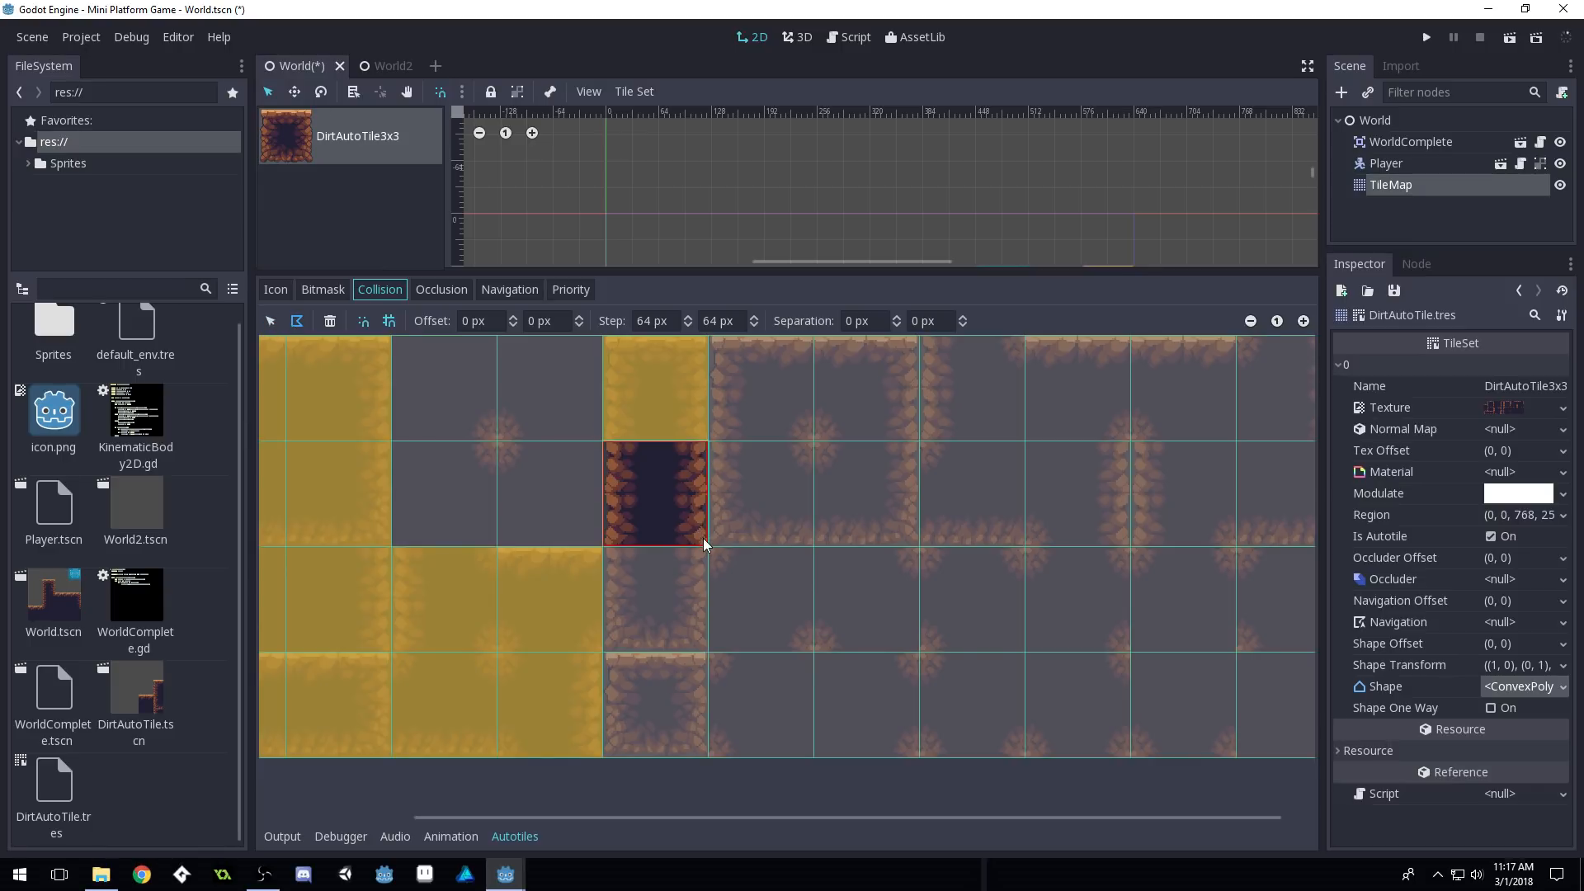
{"action": "left_click", "coordinate": [617, 459]}
{"action": "left_click", "coordinate": [659, 569]}
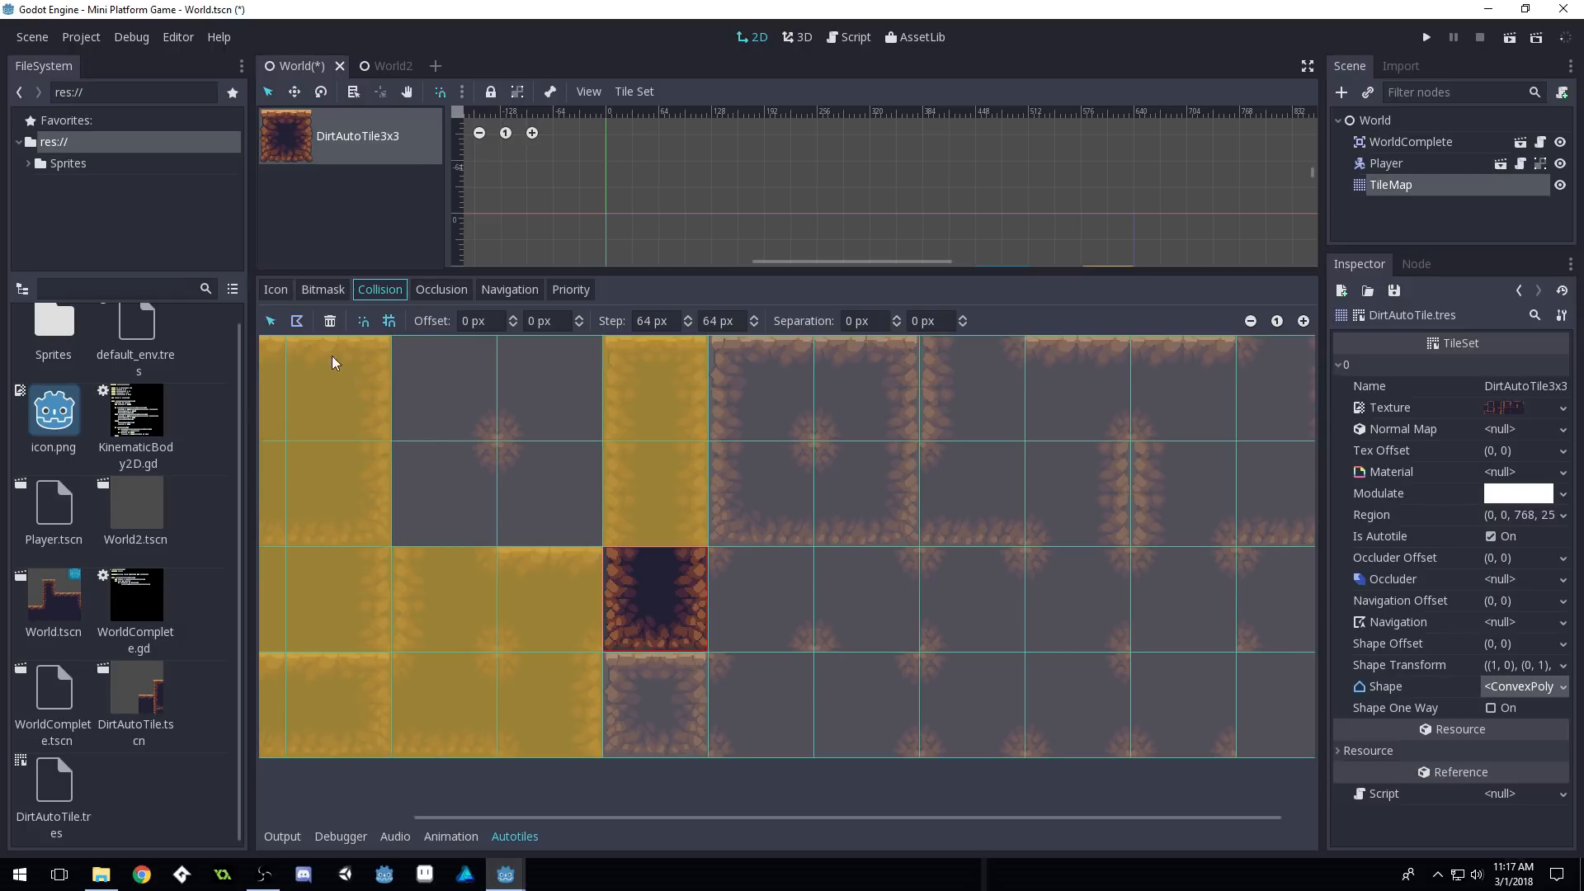
{"action": "left_click", "coordinate": [297, 322]}
{"action": "left_click", "coordinate": [610, 561]}
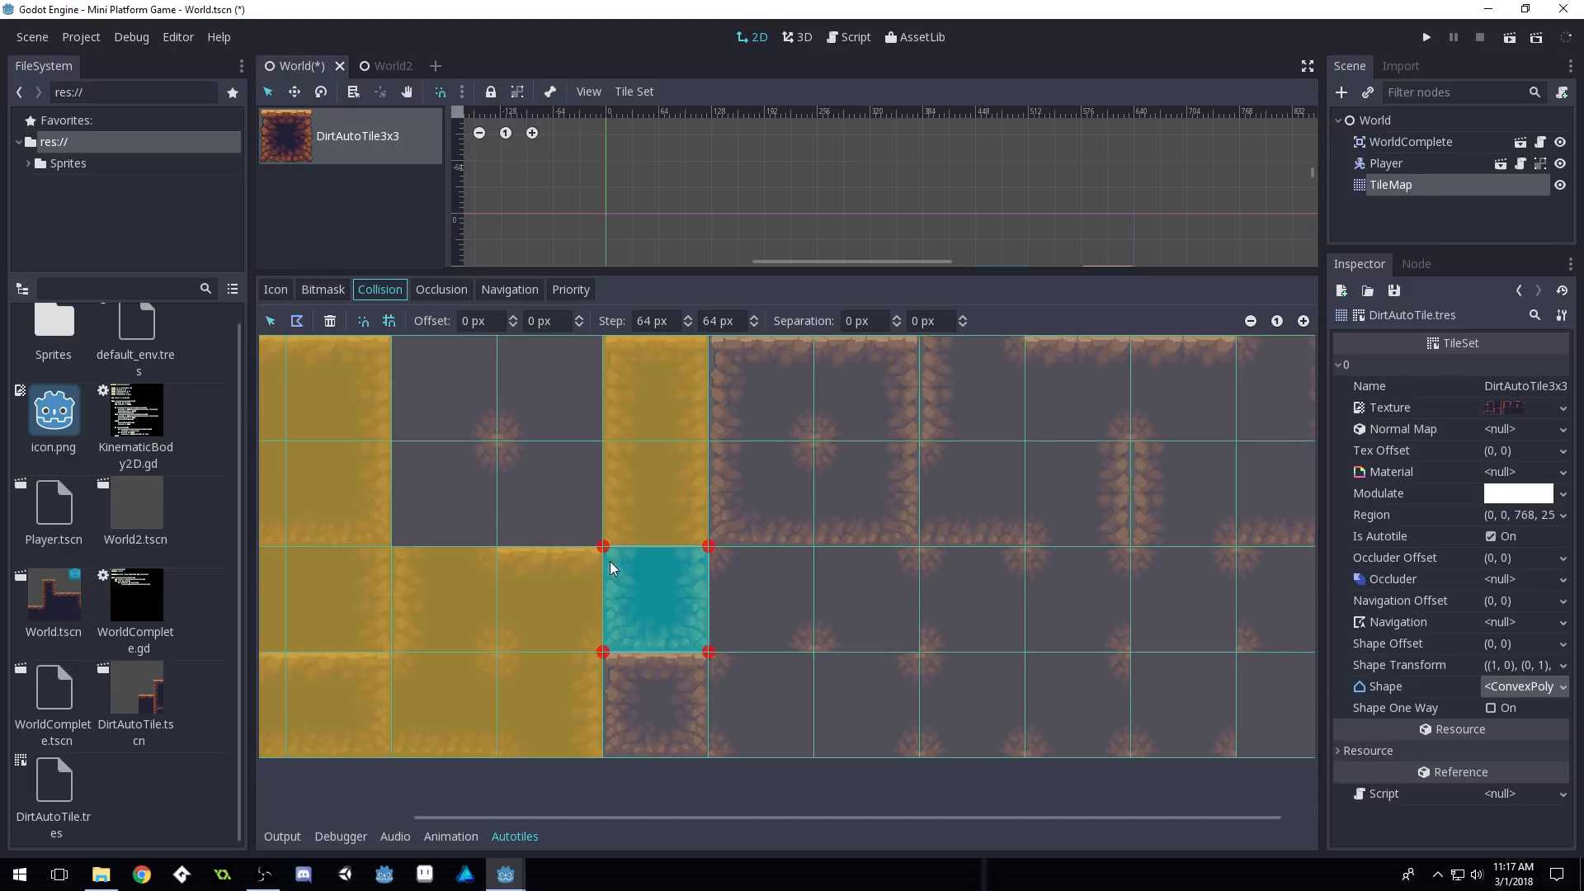
{"action": "left_click", "coordinate": [648, 690]}
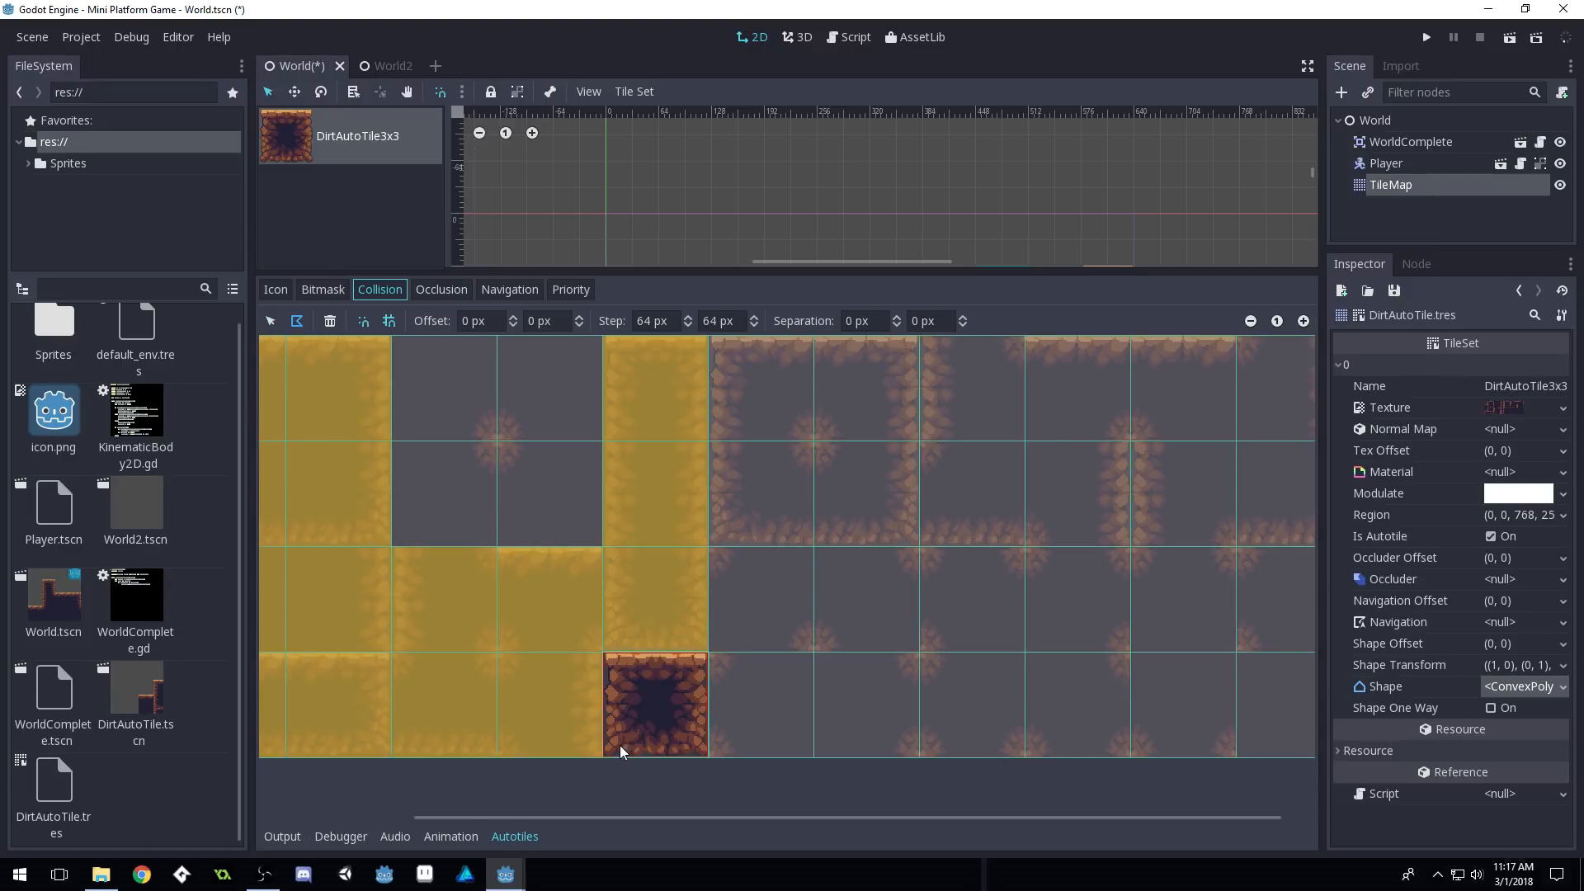
{"action": "left_click", "coordinate": [621, 665]}
Draw full-tile collision polygons on the first- and second-row tiles of the seventh and eighth columns
{"action": "left_click", "coordinate": [741, 390]}
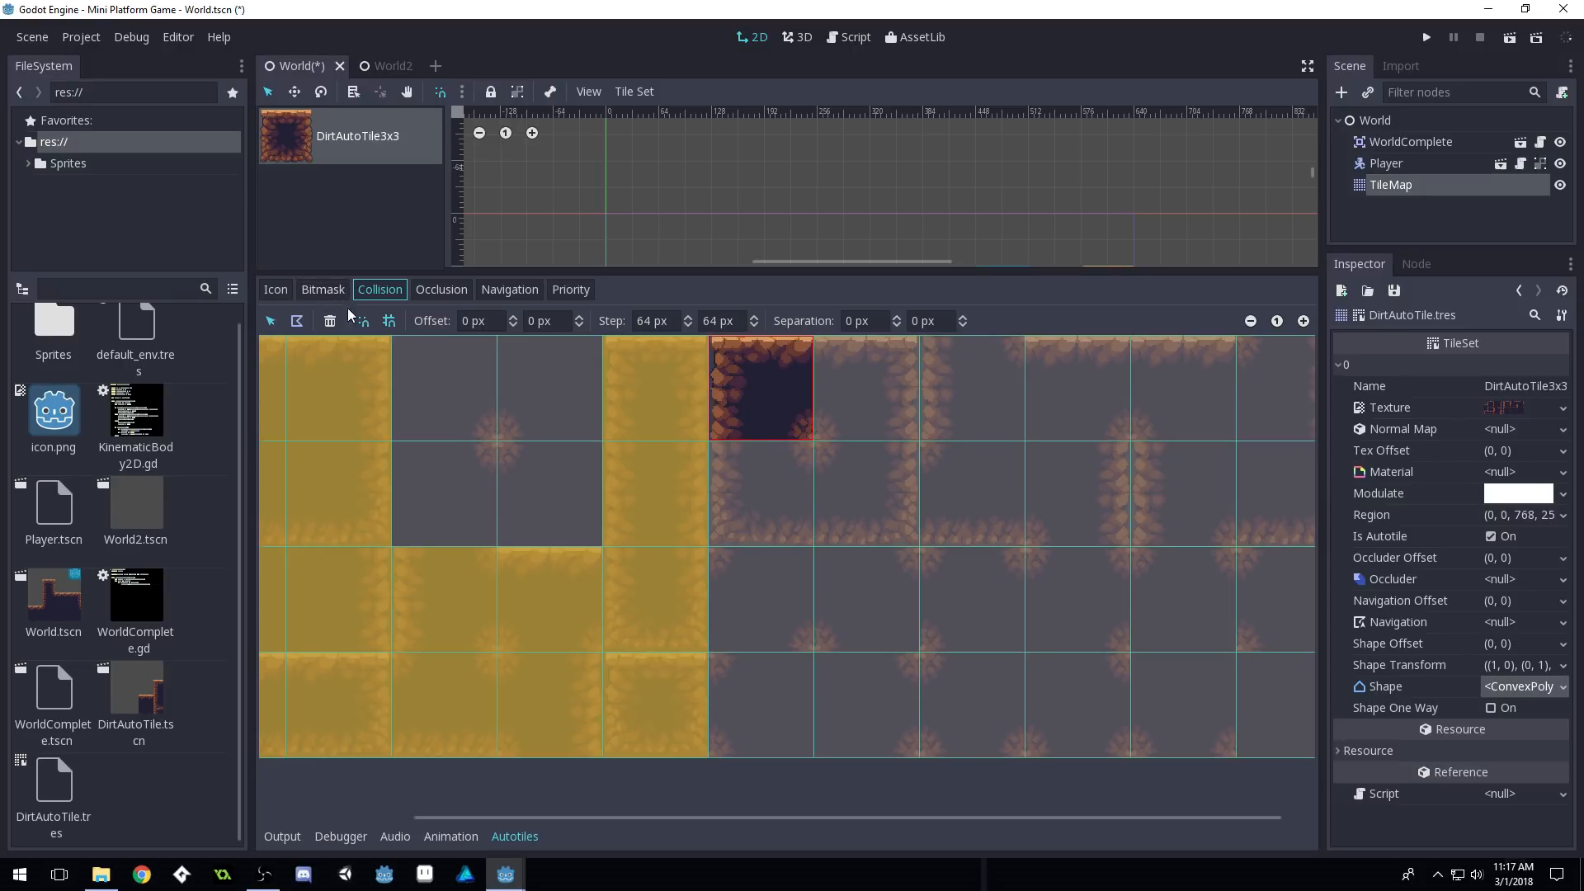
{"action": "left_click", "coordinate": [298, 323]}
{"action": "left_click_drag", "start_coordinate": [799, 438], "coordinate": [716, 339]}
{"action": "left_click", "coordinate": [873, 422]}
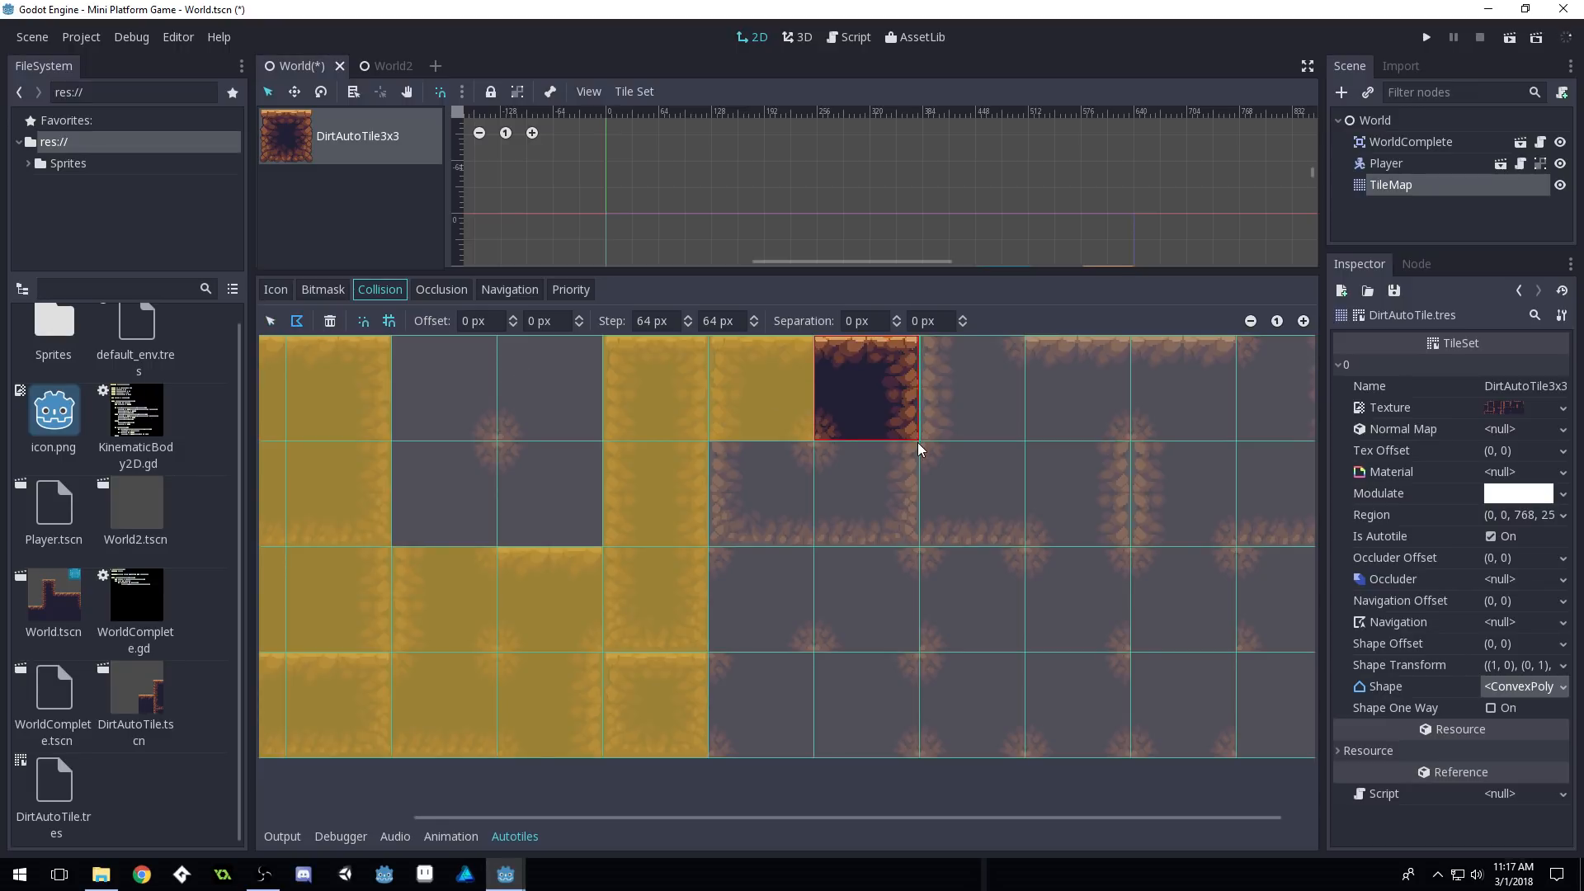
{"action": "left_click_drag", "start_coordinate": [815, 439], "coordinate": [820, 350]}
{"action": "left_click", "coordinate": [767, 488]}
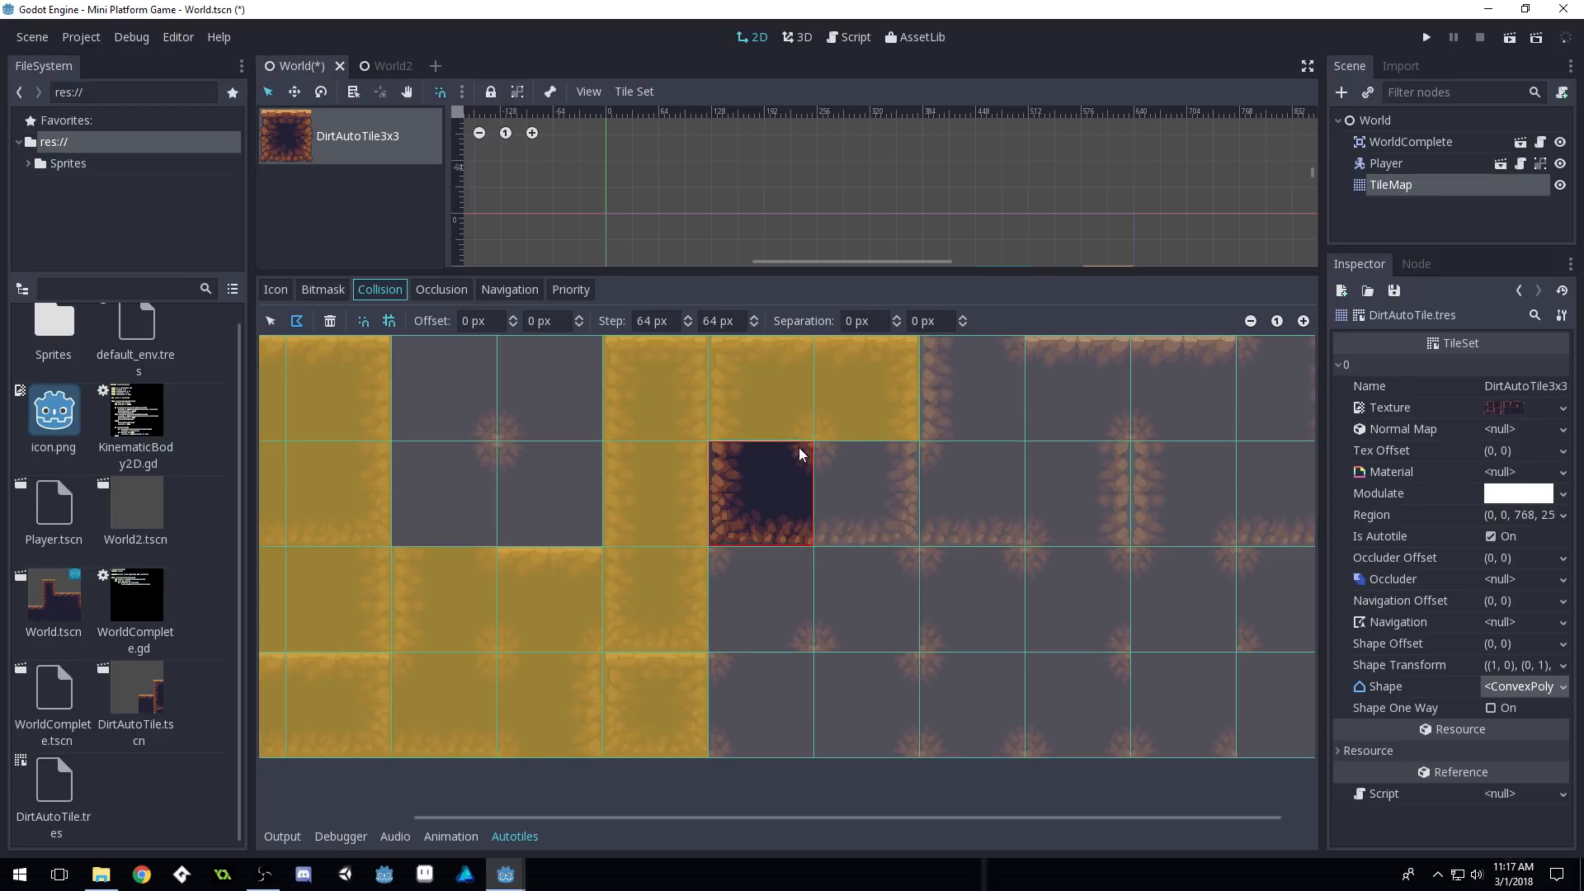
{"action": "left_click_drag", "start_coordinate": [716, 440], "coordinate": [811, 543]}
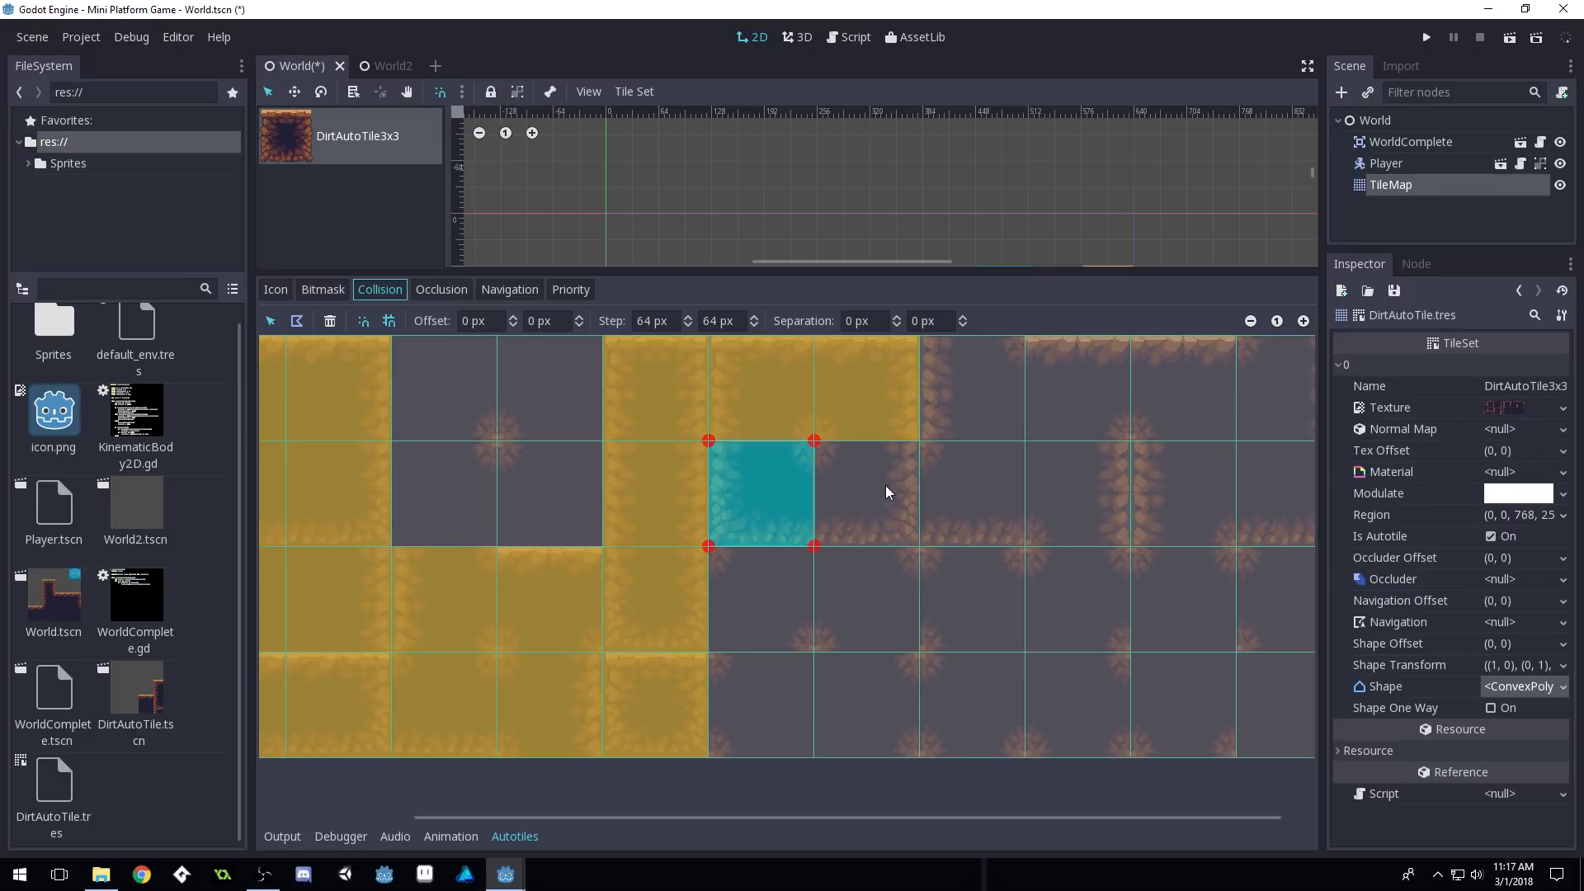
{"action": "left_click", "coordinate": [884, 485]}
{"action": "left_click", "coordinate": [299, 321]}
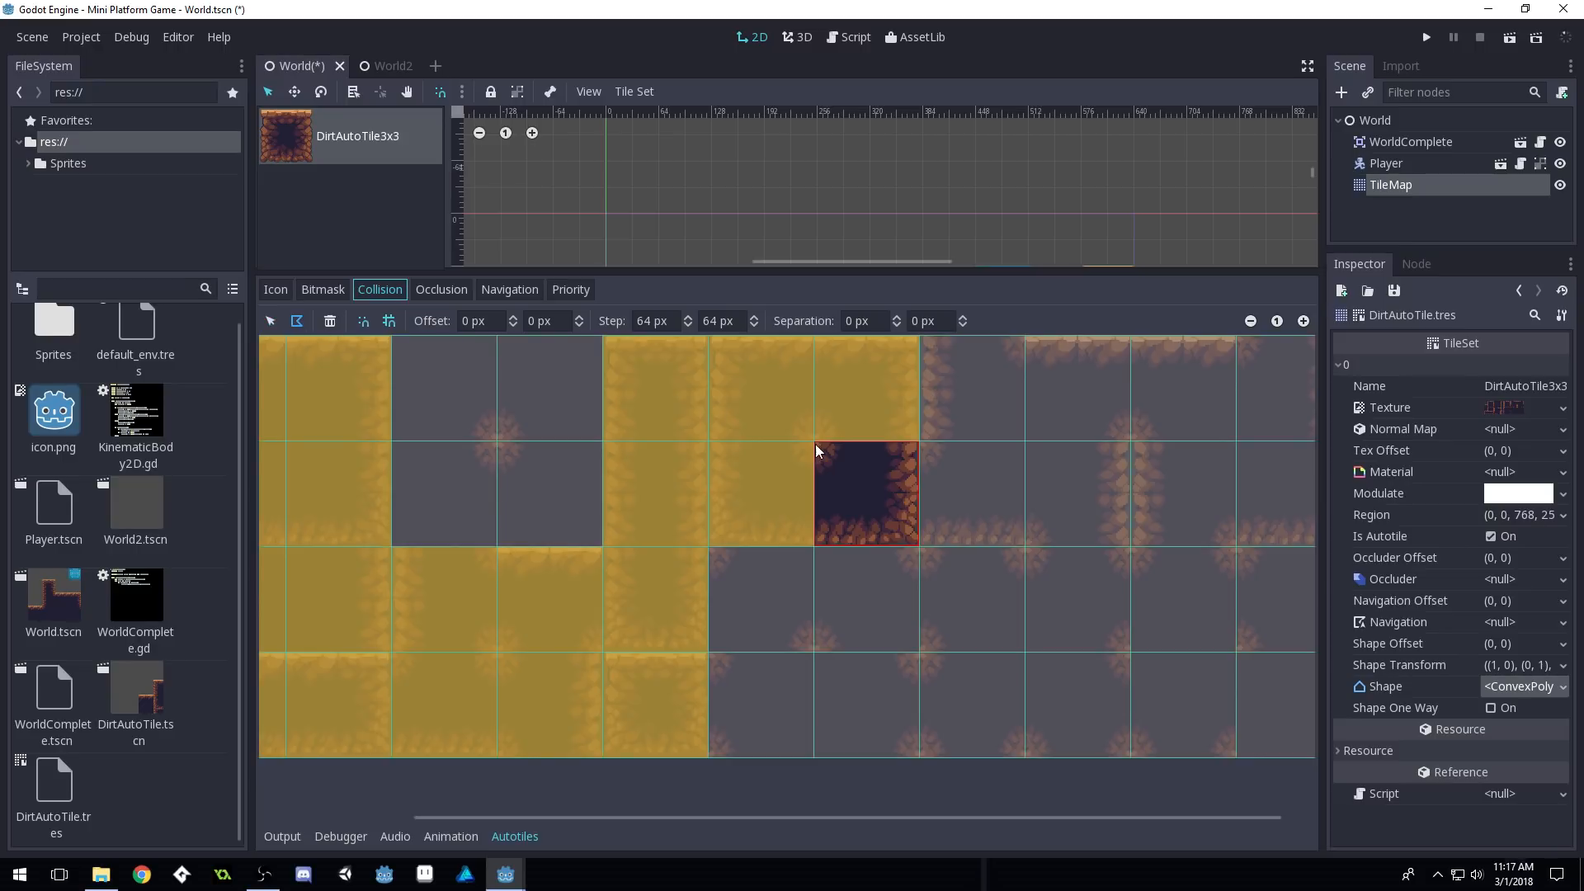
{"action": "left_click", "coordinate": [833, 530]}
{"action": "left_click", "coordinate": [848, 485]}
Draw full-tile collision polygons on the first- and second-row tiles of the ninth column
{"action": "middle_click_drag", "start_coordinate": [1137, 606], "coordinate": [942, 607]}
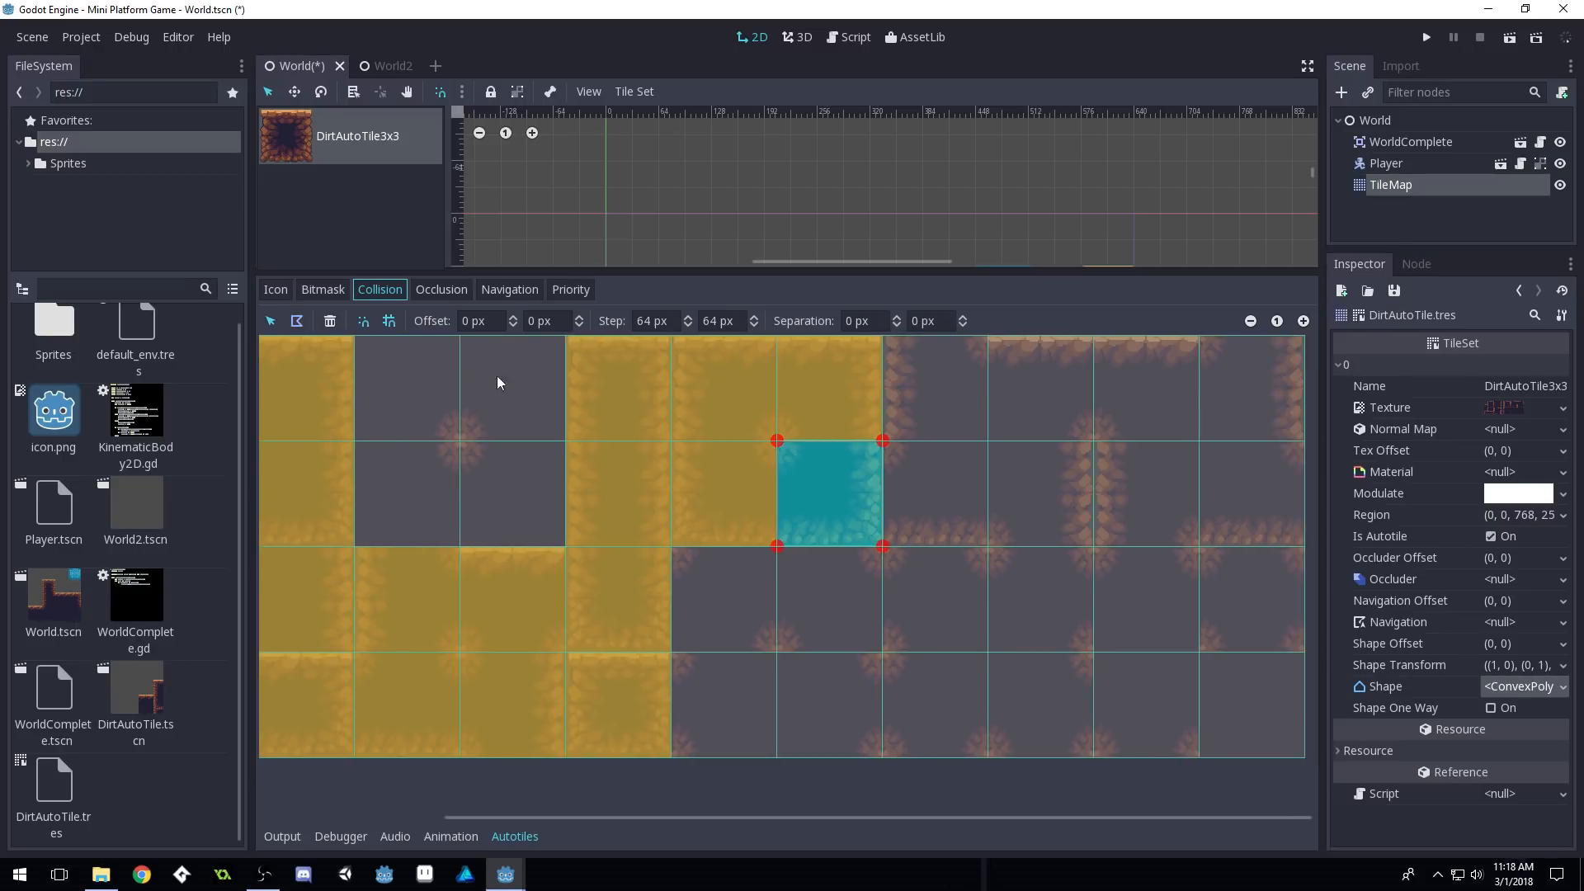
{"action": "left_click", "coordinate": [1008, 398]}
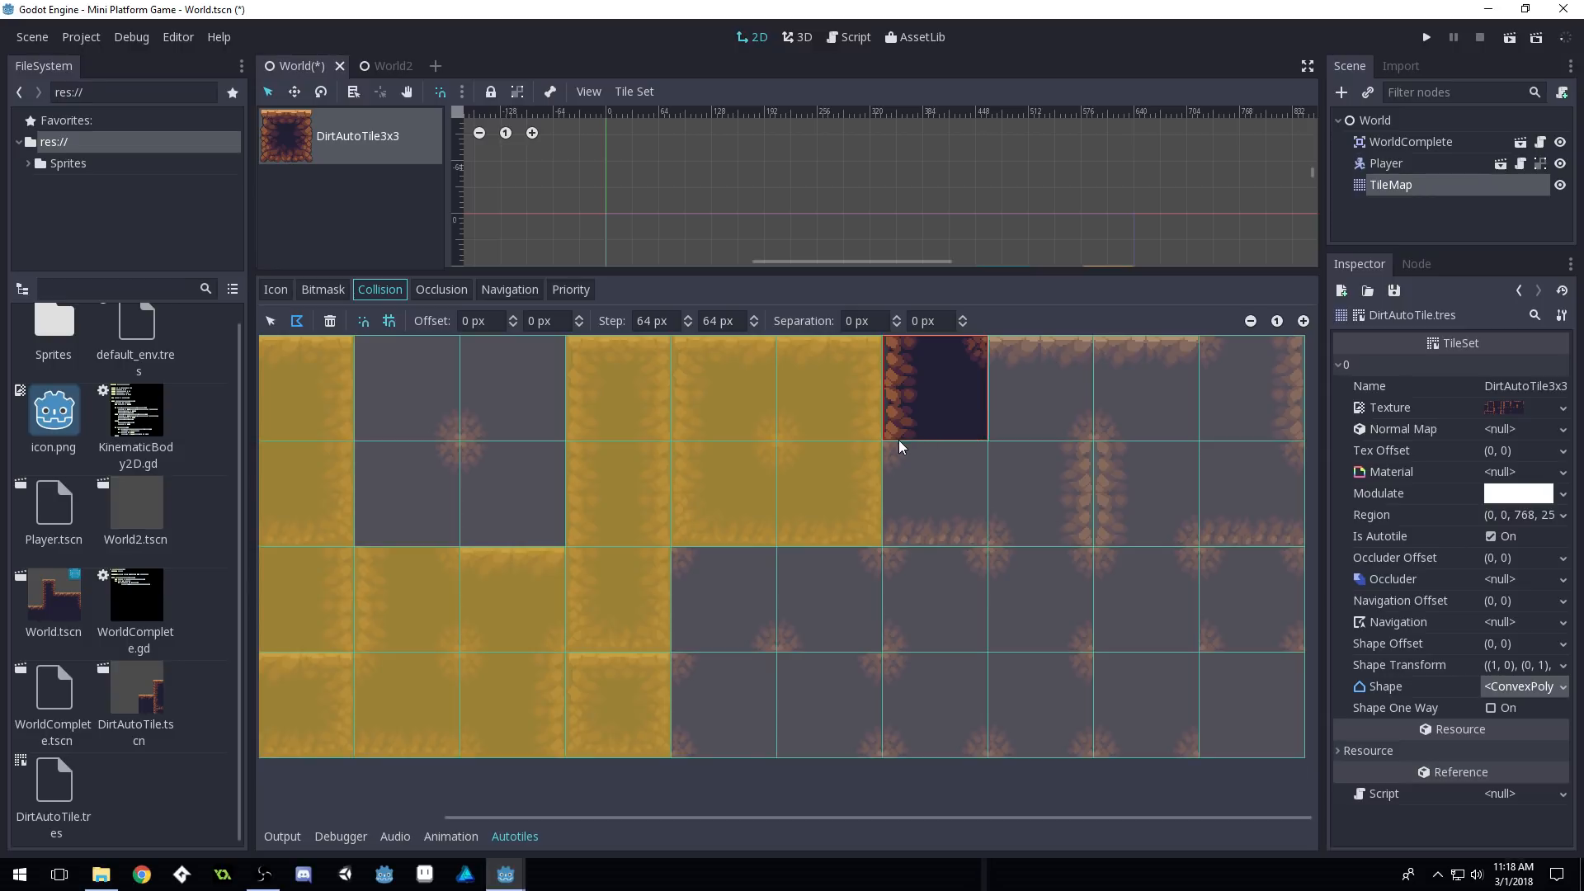
{"action": "left_click", "coordinate": [892, 366]}
{"action": "left_click", "coordinate": [904, 526]}
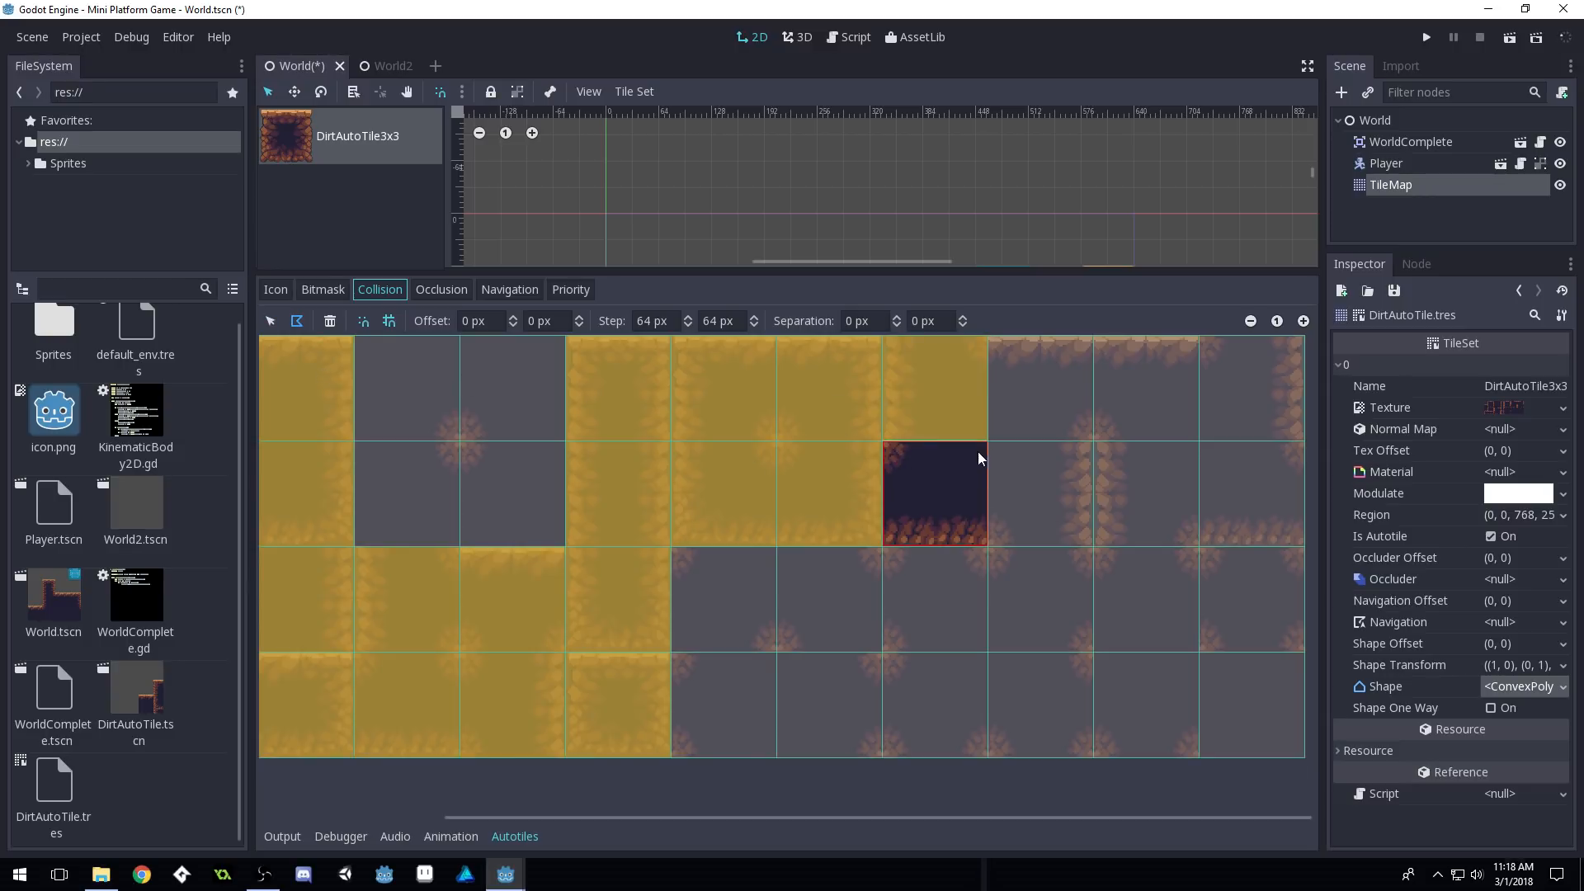
{"action": "left_click", "coordinate": [888, 462]}
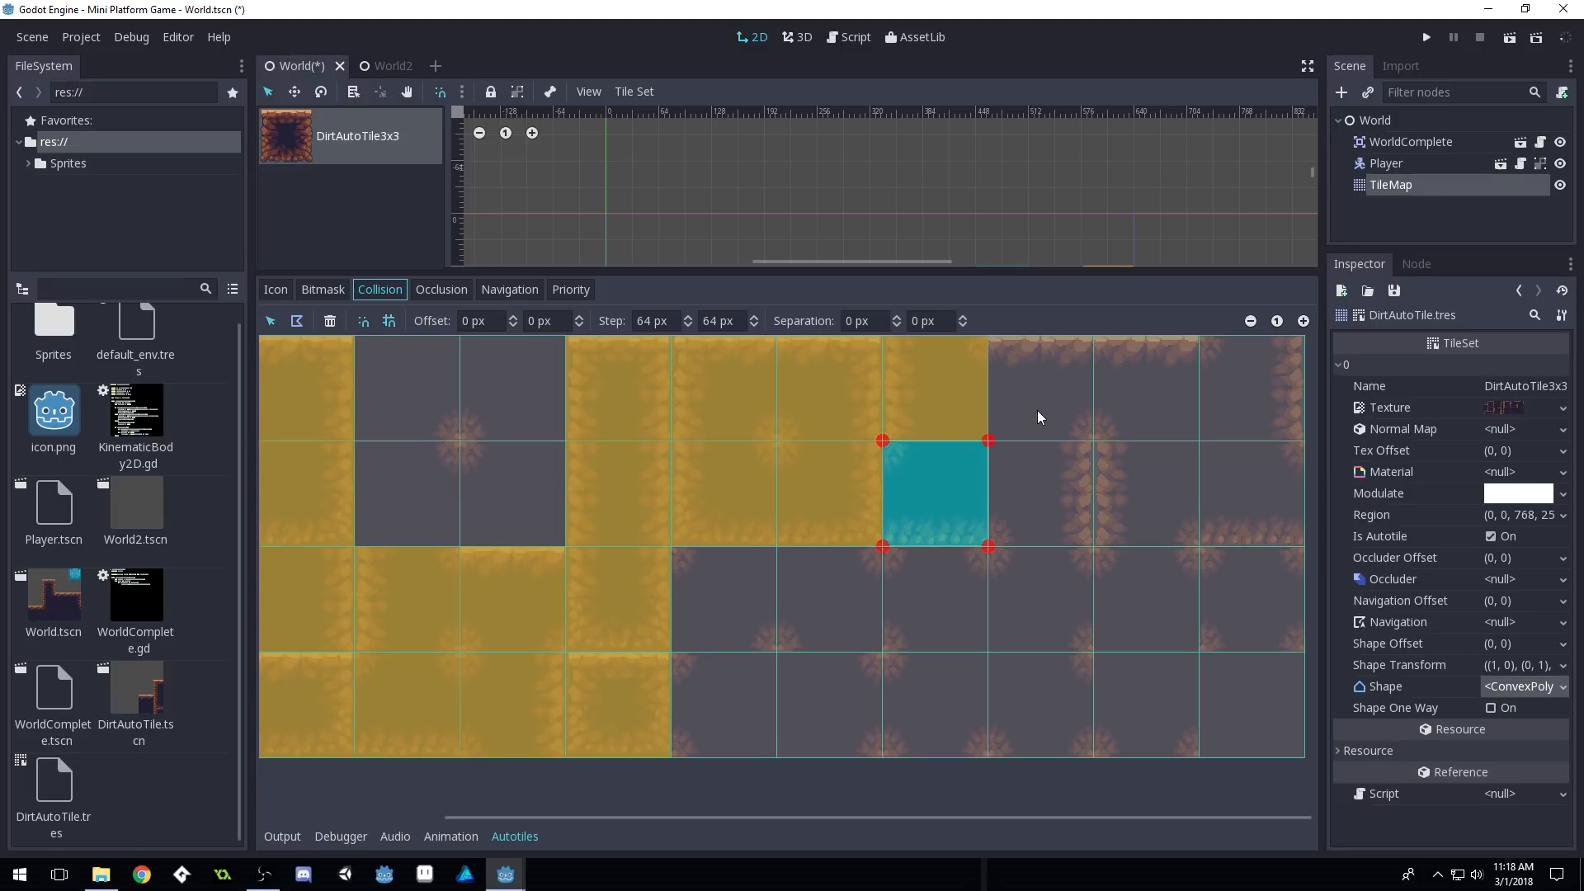
Draw full-tile collision polygons on the first-row tiles of the tenth, eleventh and twelfth columns, redoing the twelfth column's polygon once
{"action": "left_click", "coordinate": [1037, 409]}
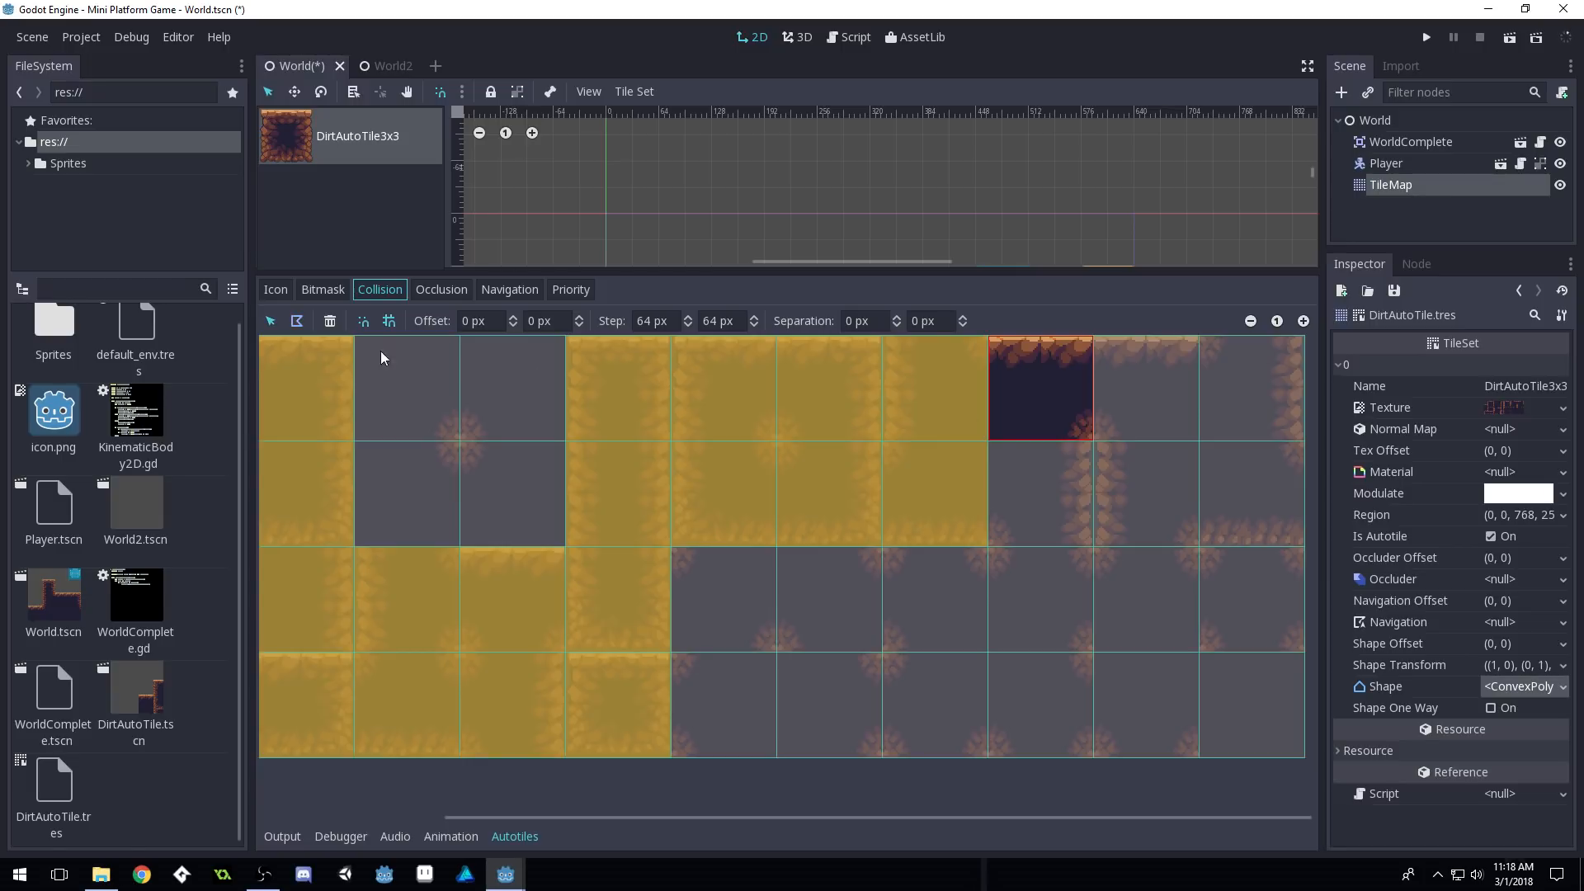
{"action": "left_click", "coordinate": [992, 344]}
{"action": "left_click", "coordinate": [1179, 391]}
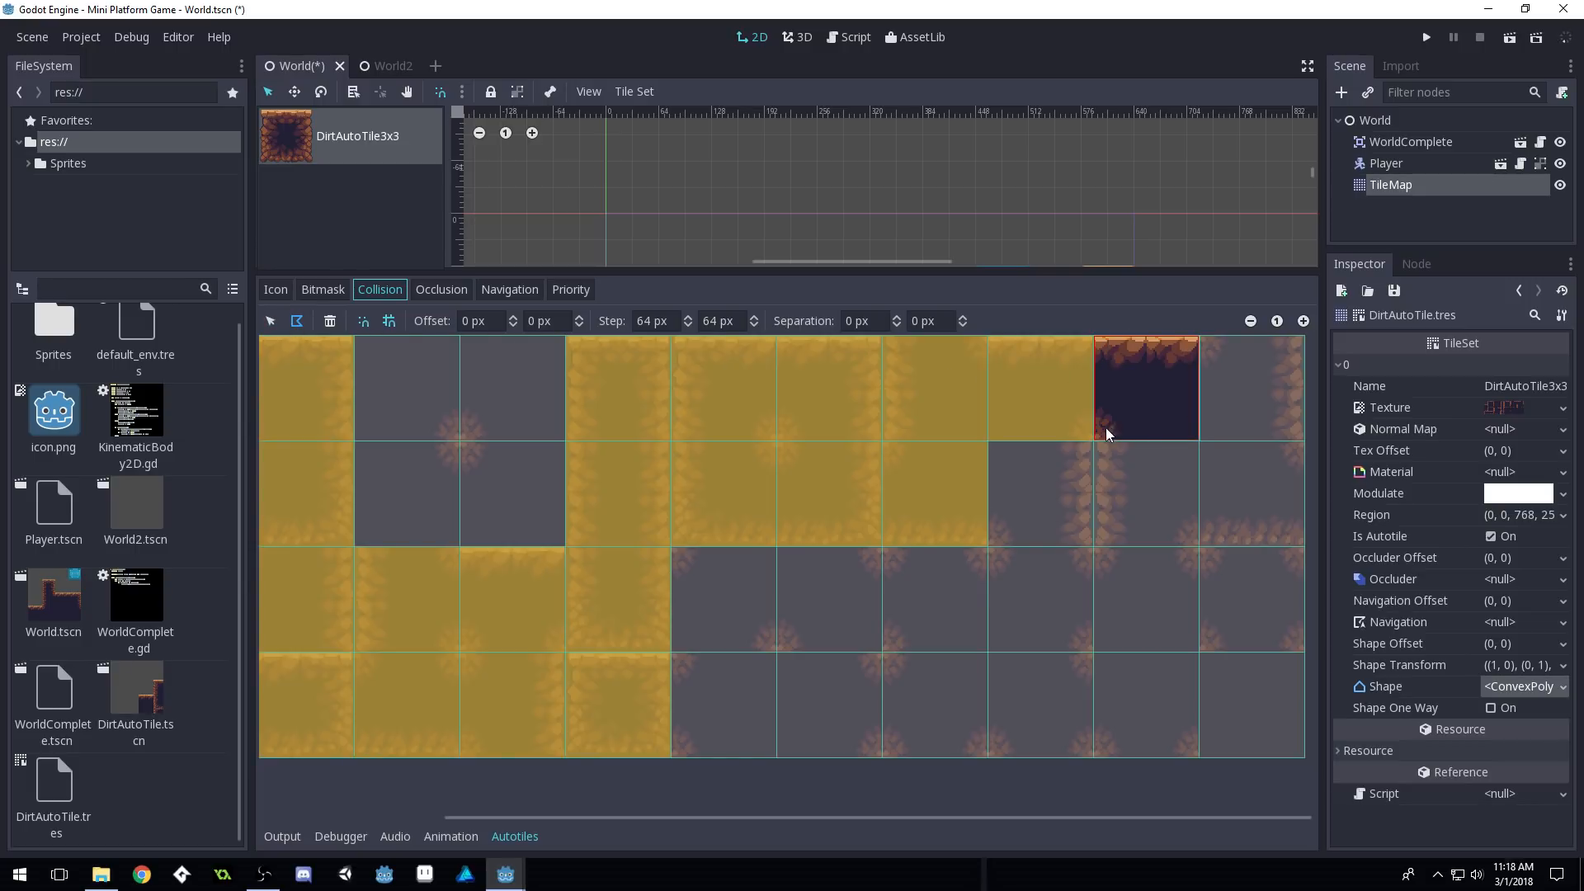
{"action": "left_click", "coordinate": [1105, 345]}
{"action": "left_click", "coordinate": [1246, 380]}
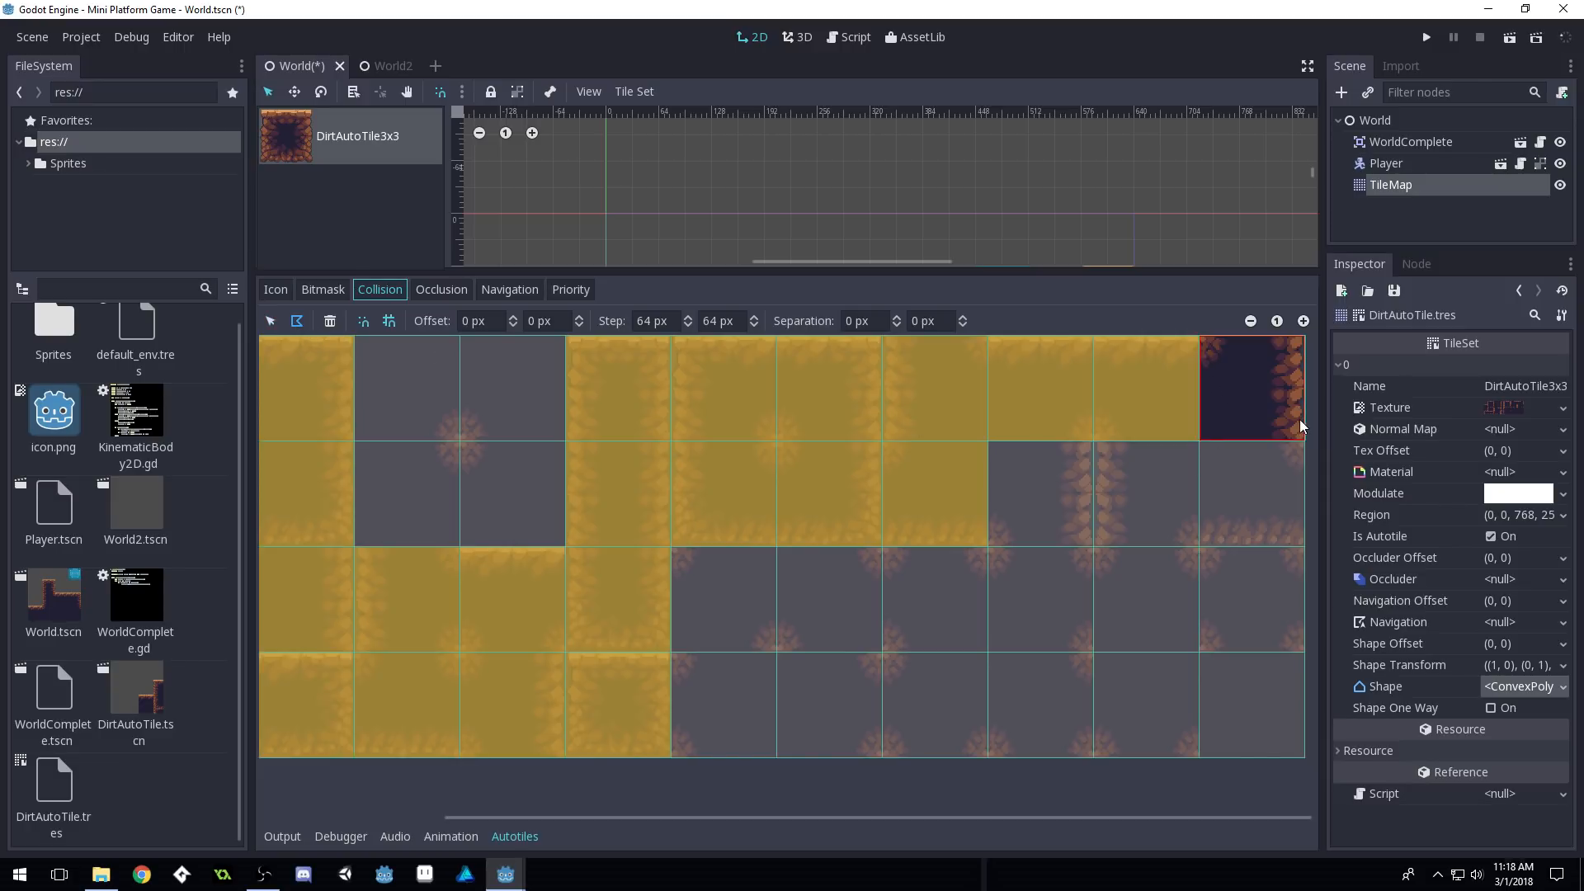
{"action": "left_click", "coordinate": [1203, 359]}
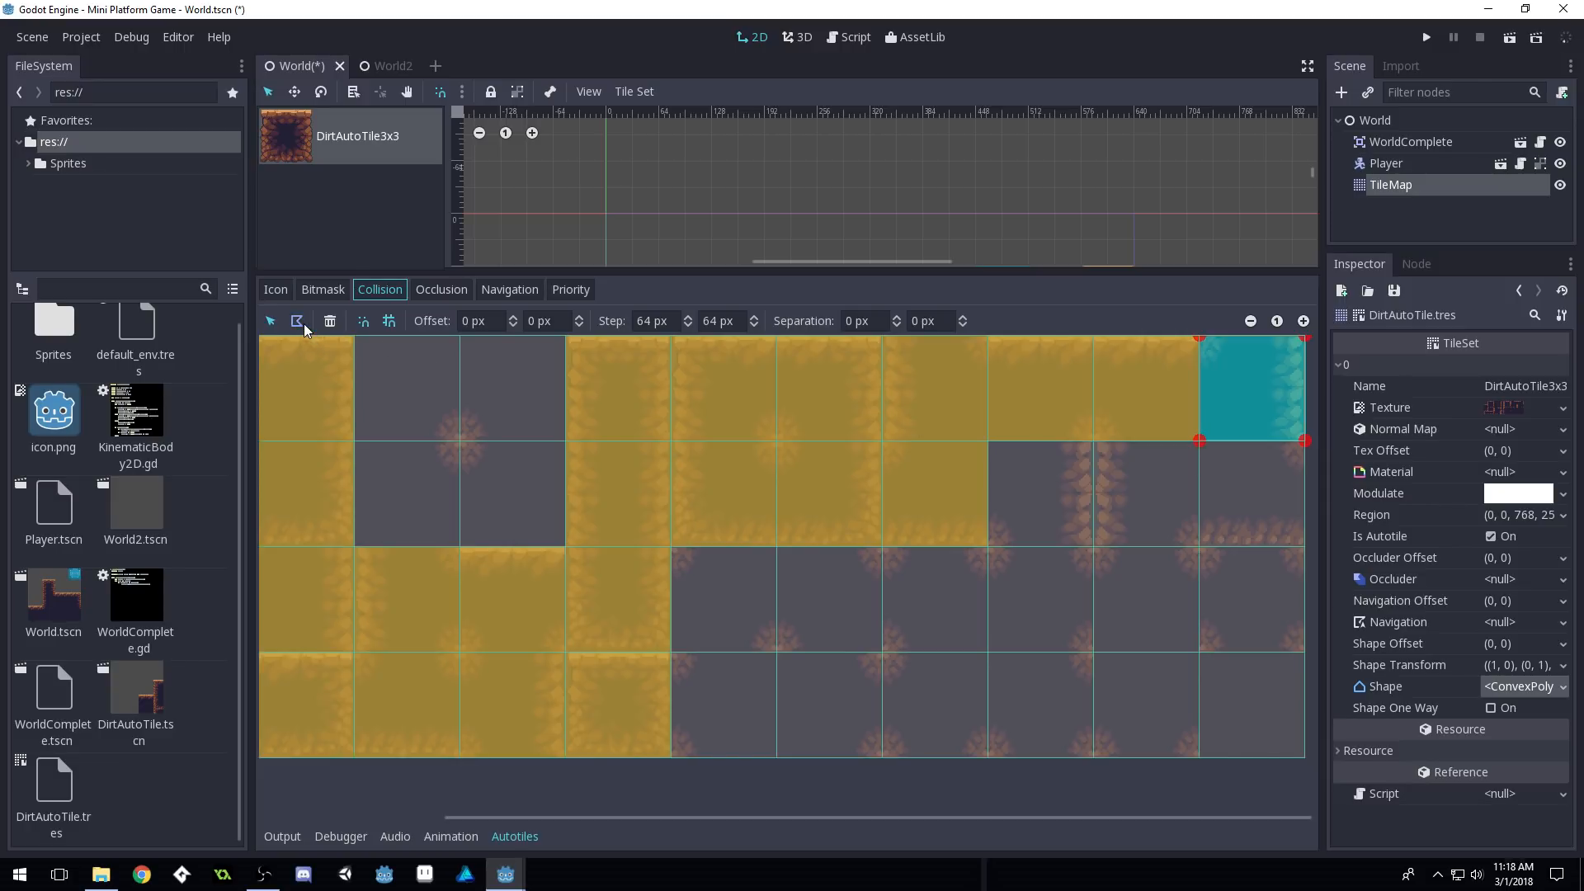
{"action": "key", "text": "ctrl+z"}
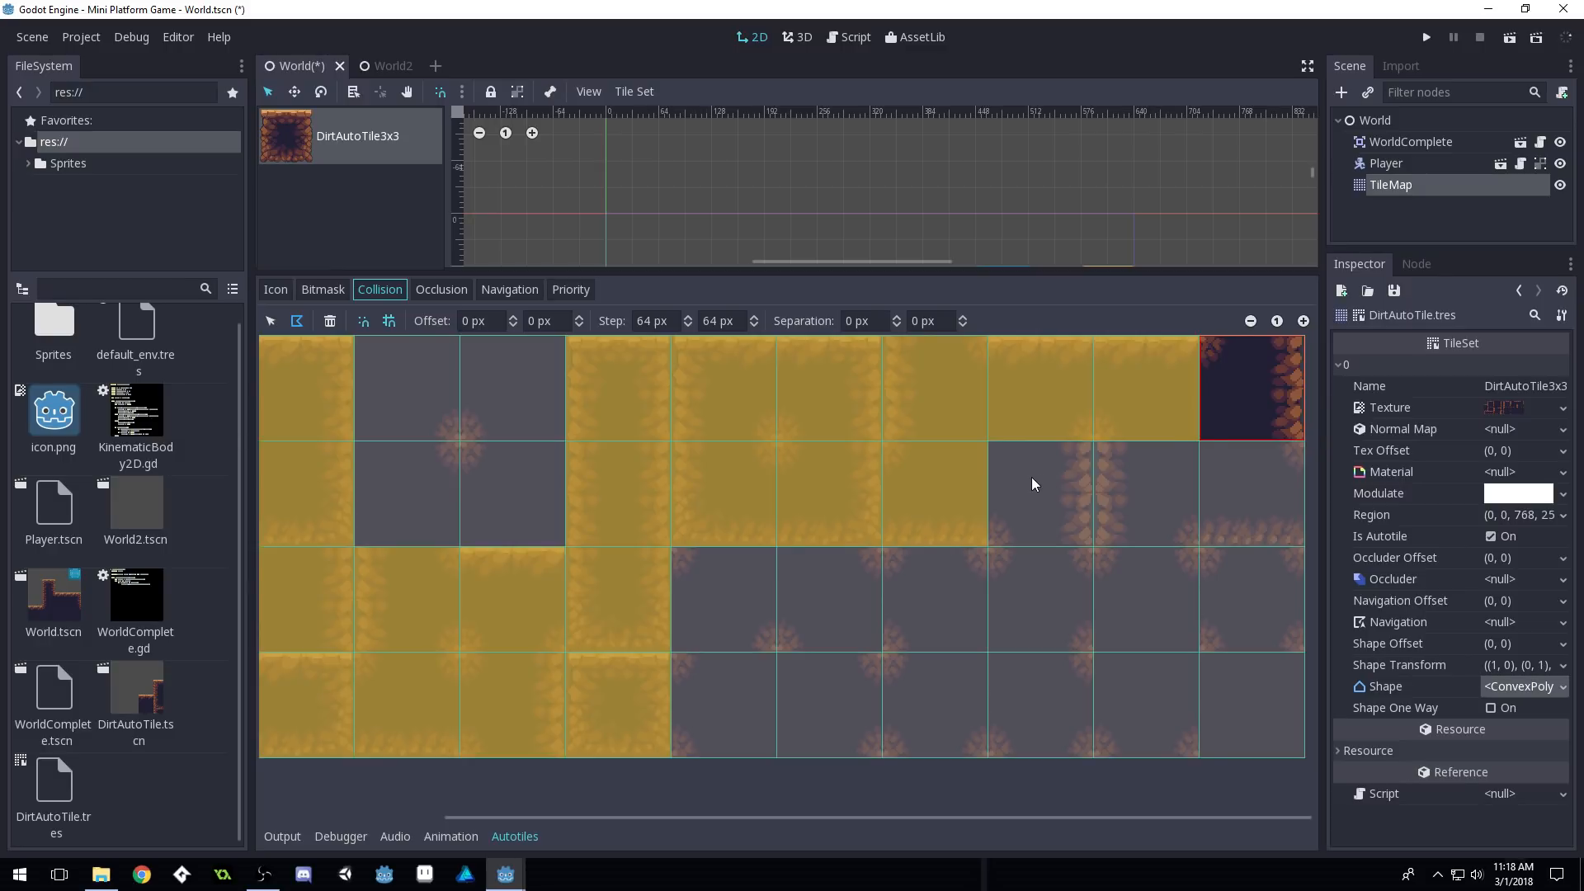
{"action": "left_click", "coordinate": [297, 322]}
{"action": "left_click", "coordinate": [1202, 337]}
{"action": "left_click", "coordinate": [1206, 438]}
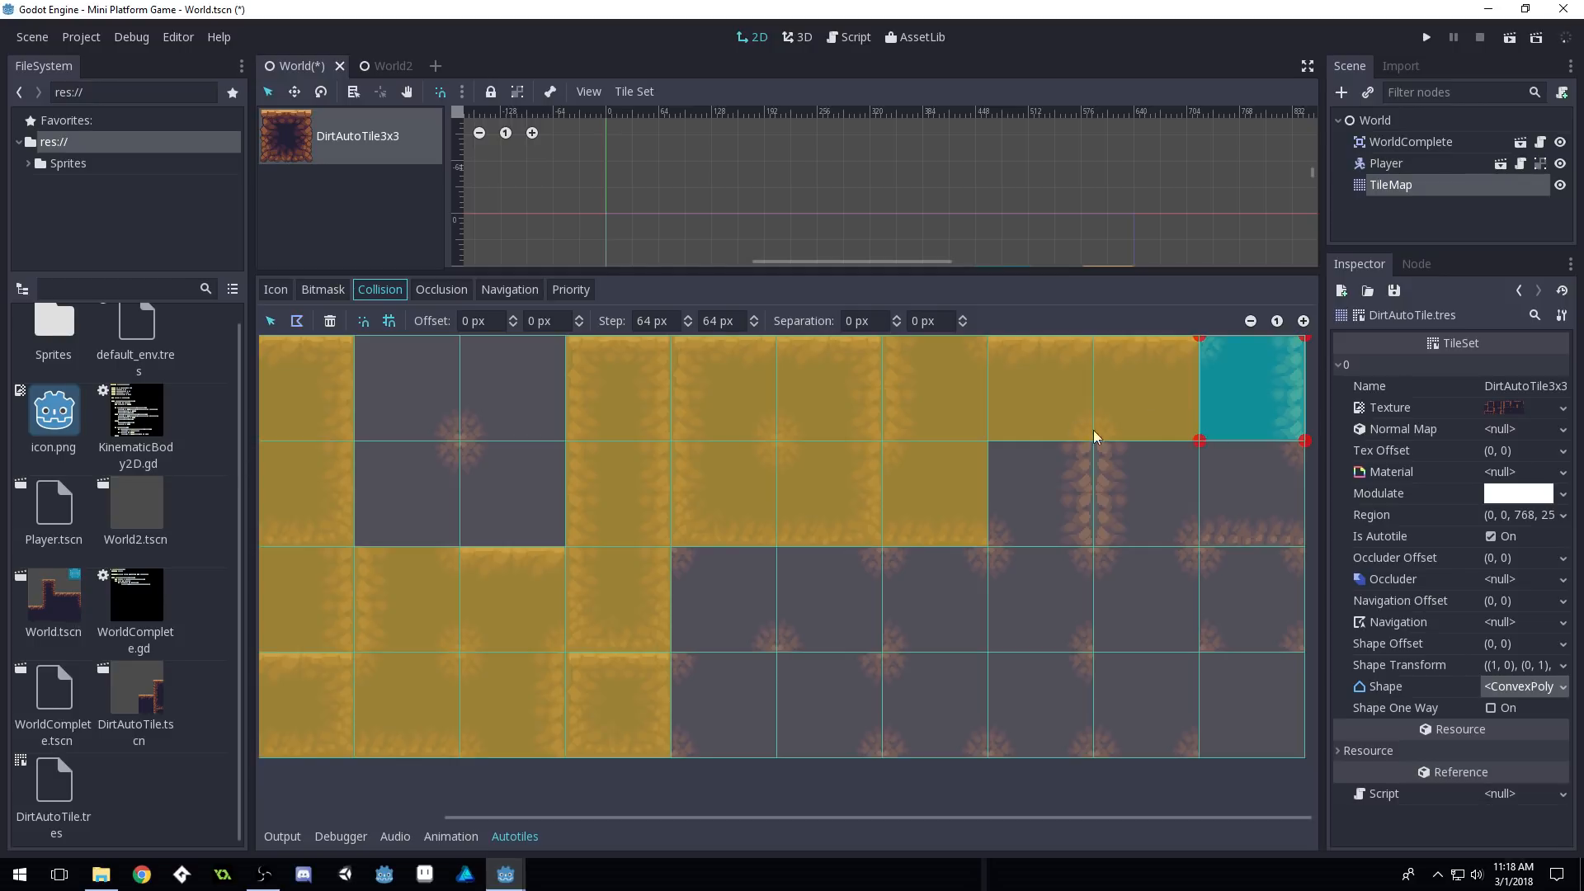
Draw full-tile collision polygons on the second-row tiles of the tenth, eleventh and twelfth columns
{"action": "left_click", "coordinate": [1062, 503]}
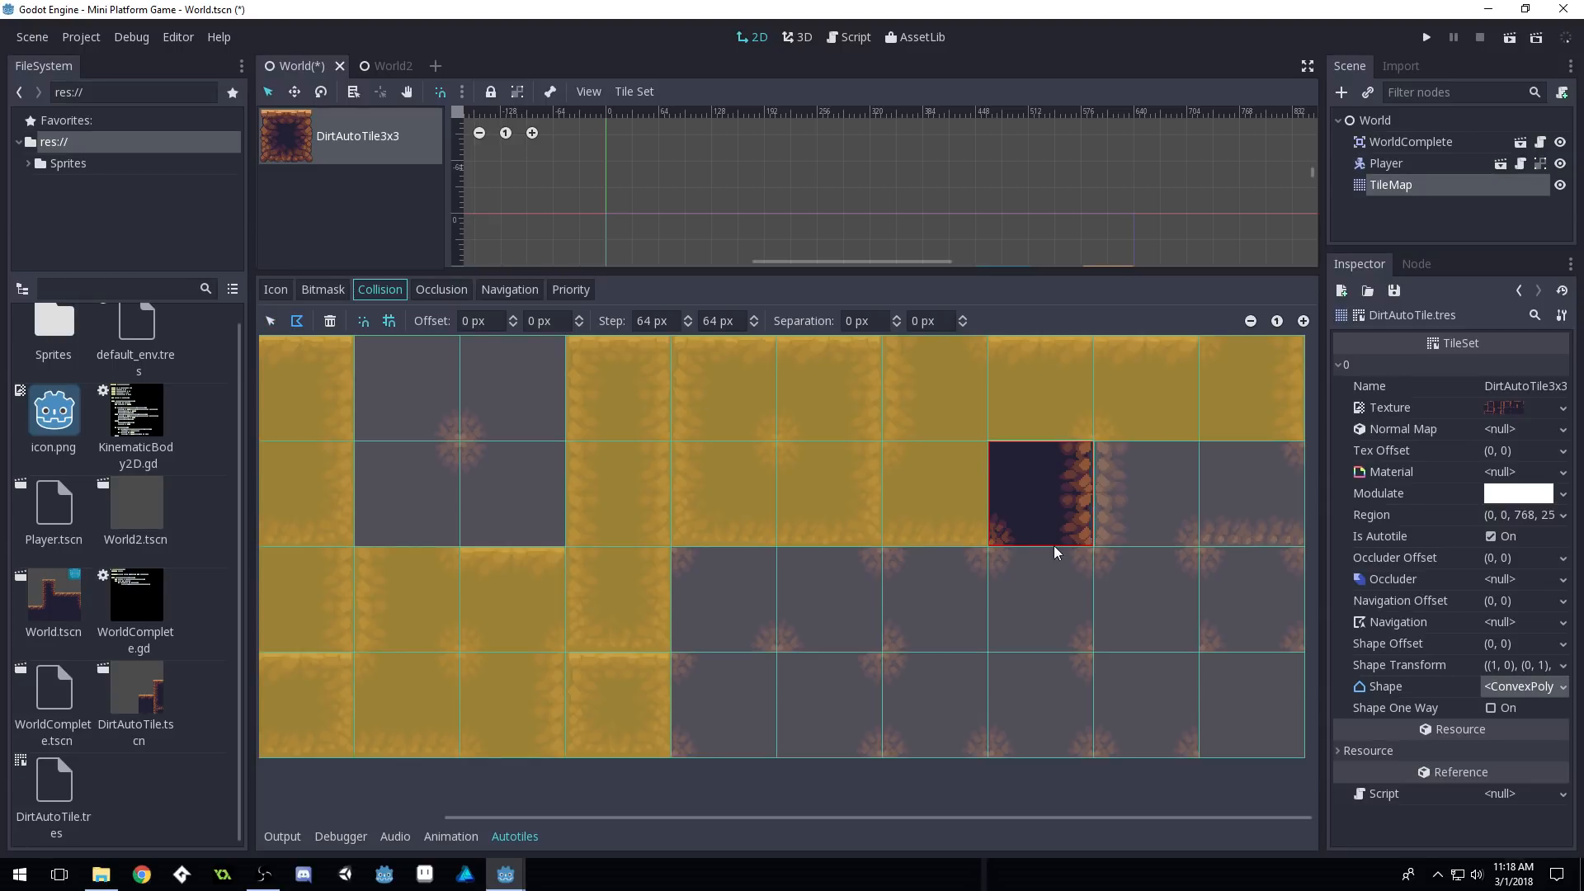
{"action": "left_click", "coordinate": [996, 457]}
{"action": "left_click", "coordinate": [1124, 493]}
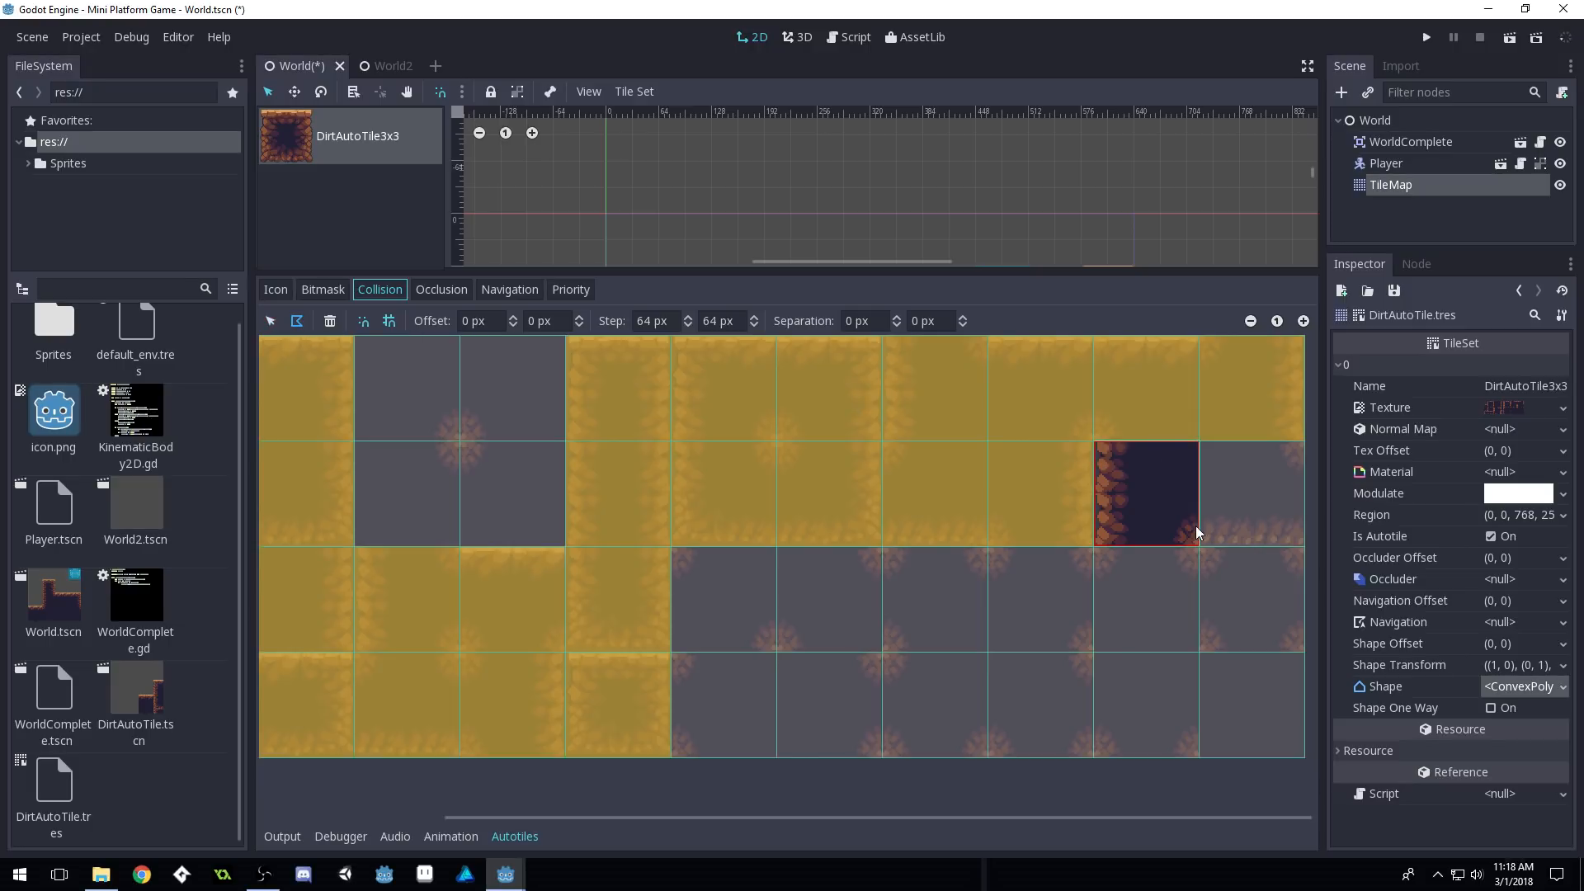
{"action": "left_click", "coordinate": [1178, 486]}
{"action": "left_click", "coordinate": [1246, 483]}
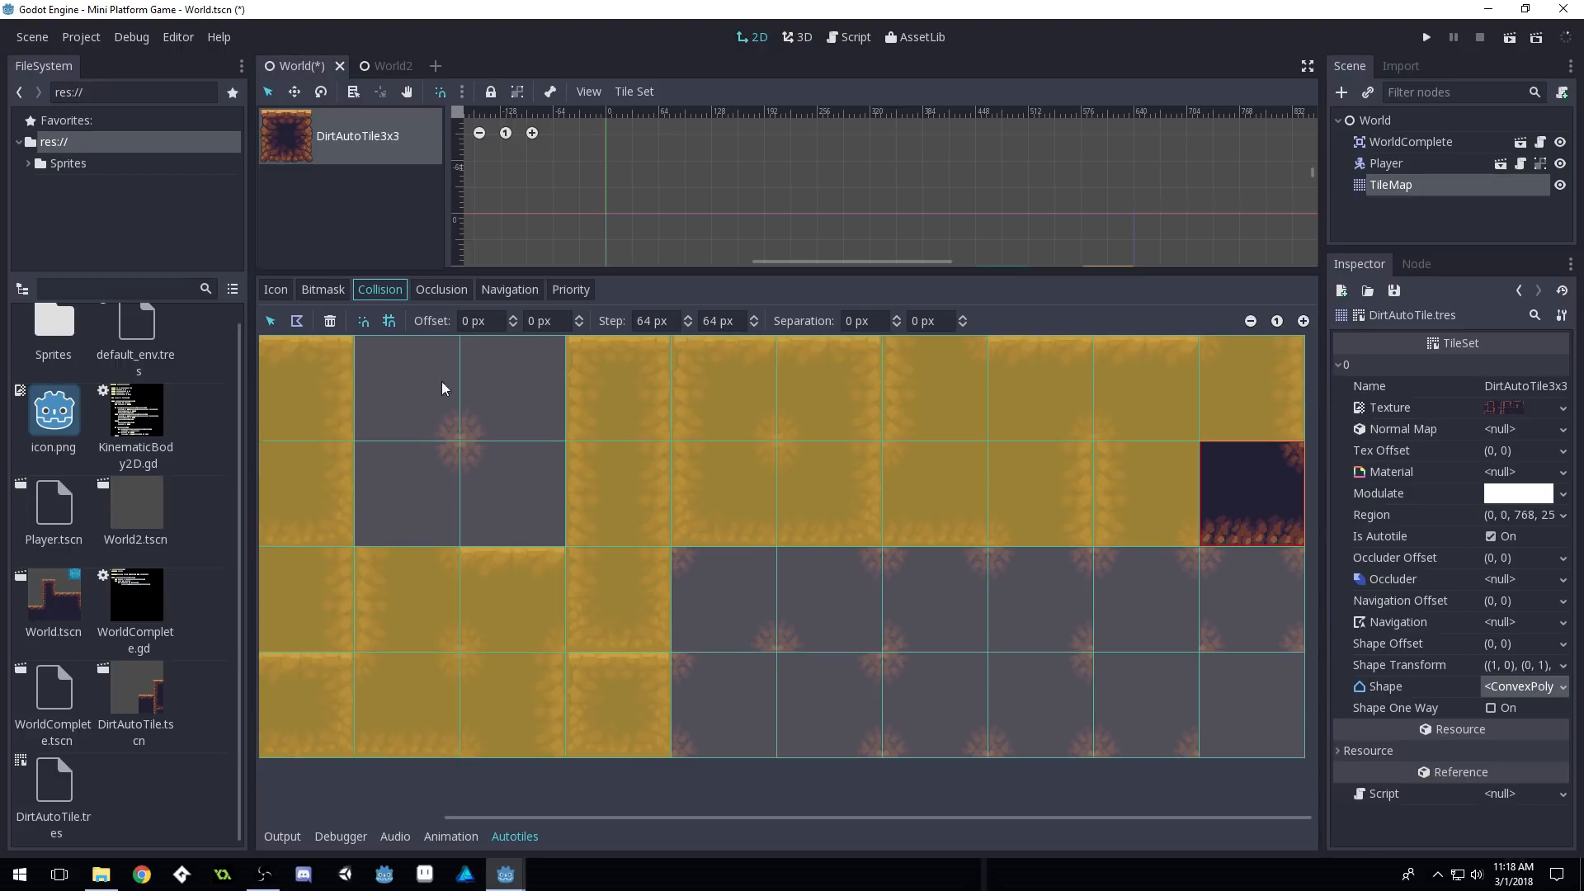
{"action": "left_click", "coordinate": [296, 321]}
{"action": "left_click", "coordinate": [1200, 510]}
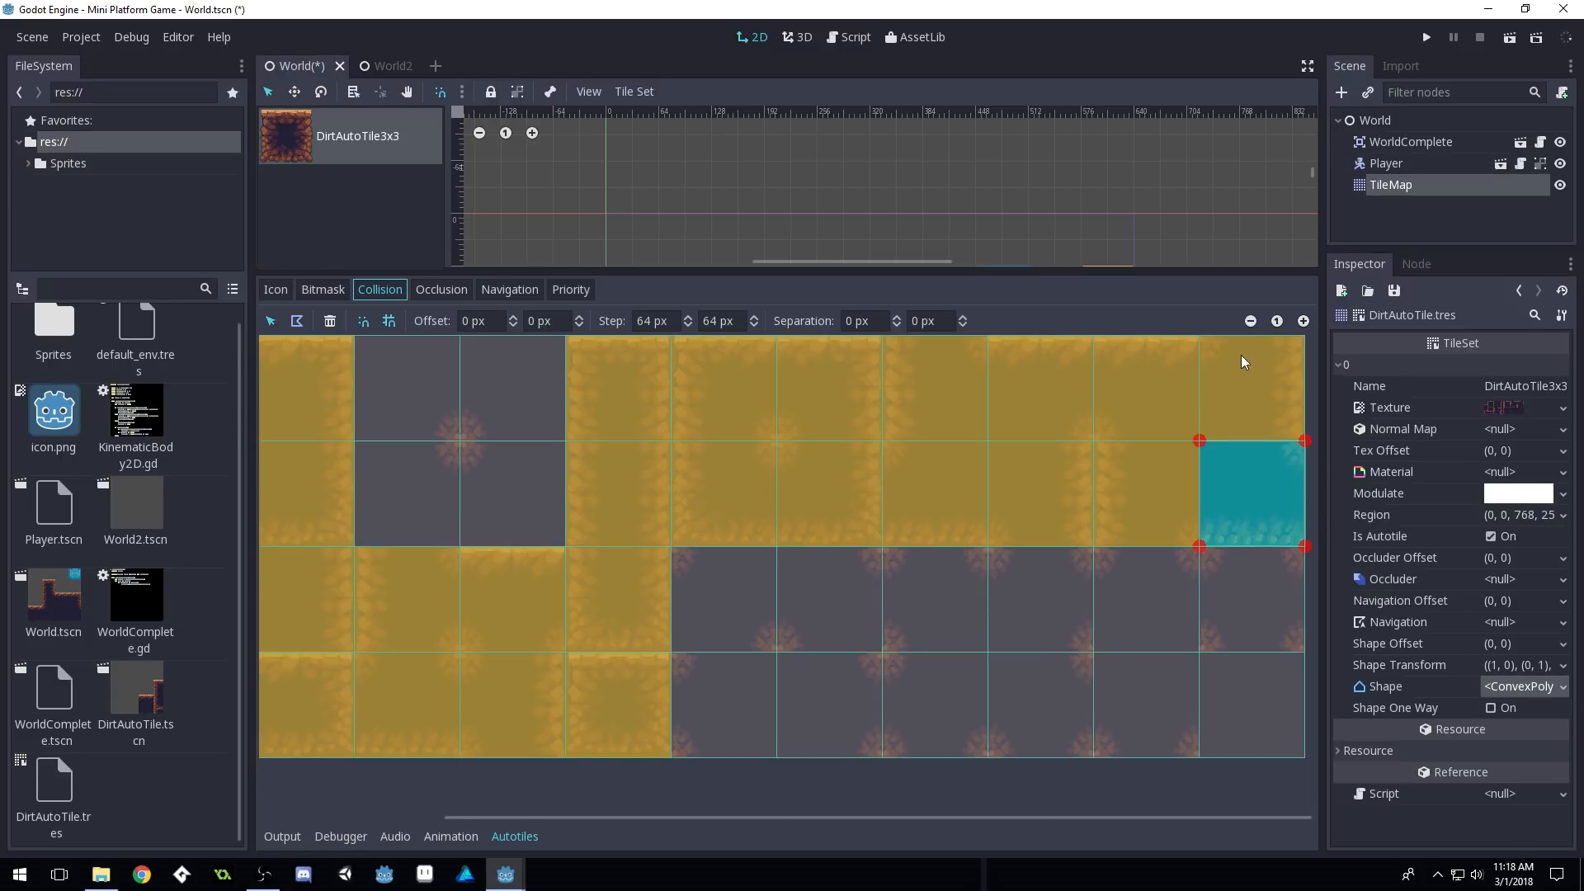
Save the World scene with the new collision shapes and widen the Inspector dock
{"action": "left_click", "coordinate": [1249, 321]}
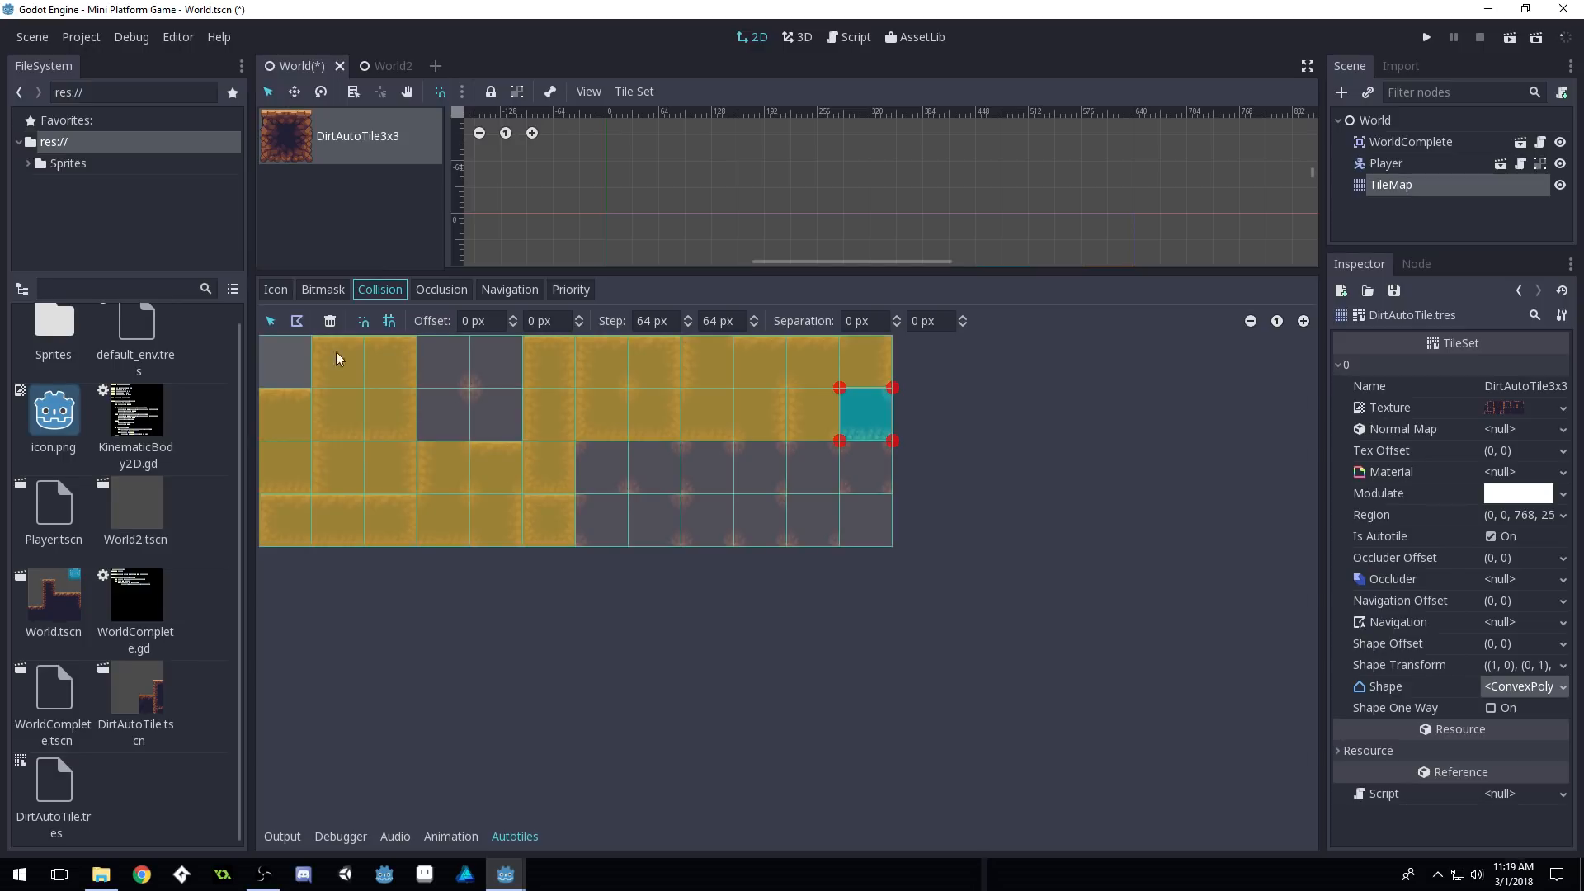
{"action": "left_click", "coordinate": [281, 357]}
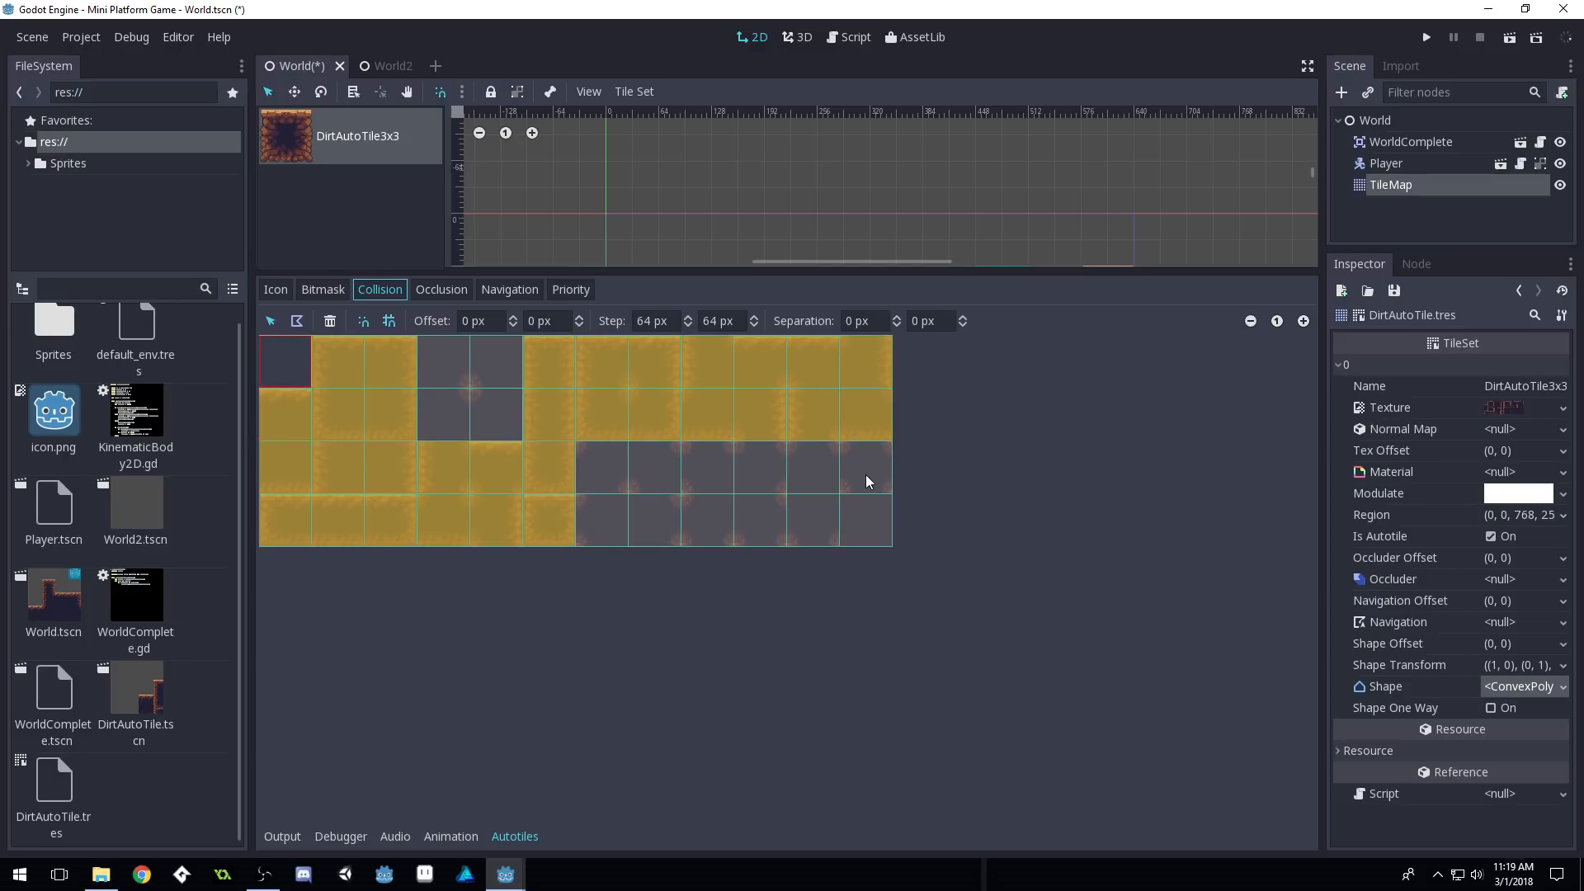
{"action": "key", "text": "ctrl+s"}
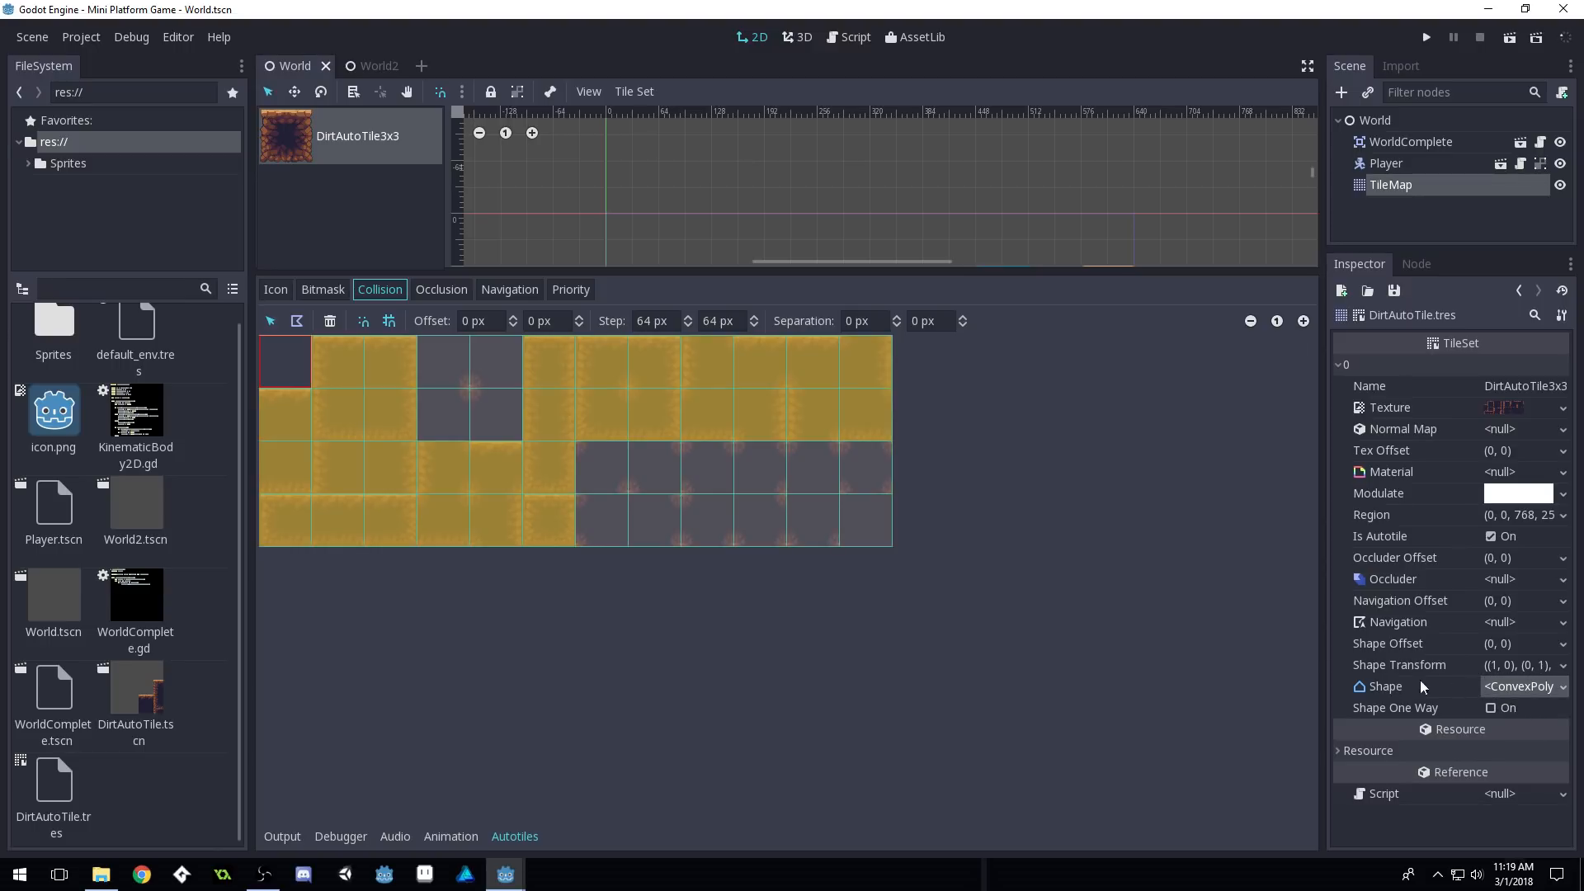
{"action": "left_click_drag", "start_coordinate": [1322, 665], "coordinate": [1195, 673]}
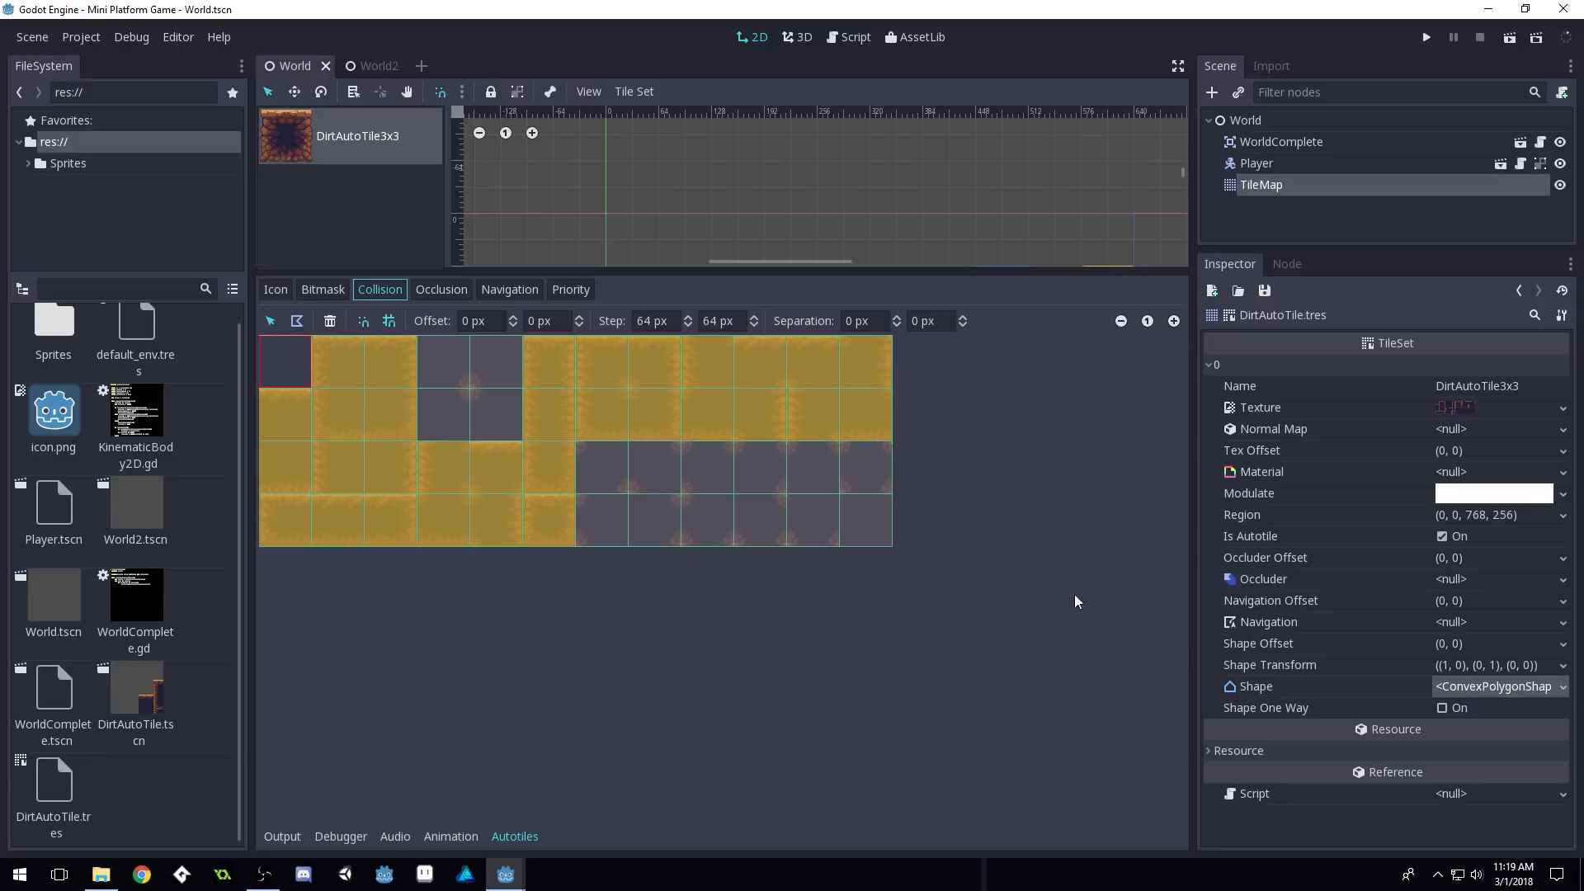
{"action": "key", "text": "ctrl+s"}
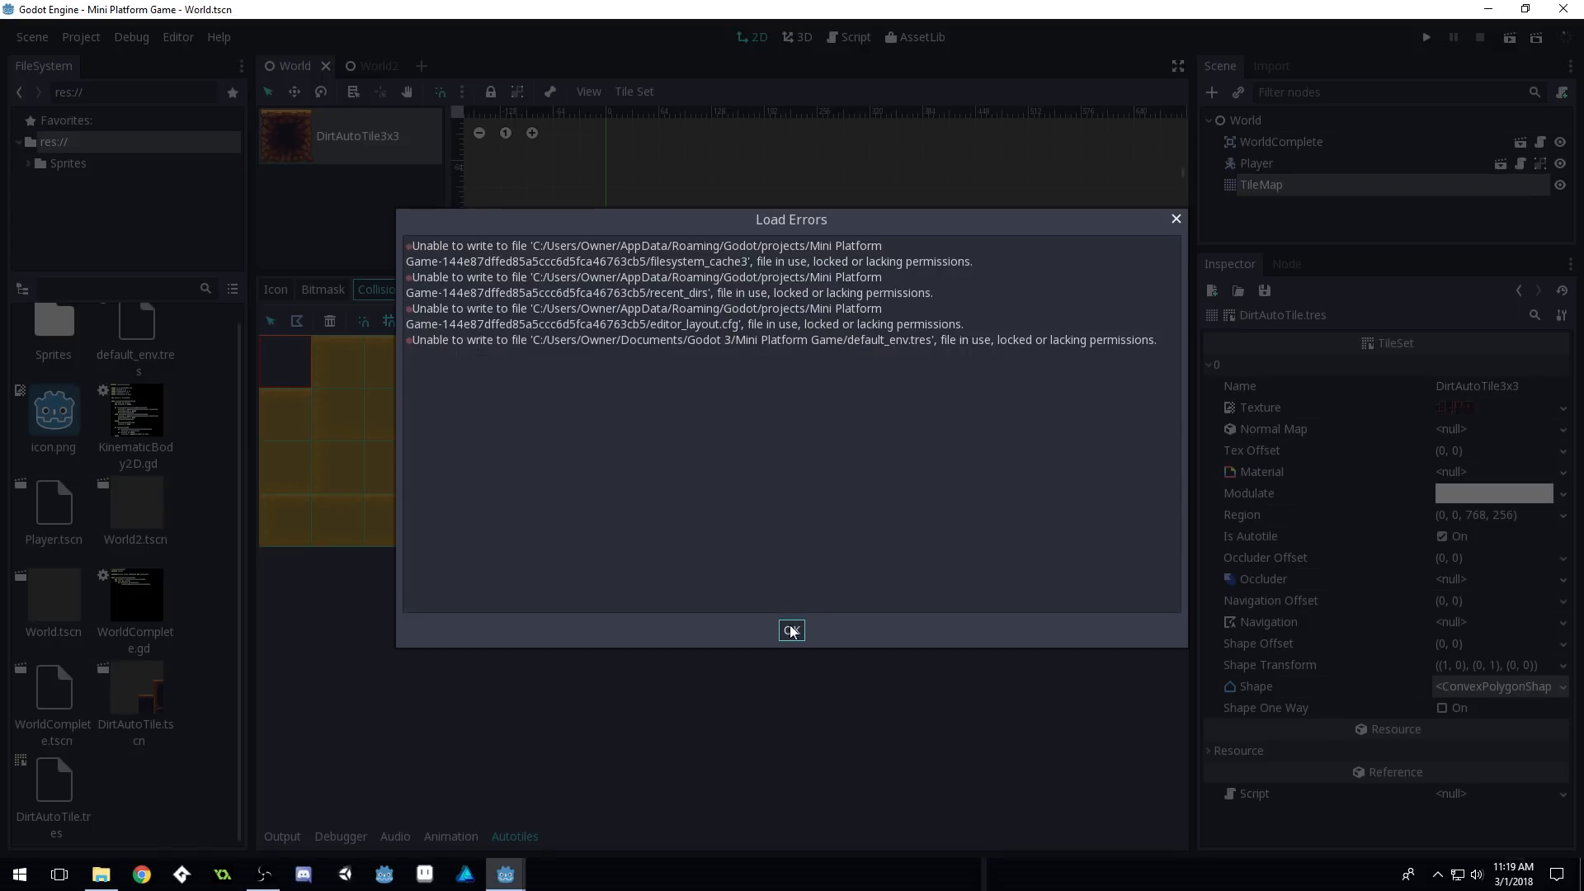
{"action": "left_click", "coordinate": [793, 630]}
Select the TileMap node and enlarge the 2D viewport to show the whole dirt level
{"action": "left_click", "coordinate": [1283, 190]}
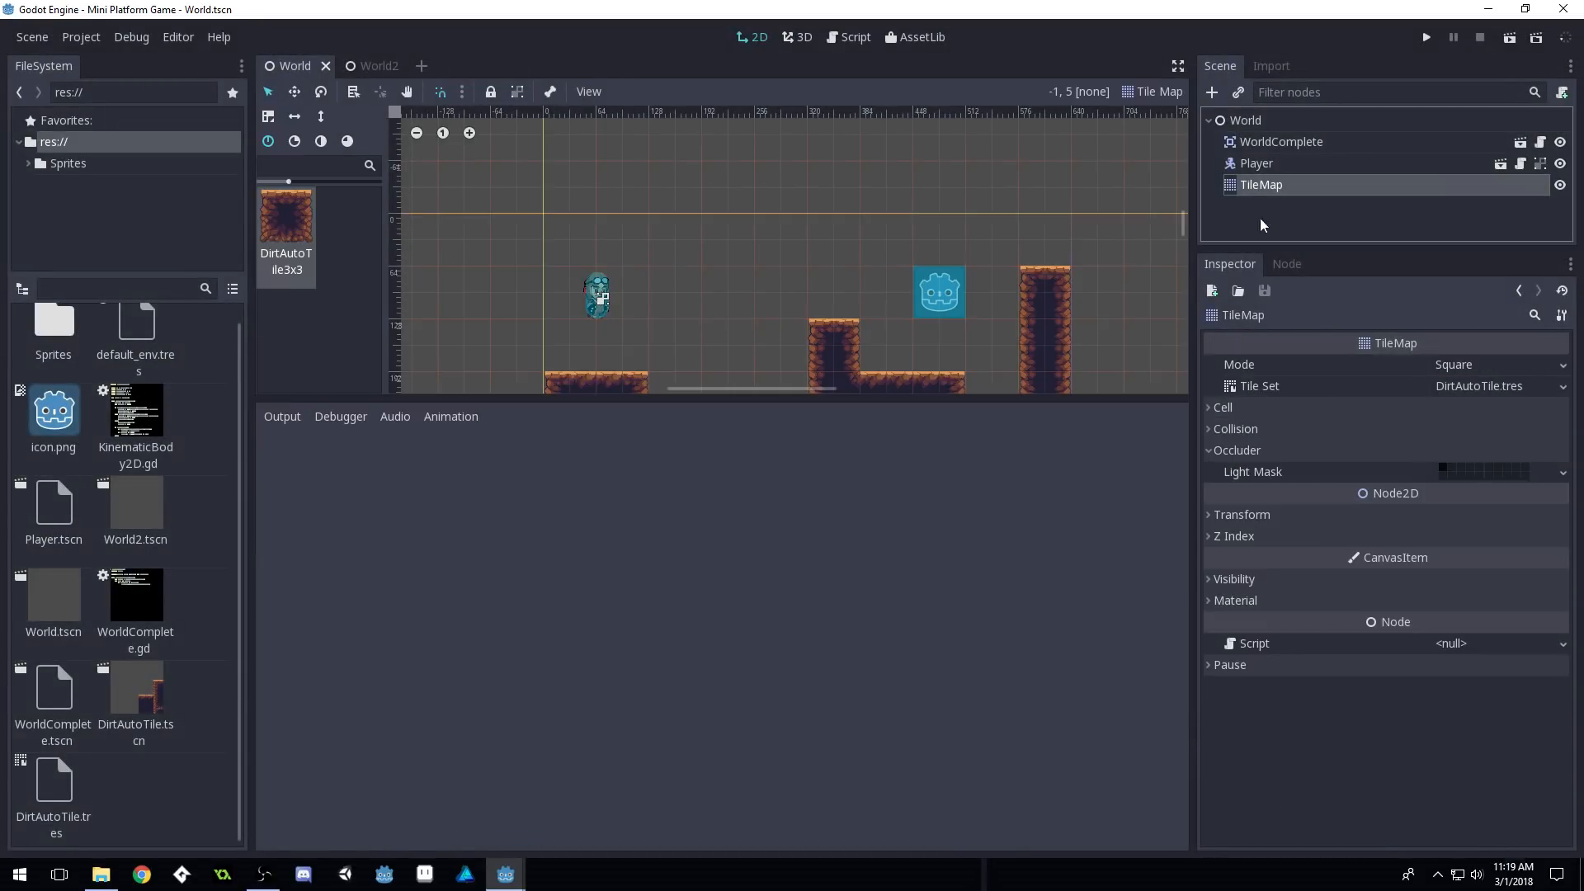
{"action": "left_click_drag", "start_coordinate": [644, 398], "coordinate": [640, 763]}
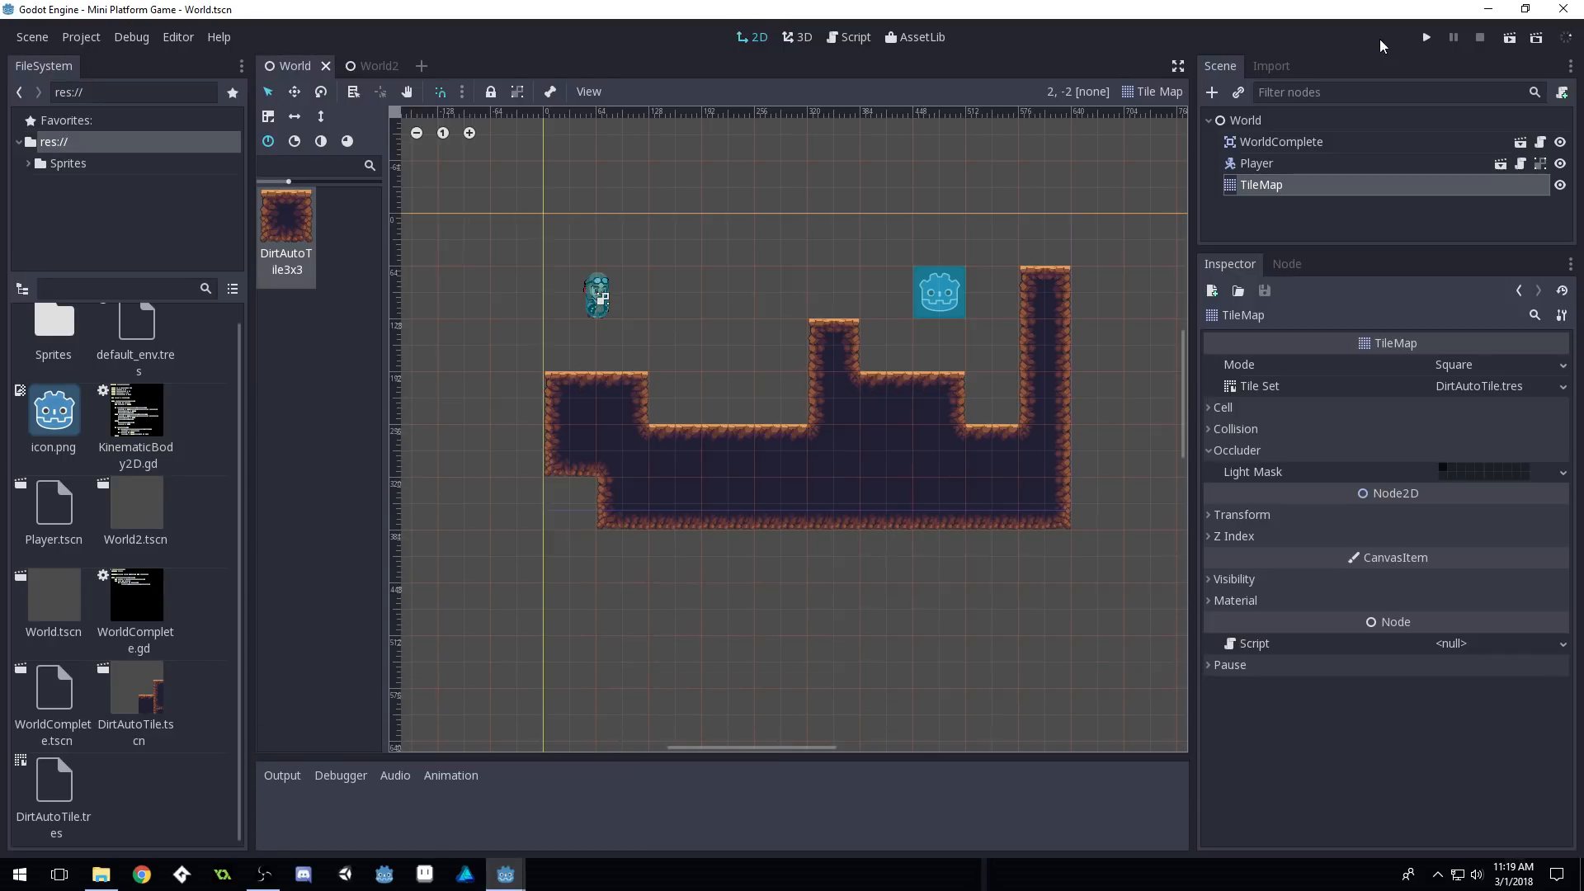
Run the project, test the player's running and jumping on the World level's dirt tiles, then close the game and dismiss the load errors
{"action": "left_click", "coordinate": [1426, 38]}
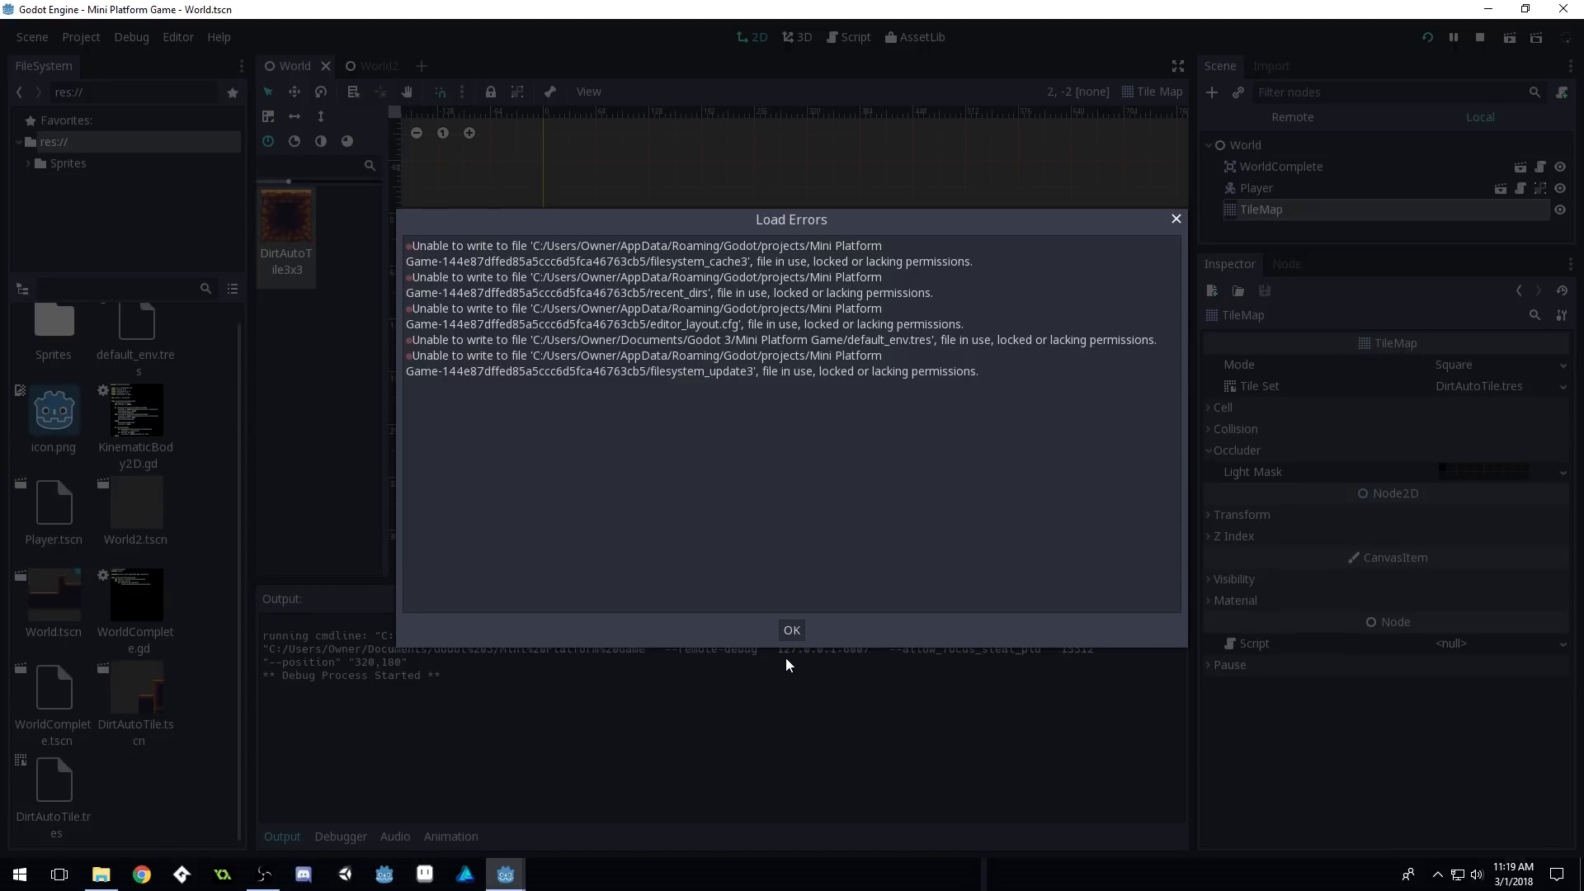
{"action": "key", "text": "Right"}
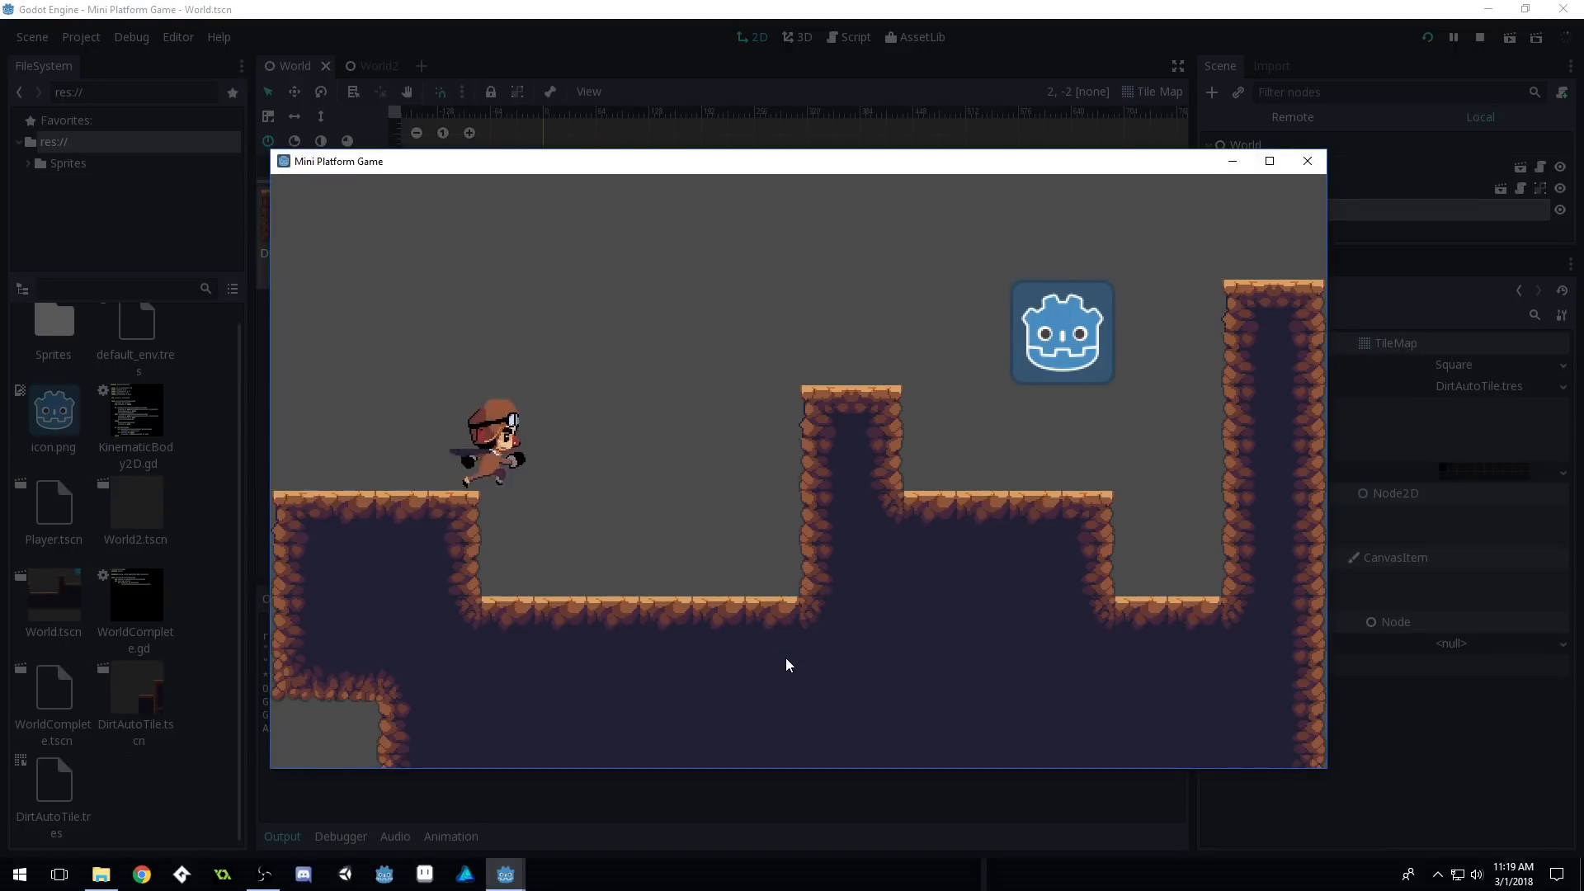
{"action": "key", "text": "Left"}
{"action": "key", "text": "Up"}
{"action": "key", "text": "Right"}
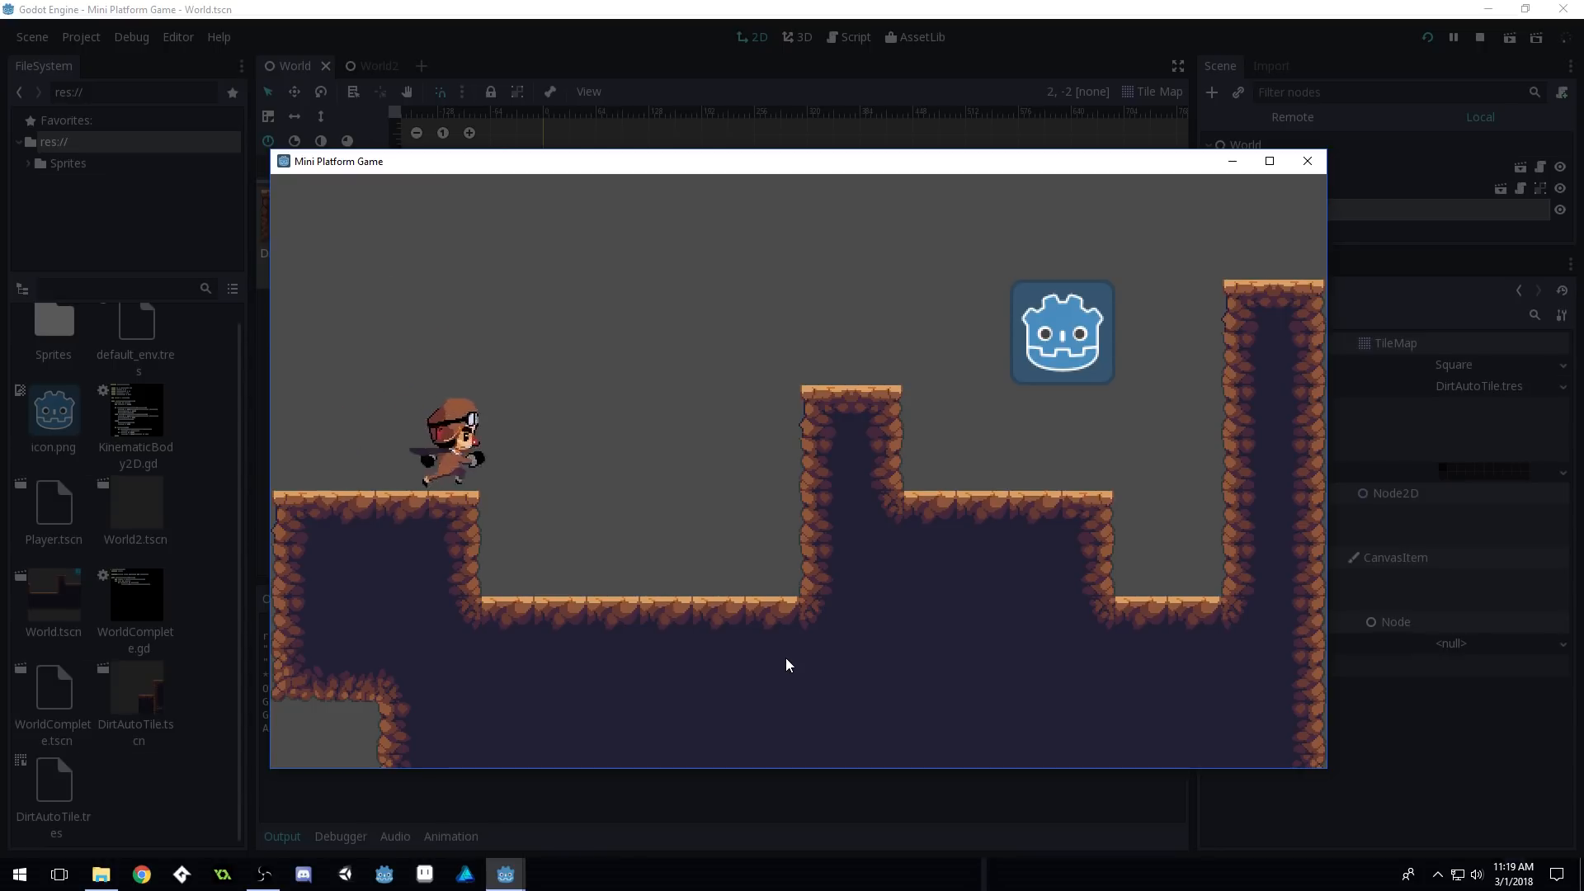
{"action": "key", "text": "Up"}
{"action": "key", "text": "Up"}
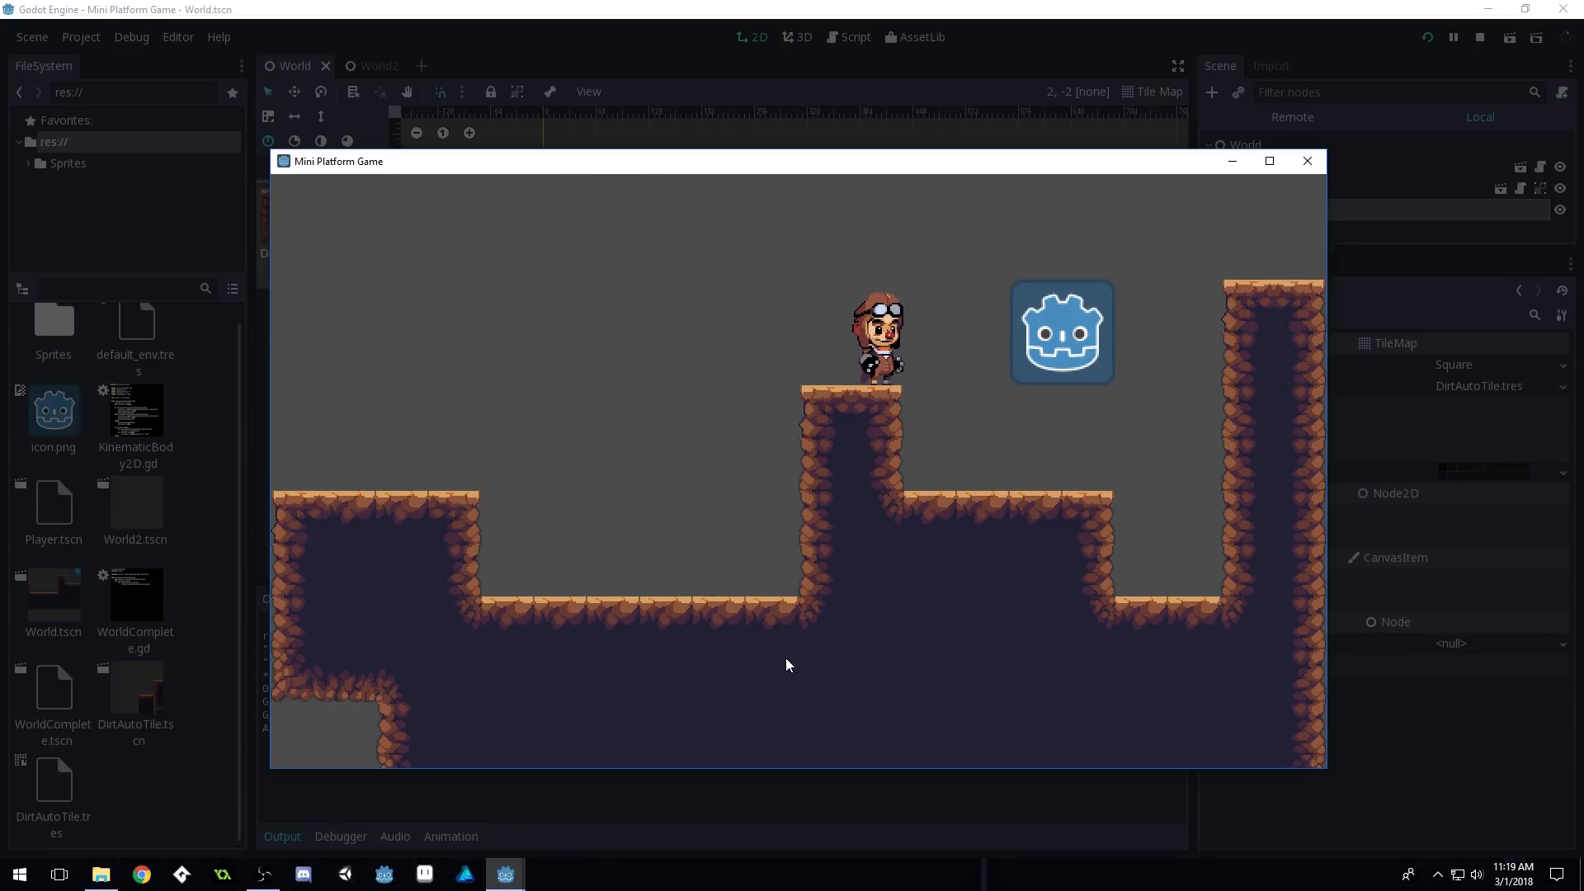
{"action": "key", "text": "Left"}
{"action": "key", "text": "Right"}
{"action": "key", "text": "Left"}
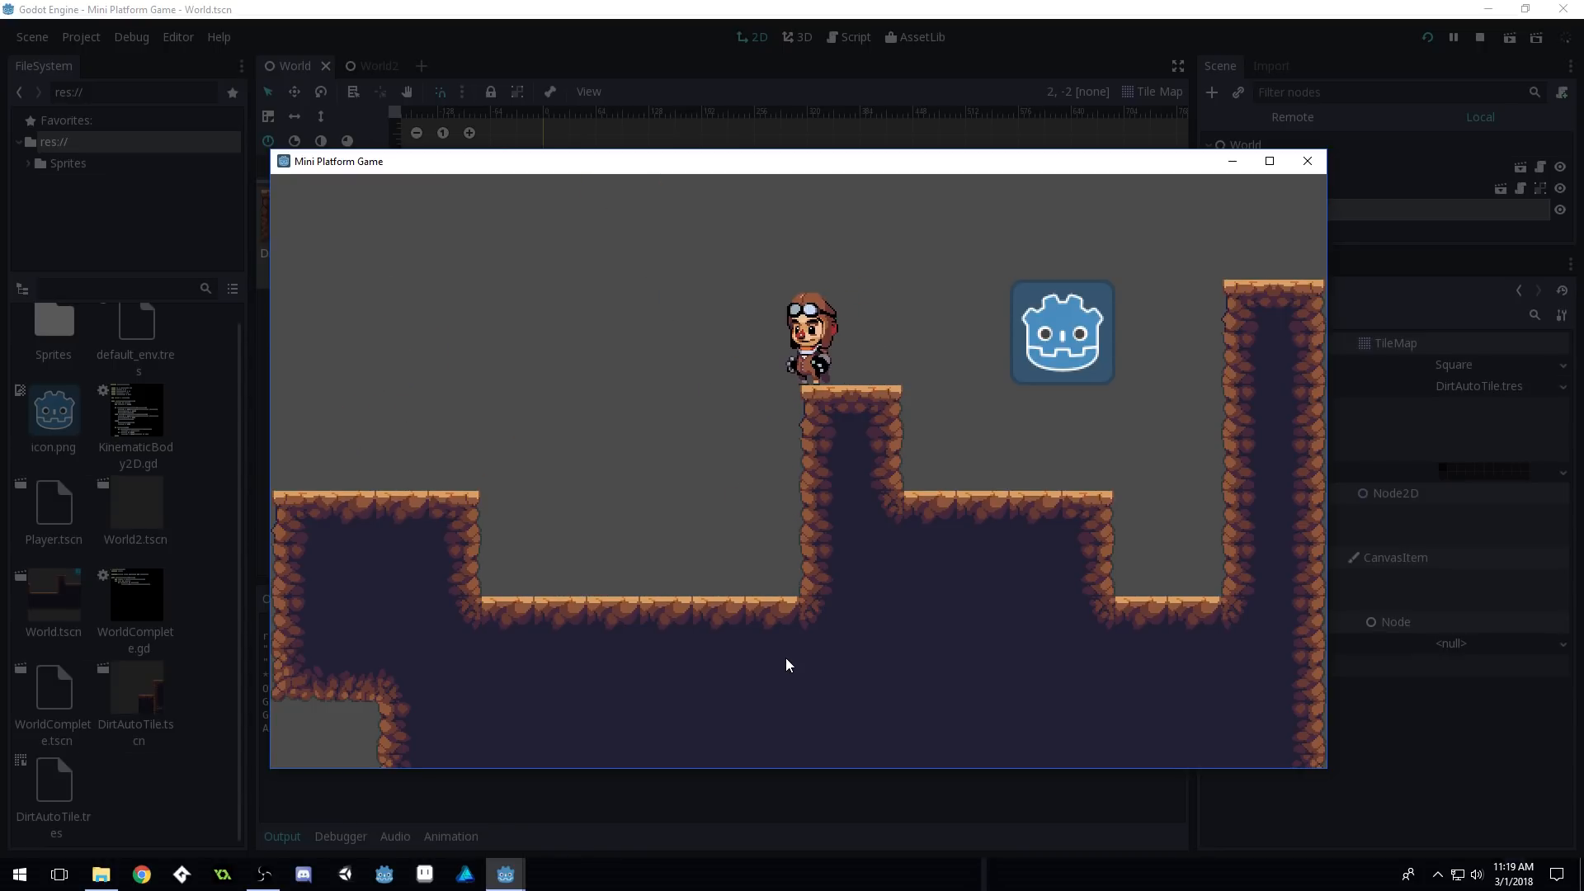
{"action": "left_click", "coordinate": [1310, 169]}
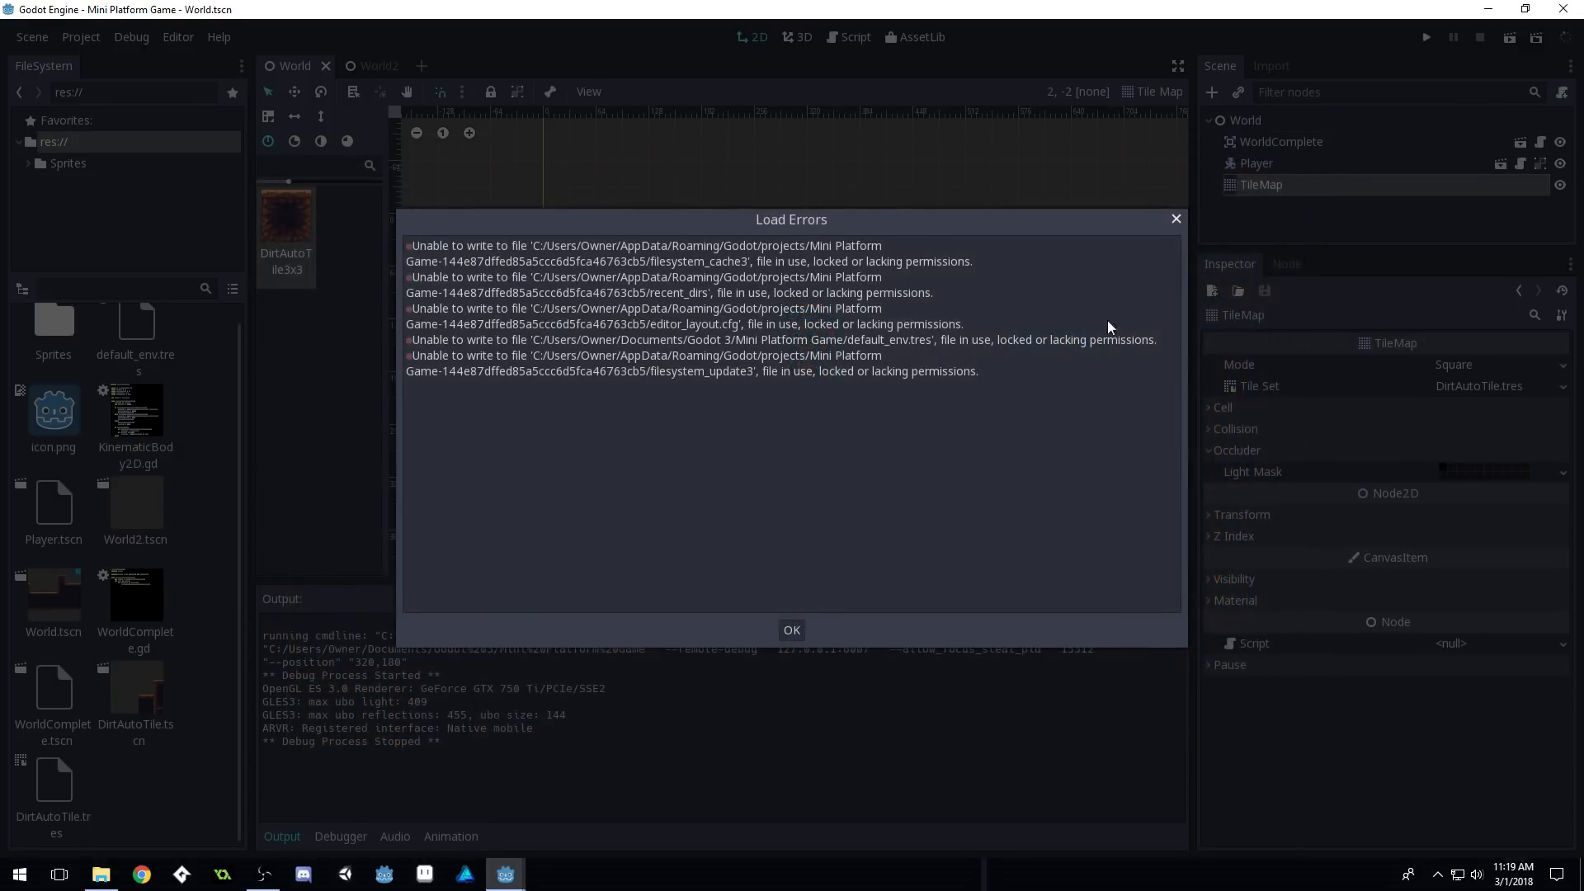
{"action": "left_click", "coordinate": [790, 629]}
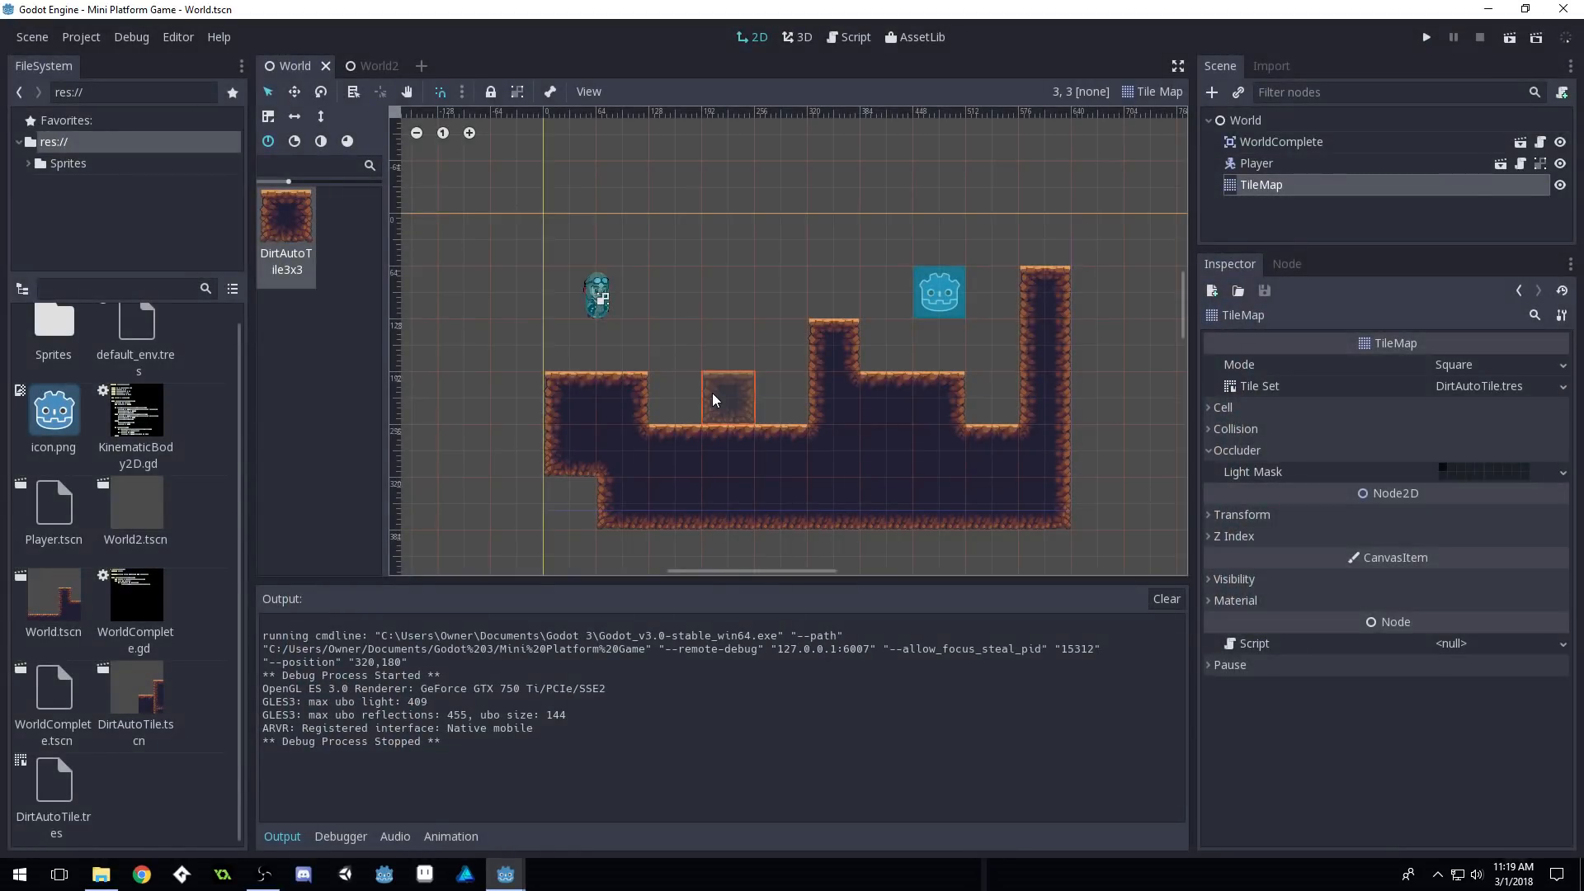
Add a TileMap node under the World2 root in the World2 scene and assign DirtAutoTile.tres as its tile set
{"action": "left_click", "coordinate": [373, 66]}
{"action": "scroll", "coordinate": [799, 223], "scroll_direction": "down", "scroll_amount": 4}
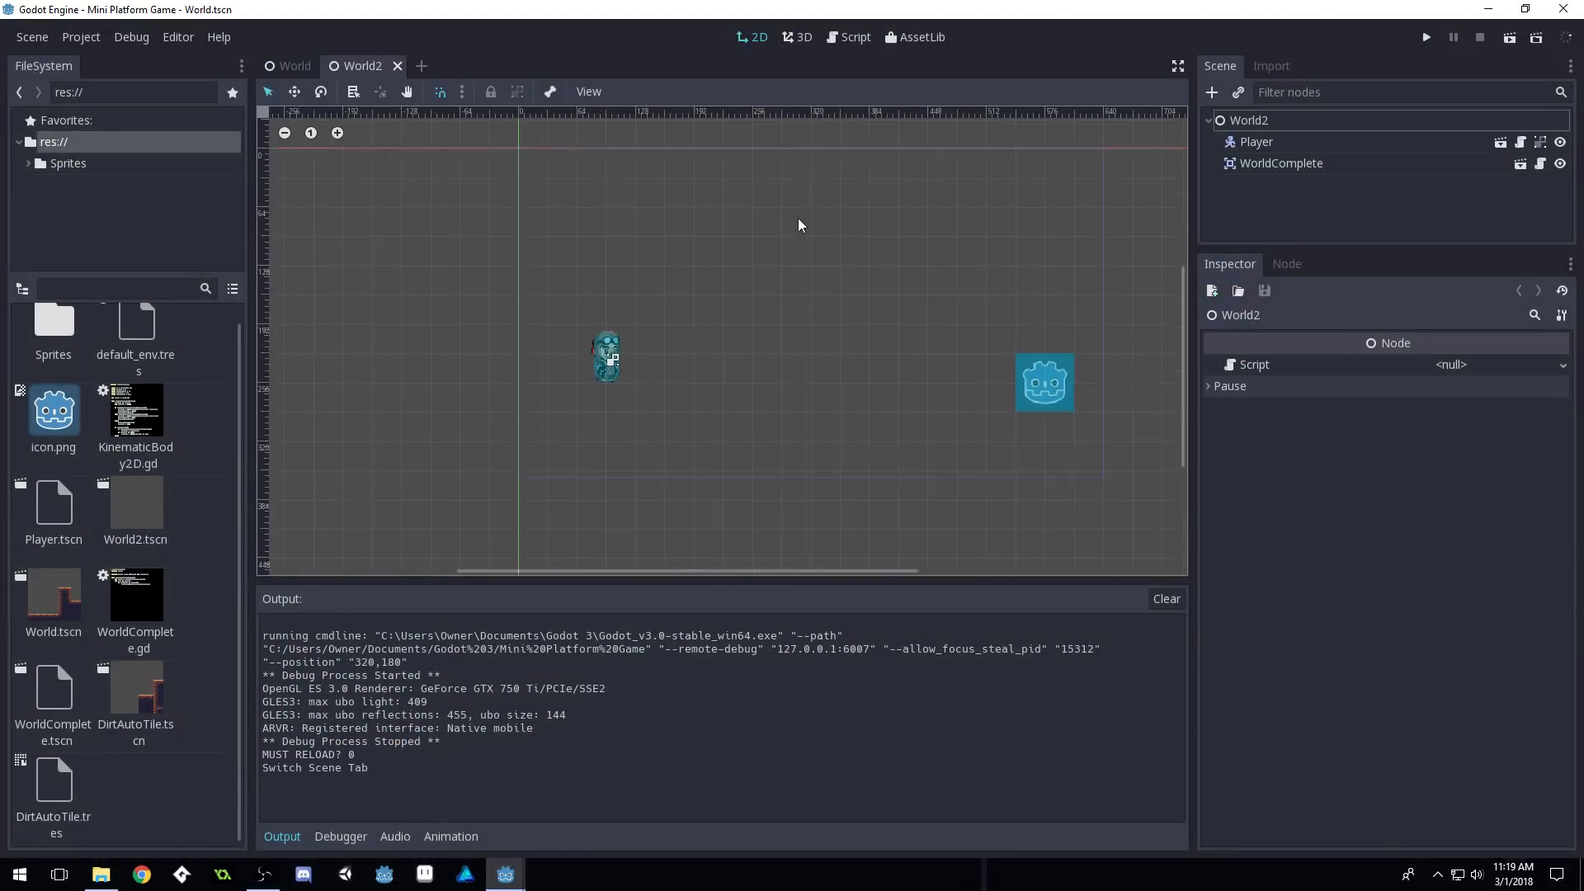
{"action": "left_click", "coordinate": [1254, 123]}
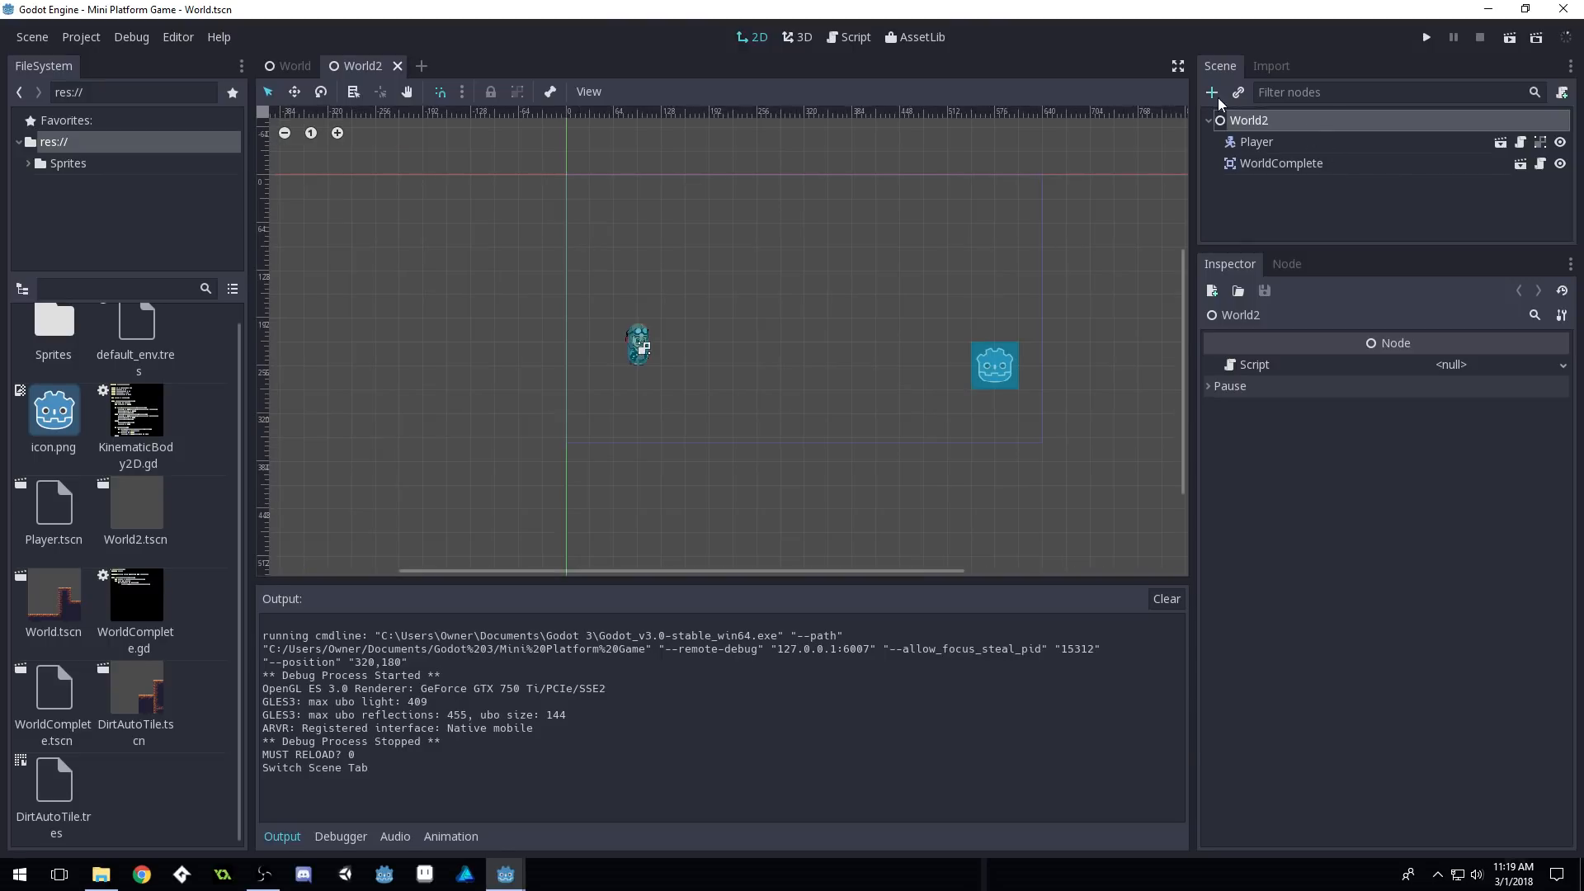
{"action": "key", "text": "ctrl+a"}
{"action": "double_click", "coordinate": [463, 285]}
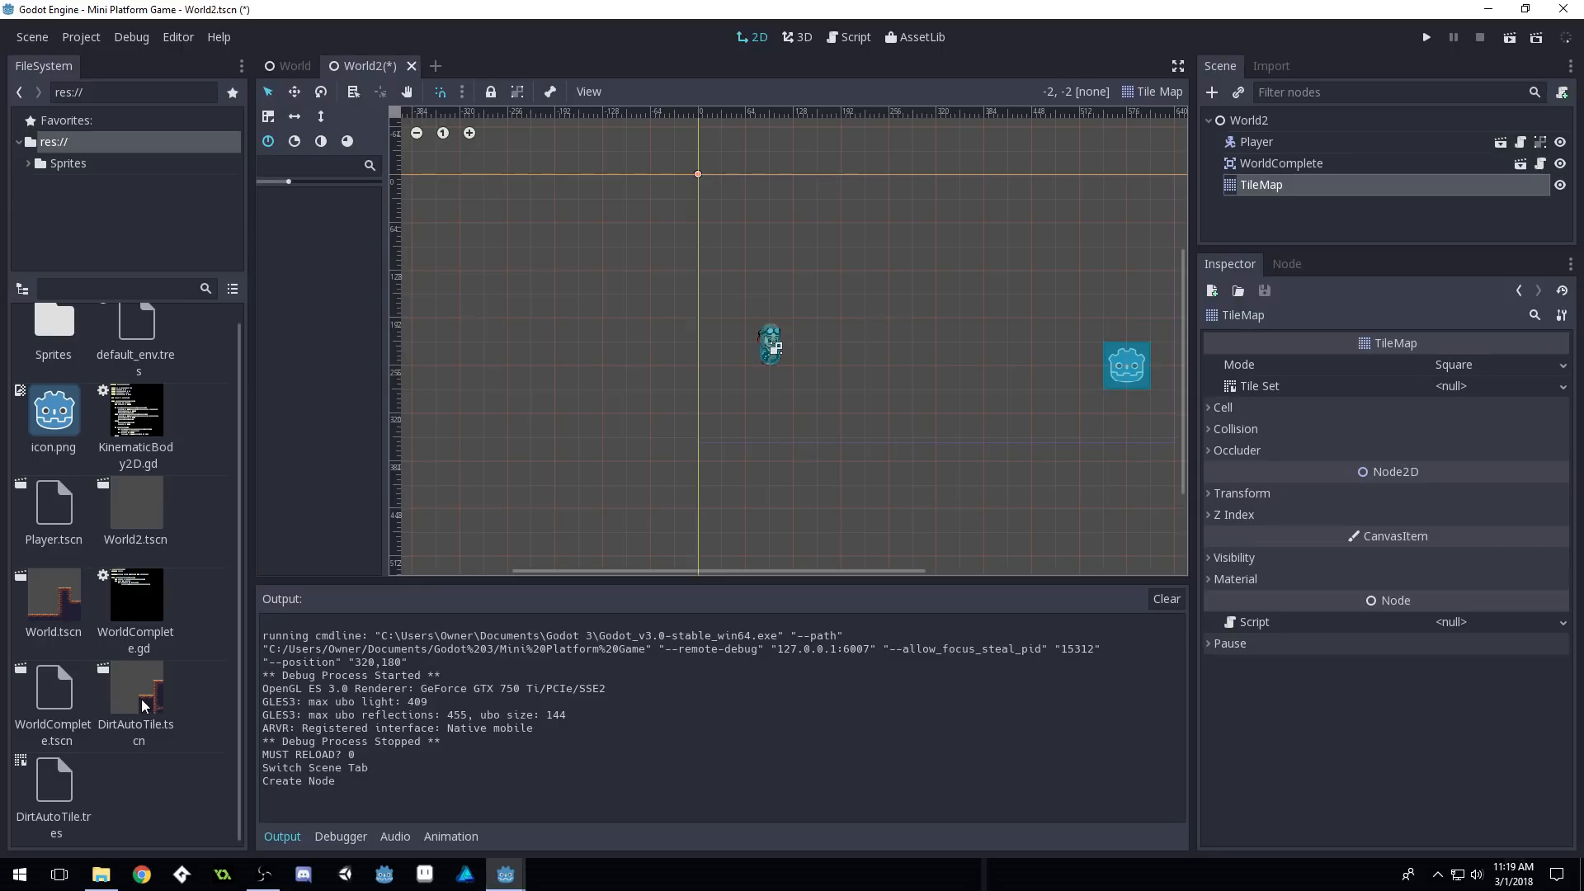
{"action": "left_click_drag", "start_coordinate": [54, 792], "coordinate": [1491, 390]}
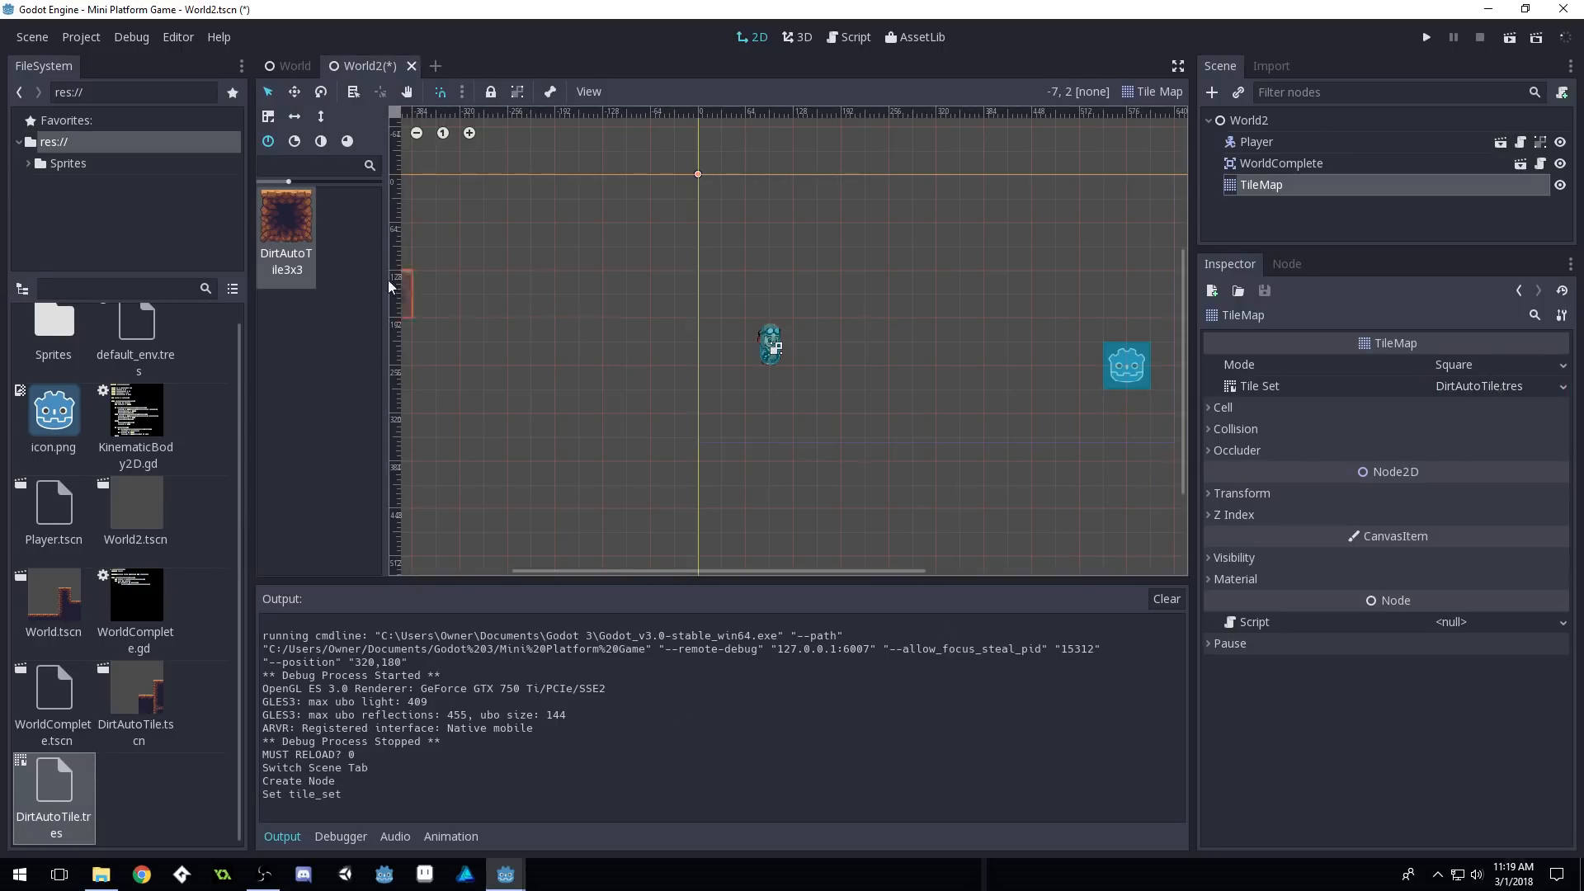
Paint a dirt floor with a two-tile-wide raised block and a stepped ceiling above the player in World2, erasing the excess tiles
{"action": "left_click_drag", "start_coordinate": [708, 444], "coordinate": [1108, 450]}
{"action": "left_click_drag", "start_coordinate": [912, 389], "coordinate": [957, 394]}
{"action": "mouse_move", "coordinate": [817, 198]}
{"action": "left_mouse_down"}
{"action": "mouse_move", "coordinate": [661, 240]}
{"action": "mouse_move", "coordinate": [636, 382]}
{"action": "mouse_move", "coordinate": [658, 396]}
{"action": "mouse_move", "coordinate": [651, 429]}
{"action": "left_mouse_up"}
{"action": "mouse_move", "coordinate": [651, 429]}
{"action": "right_mouse_down"}
{"action": "mouse_move", "coordinate": [672, 244]}
{"action": "mouse_move", "coordinate": [812, 202]}
{"action": "mouse_move", "coordinate": [736, 217]}
{"action": "right_mouse_up"}
{"action": "mouse_move", "coordinate": [737, 217]}
{"action": "left_mouse_down"}
{"action": "mouse_move", "coordinate": [775, 233]}
{"action": "mouse_move", "coordinate": [834, 215]}
{"action": "mouse_move", "coordinate": [875, 247]}
{"action": "left_mouse_up"}
Extend World2's floor beyond the goal, paint a tall pillar and a wall joining the ceiling to the floor, and save the scene
{"action": "middle_click_drag", "start_coordinate": [968, 306], "coordinate": [654, 348]}
{"action": "left_click", "coordinate": [834, 472]}
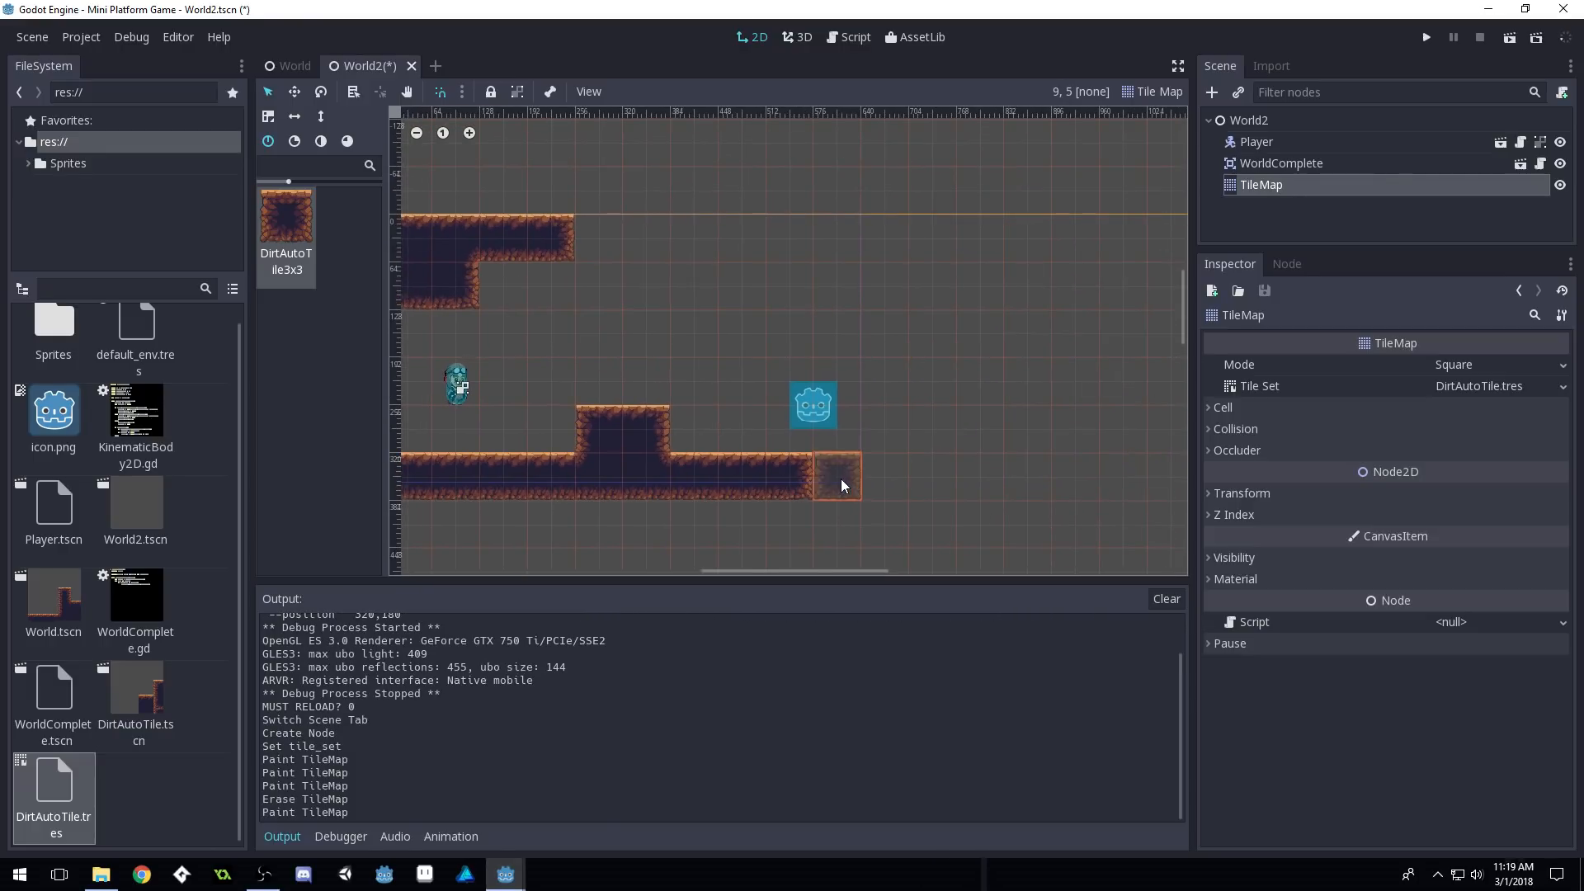
{"action": "left_click_drag", "start_coordinate": [754, 453], "coordinate": [743, 318]}
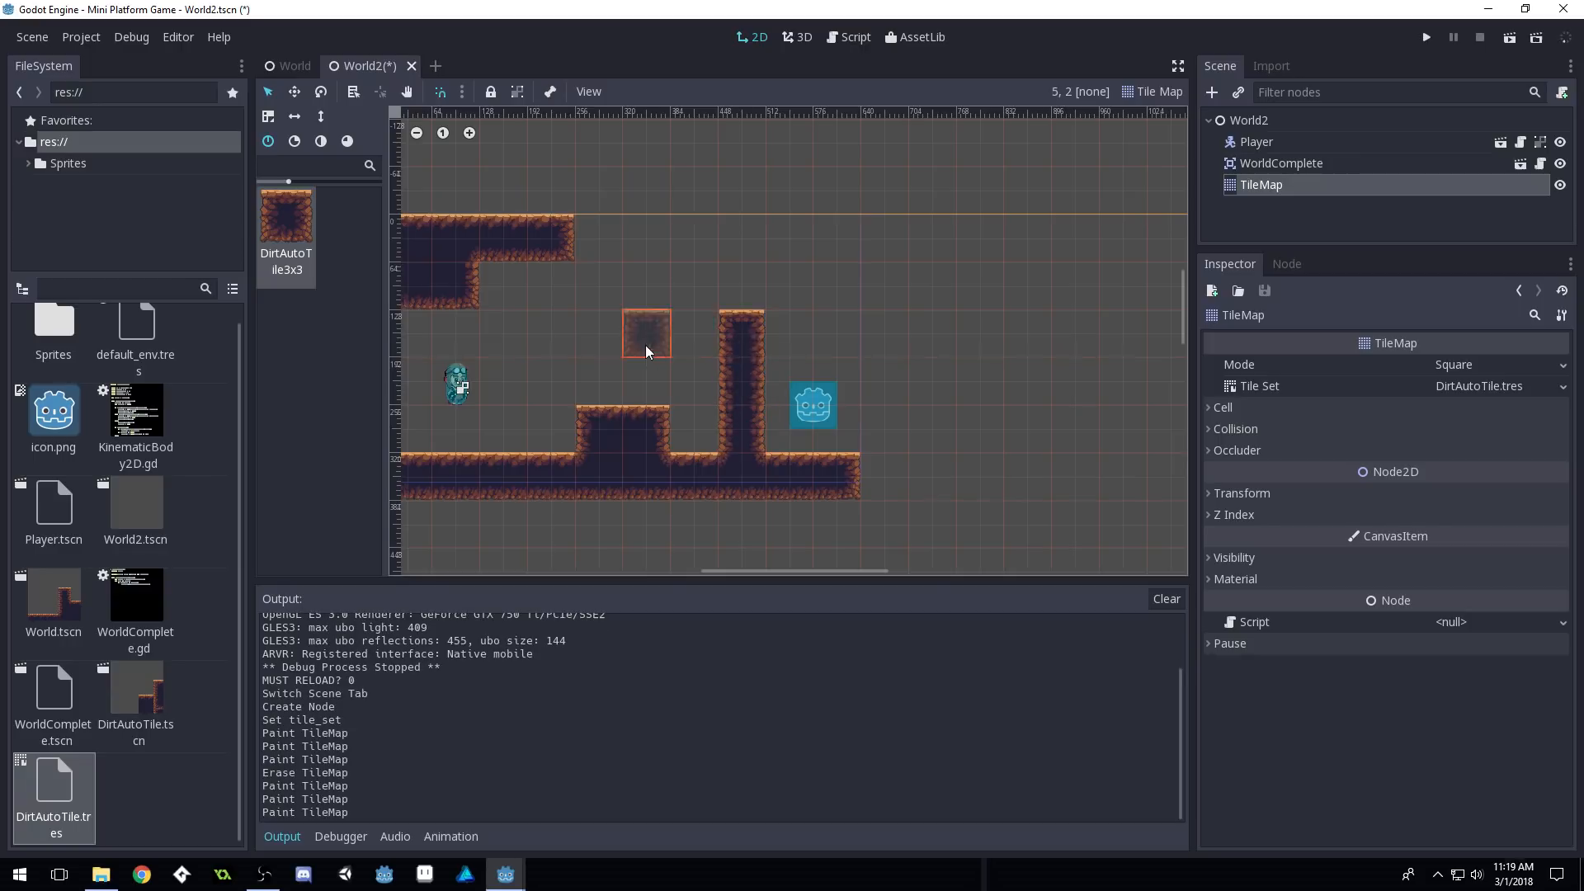
{"action": "middle_click_drag", "start_coordinate": [646, 330], "coordinate": [849, 326]}
{"action": "mouse_move", "coordinate": [619, 375]}
{"action": "left_mouse_down"}
{"action": "mouse_move", "coordinate": [614, 321]}
{"action": "mouse_move", "coordinate": [615, 429]}
{"action": "left_mouse_up"}
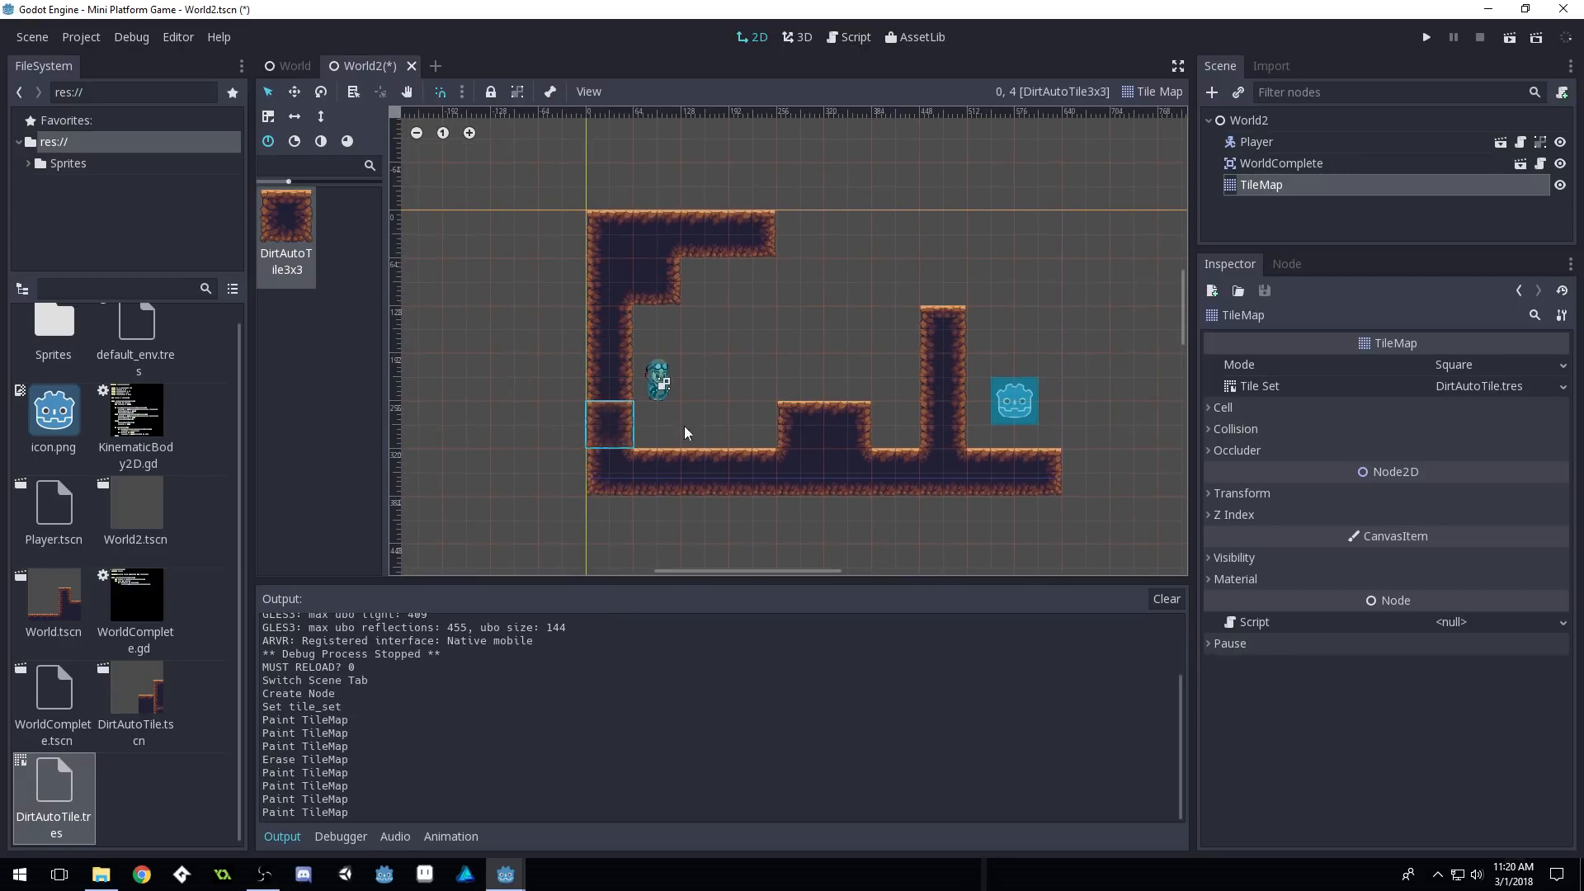
{"action": "mouse_move", "coordinate": [963, 412]}
{"action": "middle_mouse_down"}
{"action": "mouse_move", "coordinate": [776, 413]}
{"action": "mouse_move", "coordinate": [825, 409]}
{"action": "middle_mouse_up"}
{"action": "key", "text": "ctrl+s"}
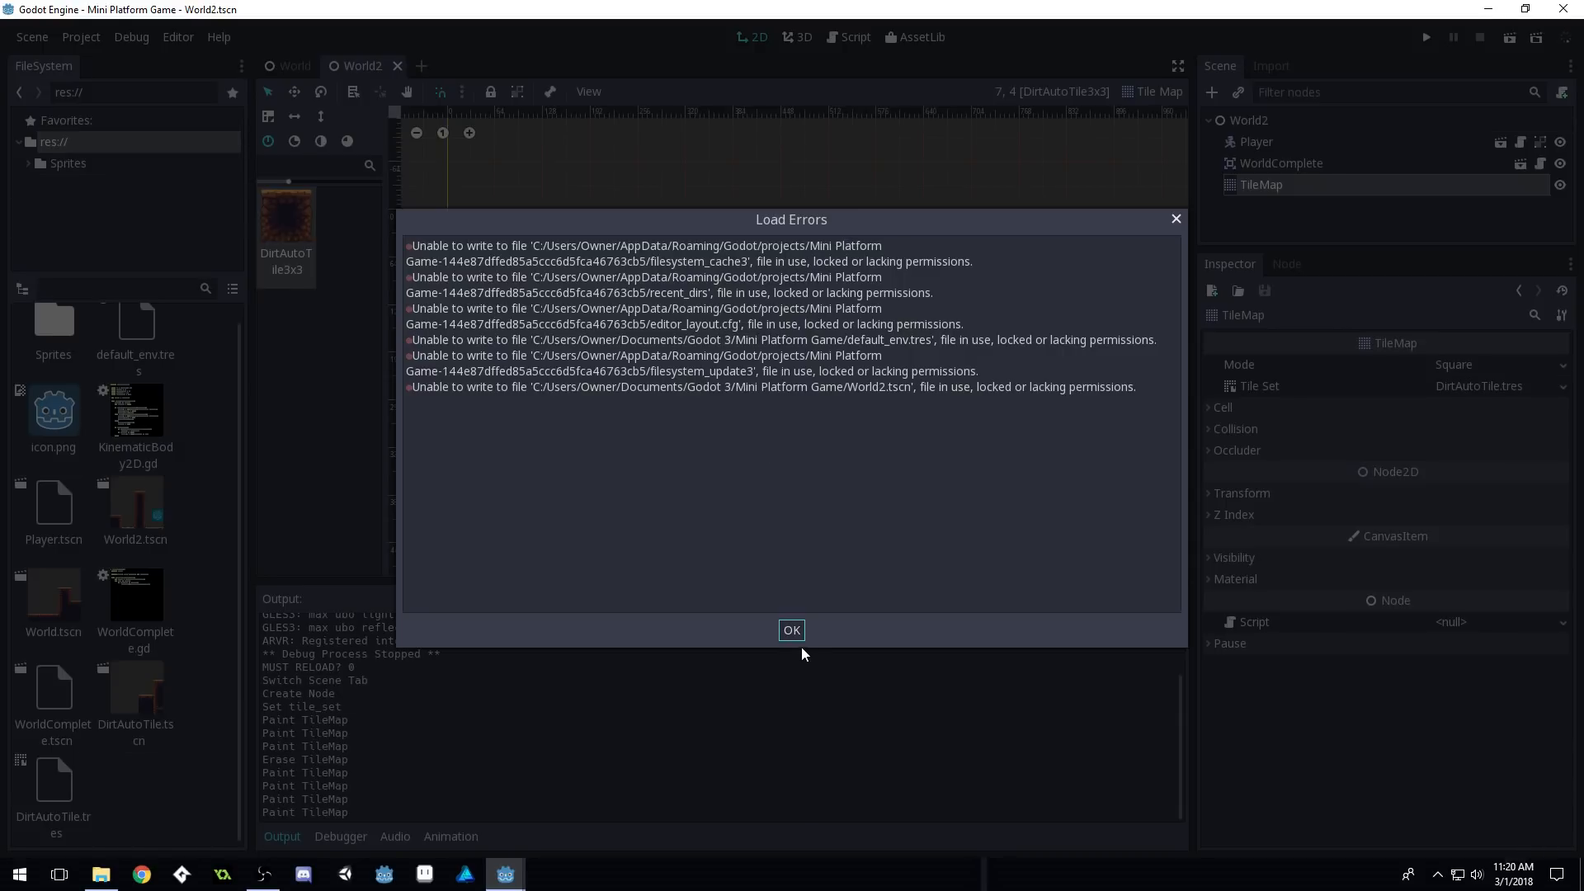
{"action": "left_click", "coordinate": [794, 635]}
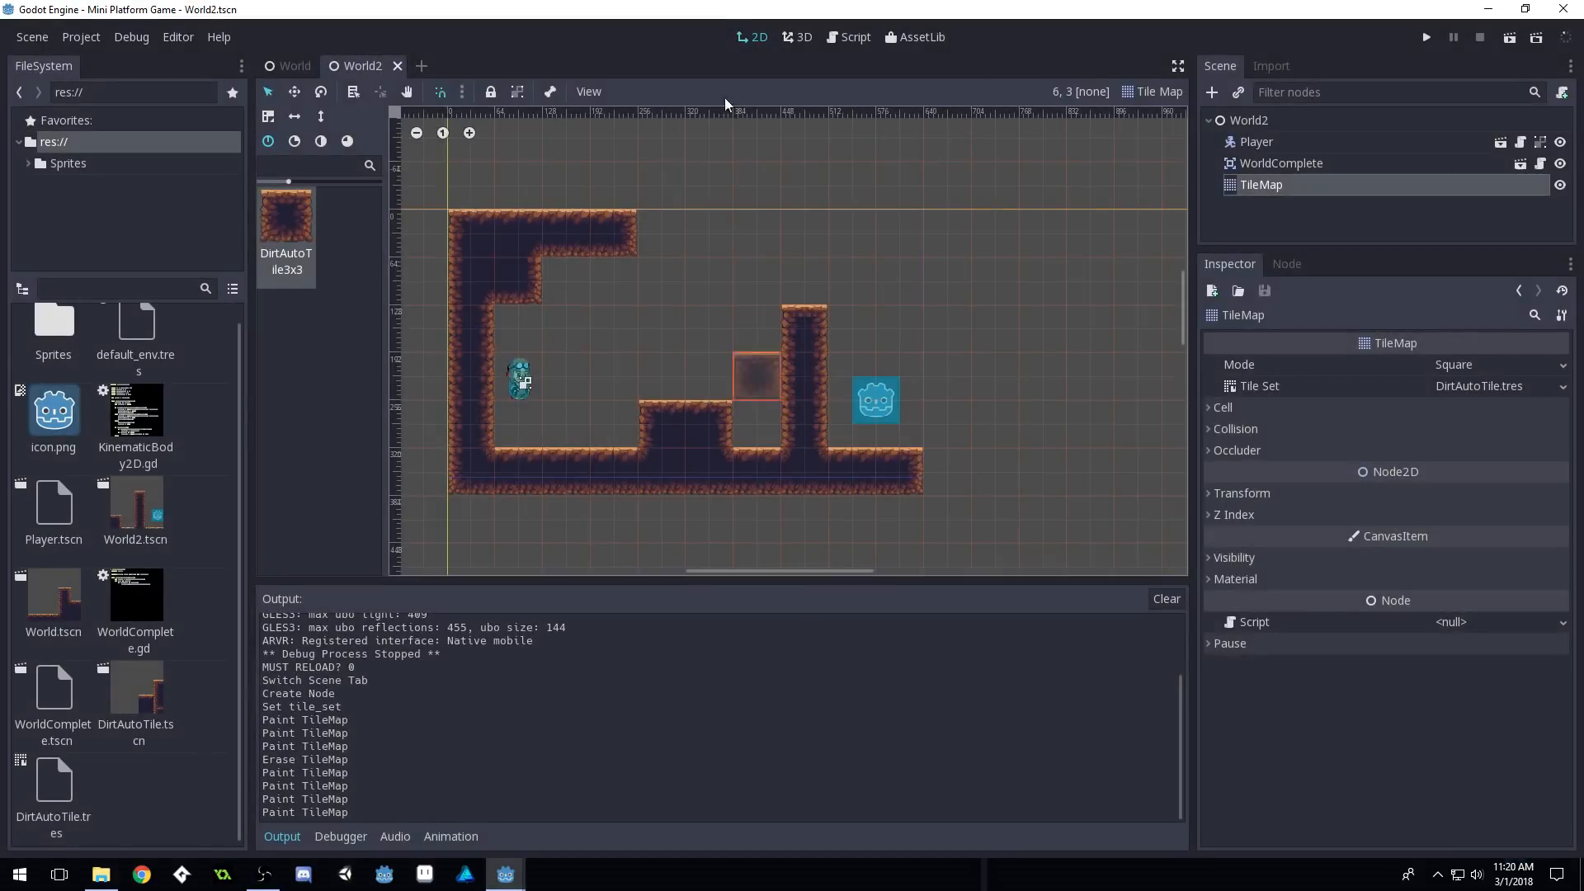
Run the project and play through the World level over the dirt column to its Godot icon goal
{"action": "left_click", "coordinate": [1425, 38]}
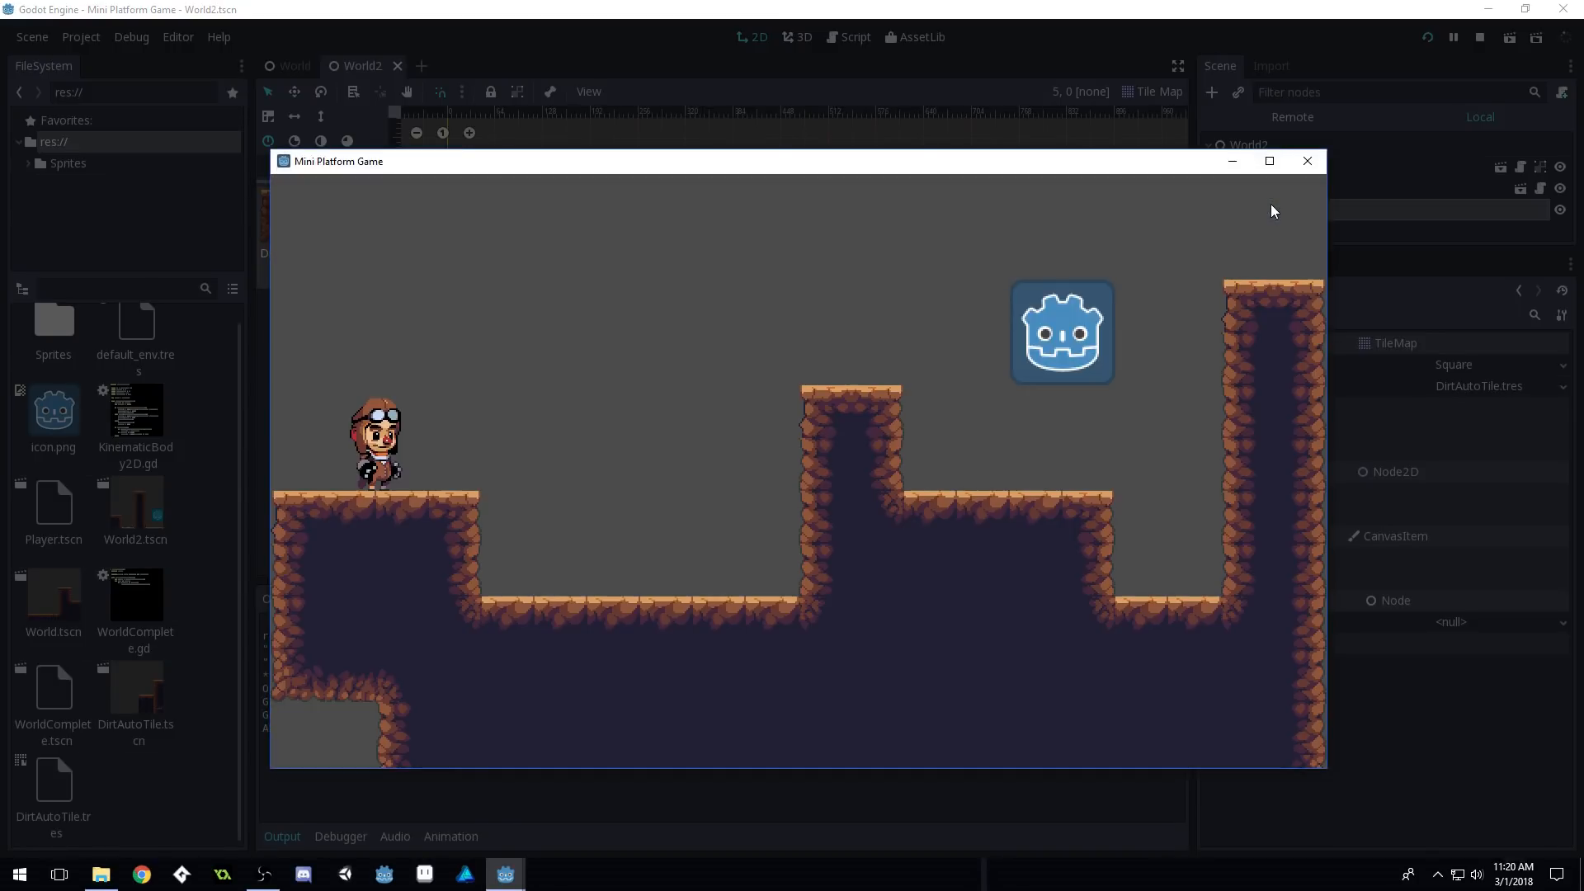
{"action": "key", "text": "Right"}
{"action": "key", "text": "Up"}
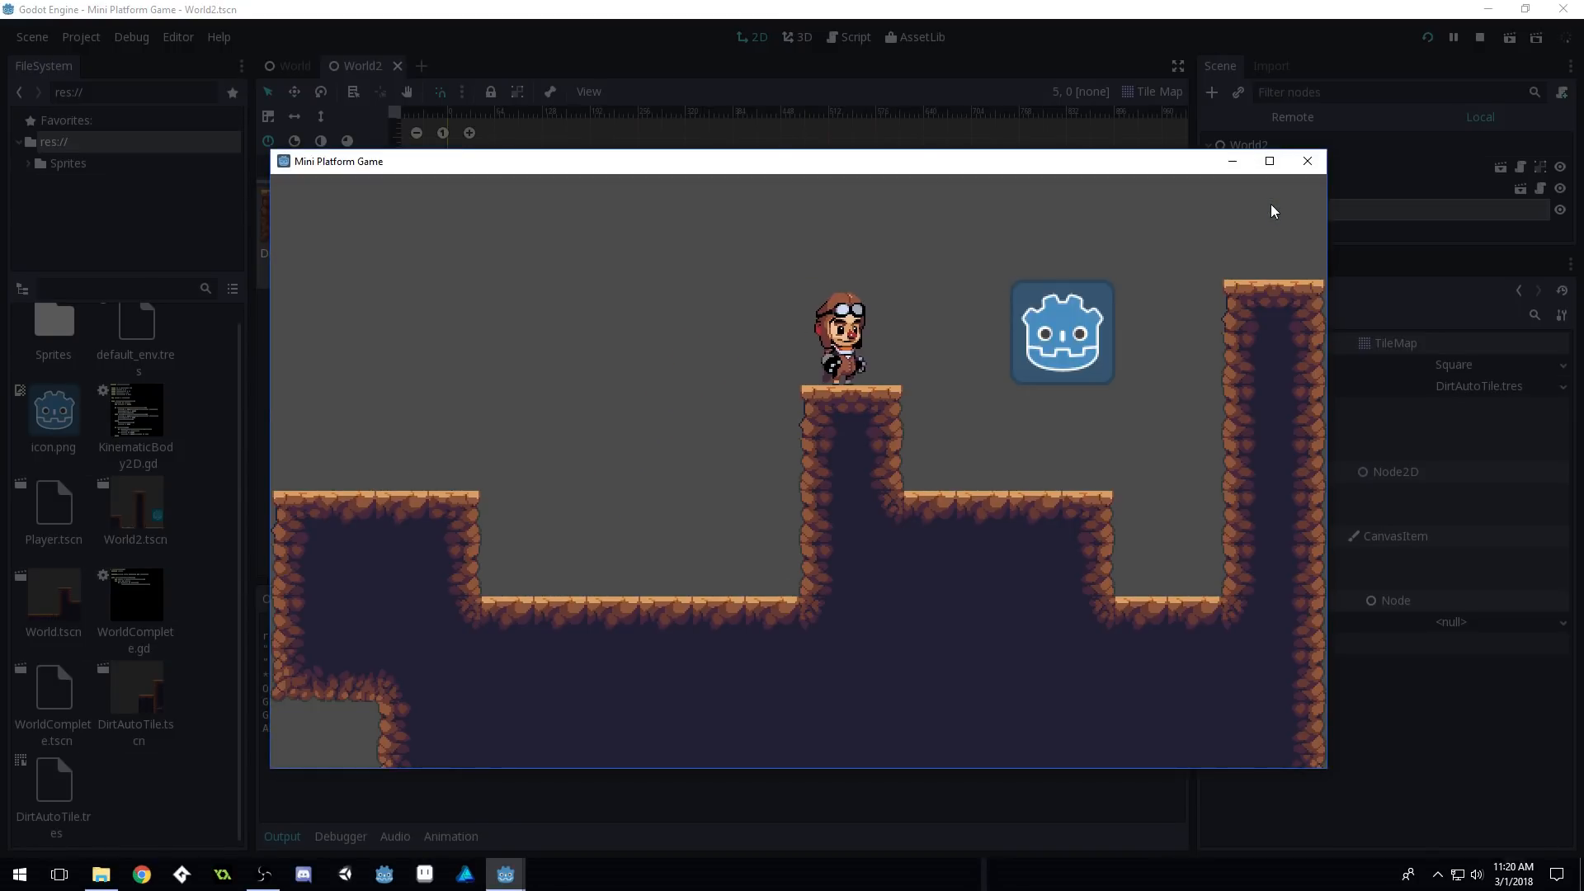
{"action": "key", "text": "Right"}
{"action": "key", "text": "Up"}
{"action": "key", "text": "Right"}
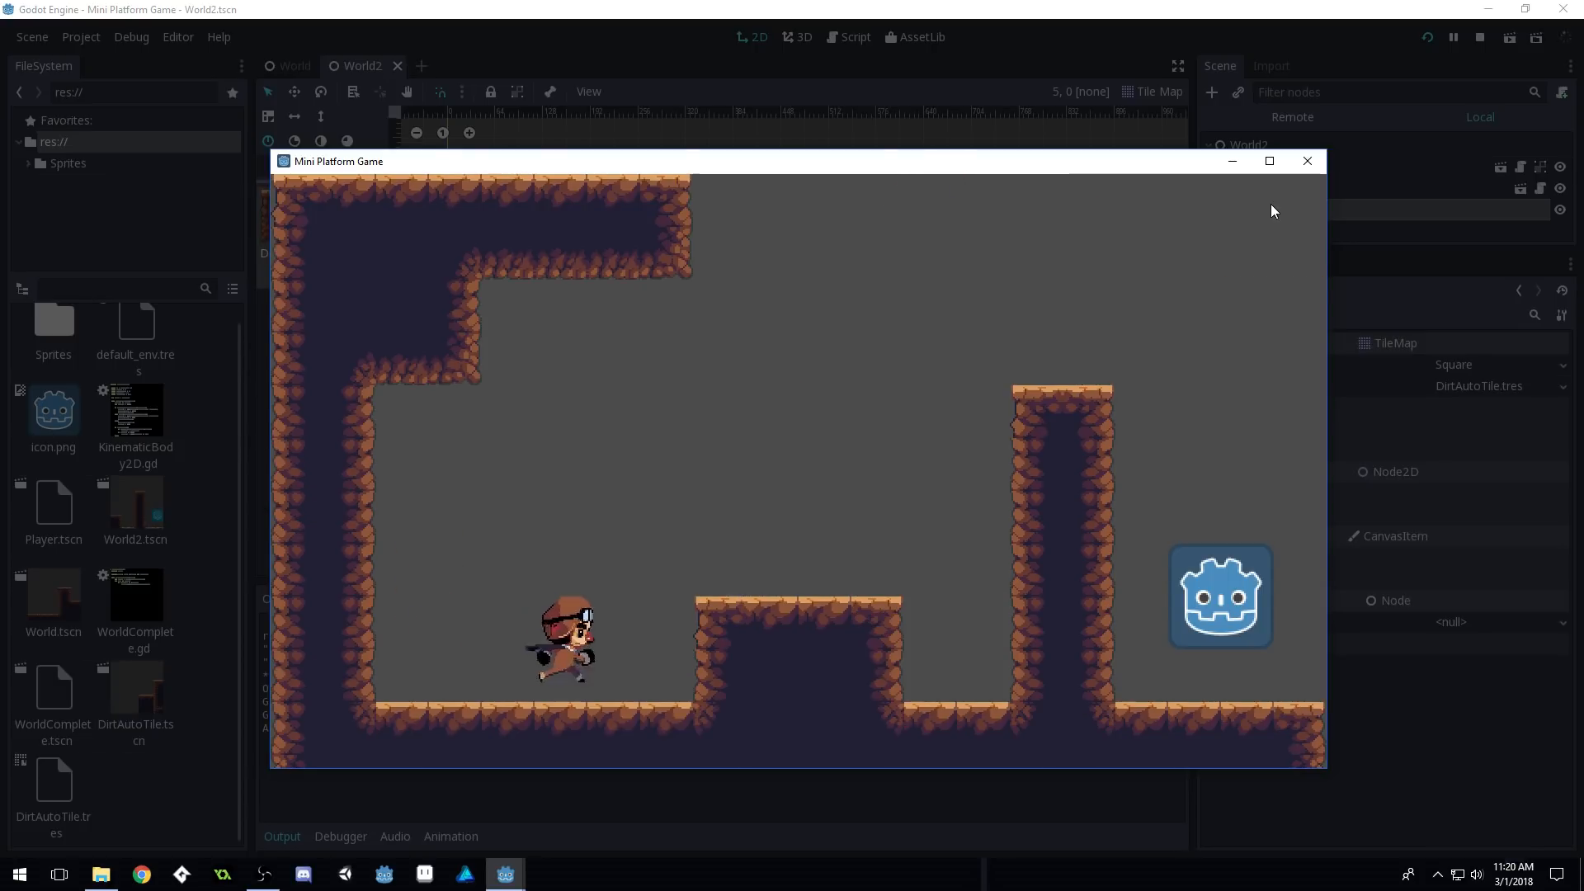
Play the World2 level, testing jumps and wall contact around the raised block and pillar, and reach the Godot icon goal
{"action": "key", "text": "Up"}
{"action": "key", "text": "Left"}
{"action": "key", "text": "Right"}
{"action": "key", "text": "Up"}
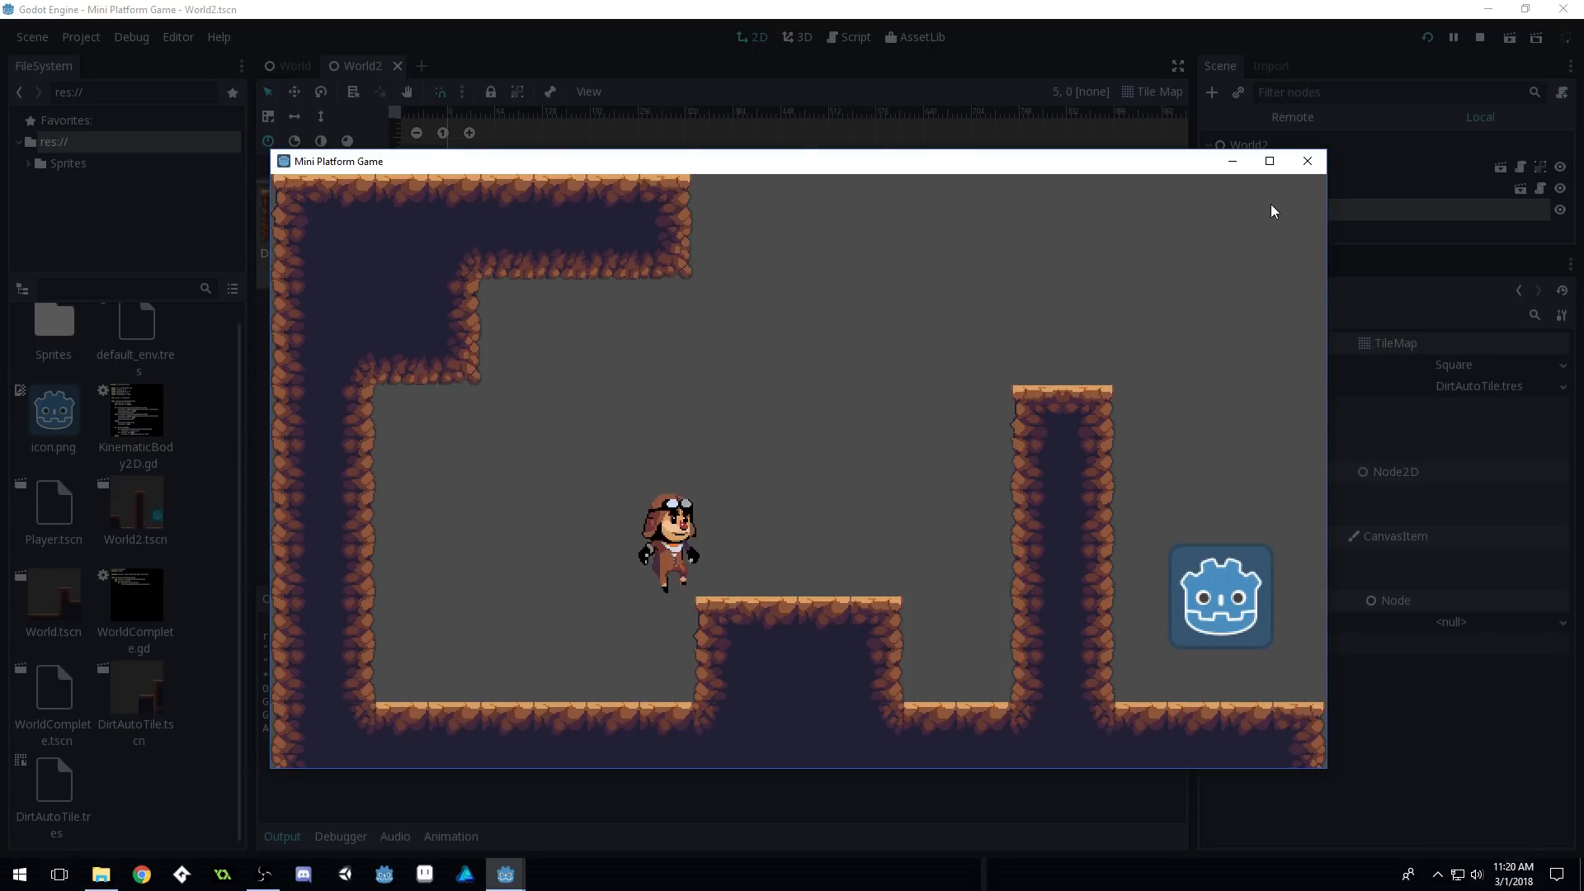
{"action": "key", "text": "Left"}
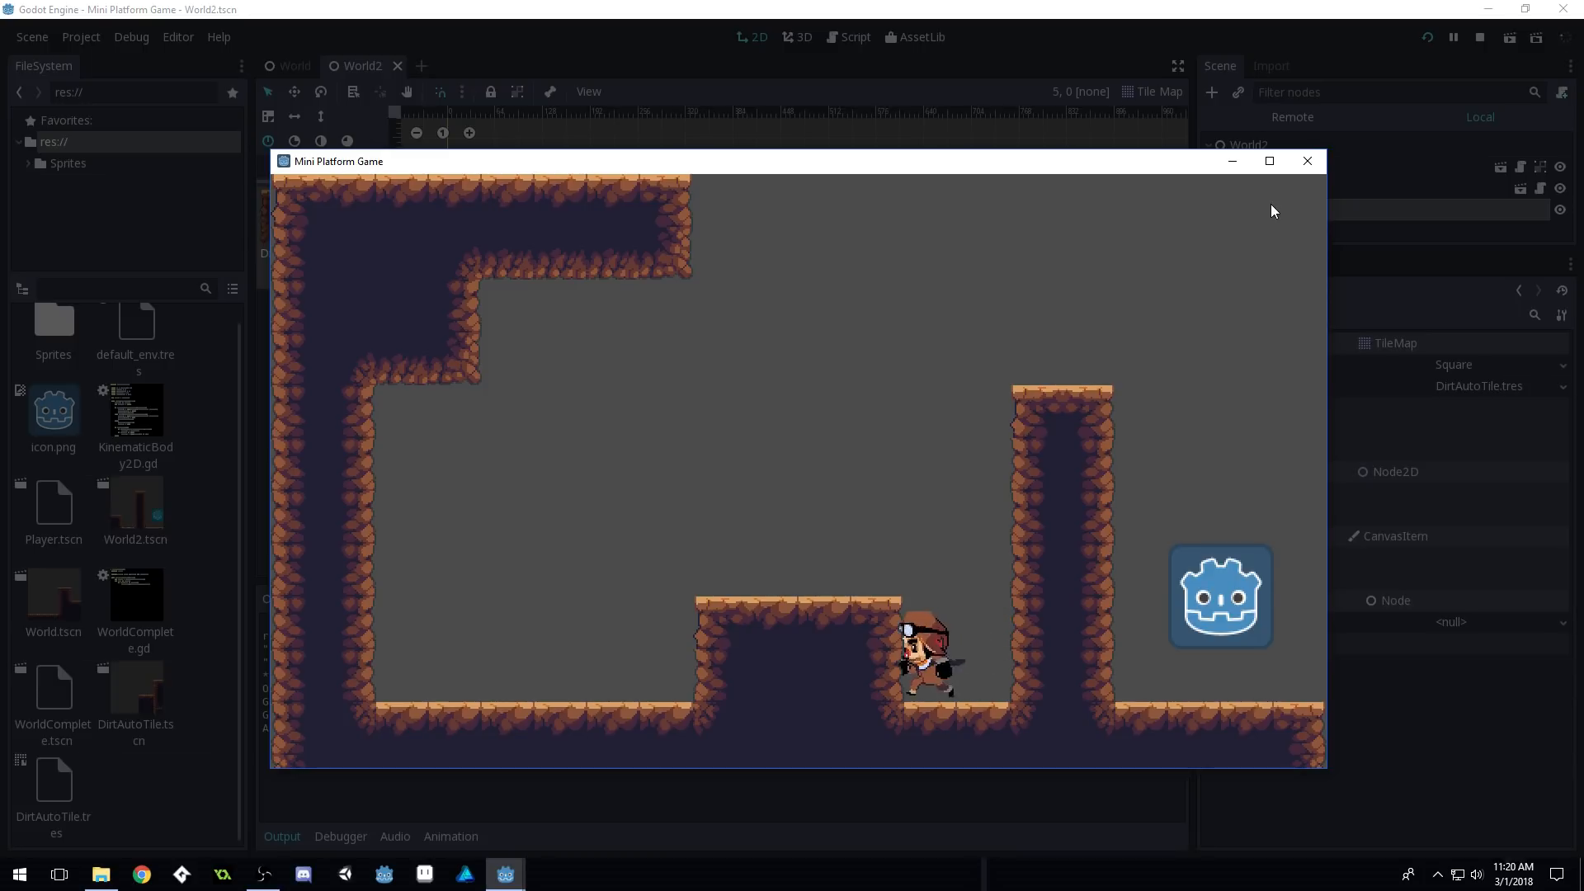
{"action": "key", "text": "Right"}
{"action": "key", "text": "Up"}
{"action": "key", "text": "Left"}
{"action": "key", "text": "Up"}
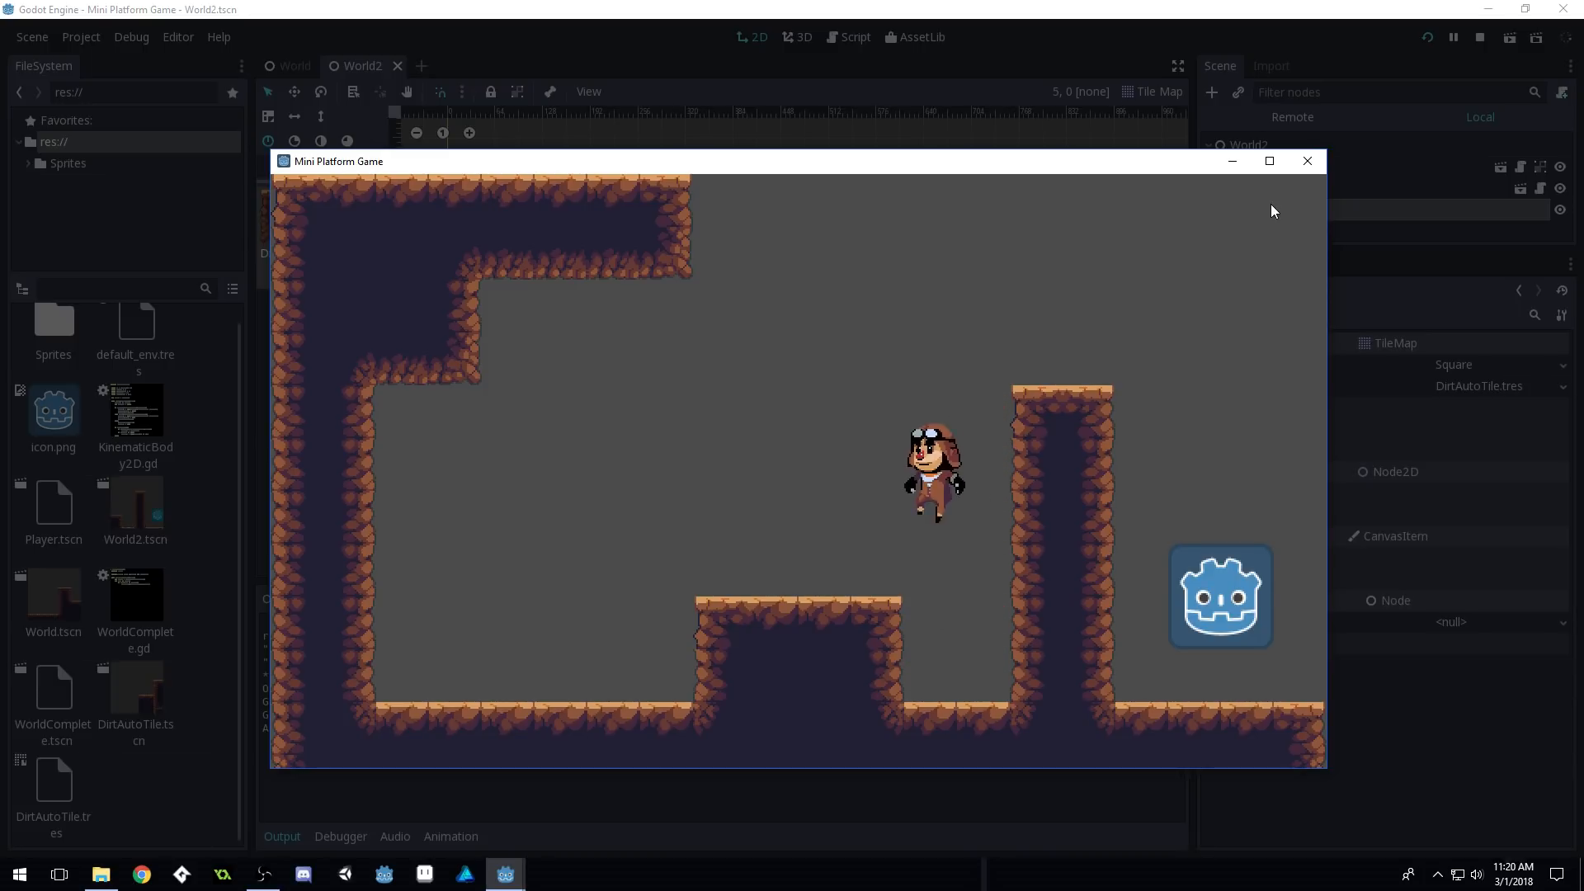
{"action": "key", "text": "Right"}
{"action": "key", "text": "Up"}
{"action": "key", "text": "Right"}
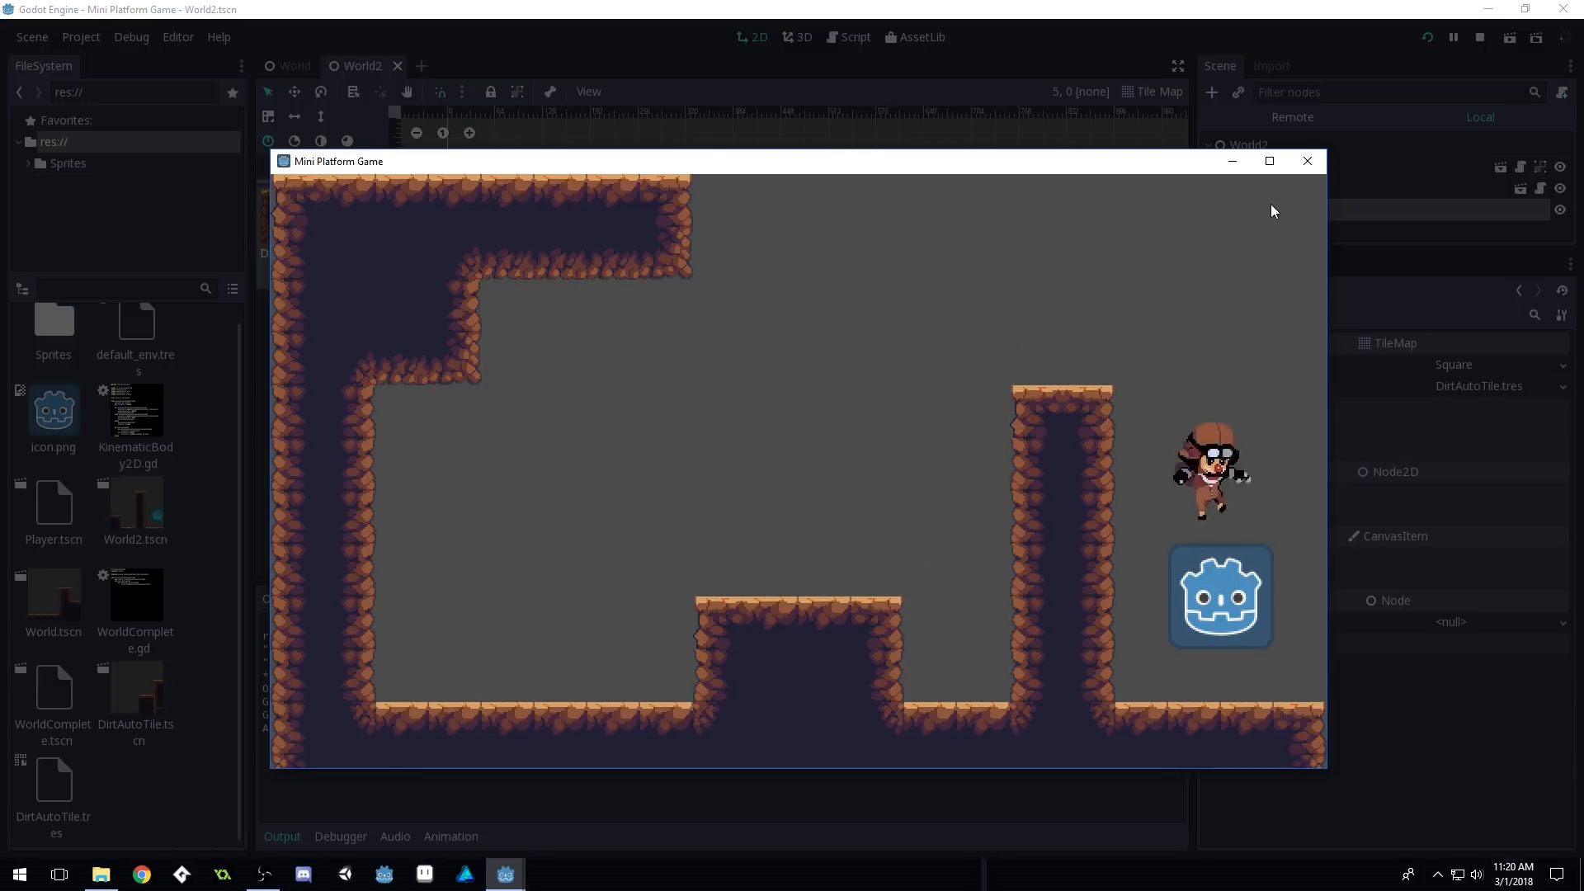
Jump the player onto the World level's middle dirt column, then close the game and dismiss the load errors
{"action": "key", "text": "Up"}
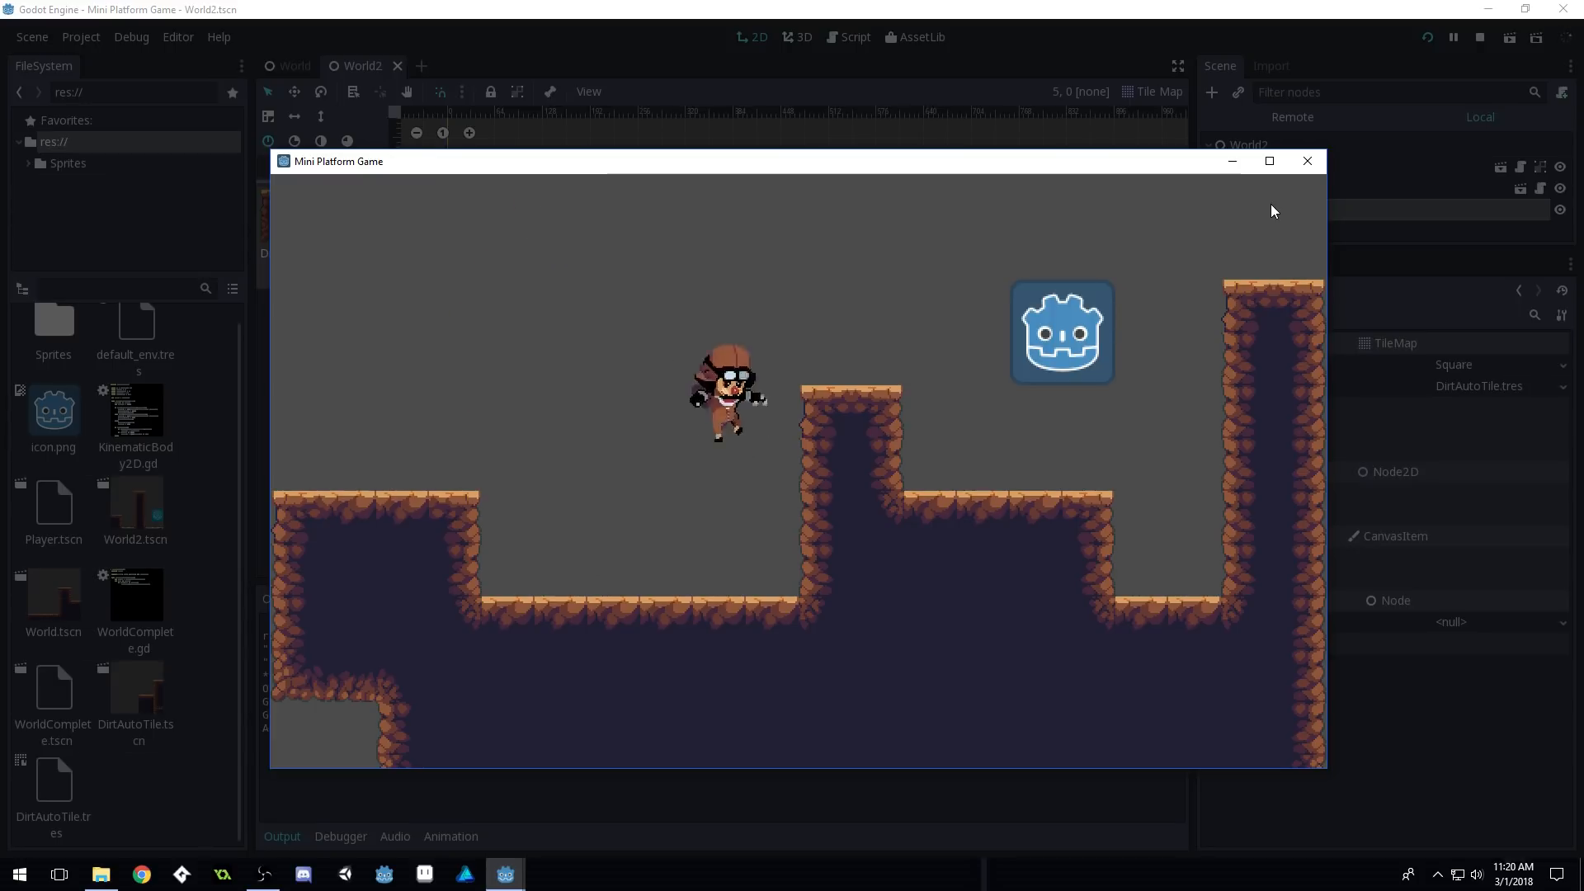
{"action": "key", "text": "Up"}
{"action": "key", "text": "Right"}
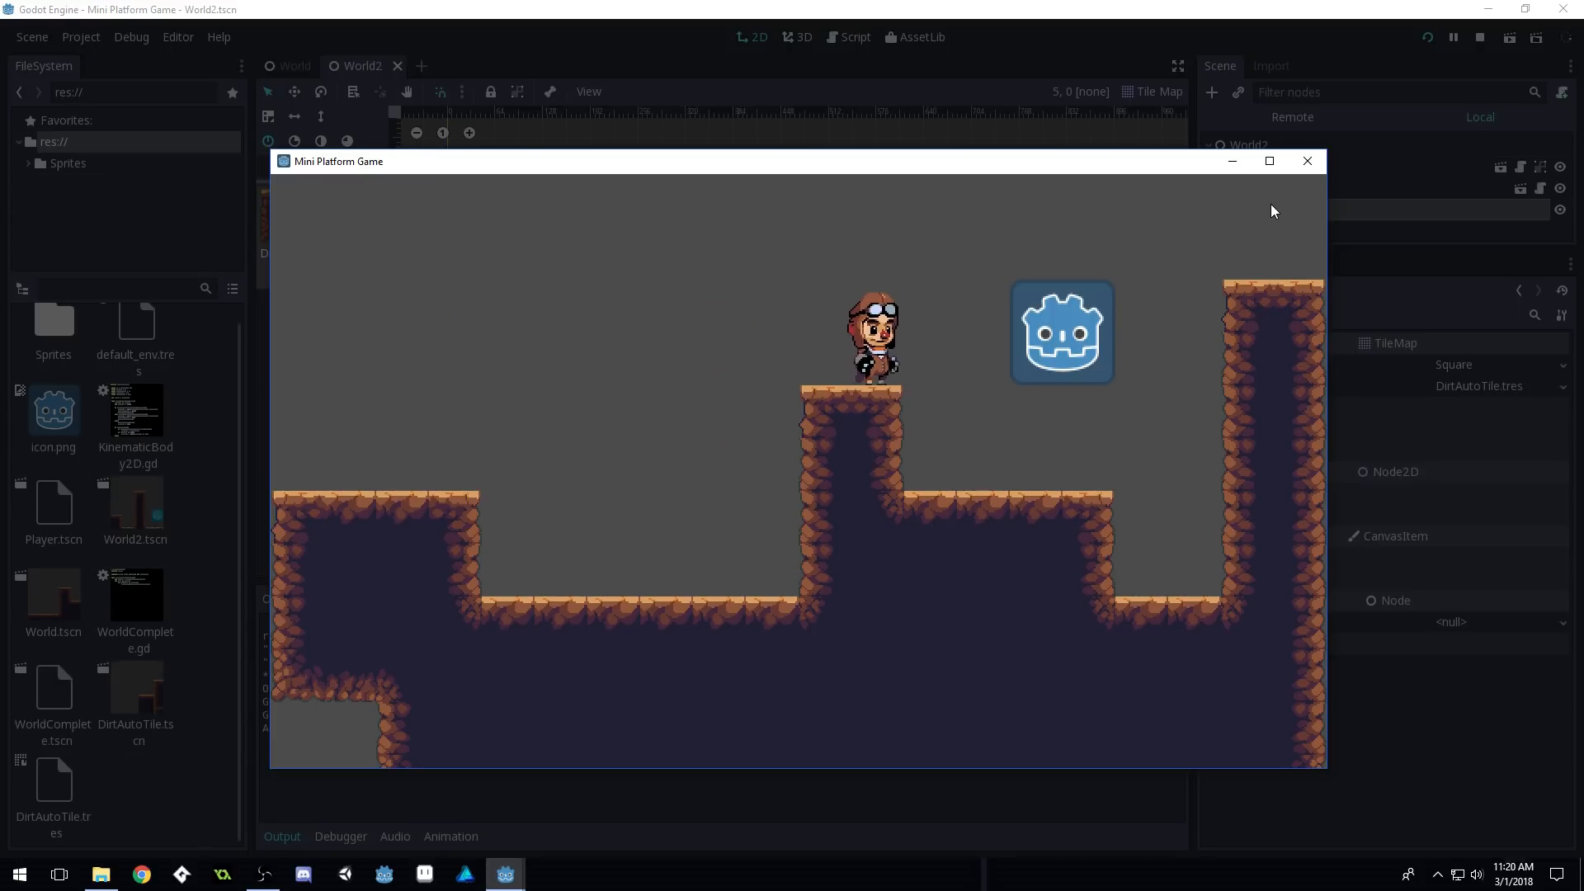
{"action": "left_click", "coordinate": [1308, 162]}
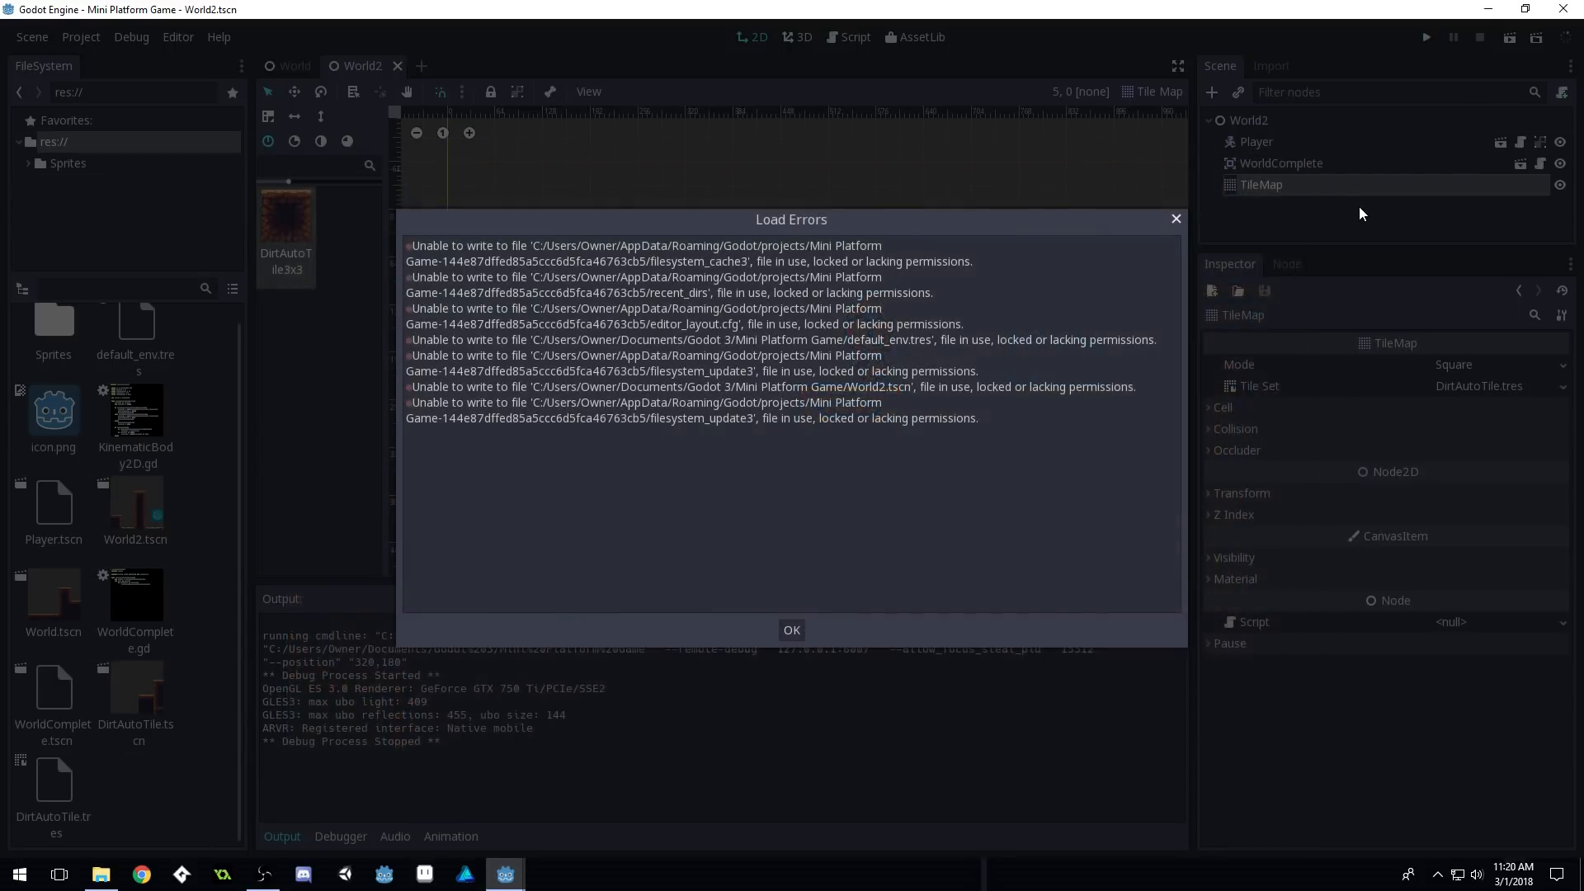
{"action": "left_click", "coordinate": [1174, 219]}
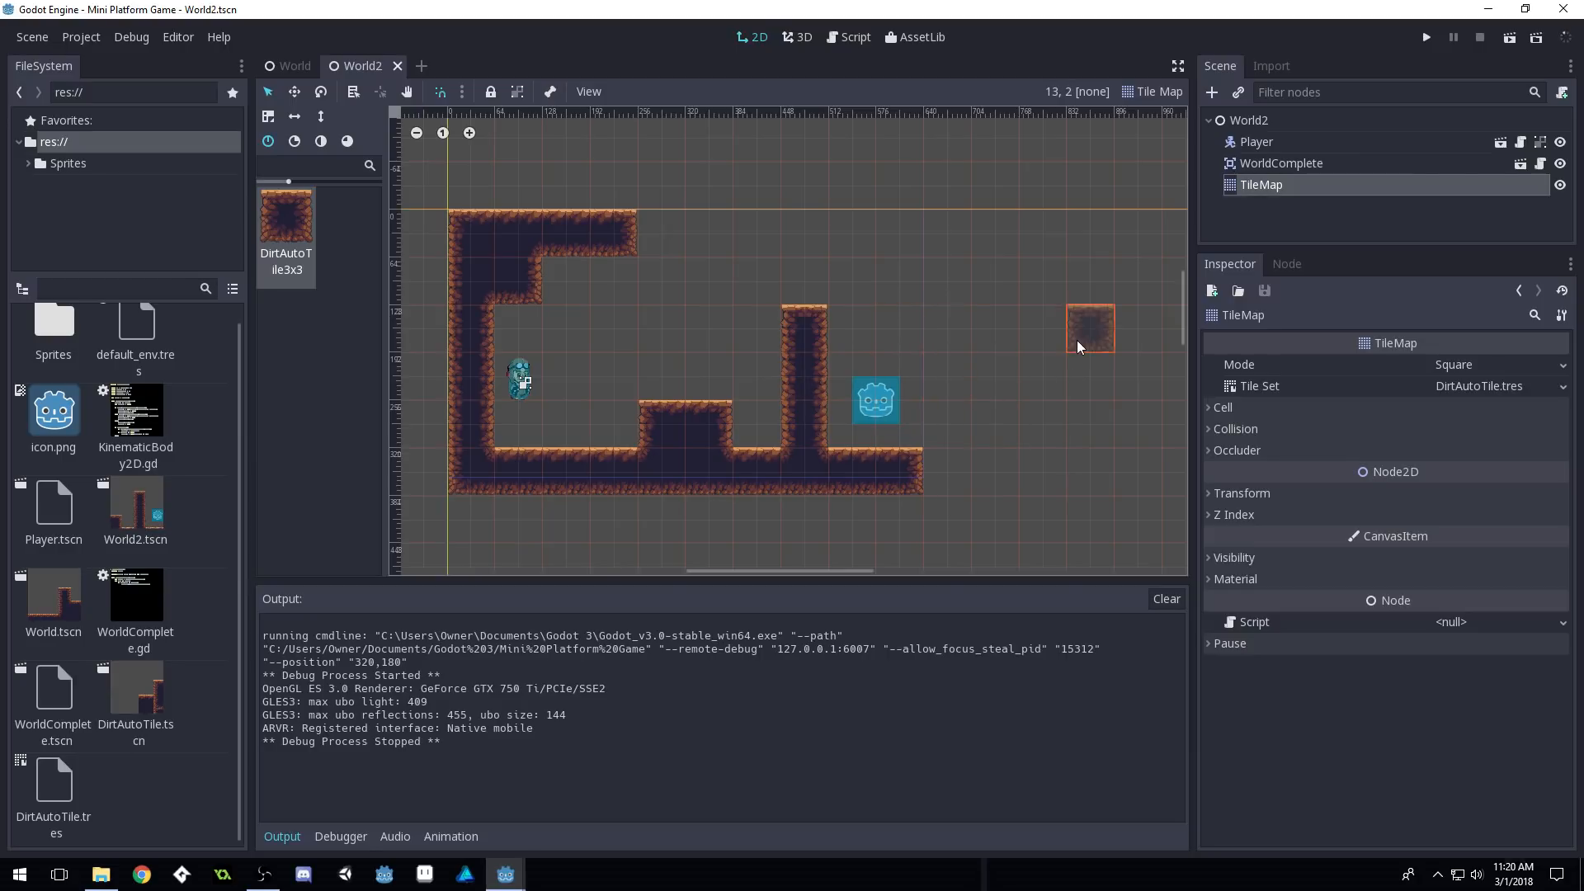
Review the finished World level, return to World2 and collapse the Output panel to see the whole level
{"action": "left_click", "coordinate": [294, 67]}
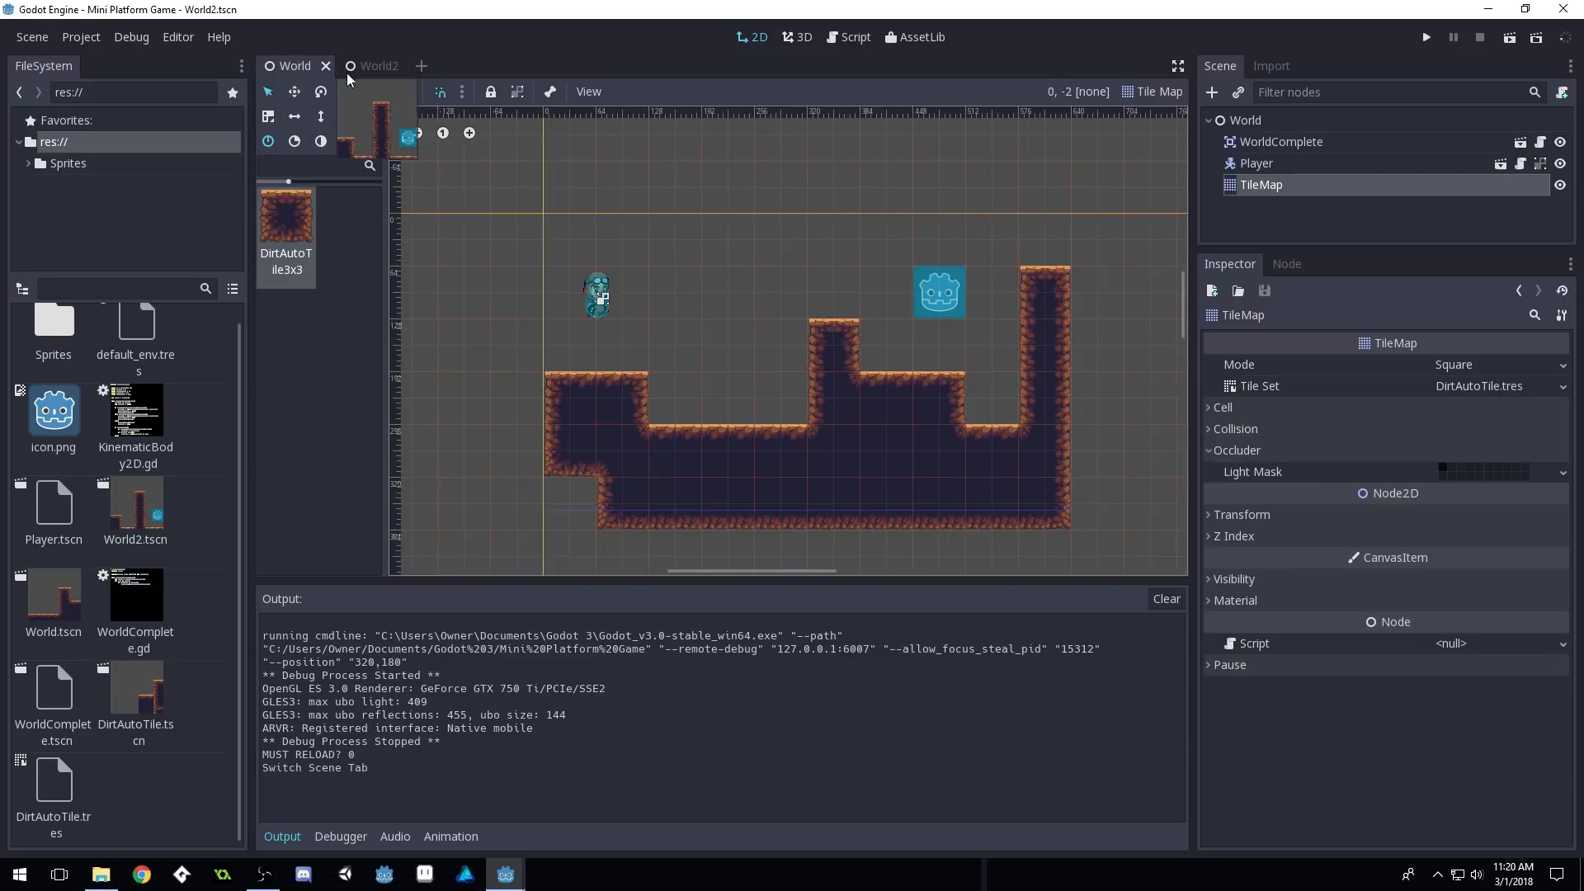
{"action": "left_click", "coordinate": [354, 68]}
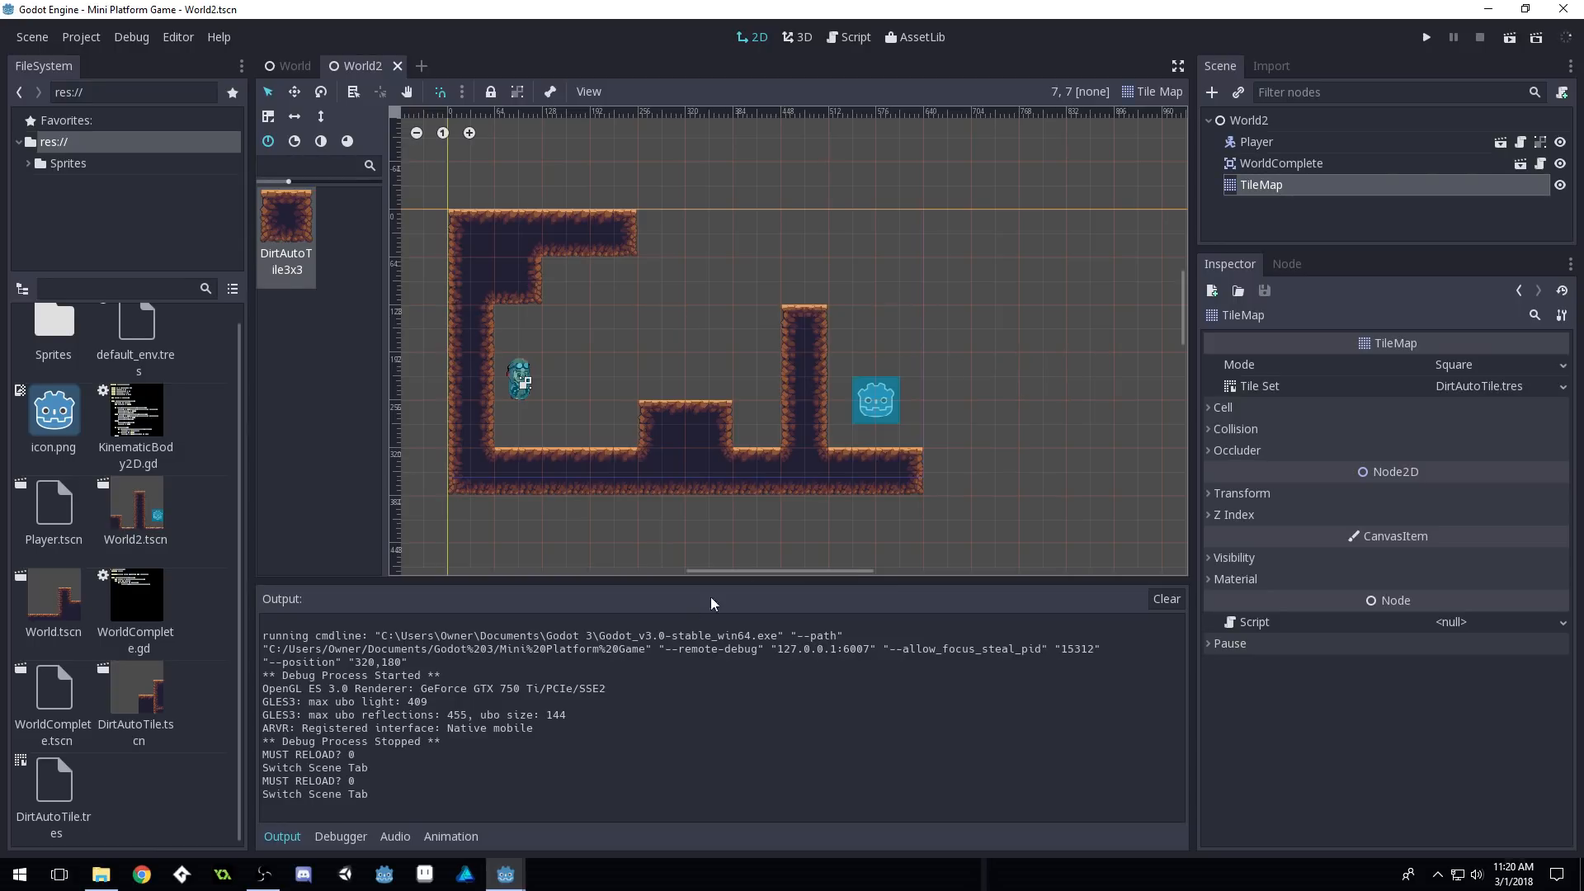
{"action": "left_click", "coordinate": [282, 838]}
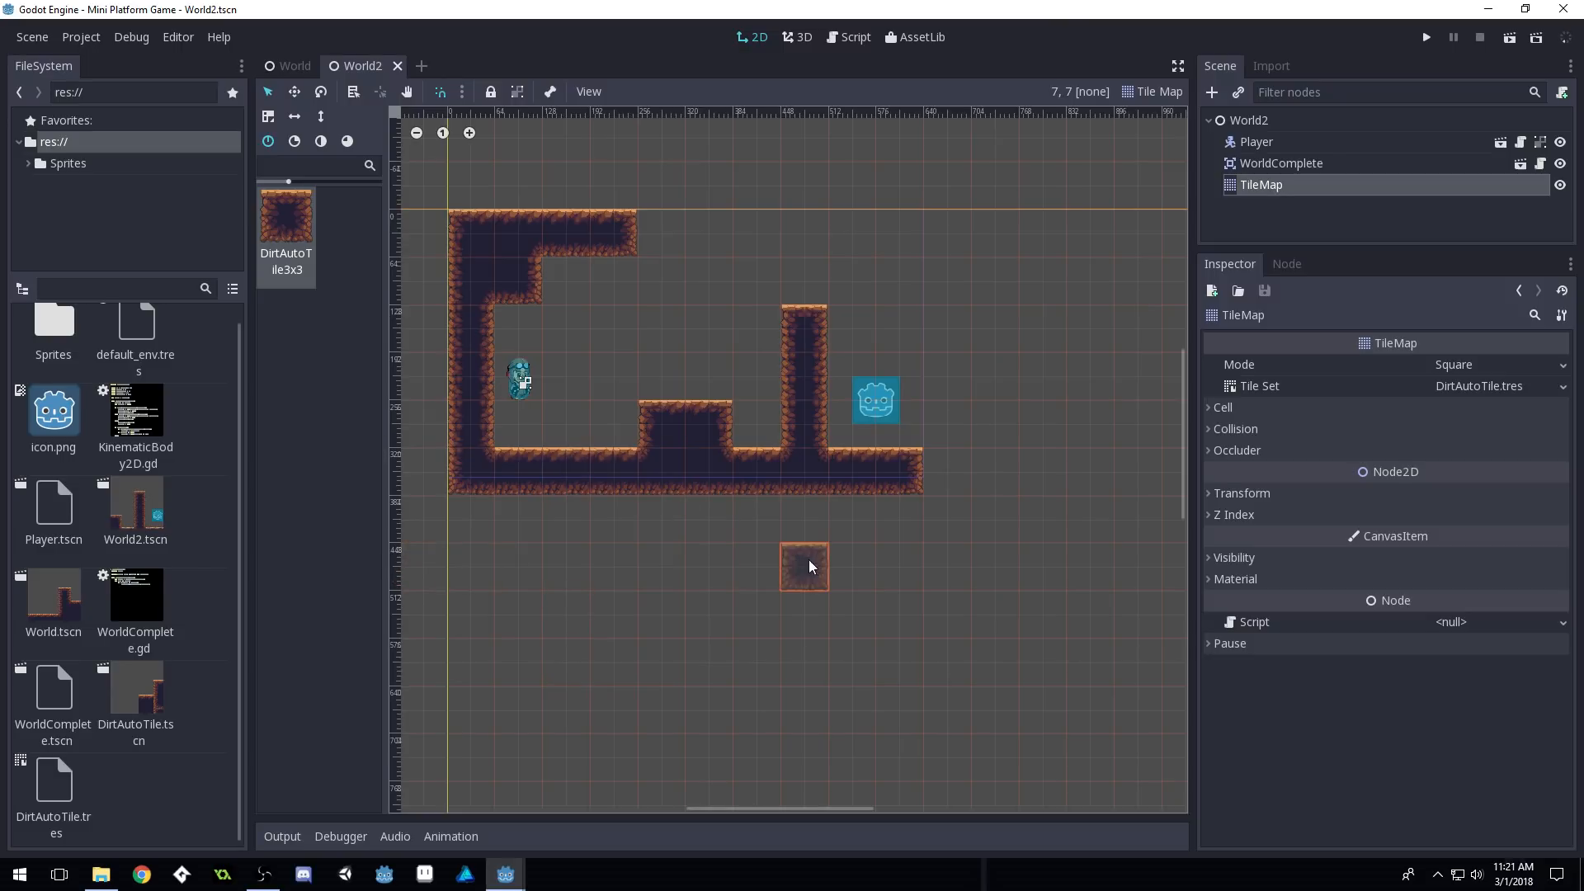
{"action": "middle_click_drag", "start_coordinate": [808, 563], "coordinate": [912, 654]}
{"action": "scroll", "coordinate": [683, 351], "scroll_direction": "up", "scroll_amount": 1}
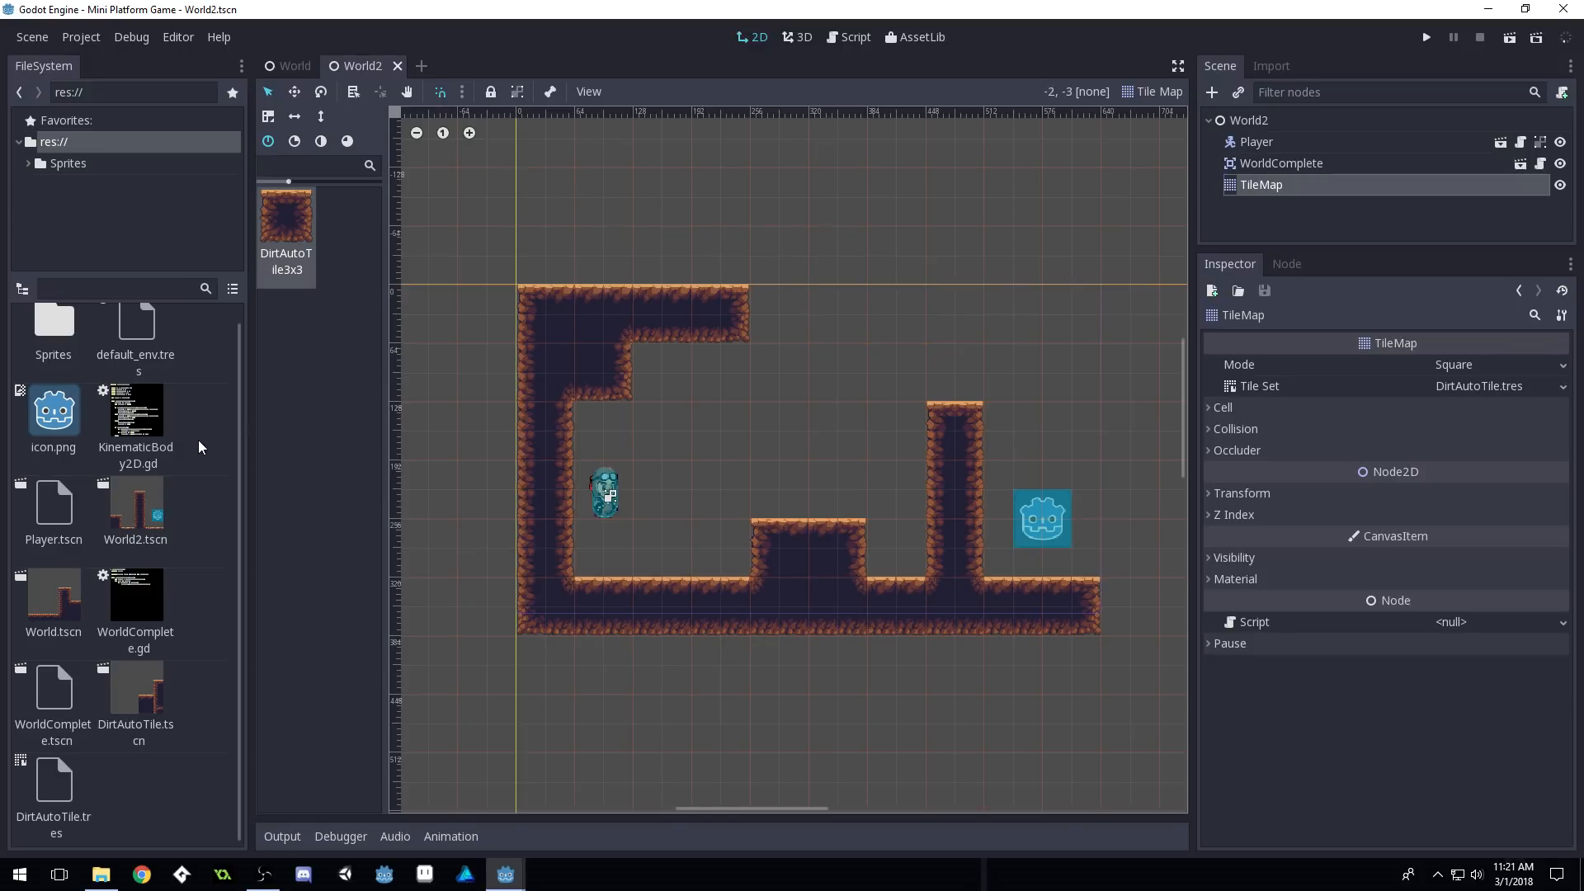
Open the Player.tscn scene and enlarge the Scene dock to give its node tree more room
{"action": "scroll", "coordinate": [132, 569], "scroll_direction": "up", "scroll_amount": 1}
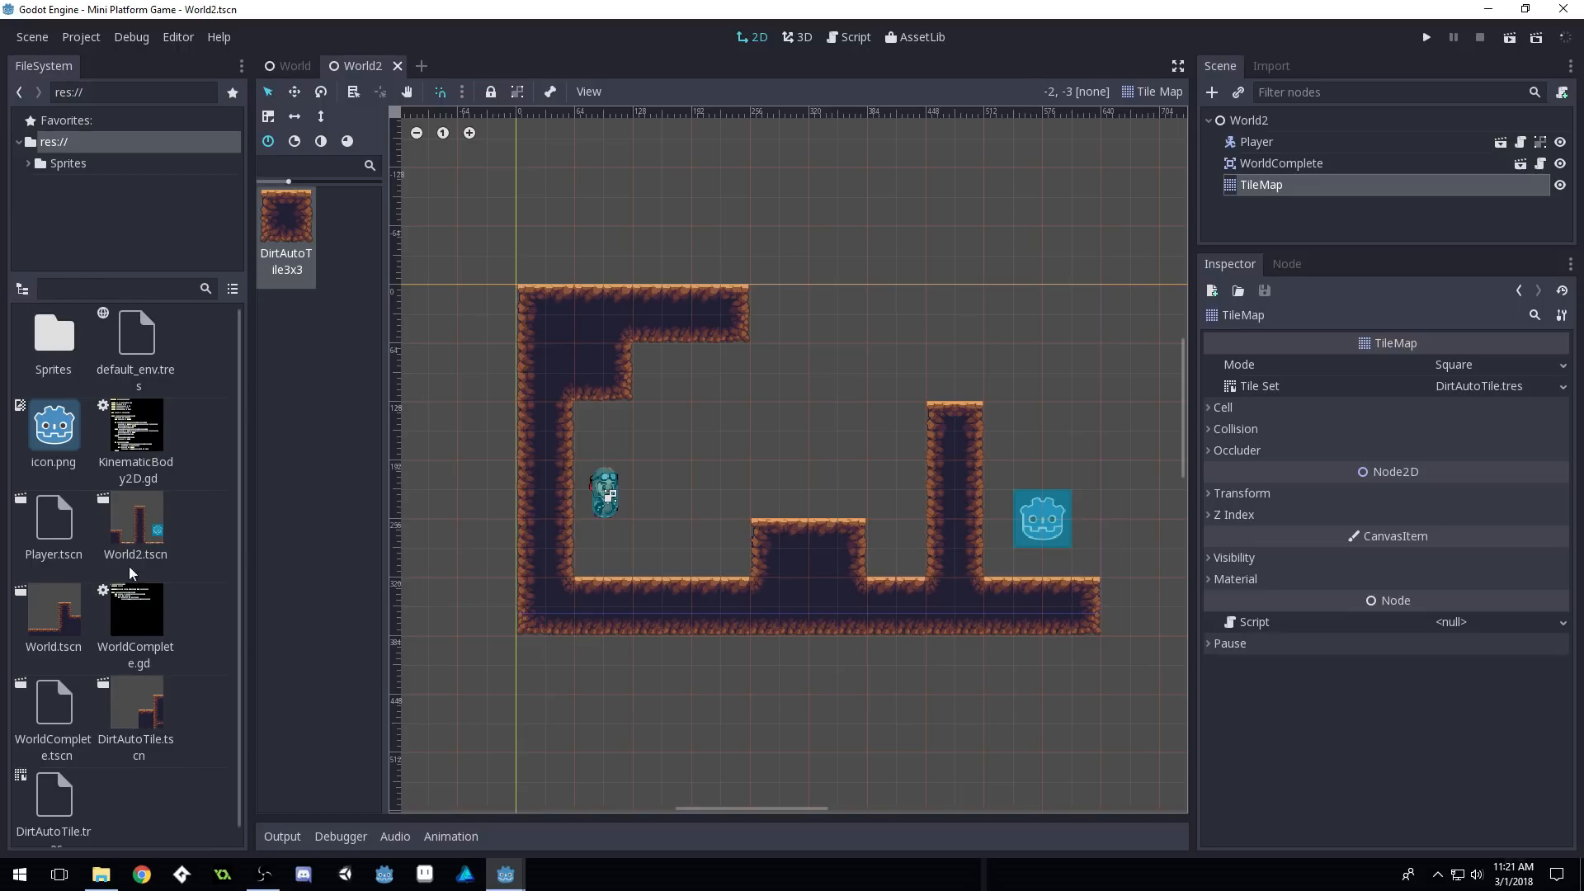
{"action": "double_click", "coordinate": [74, 526]}
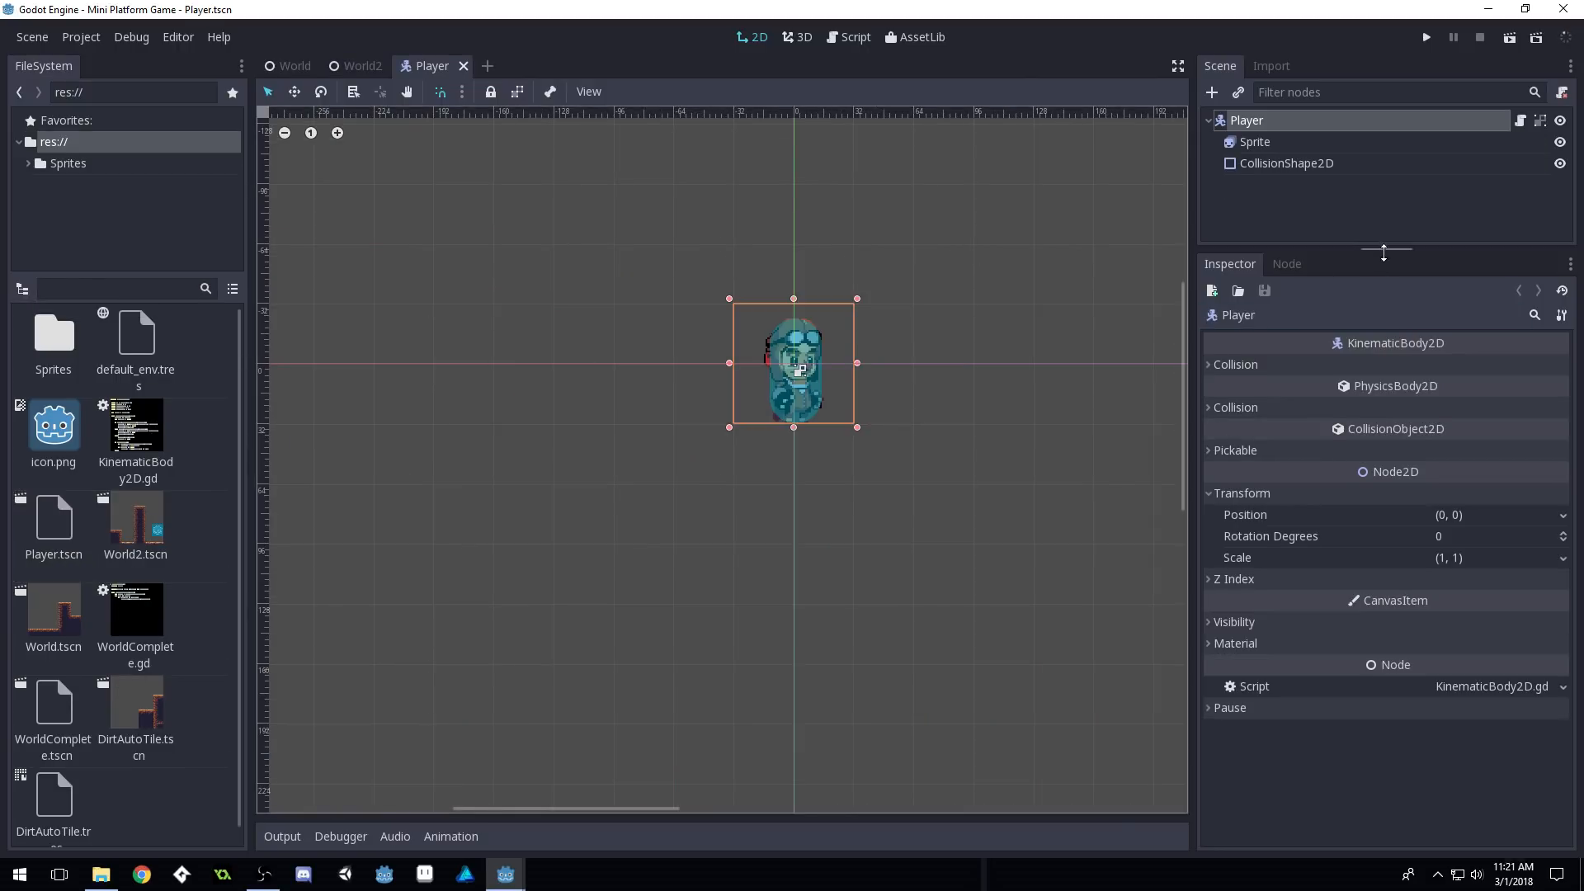
{"action": "left_click_drag", "start_coordinate": [1383, 250], "coordinate": [1383, 494]}
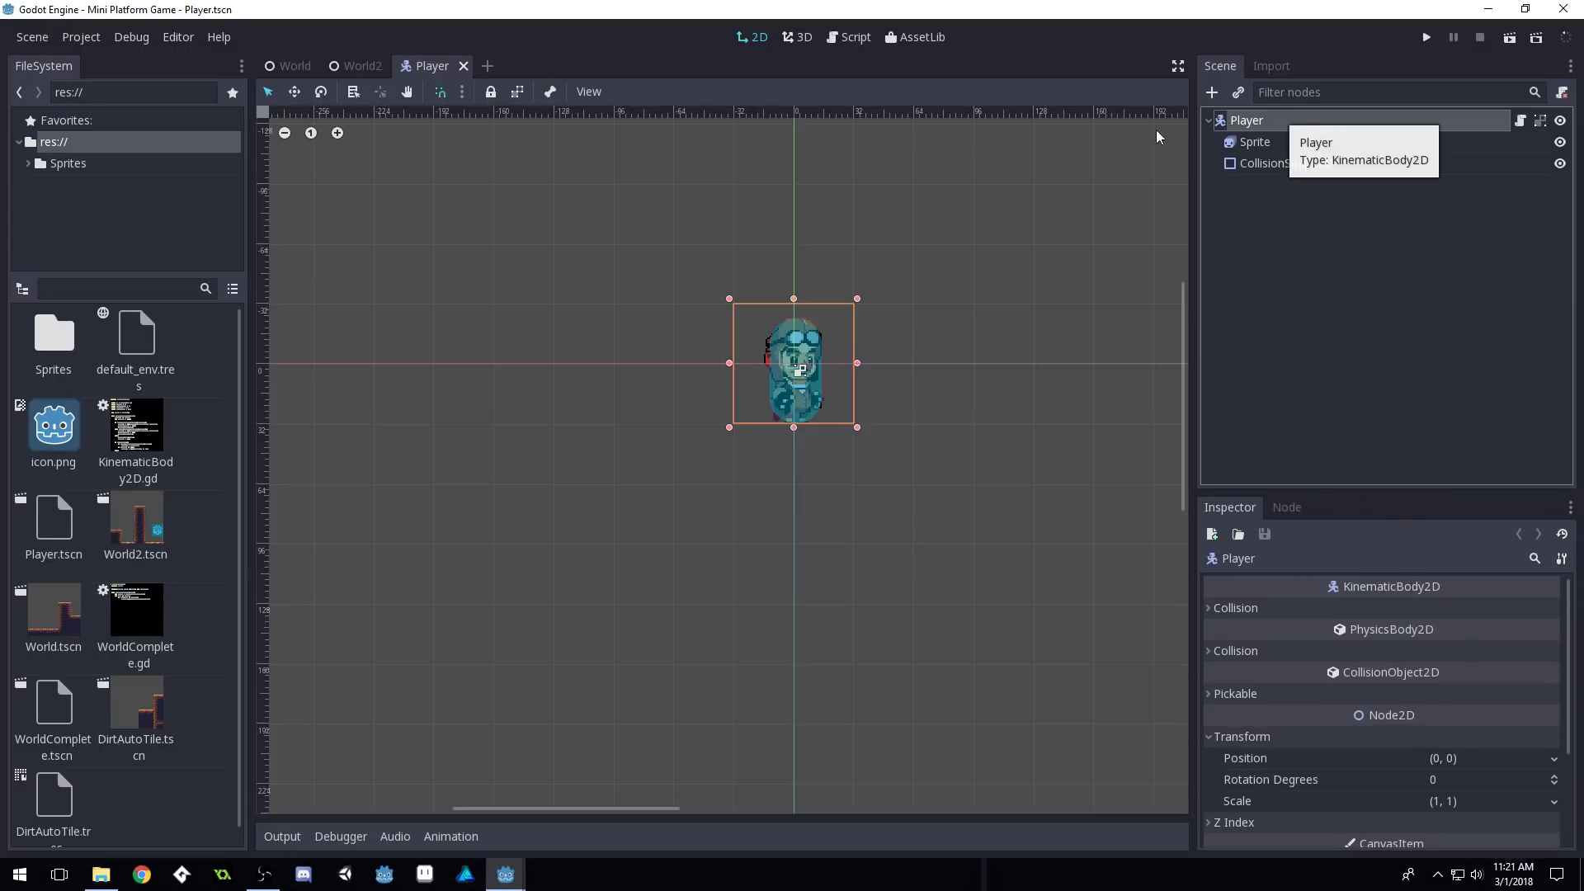
Add a Camera2D node as a child of the Player root node
{"action": "left_click", "coordinate": [1212, 93]}
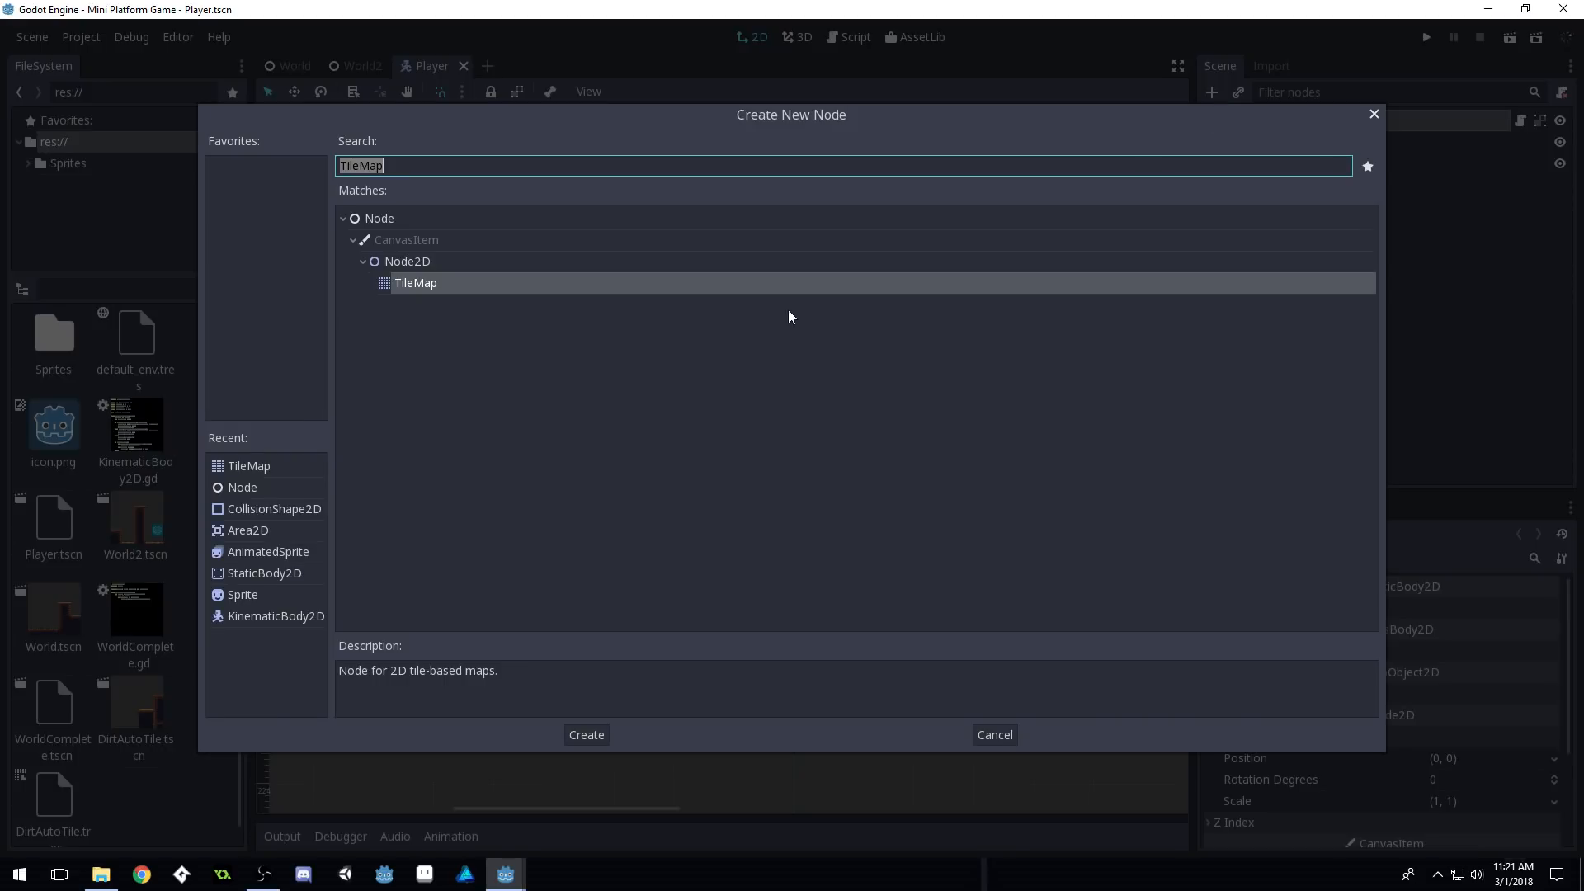
{"action": "left_click", "coordinate": [1374, 114]}
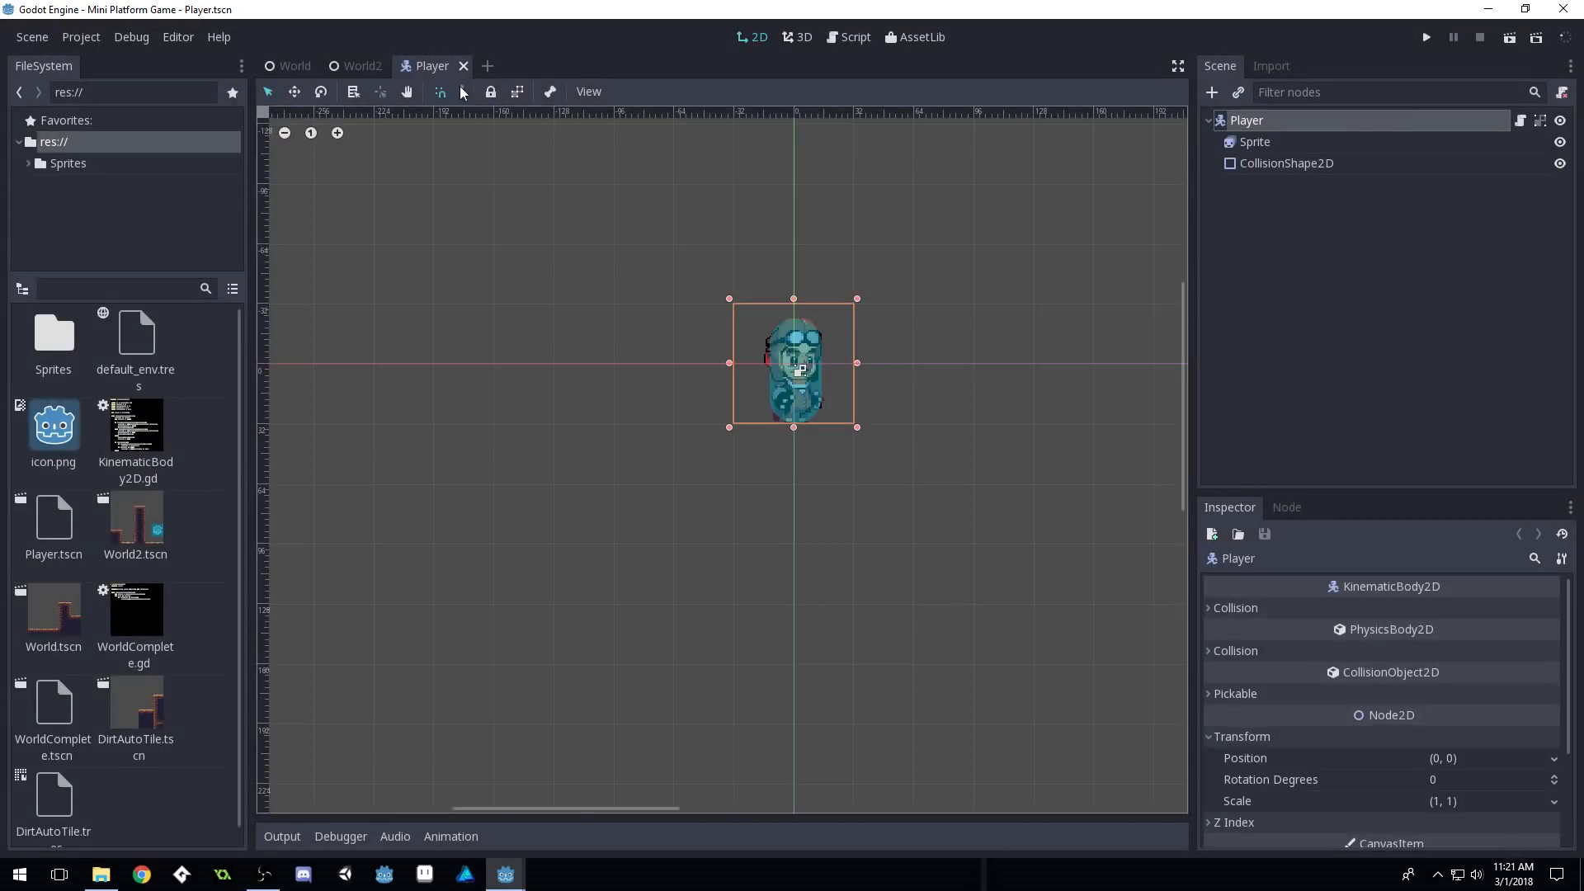
{"action": "left_click", "coordinate": [1293, 125]}
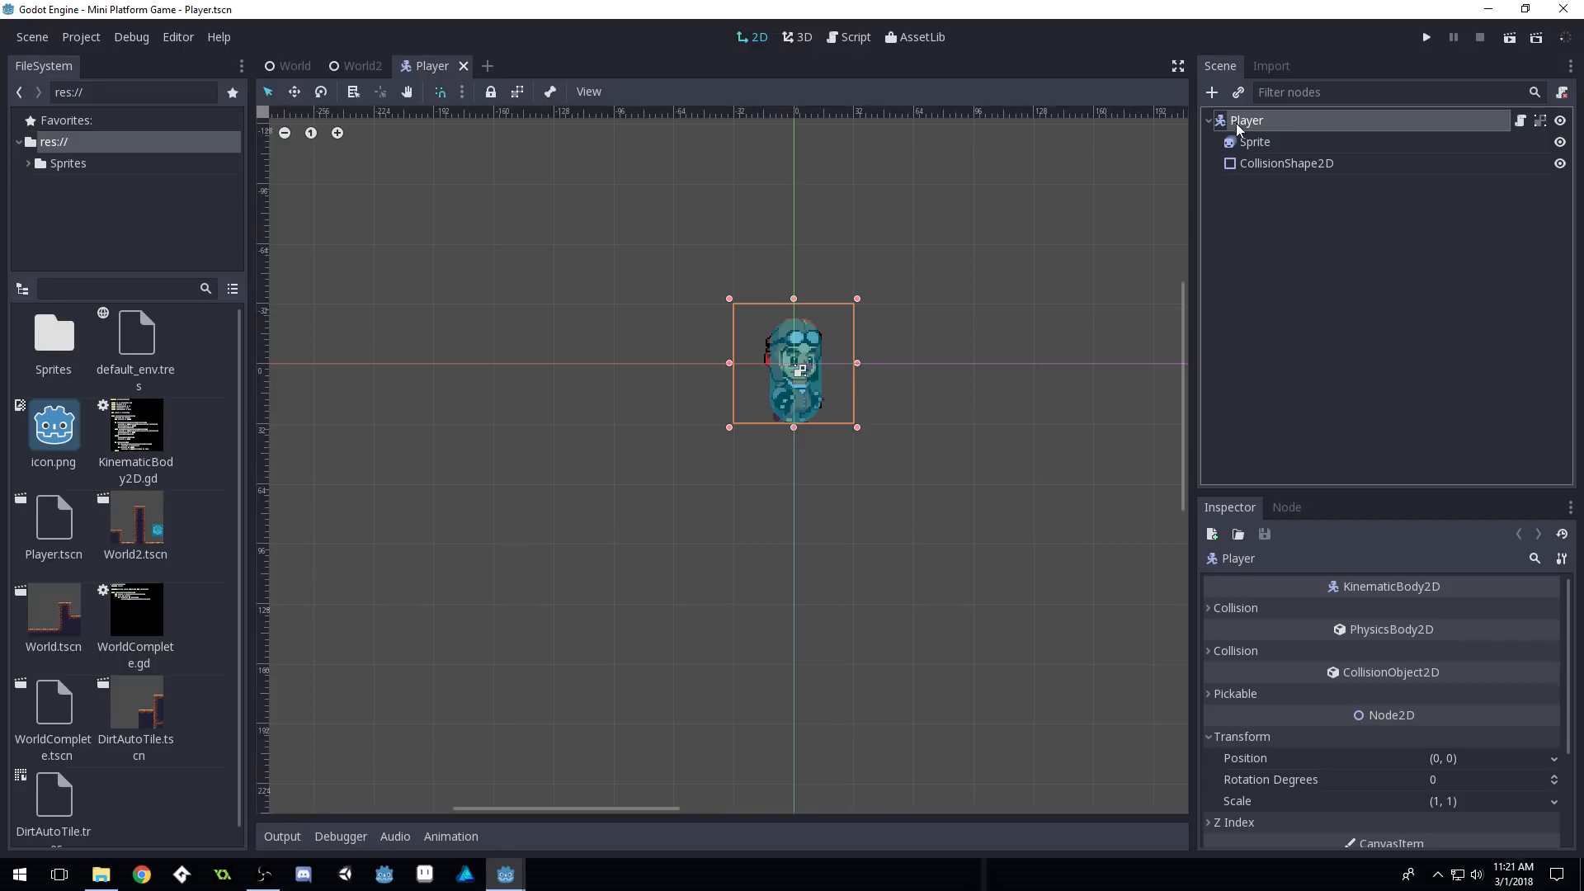
{"action": "left_click", "coordinate": [1212, 93]}
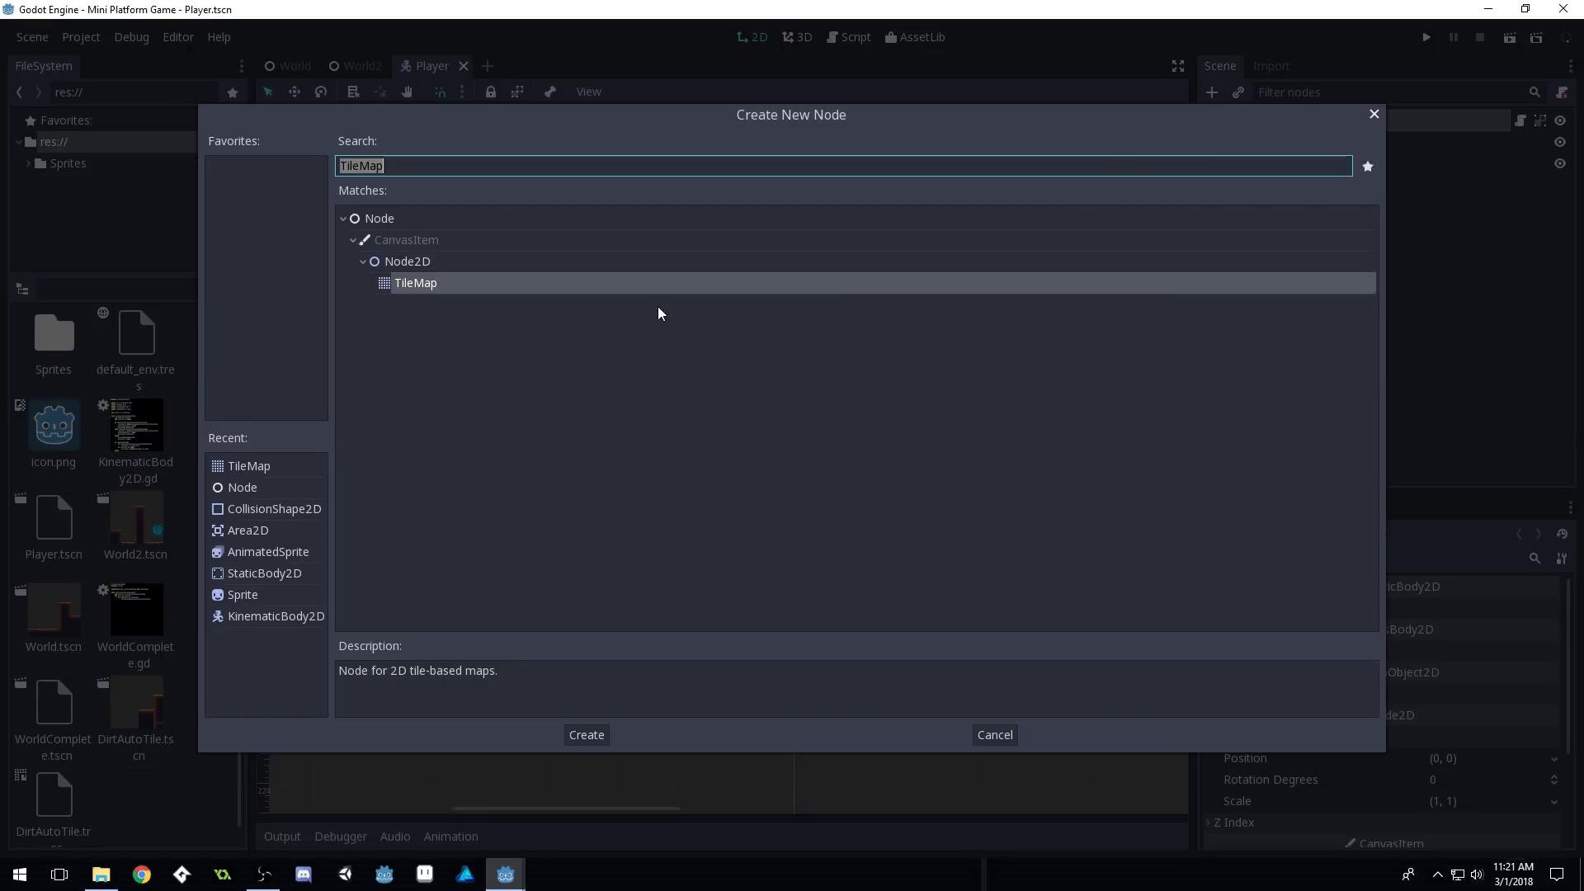
{"action": "type", "text": "Camera"}
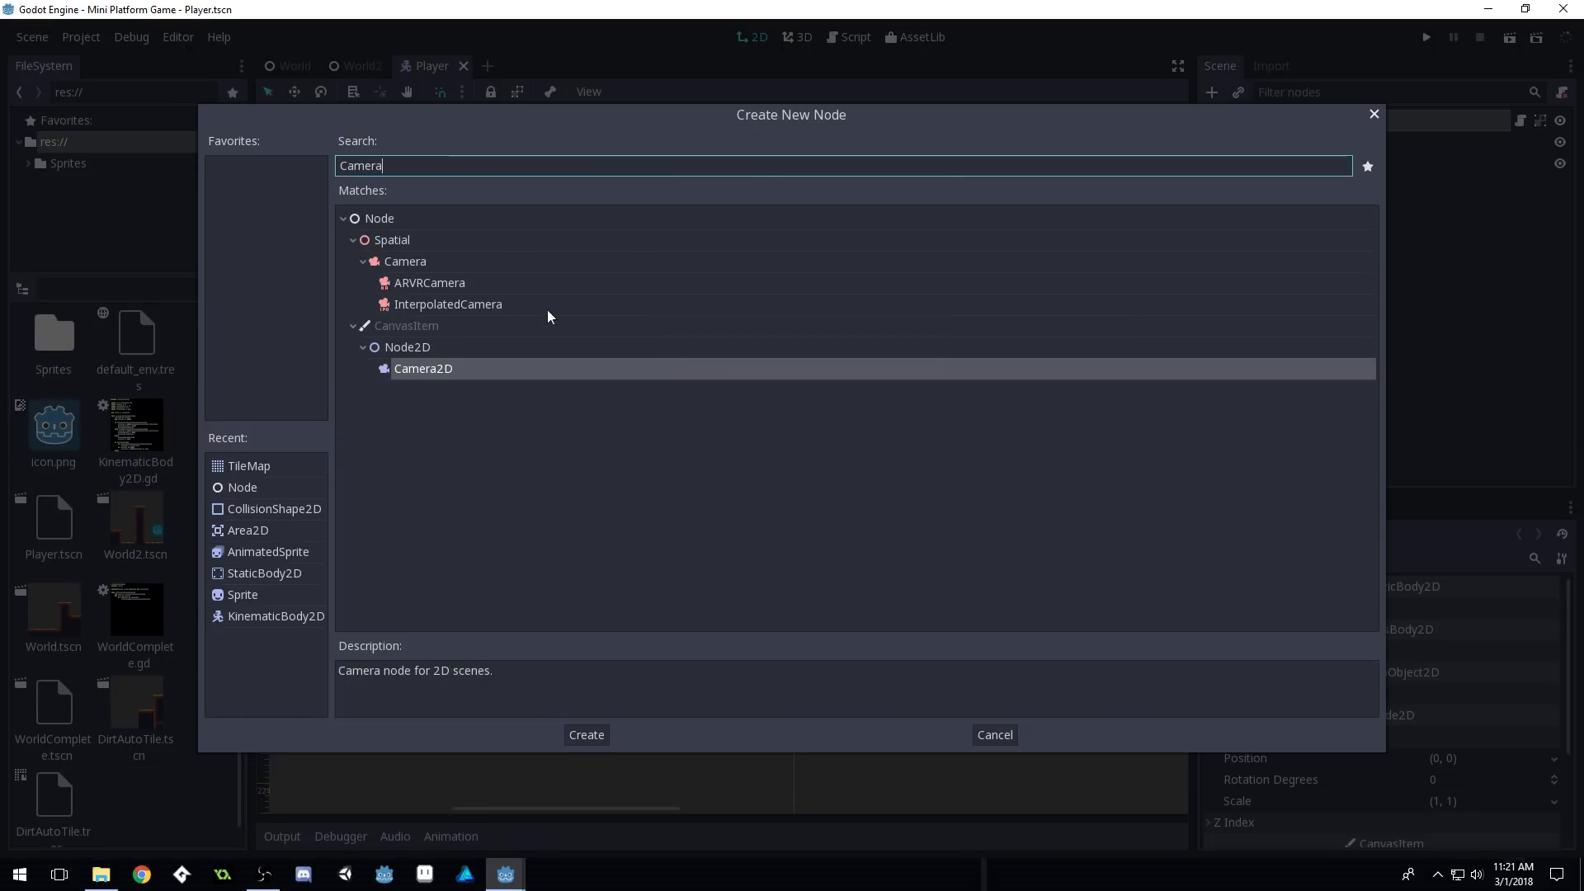
{"action": "double_click", "coordinate": [455, 368]}
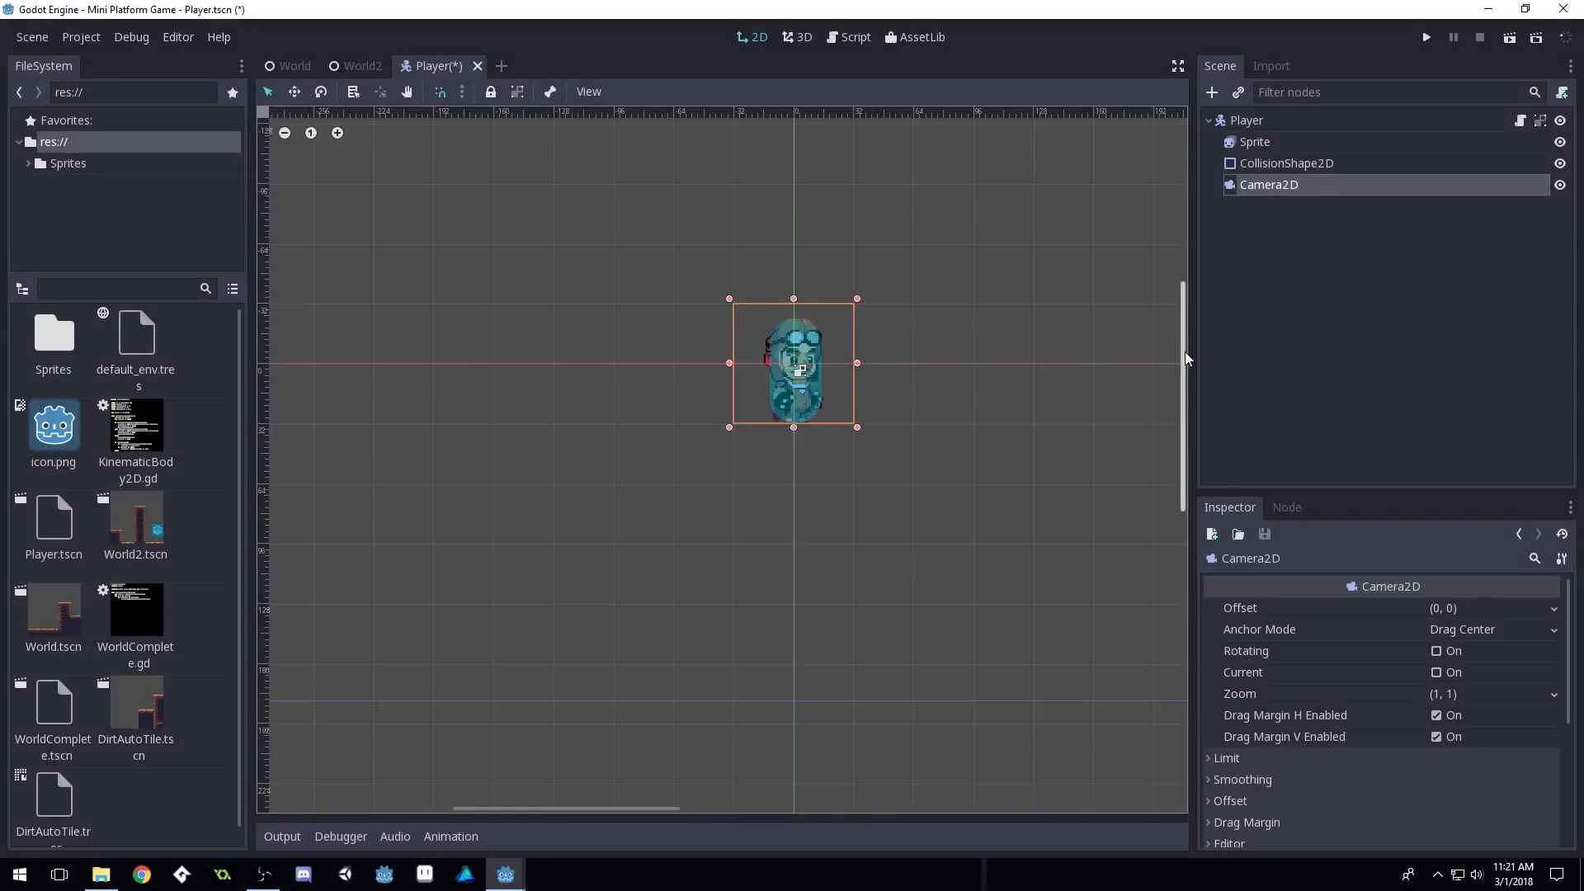
Enlarge the Inspector to show all Camera2D properties and make Camera2D the current camera
{"action": "left_click_drag", "start_coordinate": [1190, 350], "coordinate": [1062, 378]}
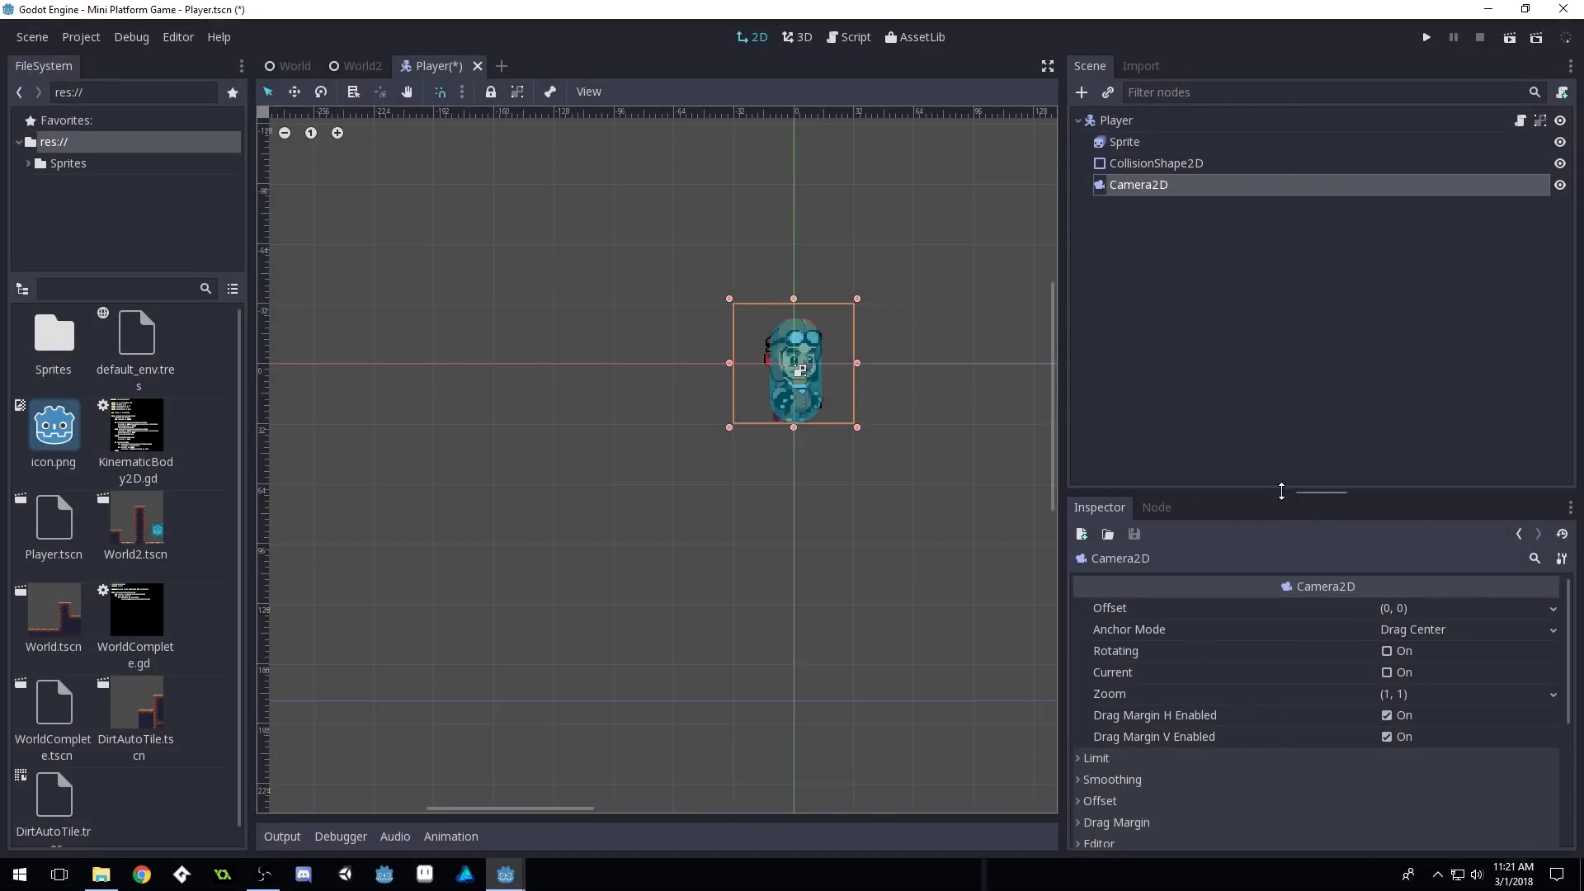
{"action": "left_click_drag", "start_coordinate": [1281, 491], "coordinate": [1308, 280]}
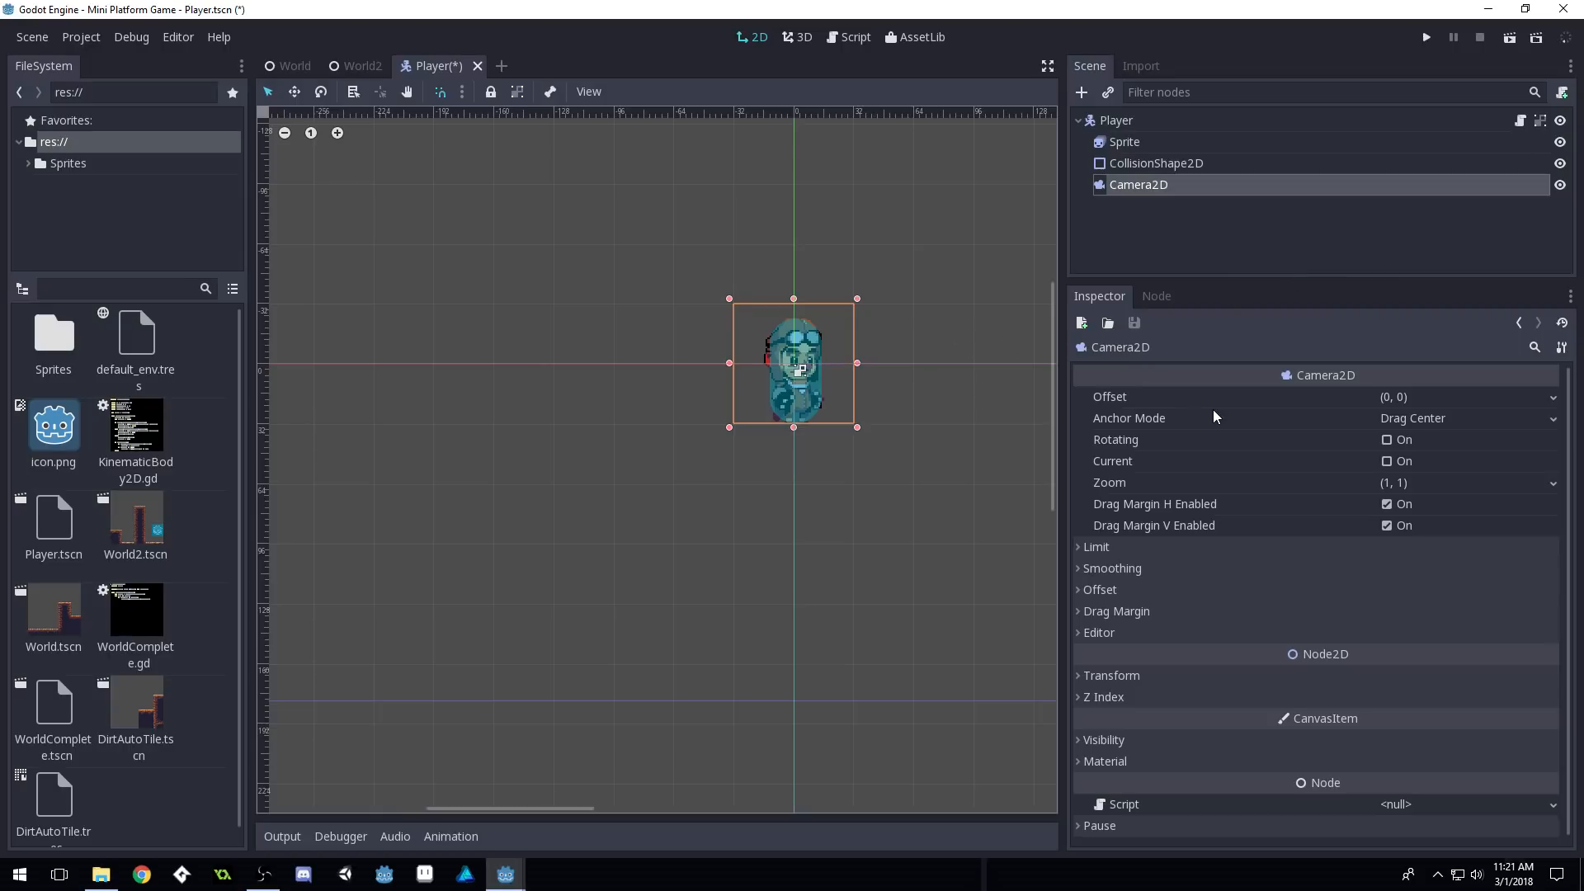
{"action": "left_click", "coordinate": [1386, 462]}
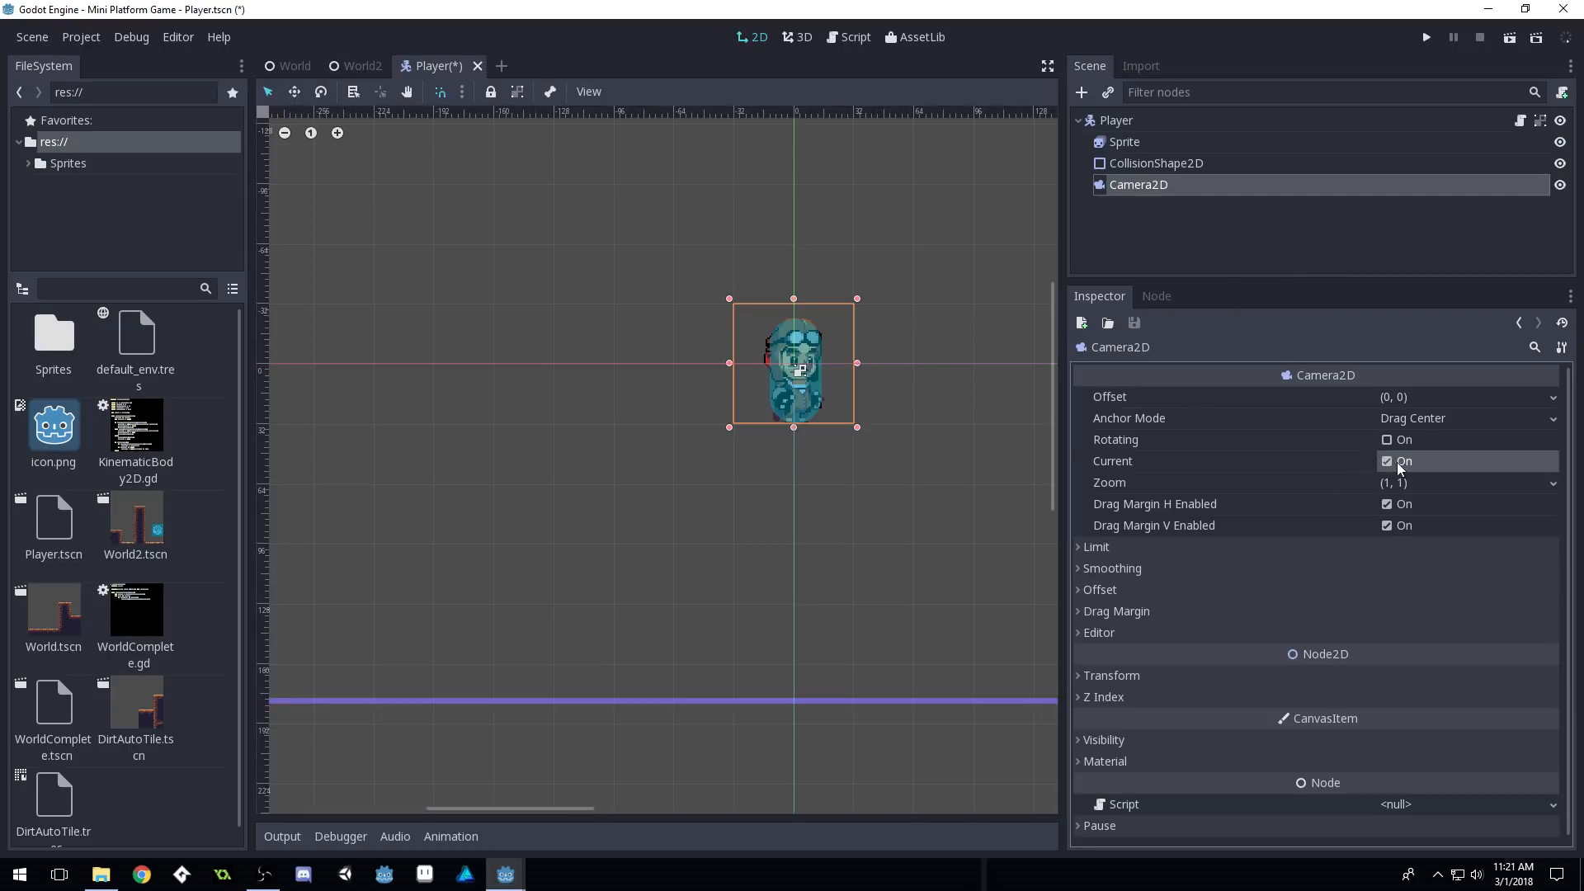
{"action": "scroll", "coordinate": [840, 501], "scroll_direction": "down", "scroll_amount": 3}
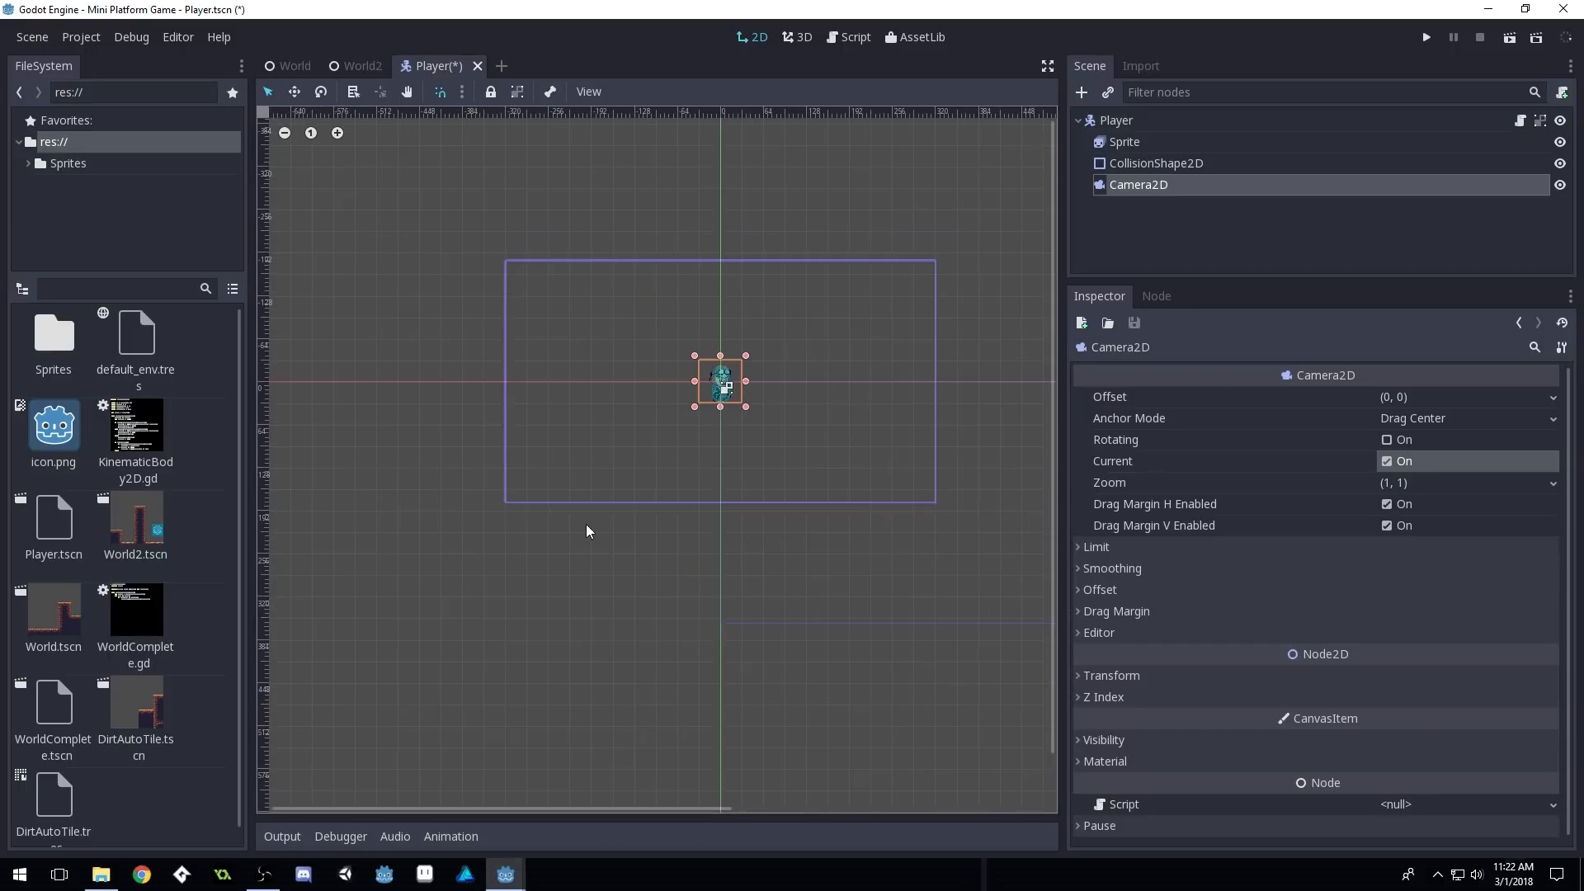
{"action": "scroll", "coordinate": [681, 406], "scroll_direction": "up", "scroll_amount": 2}
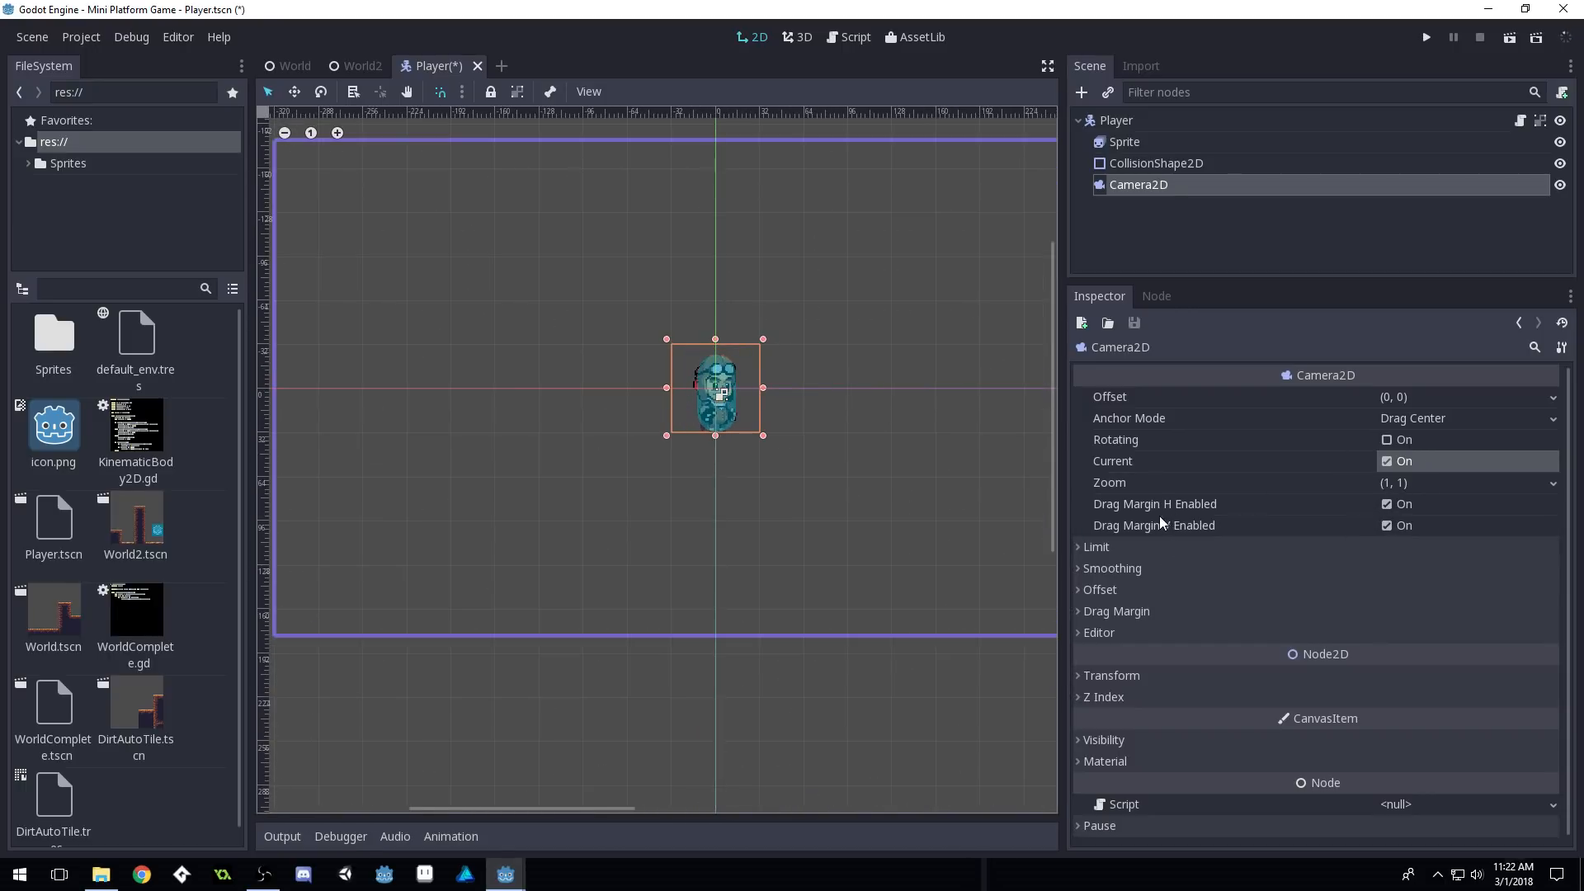
Disable the camera's horizontal and vertical drag margins and save the Player scene
{"action": "left_click", "coordinate": [1386, 504]}
{"action": "left_click", "coordinate": [1388, 525]}
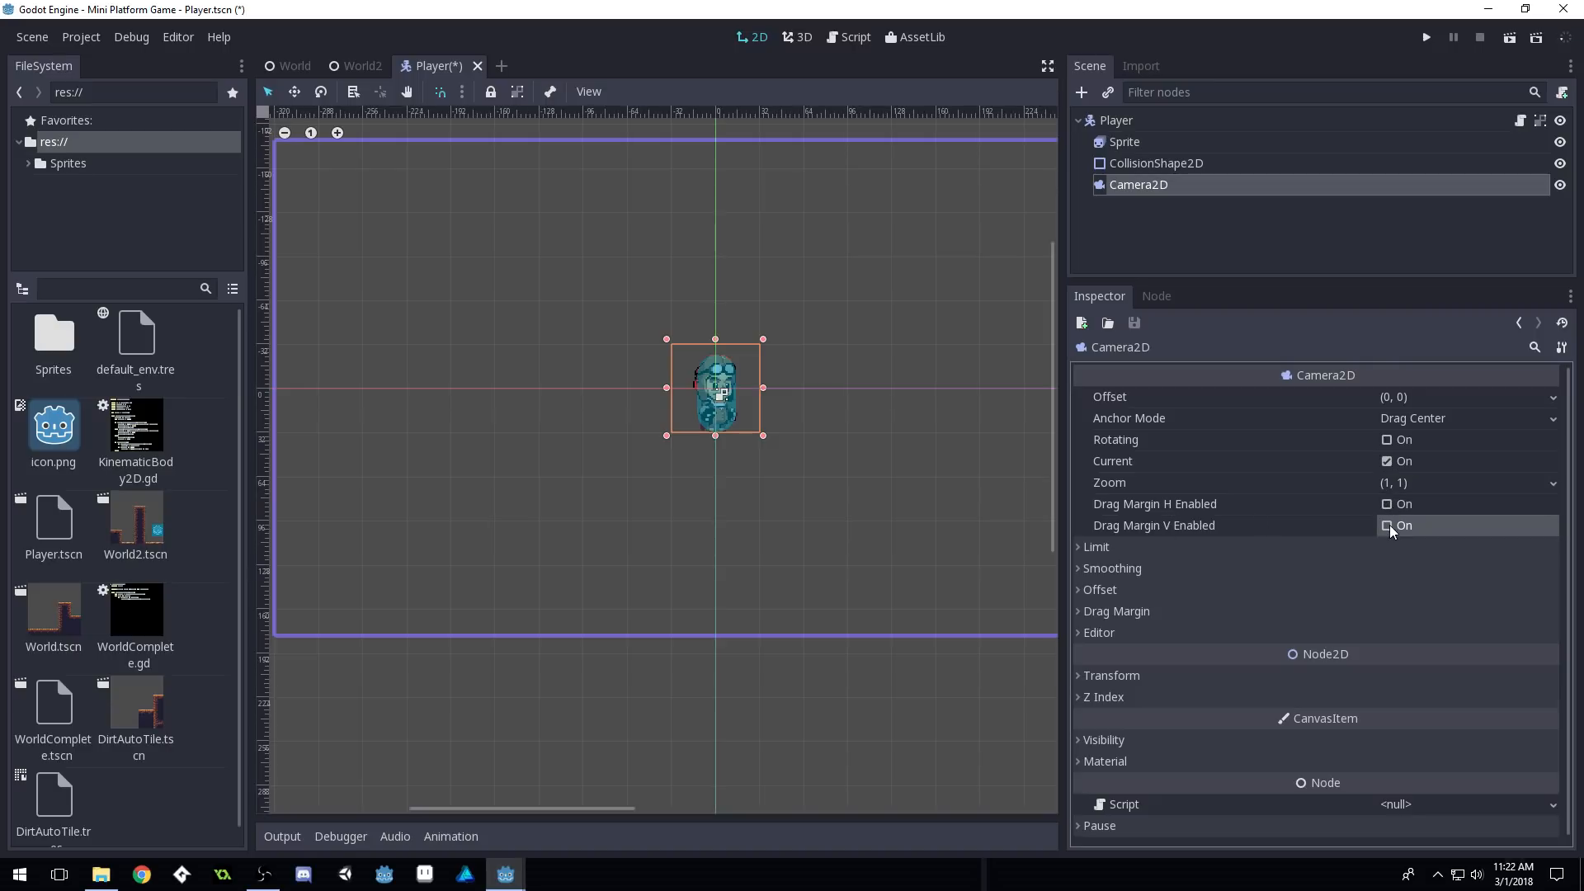
{"action": "key", "text": "ctrl+s"}
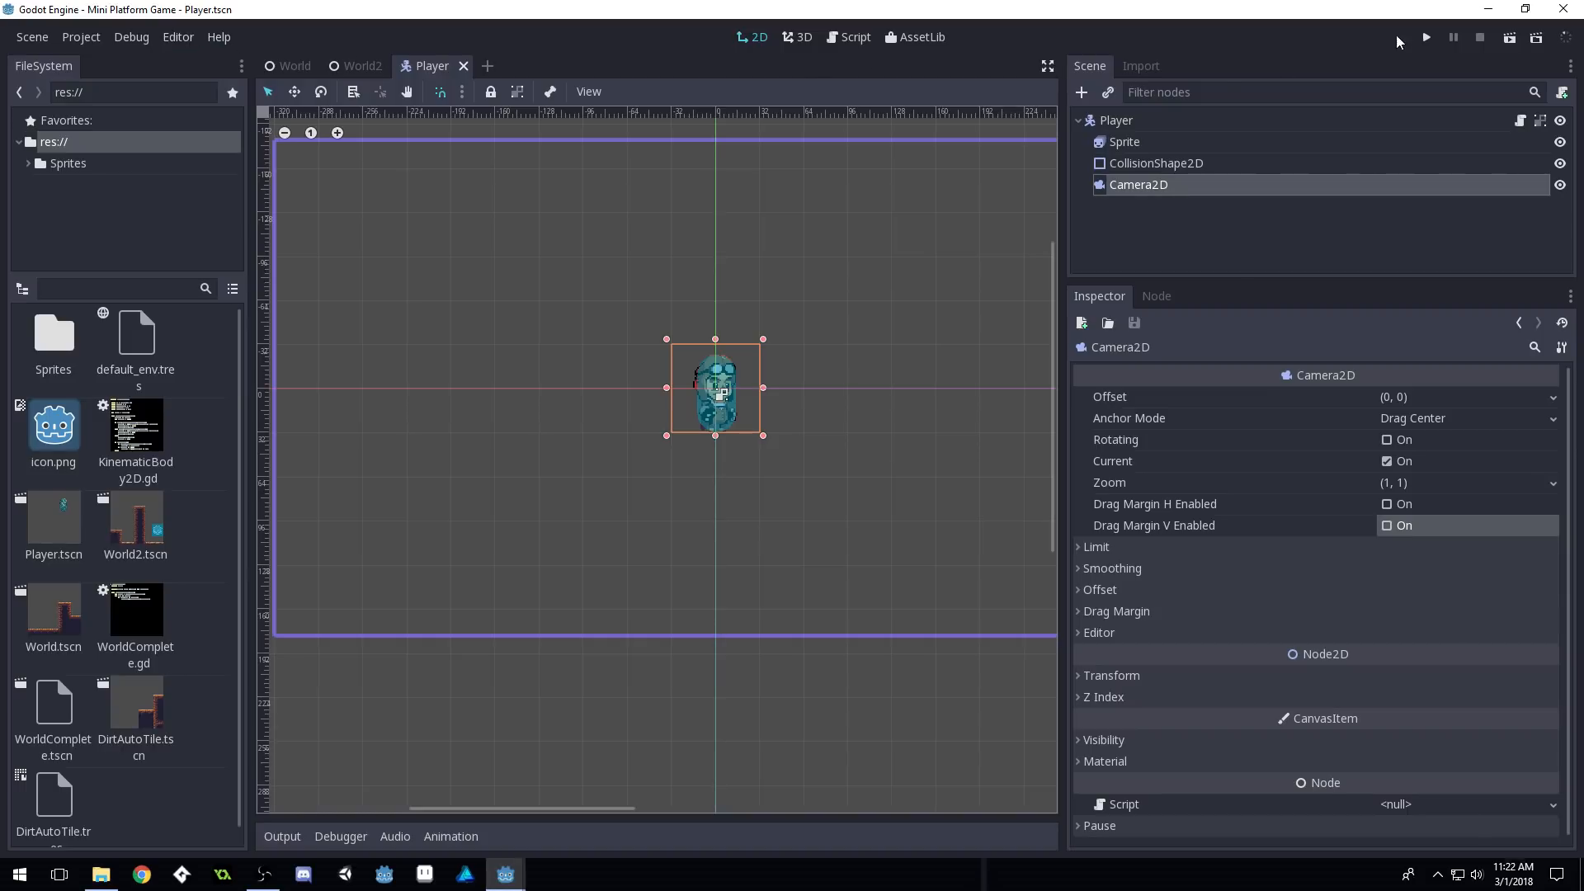
Run the game and jump across the World level to the Godot icon goal, testing that the camera follows the player
{"action": "left_click", "coordinate": [1426, 37]}
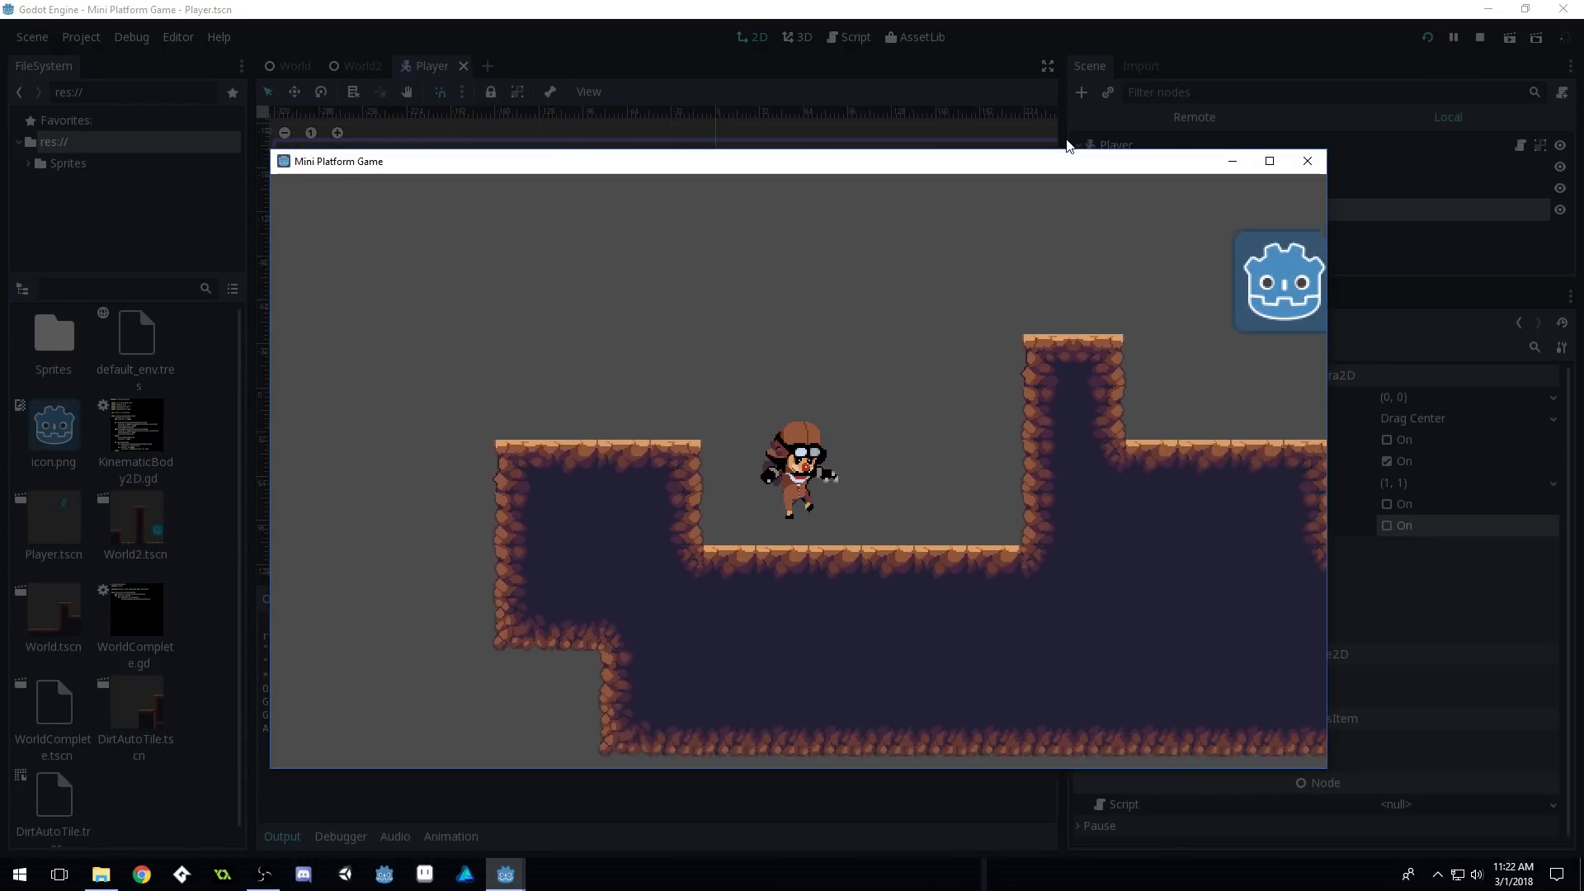
{"action": "key", "text": "Left"}
{"action": "key", "text": "Up"}
{"action": "key", "text": "Right"}
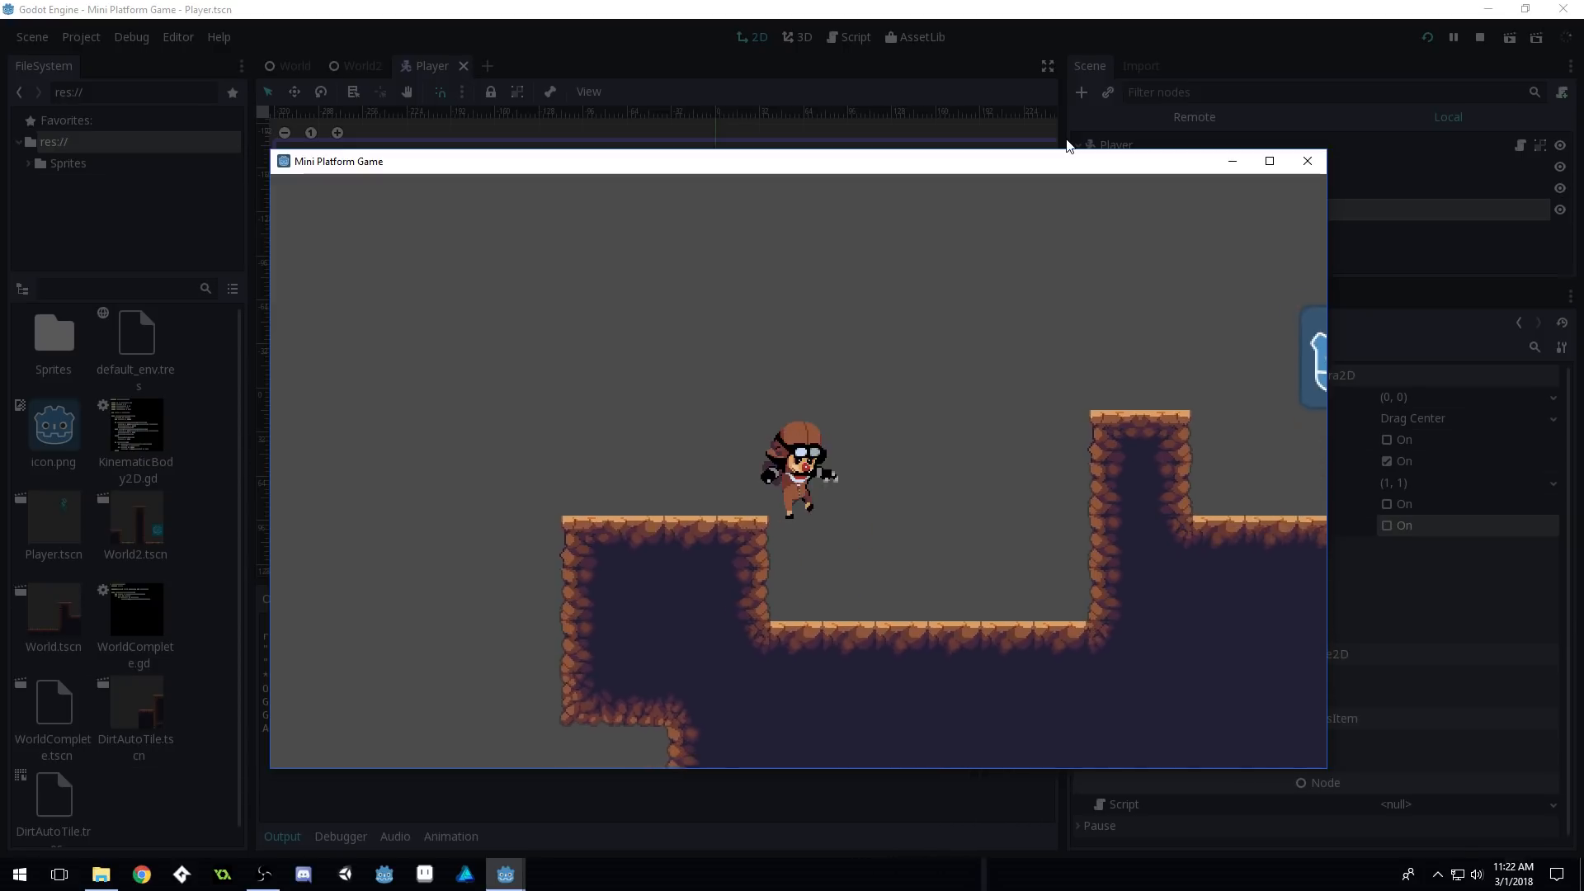
{"action": "key", "text": "Right"}
{"action": "key", "text": "Up"}
{"action": "key", "text": "Up"}
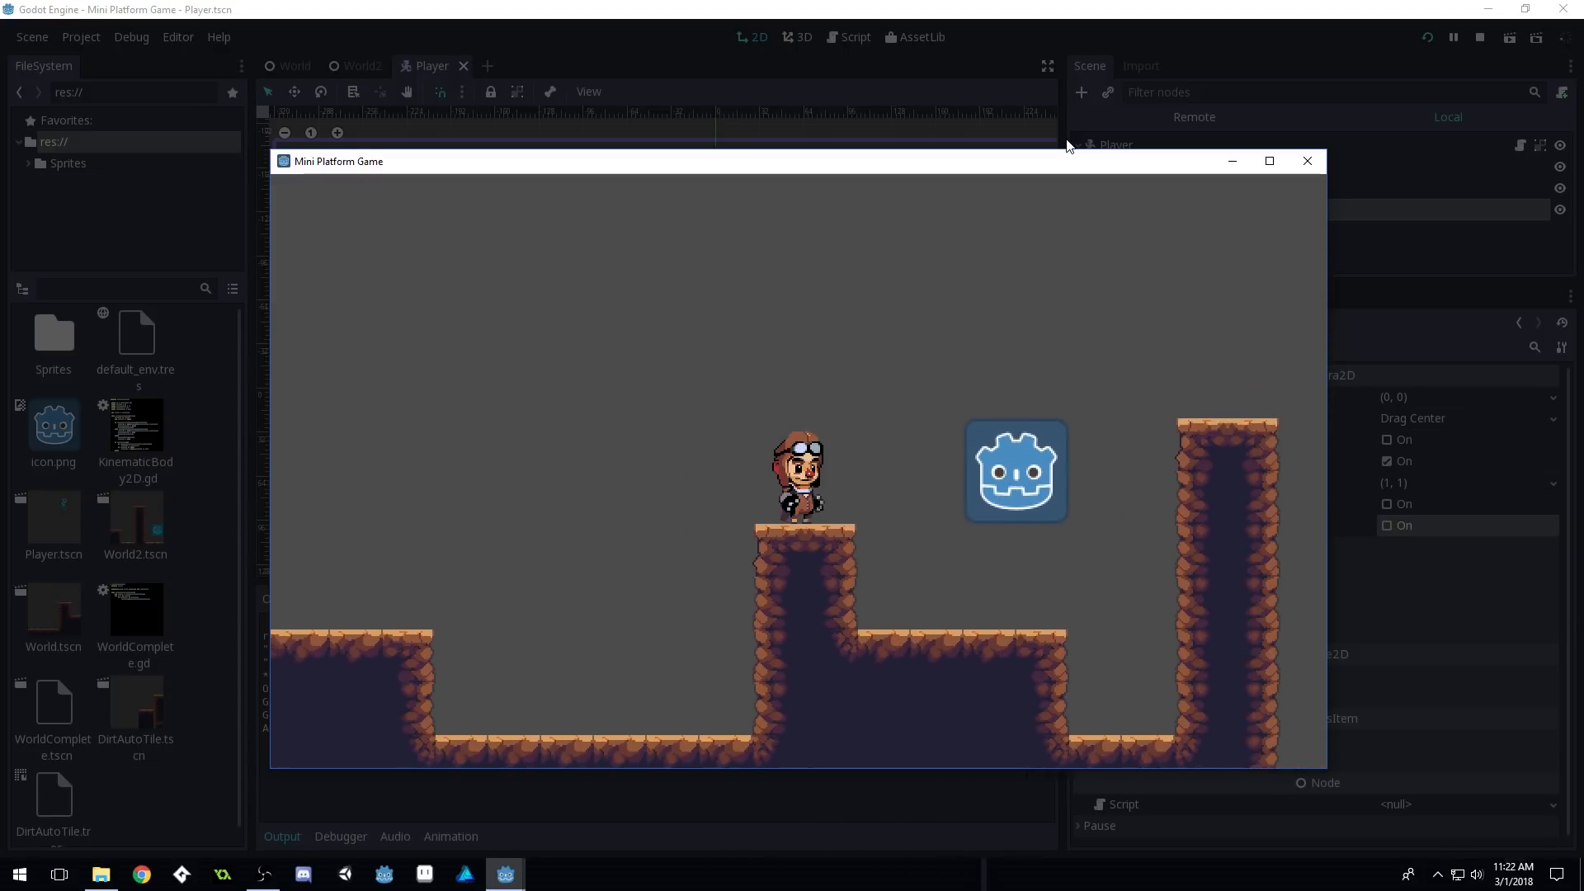
{"action": "key", "text": "Right"}
{"action": "key", "text": "Up"}
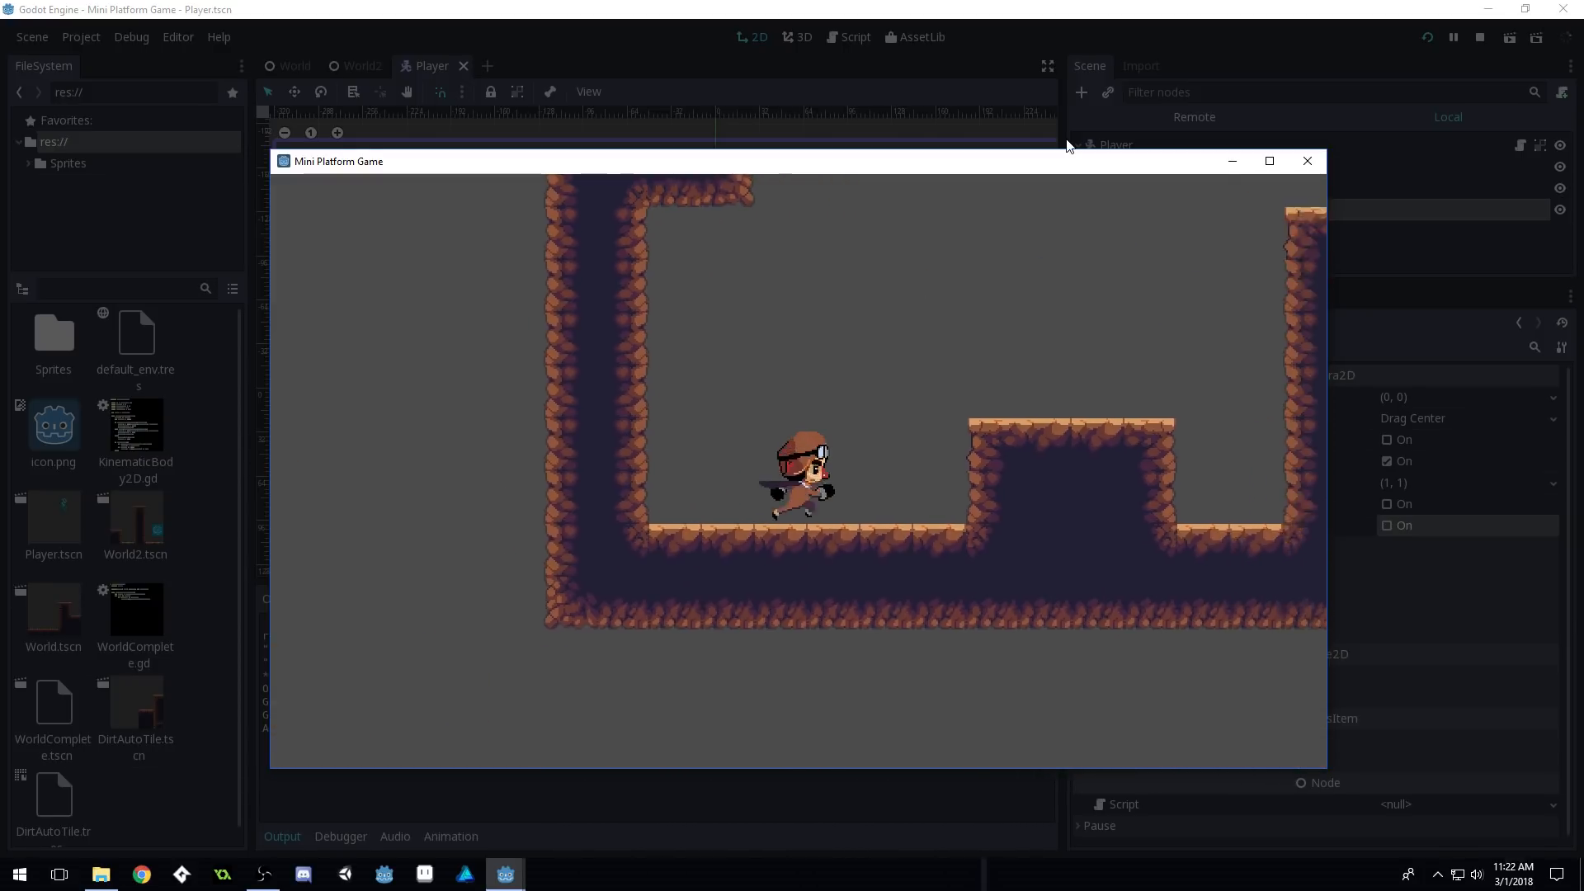
Move and jump around the raised block and pillar in World2 to check the camera, then close the game
{"action": "key", "text": "Right"}
{"action": "key", "text": "Up"}
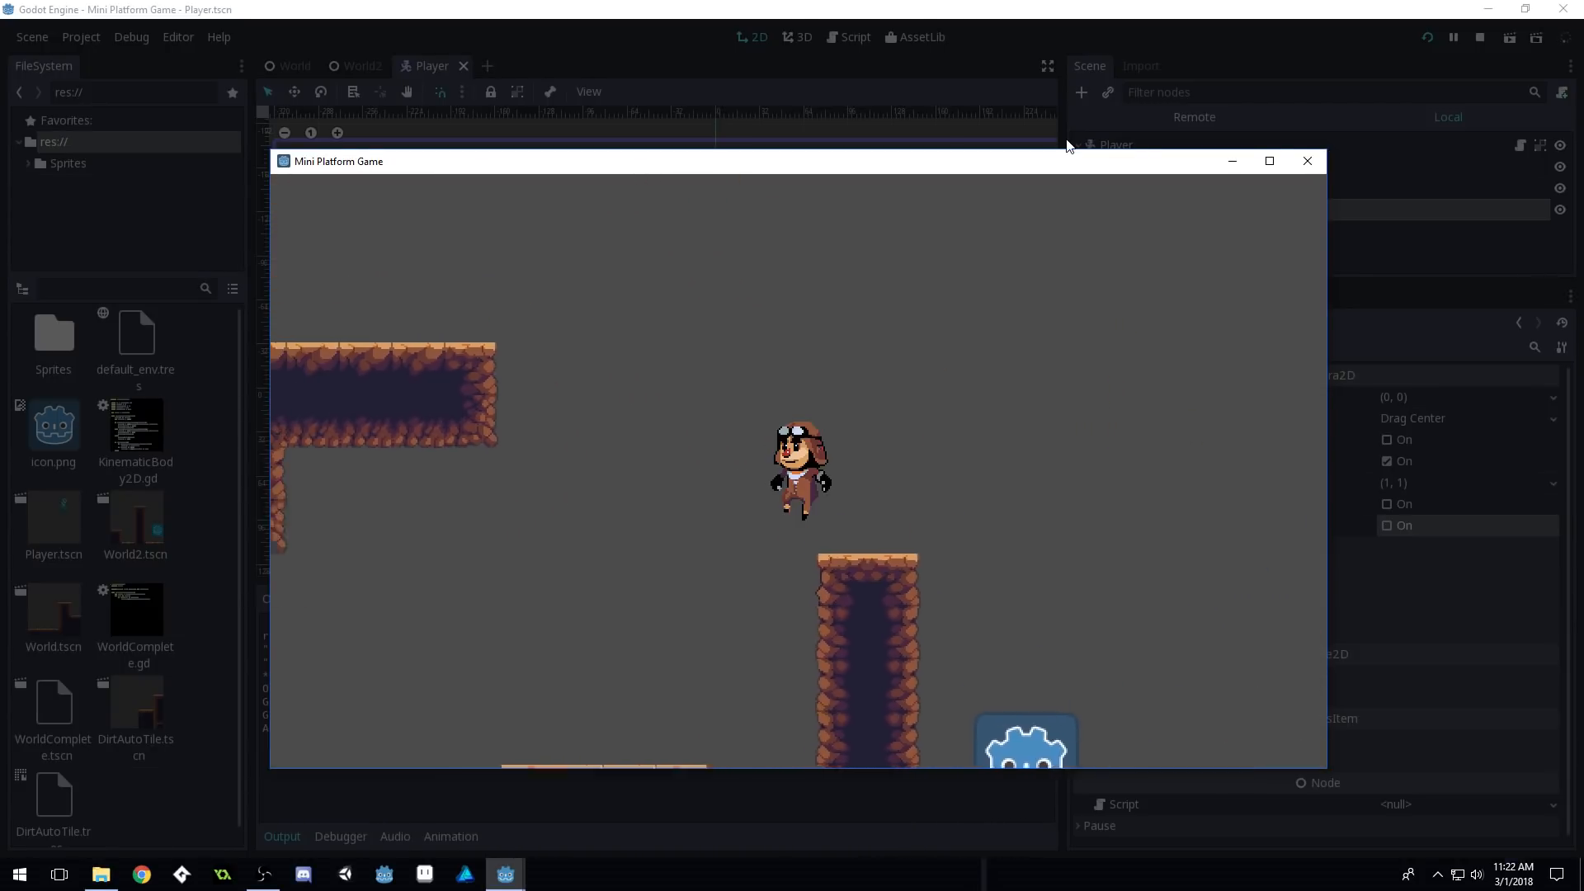
{"action": "key", "text": "Left"}
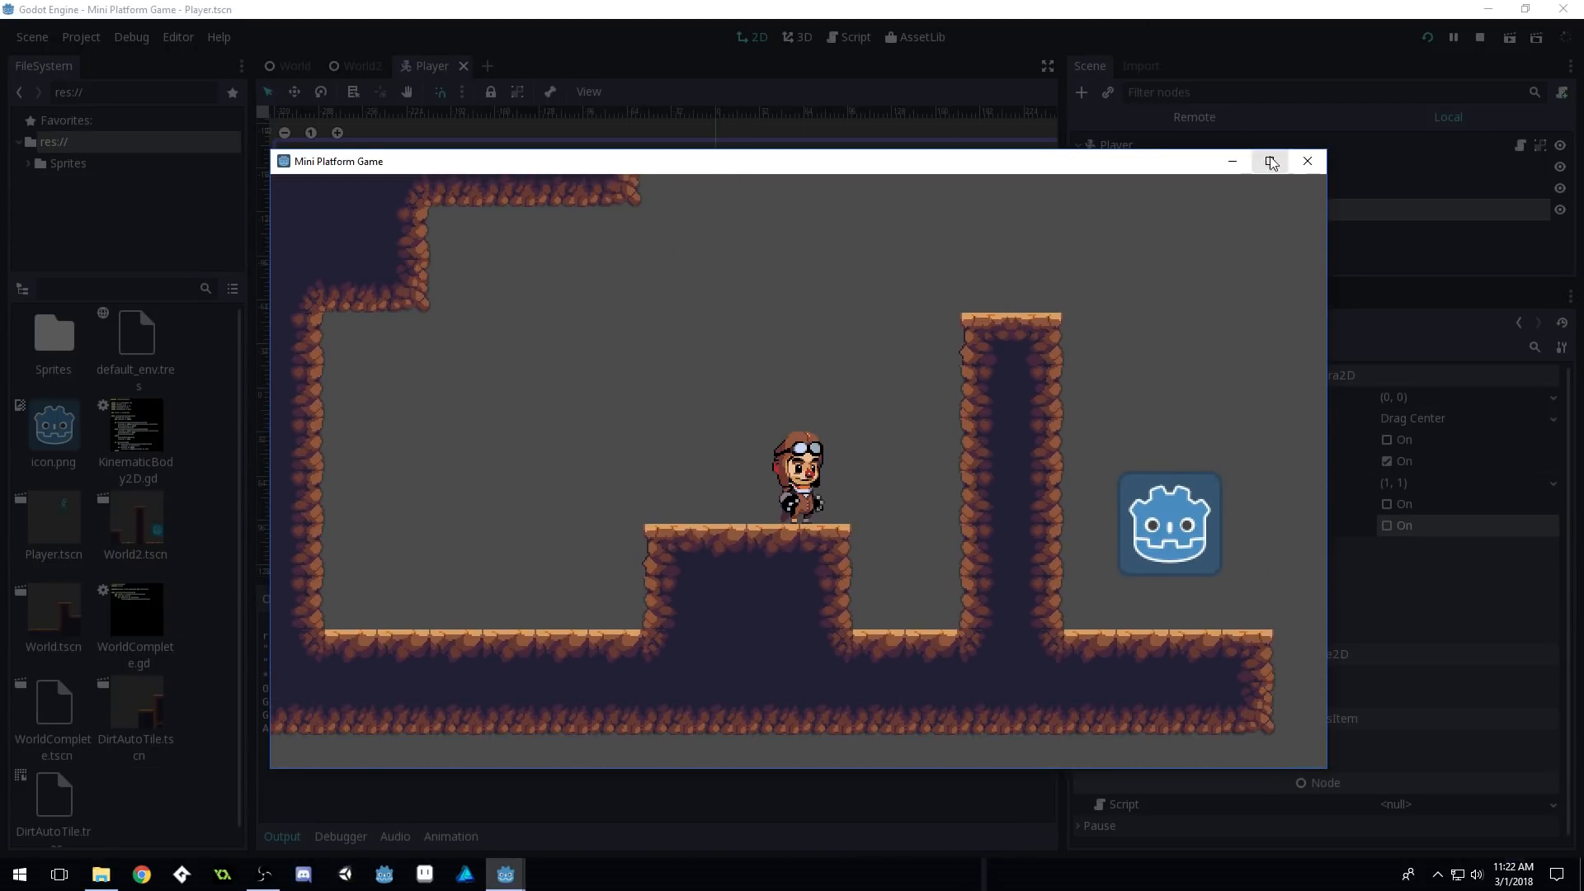
{"action": "left_click", "coordinate": [1319, 168]}
{"action": "left_click", "coordinate": [1177, 220]}
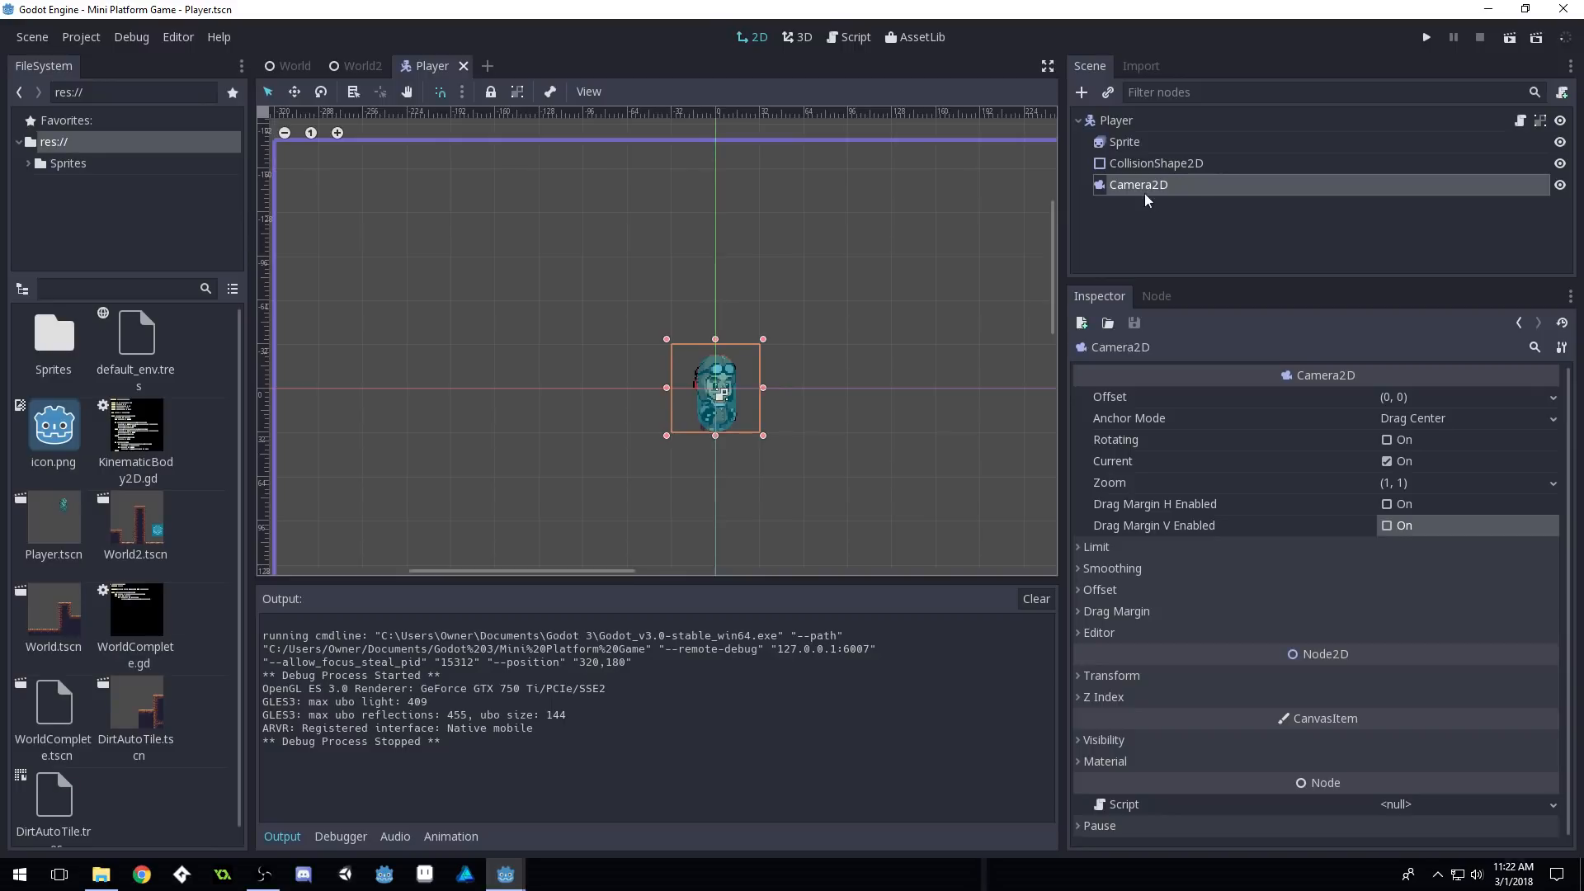
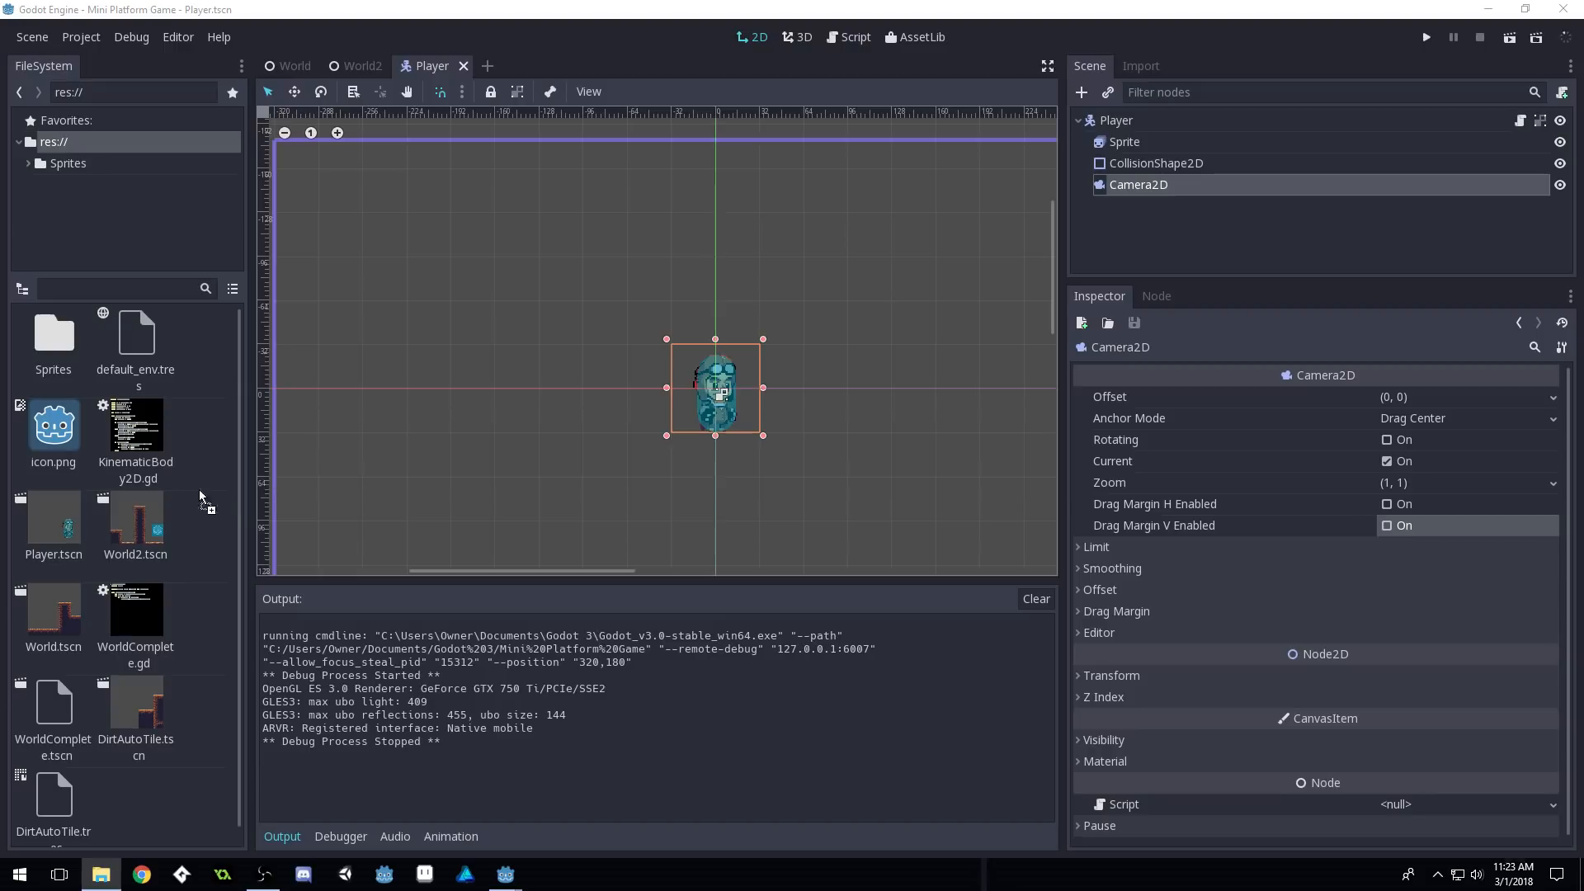
Import Sky.png into the project, move it into the Sprites folder and open that folder
{"action": "left_click_drag", "start_coordinate": [169, 499], "coordinate": [175, 499]}
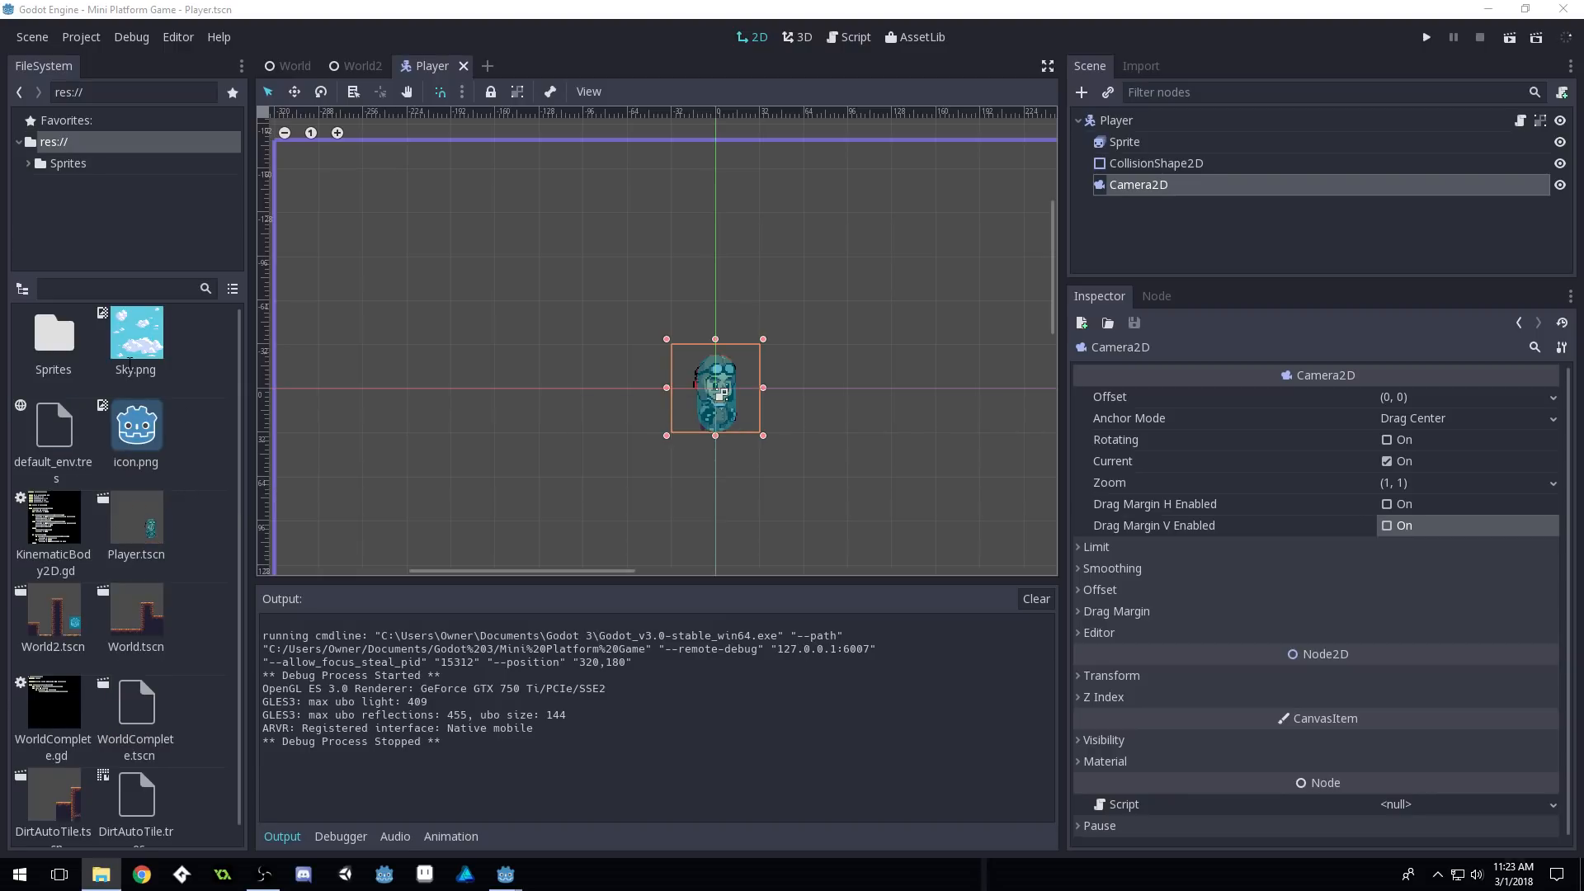
{"action": "left_click_drag", "start_coordinate": [130, 363], "coordinate": [74, 347]}
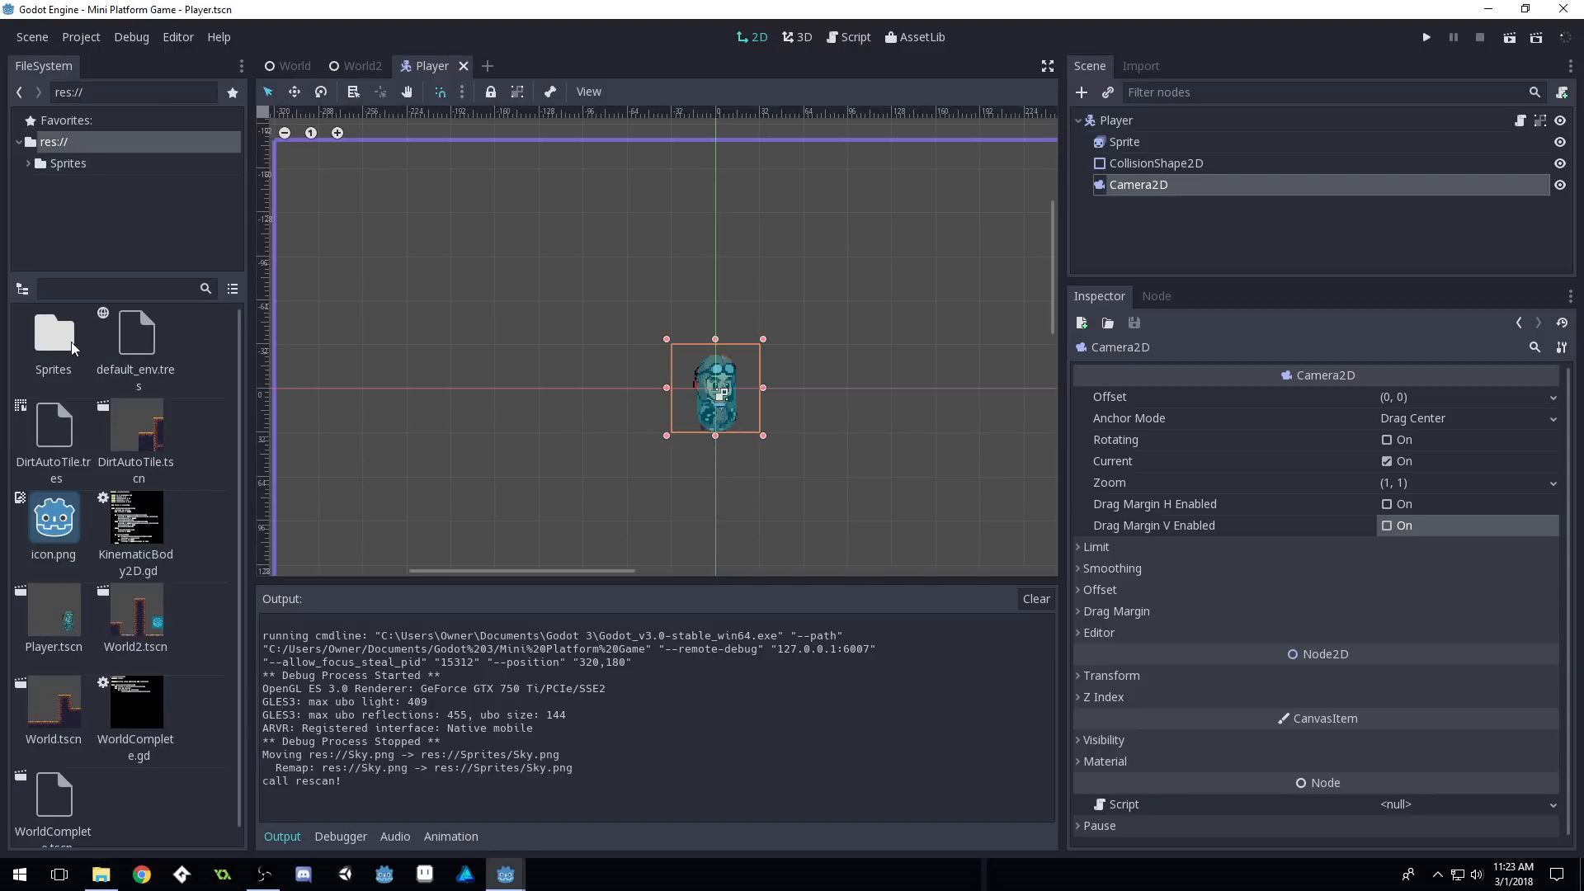
{"action": "left_click", "coordinate": [86, 168]}
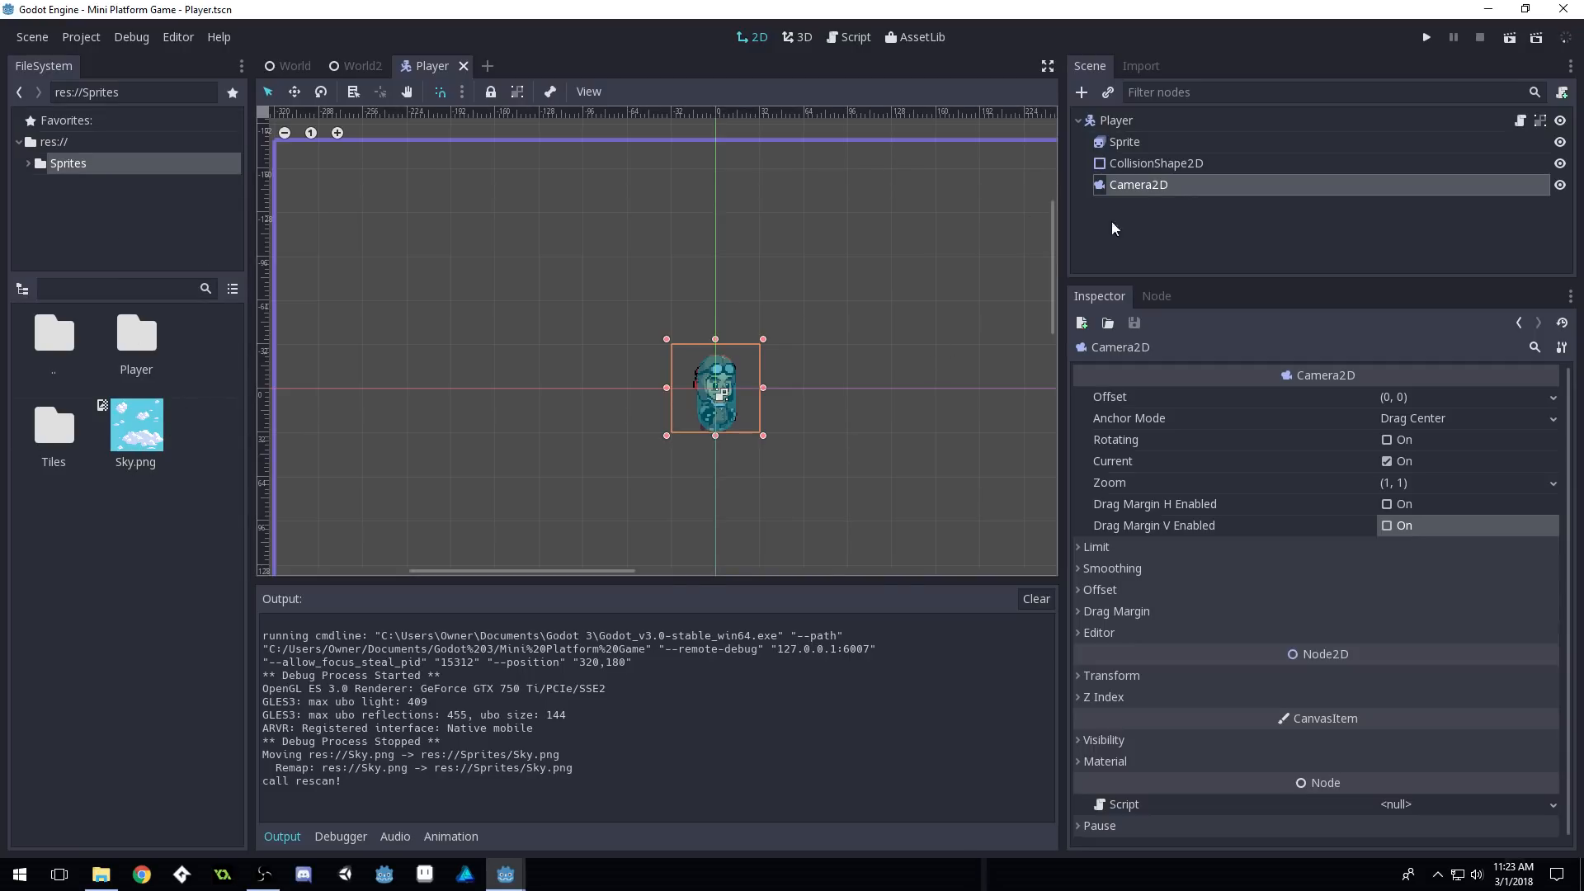
Narrow the Scene and Inspector docks and shrink the Output panel so the whole camera frame fits in the viewport
{"action": "left_click_drag", "start_coordinate": [1064, 292], "coordinate": [1244, 293]}
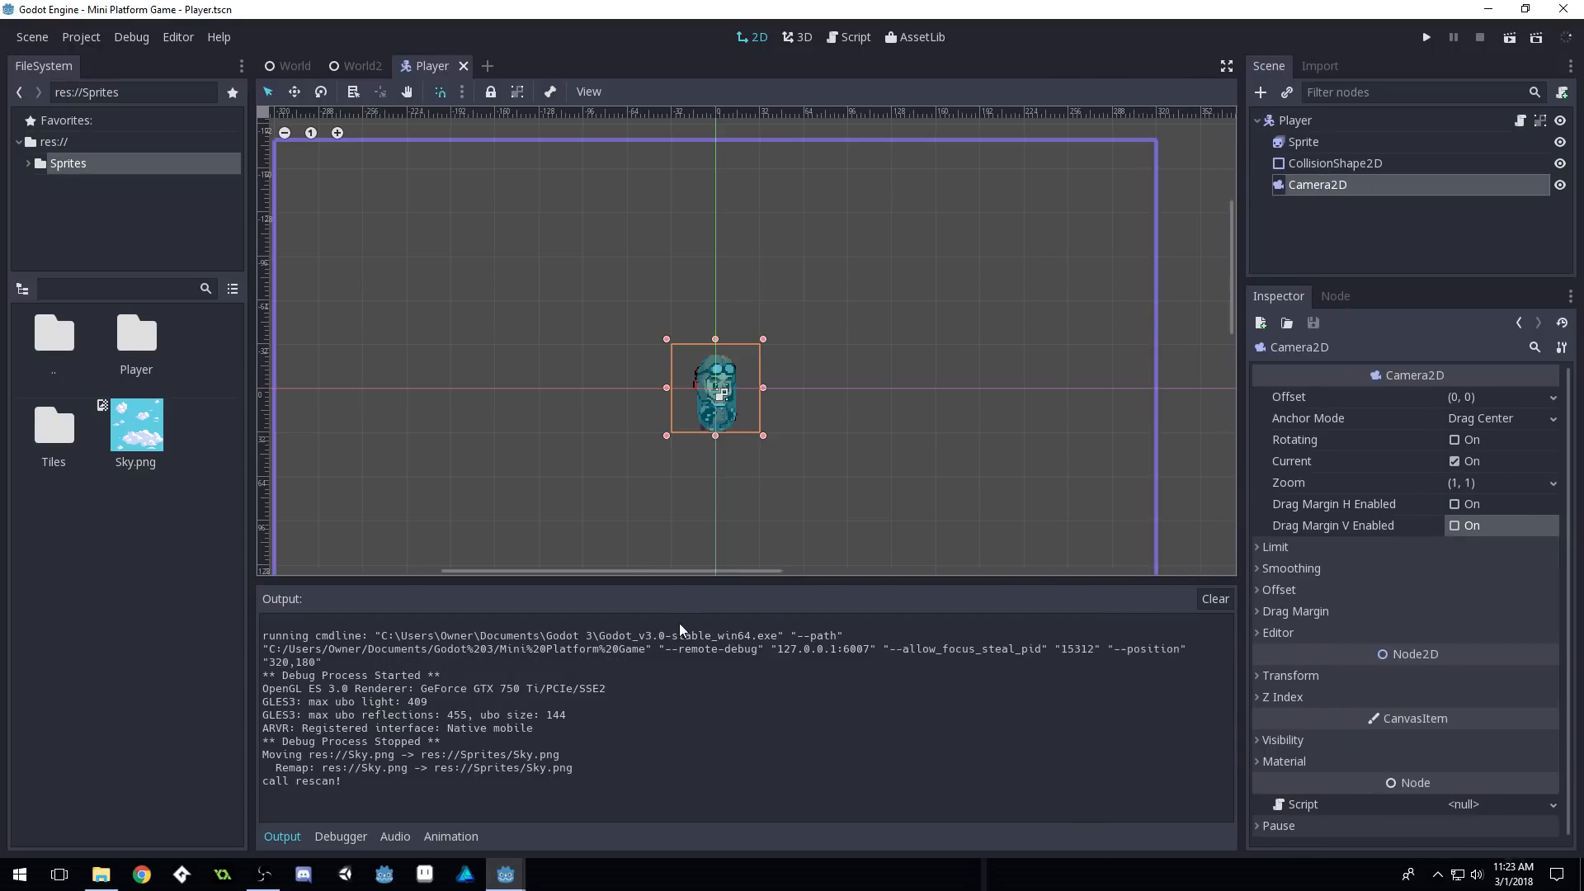
{"action": "left_click_drag", "start_coordinate": [806, 582], "coordinate": [819, 672]}
{"action": "scroll", "coordinate": [845, 269], "scroll_direction": "down", "scroll_amount": 2}
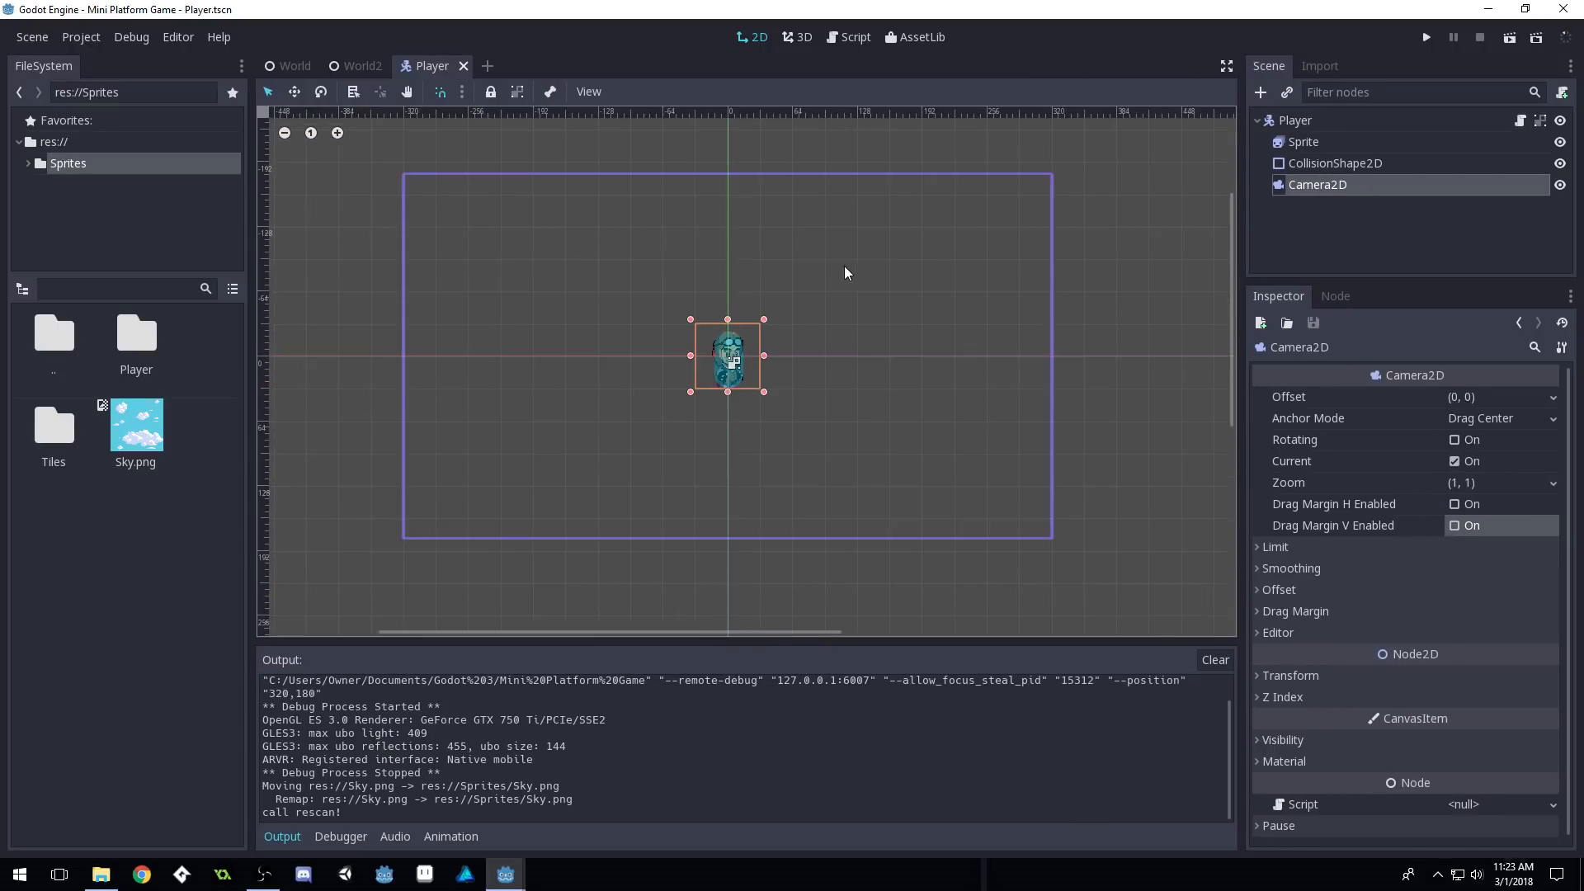
{"action": "scroll", "coordinate": [845, 334], "scroll_direction": "down", "scroll_amount": 1}
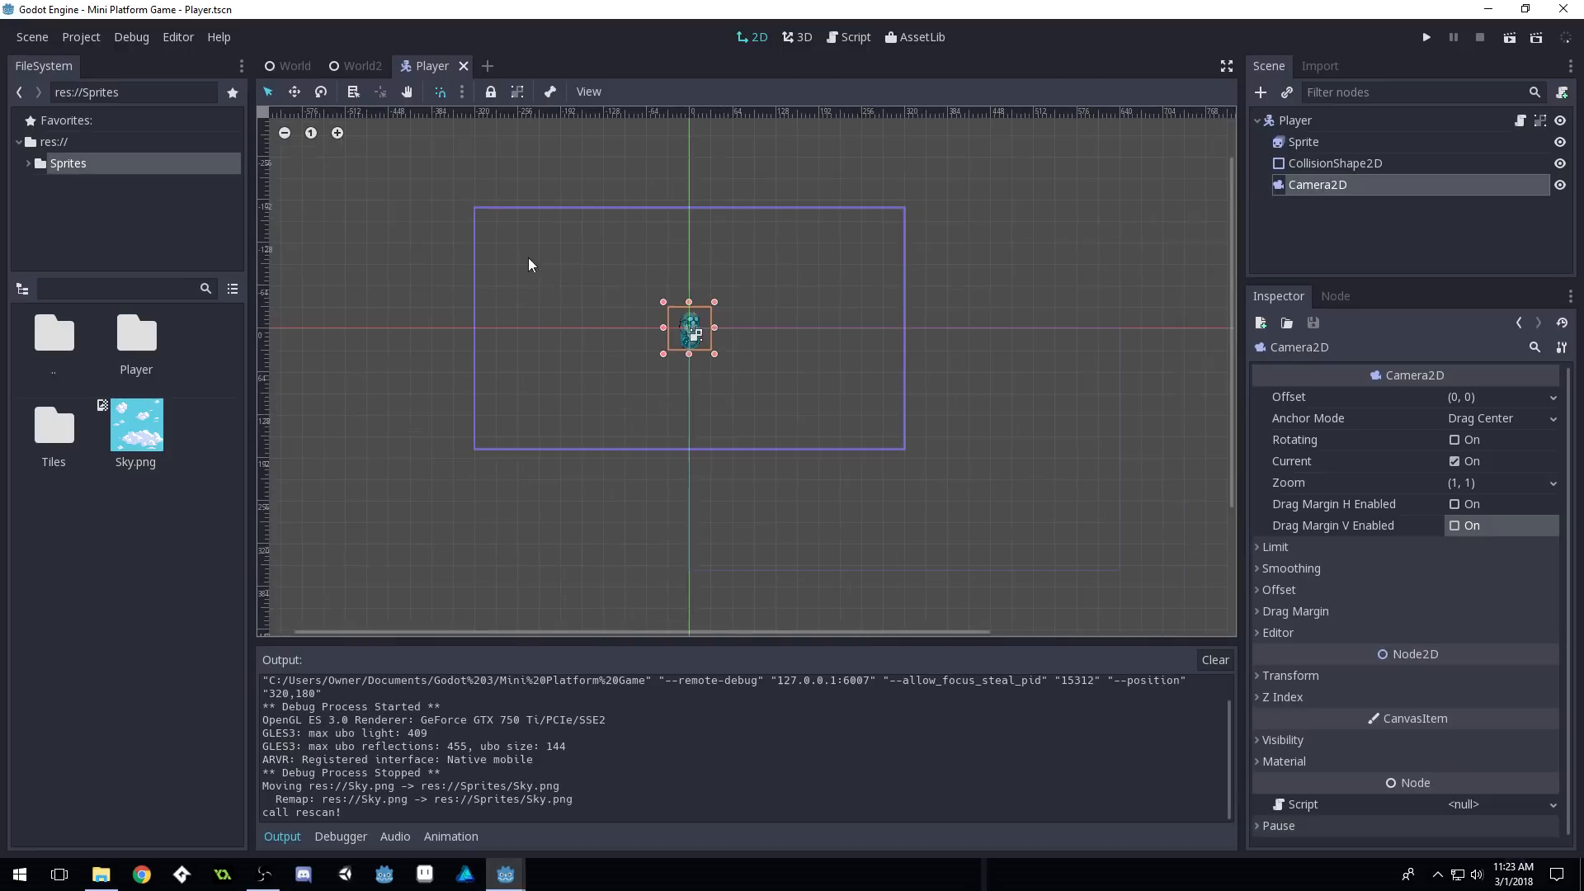
{"action": "scroll", "coordinate": [528, 257], "scroll_direction": "down", "scroll_amount": 1}
Add a ParallaxBackground node as a child of Player and expand its Scroll properties
{"action": "left_click", "coordinate": [1317, 123]}
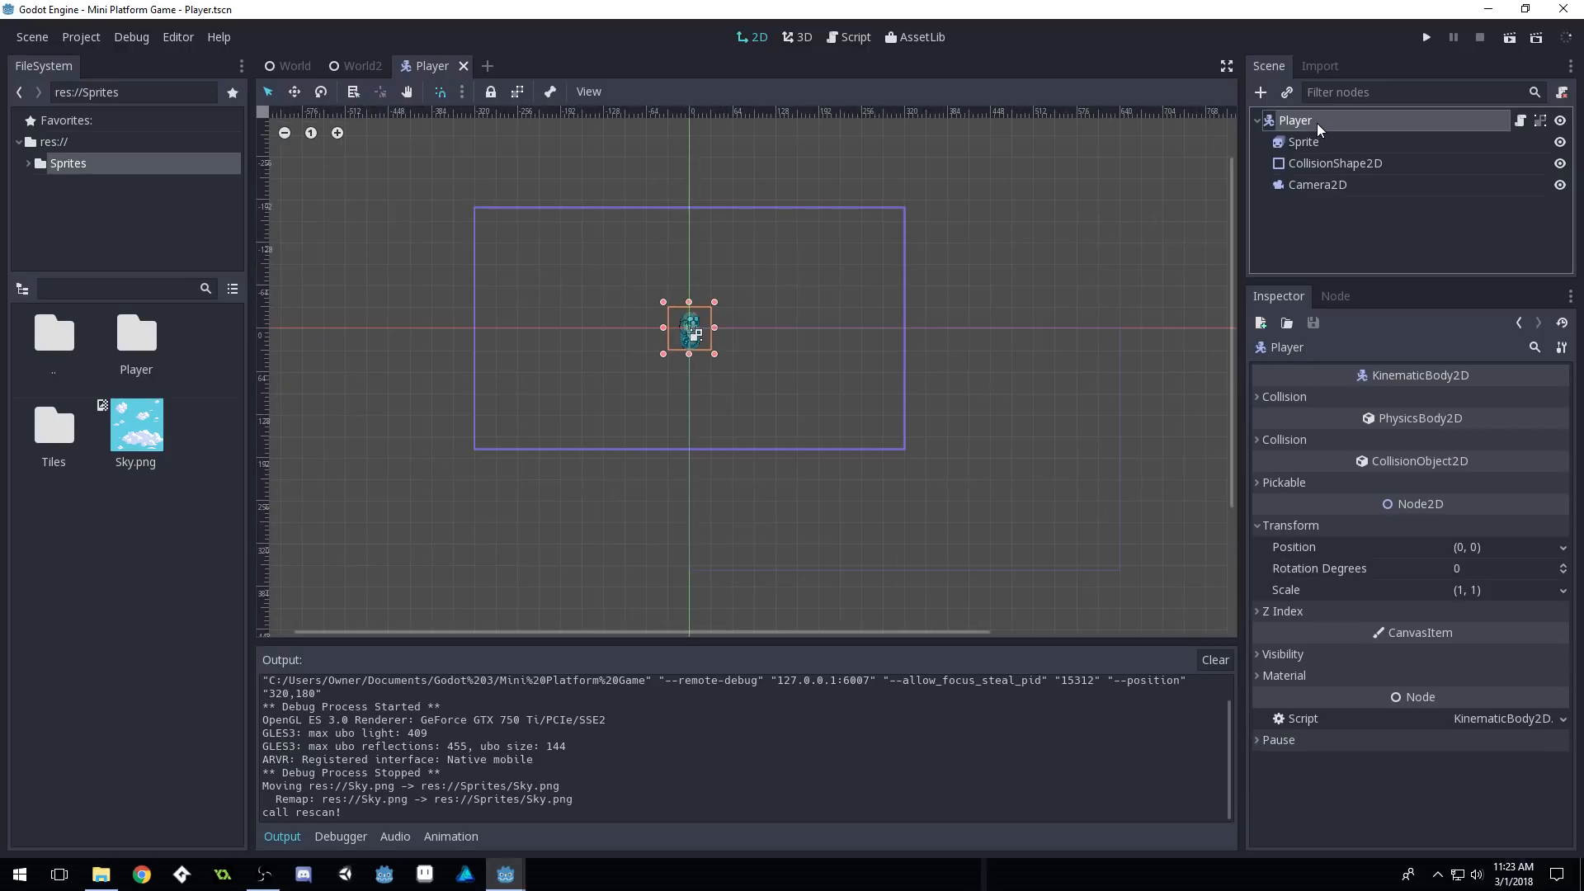
{"action": "left_click", "coordinate": [1260, 92]}
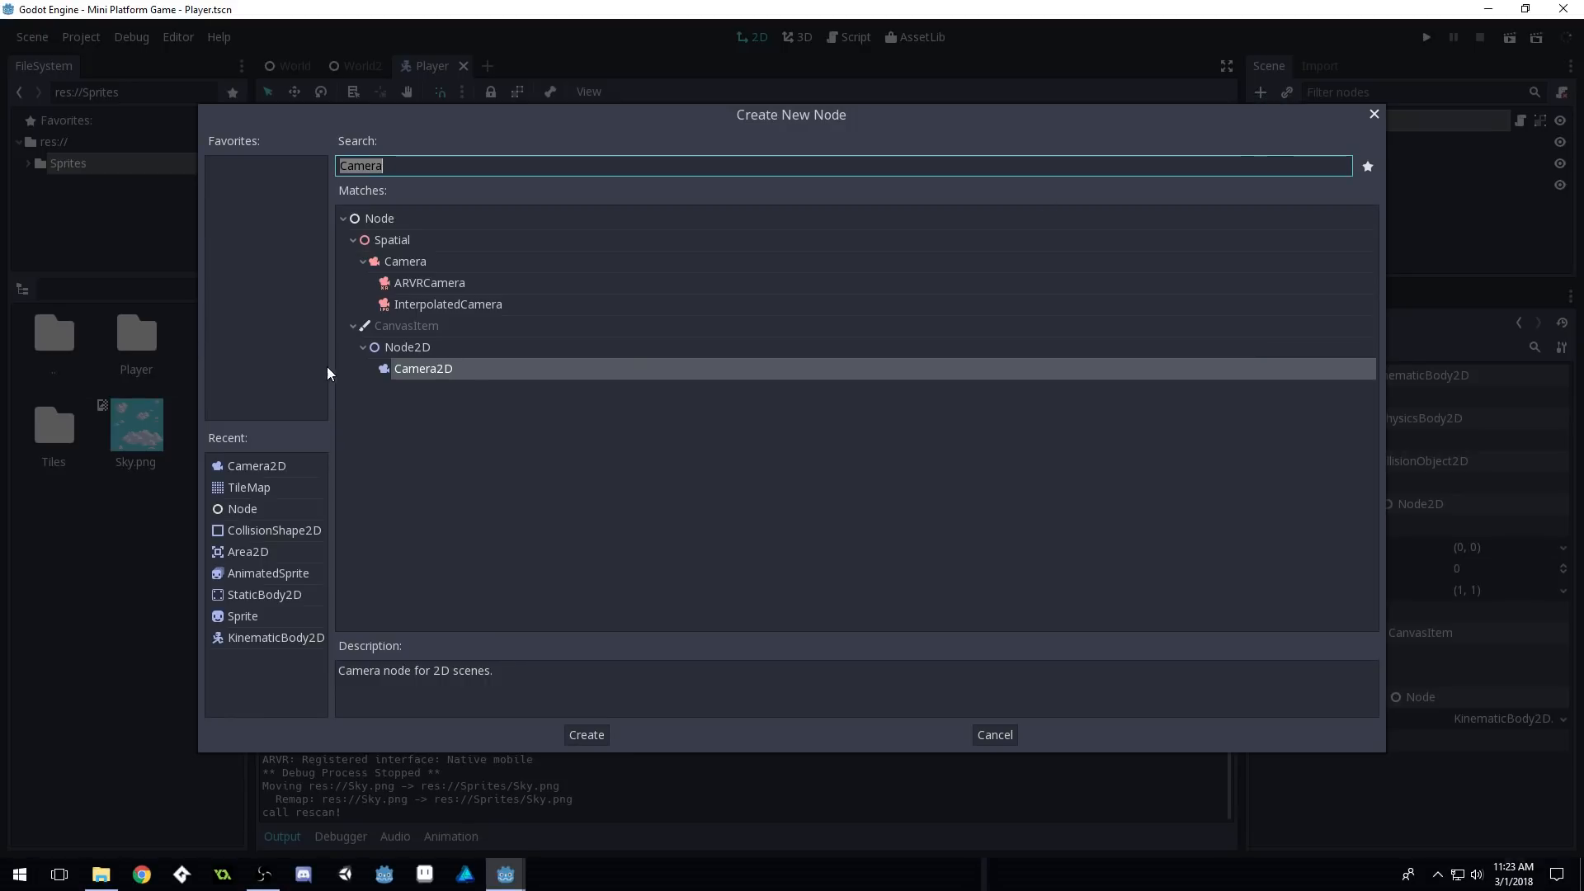
{"action": "key", "text": "BackSpace"}
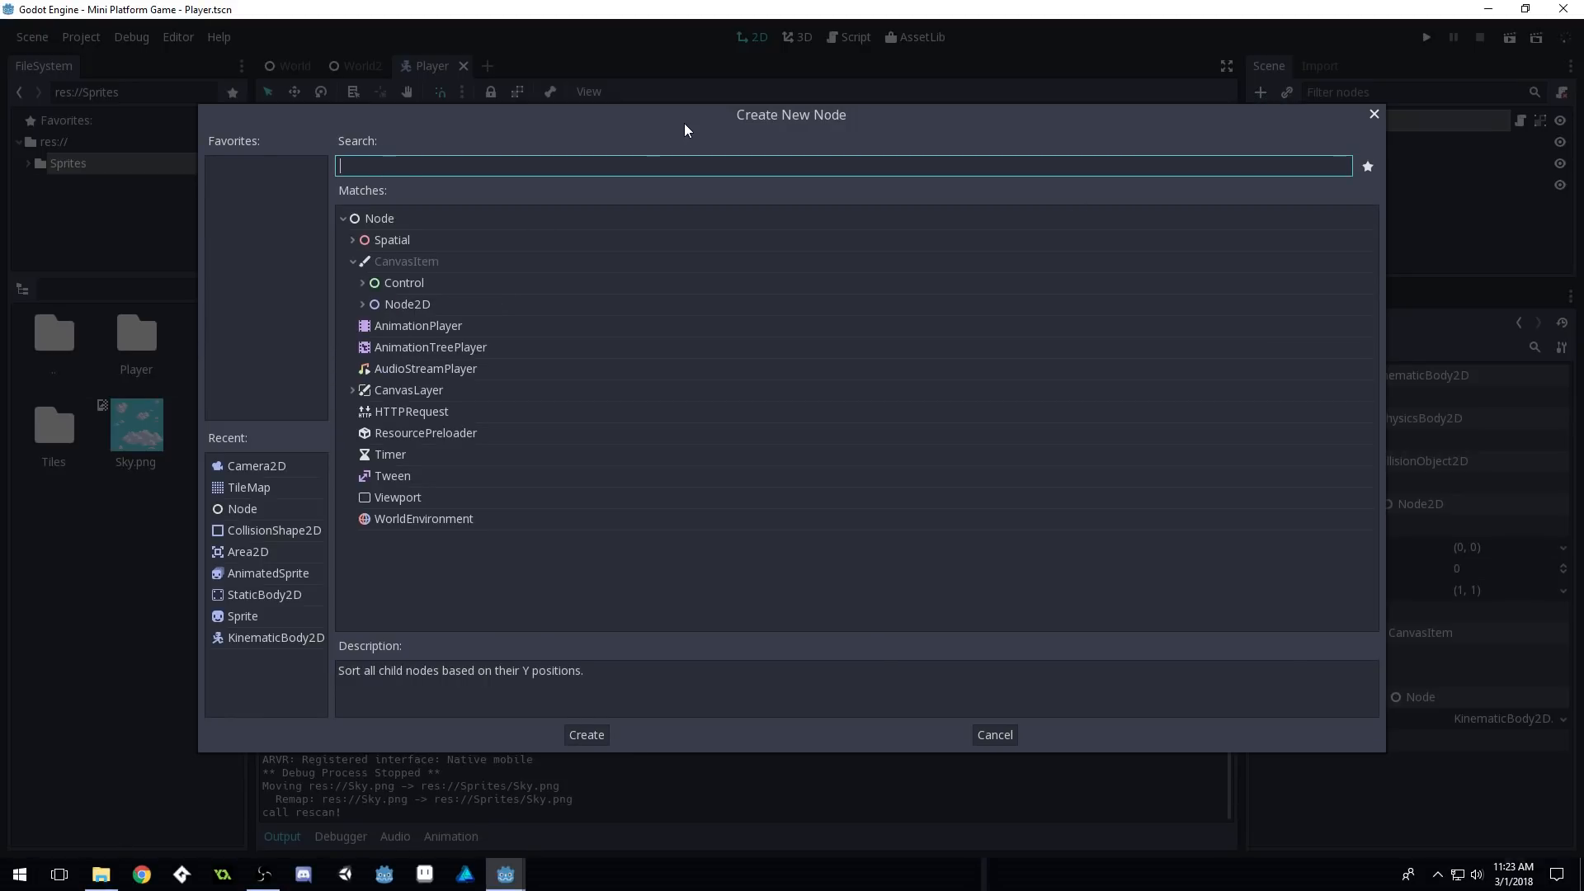
{"action": "left_click", "coordinate": [357, 389]}
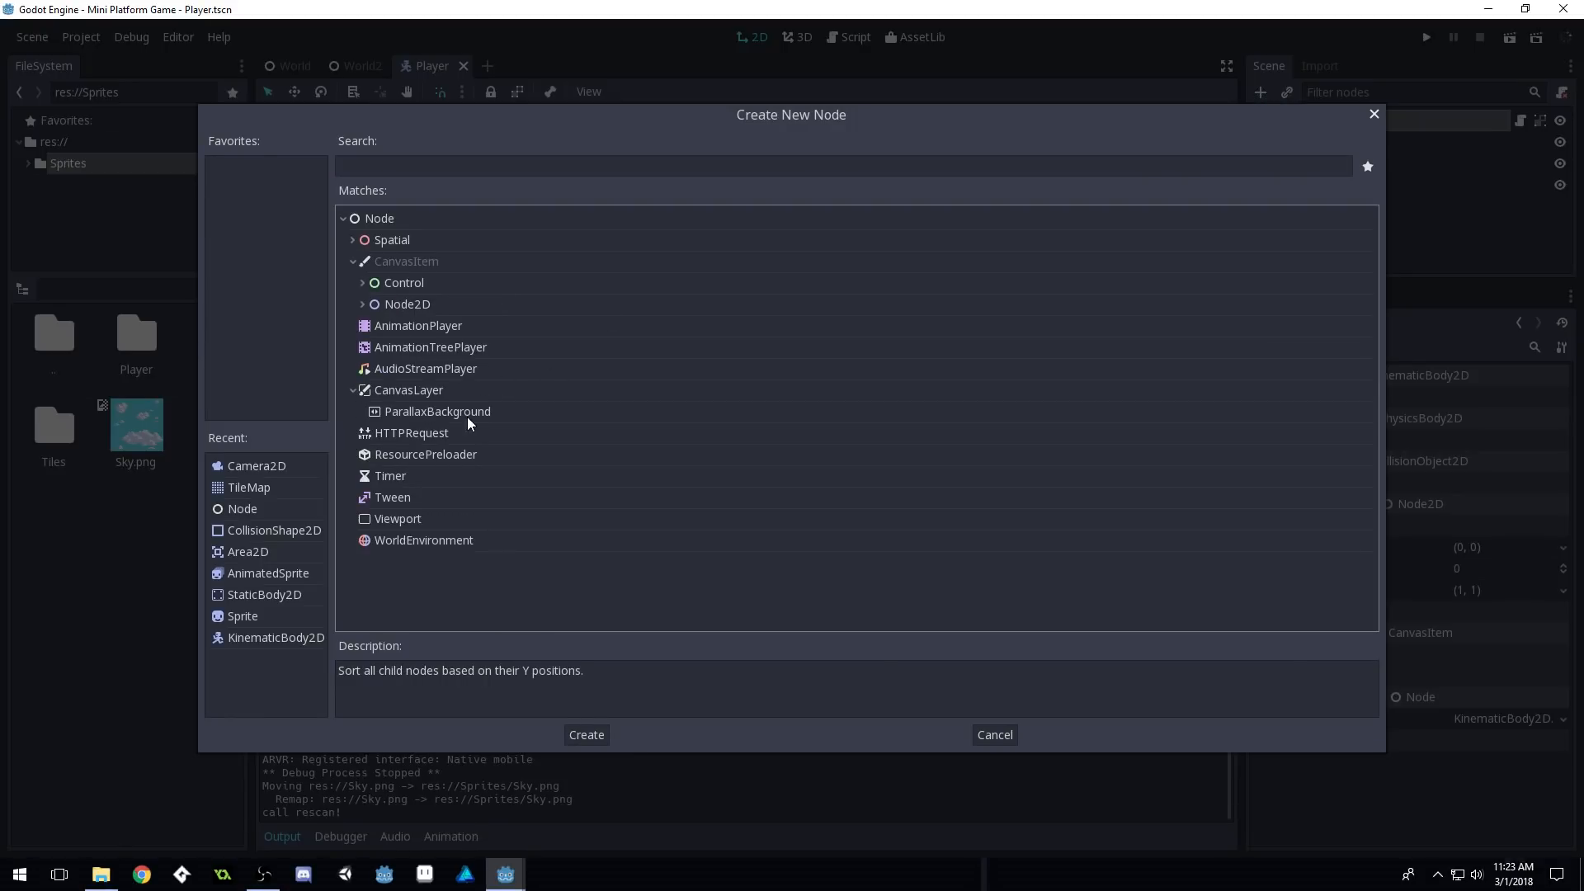
{"action": "left_click", "coordinate": [420, 412]}
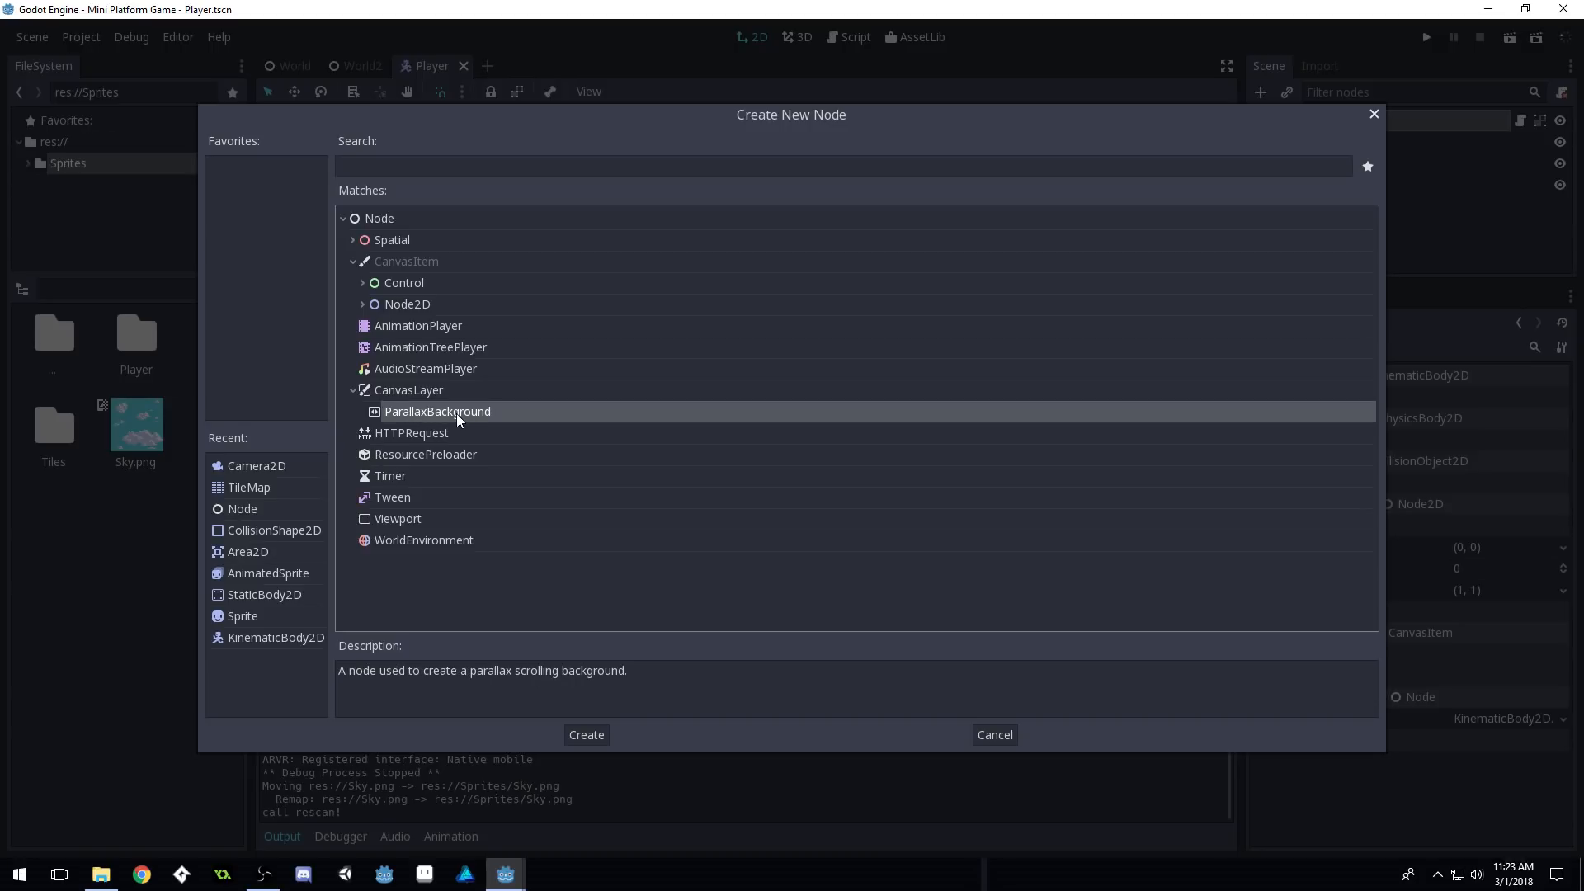
{"action": "double_click", "coordinate": [457, 414]}
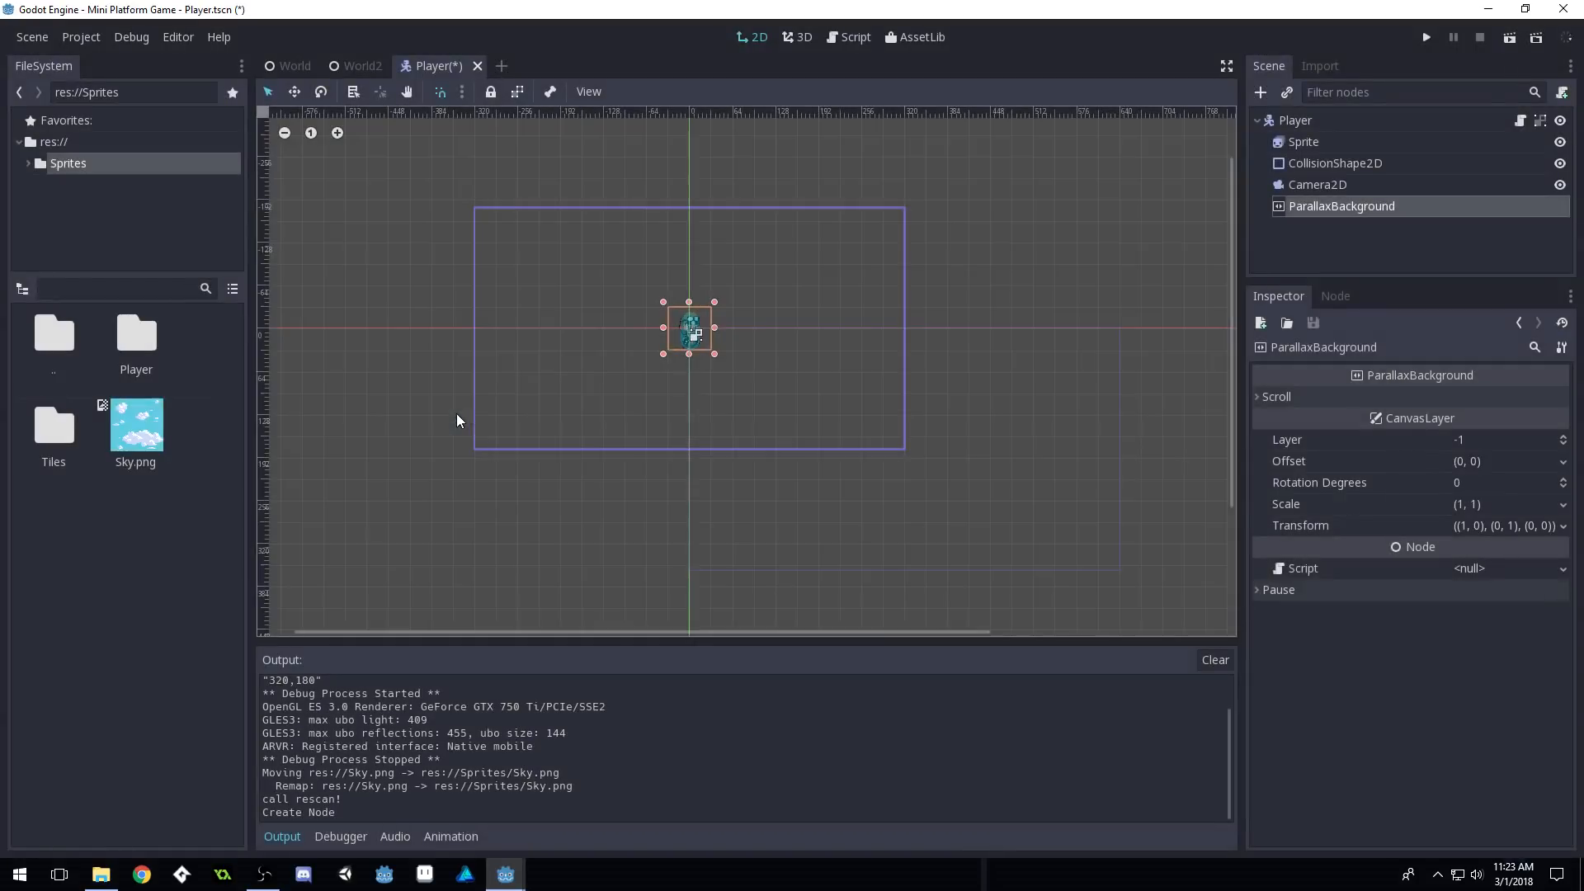
{"action": "left_click", "coordinate": [1269, 398]}
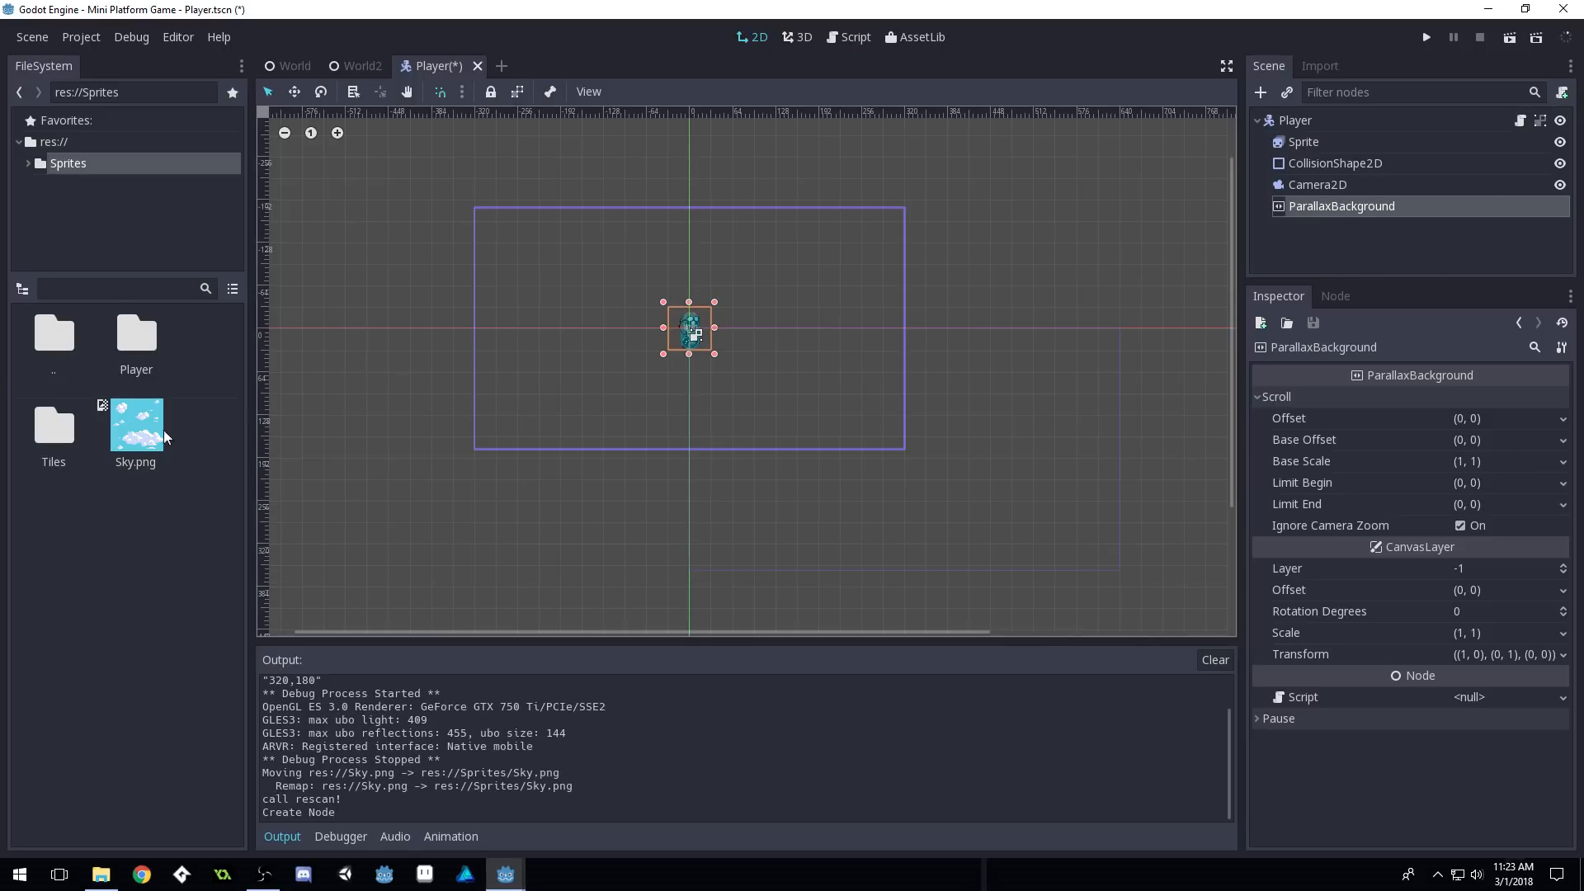
Add Sky.png as a sprite child of ParallaxBackground and select the new Sky node
{"action": "left_click_drag", "start_coordinate": [165, 437], "coordinate": [905, 547]}
{"action": "scroll", "coordinate": [633, 186], "scroll_direction": "down", "scroll_amount": 10}
{"action": "left_click", "coordinate": [1364, 228]}
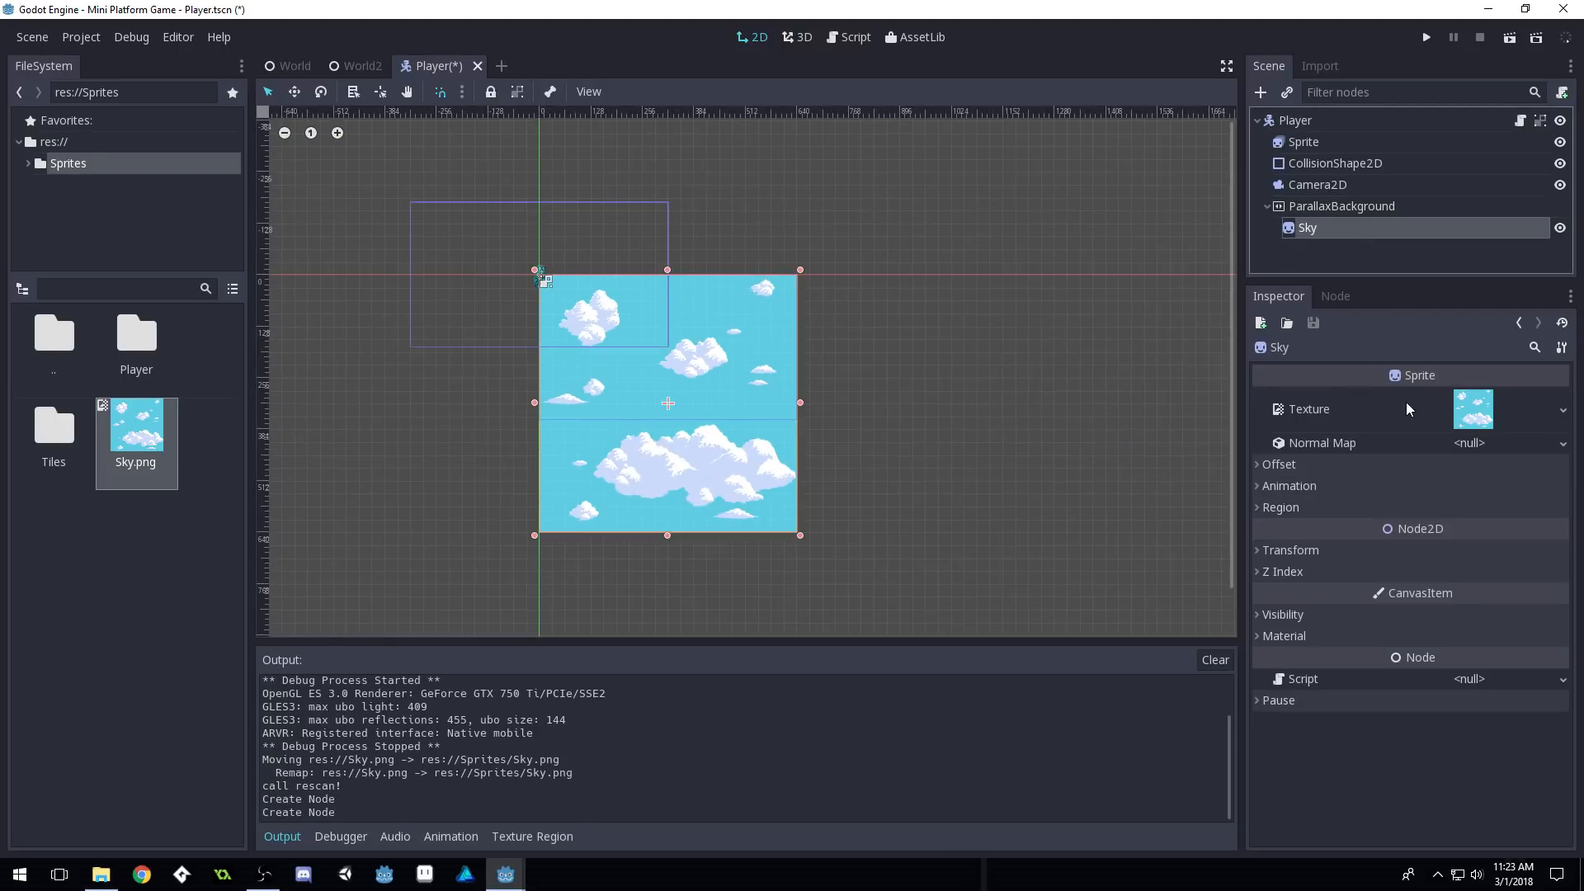
Turn off Centered for the Sky sprite and expand its Offset and Transform properties
{"action": "left_click", "coordinate": [1351, 205]}
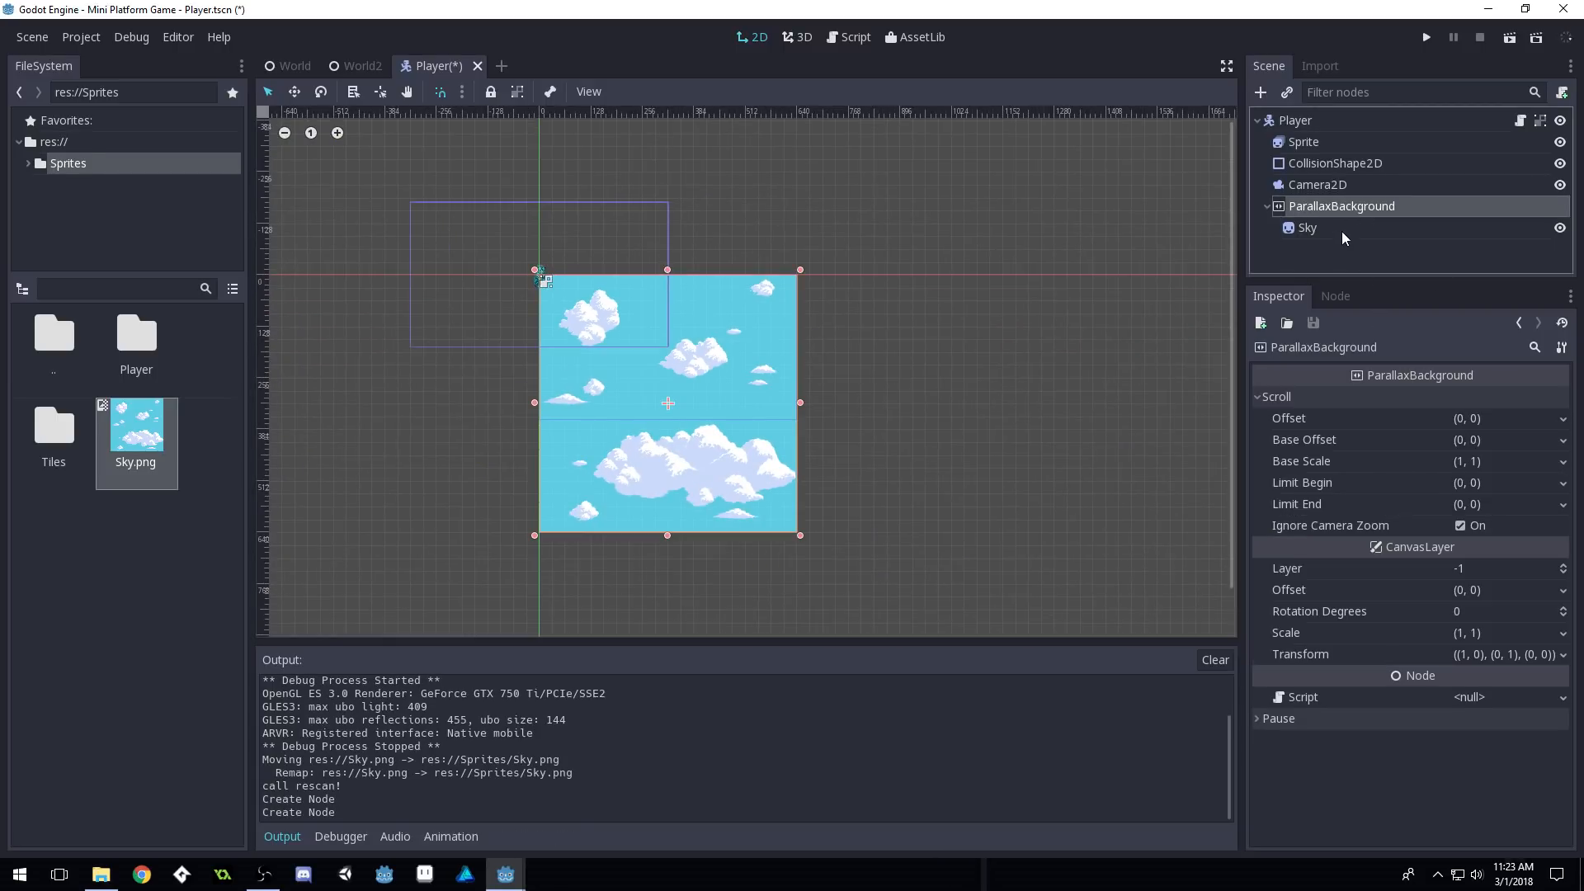
{"action": "left_click", "coordinate": [1342, 229]}
{"action": "left_click", "coordinate": [1262, 467]}
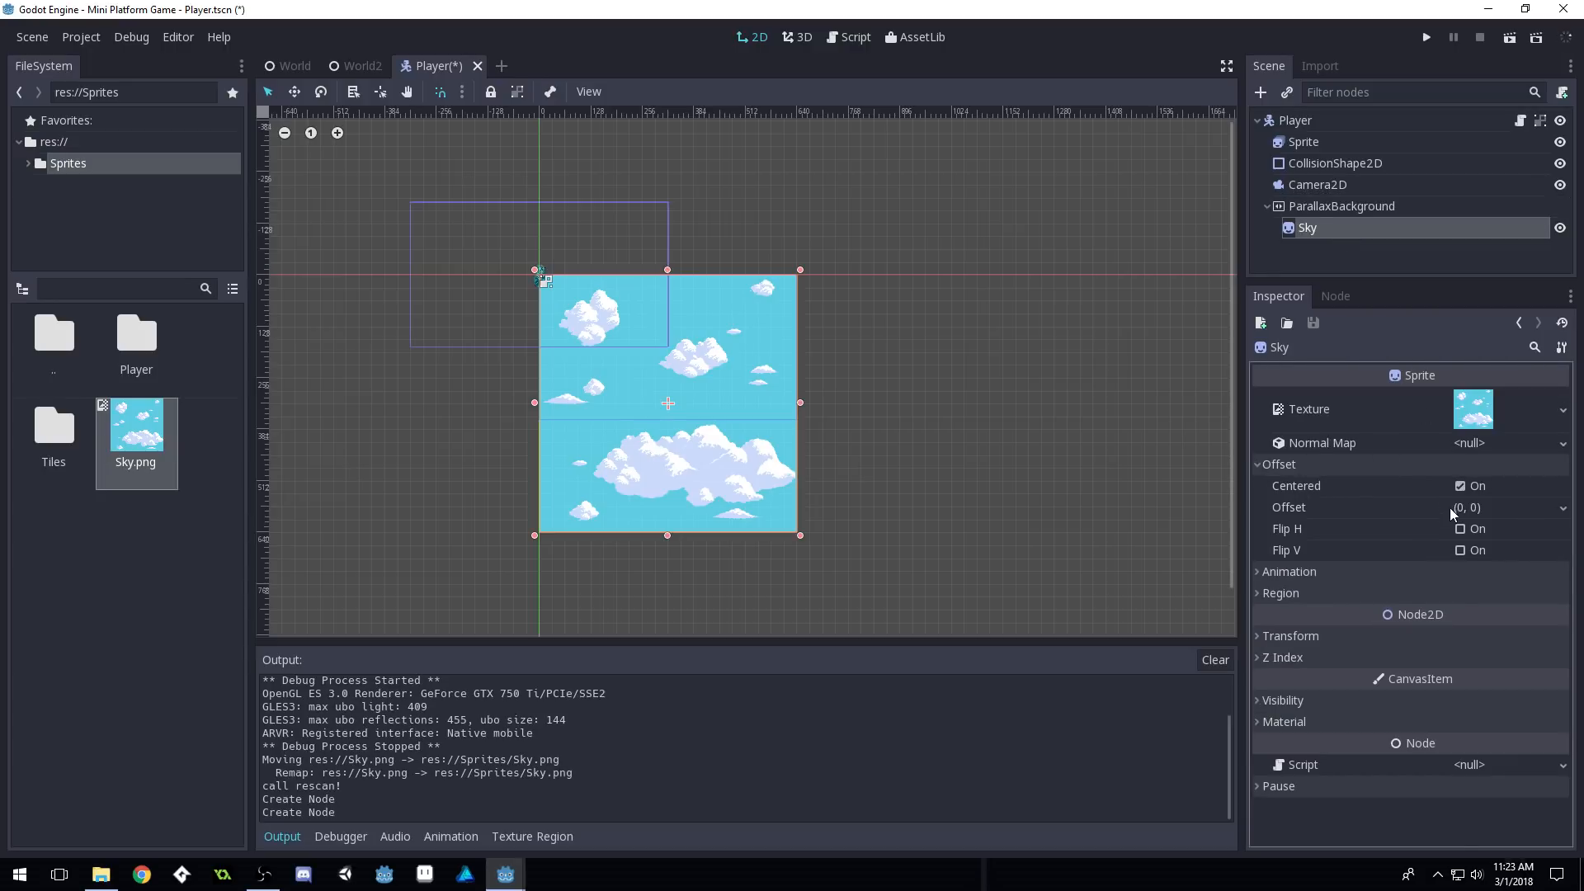
{"action": "left_click", "coordinate": [1267, 638]}
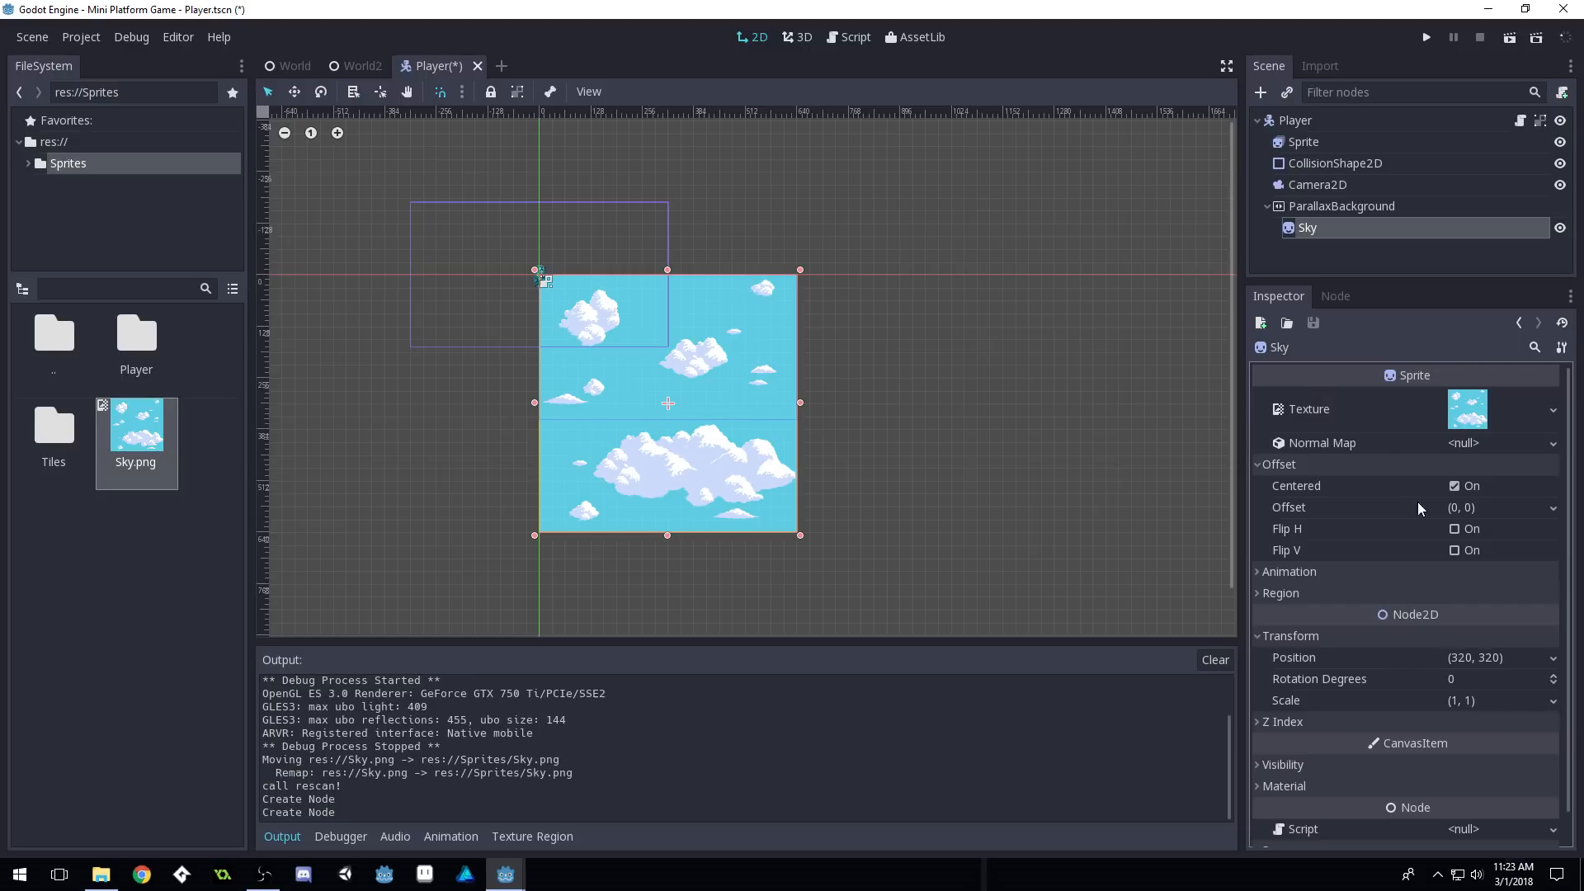
{"action": "left_click", "coordinate": [1454, 486]}
Set the Sky sprite's position to (0, 0) and save the Player scene
{"action": "left_click", "coordinate": [1472, 659]}
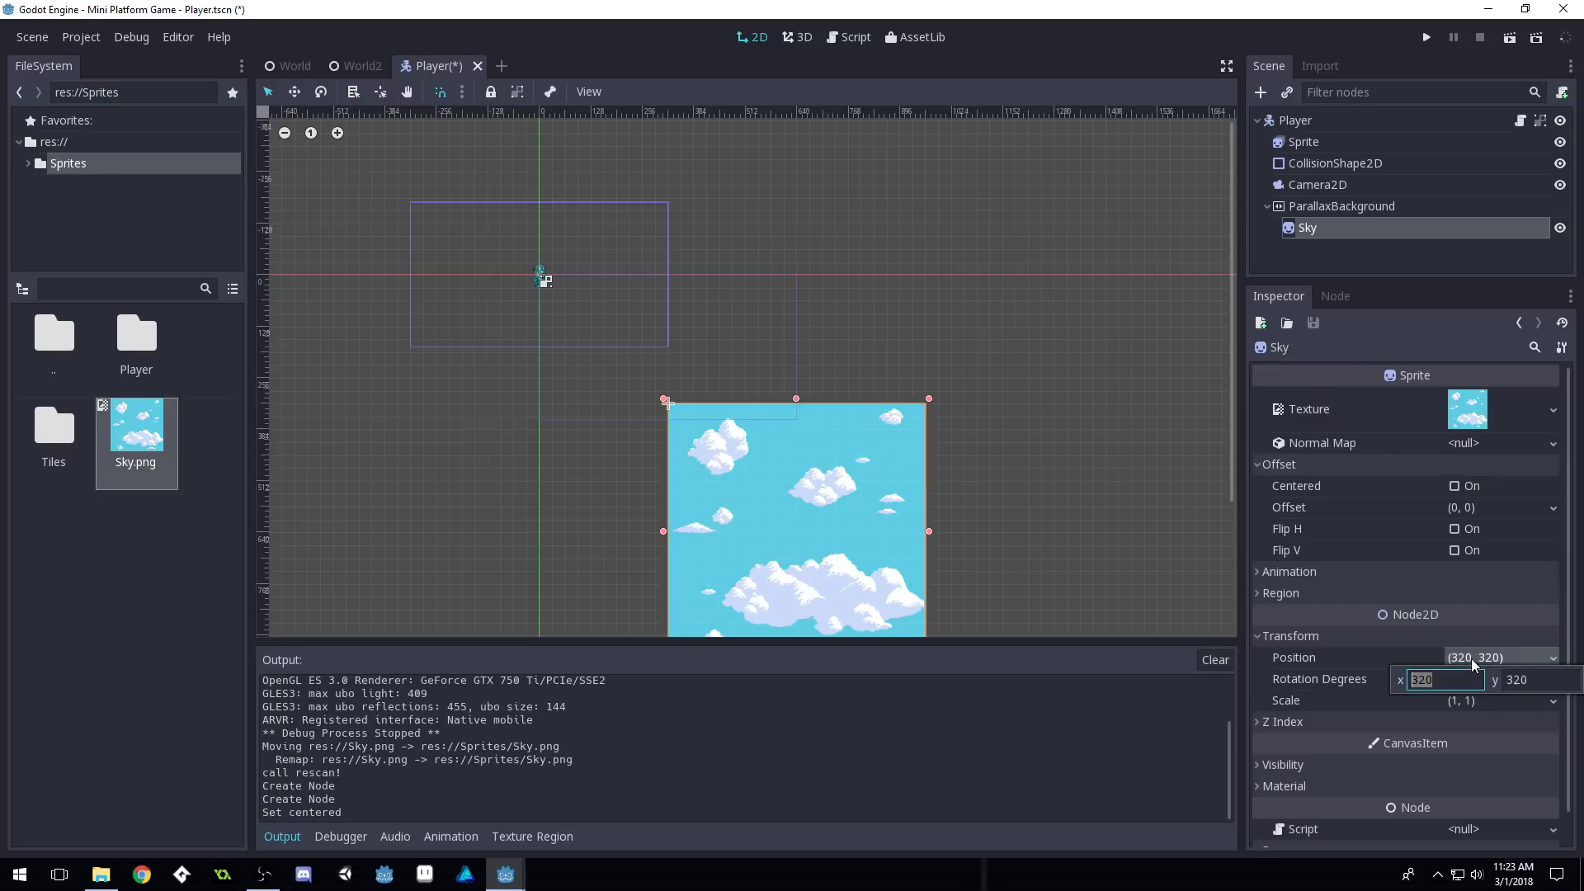
{"action": "type", "text": "0"}
{"action": "key", "text": "Tab"}
{"action": "type", "text": "0"}
{"action": "key", "text": "Tab"}
{"action": "key", "text": "Return"}
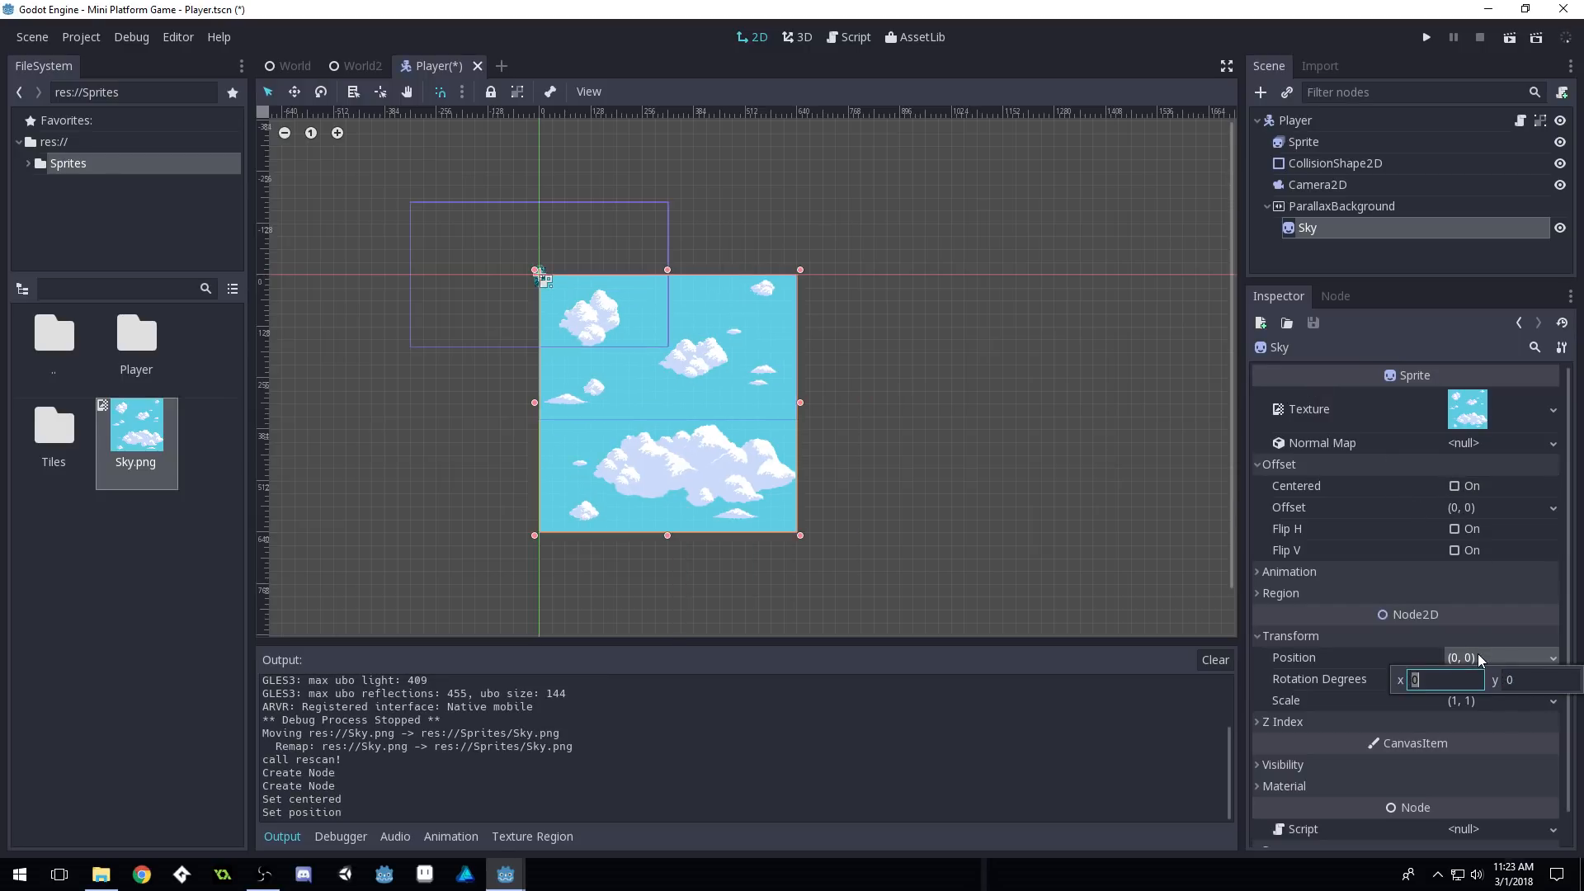
{"action": "left_click", "coordinate": [782, 239]}
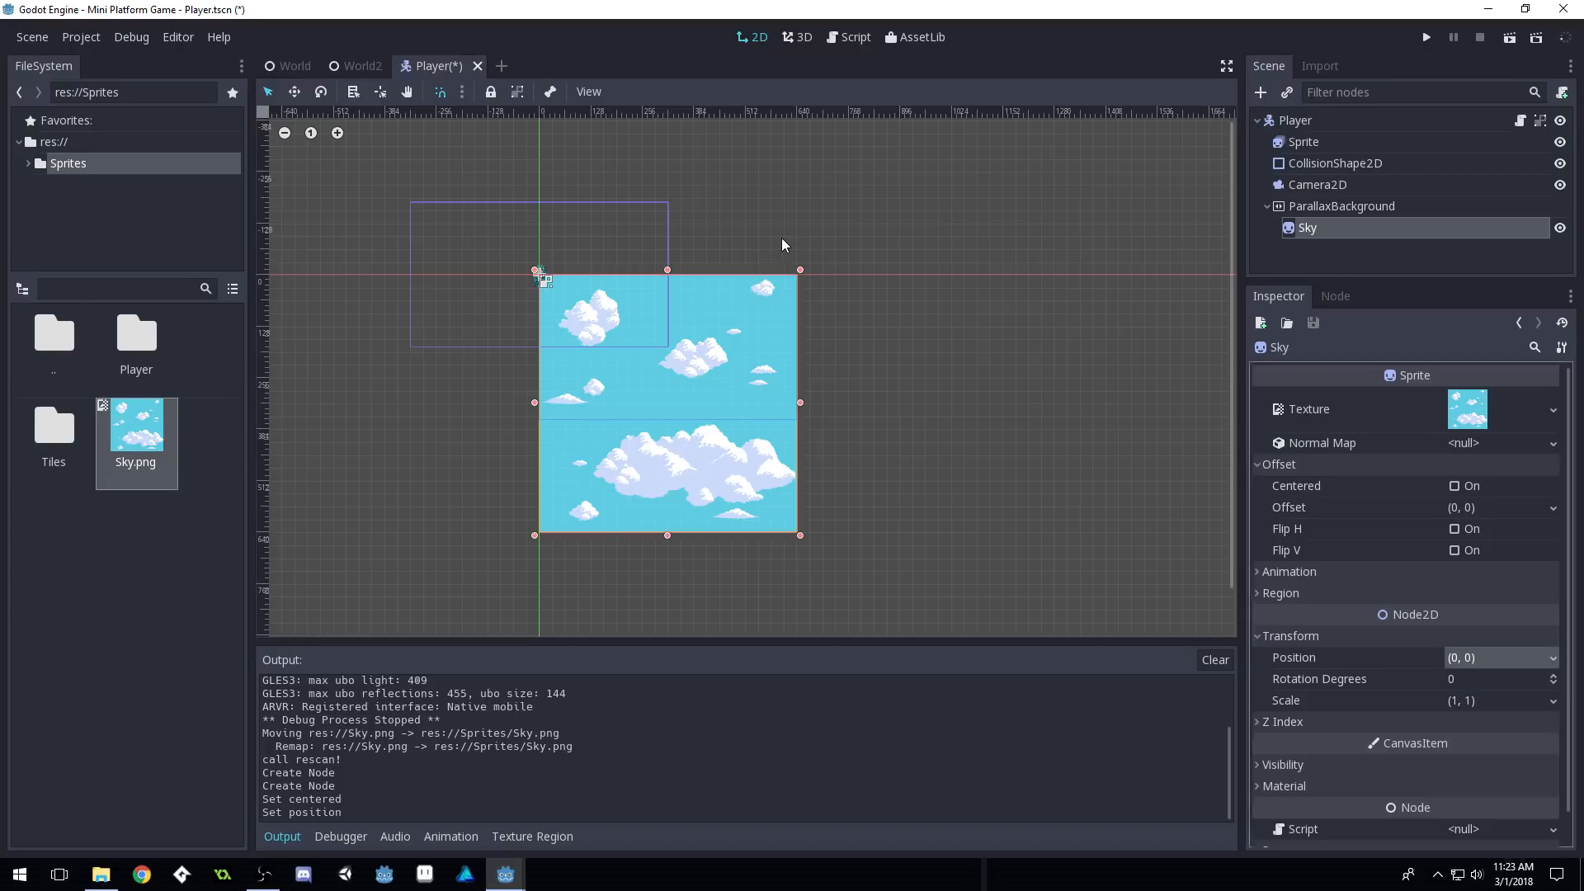
{"action": "scroll", "coordinate": [768, 246], "scroll_direction": "down", "scroll_amount": 2}
{"action": "scroll", "coordinate": [665, 300], "scroll_direction": "up", "scroll_amount": 6}
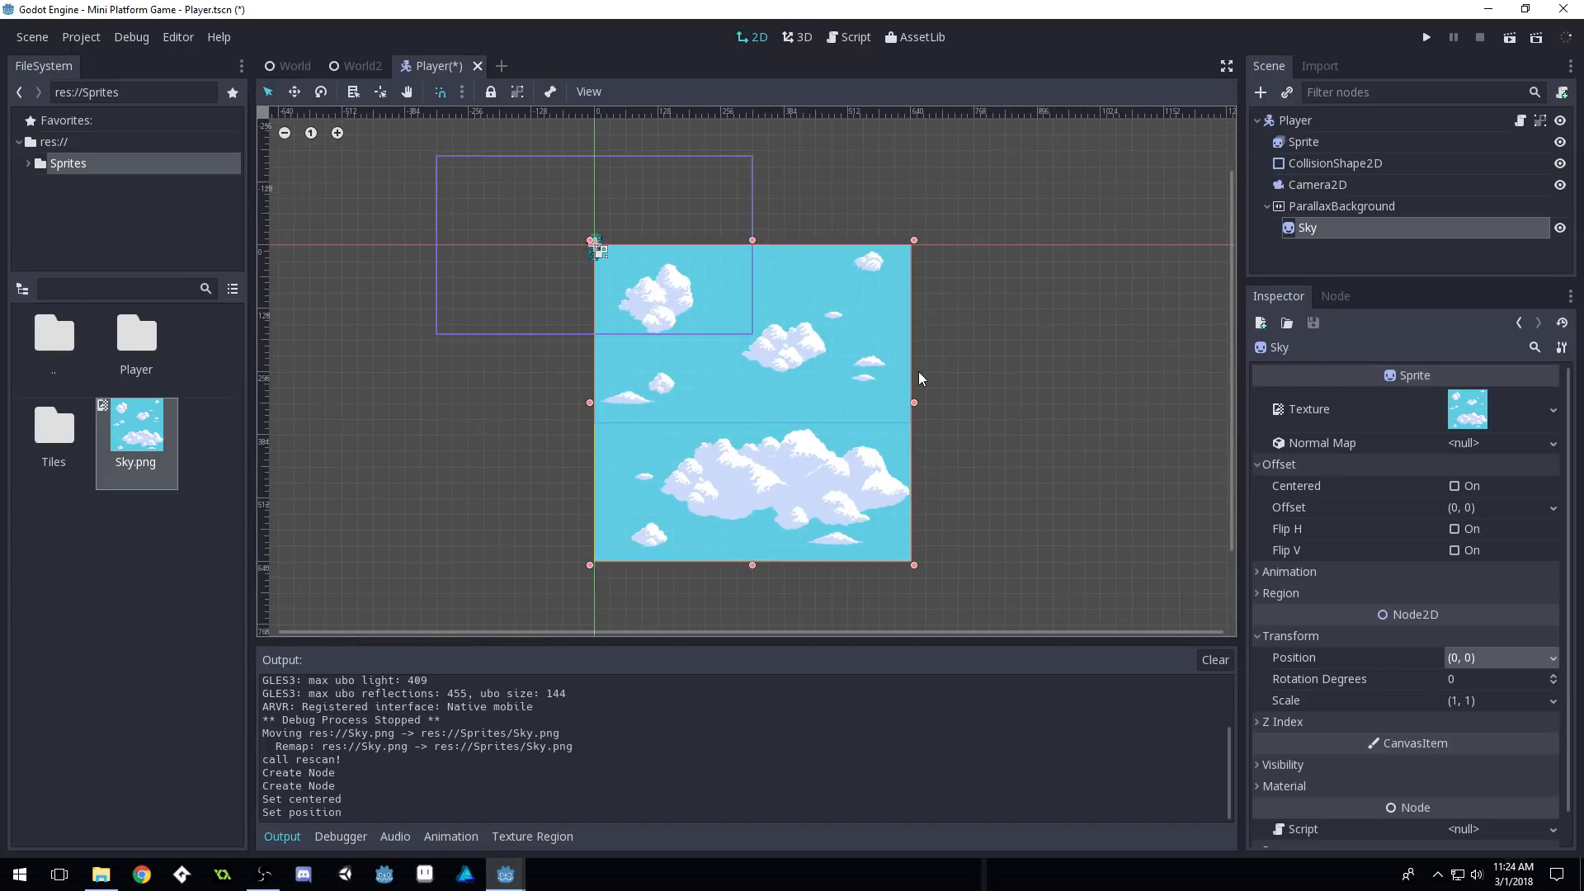
{"action": "key", "text": "ctrl+s"}
Reimport Sky.png with the 2D Pixel texture preset and save the scene
{"action": "left_click", "coordinate": [1342, 207]}
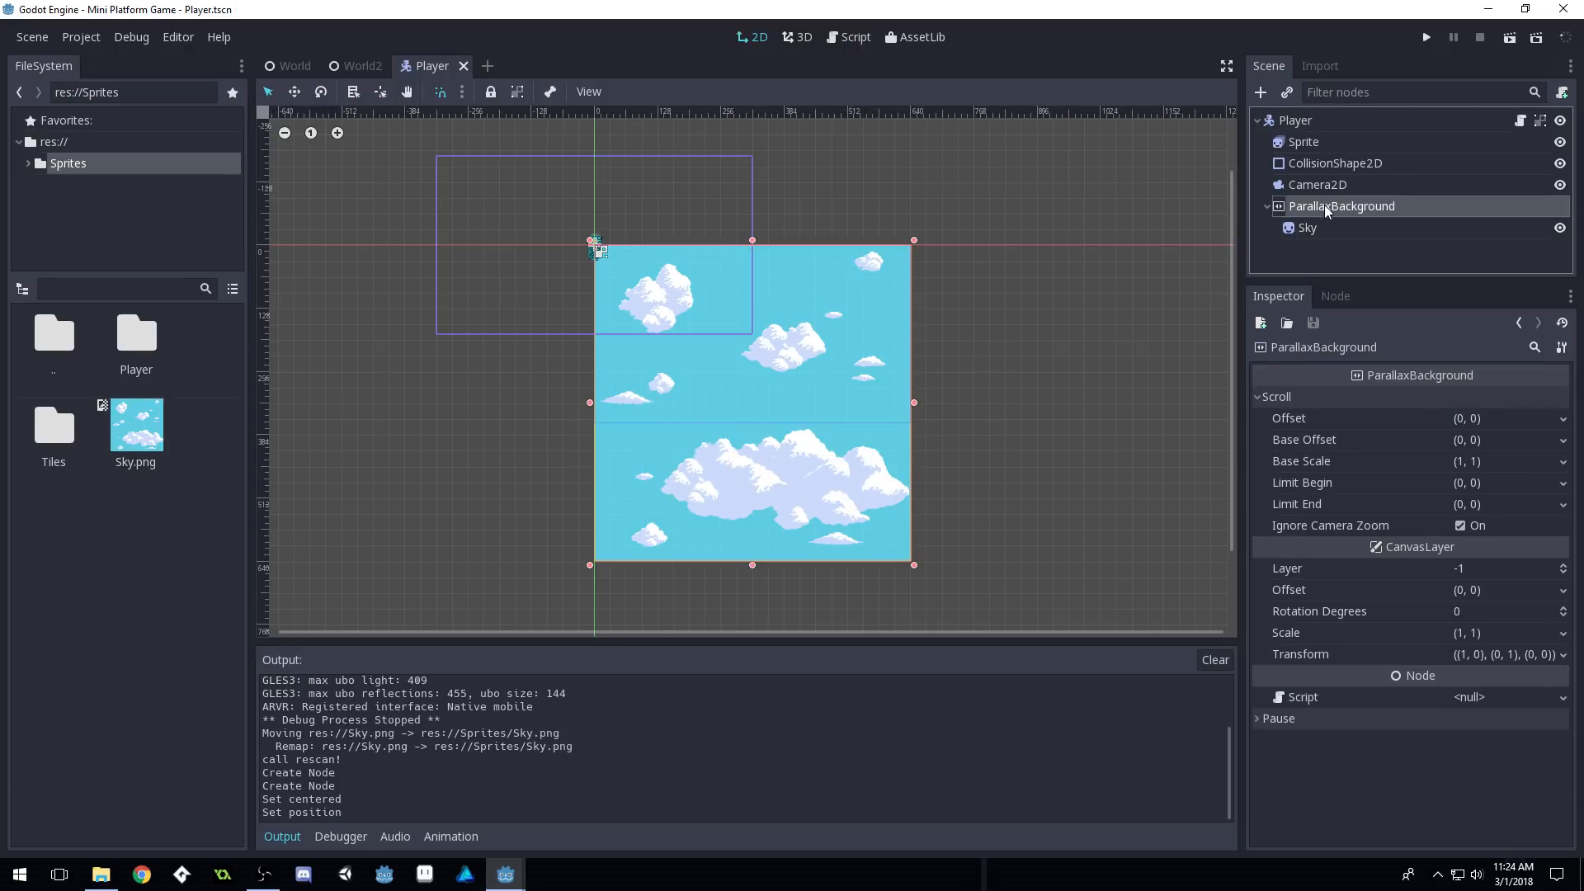
{"action": "left_click", "coordinate": [1339, 230]}
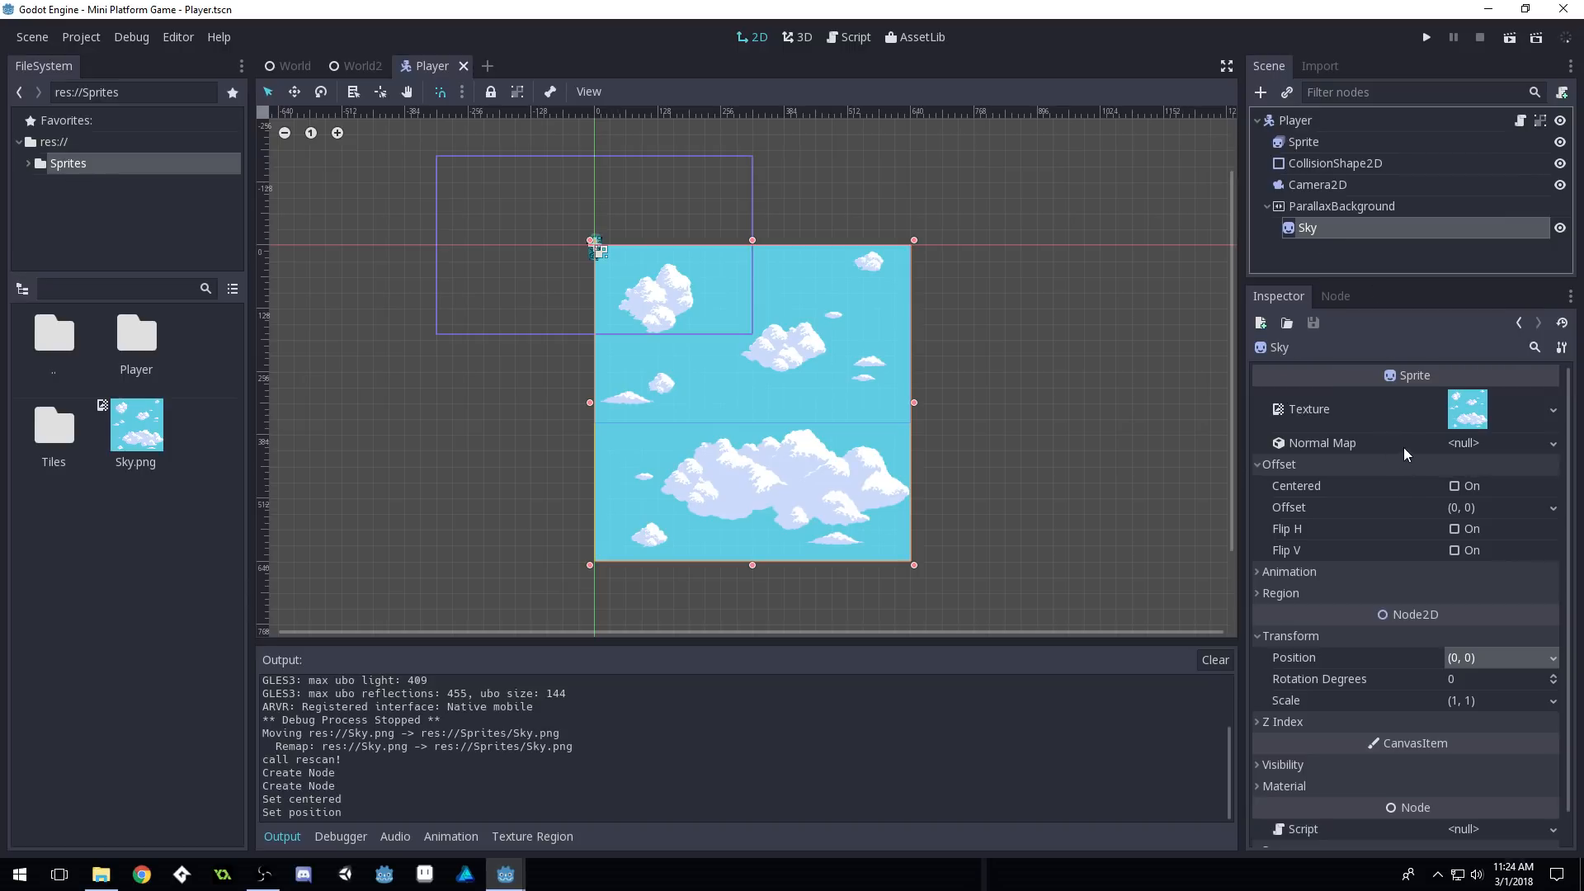
{"action": "scroll", "coordinate": [894, 511], "scroll_direction": "up", "scroll_amount": 5}
{"action": "scroll", "coordinate": [895, 512], "scroll_direction": "up", "scroll_amount": 8}
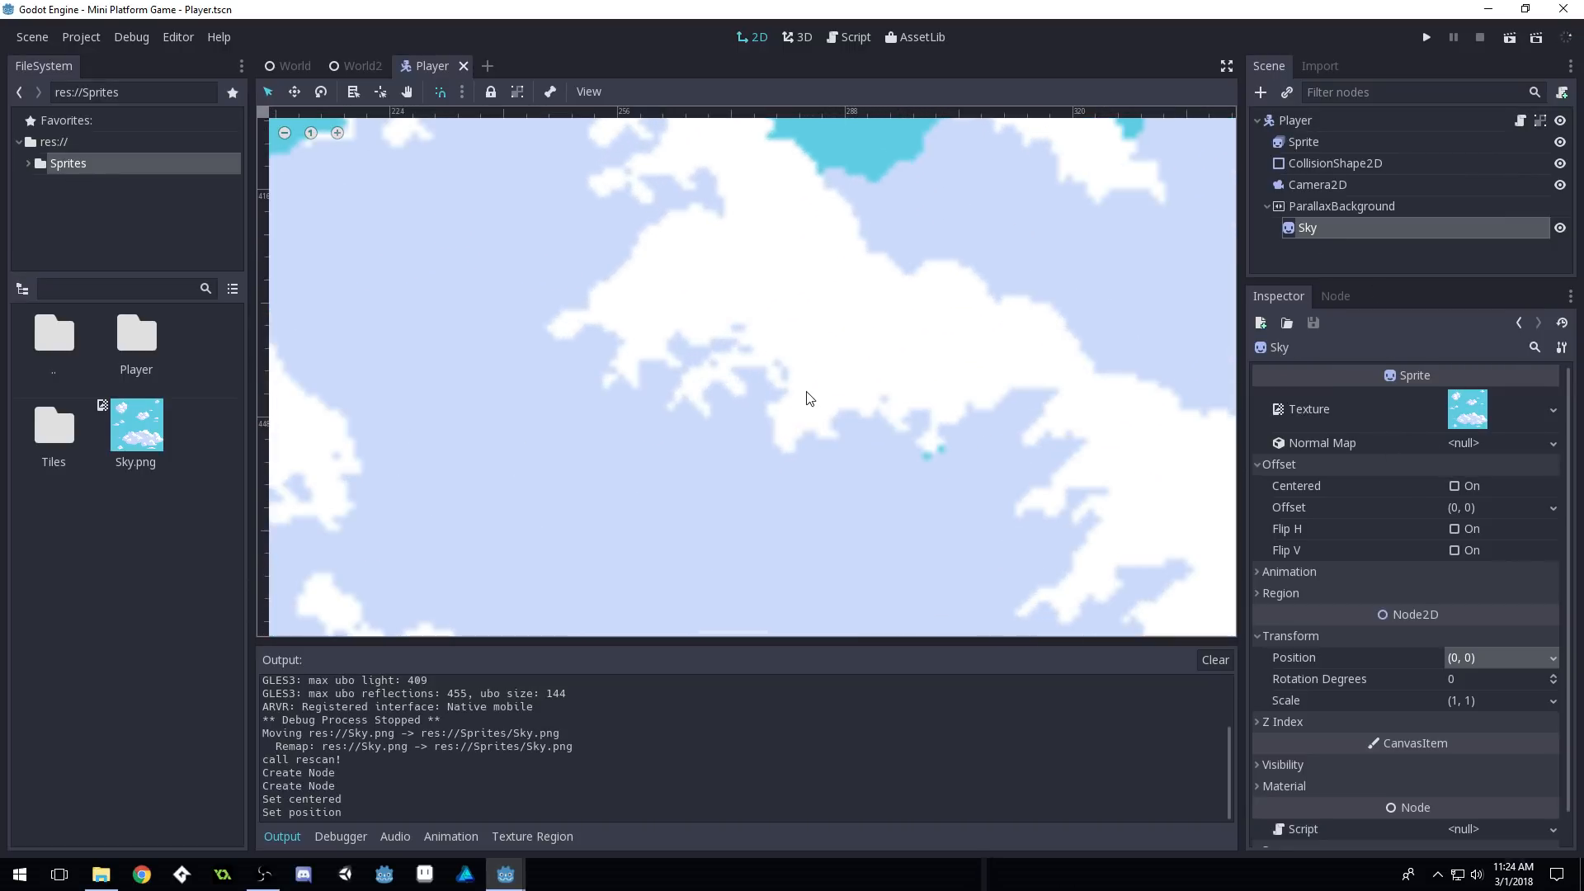
{"action": "scroll", "coordinate": [810, 400], "scroll_direction": "down", "scroll_amount": 3}
{"action": "scroll", "coordinate": [817, 435], "scroll_direction": "down", "scroll_amount": 5}
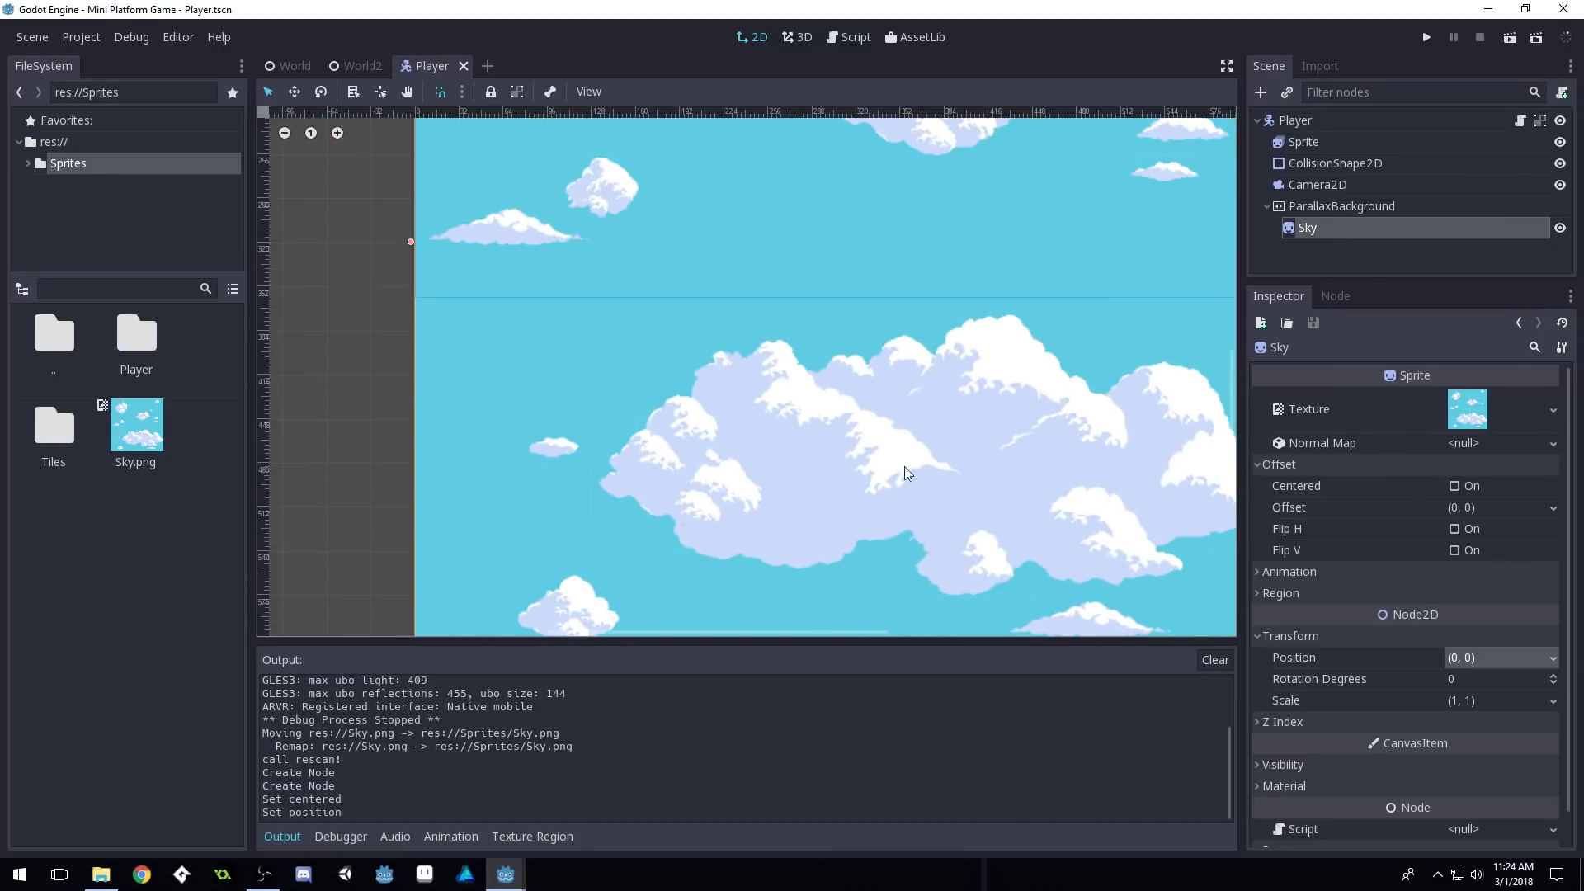
{"action": "left_click", "coordinate": [1322, 66]}
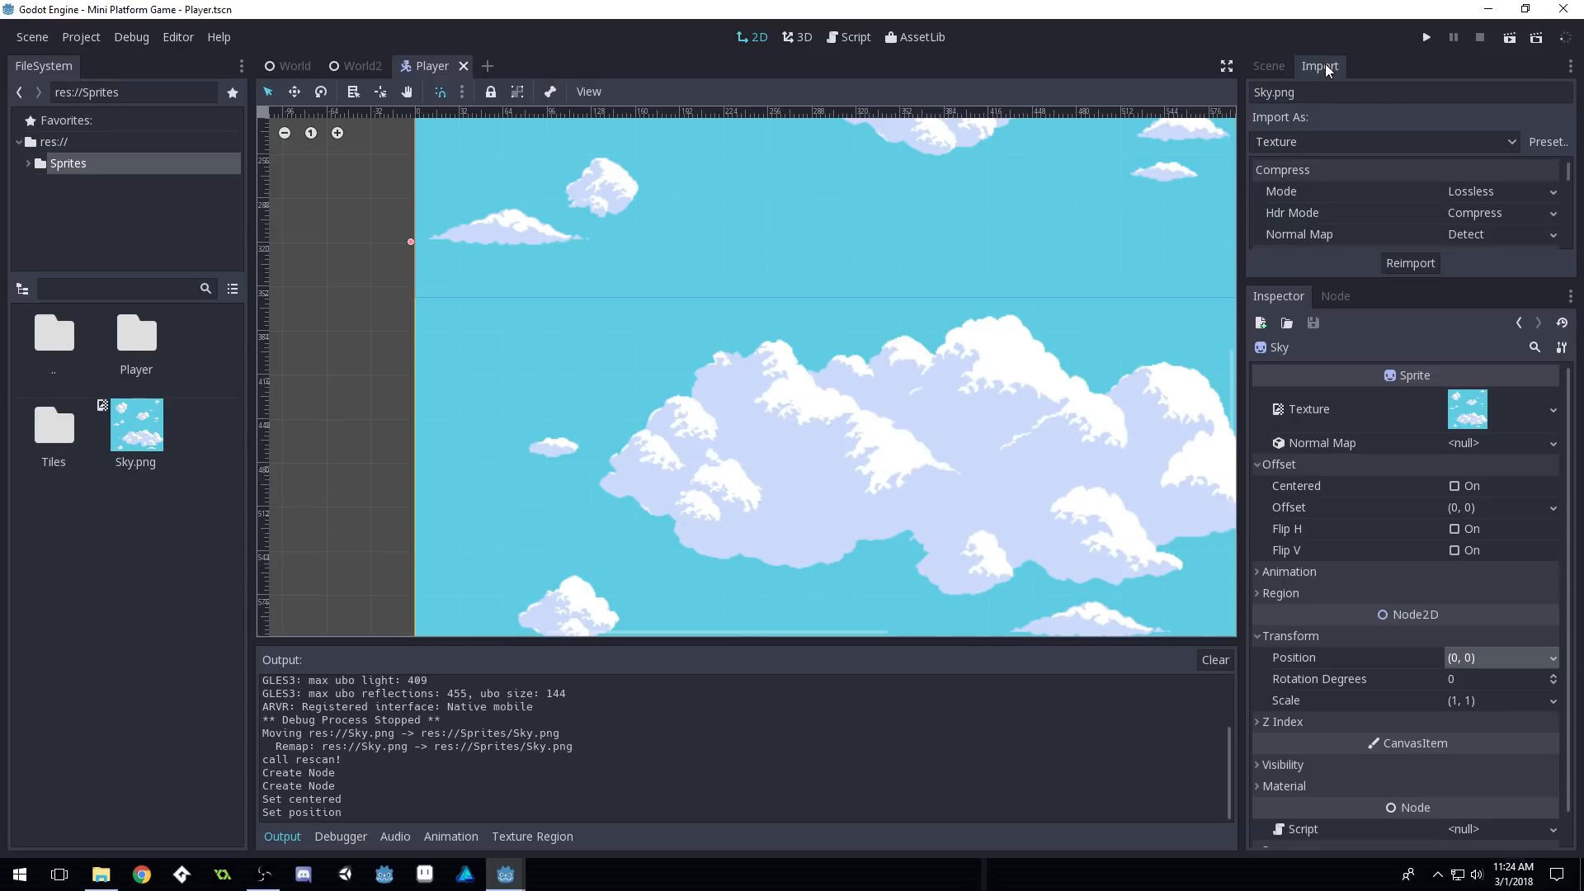
{"action": "left_click", "coordinate": [1548, 142]}
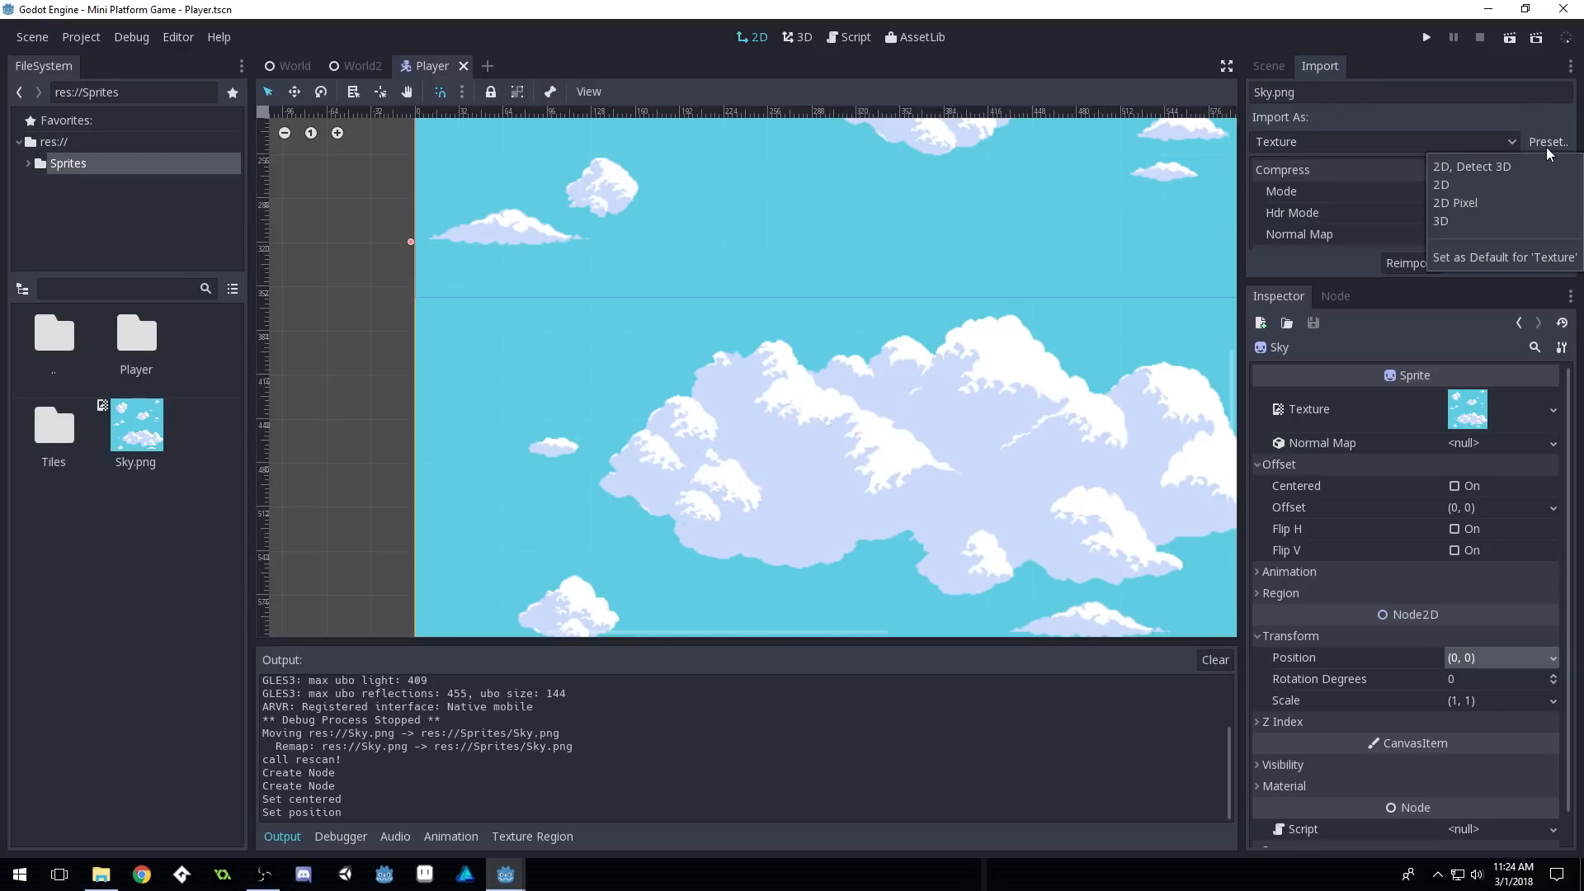
{"action": "left_click", "coordinate": [1459, 203]}
{"action": "left_click", "coordinate": [1411, 264]}
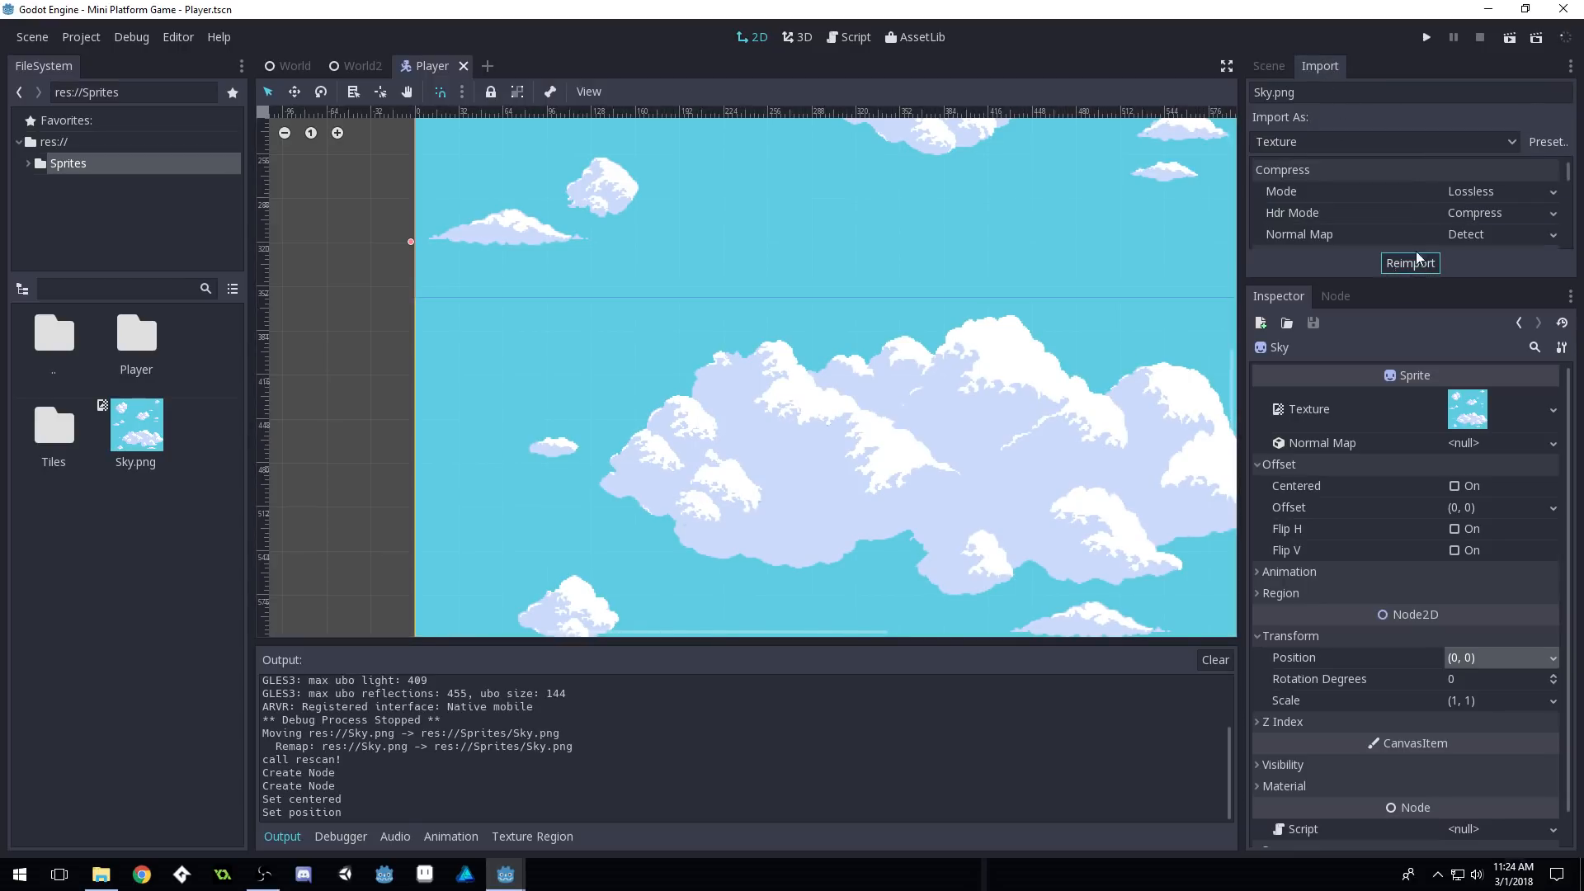
{"action": "scroll", "coordinate": [993, 418], "scroll_direction": "up", "scroll_amount": 8}
{"action": "key", "text": "ctrl+s"}
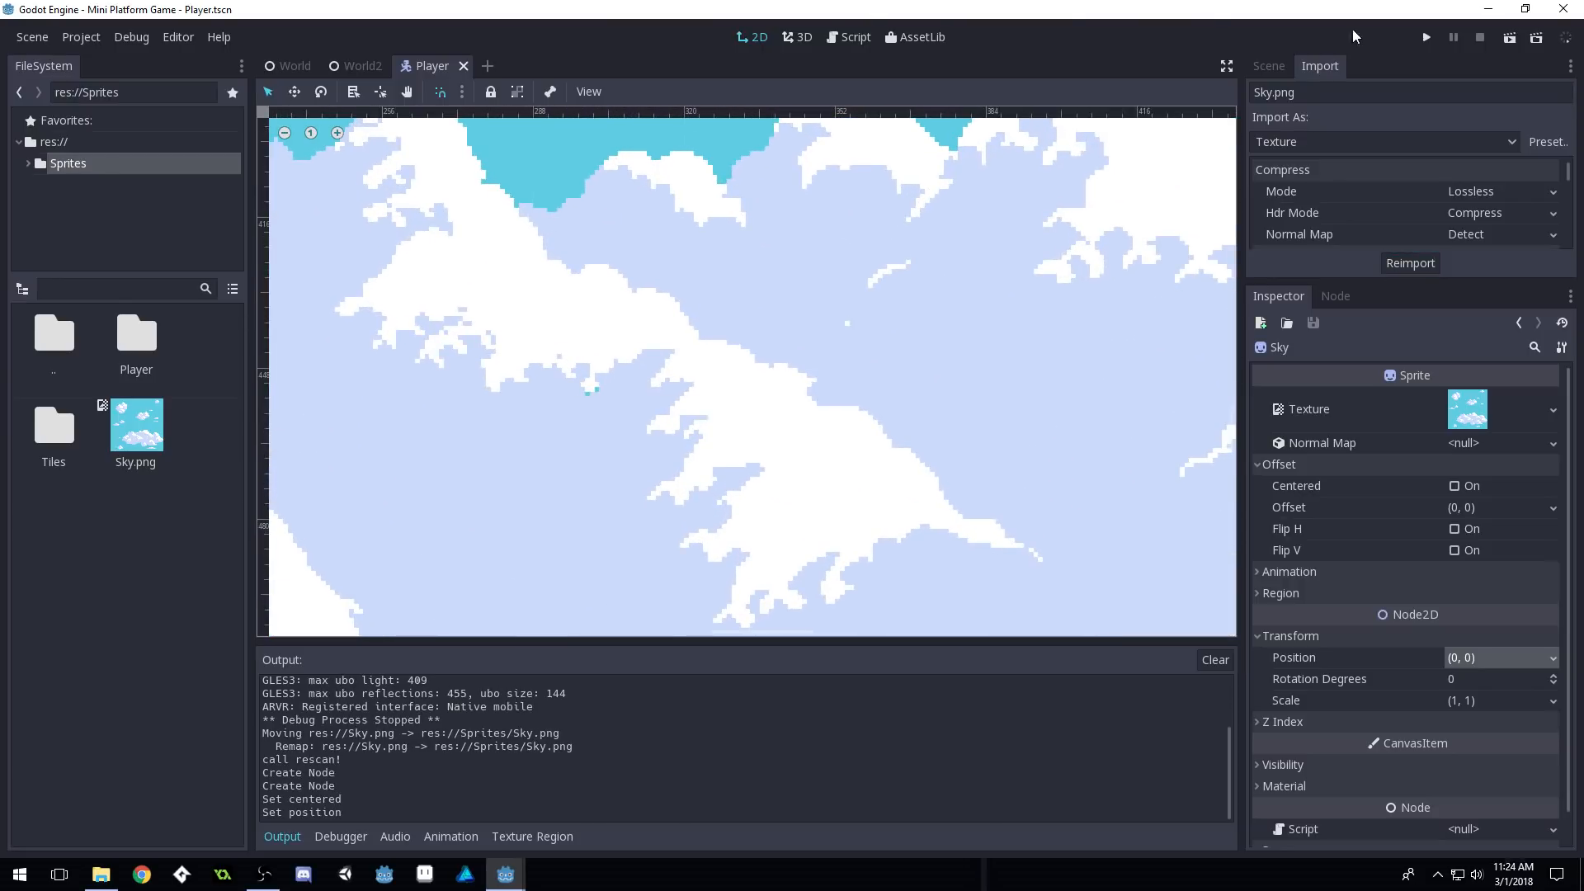
Run the project, move and jump the player around the level to check the sky background, and close the game
{"action": "left_click", "coordinate": [1426, 38]}
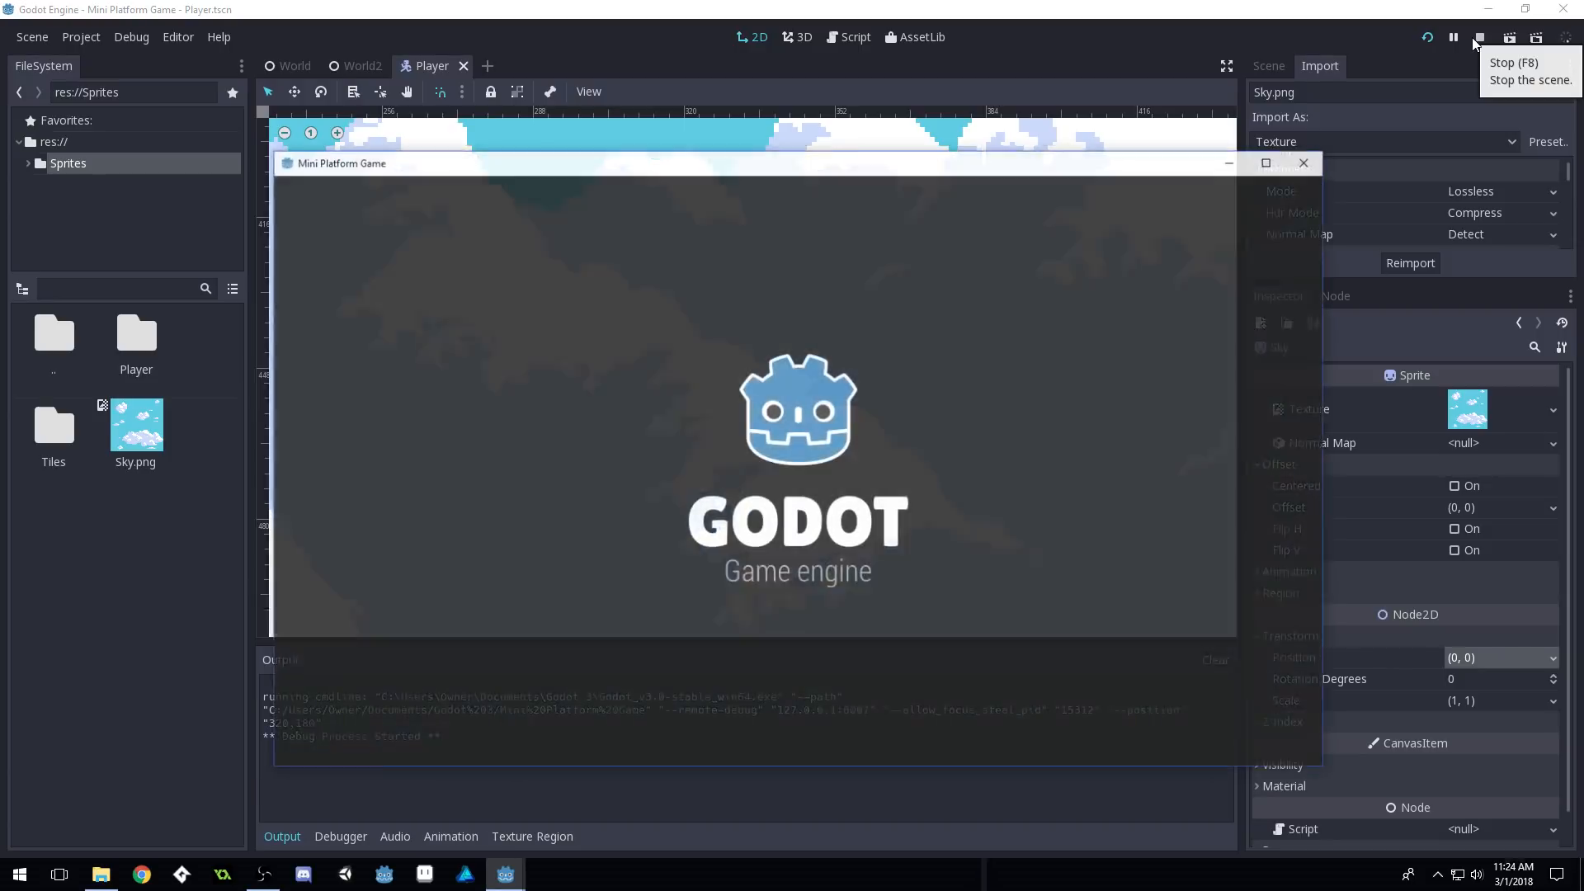
{"action": "key", "text": "Up"}
{"action": "key", "text": "Left"}
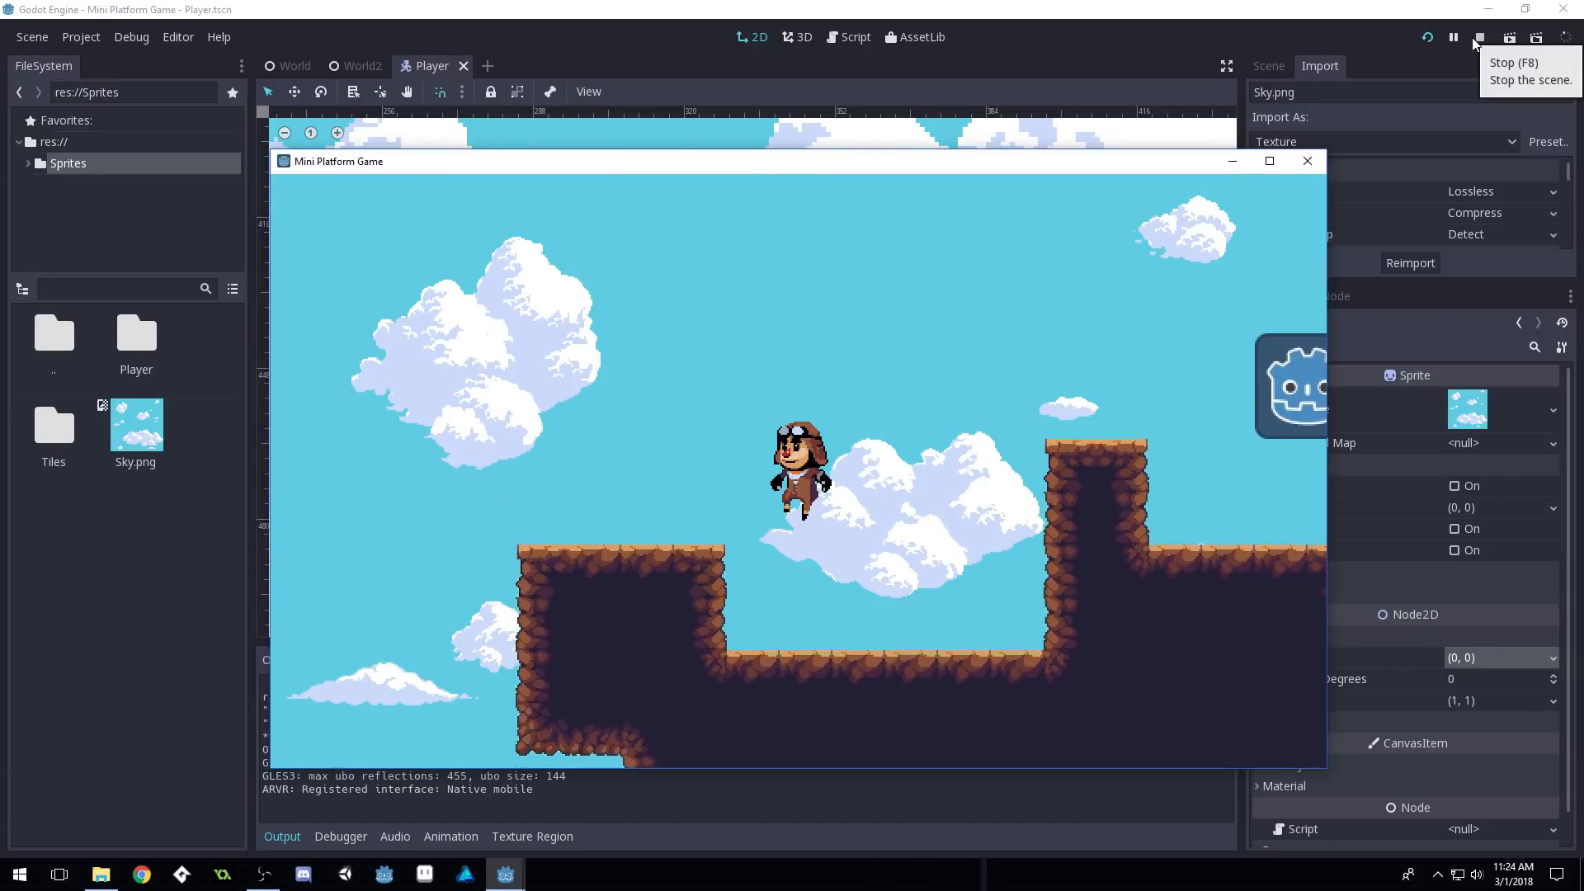
{"action": "key", "text": "Right"}
{"action": "key", "text": "Right"}
{"action": "key", "text": "Up"}
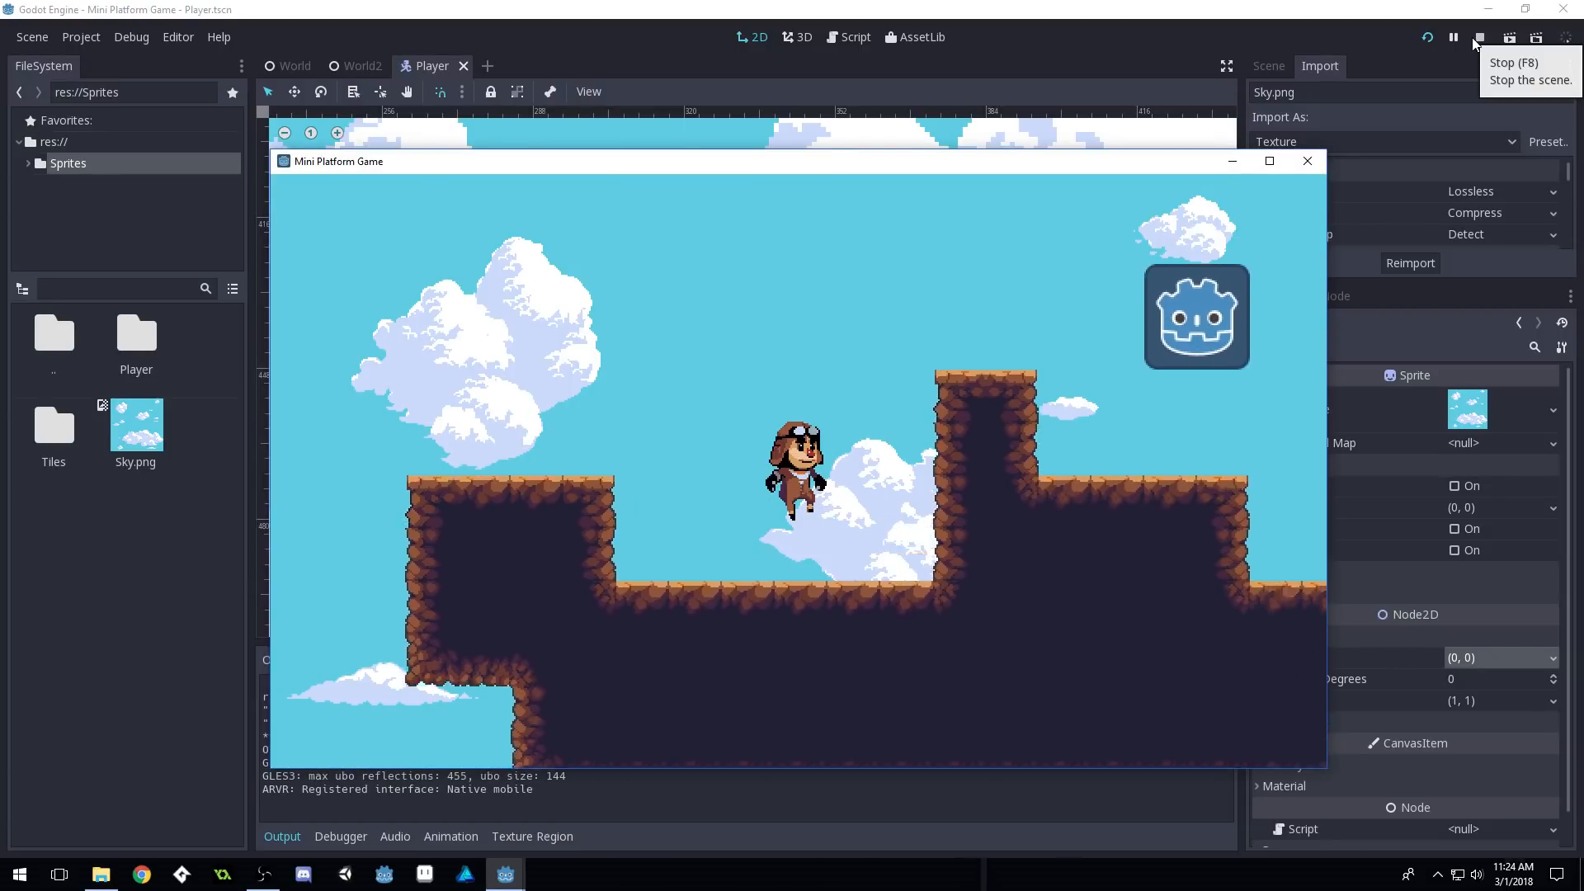
{"action": "key", "text": "Left"}
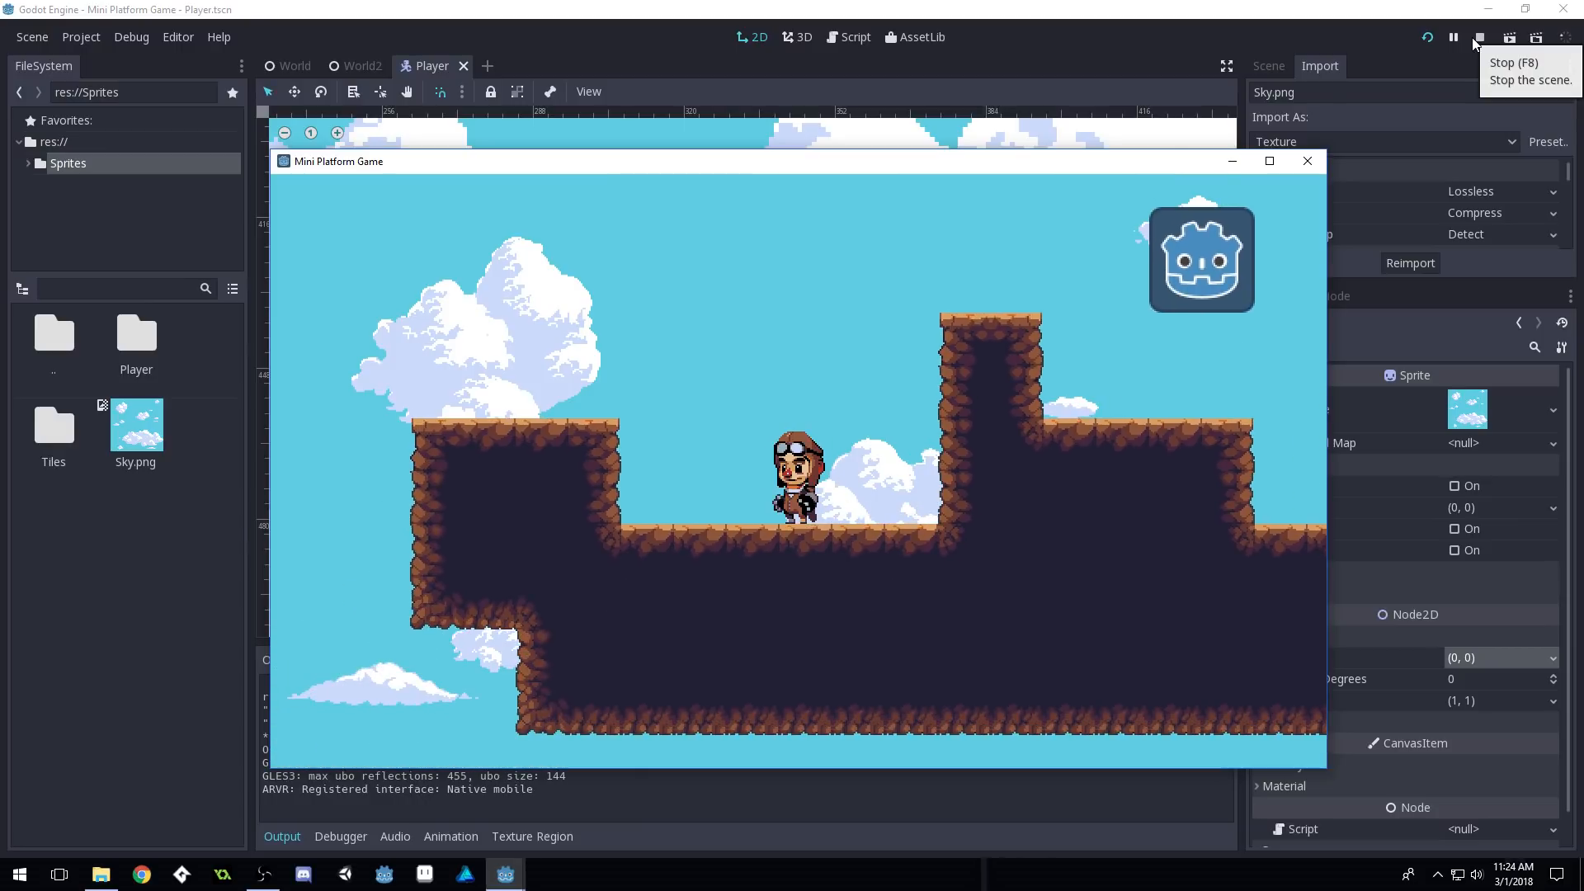
{"action": "key", "text": "Left"}
{"action": "key", "text": "Up"}
{"action": "key", "text": "Right"}
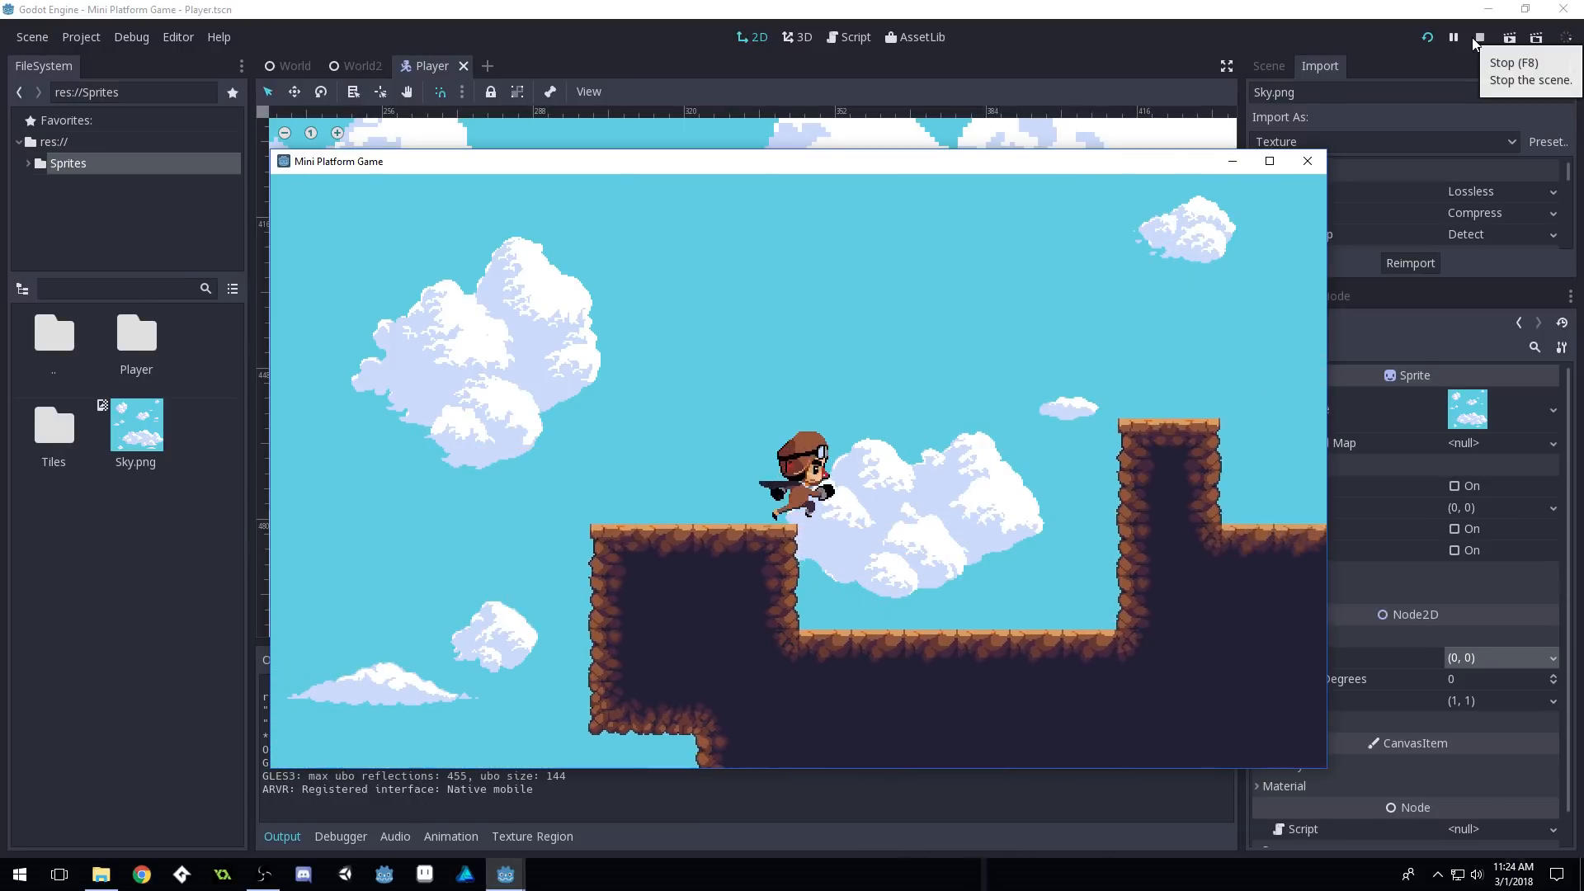
{"action": "key", "text": "Up"}
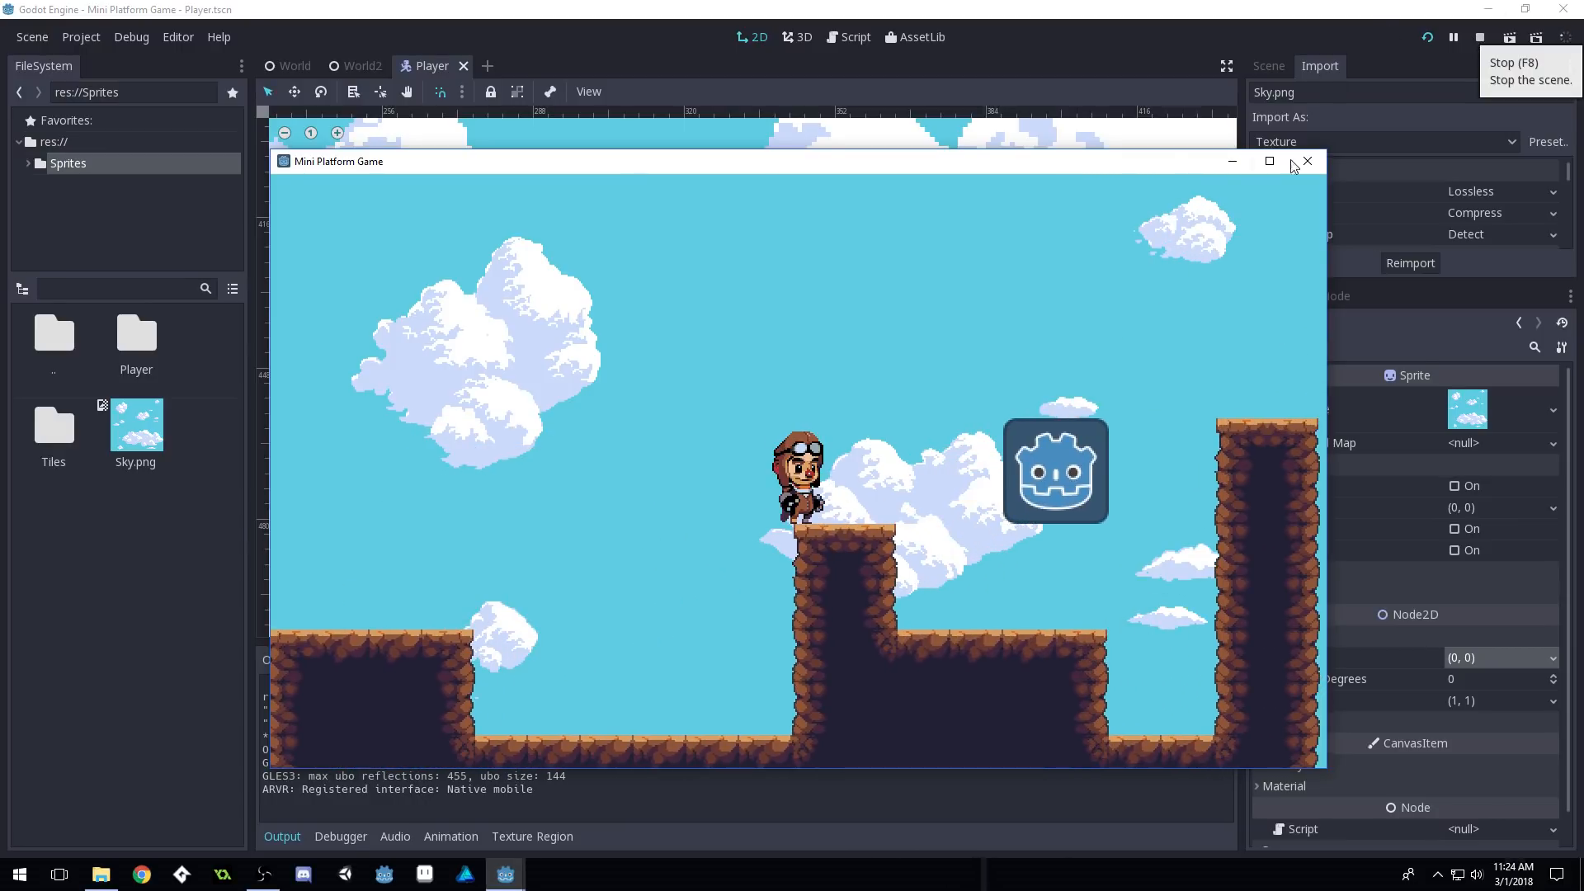
{"action": "left_click", "coordinate": [1306, 161]}
Try a scroll offset of (0.5, 0.5) on the ParallaxBackground node
{"action": "scroll", "coordinate": [743, 363], "scroll_direction": "down", "scroll_amount": 8}
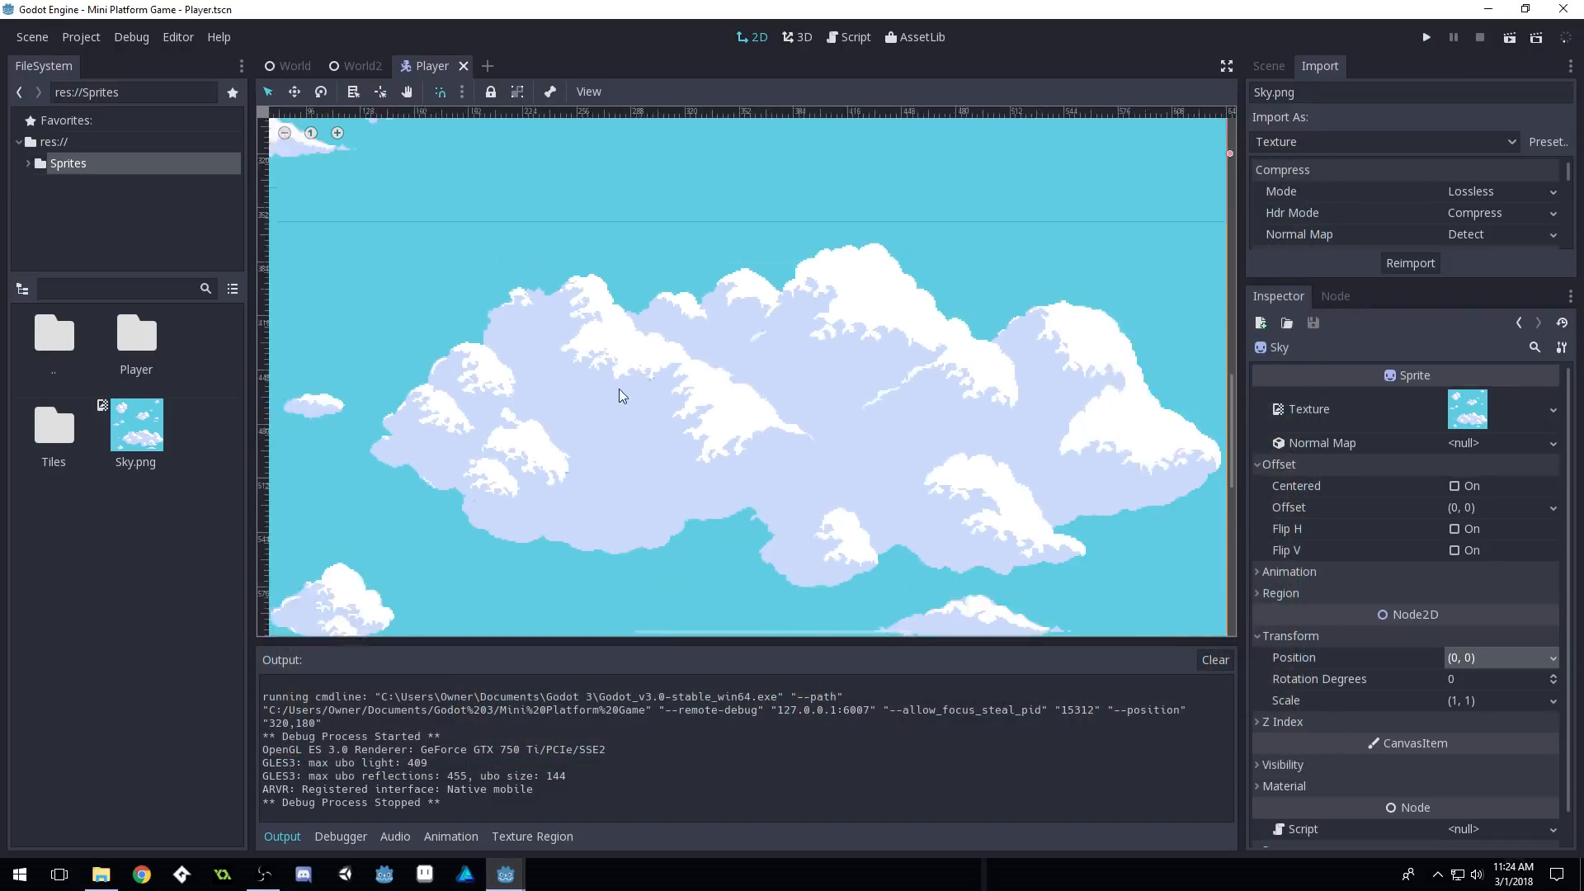
{"action": "scroll", "coordinate": [1056, 431], "scroll_direction": "down", "scroll_amount": 4}
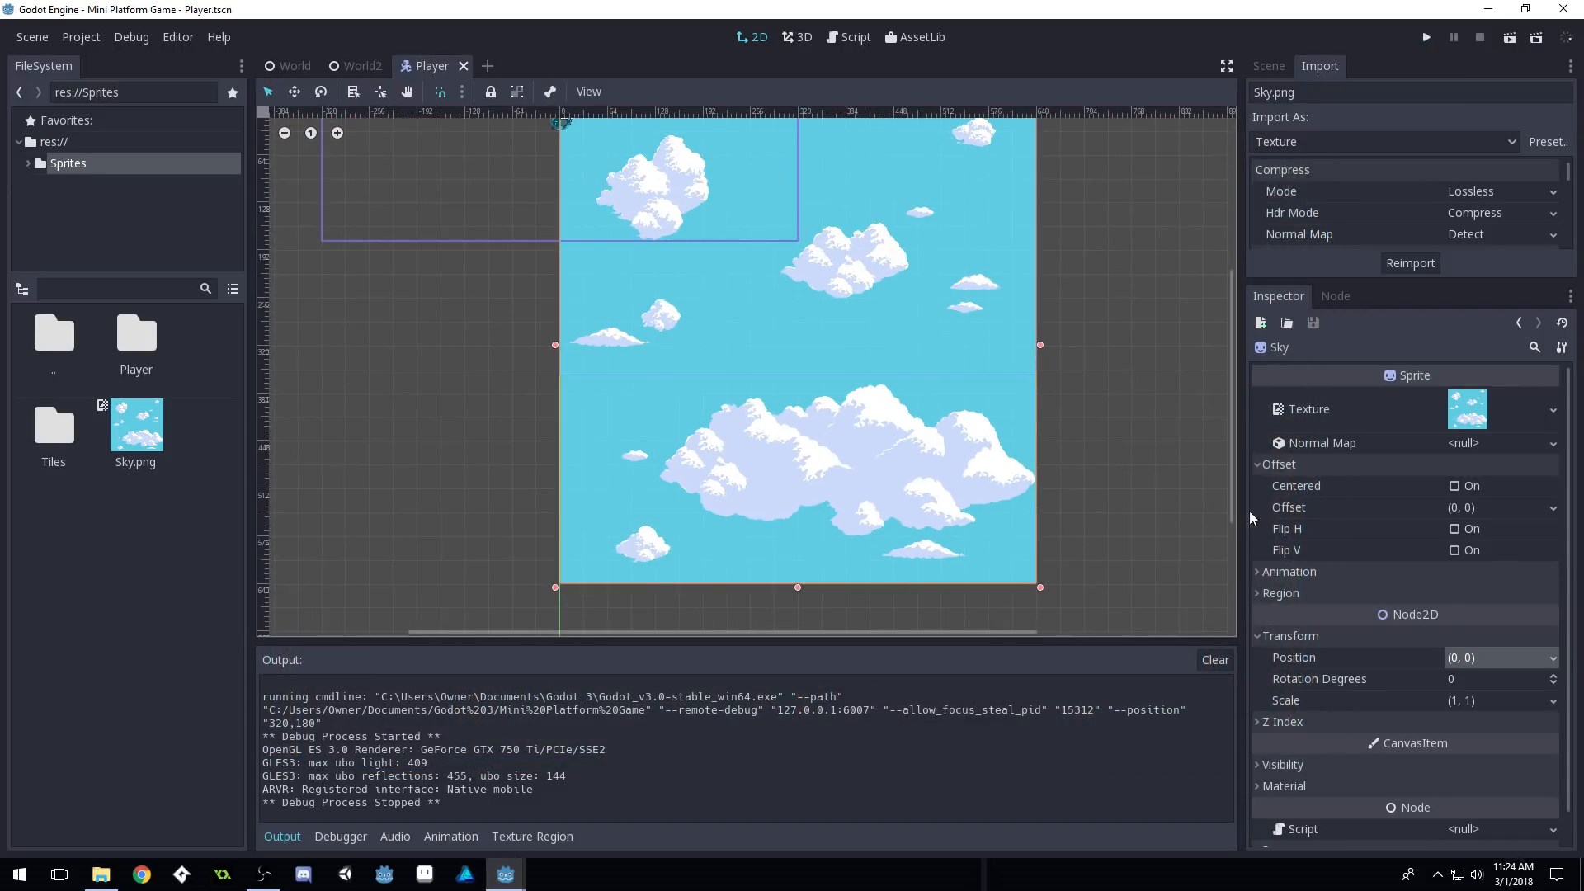
{"action": "scroll", "coordinate": [749, 406], "scroll_direction": "up", "scroll_amount": 1}
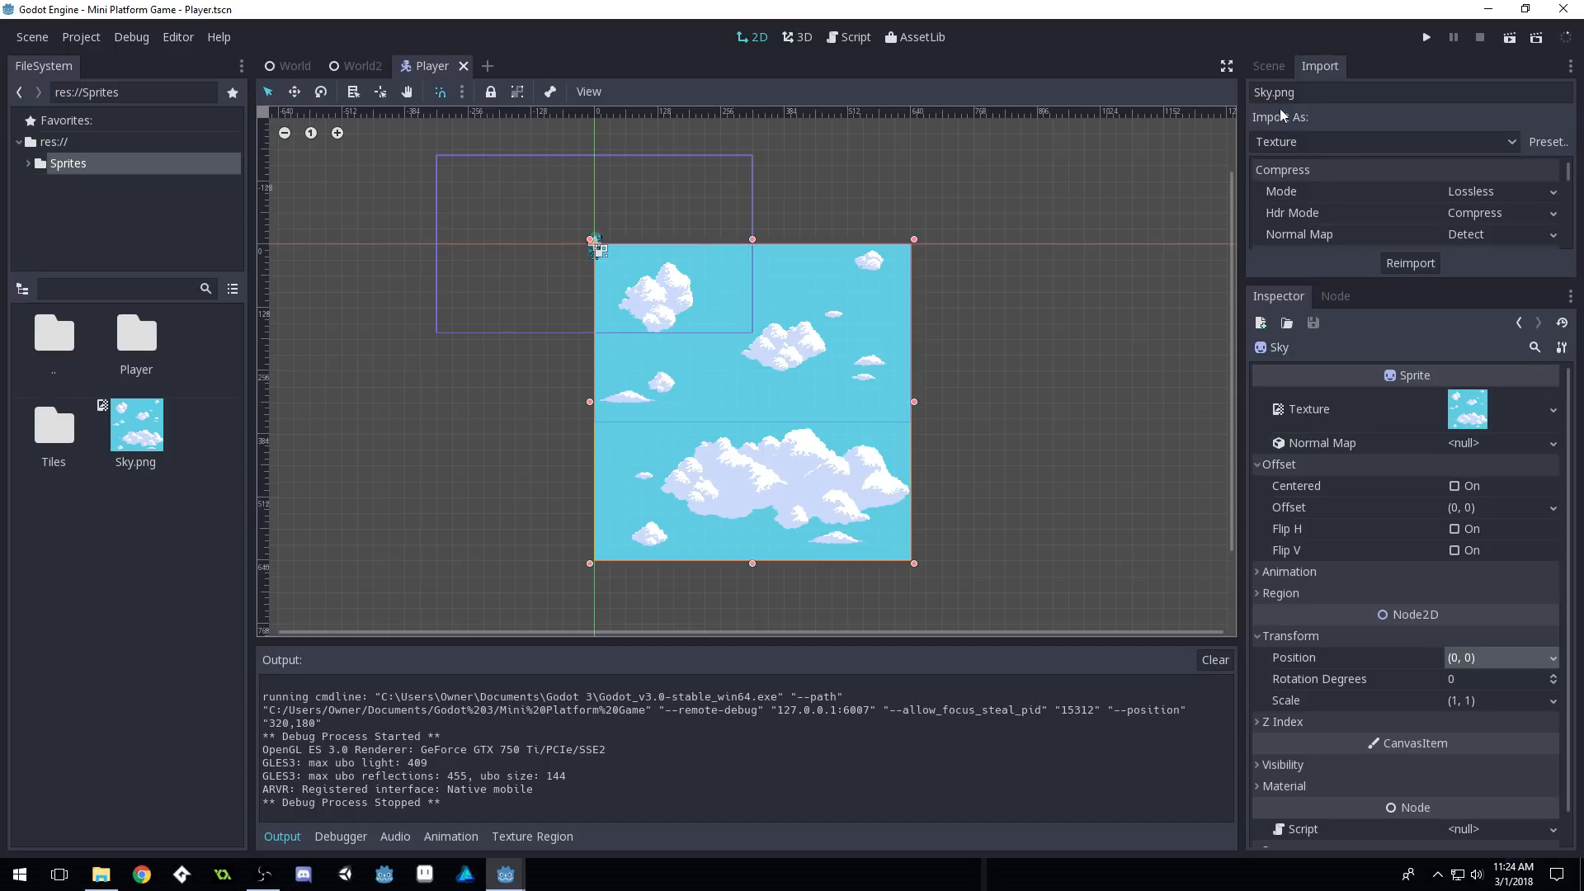
{"action": "left_click", "coordinate": [1278, 67]}
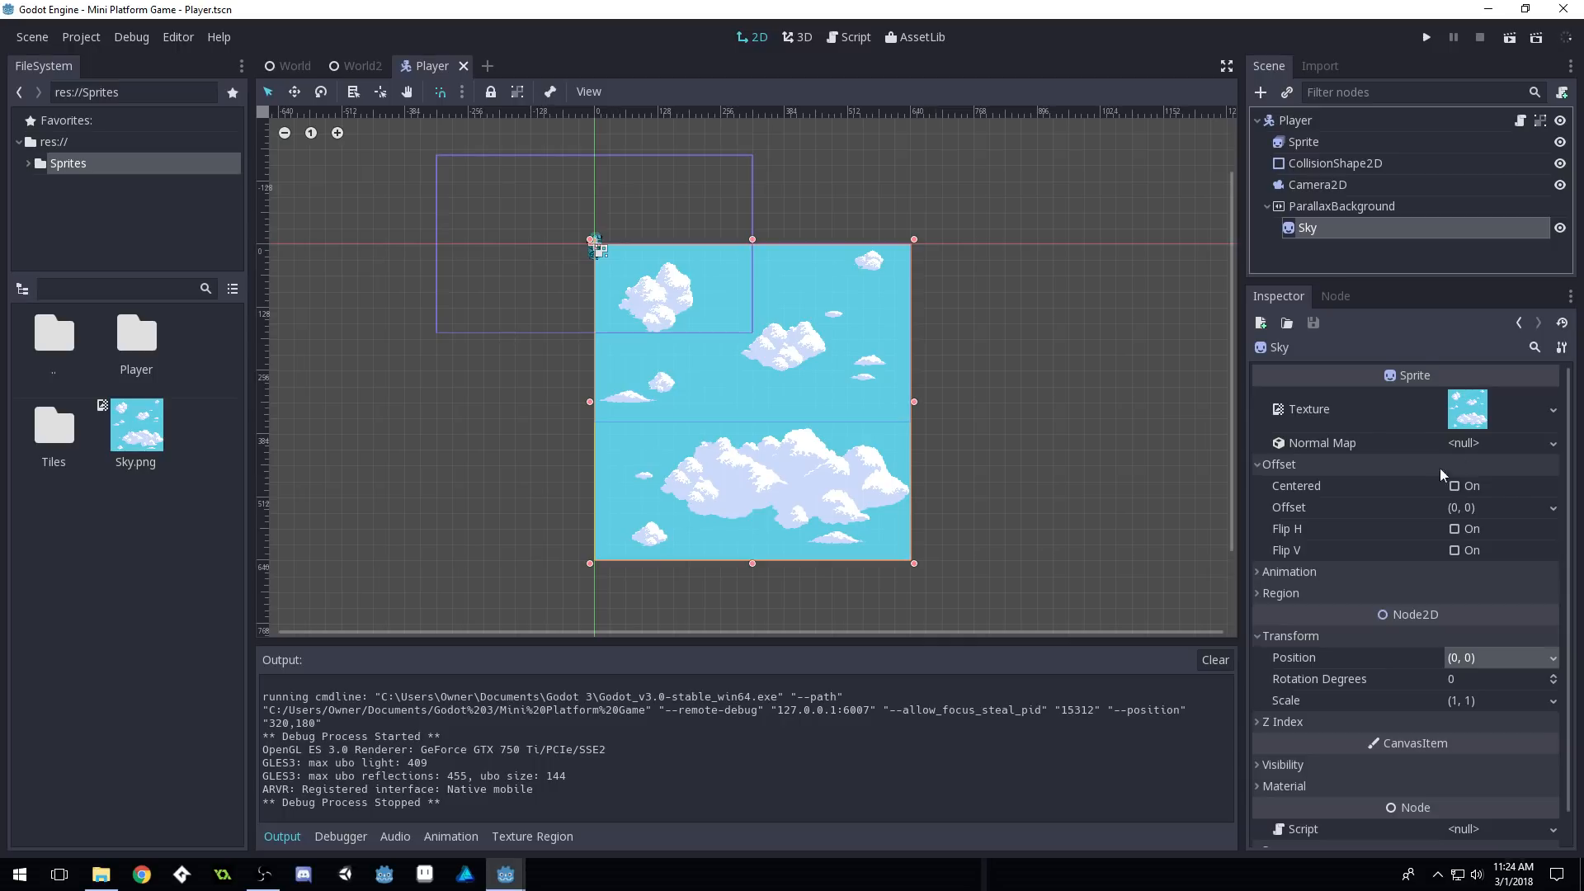
{"action": "left_click", "coordinate": [1327, 206]}
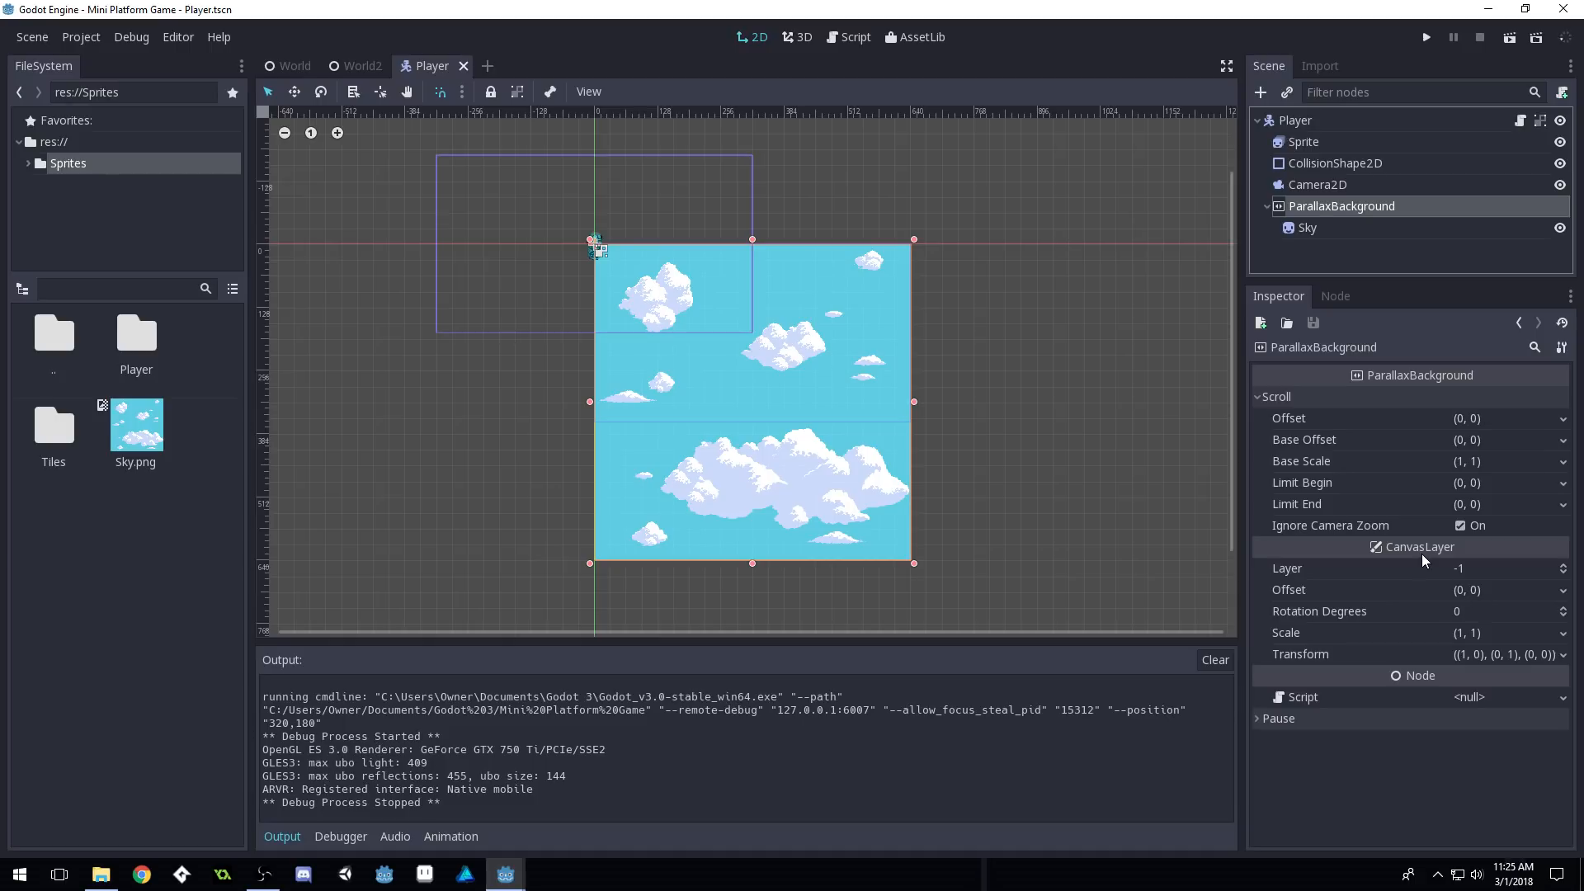
{"action": "left_click", "coordinate": [1491, 420]}
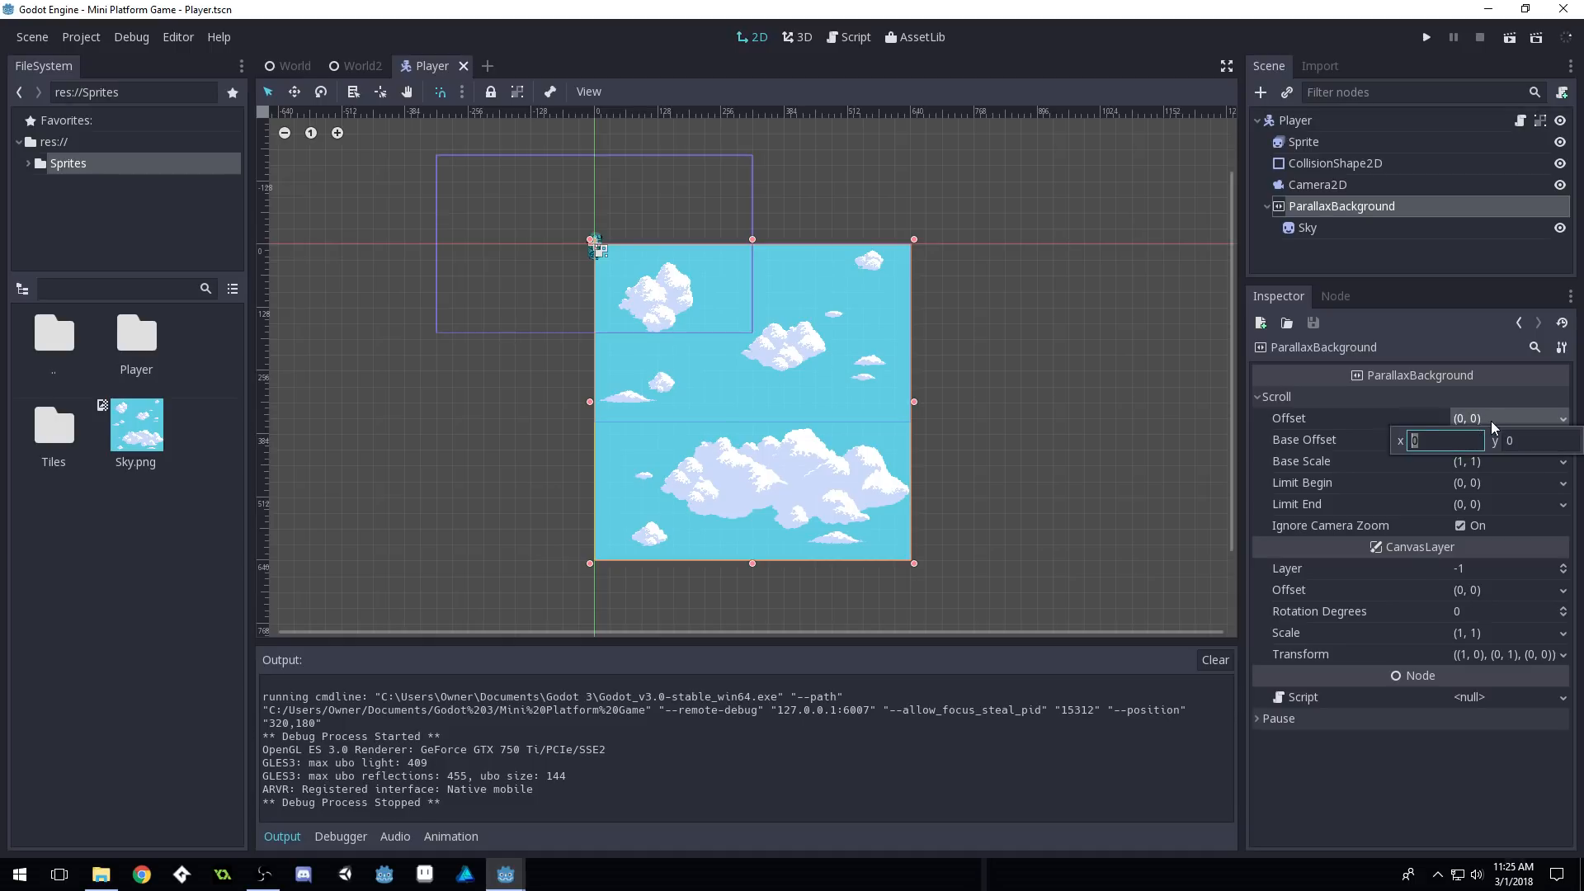
{"action": "type", "text": ".5"}
{"action": "key", "text": "Tab"}
{"action": "type", "text": ".5"}
{"action": "key", "text": "Return"}
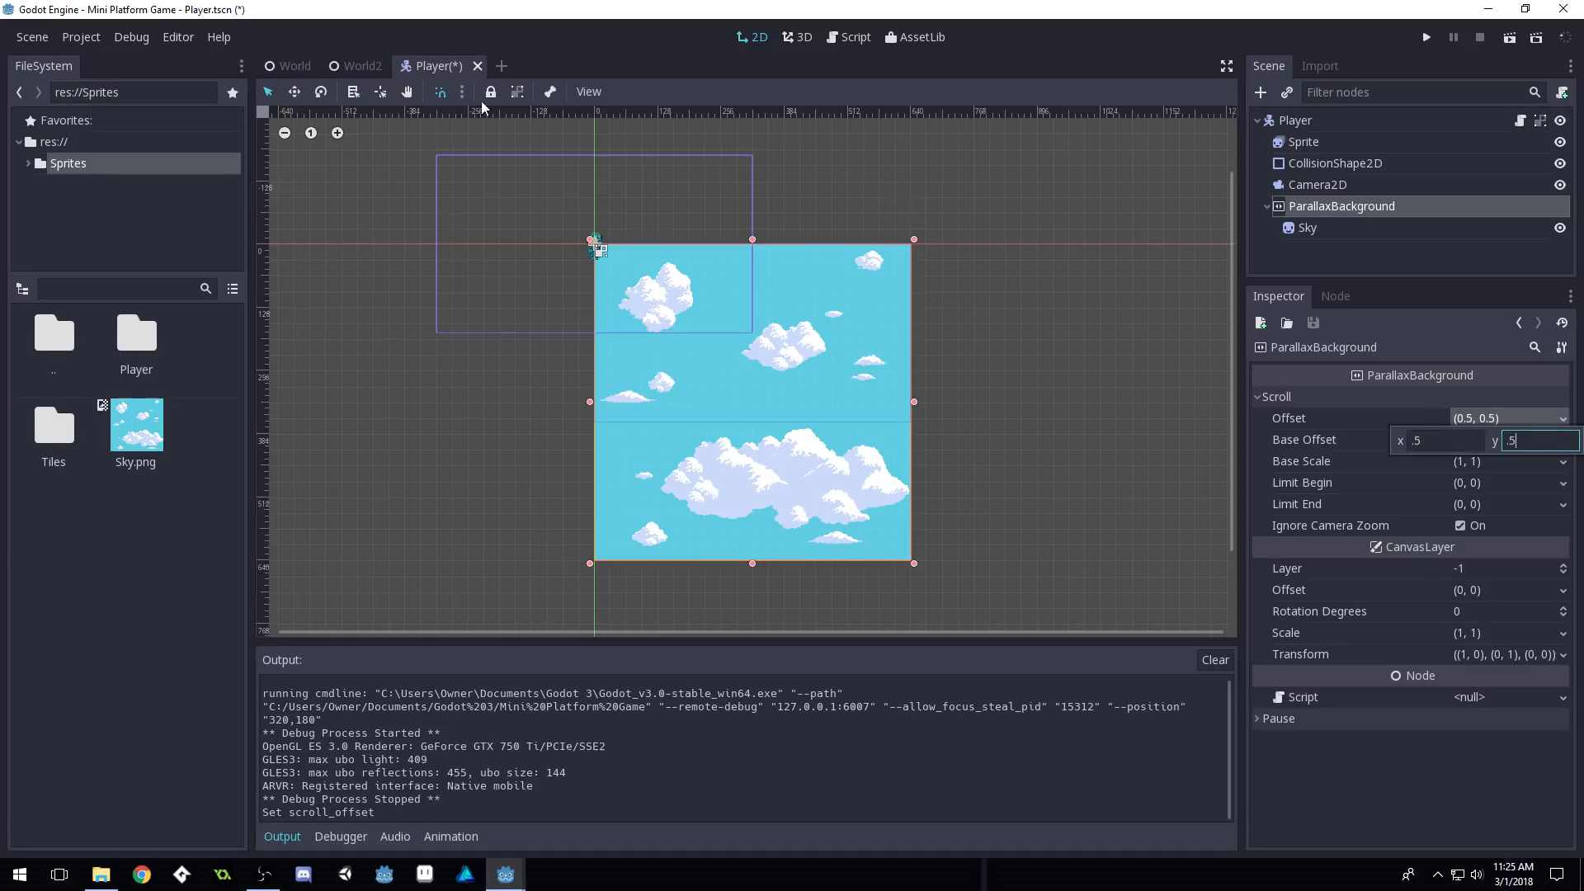
Run the game, walk the player through the level to check how the sky scrolls, and close the game
{"action": "left_click", "coordinate": [1432, 39]}
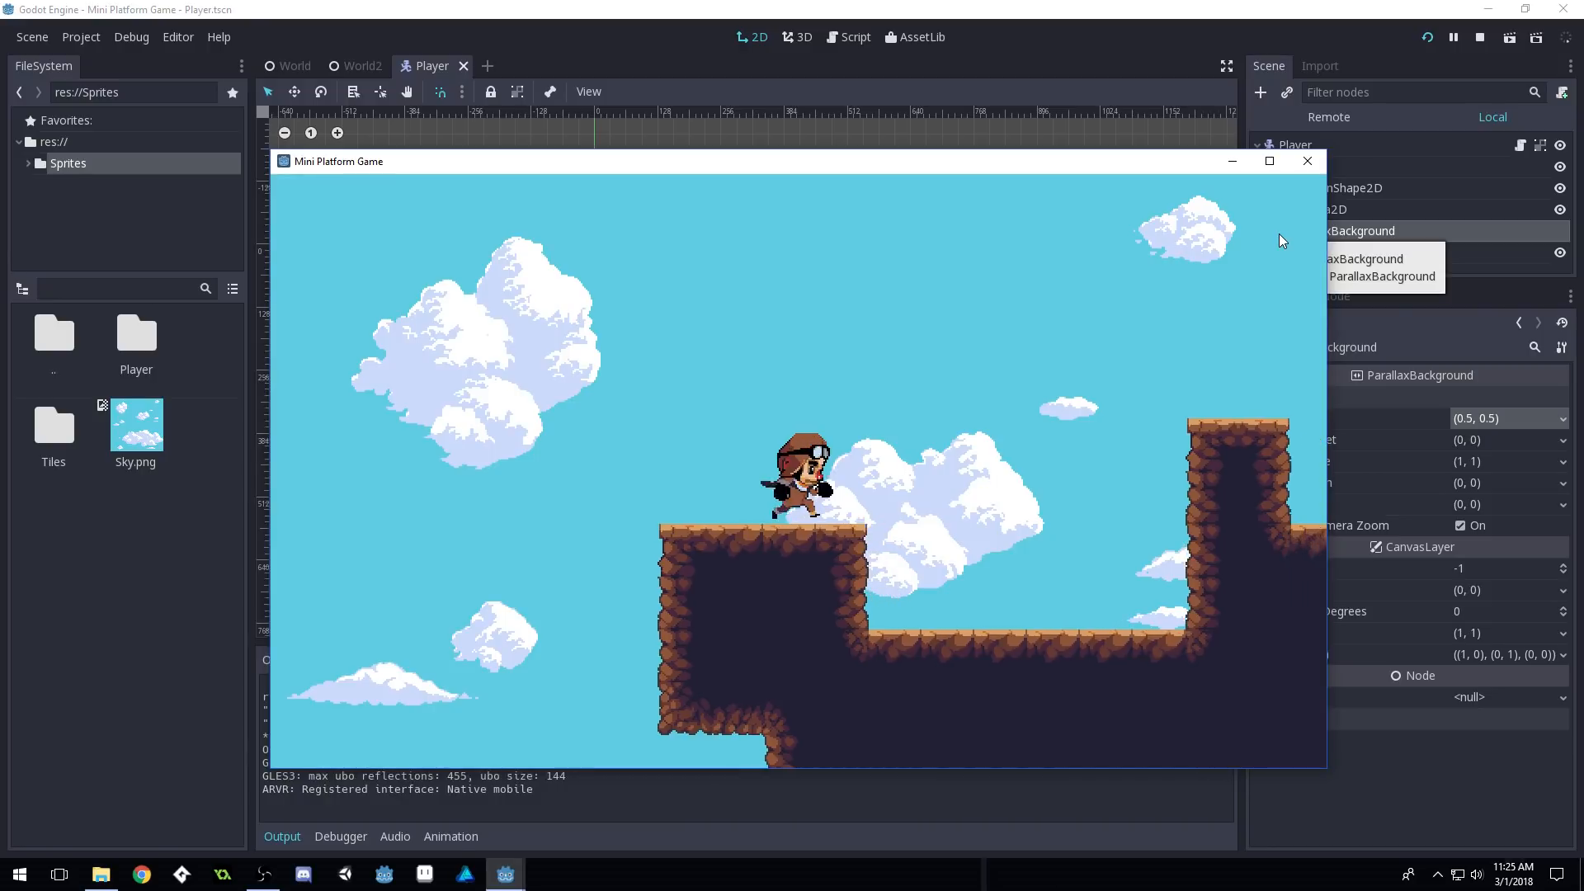
{"action": "key", "text": "space"}
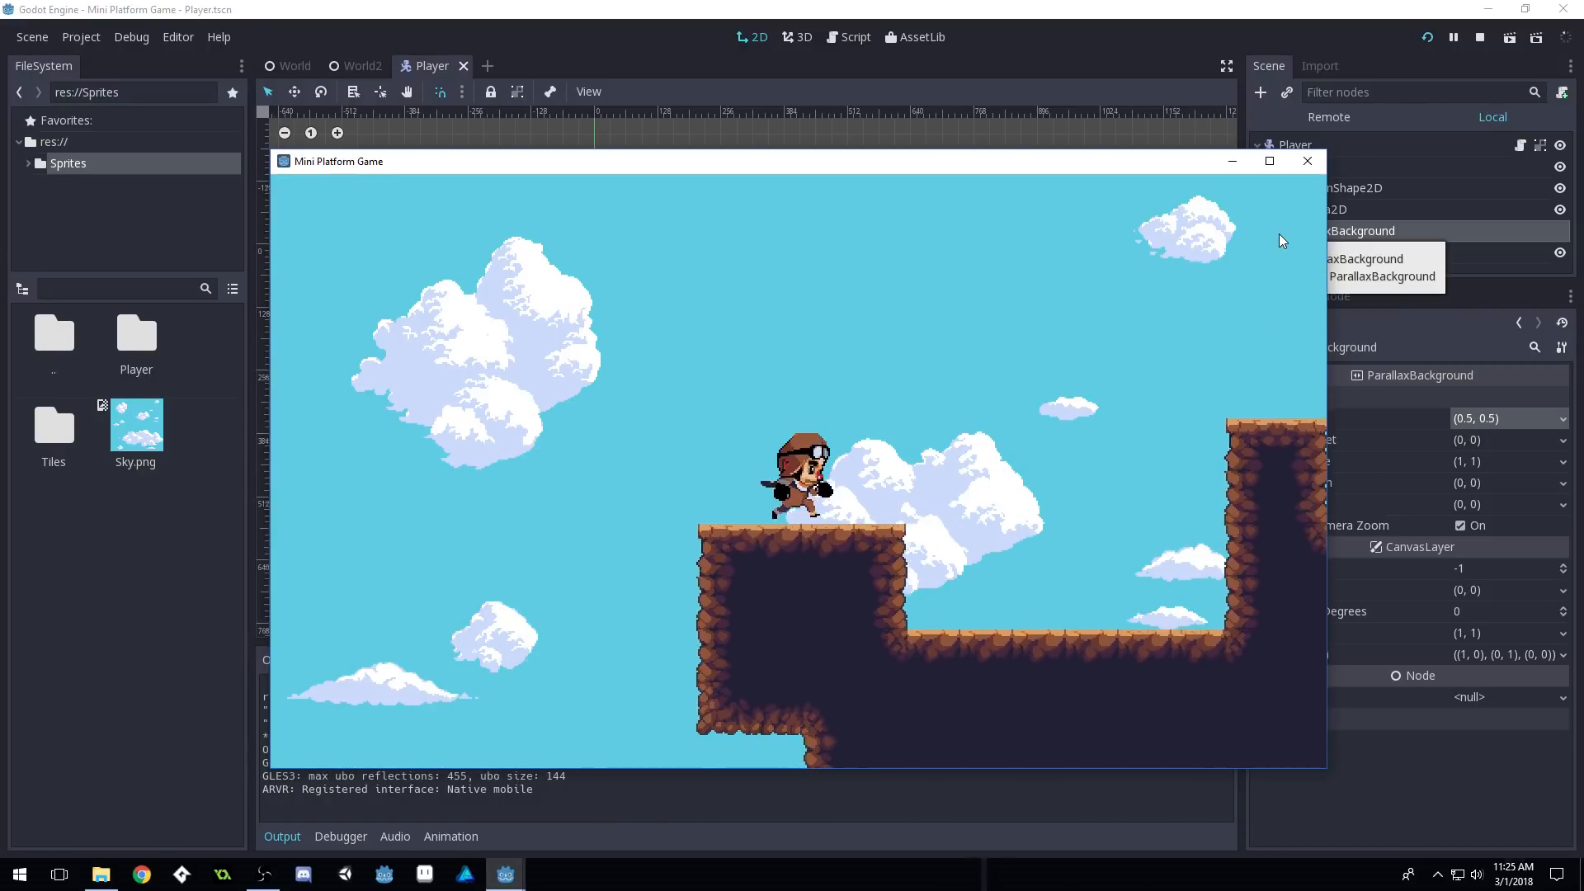
{"action": "key", "text": "Right"}
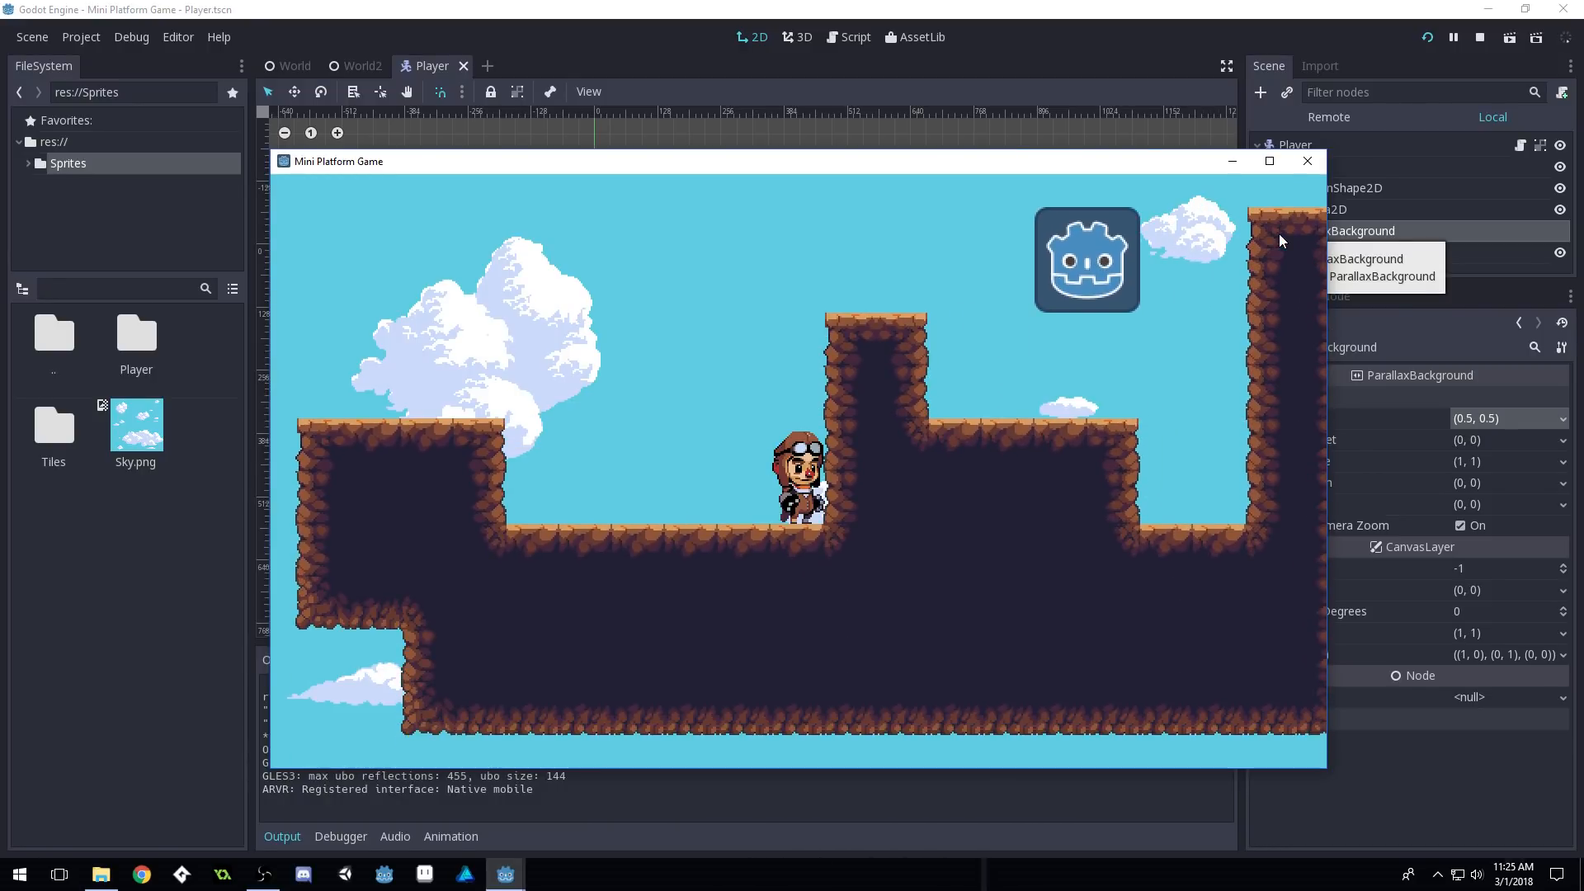
{"action": "left_click", "coordinate": [1306, 164]}
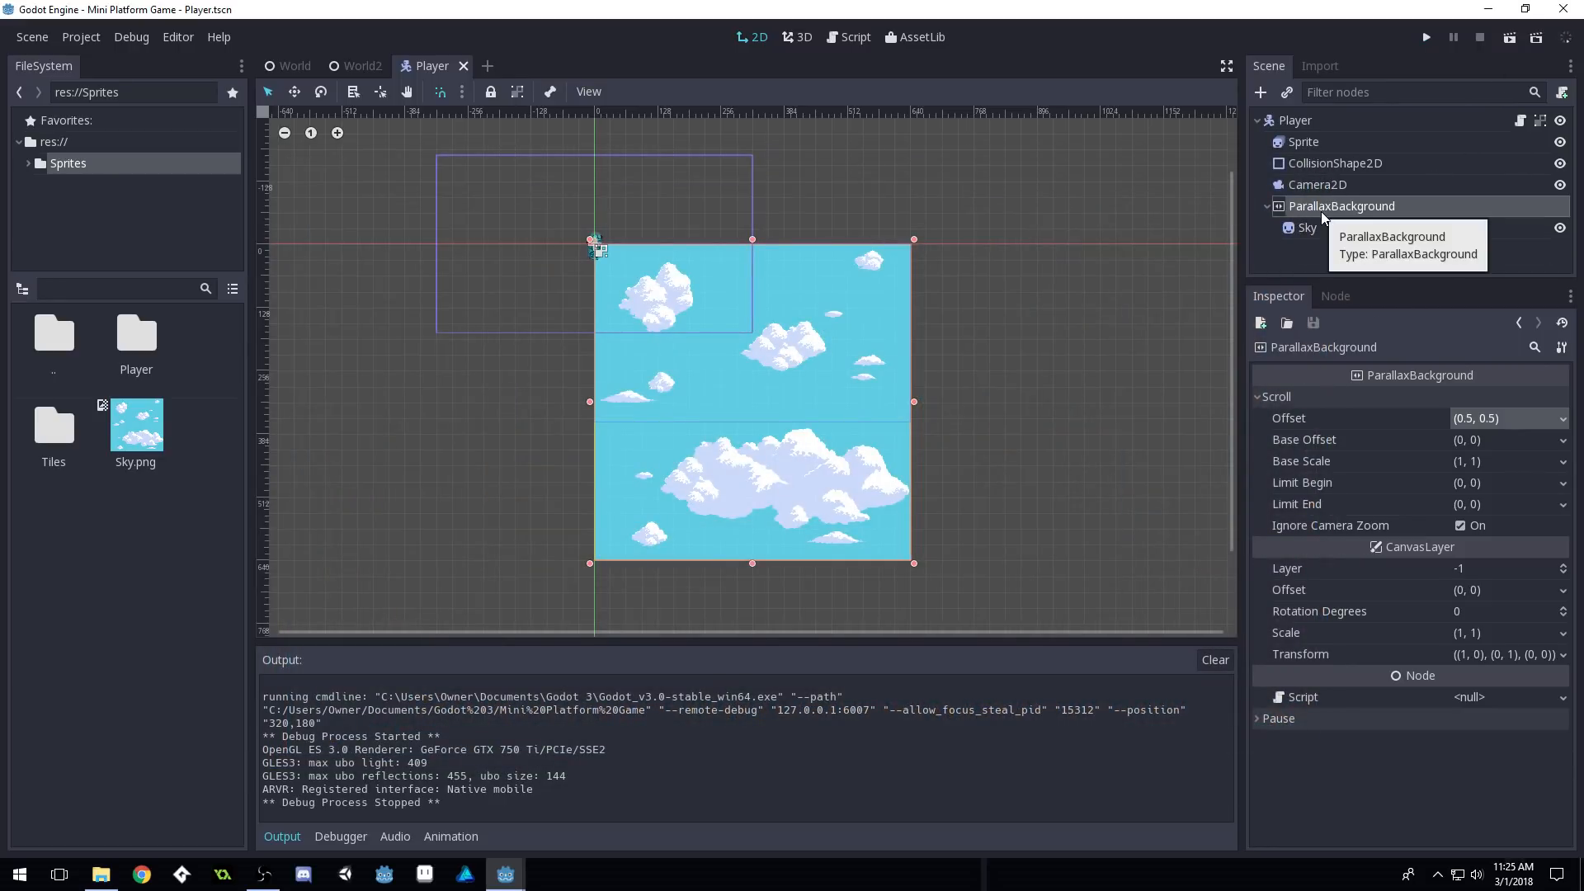
Set the ParallaxBackground's scroll offset back to (0, 0)
{"action": "left_click", "coordinate": [1312, 231]}
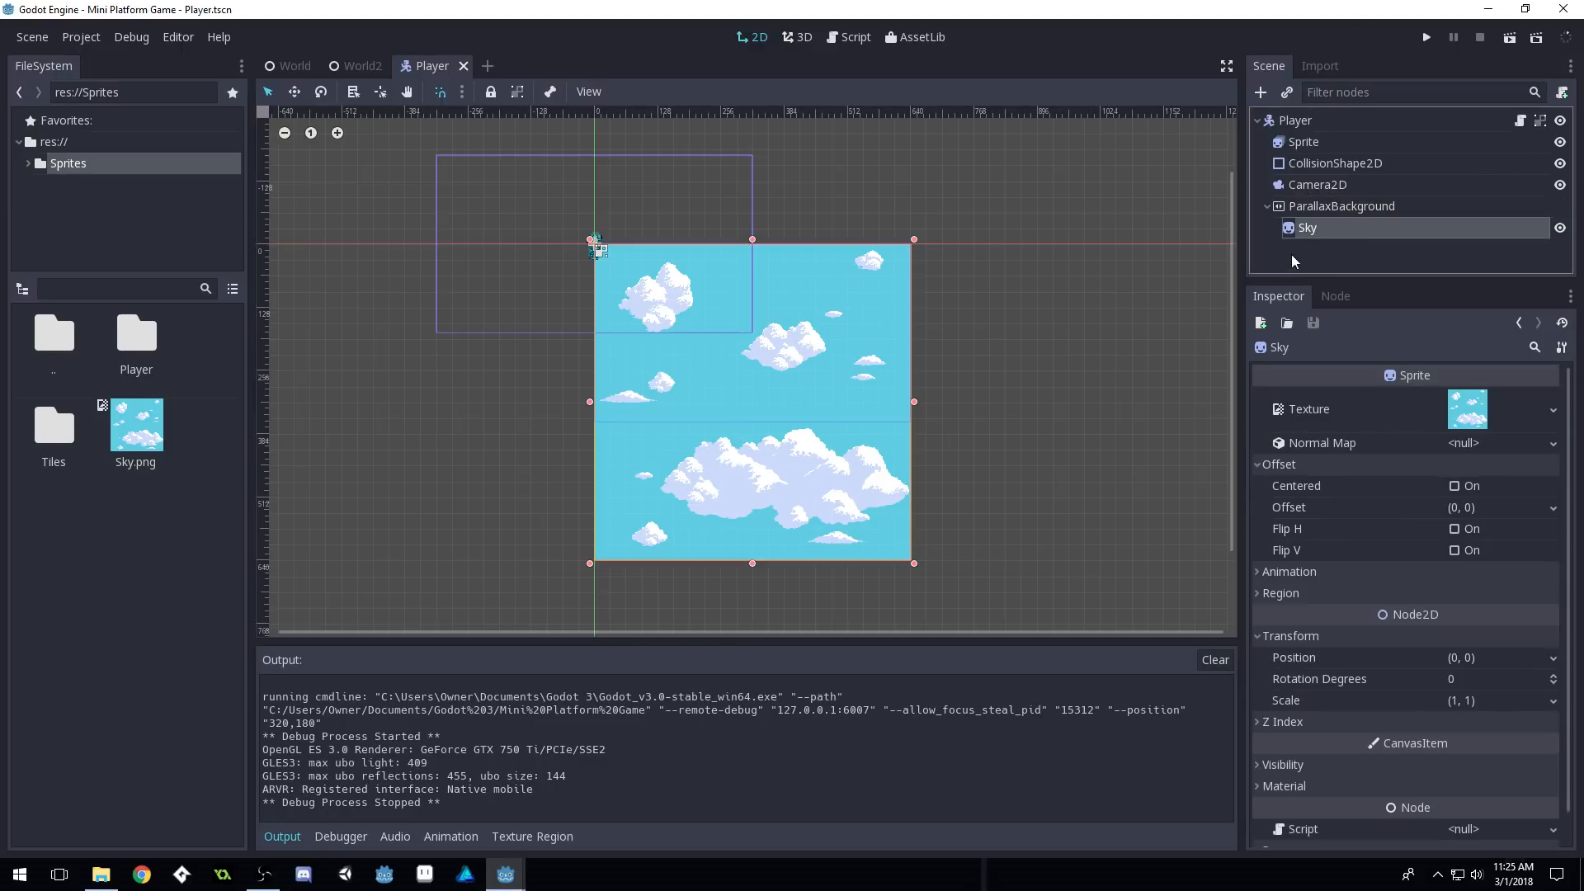
{"action": "left_click", "coordinate": [1340, 208]}
{"action": "left_click", "coordinate": [1357, 228]}
{"action": "left_click", "coordinate": [1340, 206]}
{"action": "left_click", "coordinate": [1479, 418]}
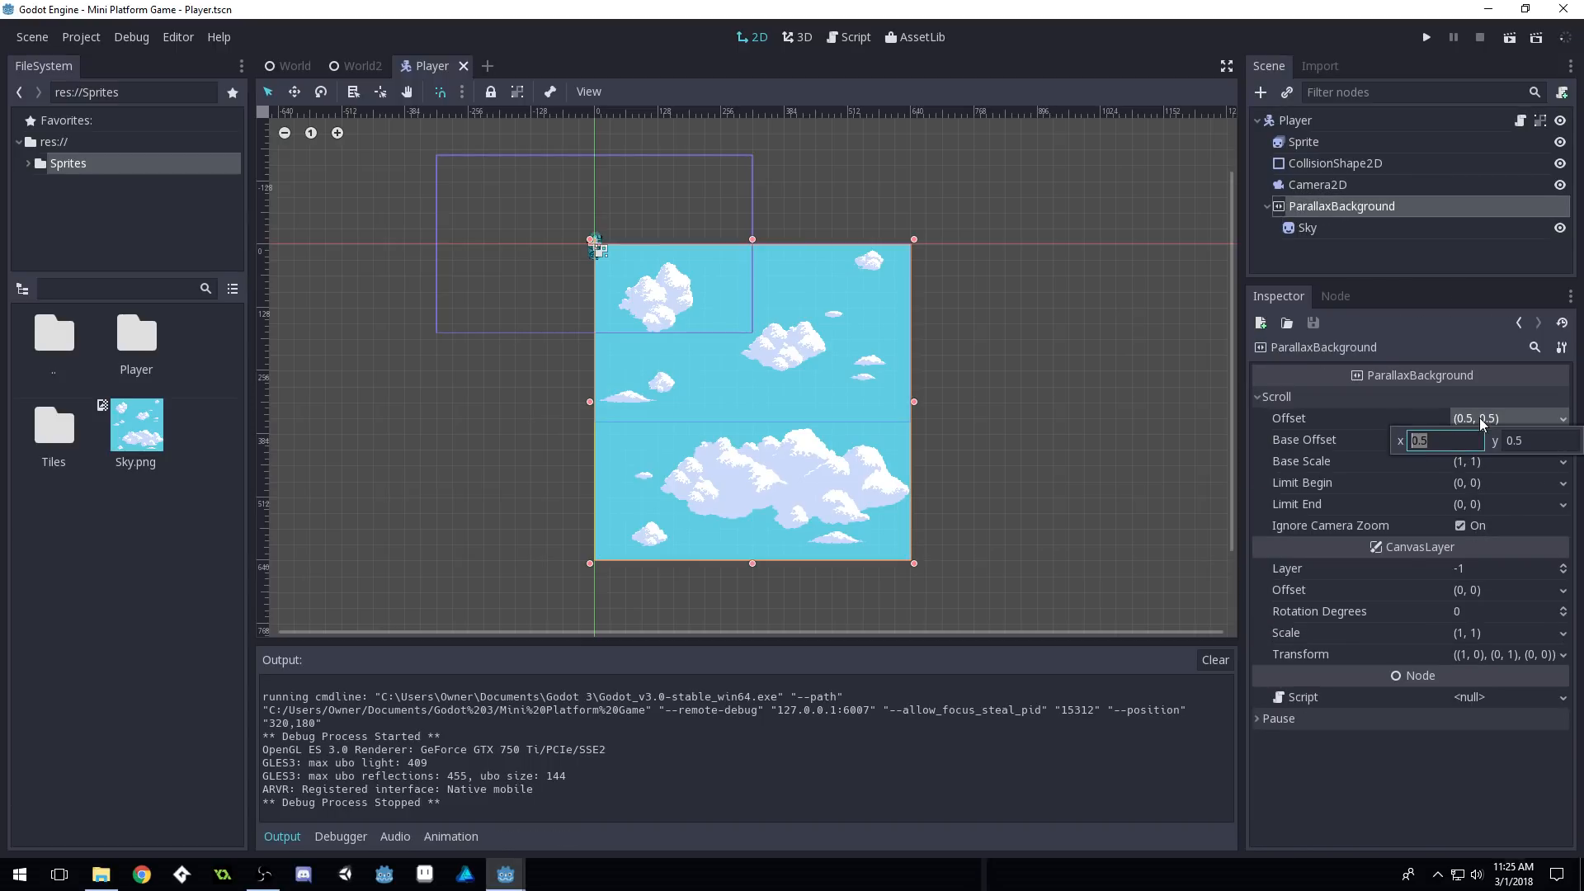
{"action": "type", "text": "0"}
{"action": "key", "text": "BackSpace"}
{"action": "type", "text": "1"}
{"action": "key", "text": "BackSpace"}
{"action": "type", "text": "0"}
{"action": "key", "text": "Tab"}
{"action": "type", "text": "0"}
{"action": "key", "text": "Tab"}
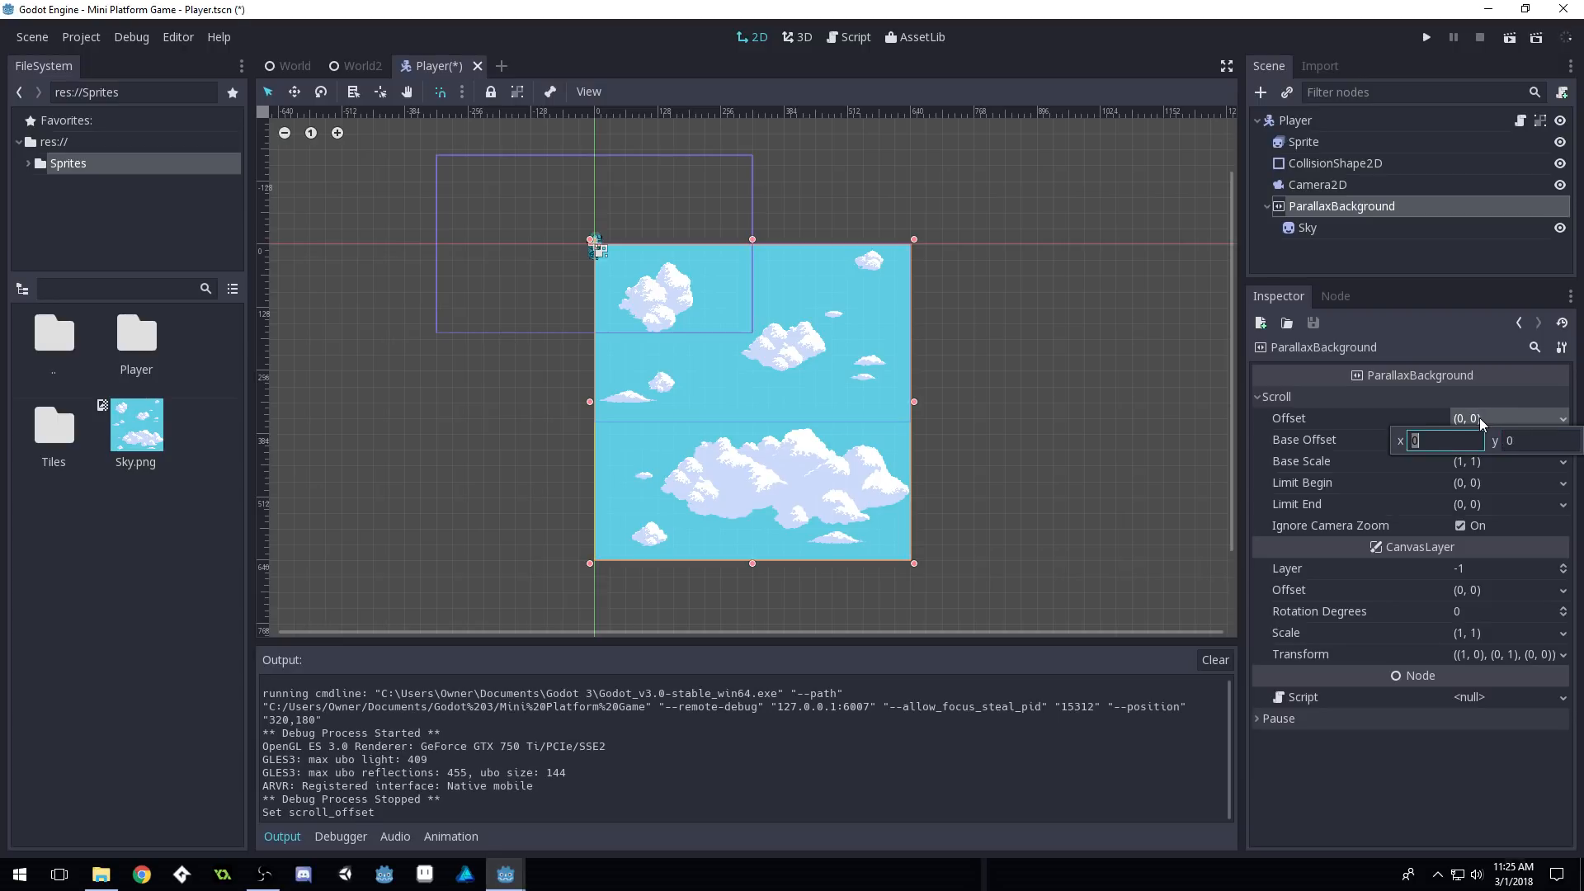
Set the Sky sprite's offset to (0, -64) to shift the image upward
{"action": "left_click", "coordinate": [1425, 523]}
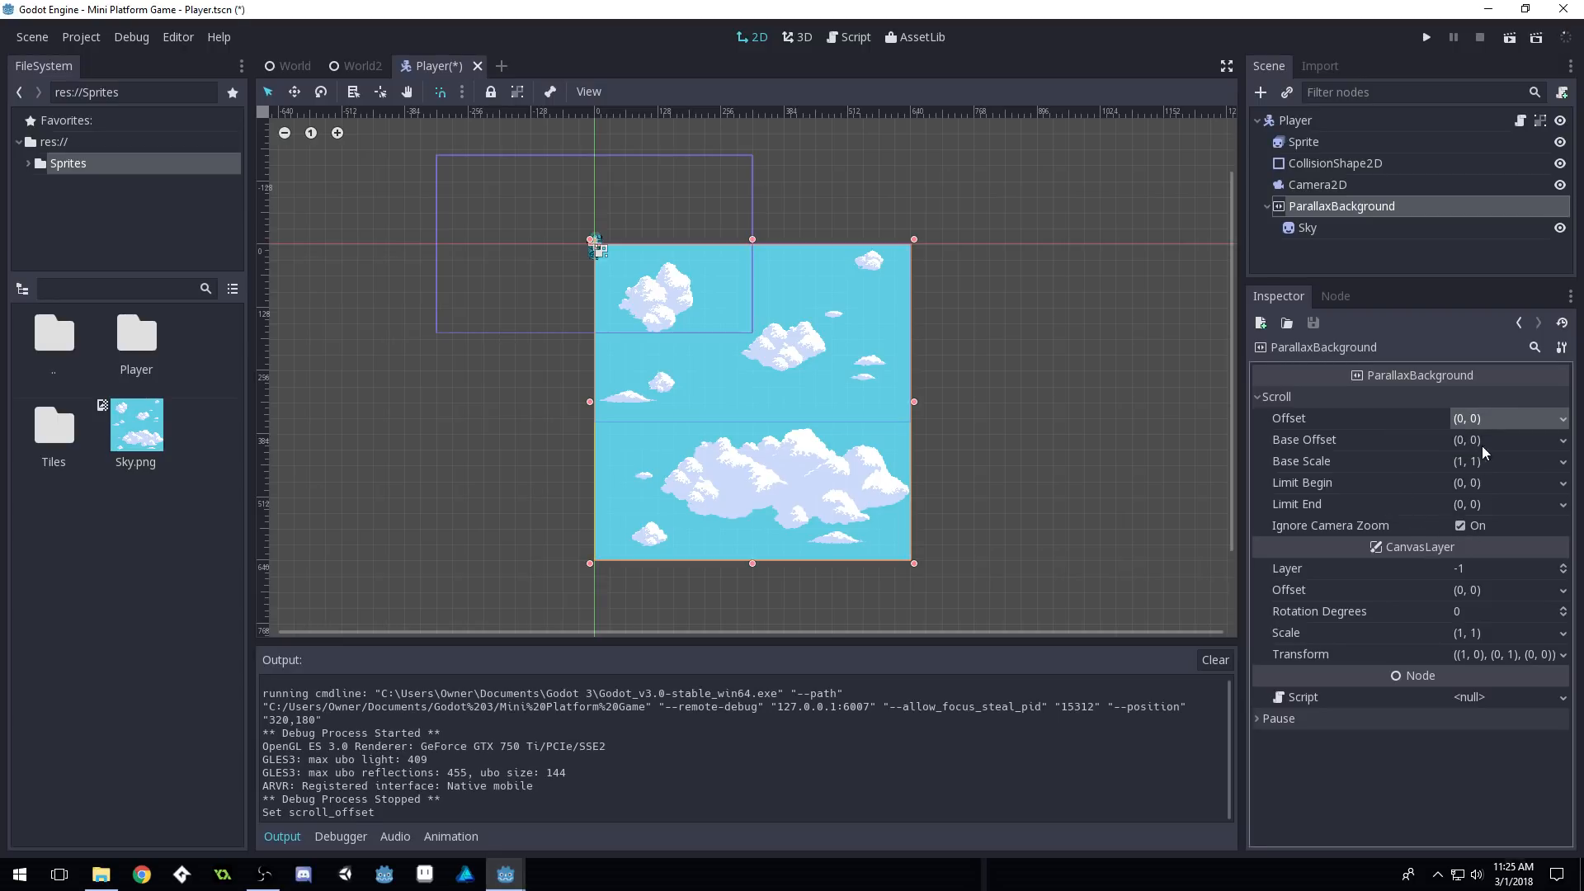
{"action": "left_click", "coordinate": [1308, 229]}
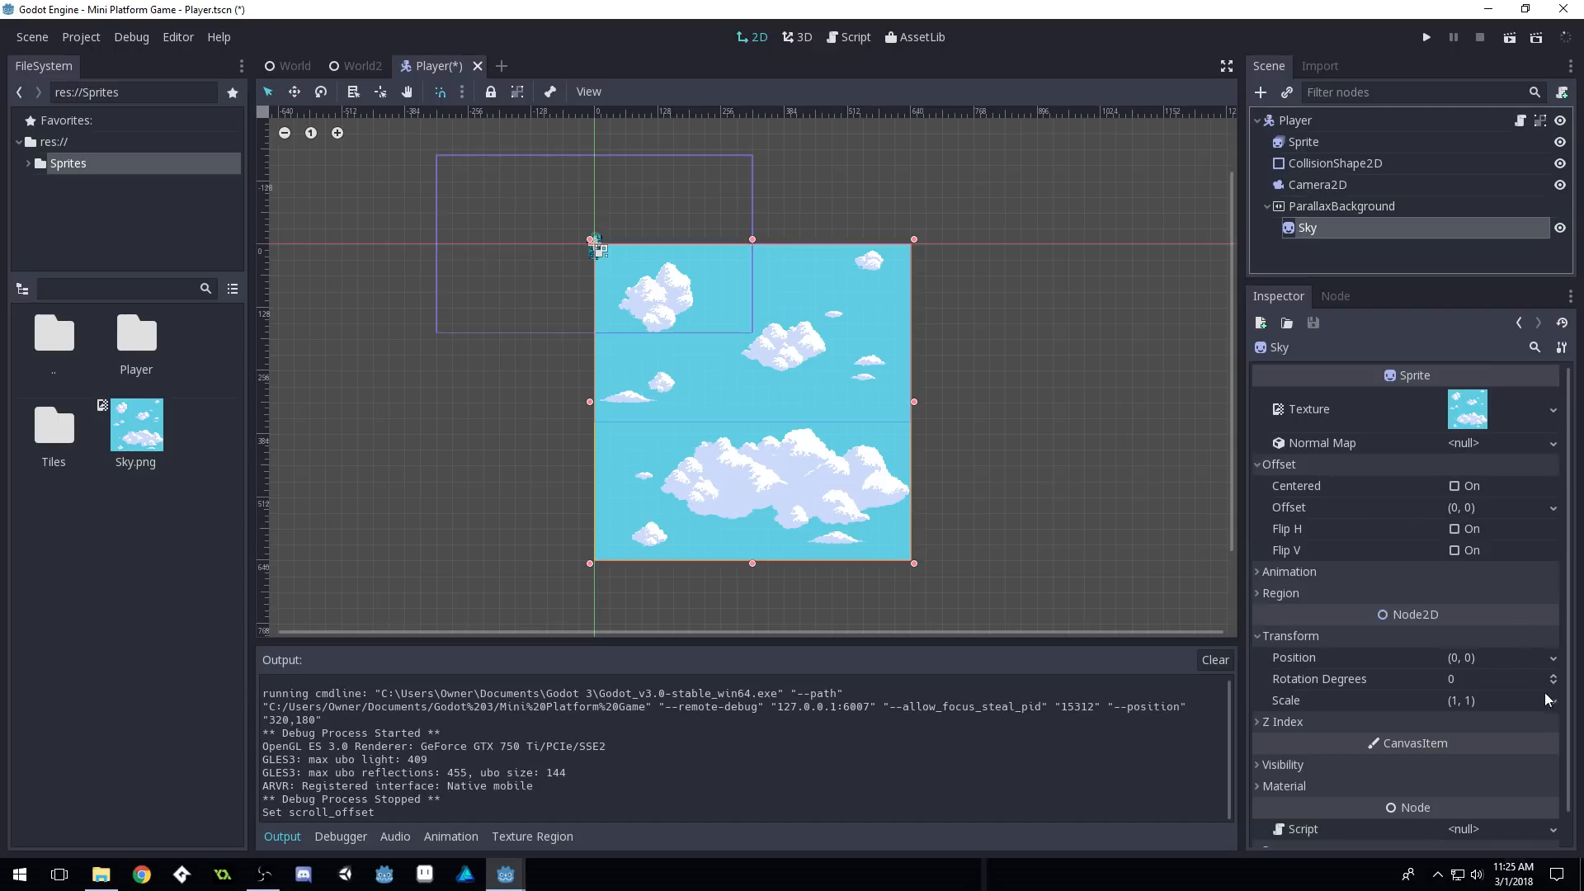
{"action": "left_click", "coordinate": [1473, 509]}
{"action": "key", "text": "Tab"}
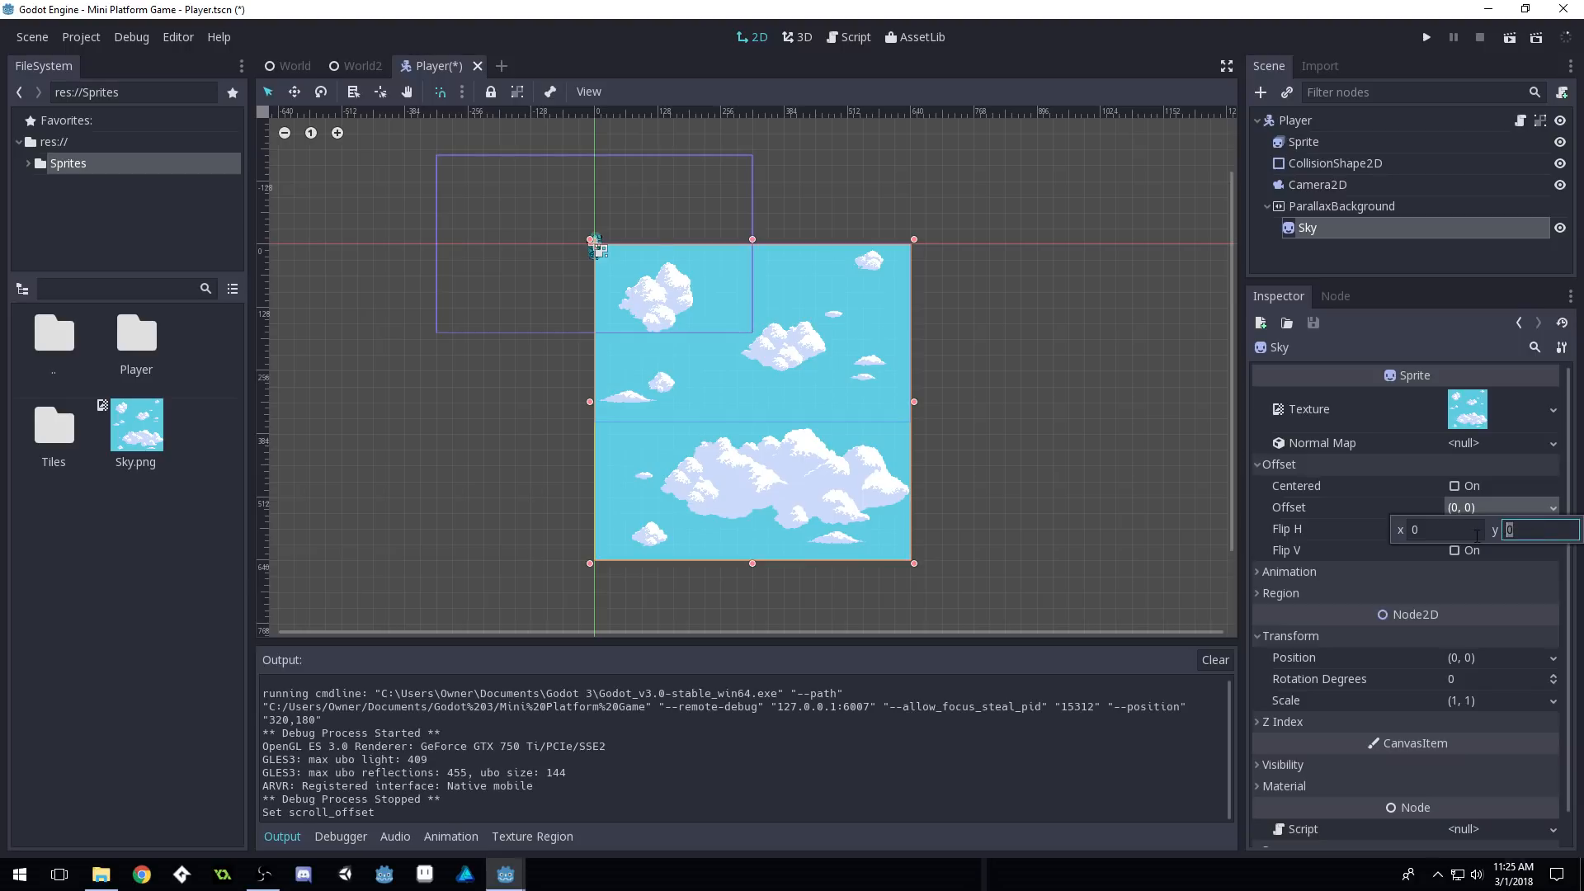
{"action": "type", "text": "-64"}
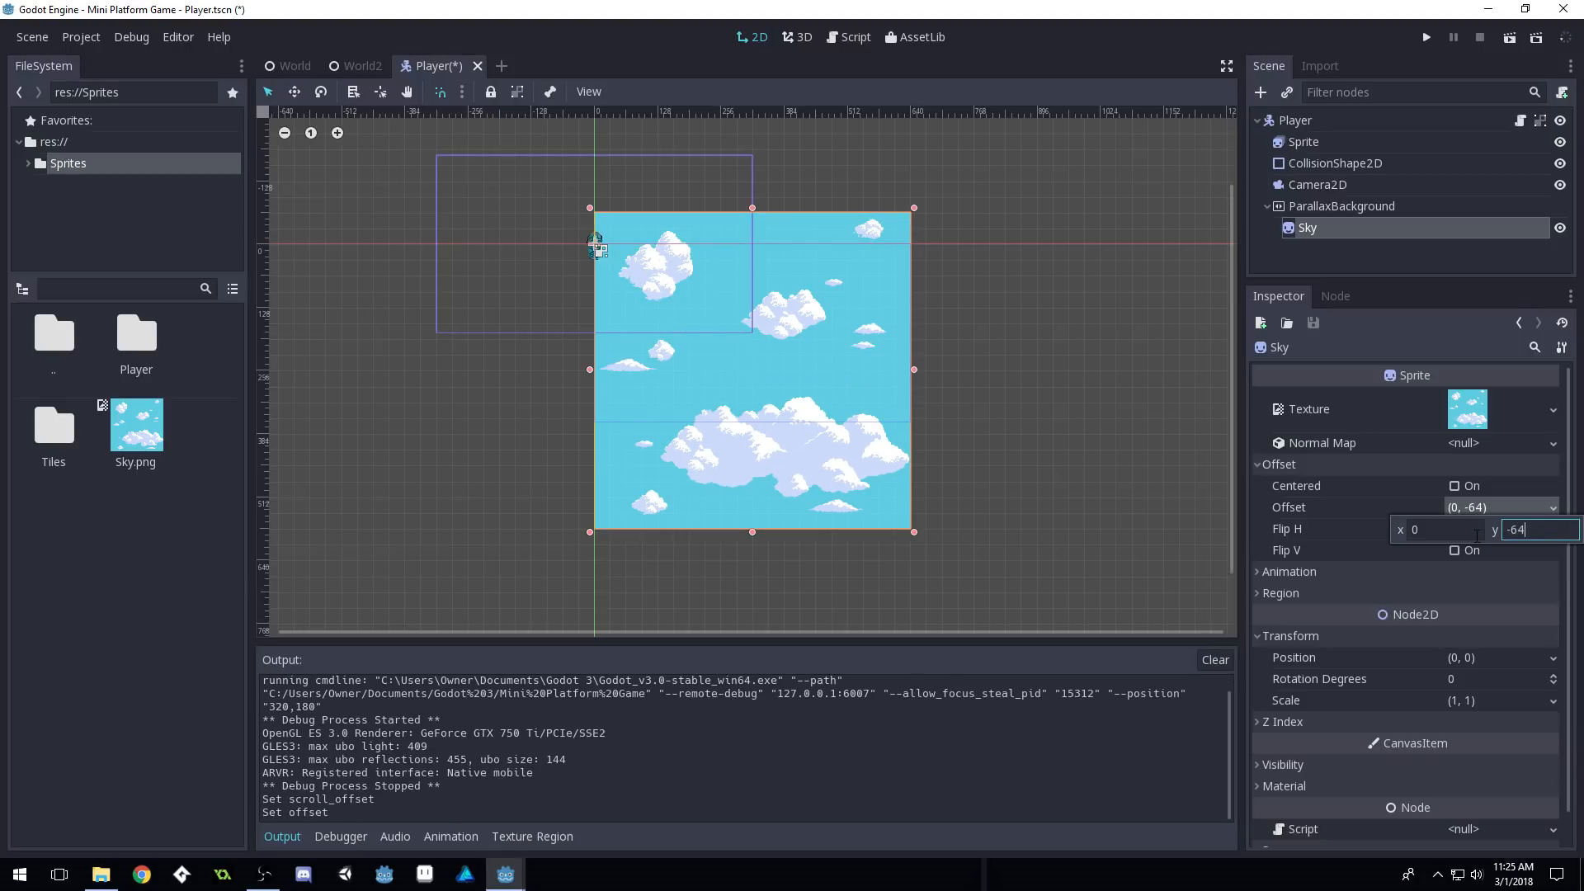
Try a vertical offset of -128 on the Sky sprite, then return it to -64 and save the Player scene
{"action": "double_click", "coordinate": [1516, 532]}
{"action": "type", "text": "128"}
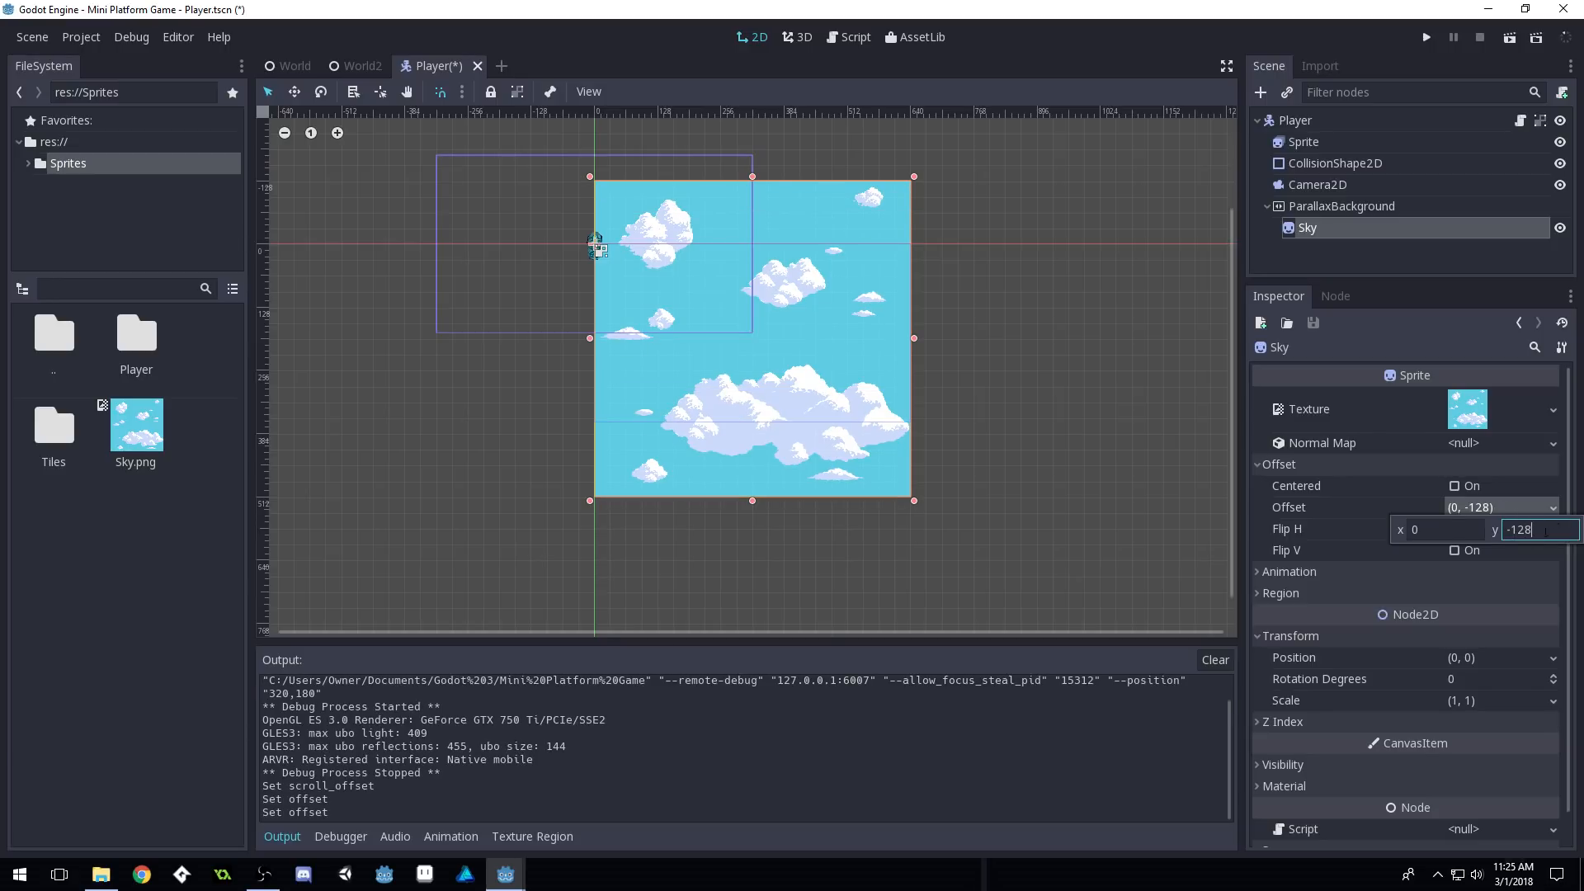
{"action": "double_click", "coordinate": [1519, 532]}
{"action": "type", "text": "64"}
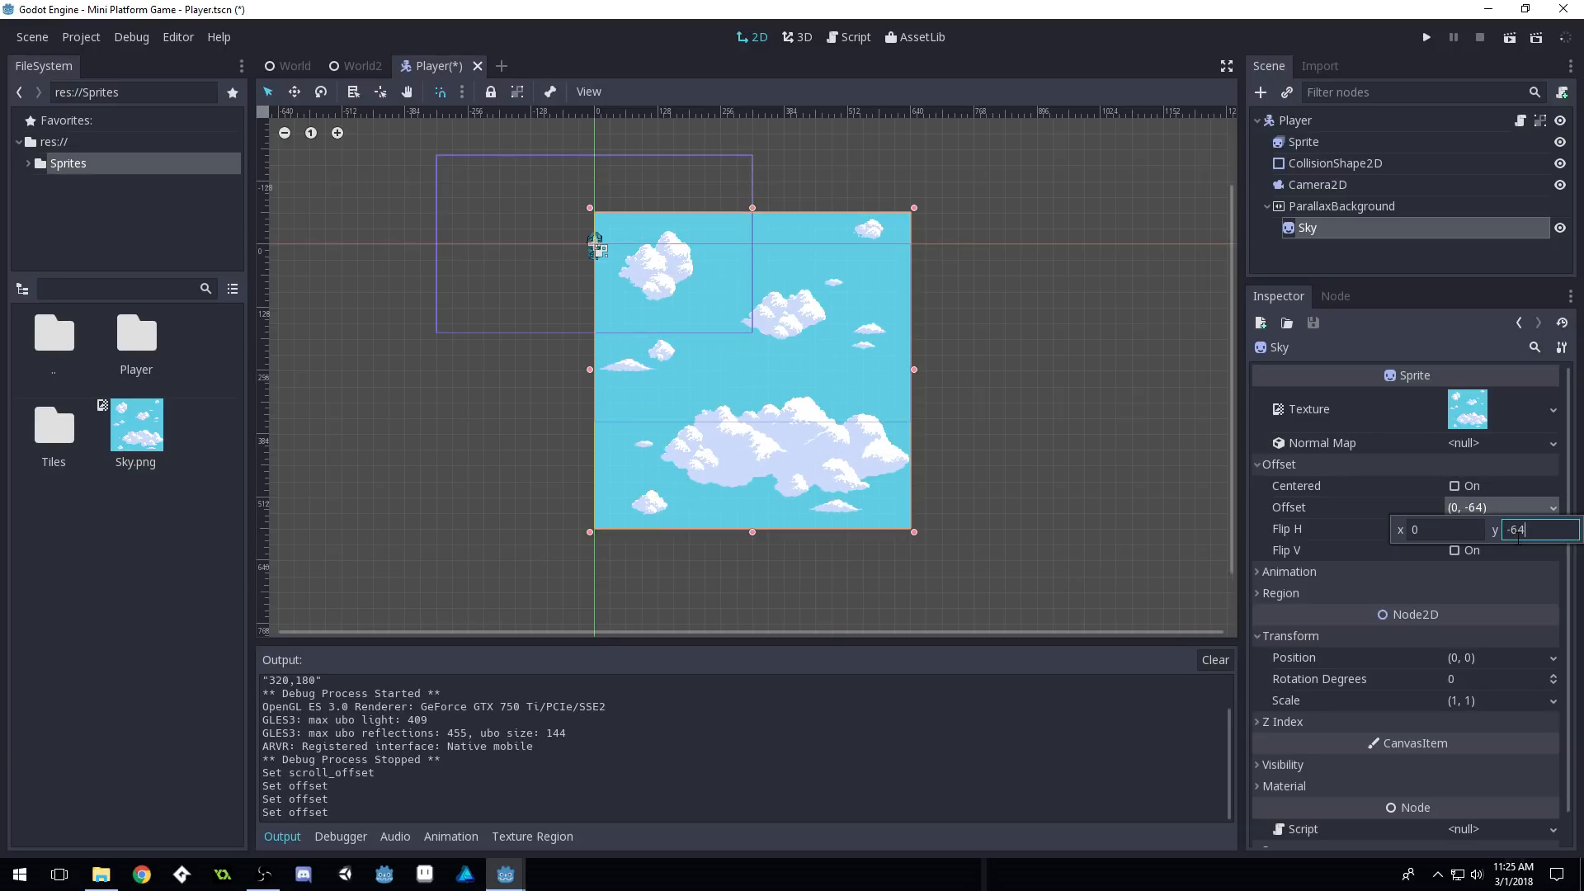
{"action": "key", "text": "Return"}
{"action": "key", "text": "ctrl+s"}
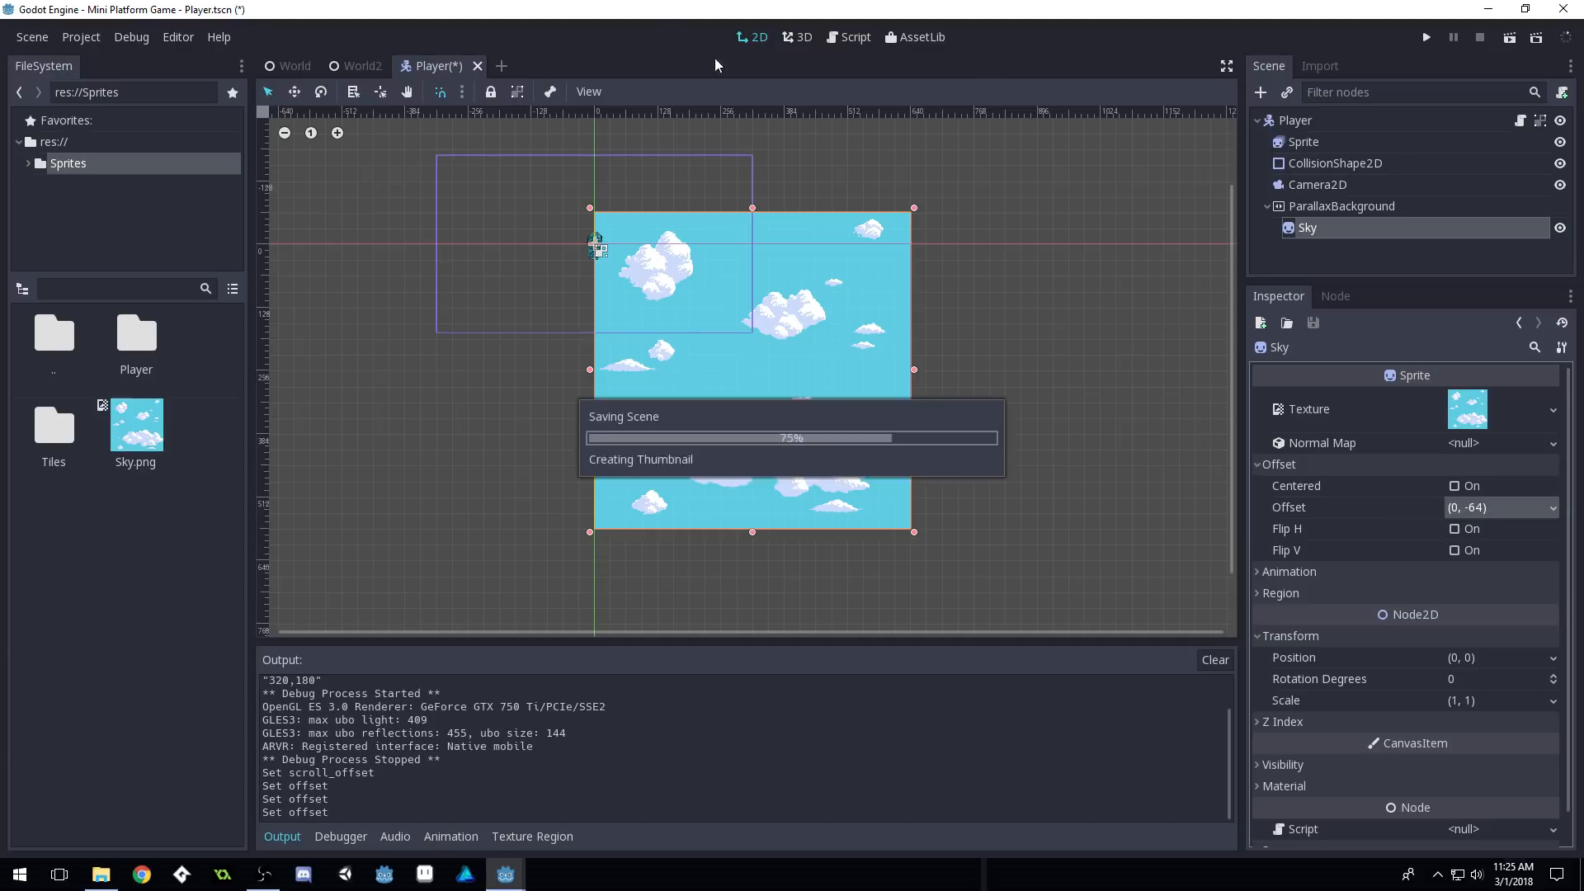
Run the project and move and jump the player around the level to check the sky's placement behind the platforms
{"action": "left_click", "coordinate": [1426, 36]}
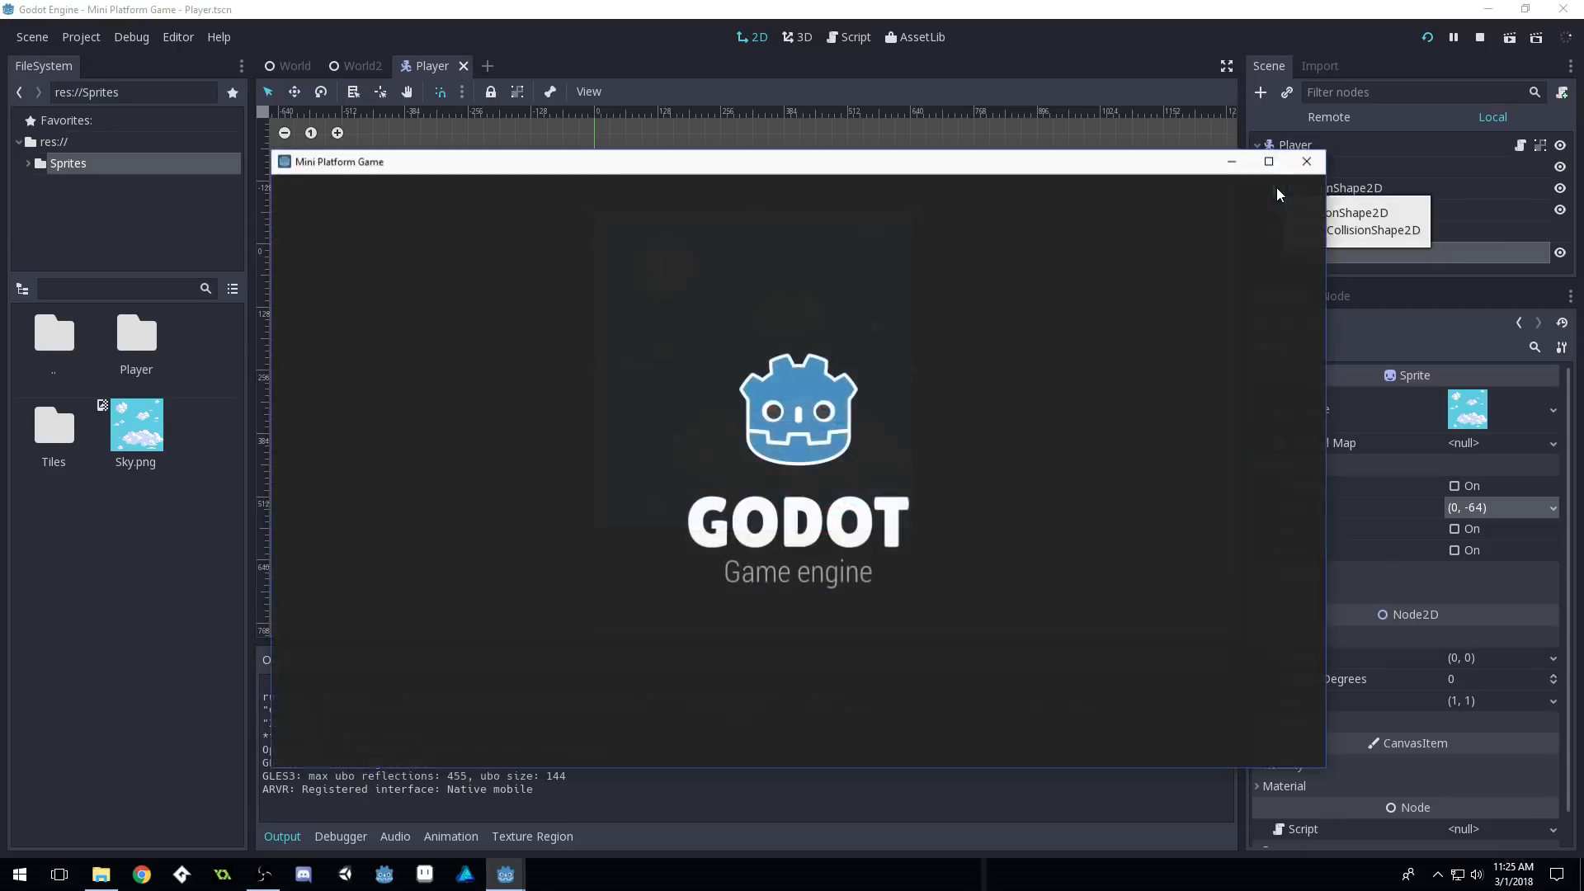
{"action": "key", "text": "Right"}
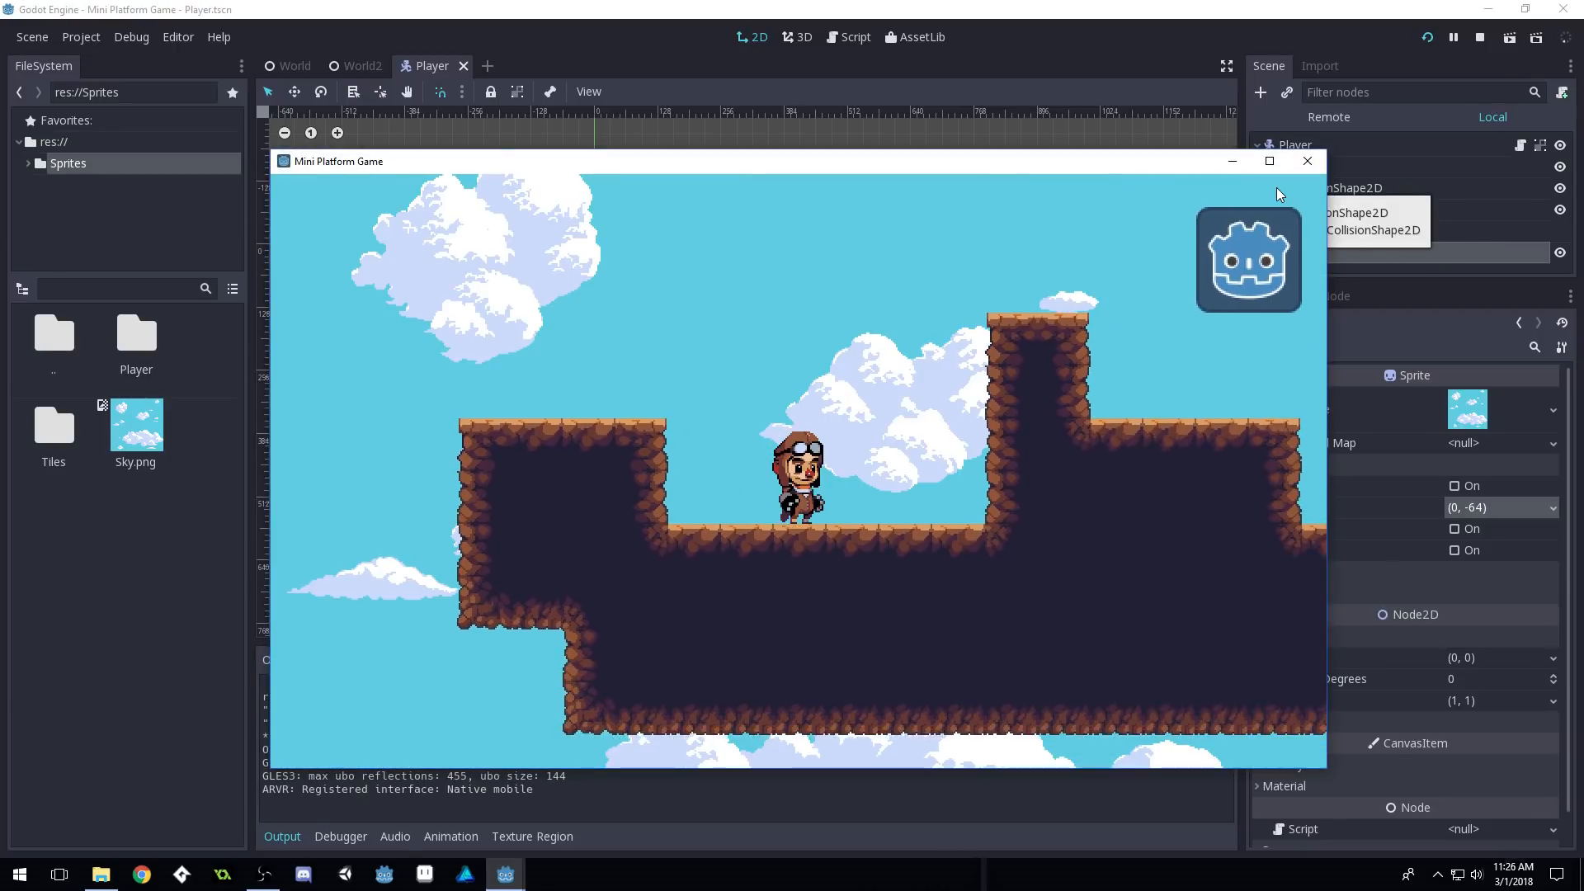
{"action": "key", "text": "Up"}
{"action": "key", "text": "Left"}
{"action": "key", "text": "Right"}
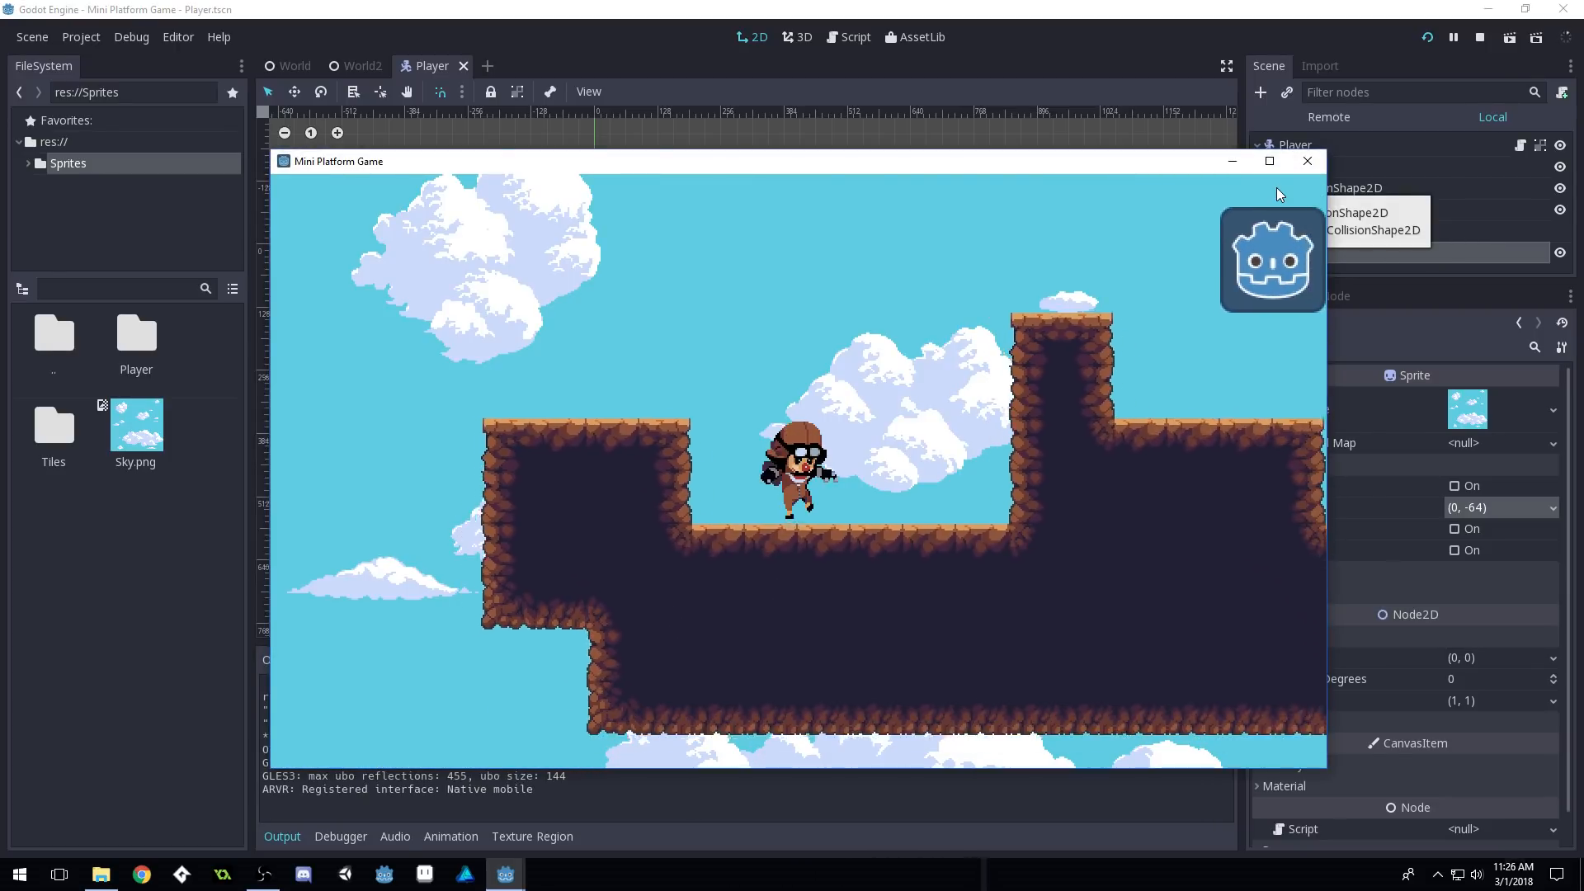
{"action": "key", "text": "Up"}
{"action": "key", "text": "Right"}
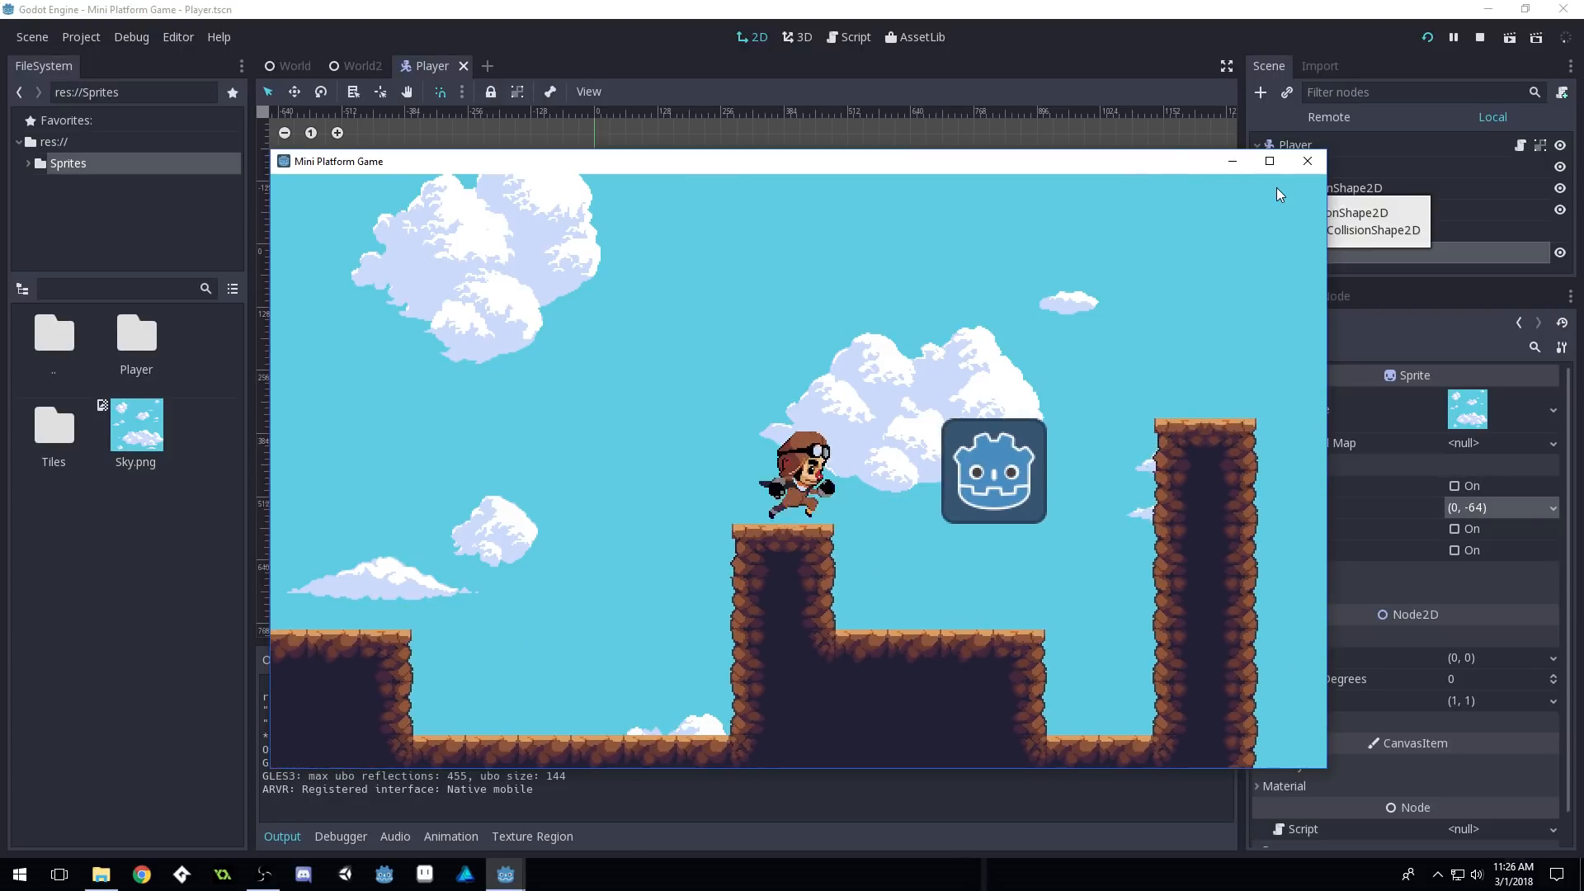
{"action": "key", "text": "Up"}
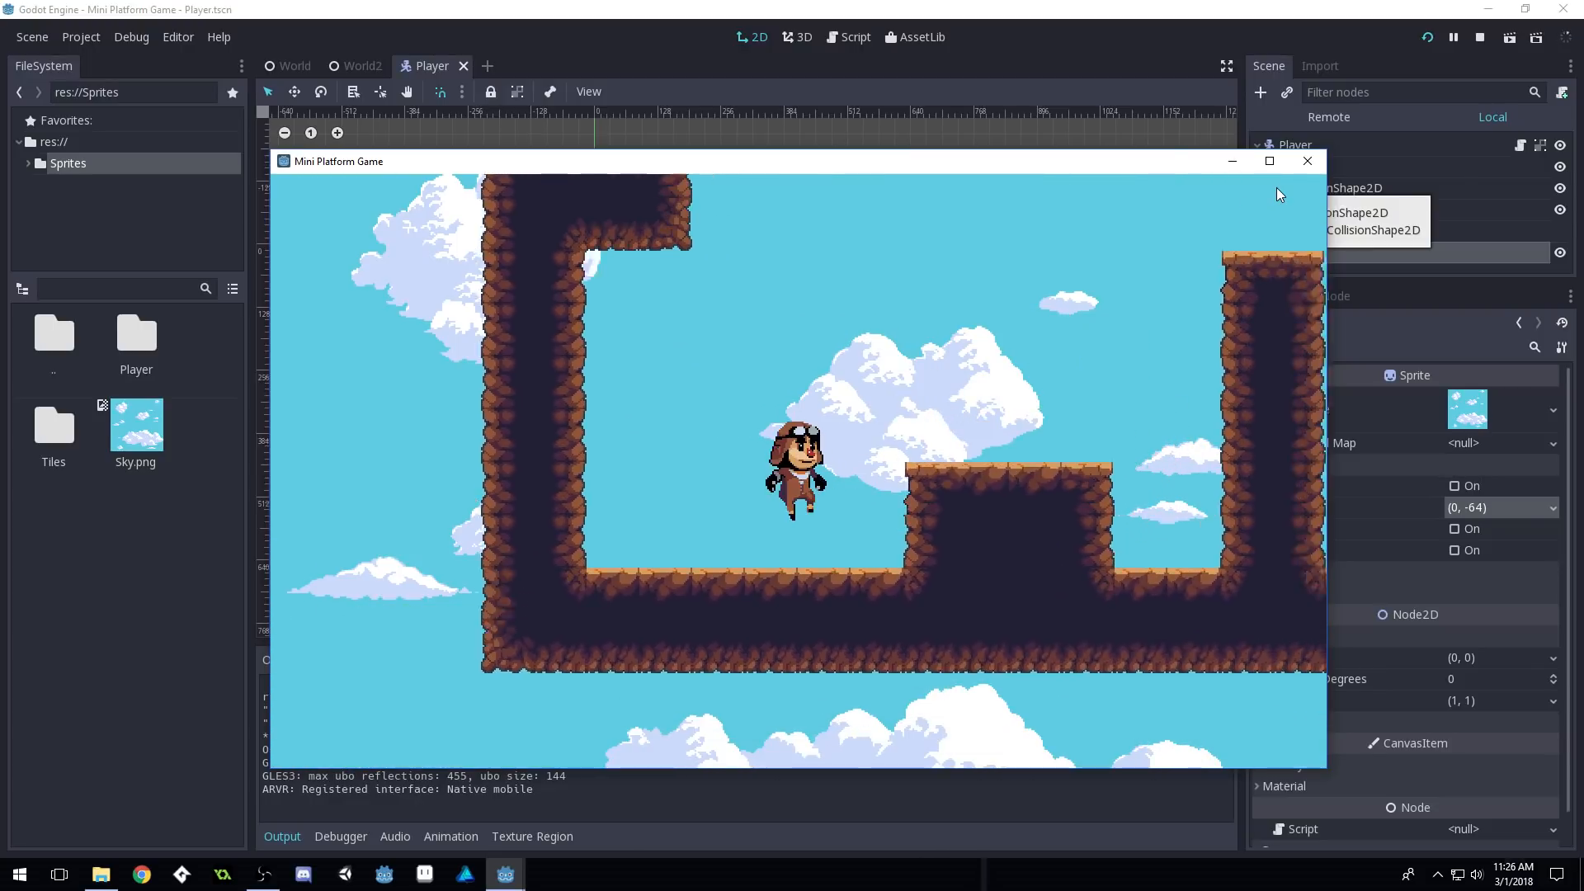
{"action": "key", "text": "Up"}
{"action": "key", "text": "Up"}
{"action": "key", "text": "Right"}
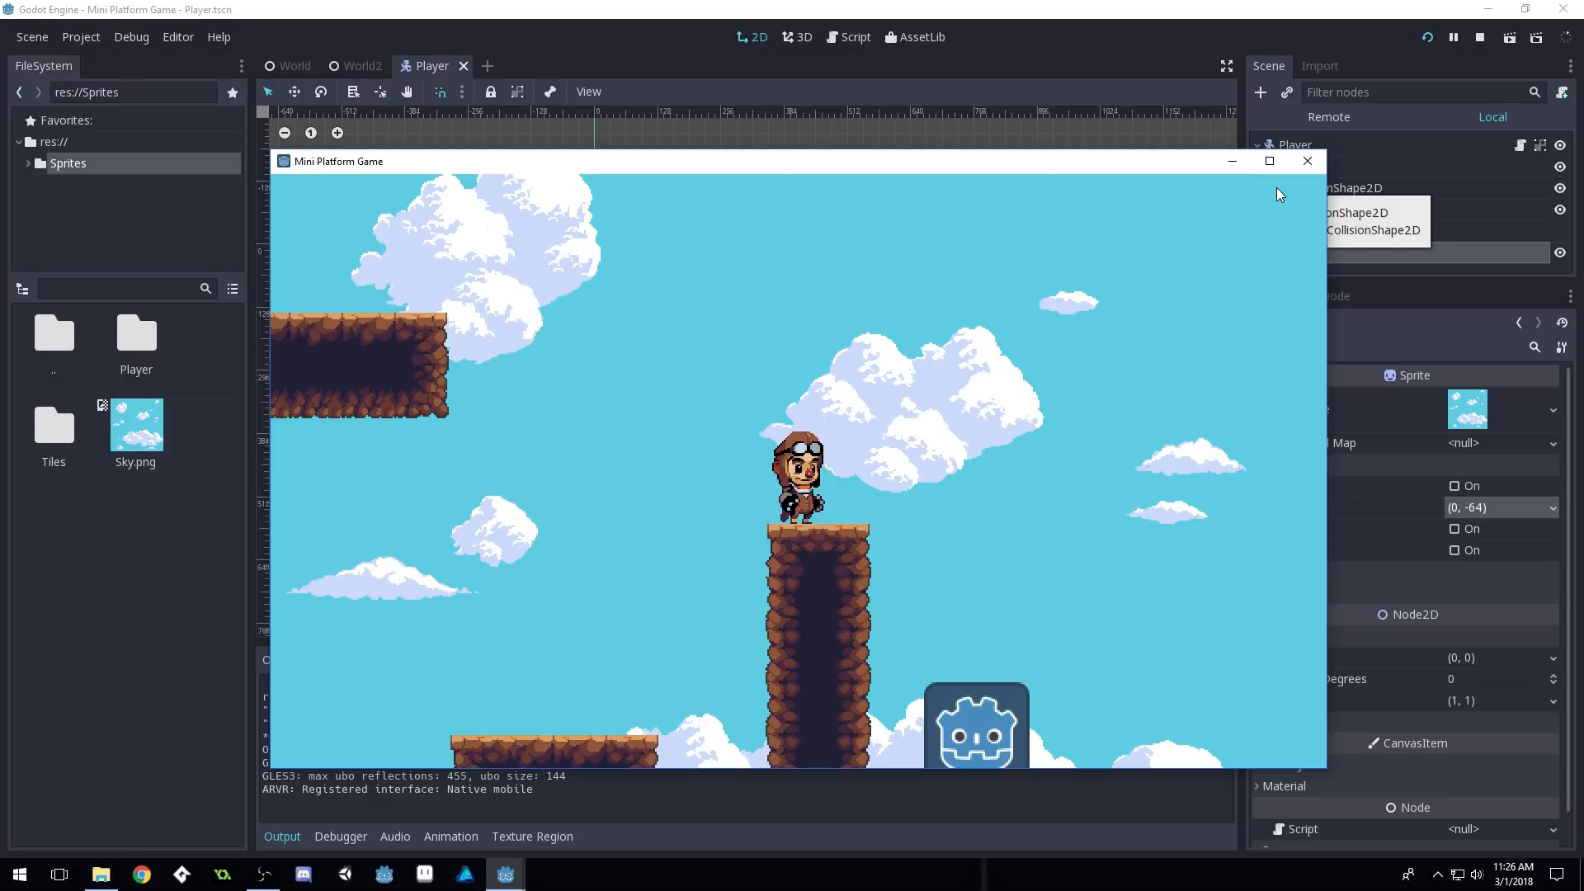
{"action": "key", "text": "Left"}
{"action": "key", "text": "Up"}
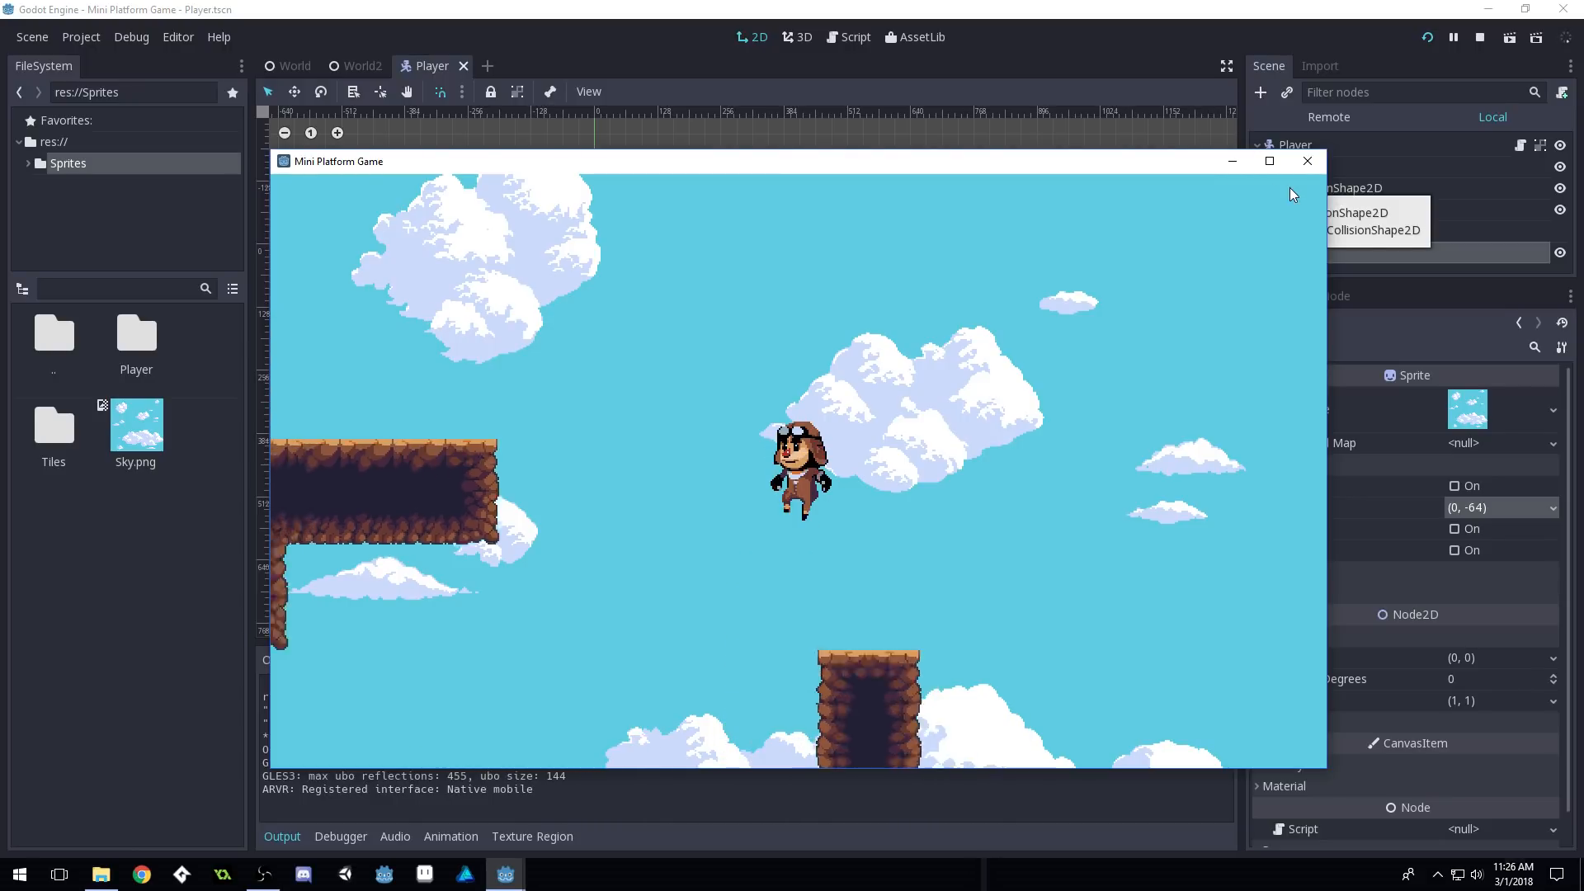
{"action": "key", "text": "Left"}
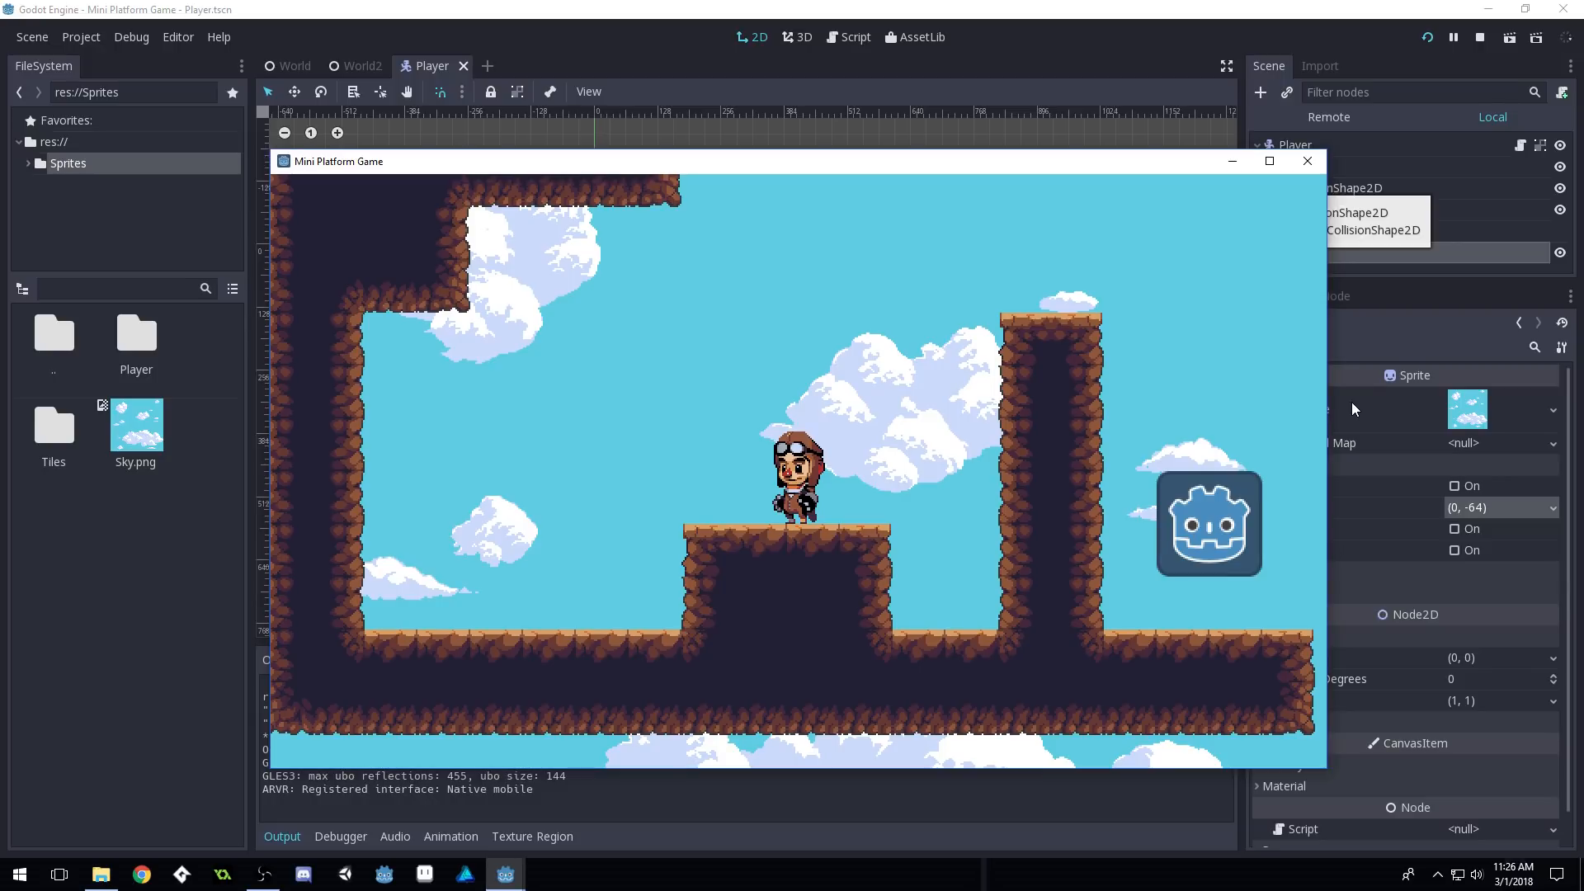
{"action": "key", "text": "Left"}
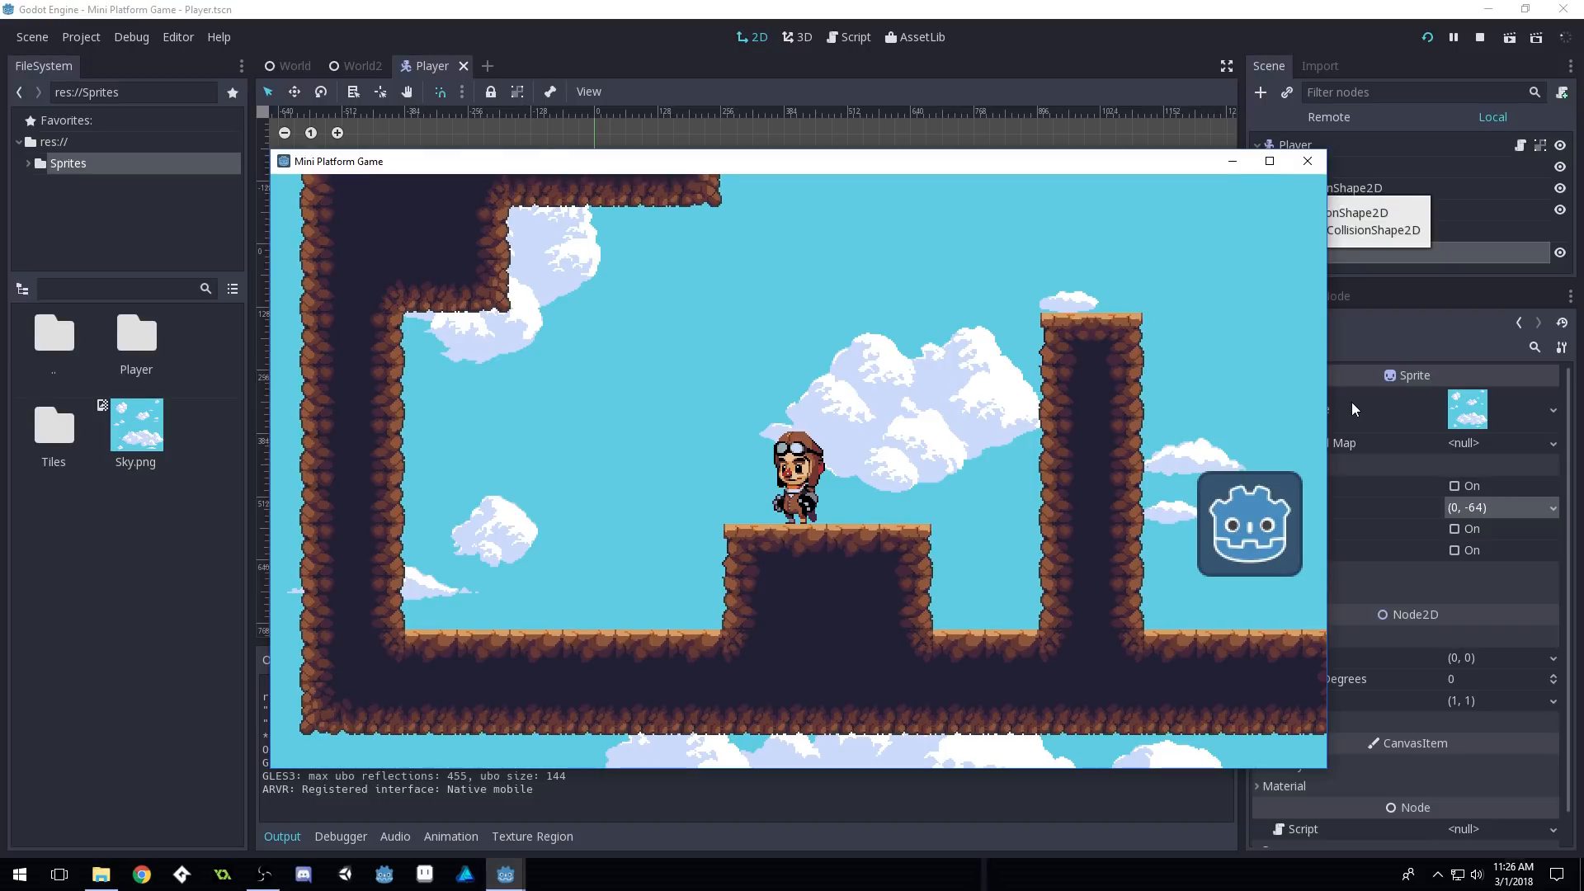